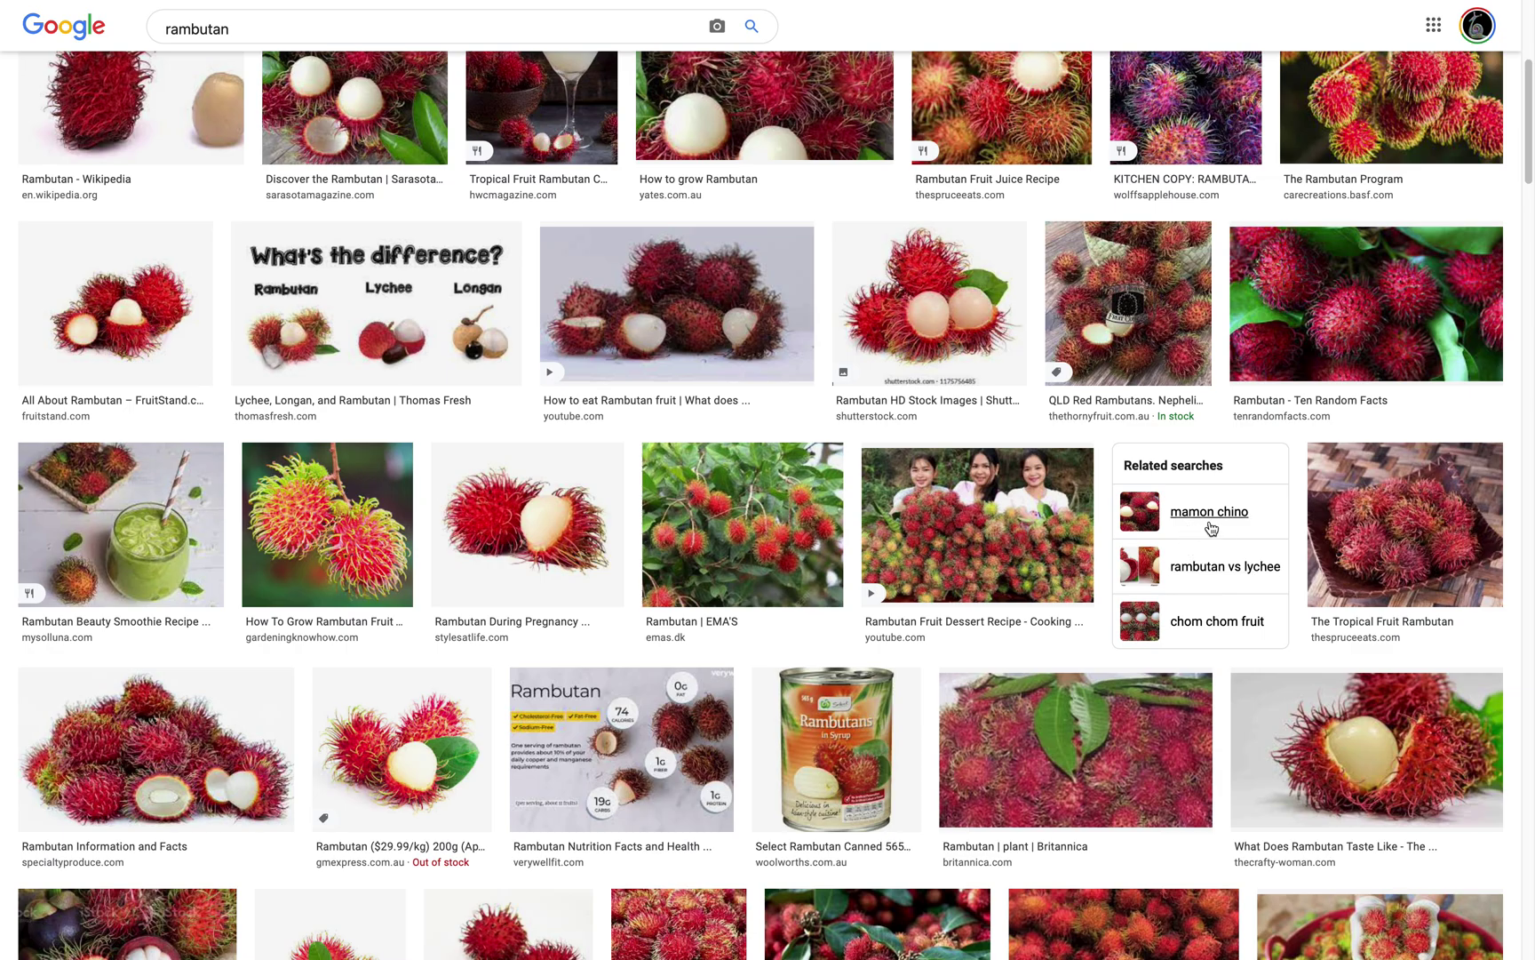
Browse the rambutan image results to study the fruit's hairy strands and overall shape
scroll(1234, 536, "up", 5)
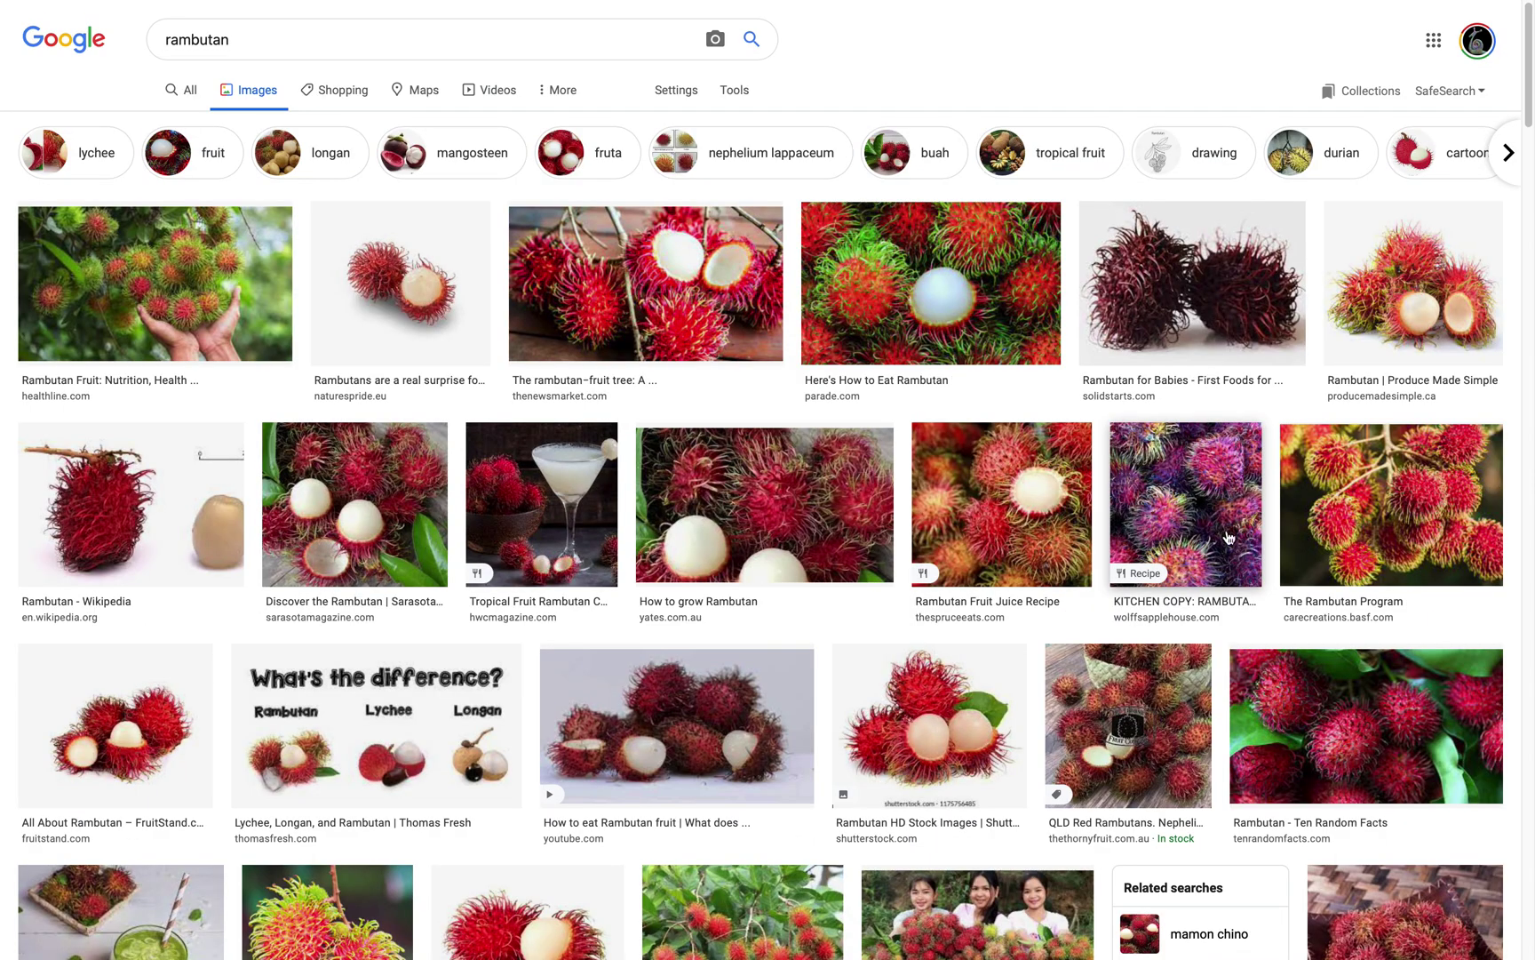
scroll(976, 478, "down", 2)
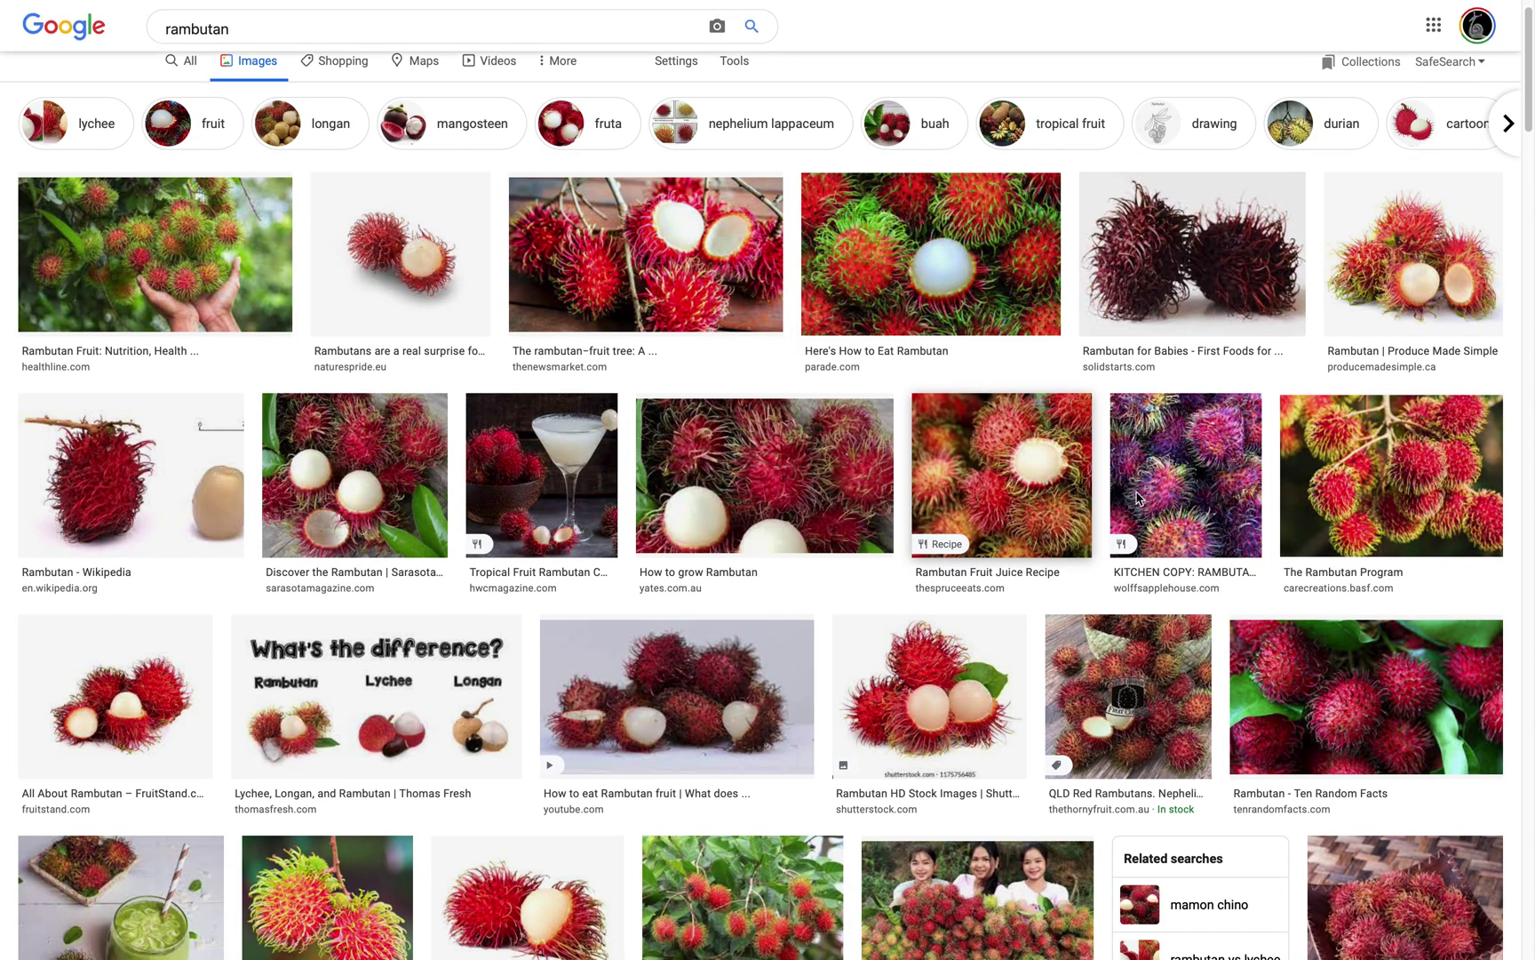
scroll(1127, 480, "down", 4)
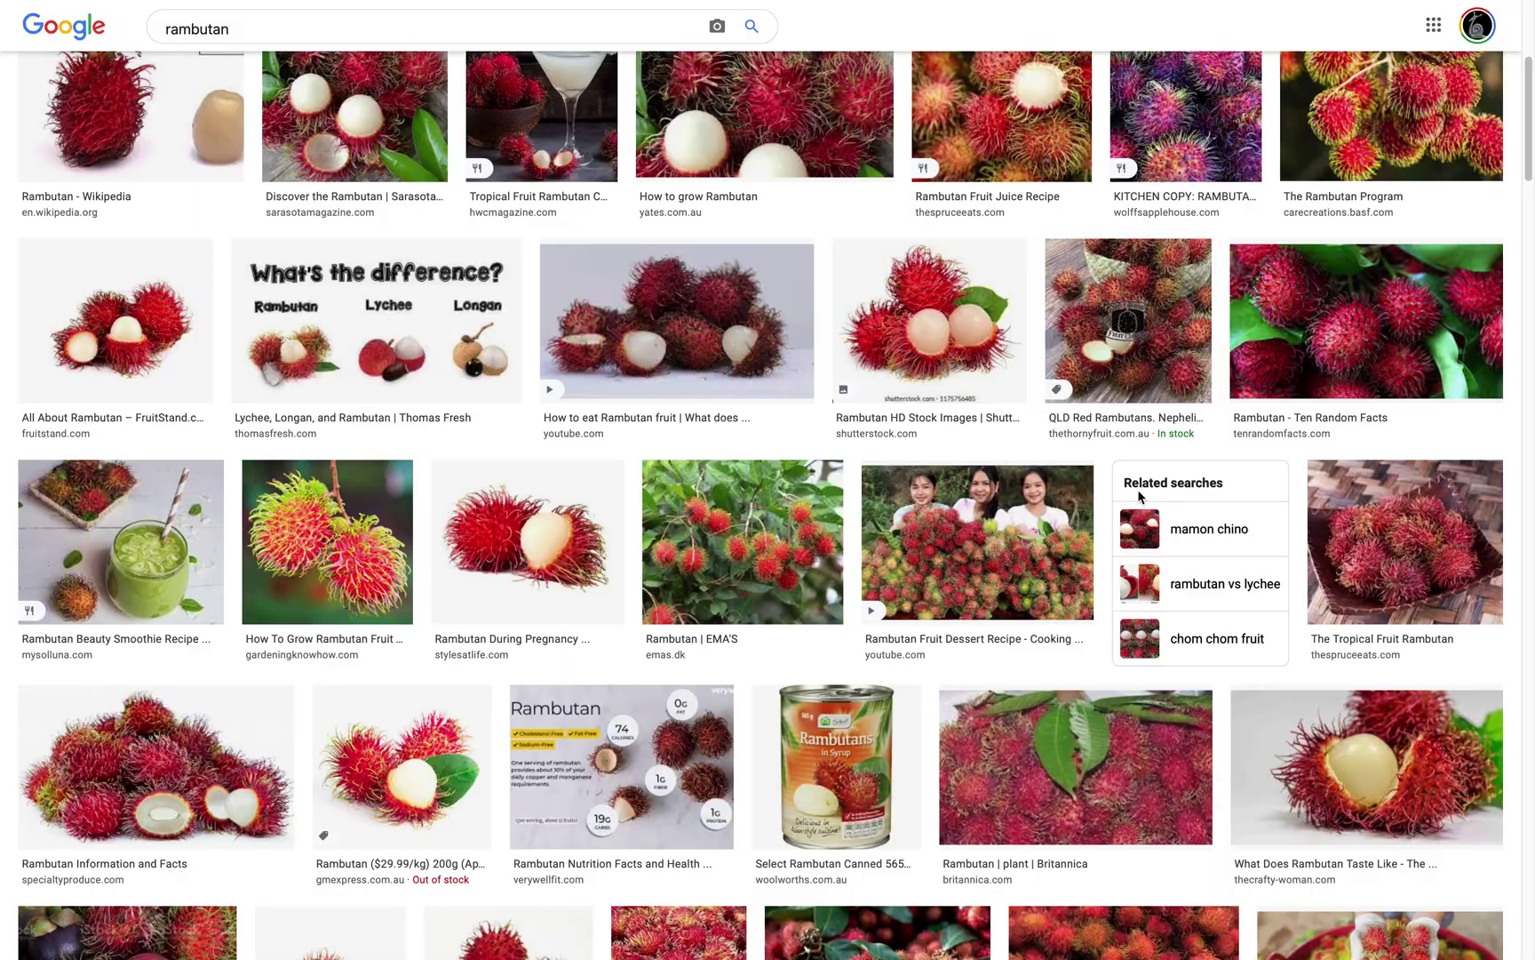
scroll(1219, 632, "down", 10)
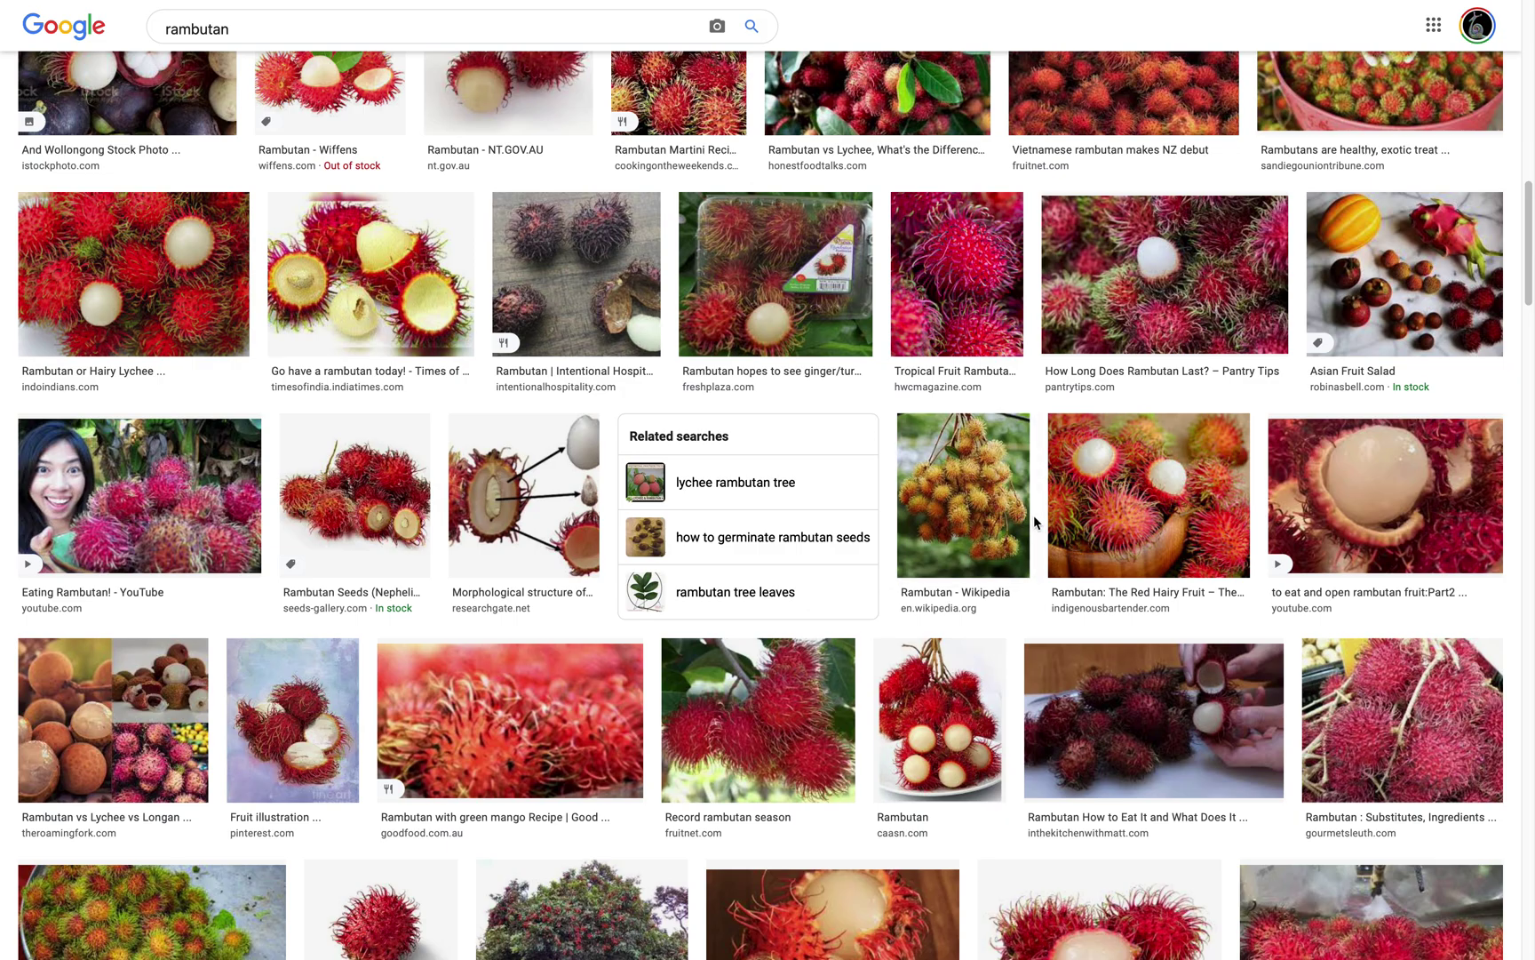
Switch to Blender and delete the default camera, cube and light from the scene
key("ctrl+Left")
scroll(858, 425, "right", 4)
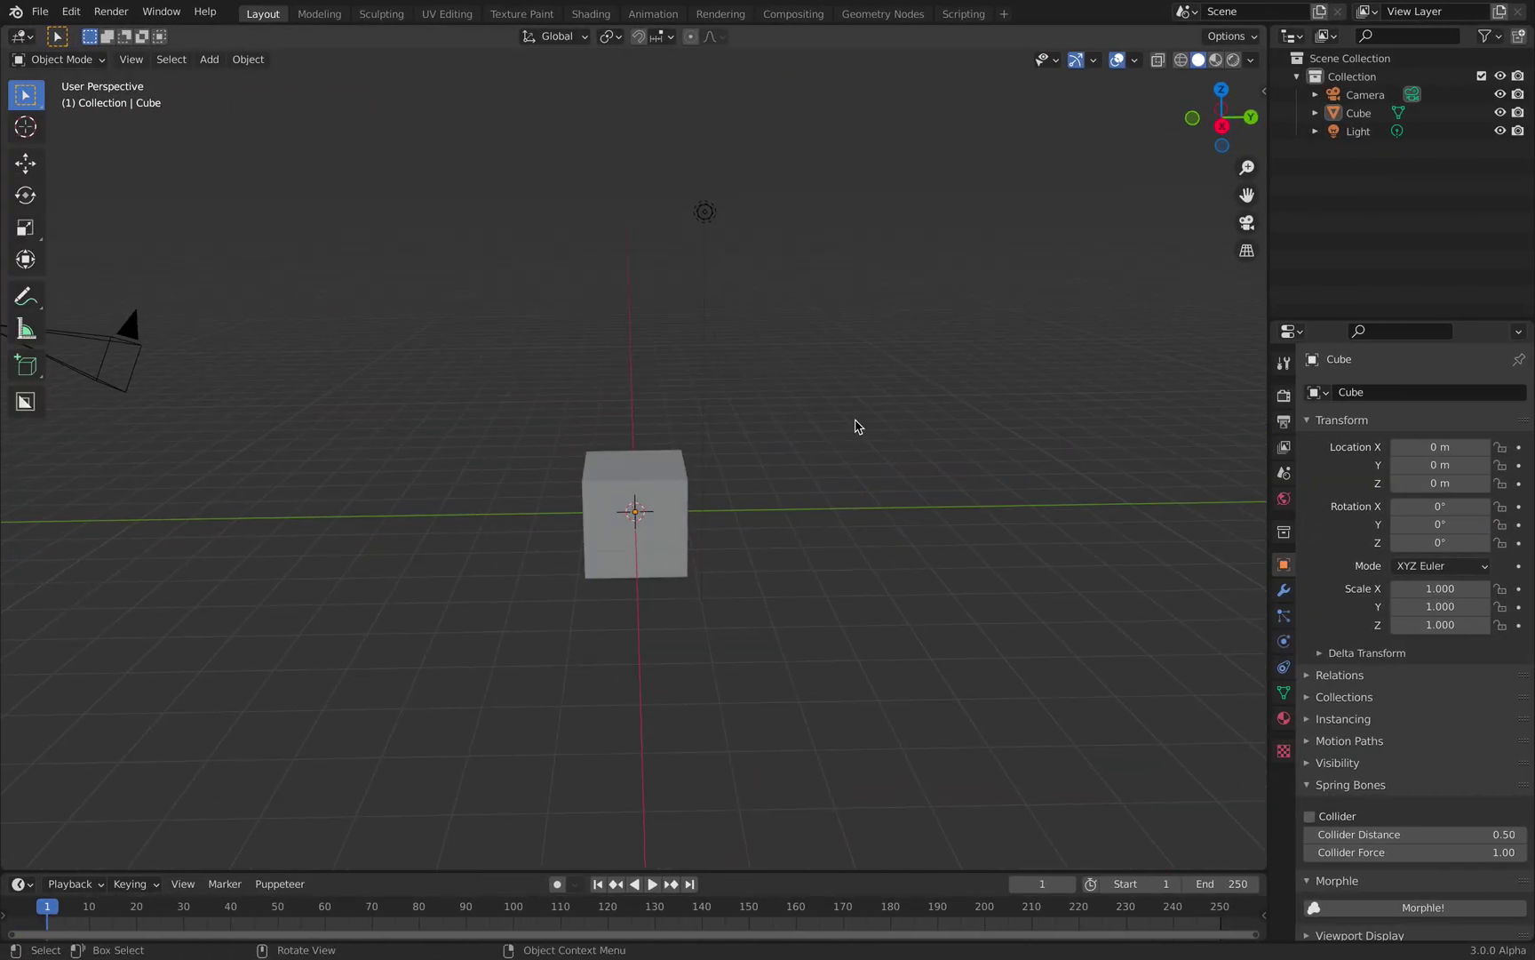
scroll(871, 421, "left", 3)
key("a")
key("x")
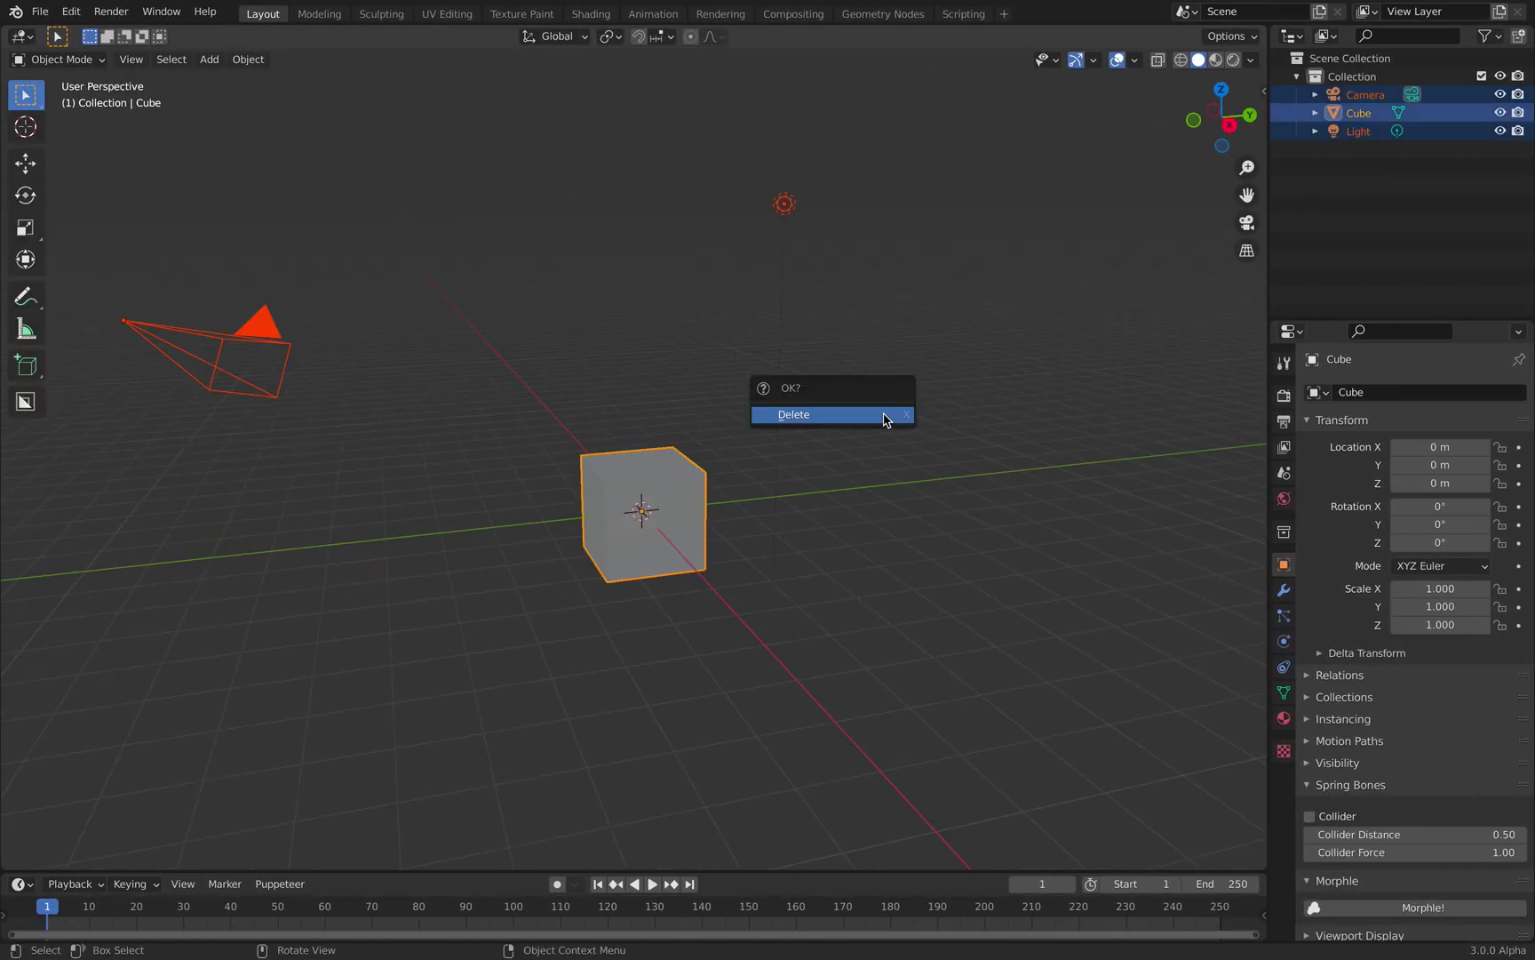
left_click(884, 416)
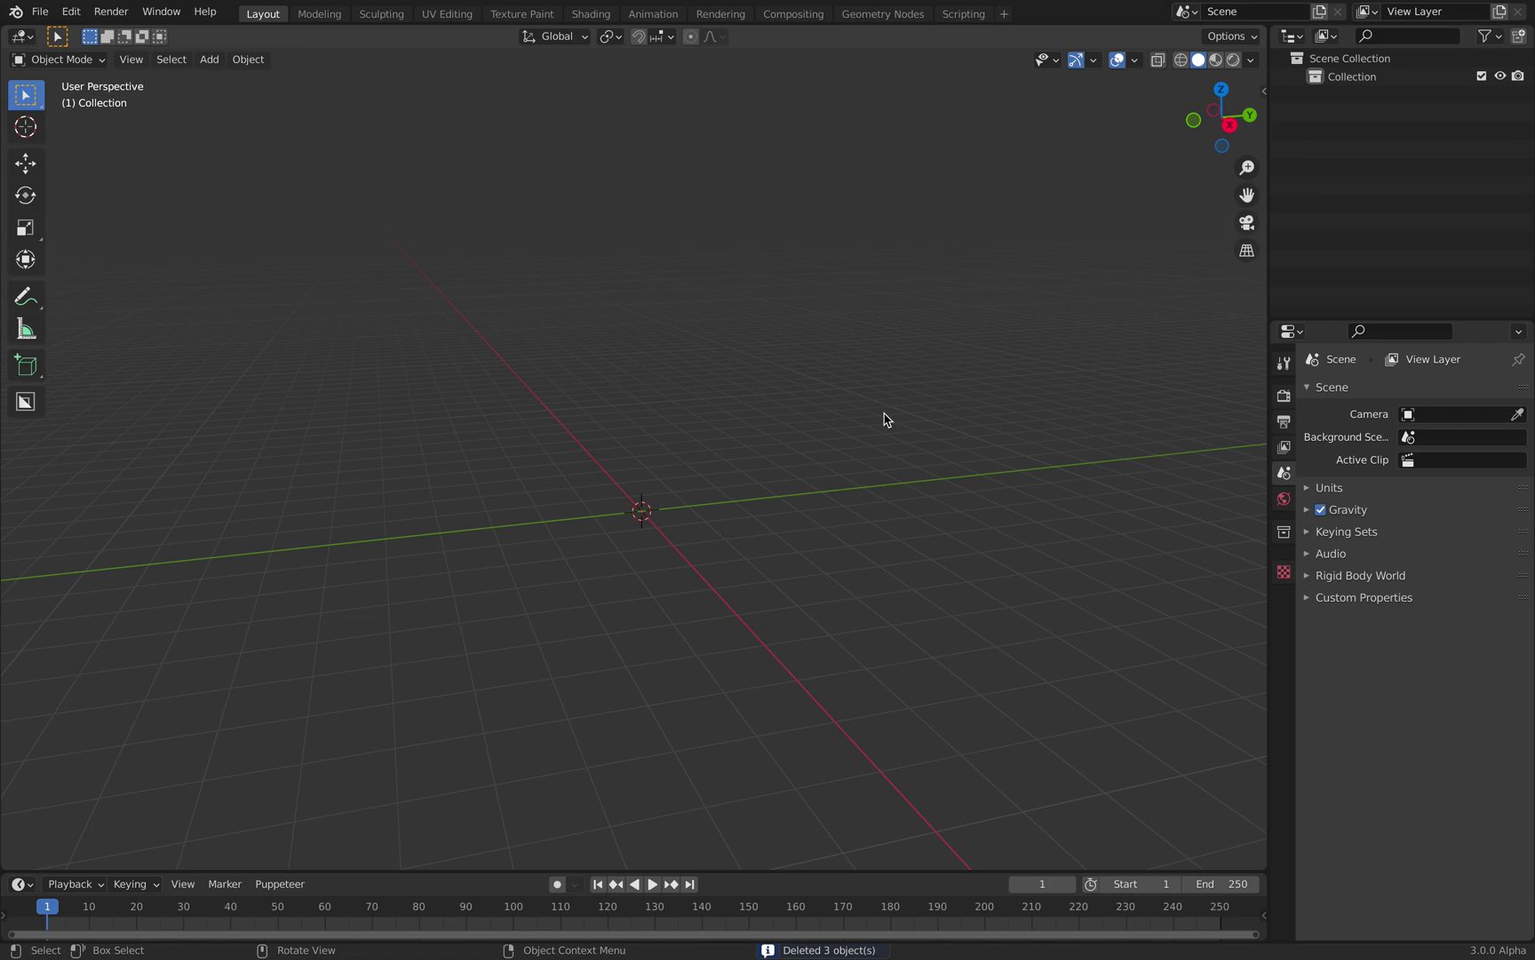
Add a blank Grease Pencil object at the world origin, seen from the front orthographic view
middle_click_drag(869, 431, 949, 395)
left_click(1191, 124)
scroll(760, 433, "up", 1)
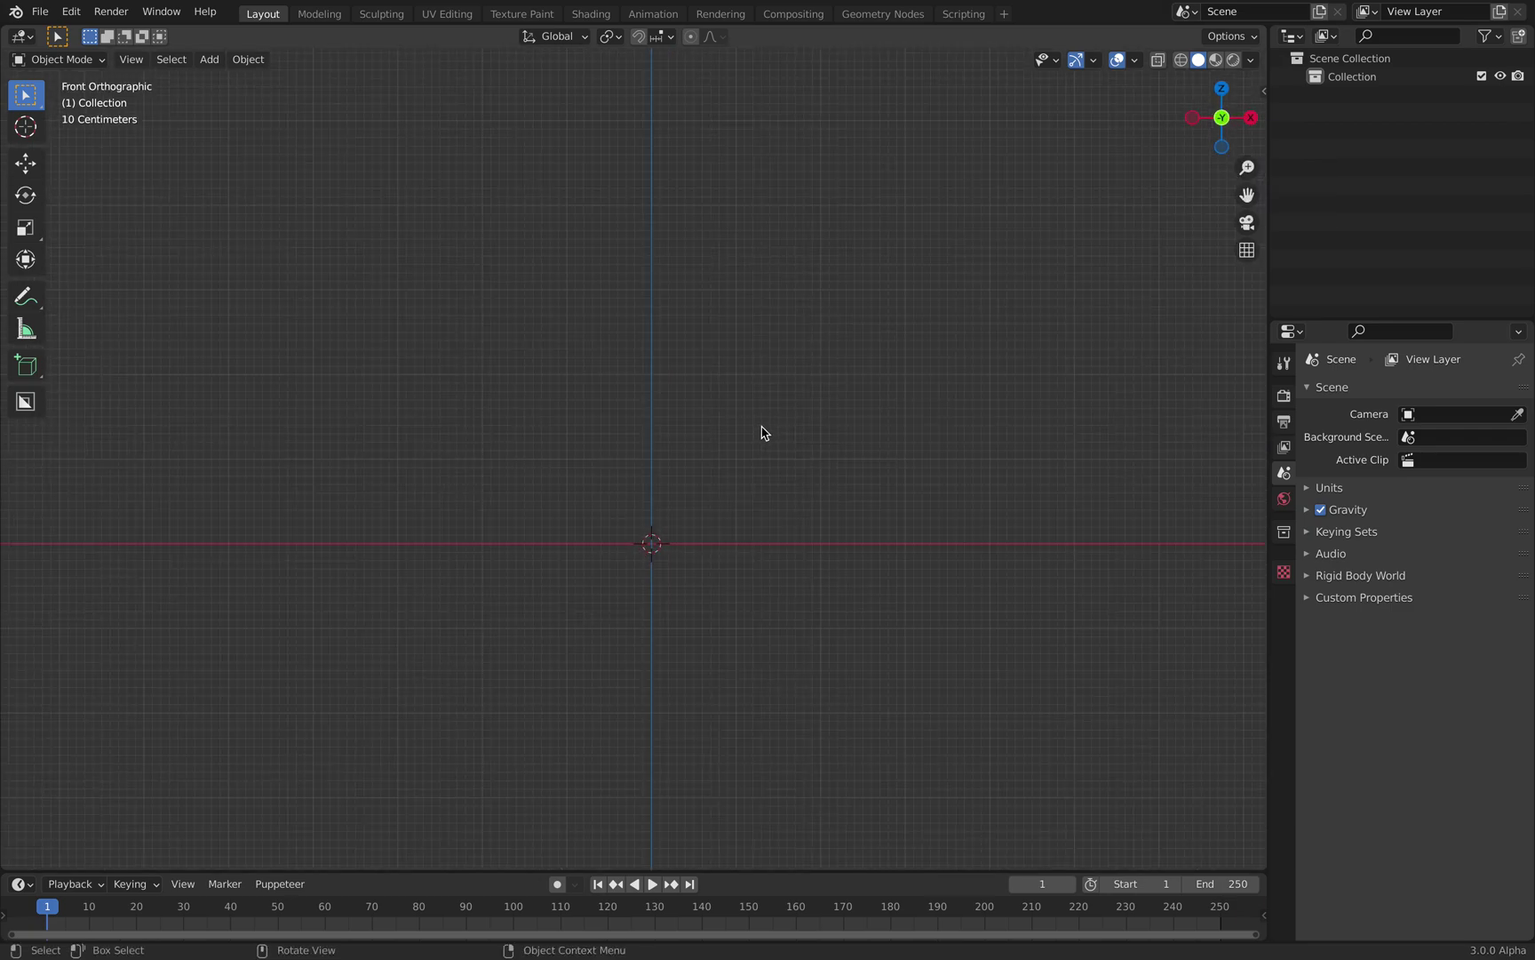
middle_click_drag(781, 435, 741, 415, "shift")
key("shift+a")
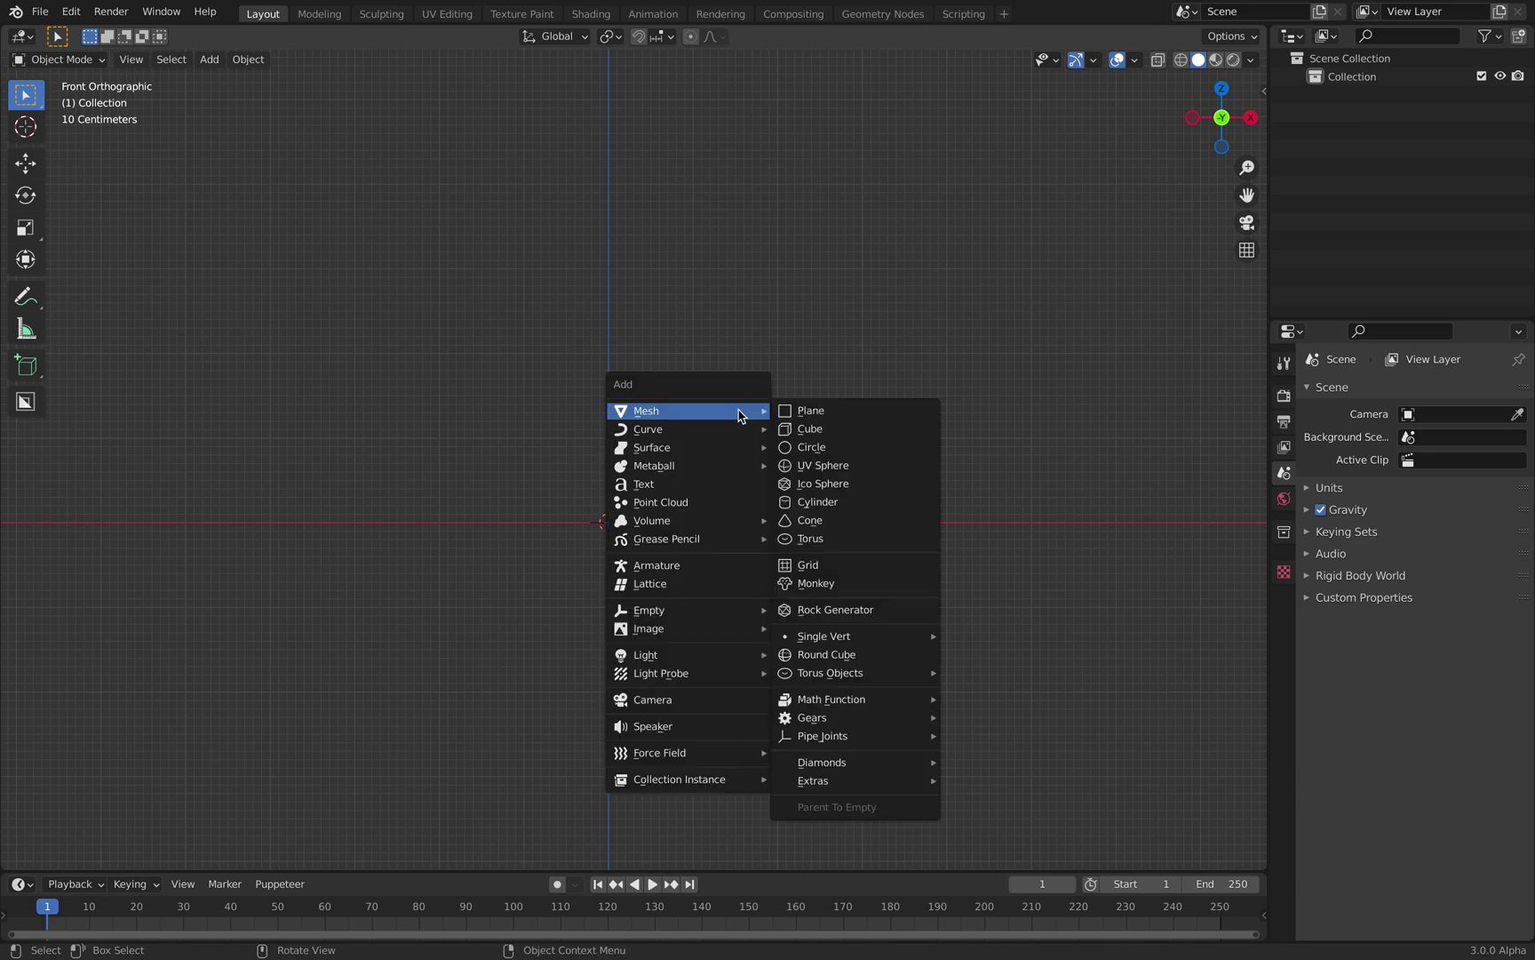
mouse_move(736, 539)
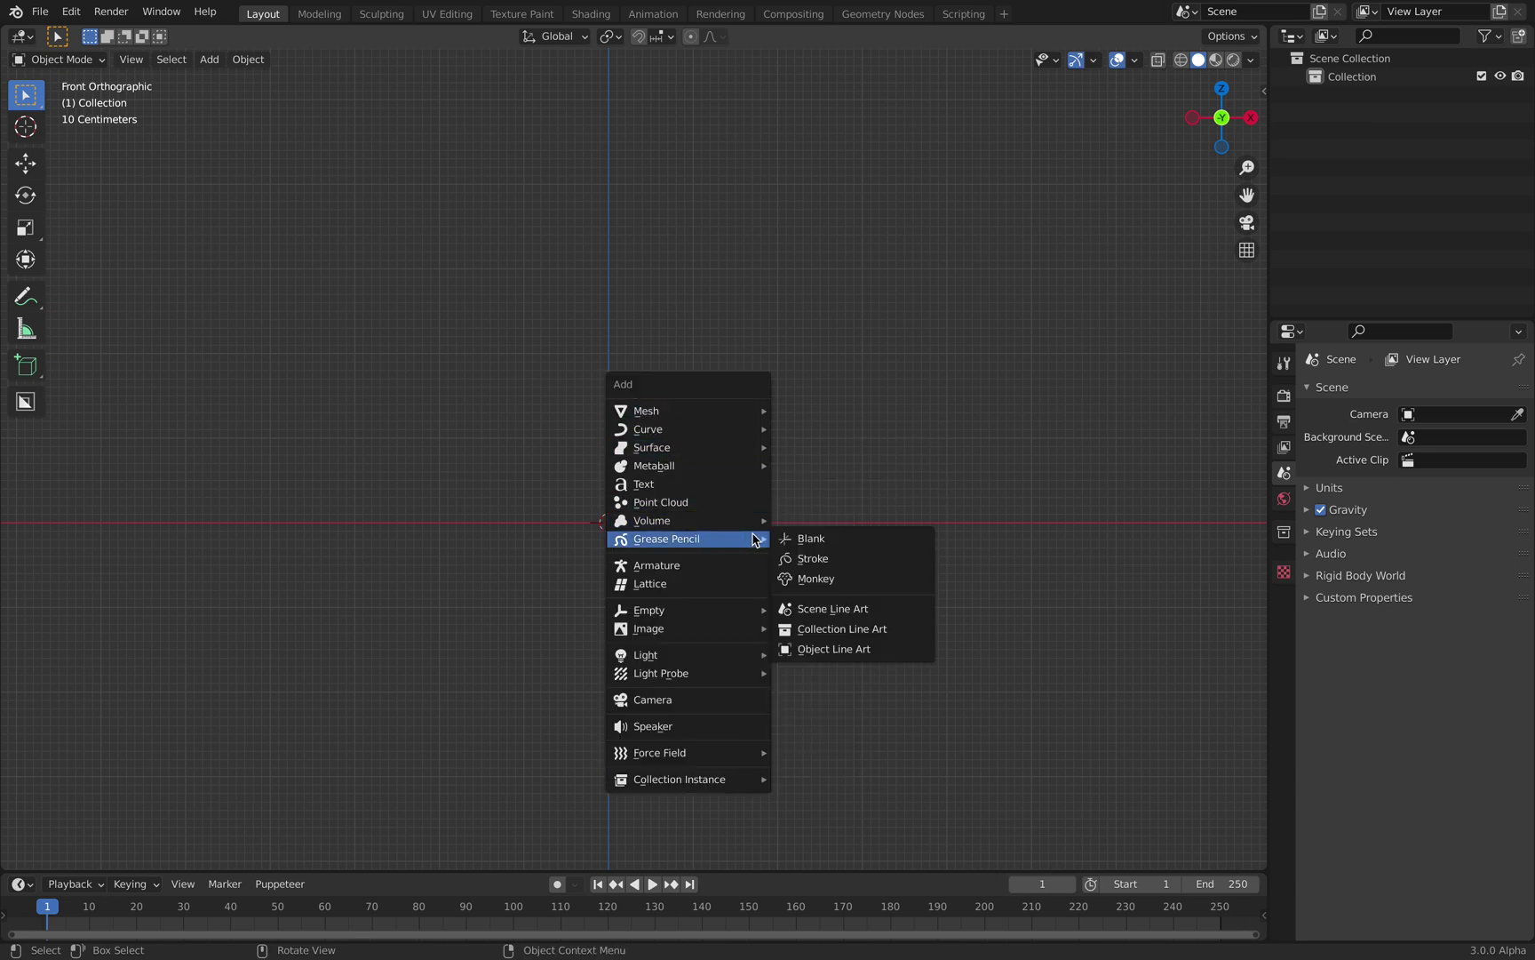
left_click(819, 541)
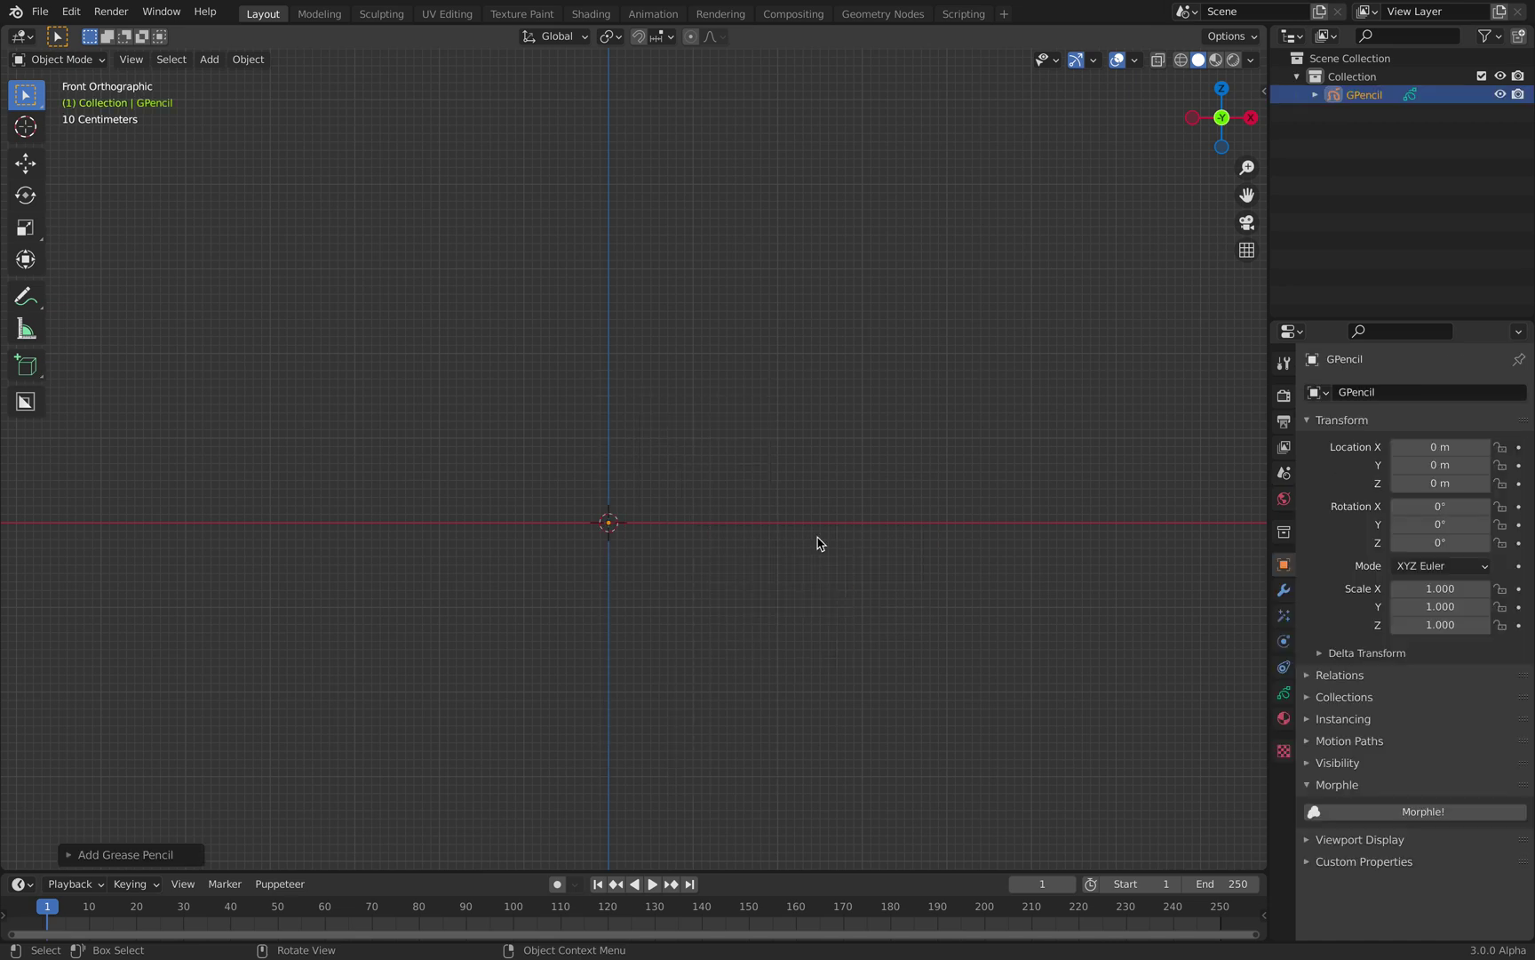
Enter Draw Mode on the Grease Pencil object and set the Pencil brush radius to 145 px
left_click(86, 64)
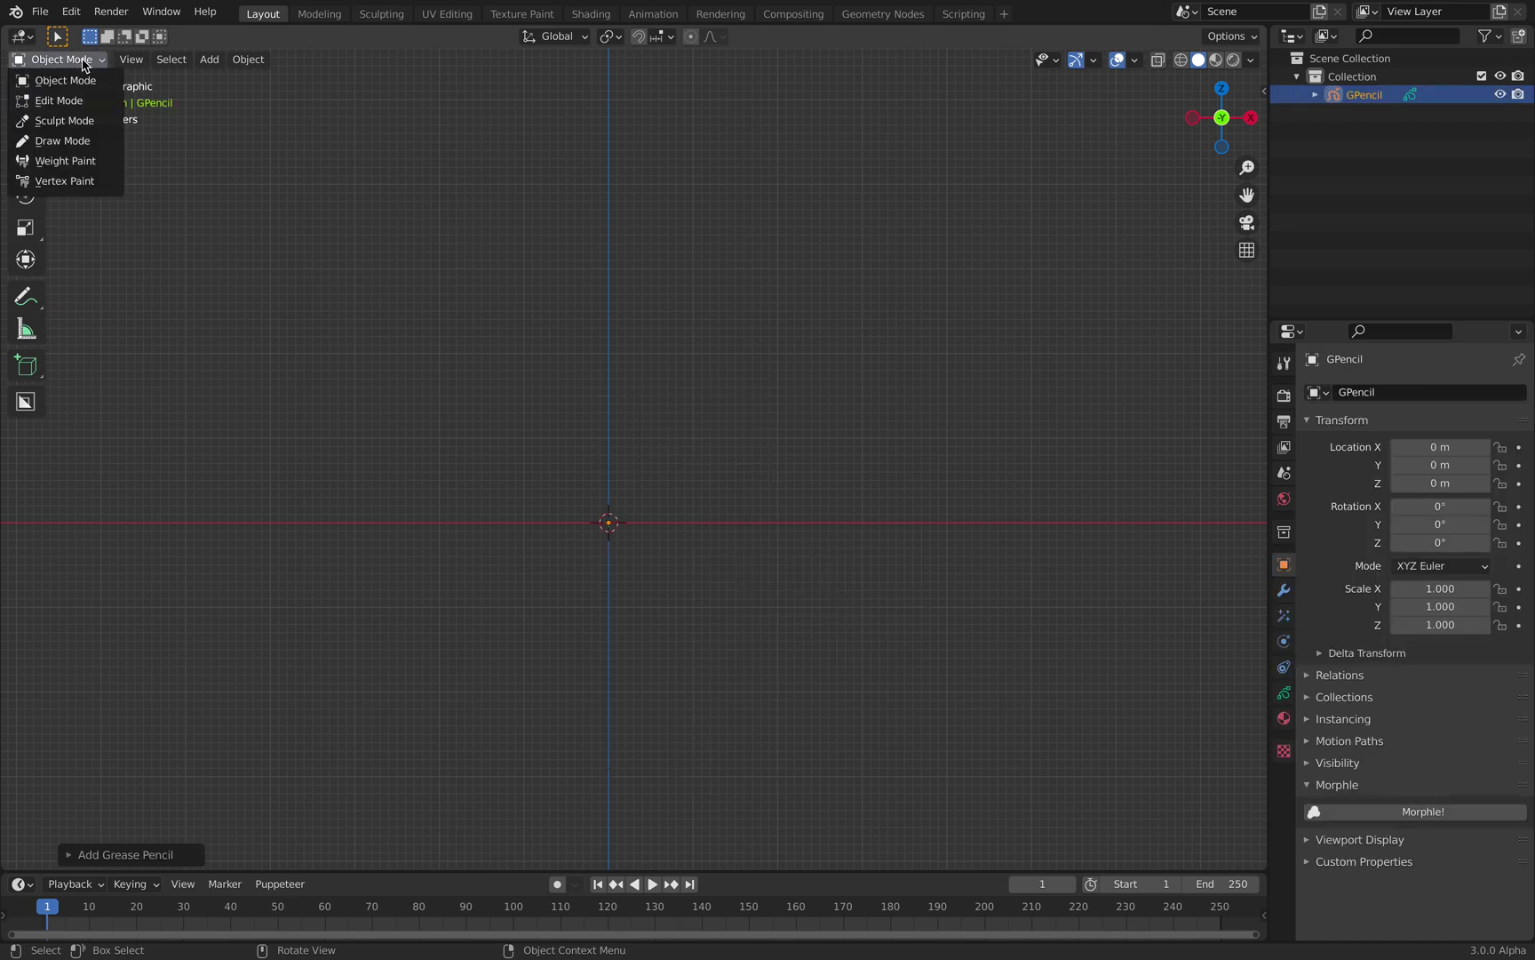
left_click(80, 140)
scroll(662, 484, "up", 2)
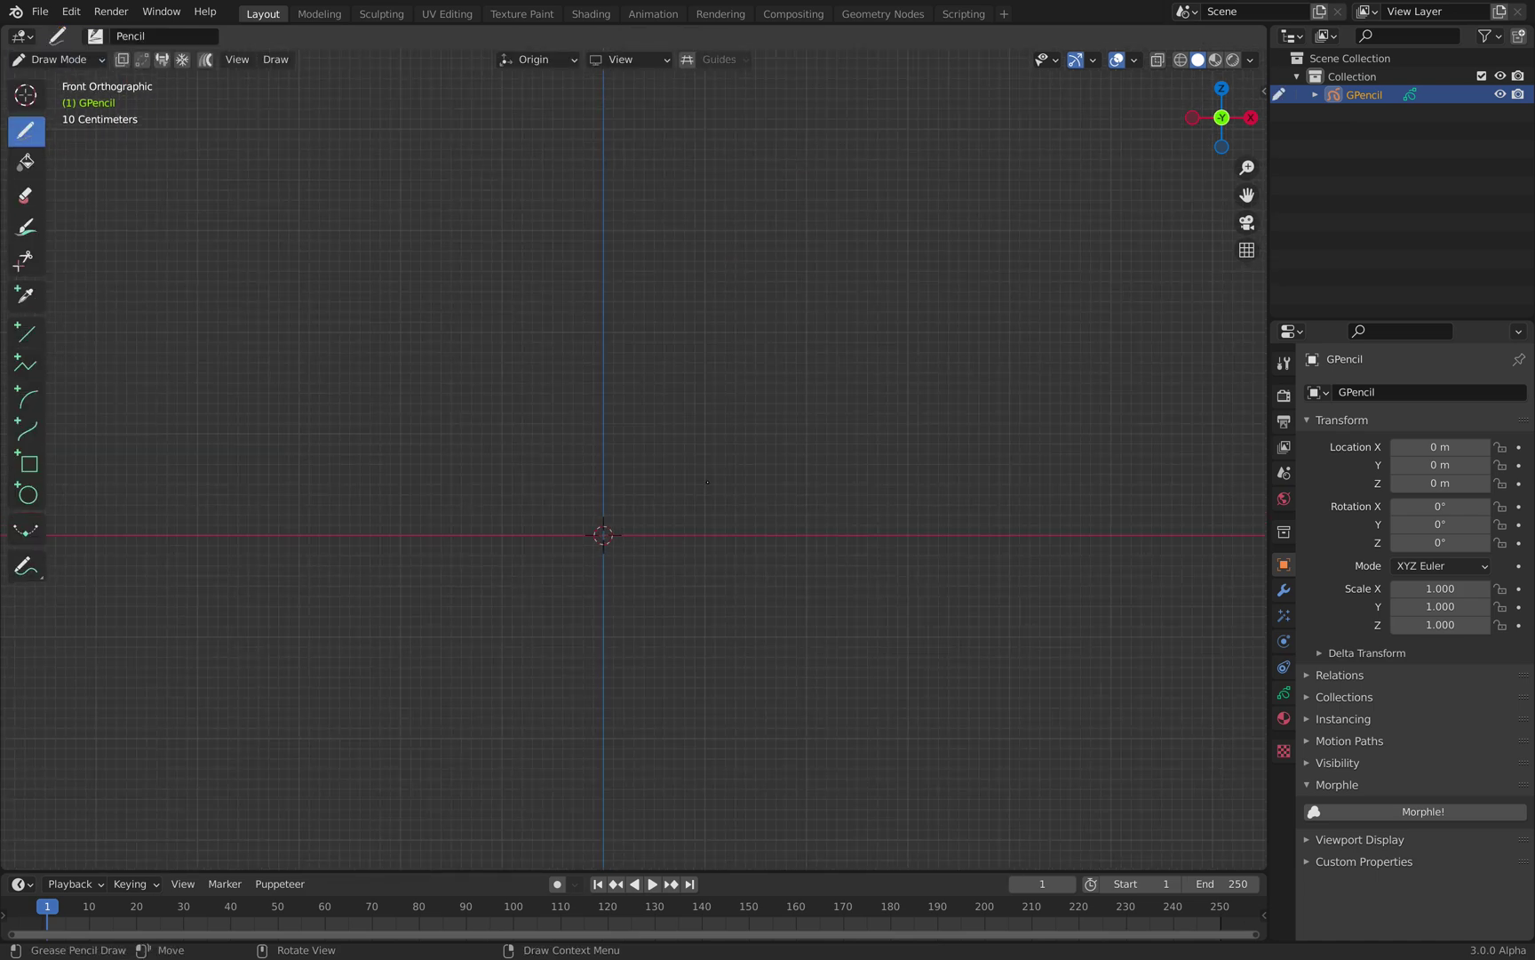
middle_click_drag(679, 484, 725, 468, "shift")
right_click(717, 392)
mouse_move(667, 398)
left_mouse_down()
mouse_move(718, 398)
mouse_move(736, 420)
left_mouse_up()
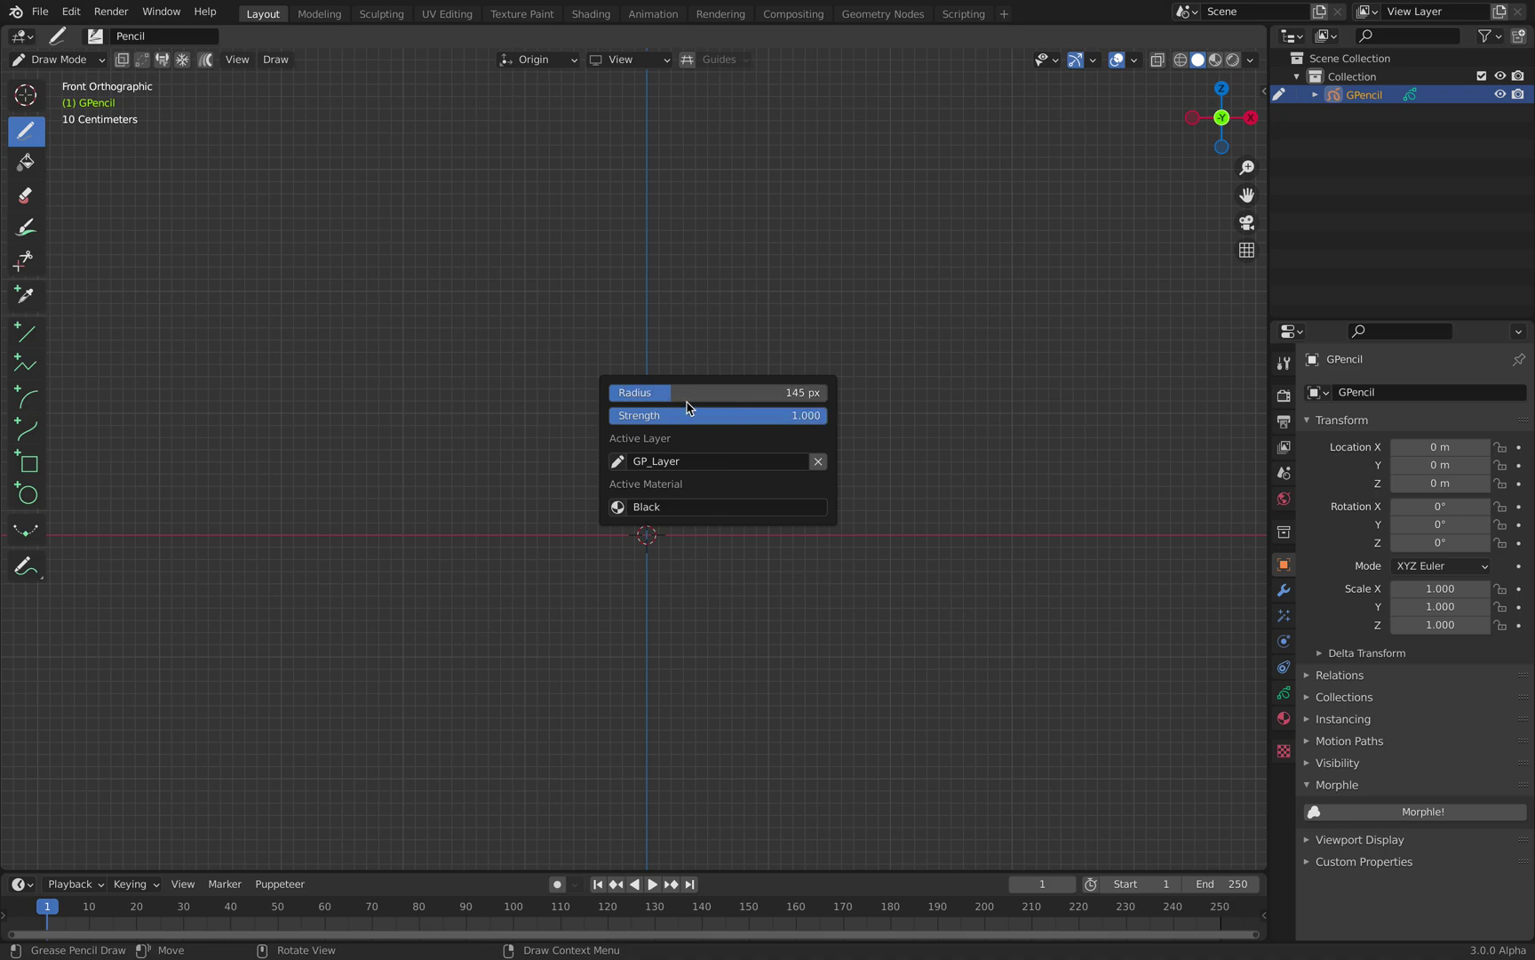
Draw several wavy, crossing black strands upward from the origin in the front view
scroll(682, 447, "up", 3)
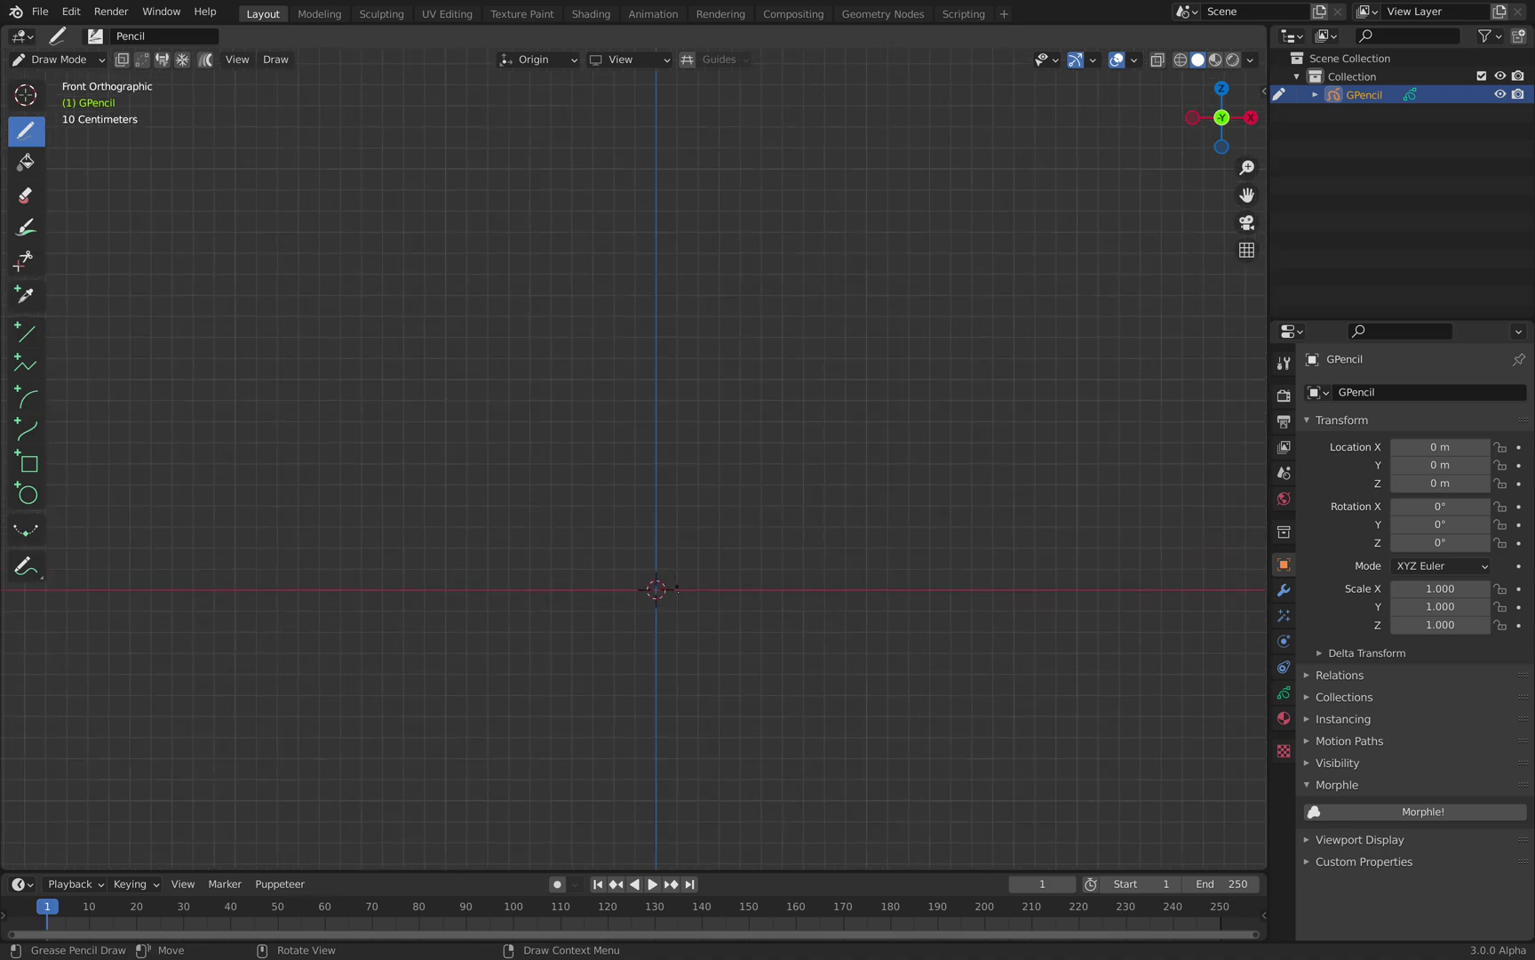
mouse_move(666, 531)
left_mouse_down()
mouse_move(686, 431)
mouse_move(645, 322)
left_mouse_up()
mouse_move(649, 579)
left_mouse_down()
mouse_move(597, 471)
mouse_move(700, 330)
mouse_move(651, 241)
left_mouse_up()
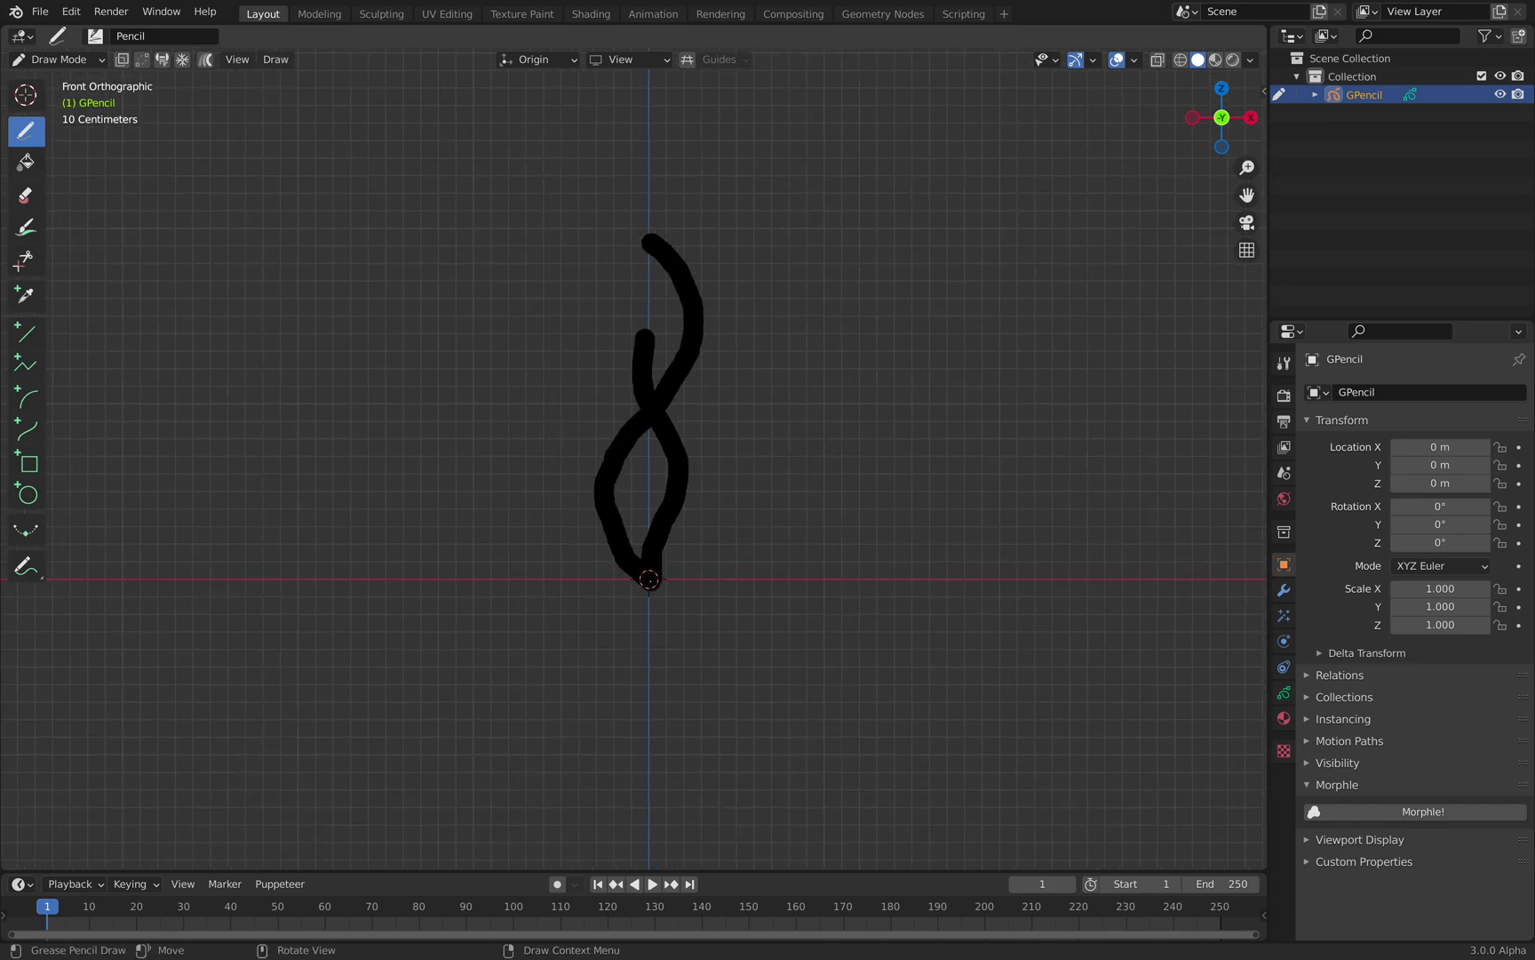
left_click_drag(697, 477, 638, 273)
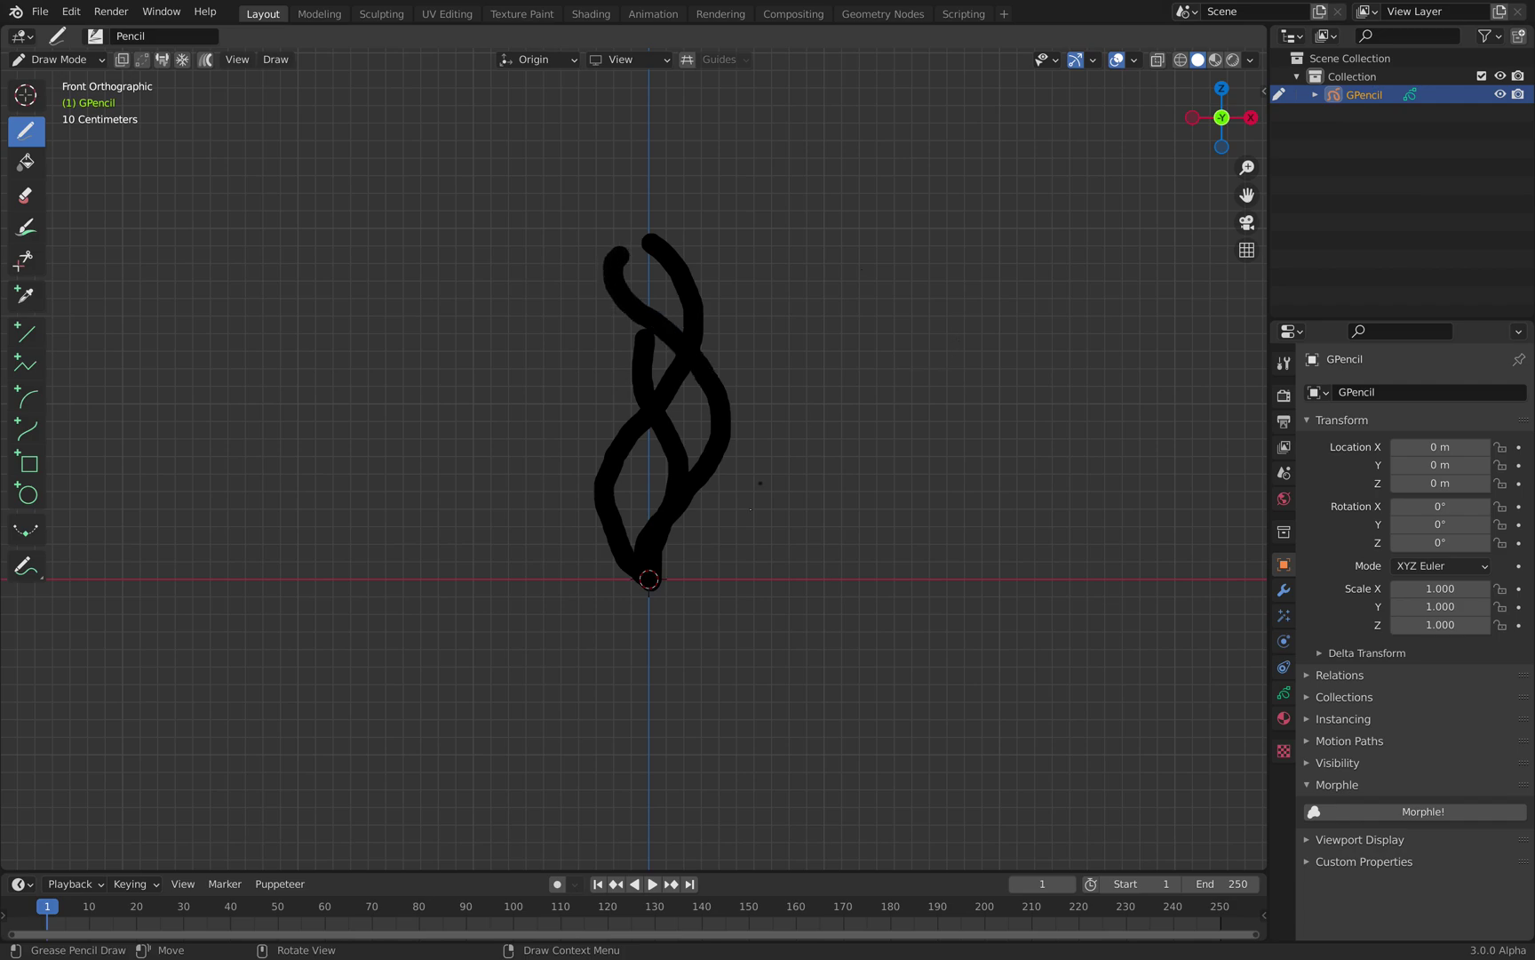
left_click_drag(583, 487, 620, 273)
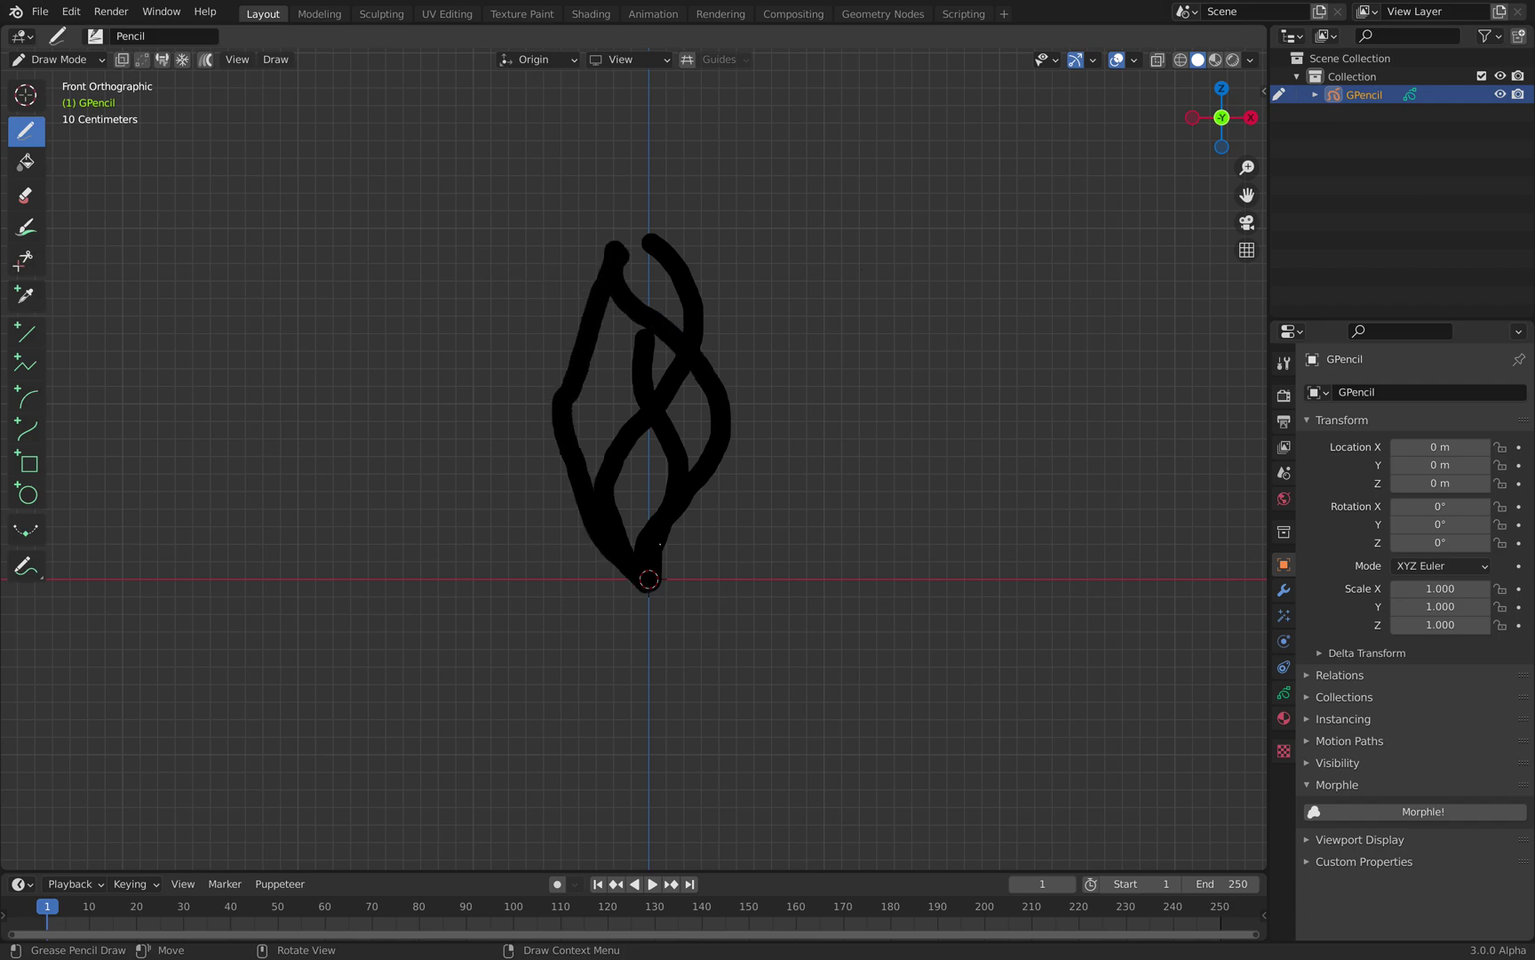
left_click_drag(664, 573, 680, 260)
Draw more curved strands upward from the origin at several viewing angles to give the bundle depth
mouse_move(797, 545)
middle_mouse_down()
mouse_move(617, 552)
mouse_move(604, 400)
middle_mouse_up()
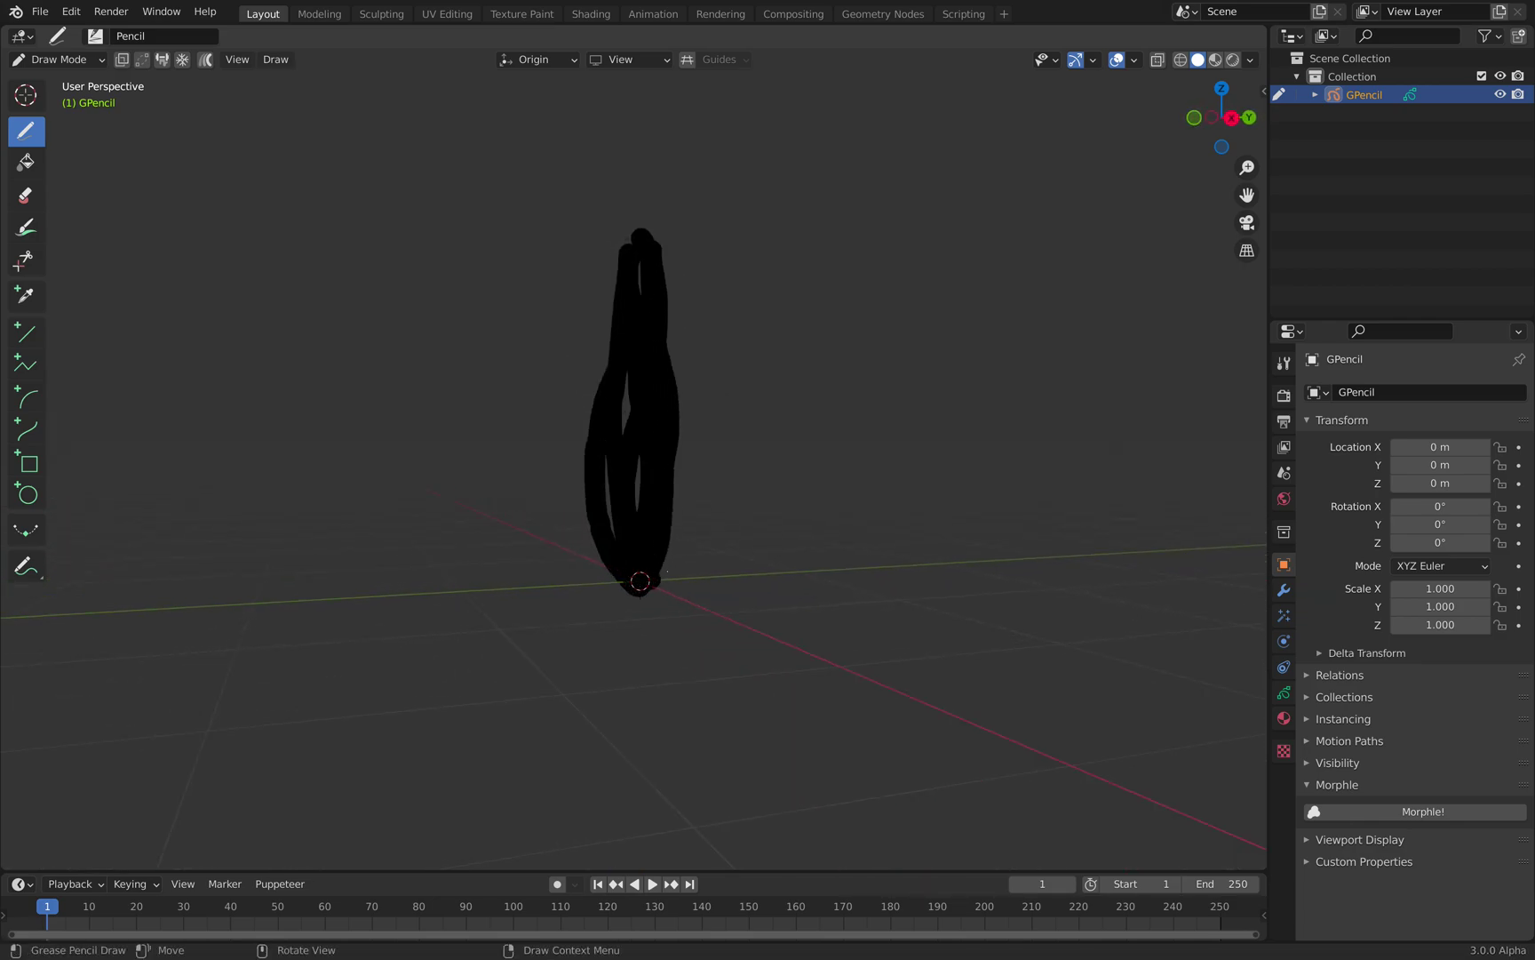
left_click_drag(666, 571, 586, 246)
left_click_drag(690, 452, 706, 282)
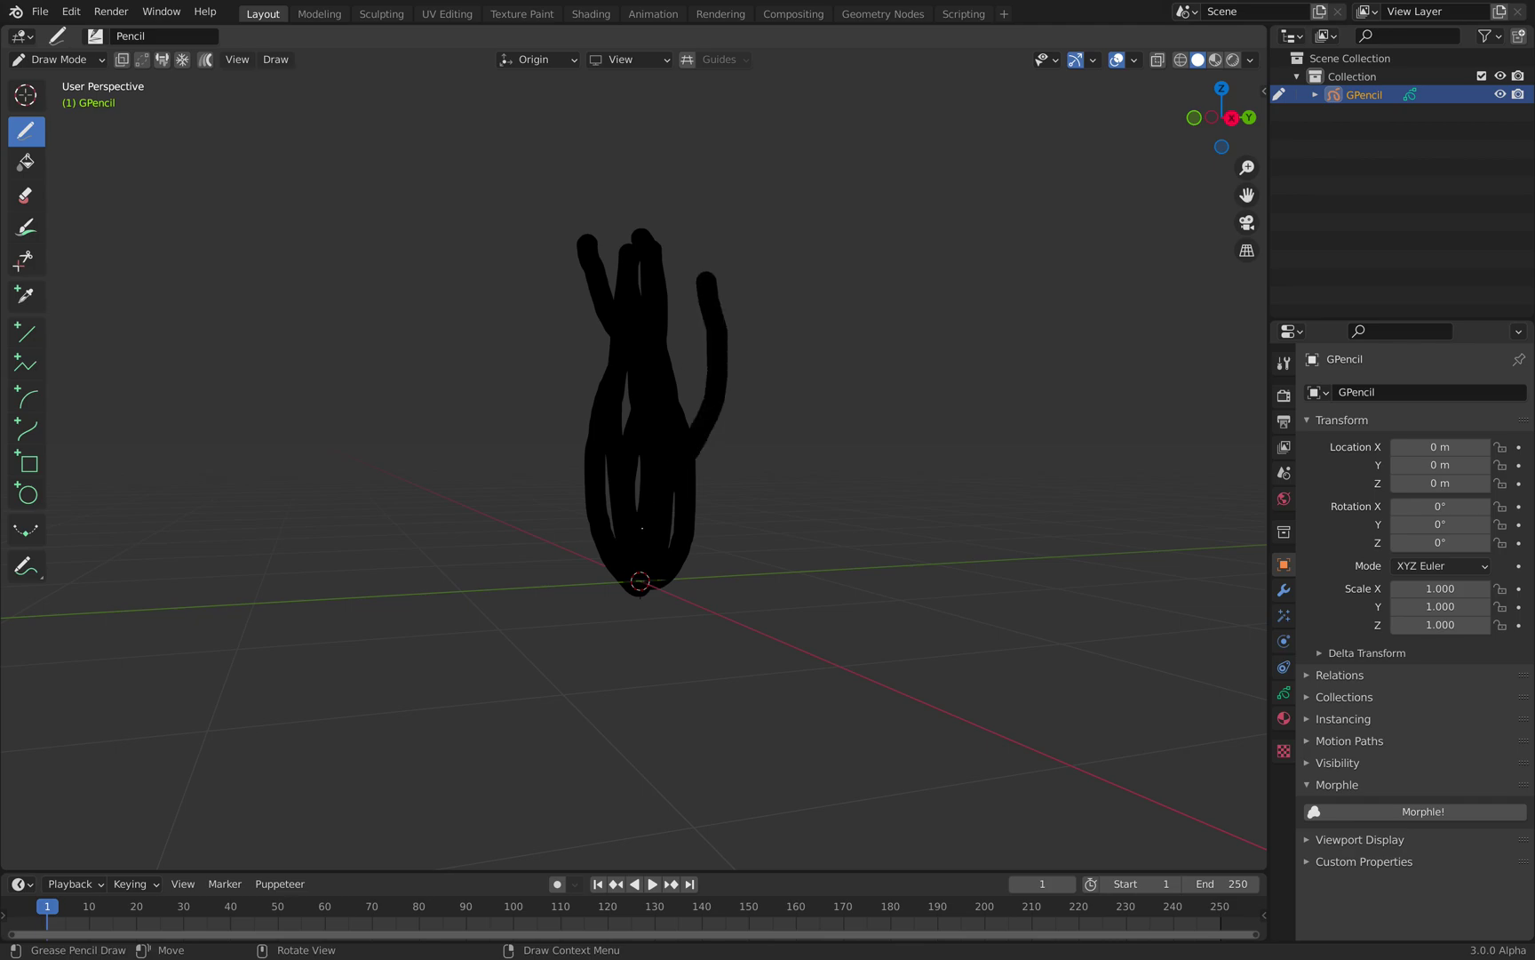
left_click_drag(638, 588, 574, 308)
middle_click_drag(574, 307, 444, 318)
mouse_move(622, 588)
left_mouse_down()
mouse_move(534, 356)
mouse_move(566, 282)
left_mouse_up()
left_click_drag(662, 569, 678, 252)
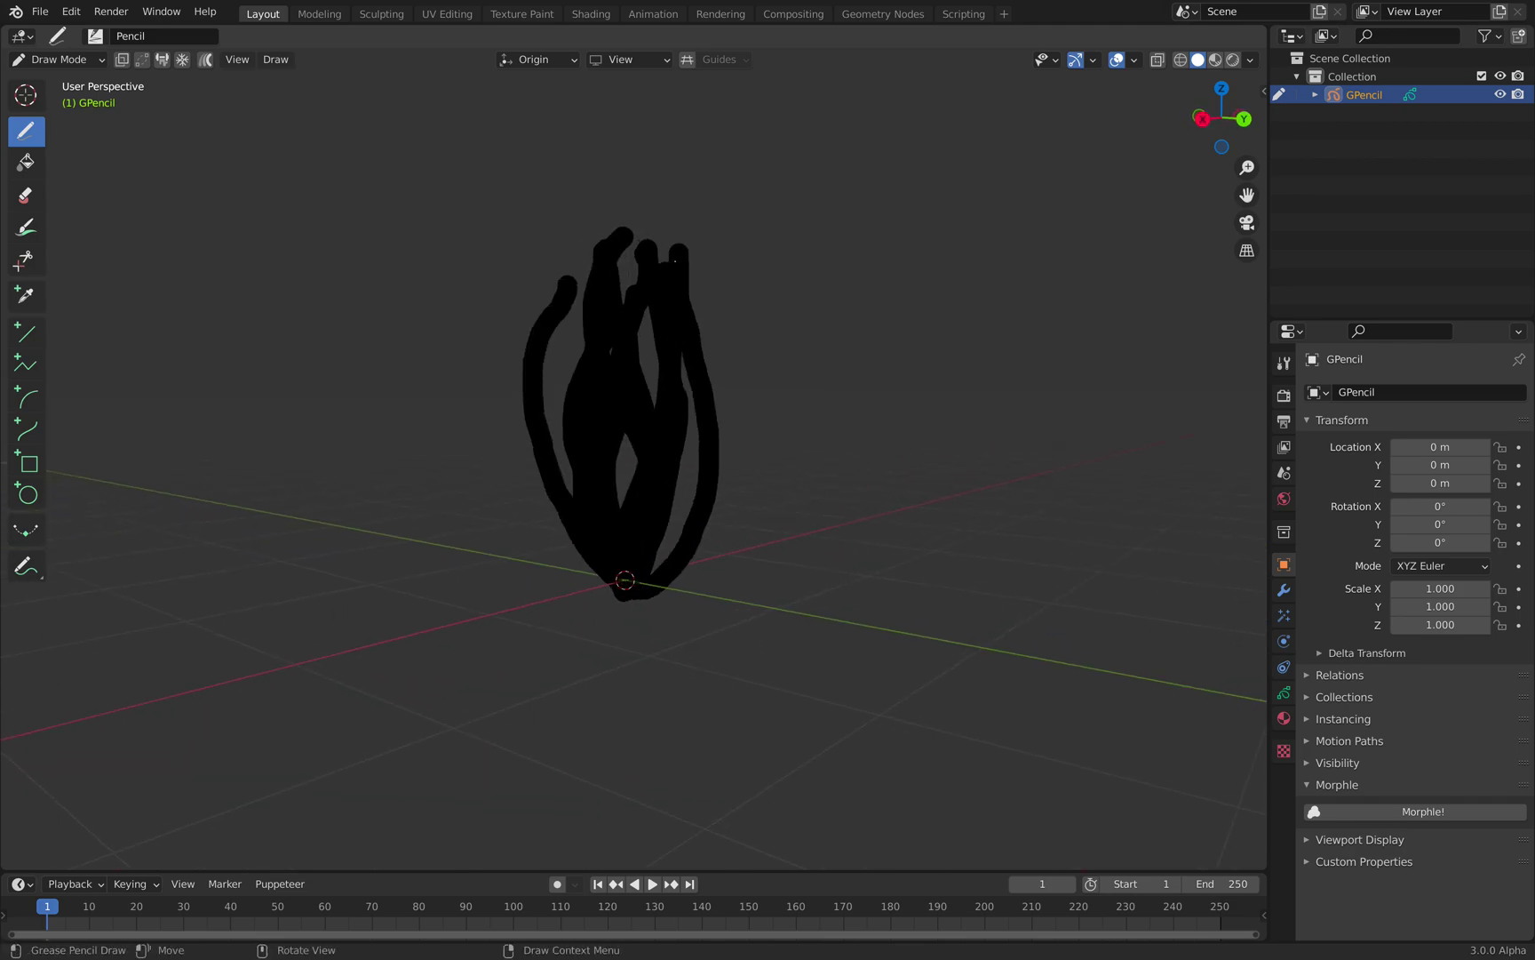
Return to Object Mode and set the Black material's stroke base color to pinkish red
middle_click_drag(622, 400, 551, 400)
left_click(58, 59)
left_click(66, 73)
middle_click_drag(544, 308, 1152, 703)
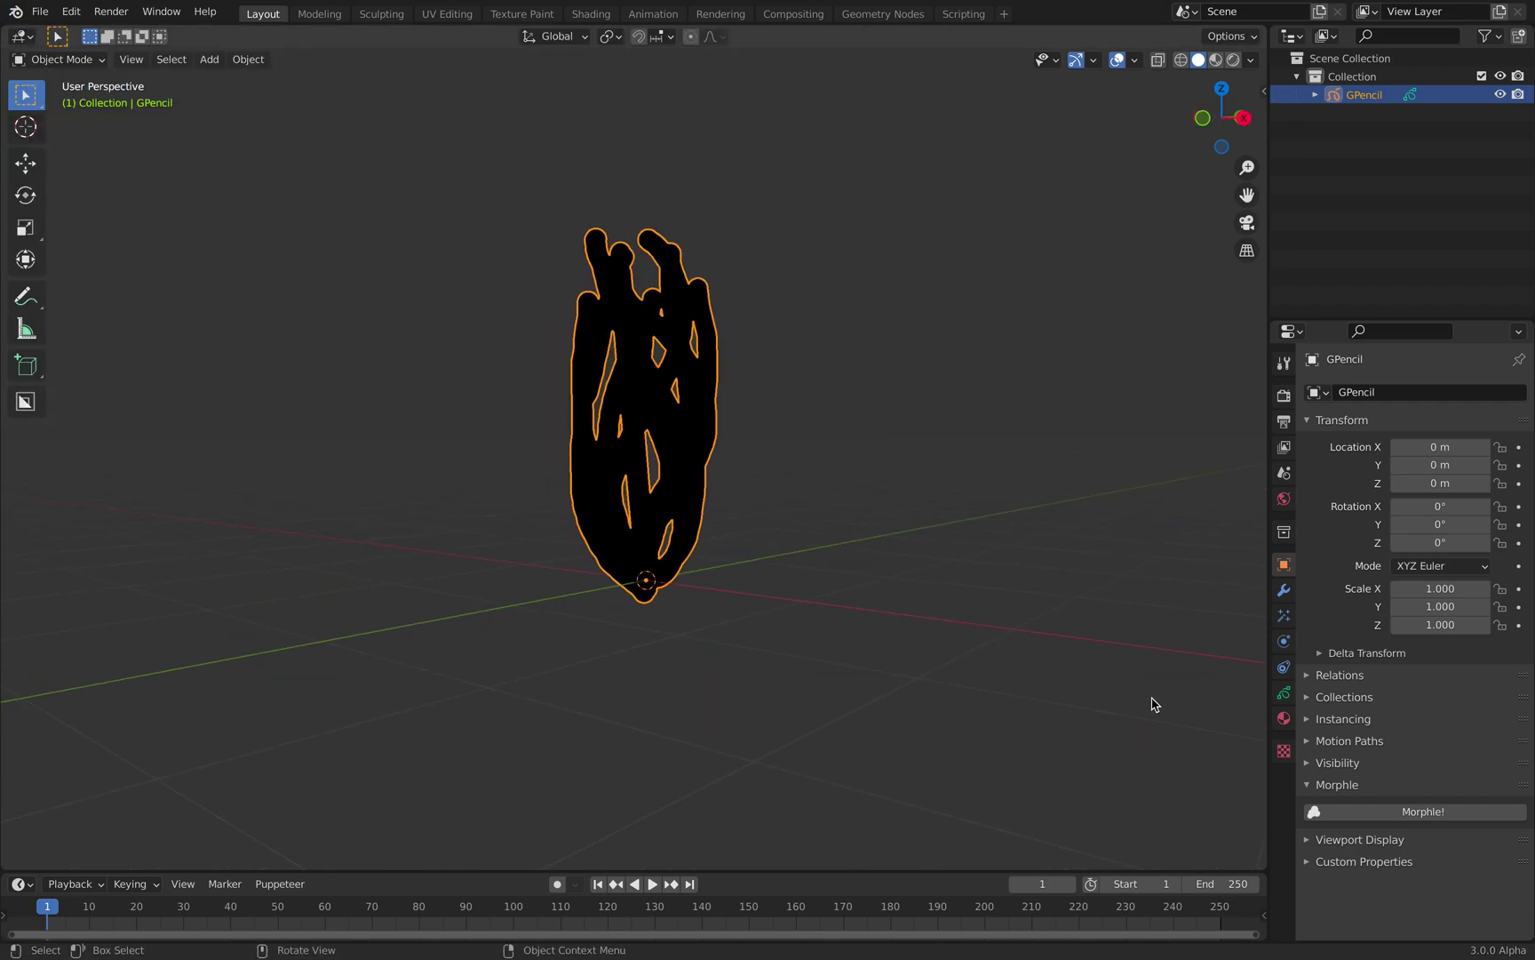
left_click(1284, 718)
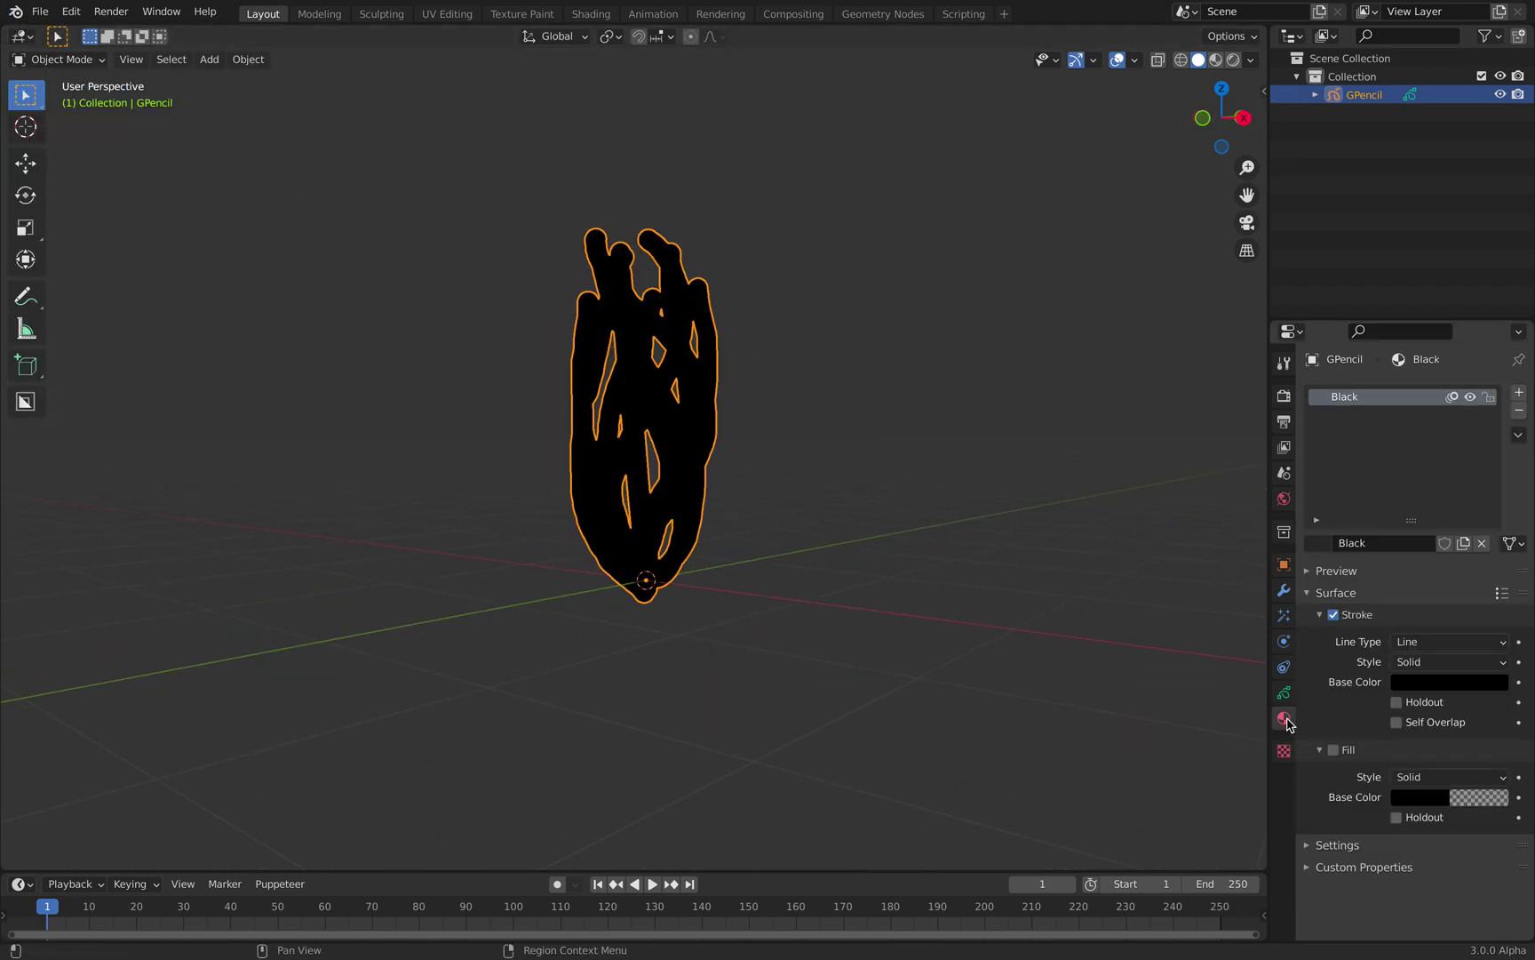
left_click(1427, 689)
left_click(1490, 449)
left_click_drag(1442, 485, 1422, 539)
middle_click_drag(899, 405, 984, 390)
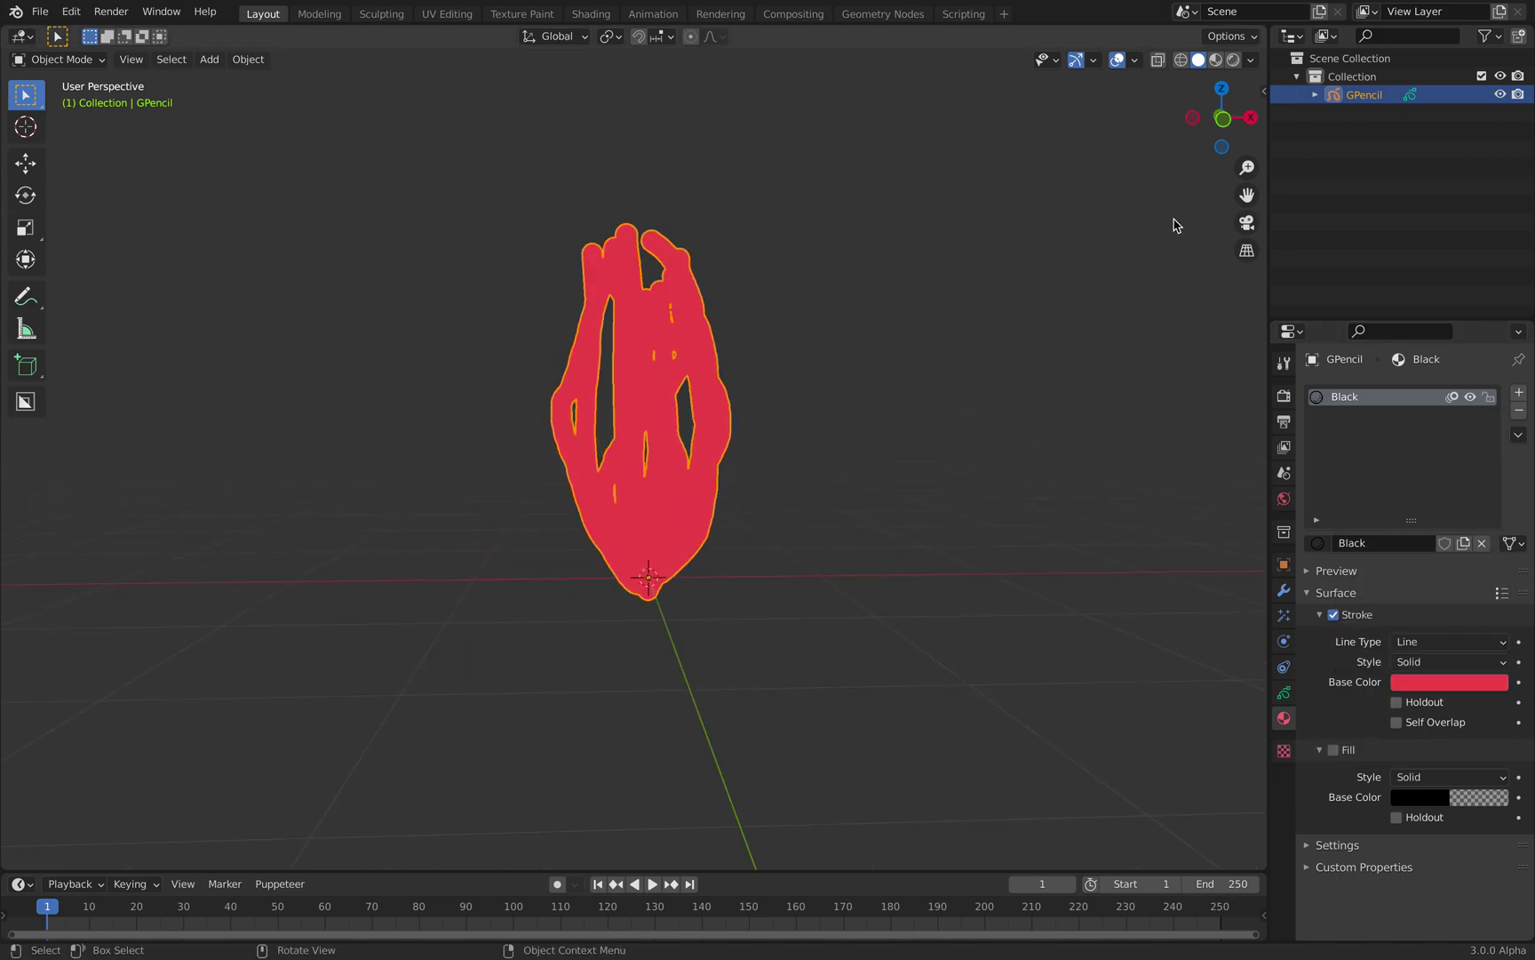
Thin the Grease Pencil strokes by setting their Thickness Scale to 0.58
left_click(1223, 120)
scroll(662, 503, "down", 1)
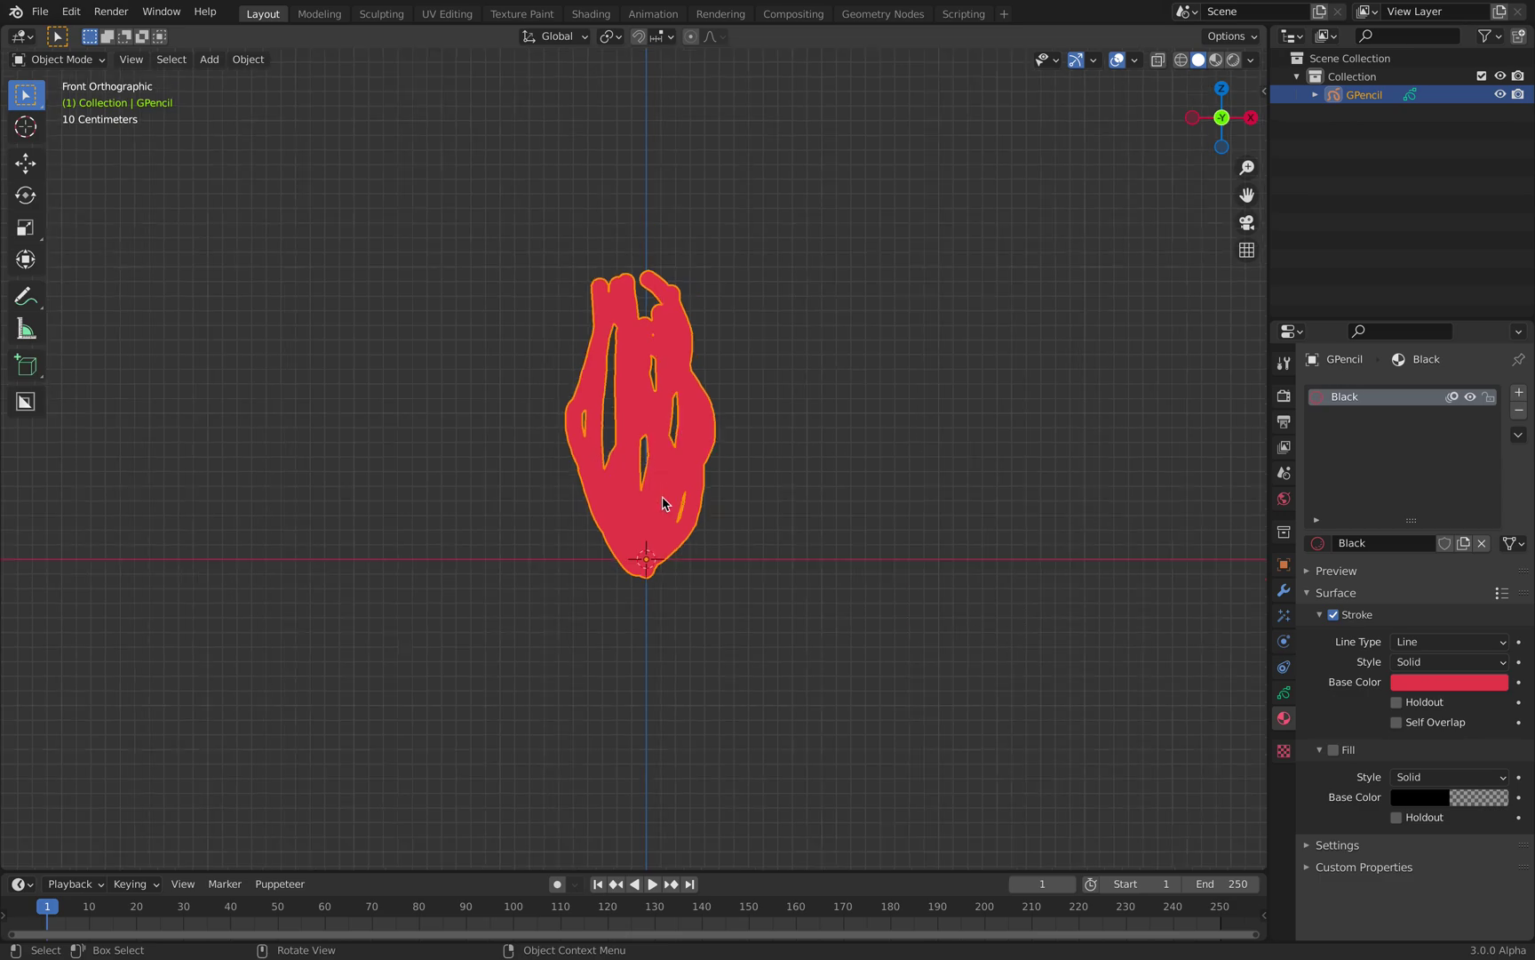
middle_click_drag(812, 598, 777, 613, "shift")
left_click(1338, 848)
left_click(1283, 692)
scroll(1368, 844, "down", 3)
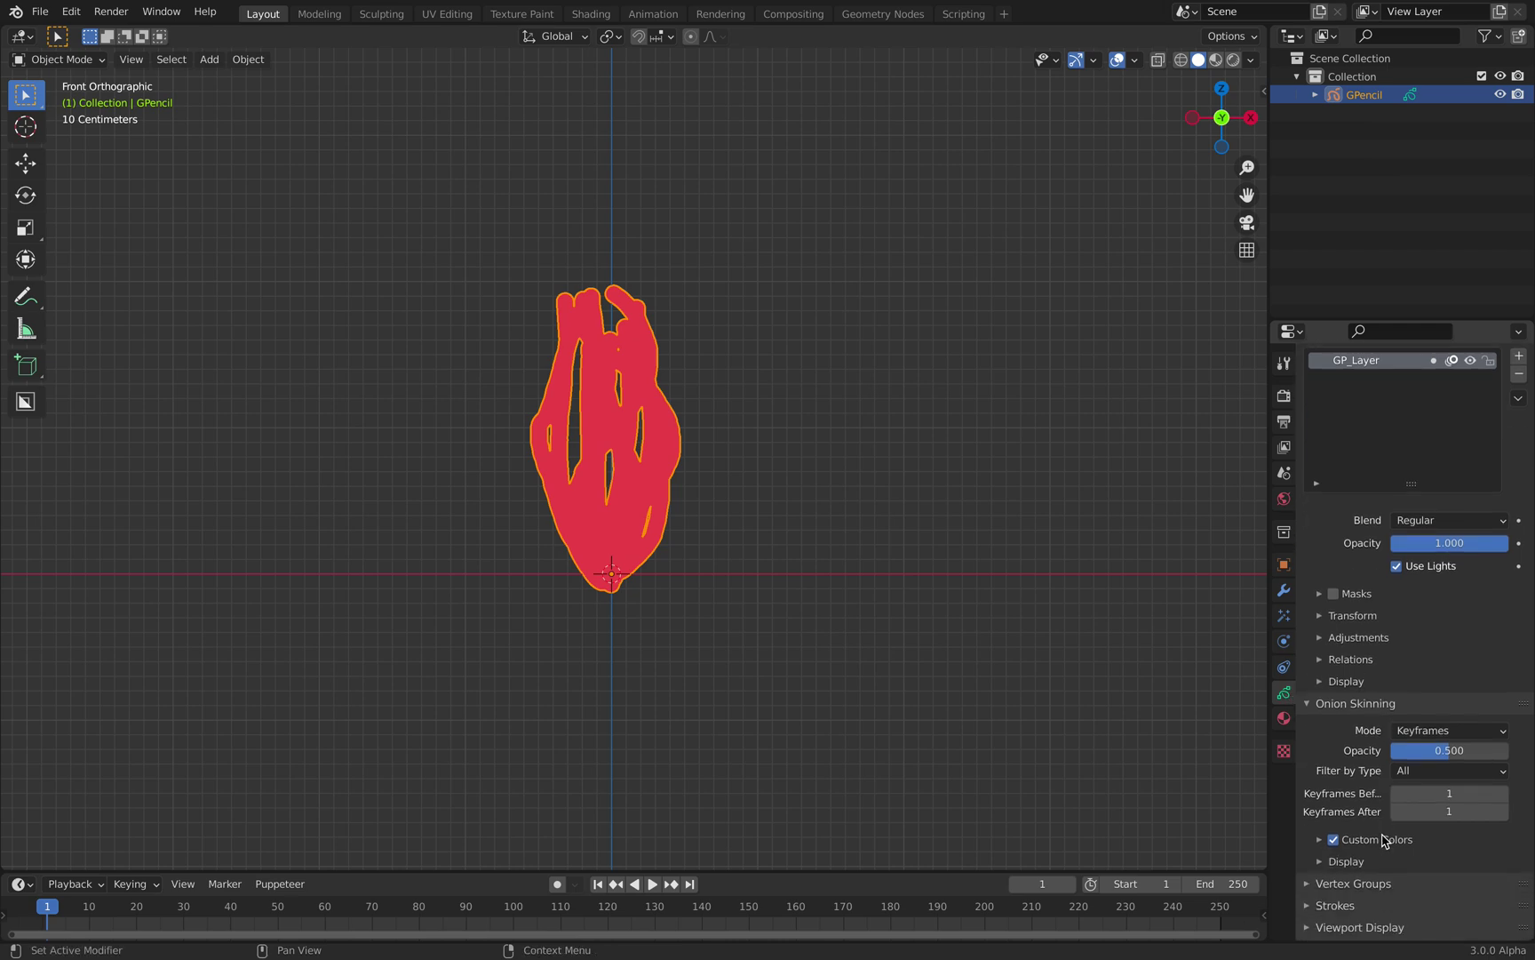
left_click(1337, 886)
scroll(1430, 886, "down", 2)
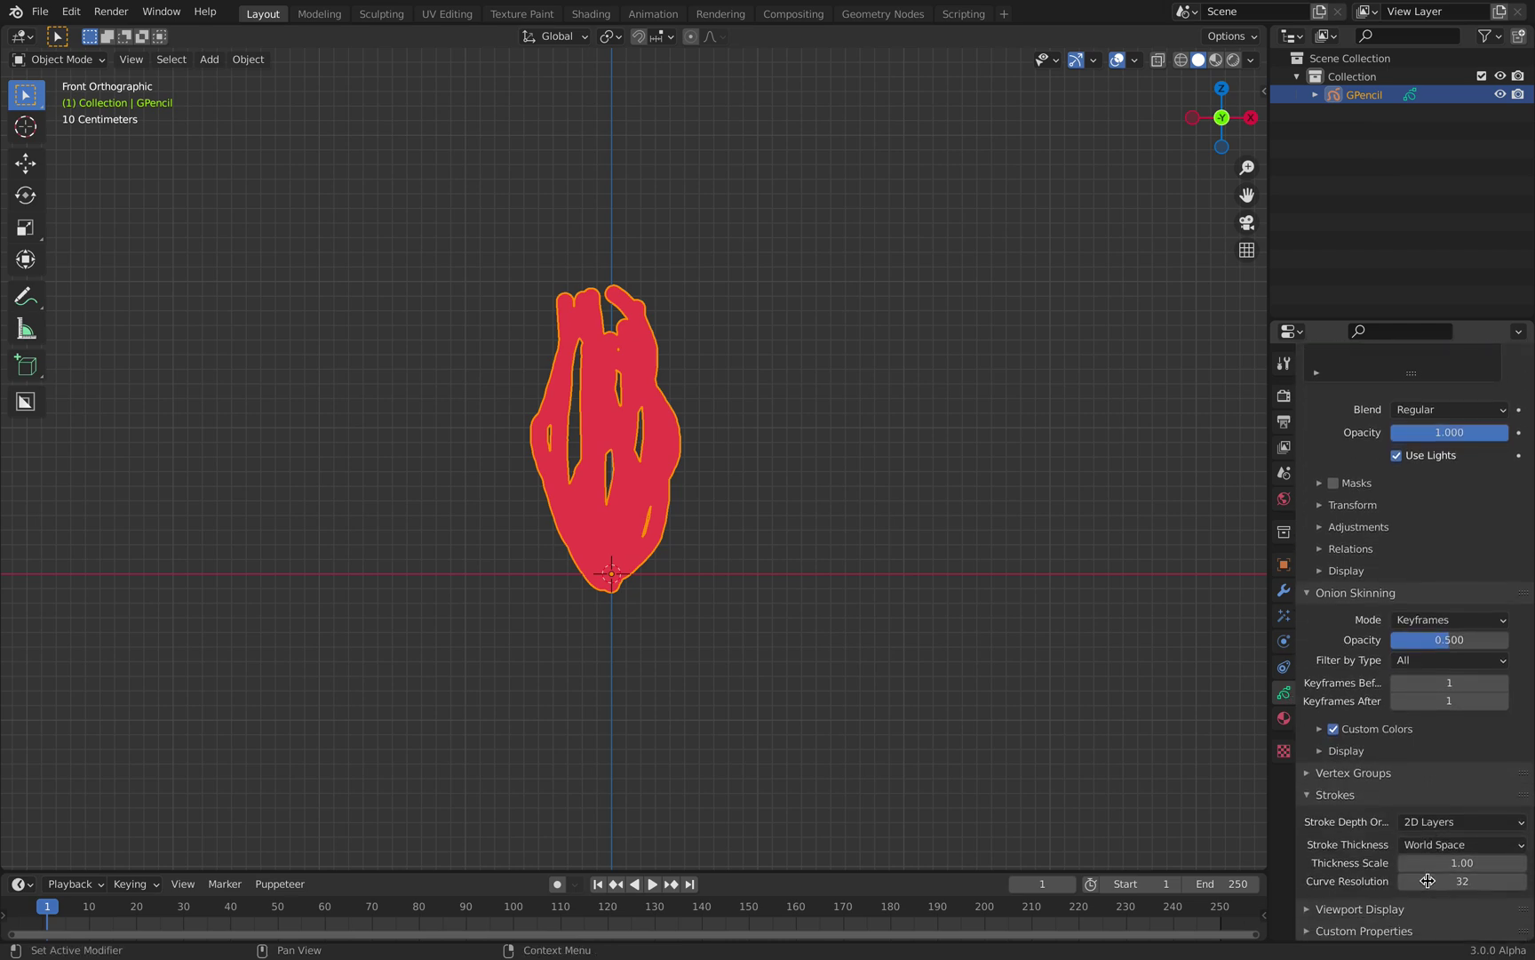
left_click_drag(1451, 864, 1360, 864)
Duplicate the strand bundle twice, placing one copy about 1.1 m to its right and another to its left
scroll(772, 433, "up", 2)
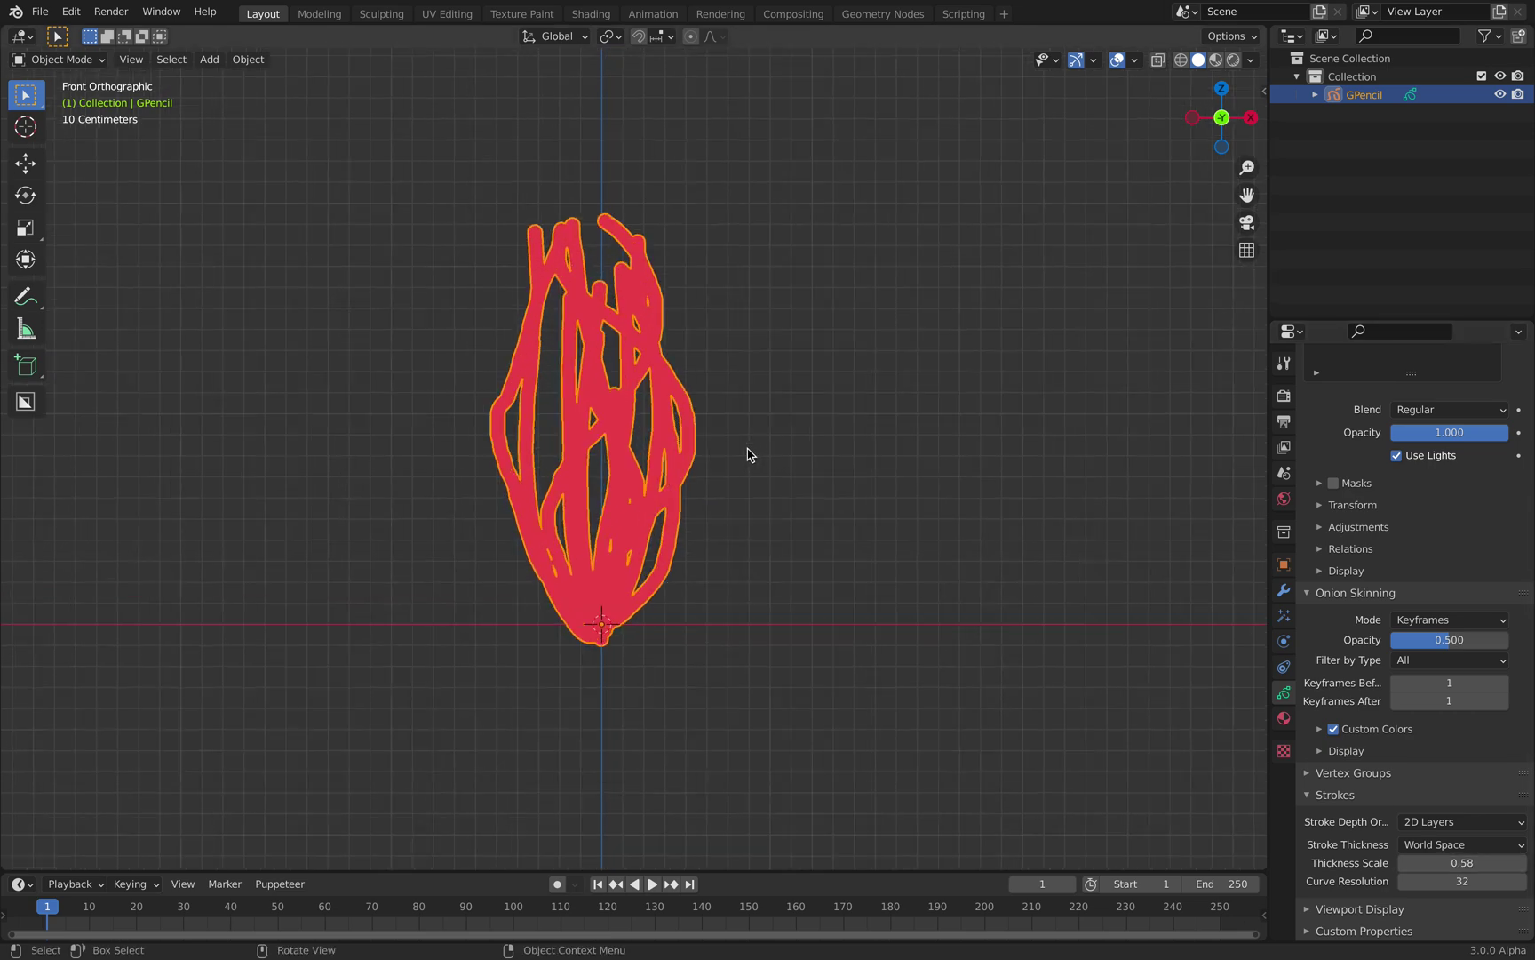
left_click(753, 431)
left_click(601, 399)
key("shift+d")
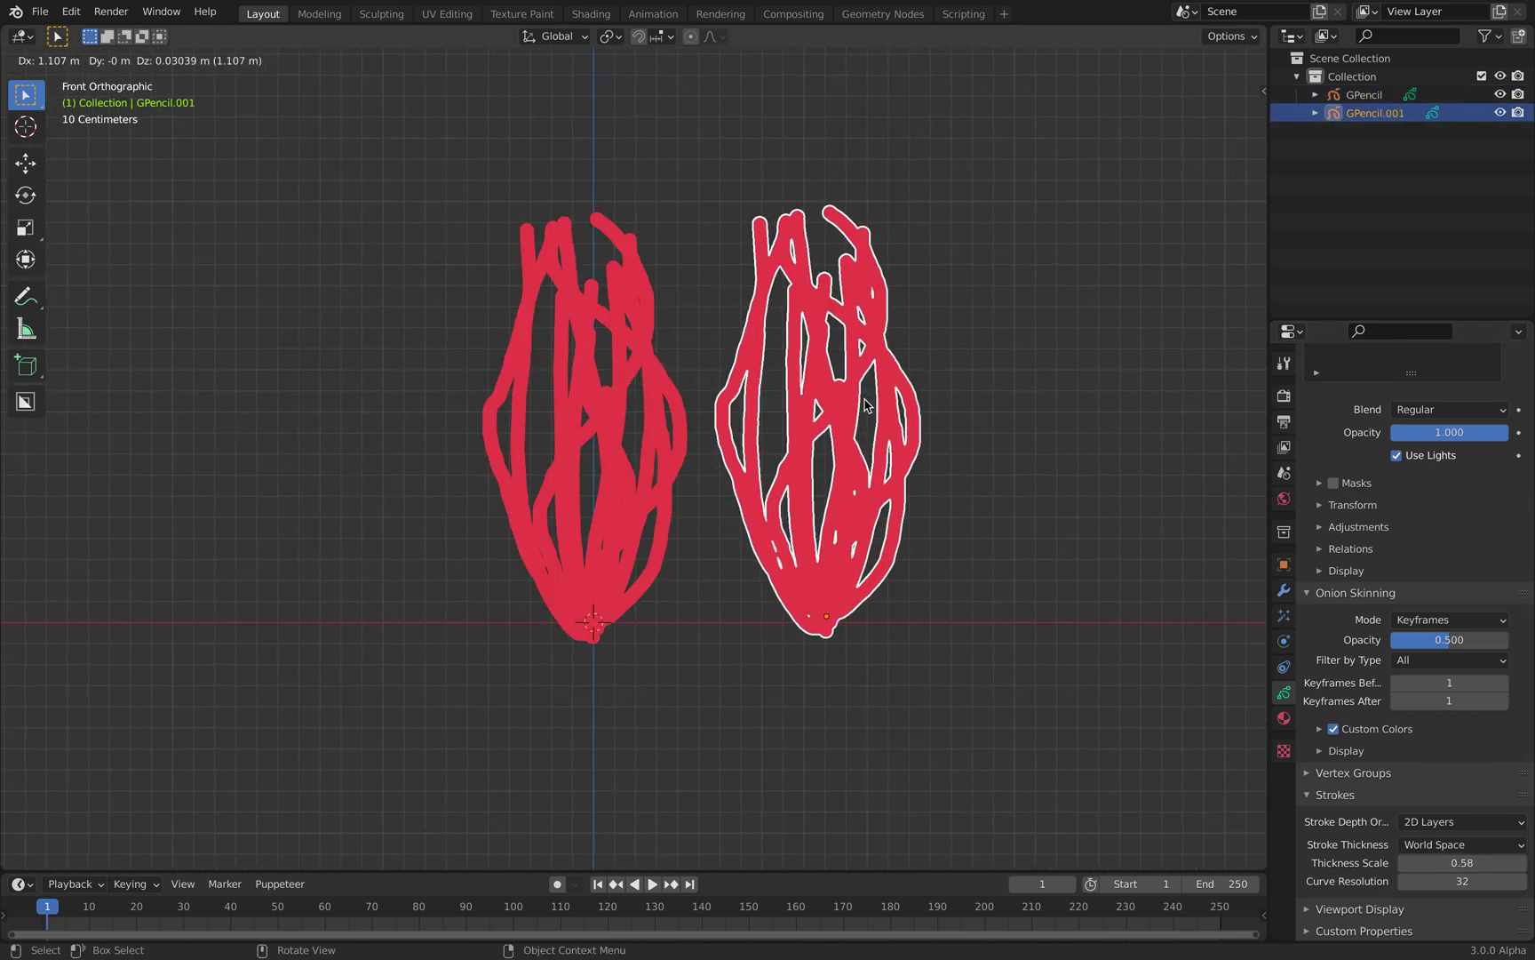
left_click(860, 401)
key("shift+d")
left_click(160, 395)
scroll(463, 421, "down", 3)
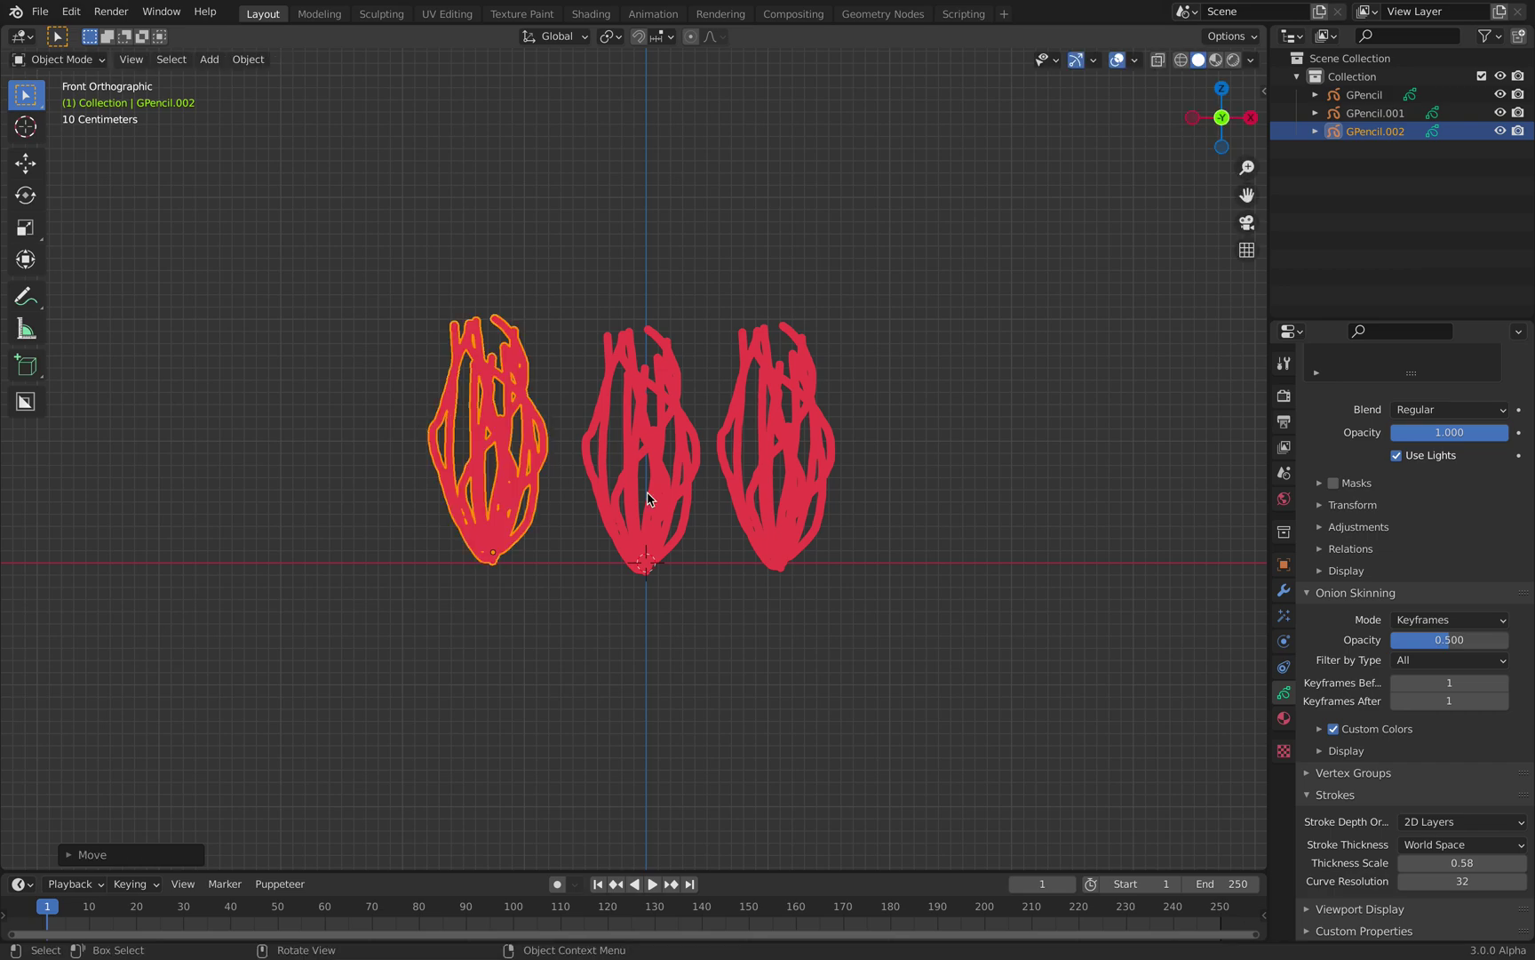
Give the left strand copy its own single-user material with a yellow stroke base color
left_click(1284, 718)
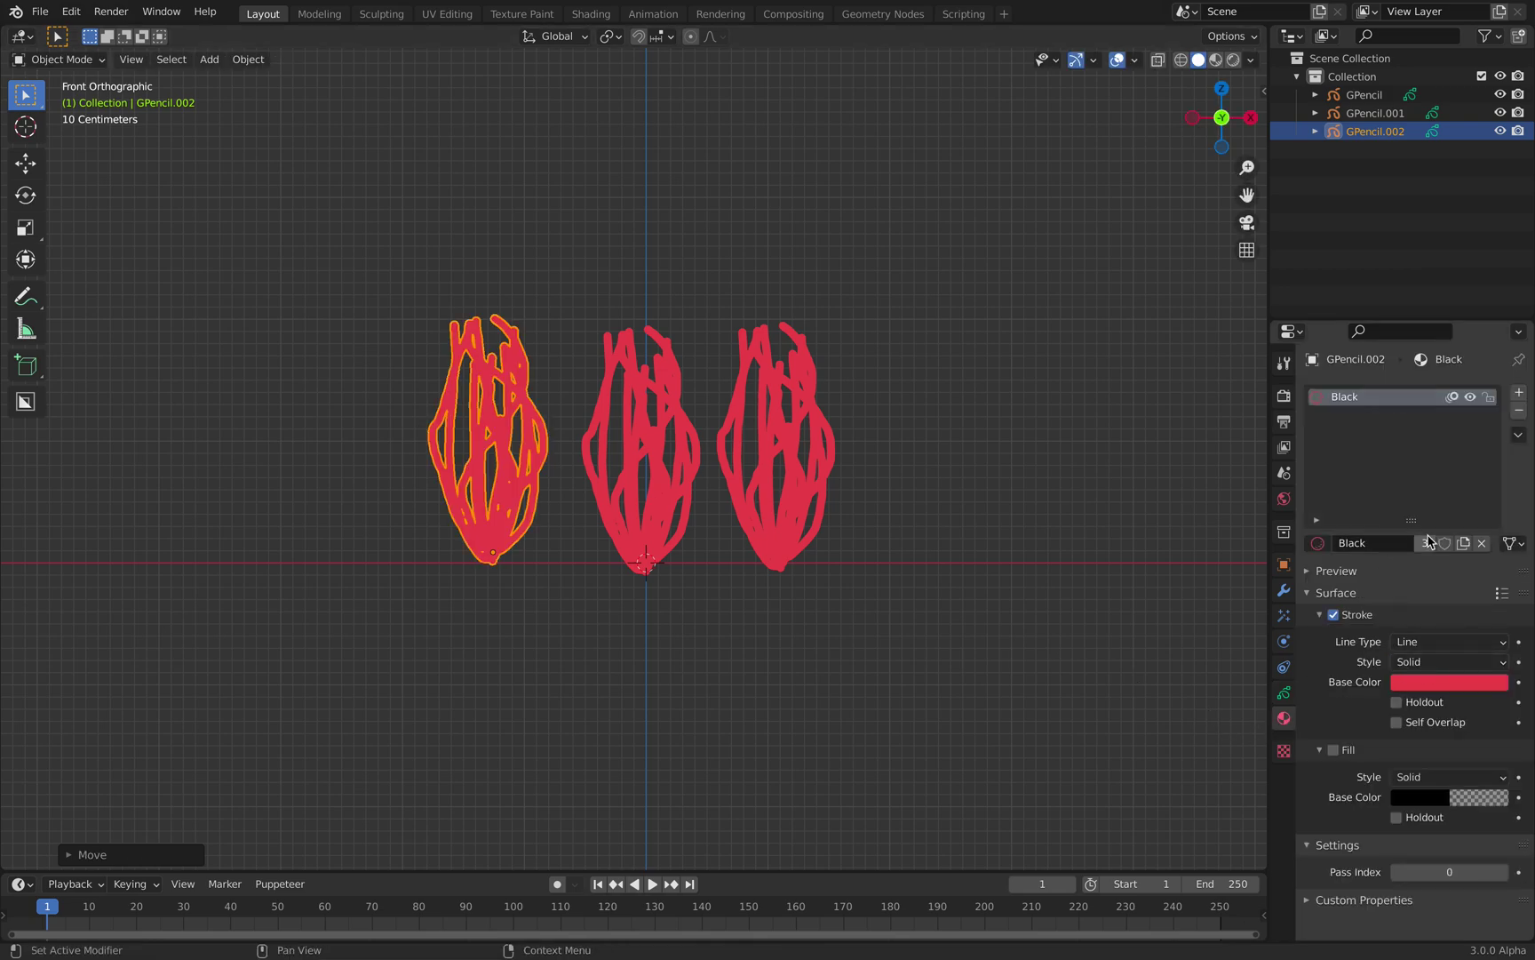
left_click(1421, 682)
mouse_move(1419, 517)
left_mouse_down()
mouse_move(1387, 500)
mouse_move(1360, 519)
left_mouse_up()
Make the right copy's material single-user and set its stroke color to light blue, HSV 0.632, 0.633, 0.717
left_click(799, 416)
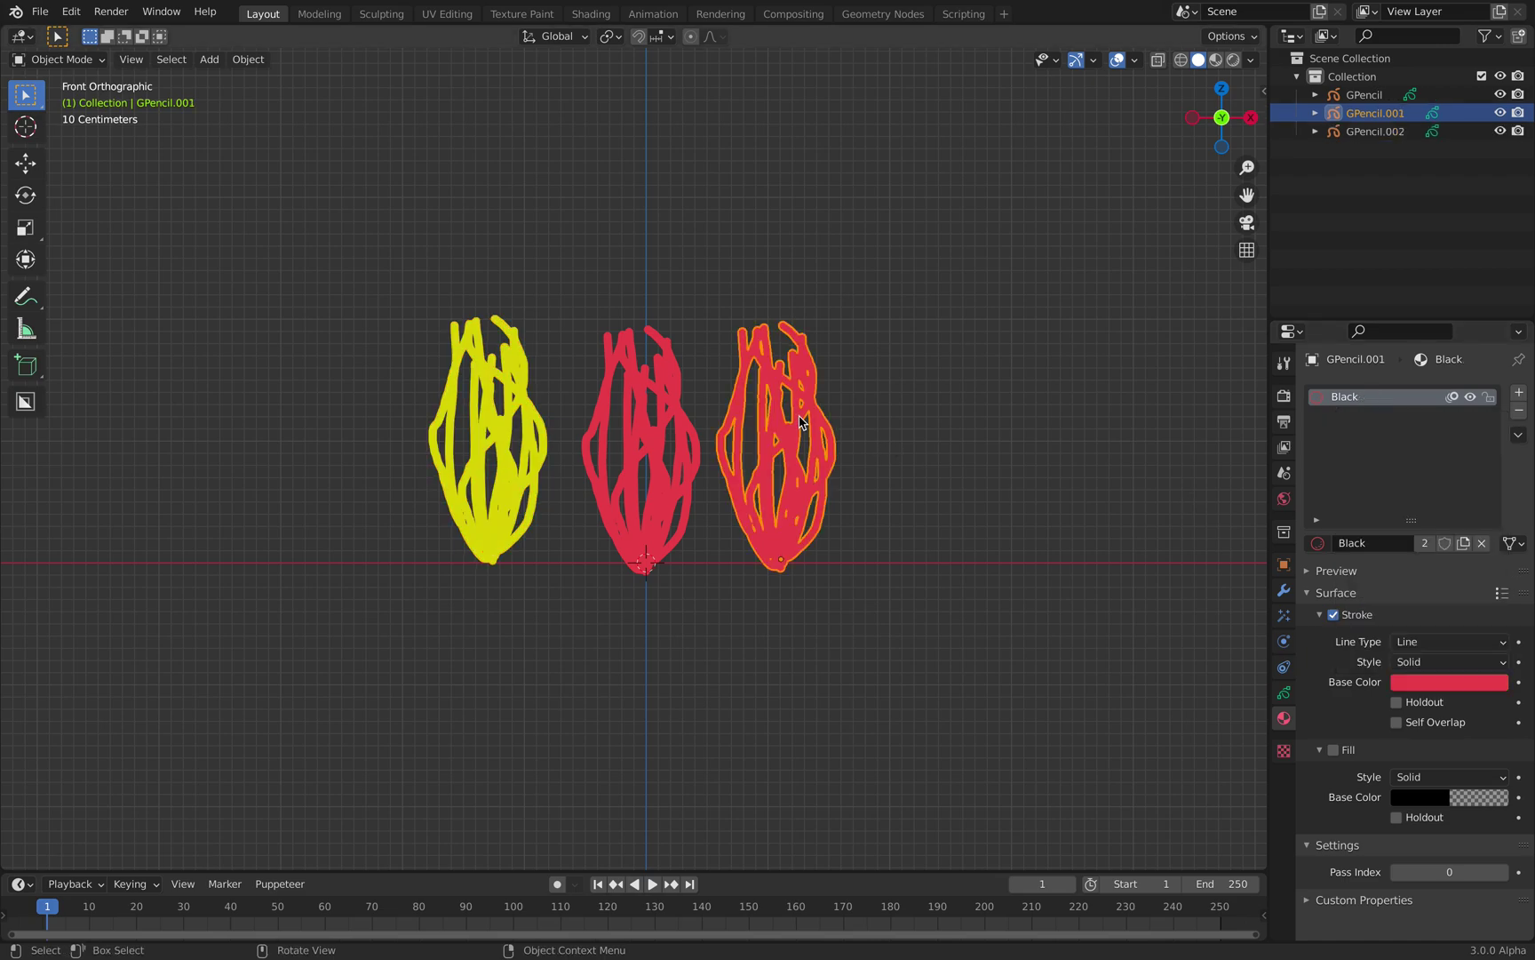
left_click(1426, 543)
left_click(1419, 685)
mouse_move(1412, 533)
left_mouse_down()
mouse_move(1368, 476)
mouse_move(1431, 469)
left_mouse_up()
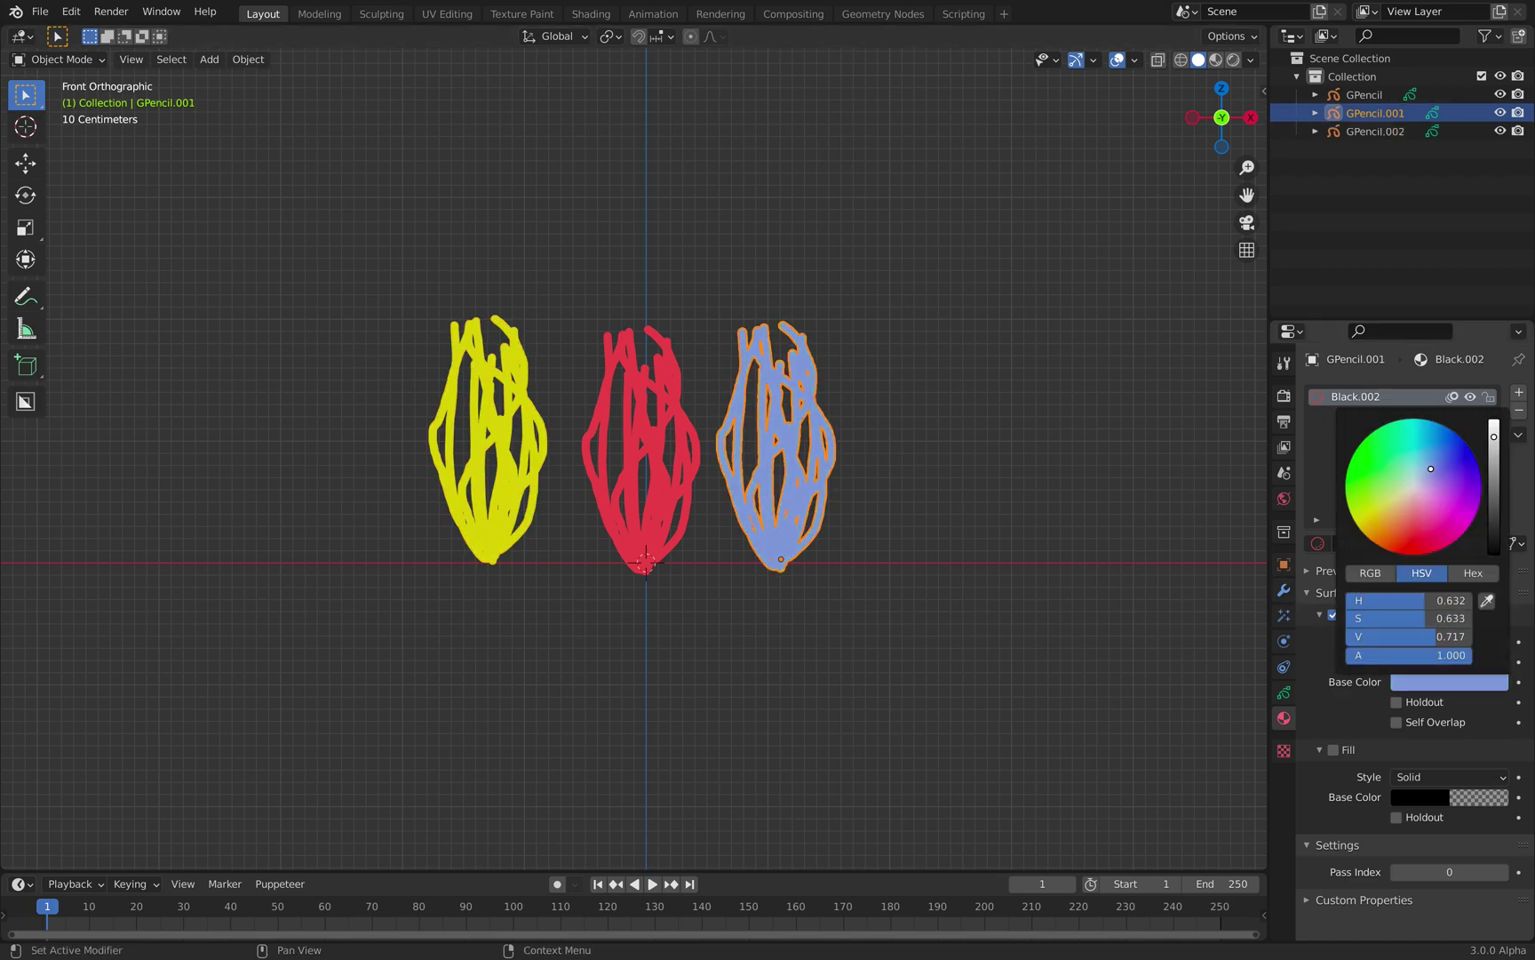
left_click(999, 369)
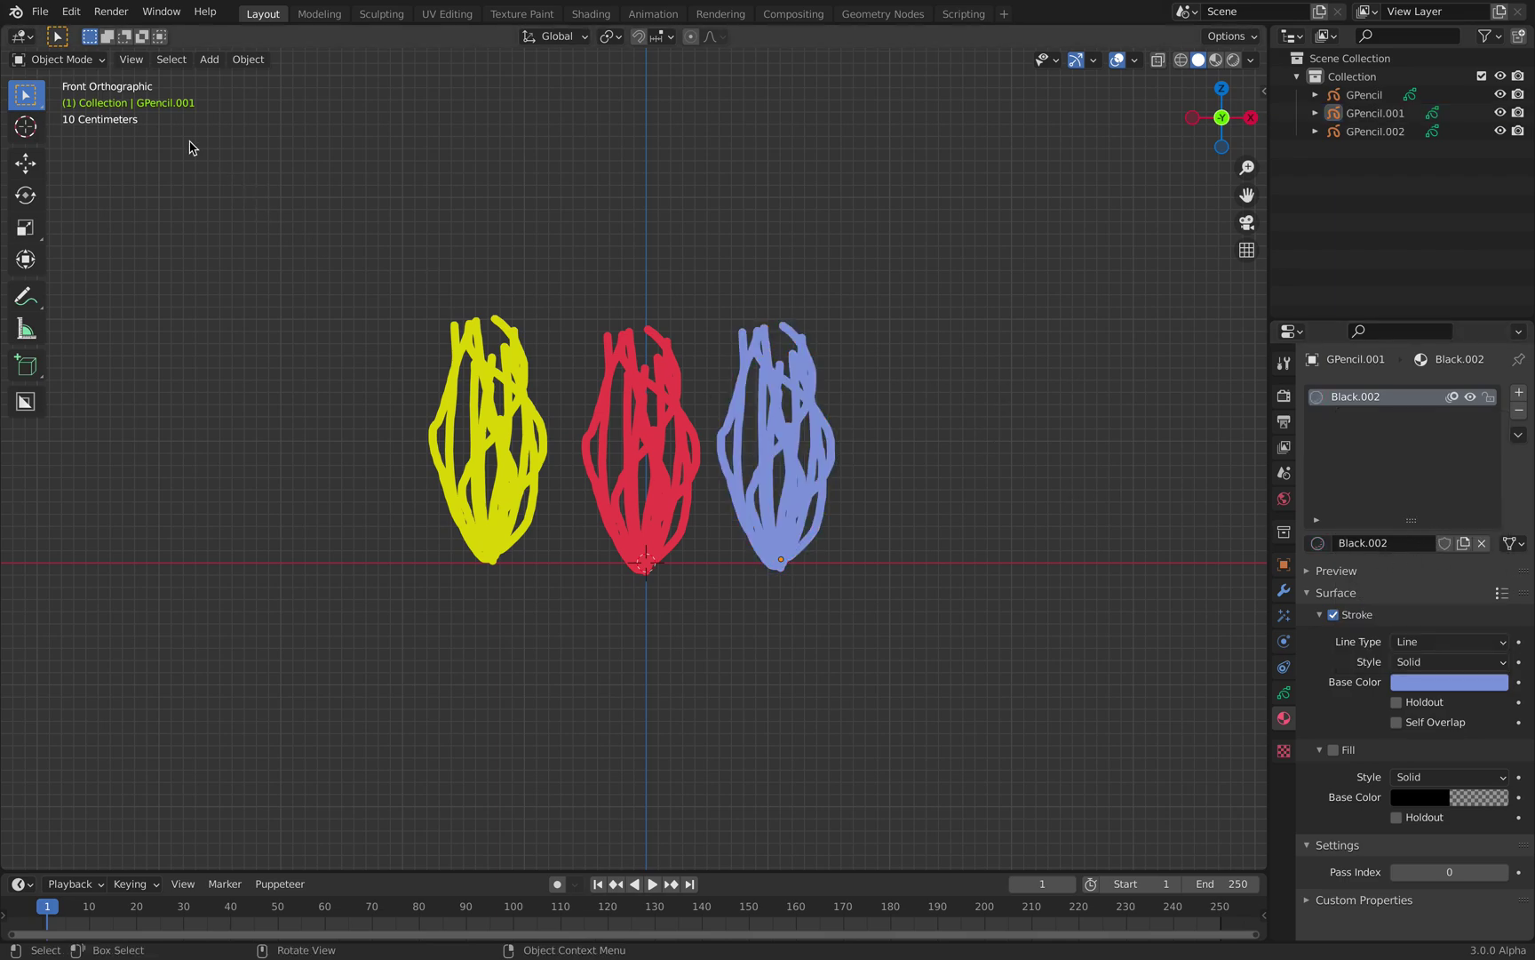
Save the scene to the Desktop as chomchom_001.blend
left_click(46, 13)
left_click(92, 150)
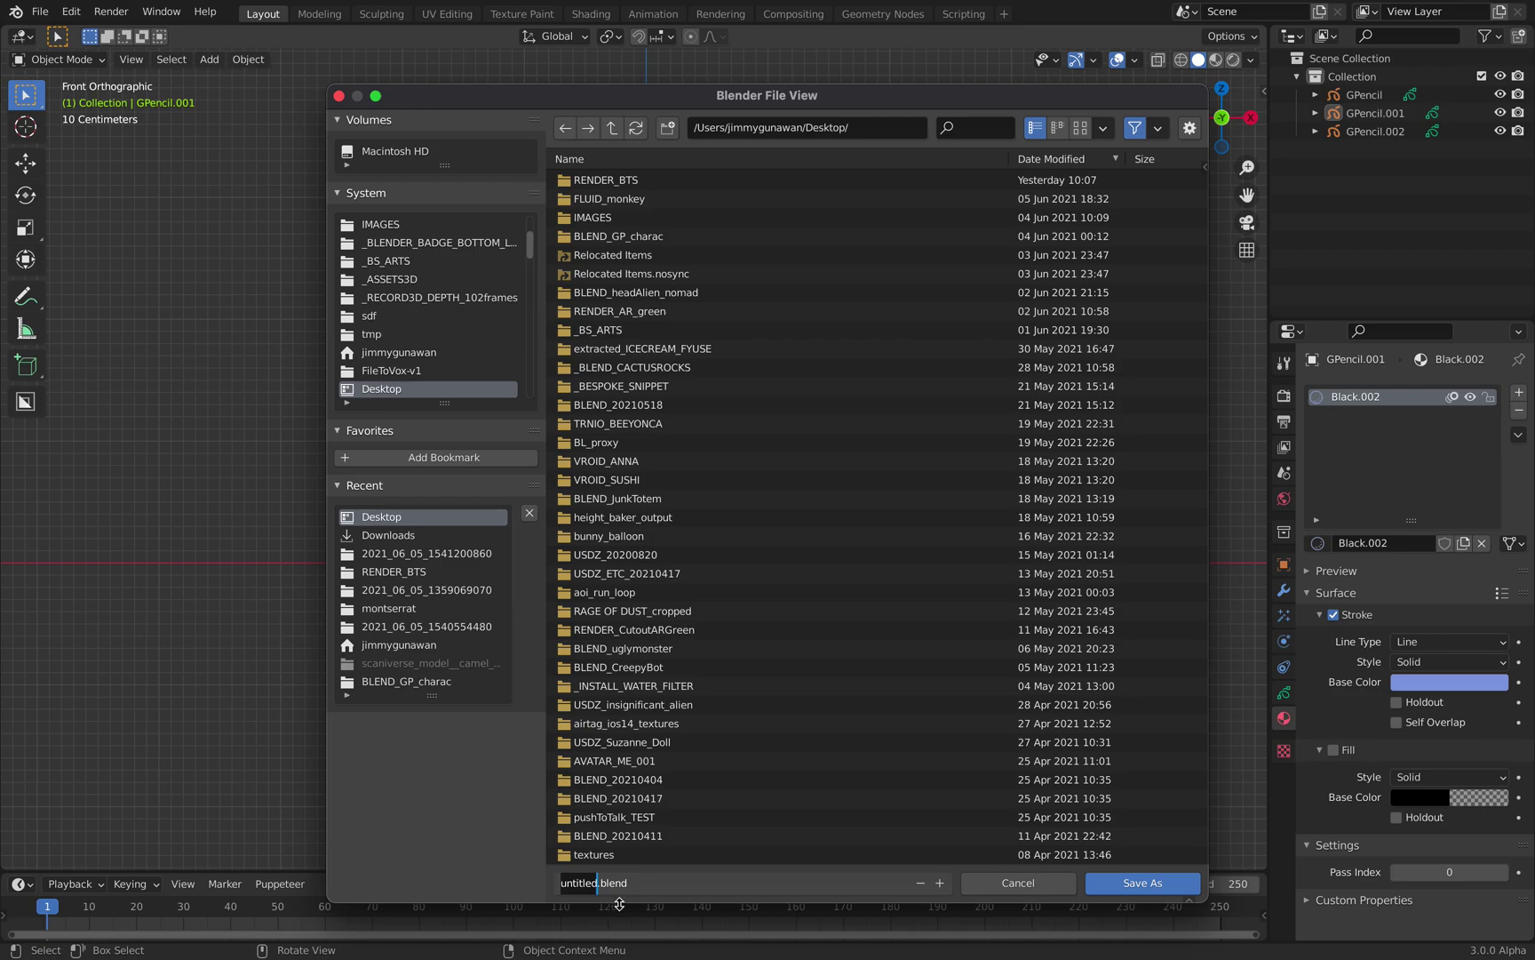
type("001")
key("Return")
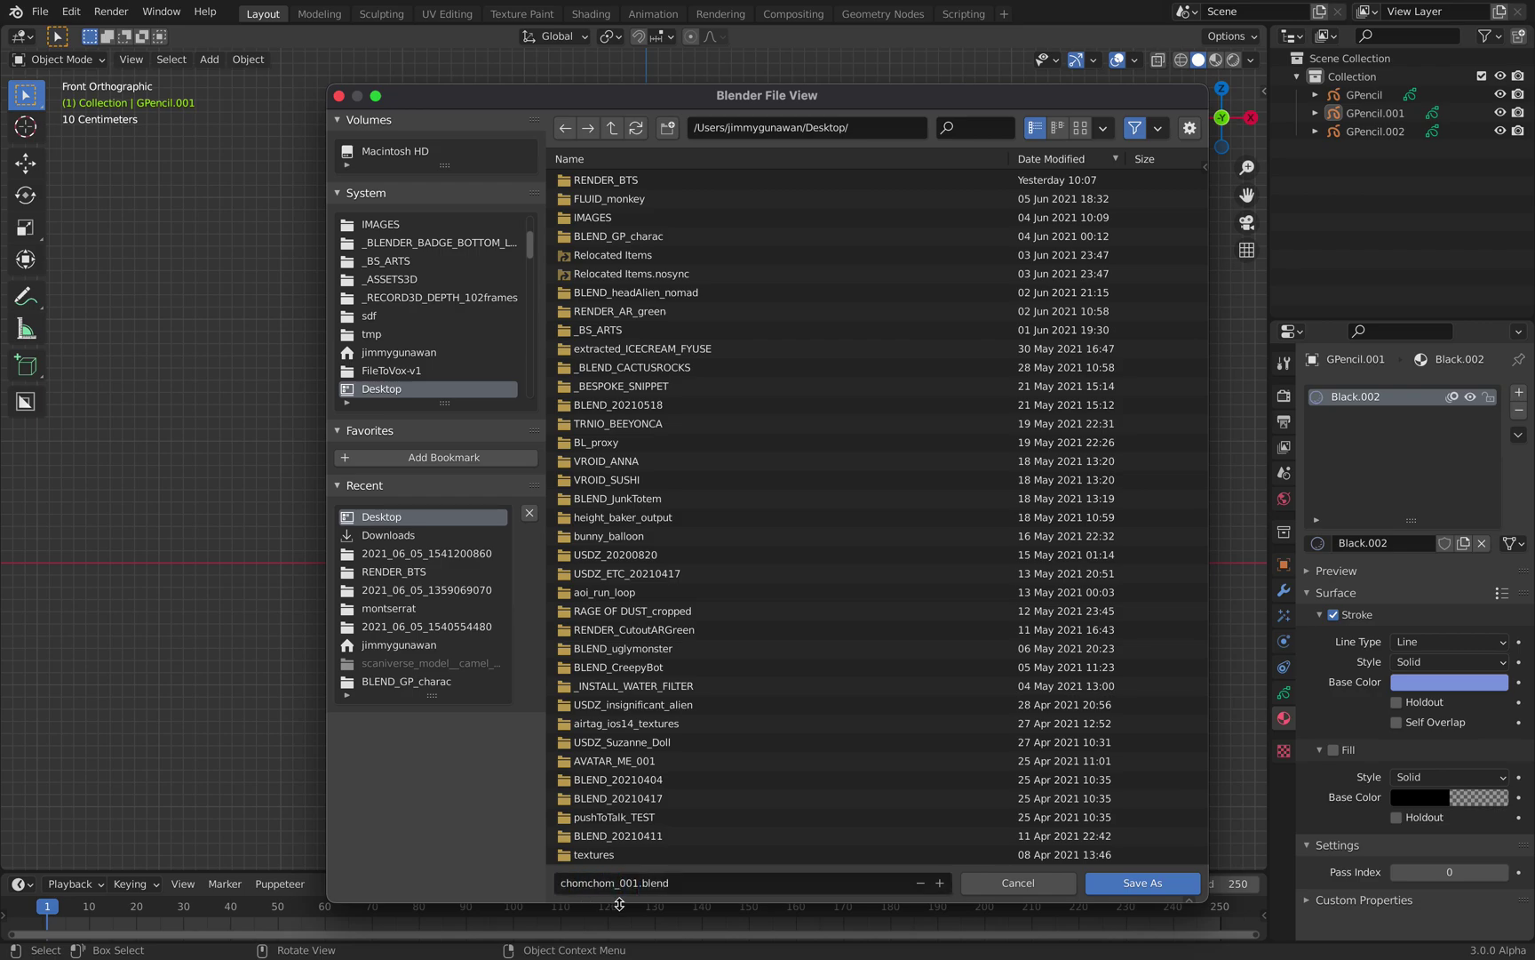
left_click(1142, 882)
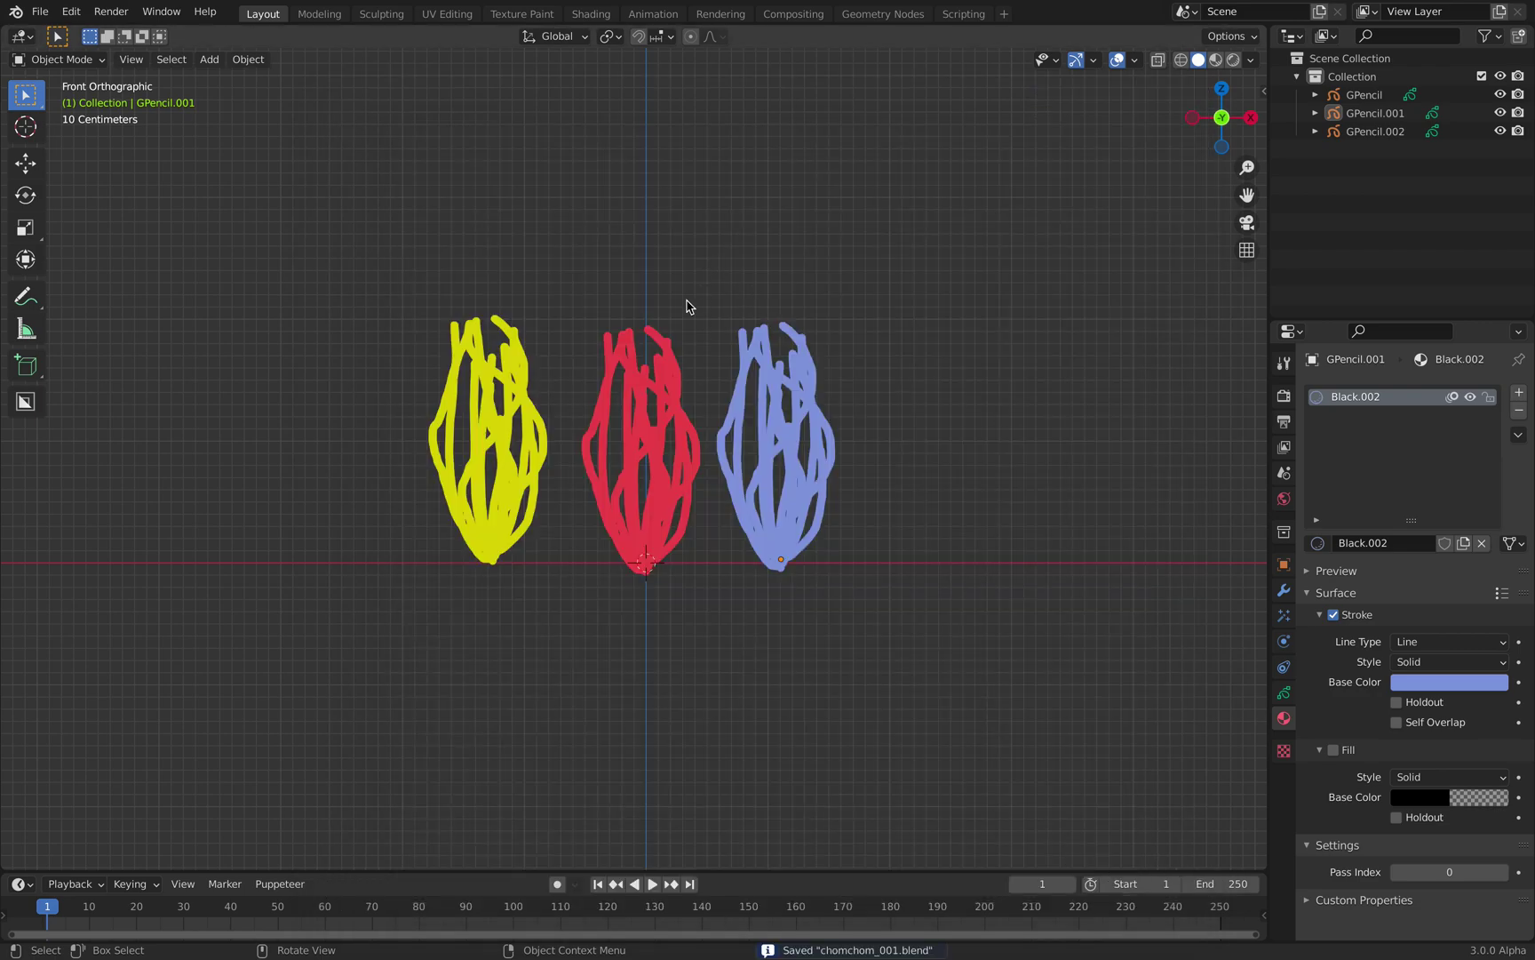
In Sculpt Mode, roughen the light blue bundle's strands with the Randomize brush at a radius of about 211 px
key("a")
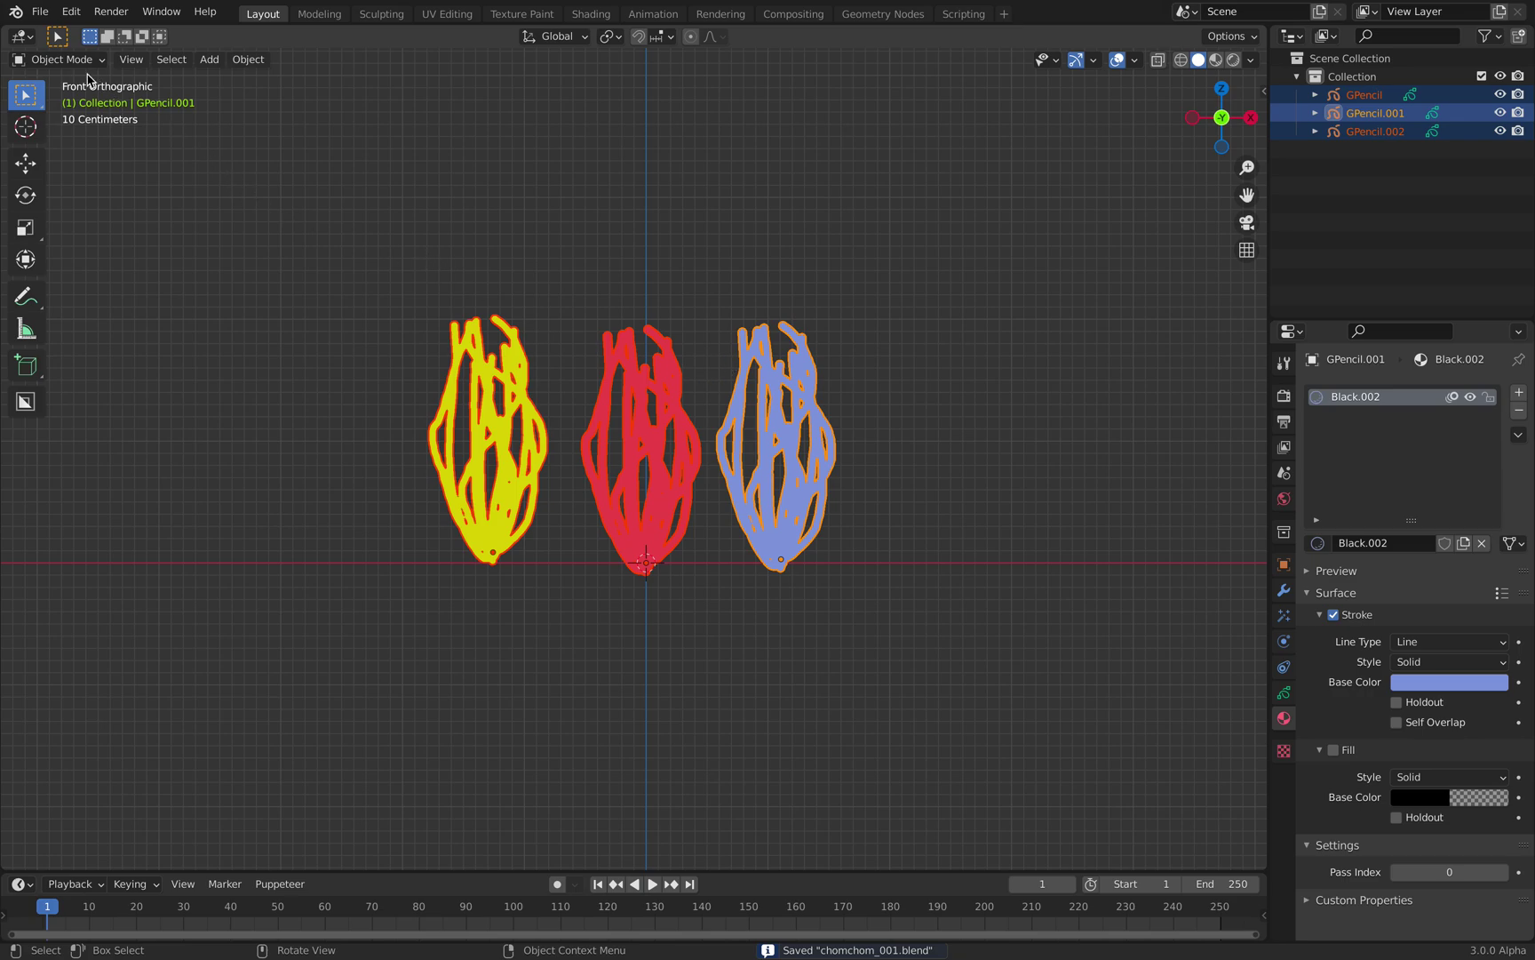
key("alt+a")
key("a")
left_click(59, 58)
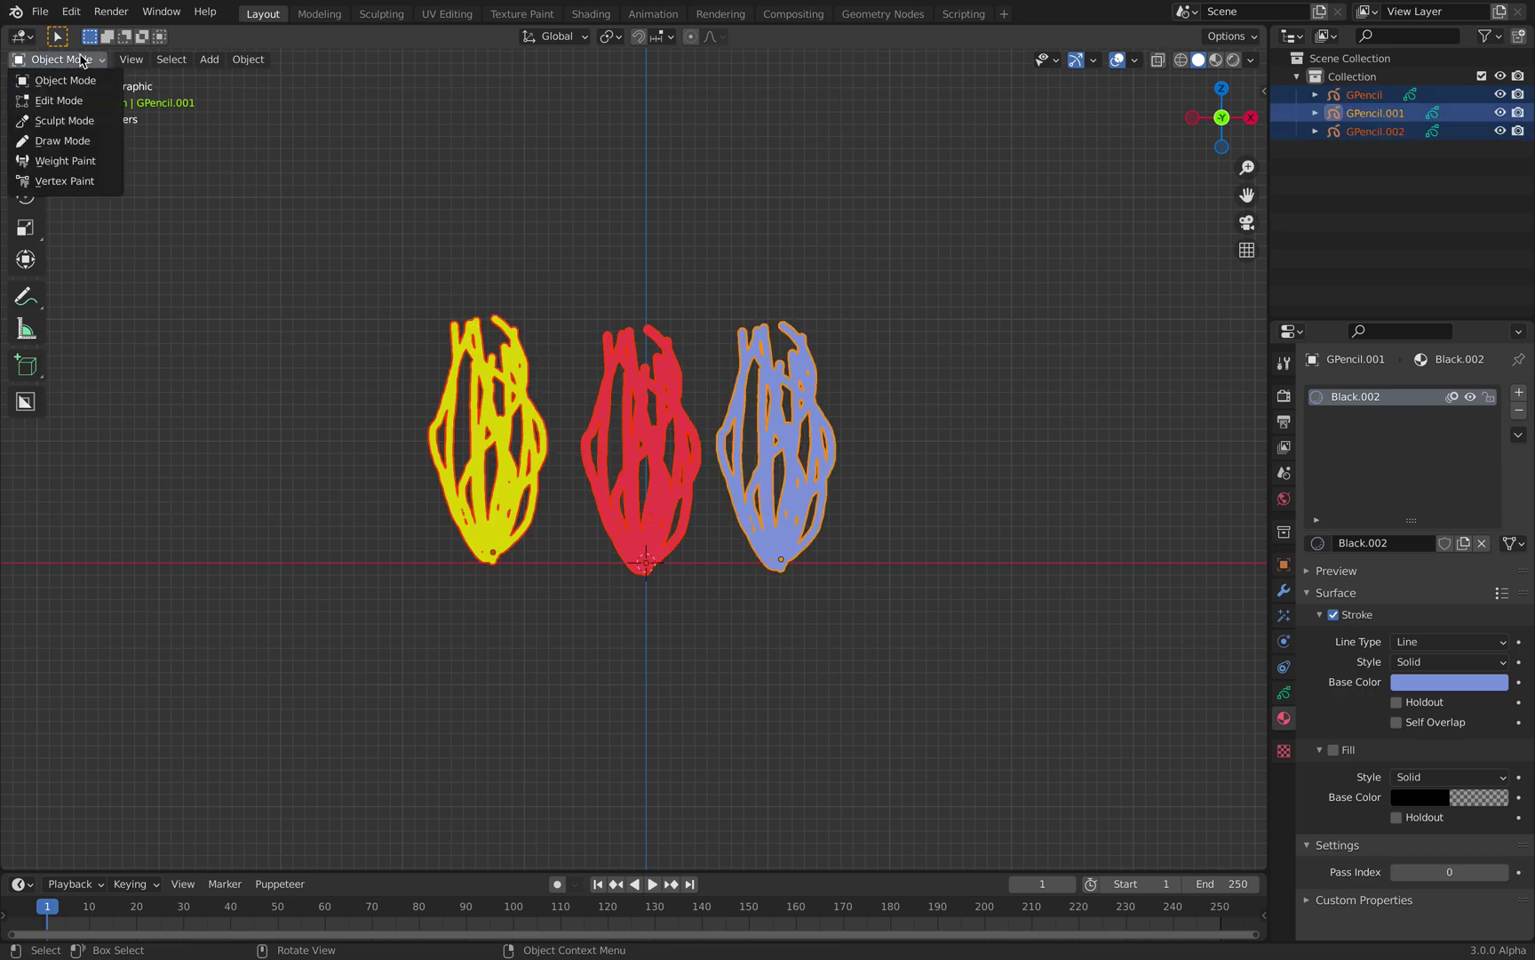
left_click(87, 121)
mouse_move(48, 170)
left_mouse_down()
mouse_move(137, 186)
mouse_move(121, 190)
left_mouse_up()
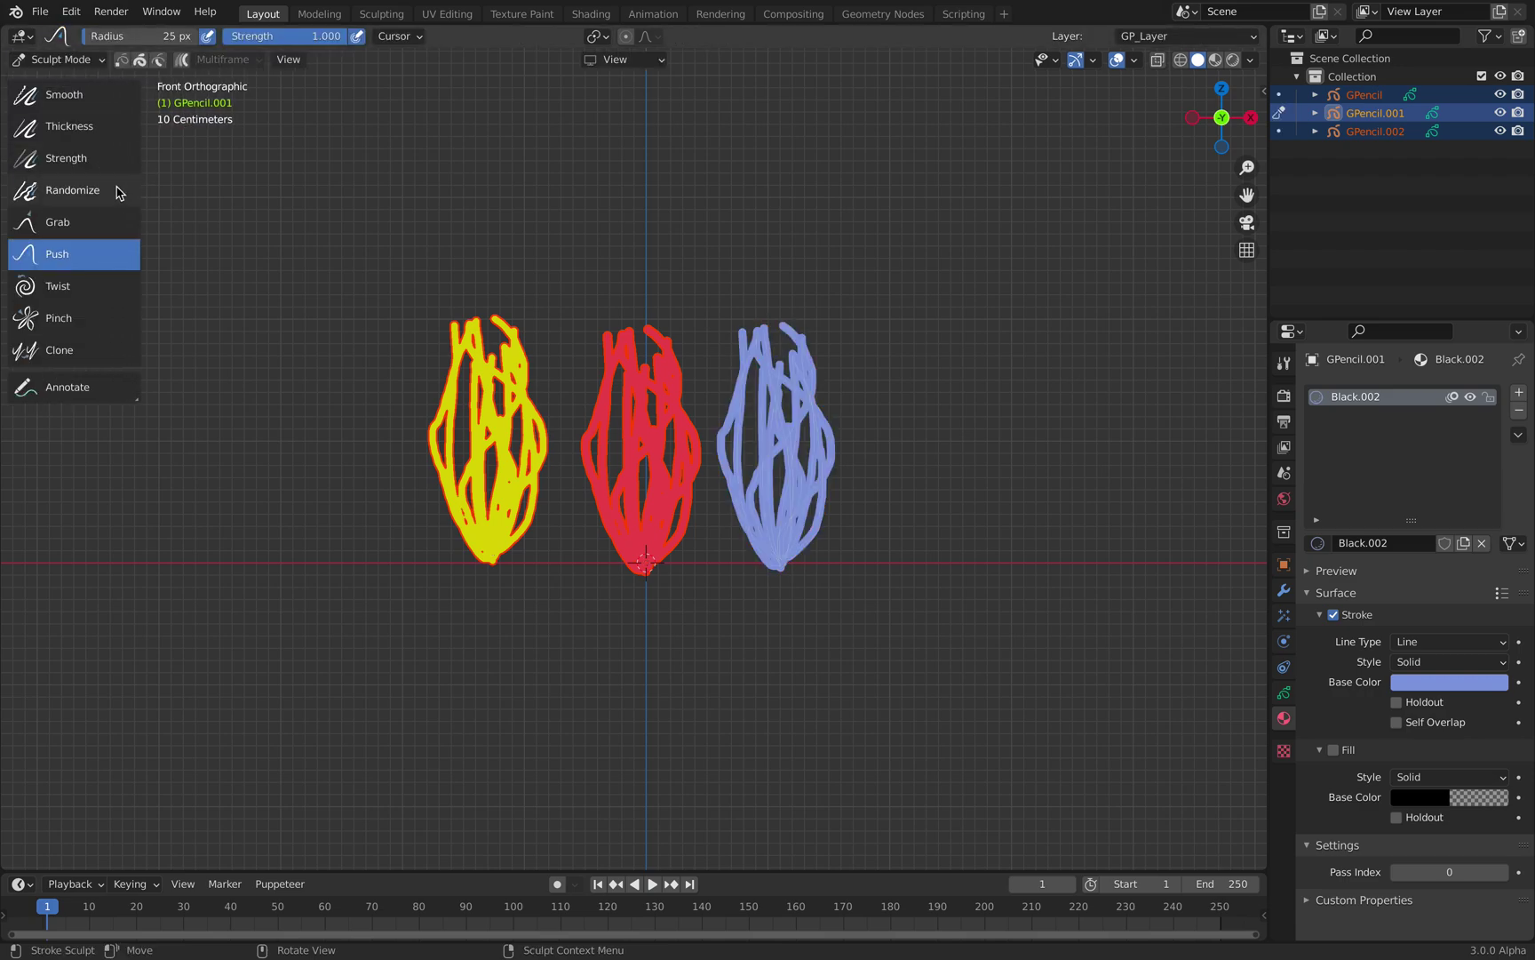
left_click(72, 190)
left_click_drag(142, 35, 204, 35)
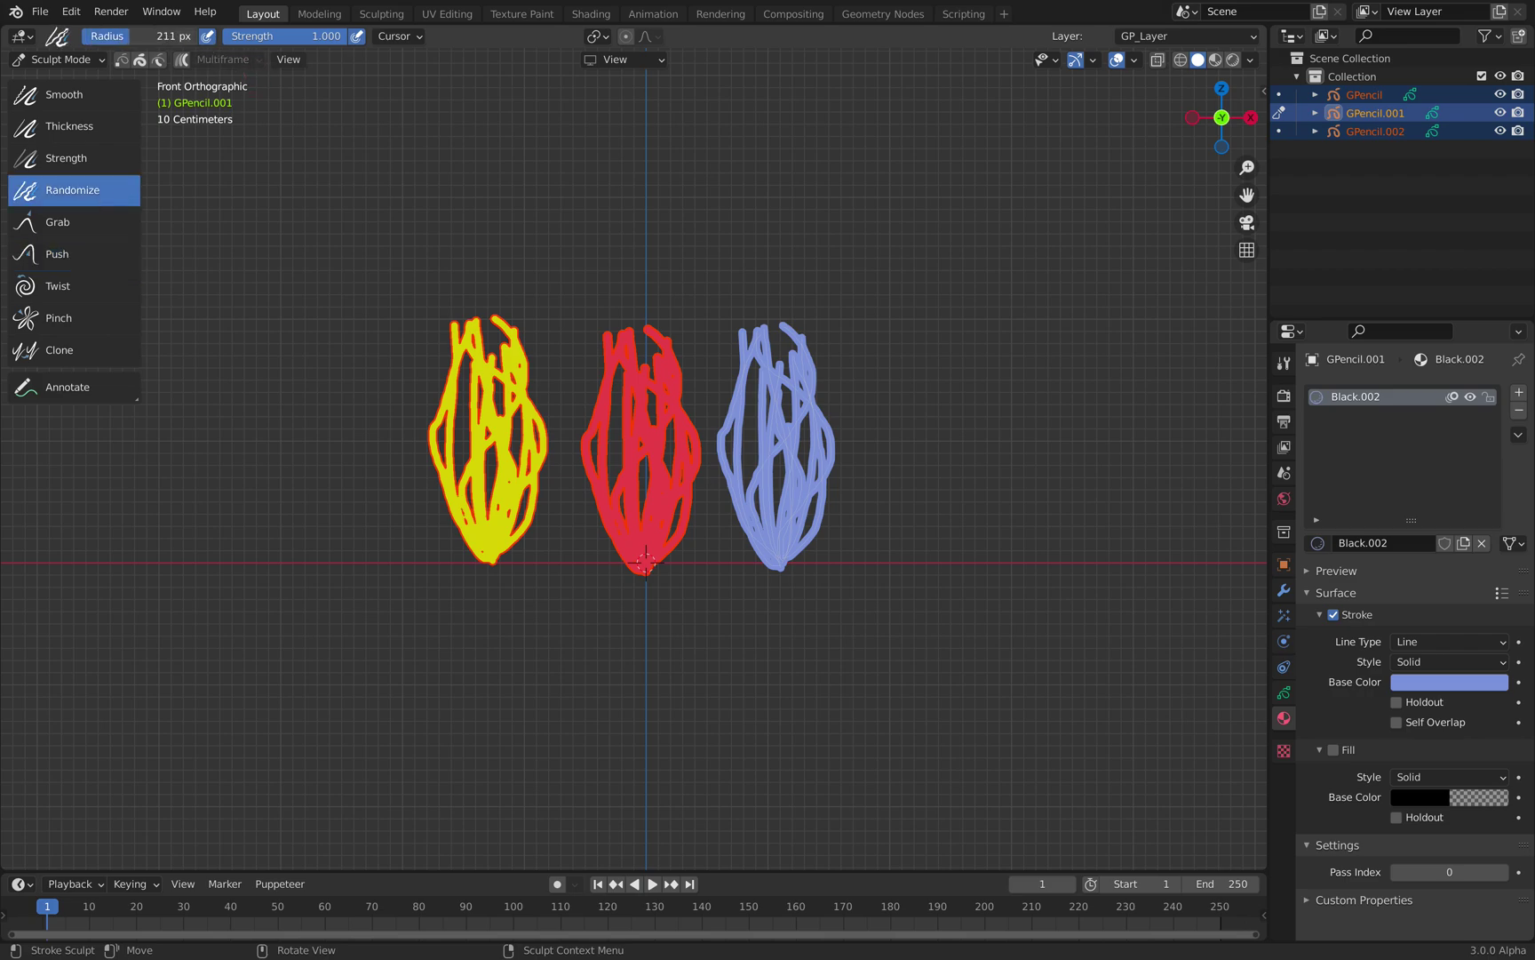
left_click_drag(460, 481, 490, 391)
left_click_drag(774, 416, 788, 450)
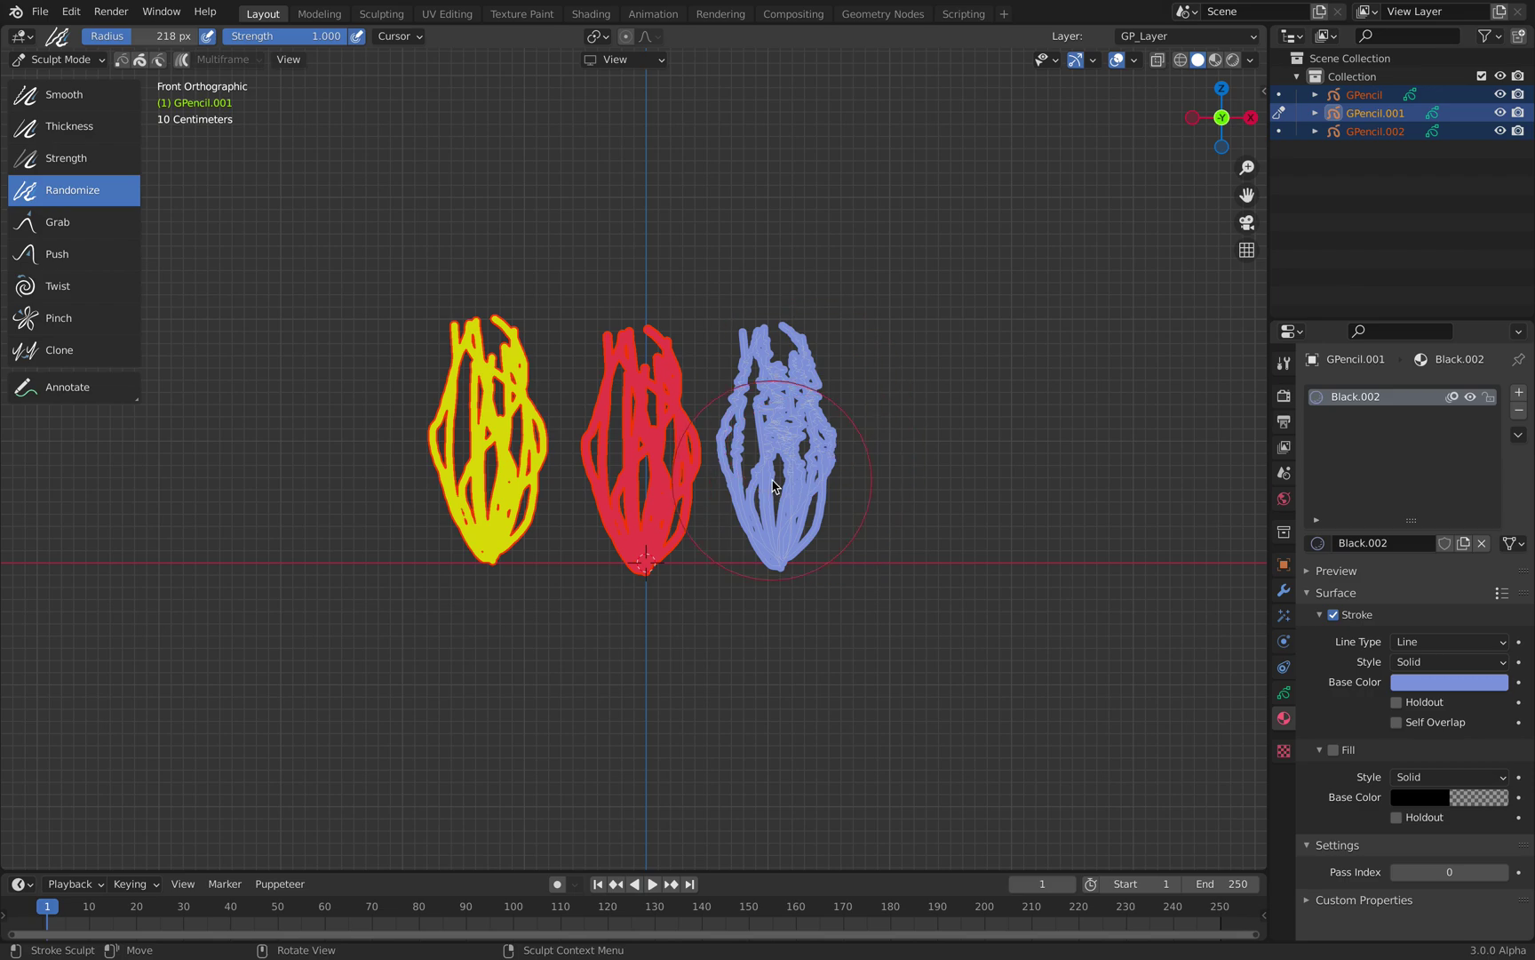
Reshape the light blue bundle's strands from several angles with the Grab sculpt brush
left_click(55, 222)
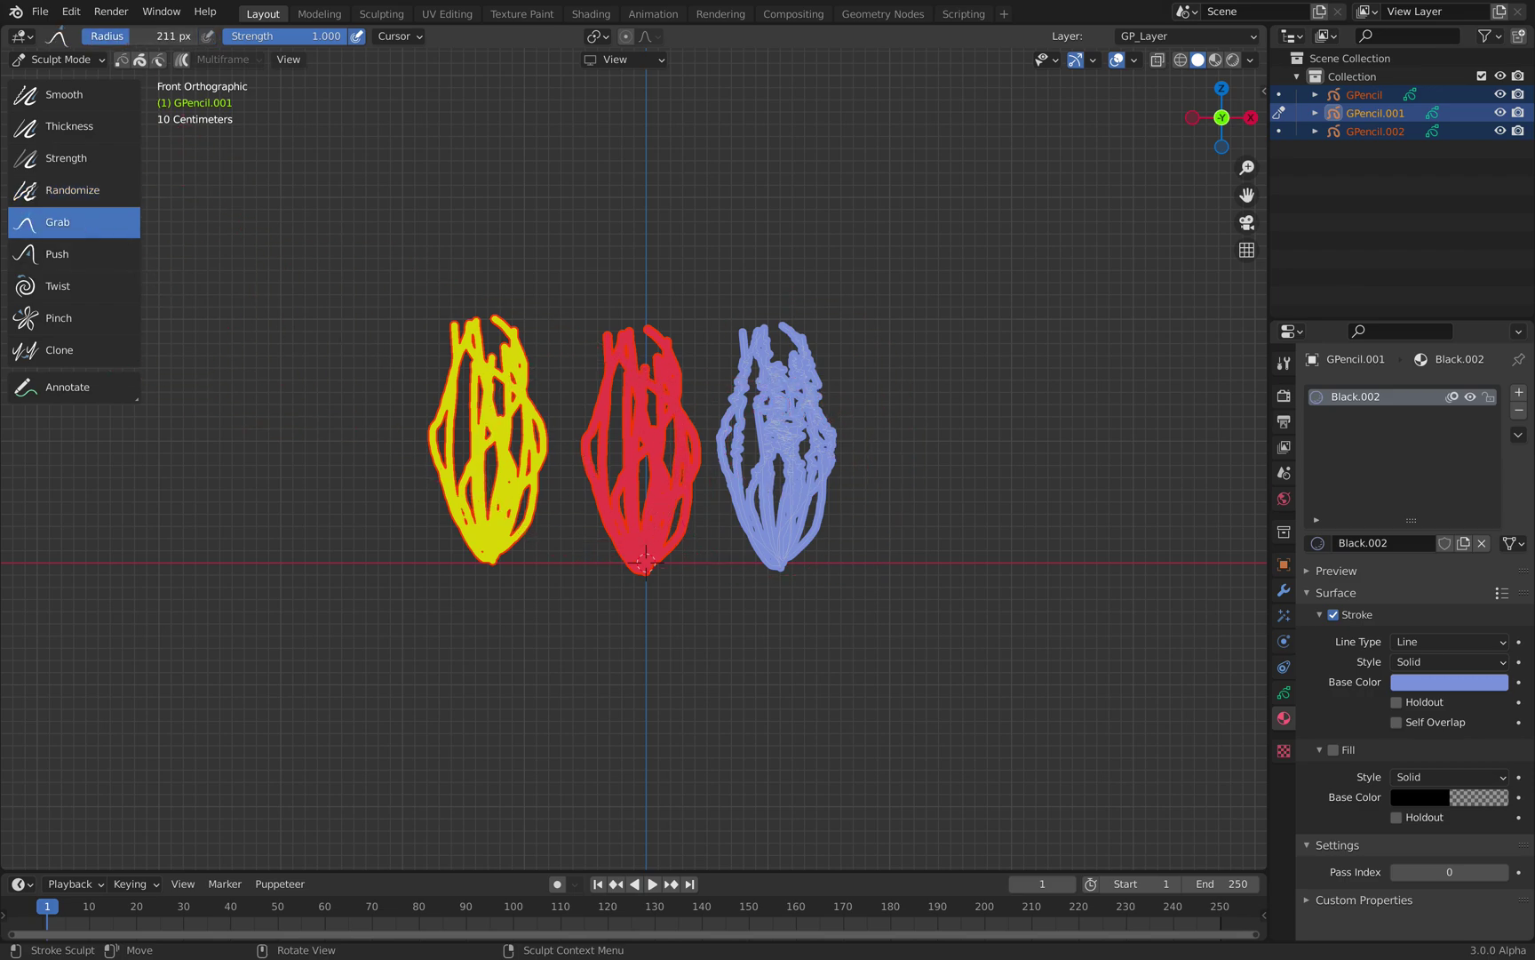
left_click_drag(766, 407, 804, 427)
middle_click_drag(847, 497, 783, 487)
left_click_drag(782, 487, 755, 494)
left_click_drag(782, 400, 791, 382)
middle_click_drag(816, 473, 737, 491)
left_click_drag(737, 490, 725, 489)
left_click_drag(700, 404, 676, 444)
left_click_drag(682, 517, 691, 542)
middle_click_drag(692, 546, 399, 342)
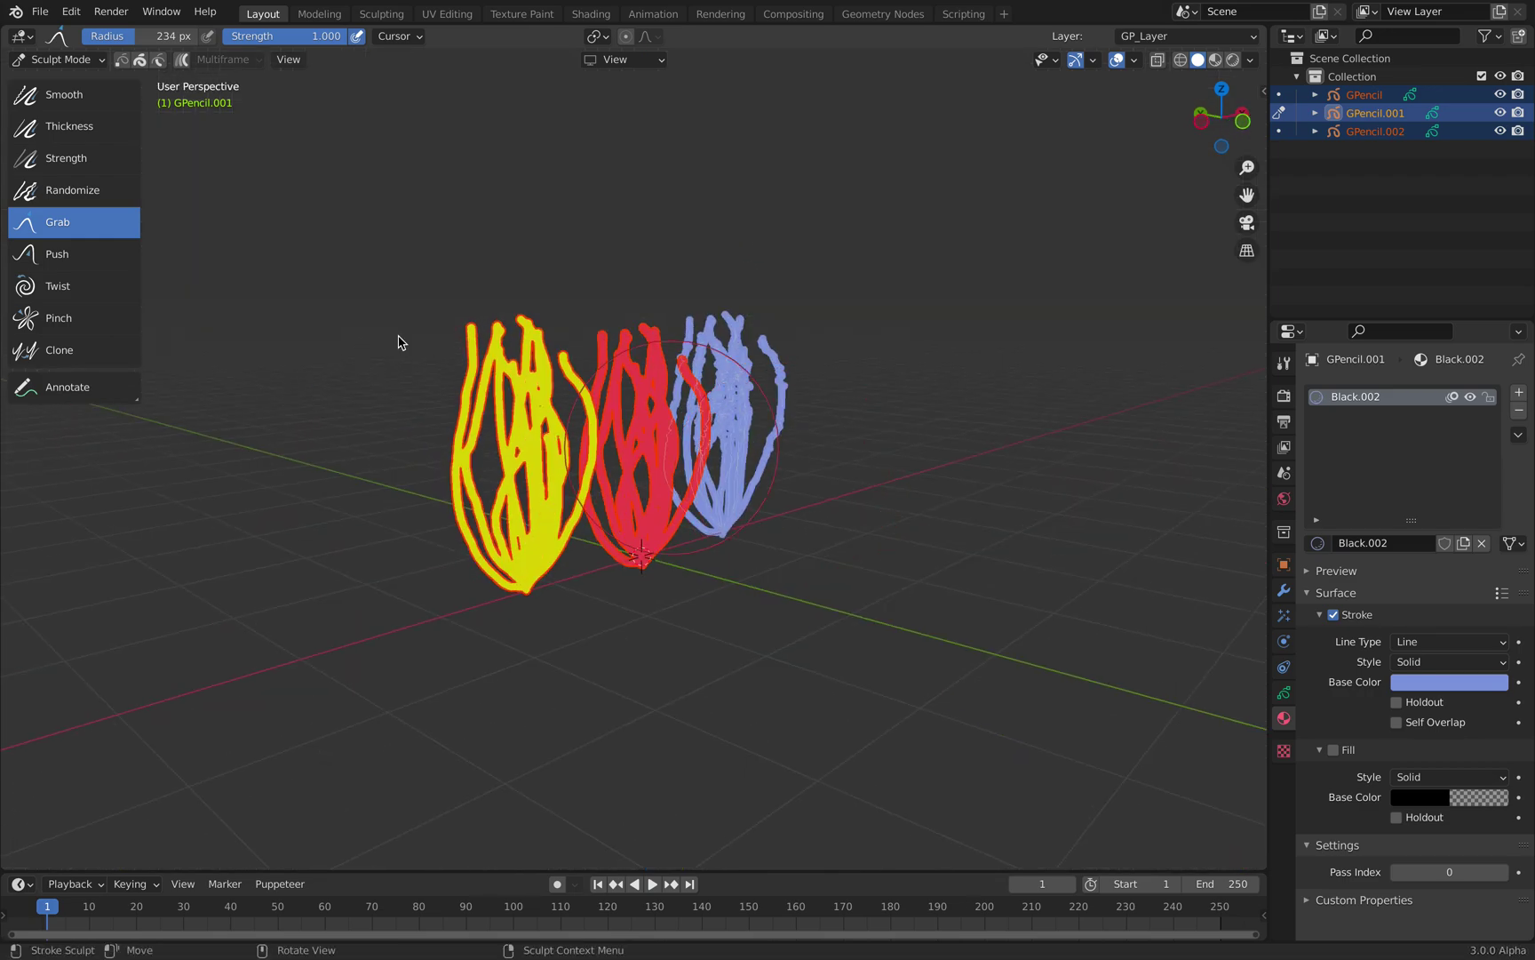
Switch sculpting to the yellow bundle and pull its strands into a different shape with the Grab brush from several angles
left_click(76, 62)
left_click(70, 79)
left_click(566, 481)
middle_click_drag(568, 511, 521, 518)
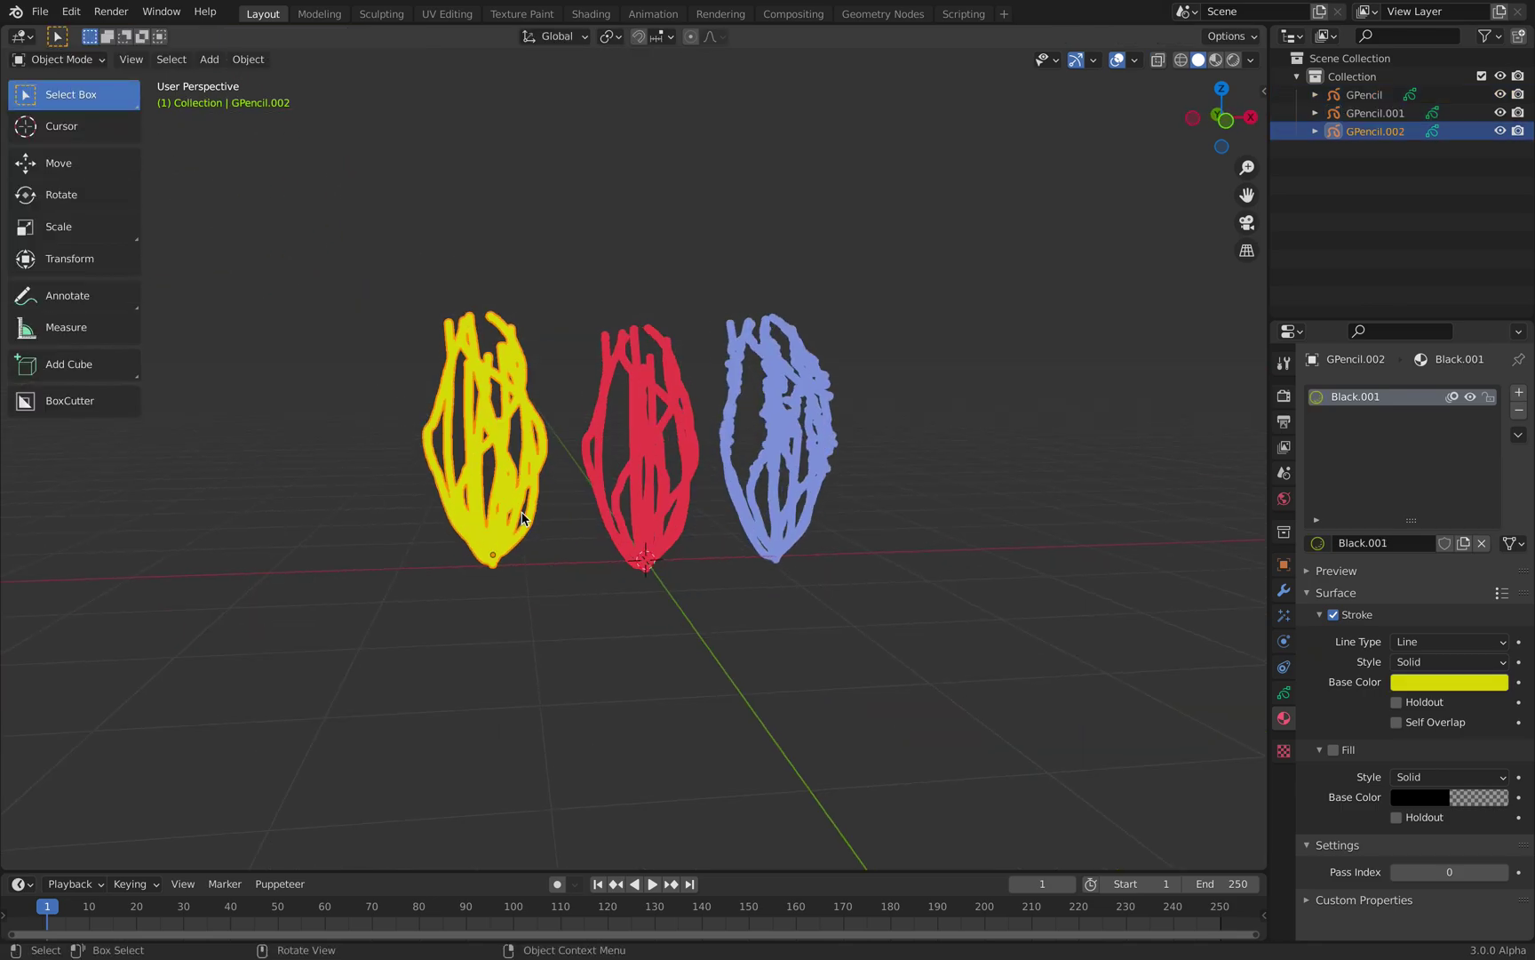
left_click(76, 62)
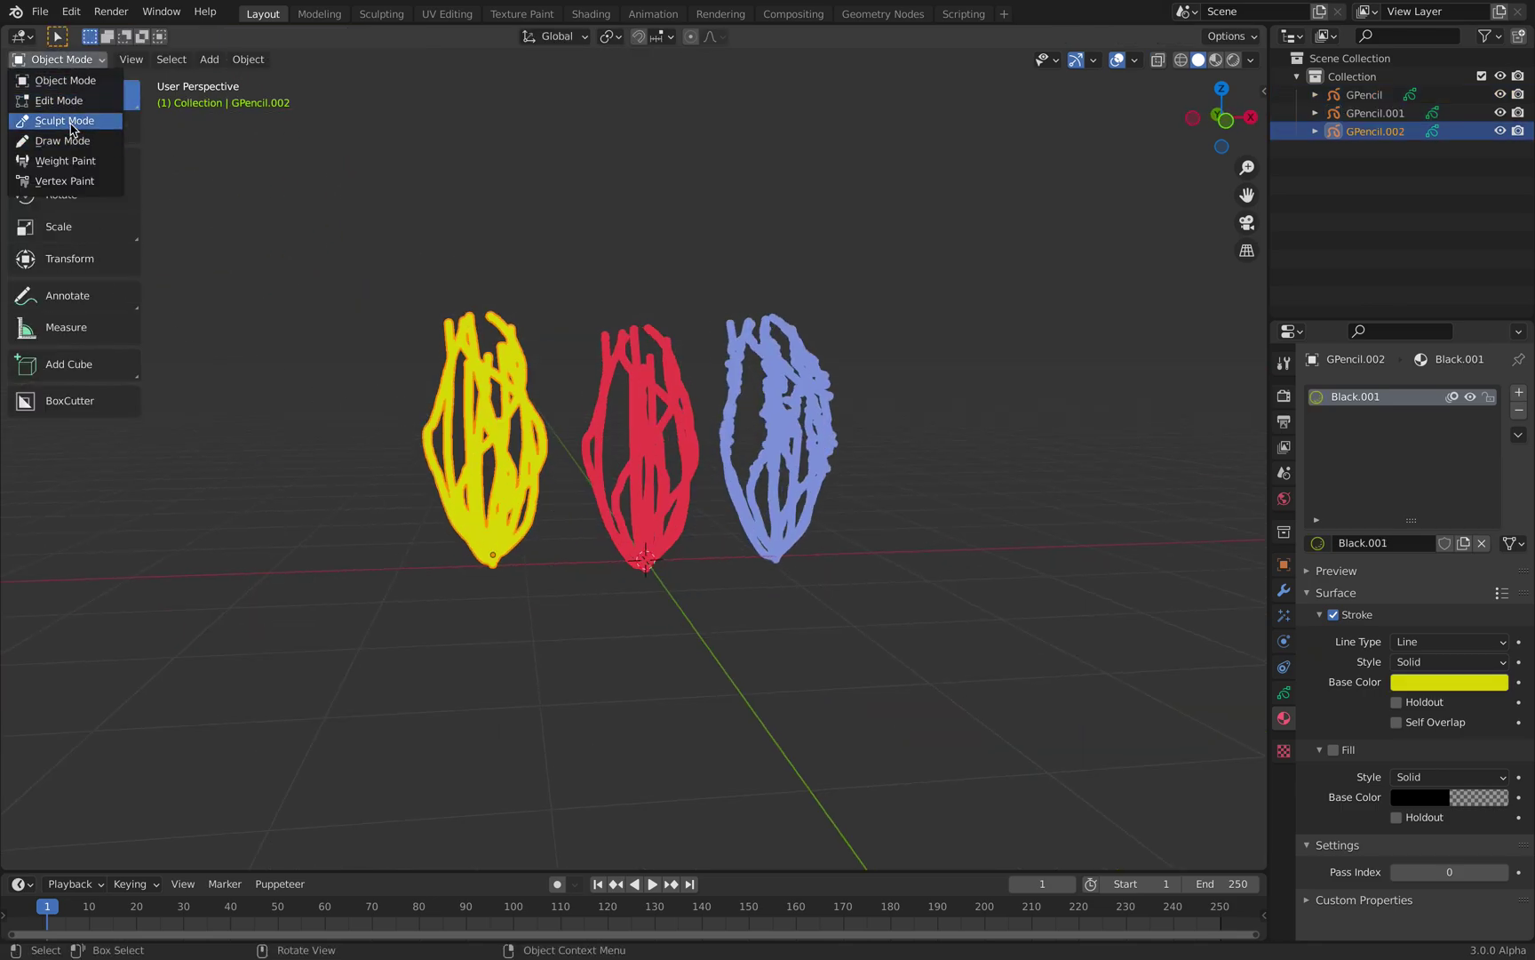
left_click(71, 121)
middle_click_drag(489, 379, 448, 444)
left_click_drag(449, 439, 473, 390)
middle_click_drag(473, 396, 537, 399)
left_click_drag(519, 480, 502, 386)
middle_click_drag(502, 393, 551, 399)
left_click_drag(559, 484, 538, 482)
left_click_drag(535, 402, 564, 391)
left_click_drag(517, 485, 539, 470)
middle_click_drag(552, 473, 177, 222)
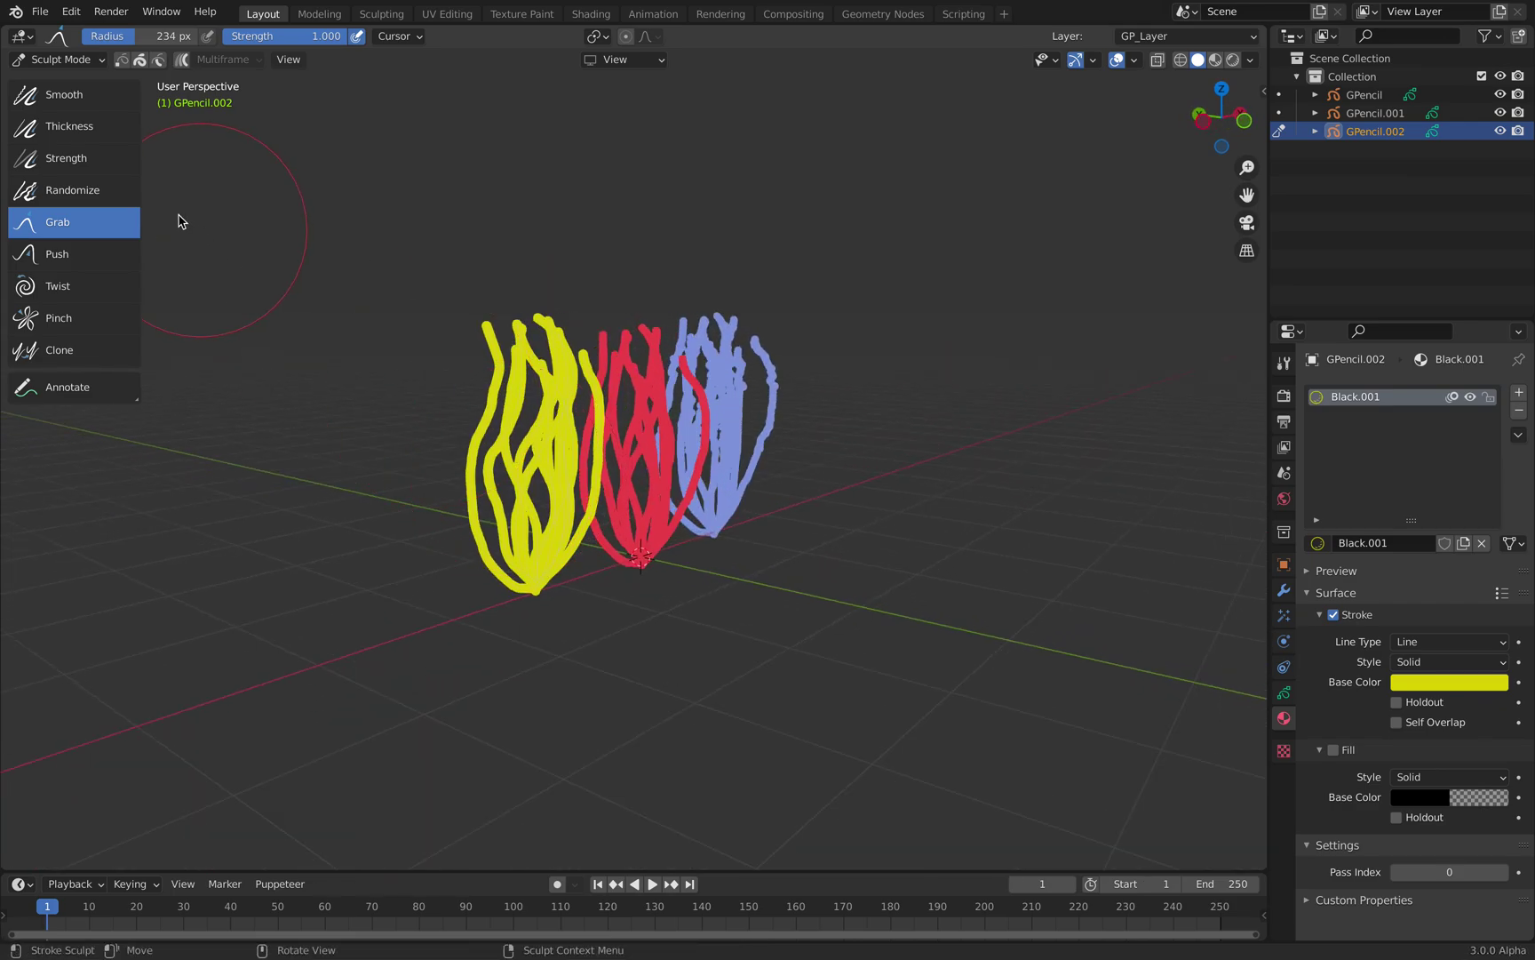
Thin the yellow strands with the Thickness sculpt brush in subtract direction, return to Object Mode and save the file
left_click(71, 126)
middle_click_drag(515, 464, 466, 457)
left_click_drag(96, 35, 130, 35)
mouse_move(481, 405)
left_mouse_down("ctrl")
mouse_move(488, 351)
mouse_move(502, 493)
mouse_move(478, 484)
left_mouse_up("ctrl")
mouse_move(478, 484)
middle_mouse_down()
mouse_move(462, 391)
mouse_move(400, 338)
middle_mouse_up()
left_click(58, 58)
left_click(55, 78)
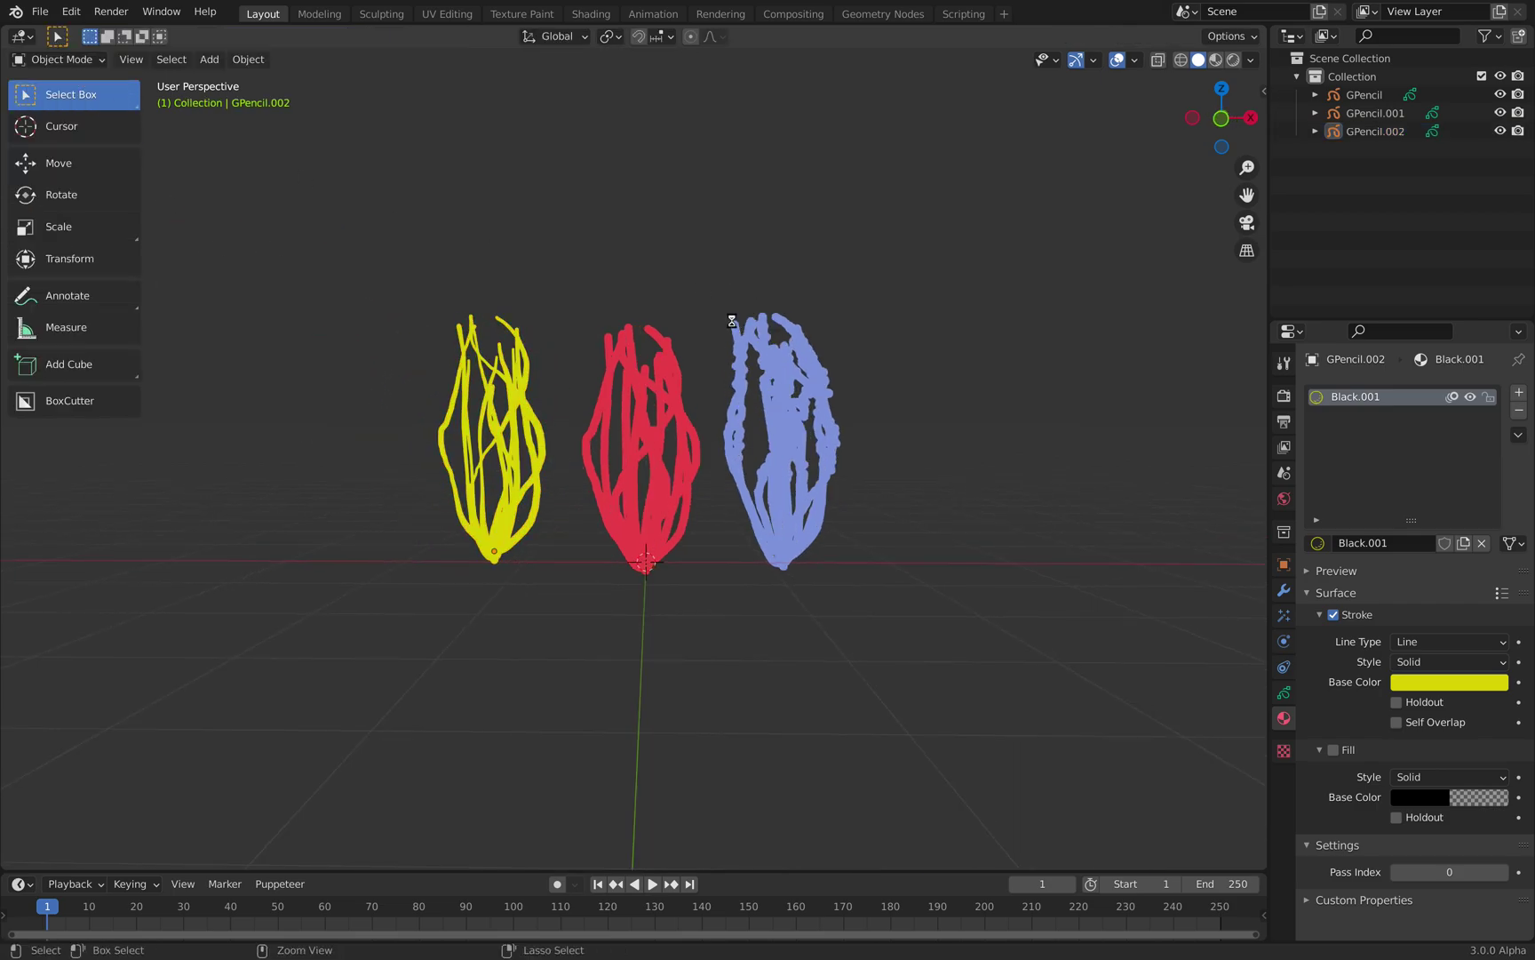
middle_click_drag(729, 319, 577, 391)
key("ctrl+s")
Move all three strand bundles into a new collection named HAIR
left_click(673, 409, "shift")
left_click(783, 406, "shift")
middle_click_drag(783, 406, 884, 446)
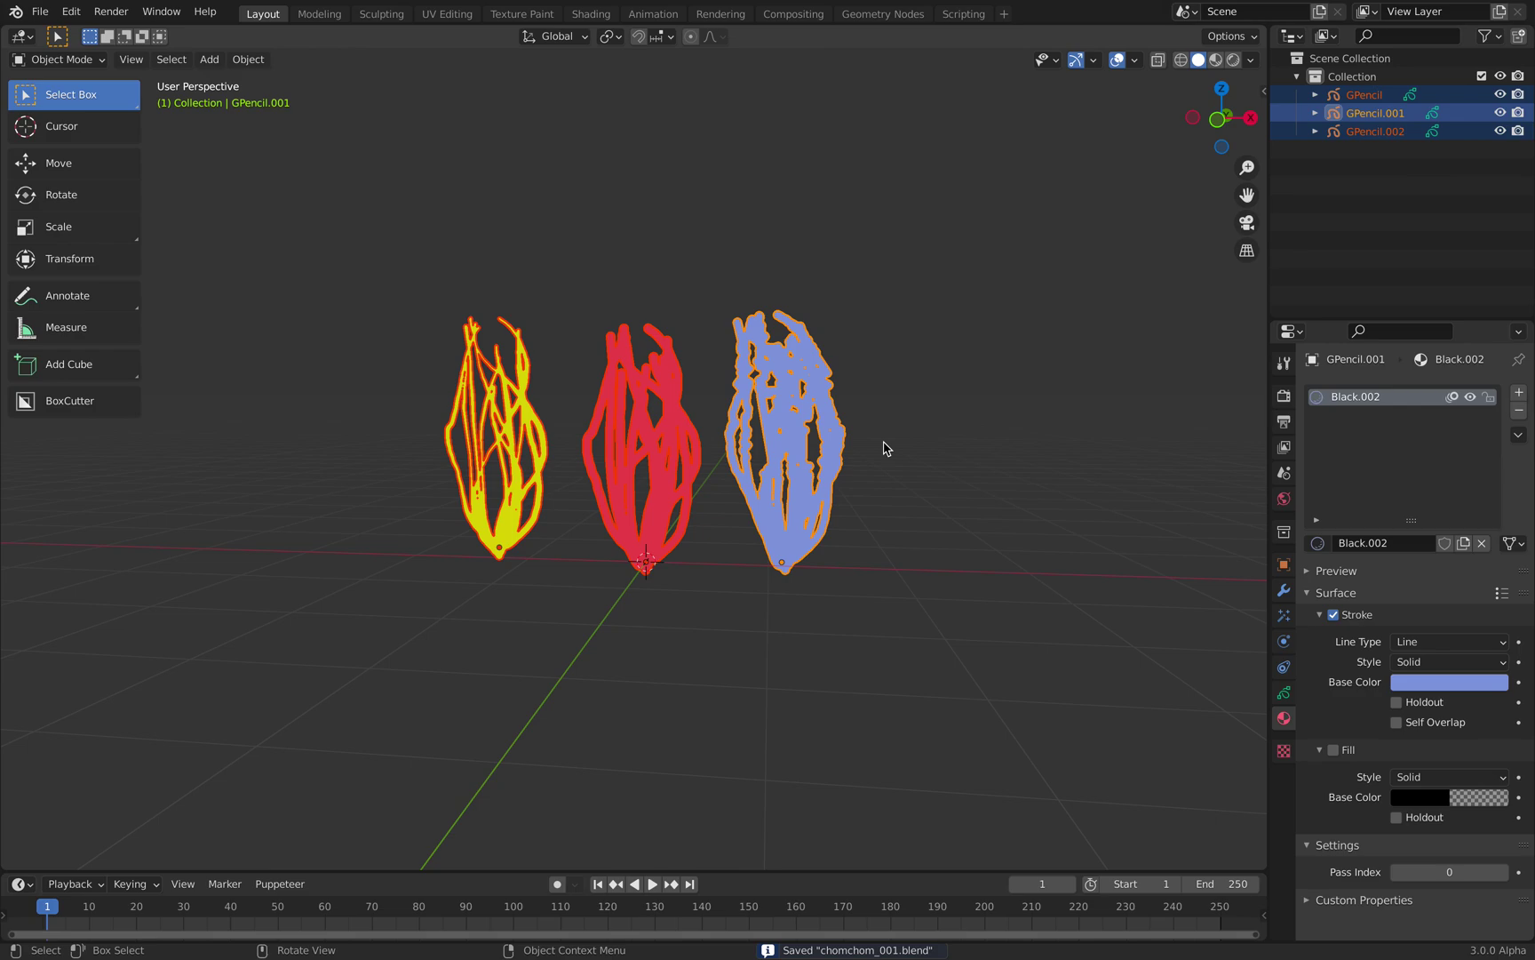
key("m")
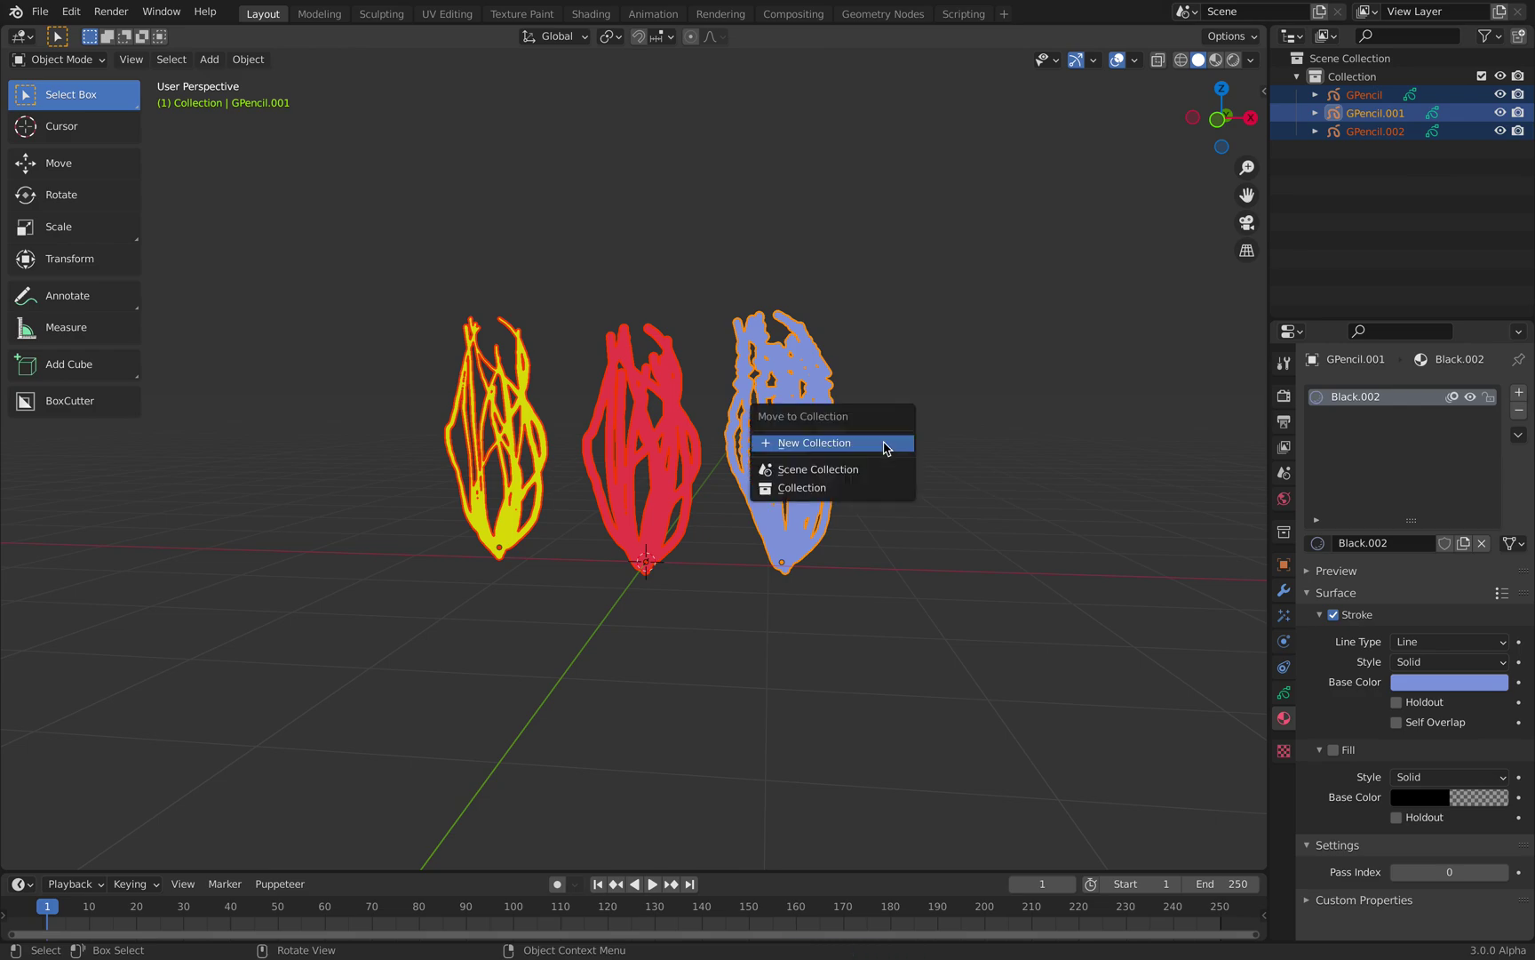
left_click(885, 446)
type("HAIR")
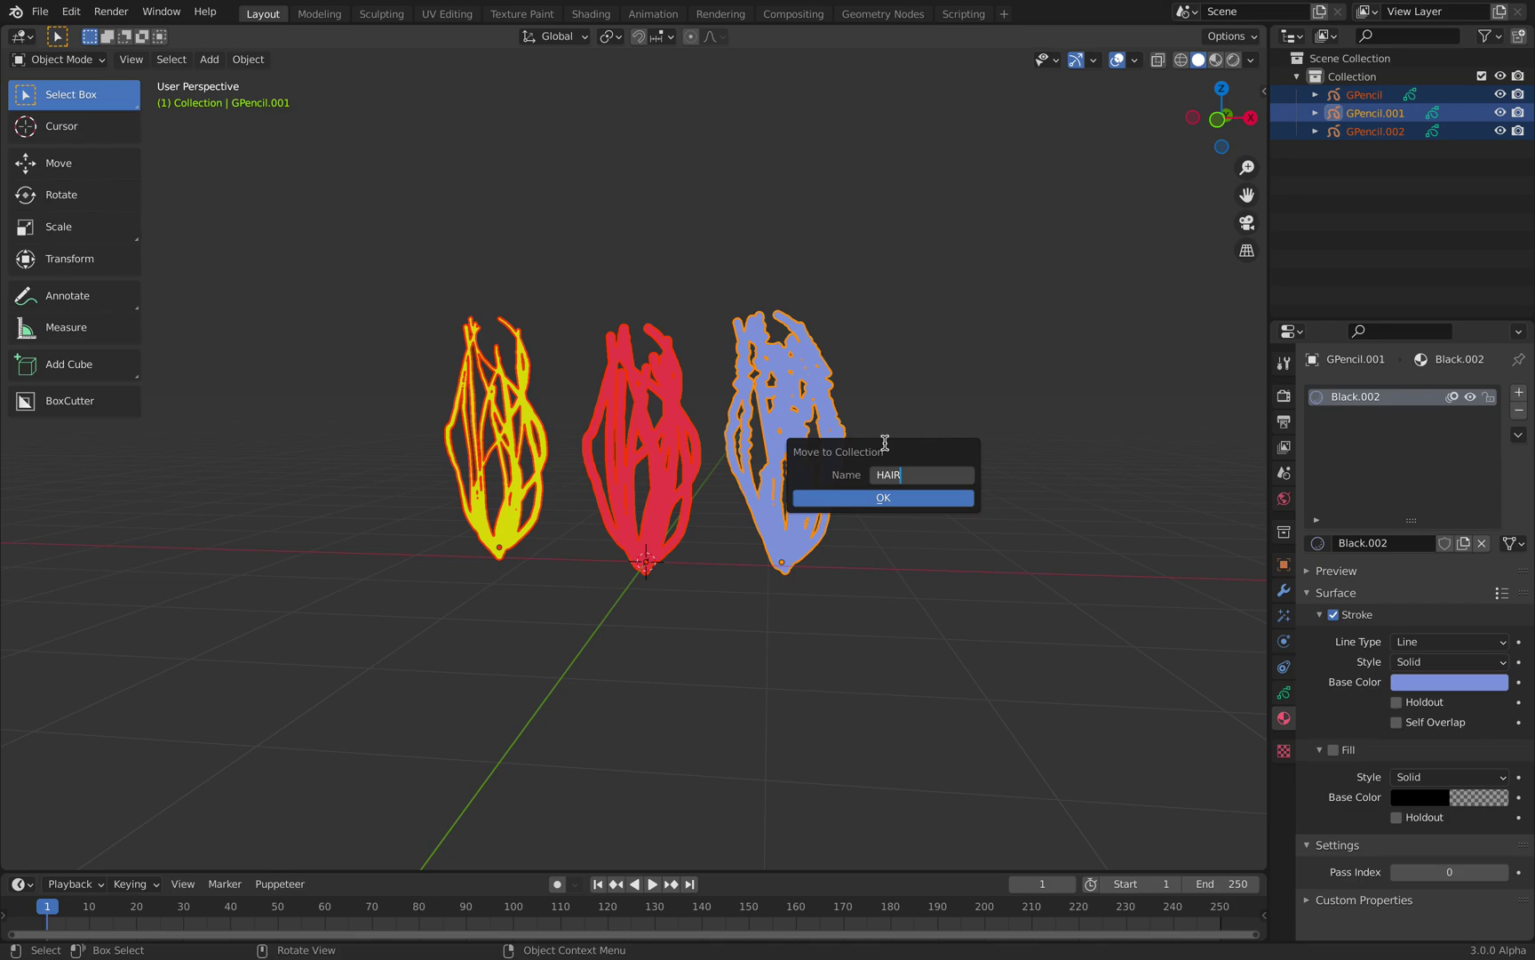
left_click(885, 499)
left_click(979, 376)
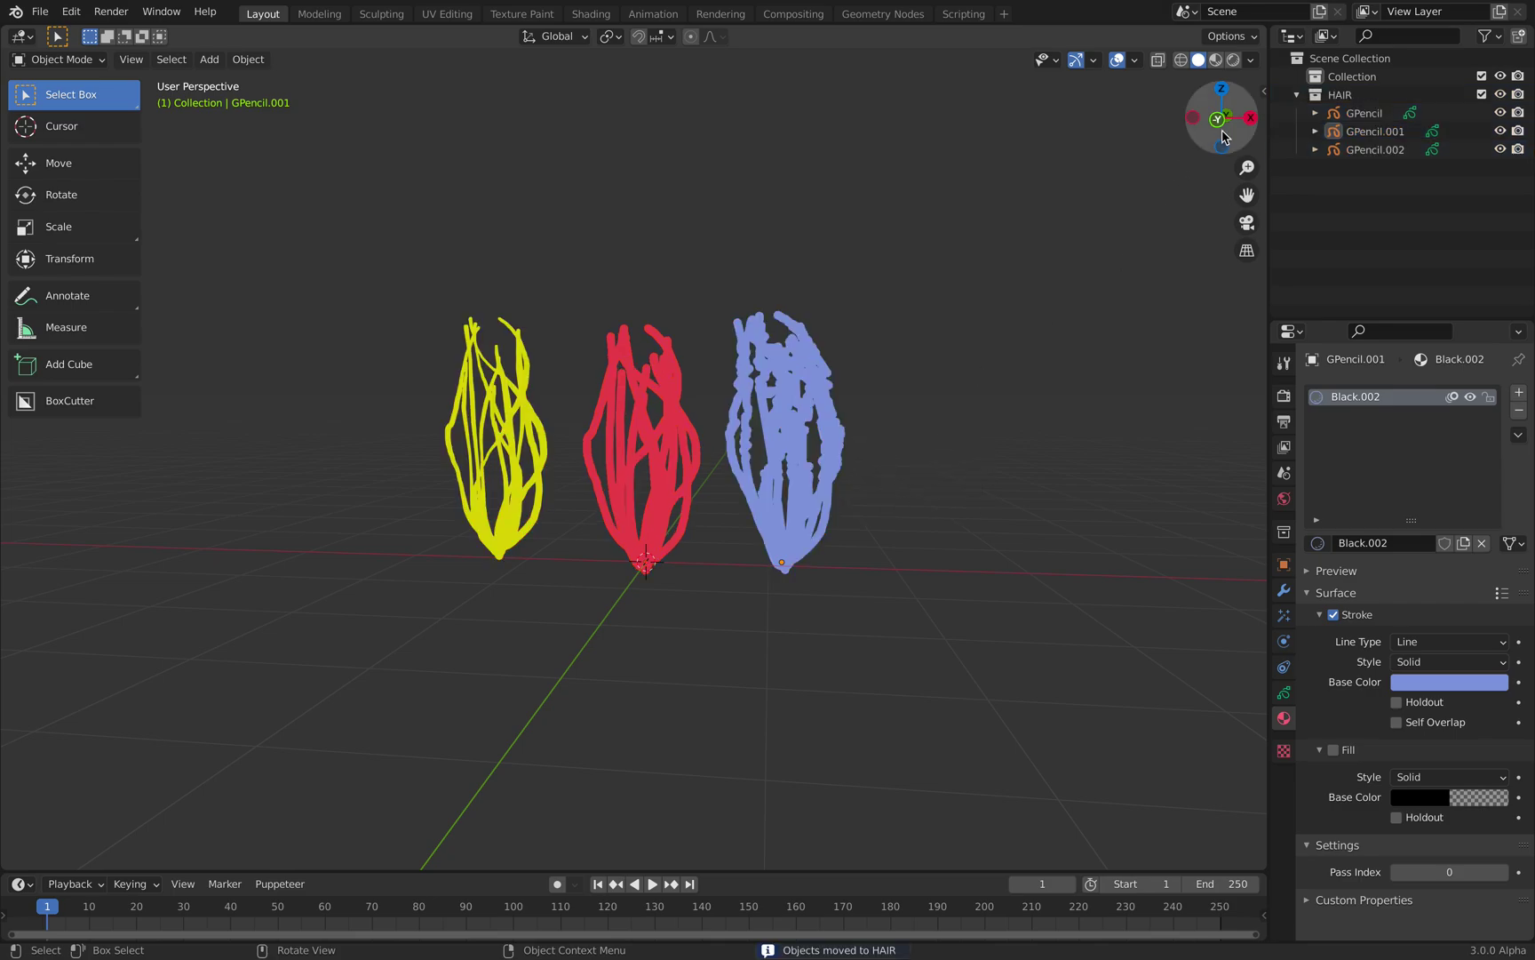
Save the file and clear the location of all three bundles so they overlap at the world origin
left_click(1221, 119)
middle_click_drag(855, 378, 819, 514, "shift")
key("ctrl+s")
key("a")
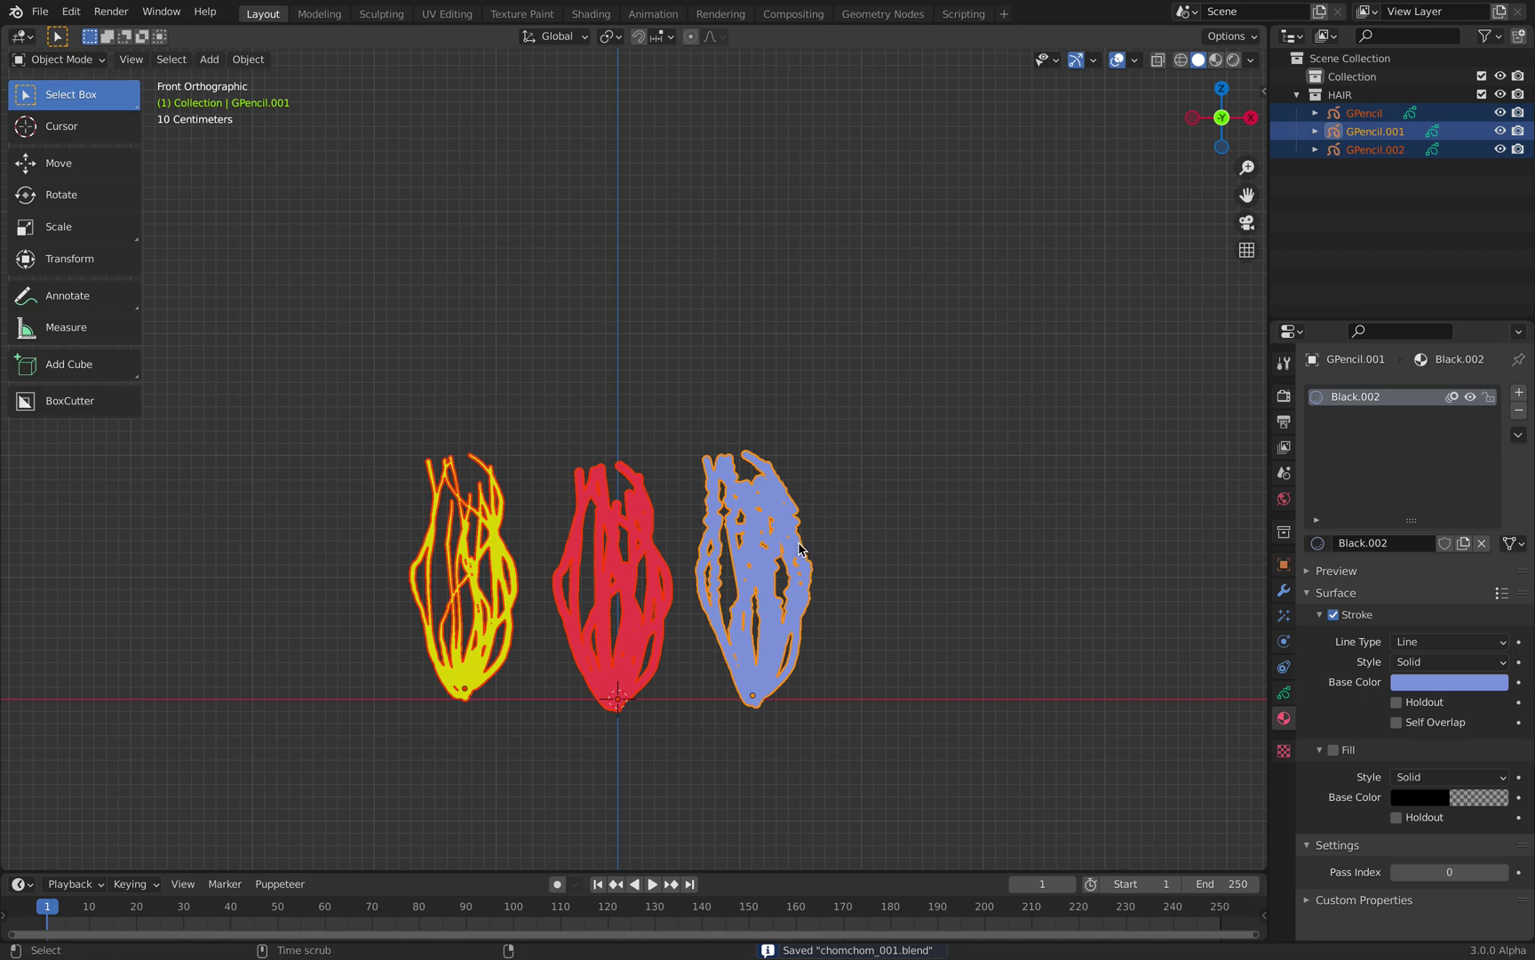
key("alt+g")
left_click(824, 528)
middle_click_drag(825, 529, 658, 513)
middle_click_drag(891, 371, 805, 432)
Add a UV sphere and move it beside the overlapping hair bundles
key("shift+a")
mouse_move(806, 302)
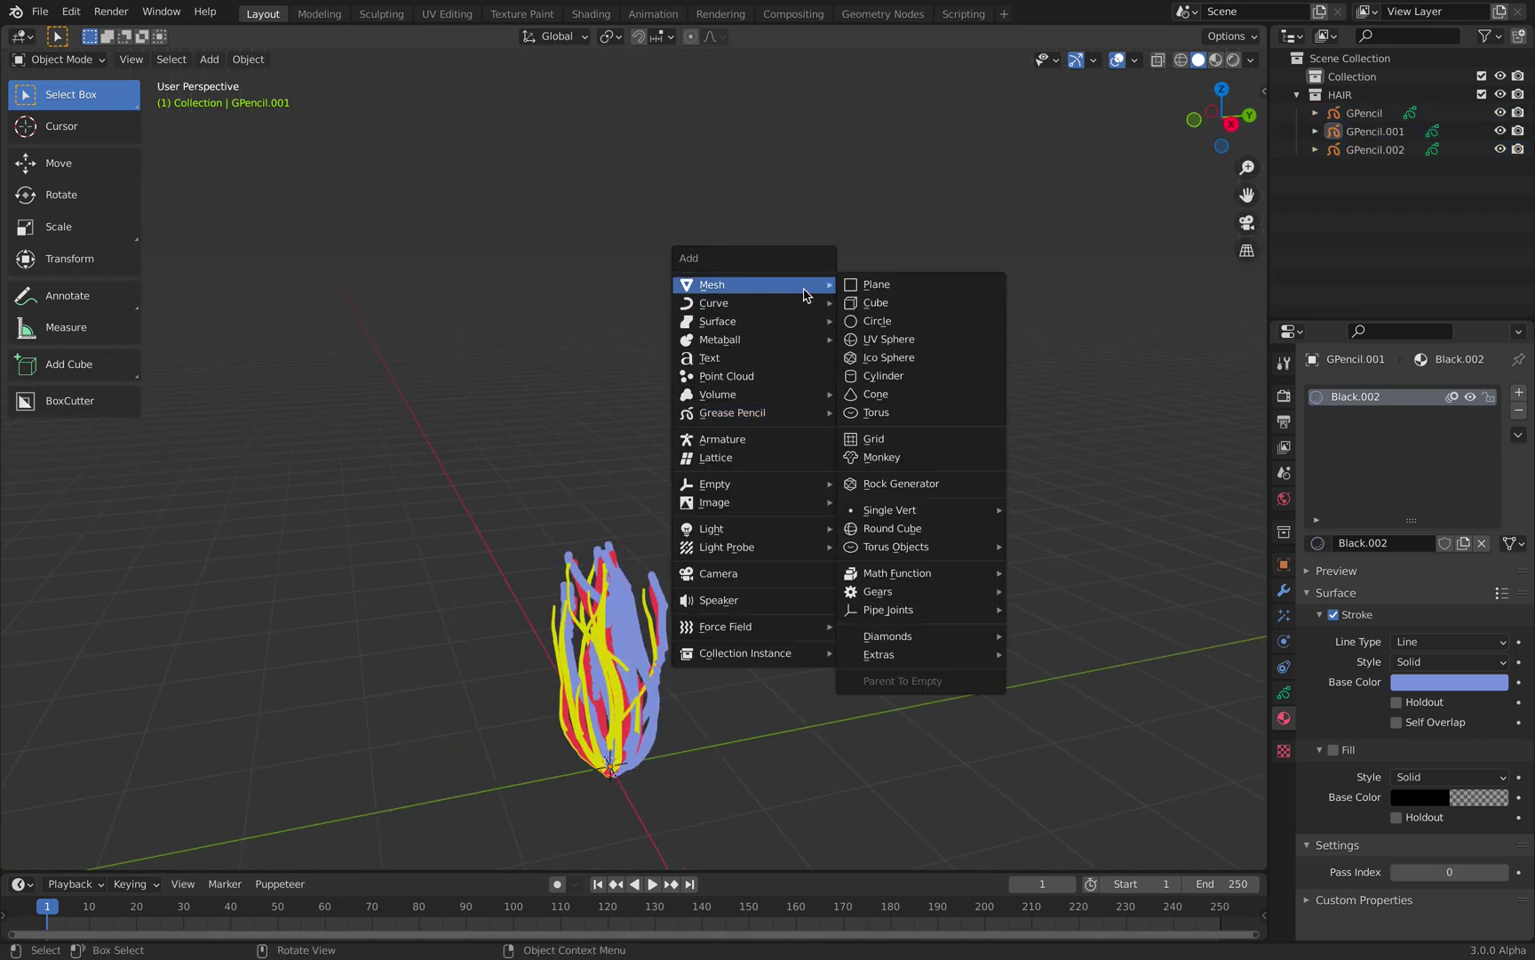
left_click(884, 339)
key("g")
left_click(870, 572)
middle_click_drag(869, 572, 751, 532, "shift")
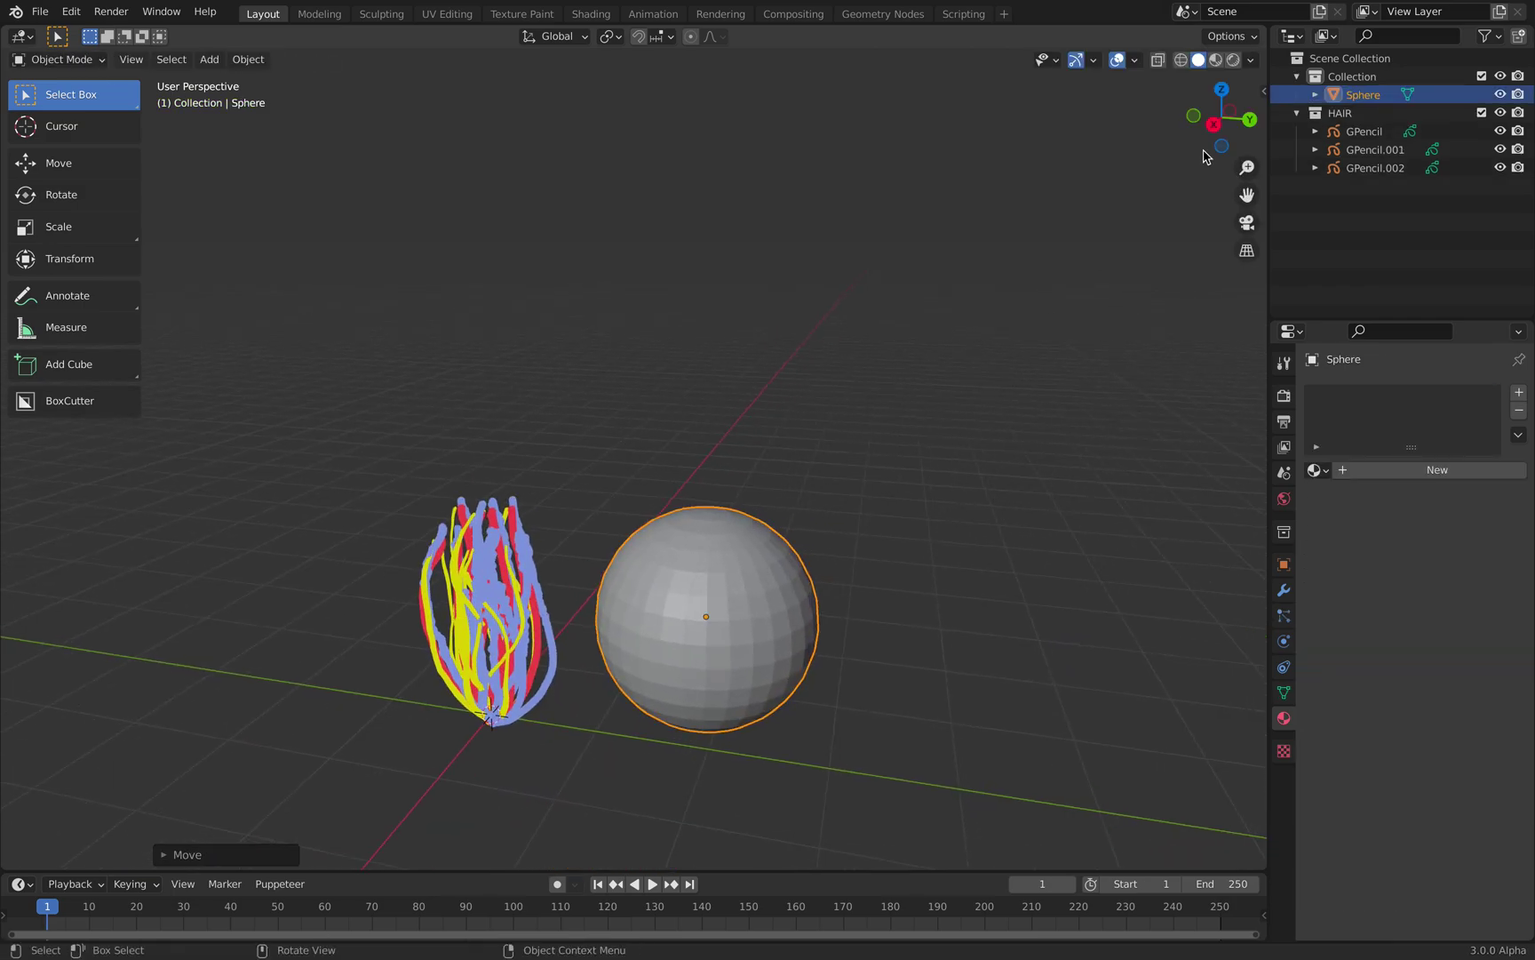
Split the 3D viewport horizontally, make the upper area a Geometry Node Editor and create a new node tree for the sphere
left_click_drag(1263, 41, 1024, 411)
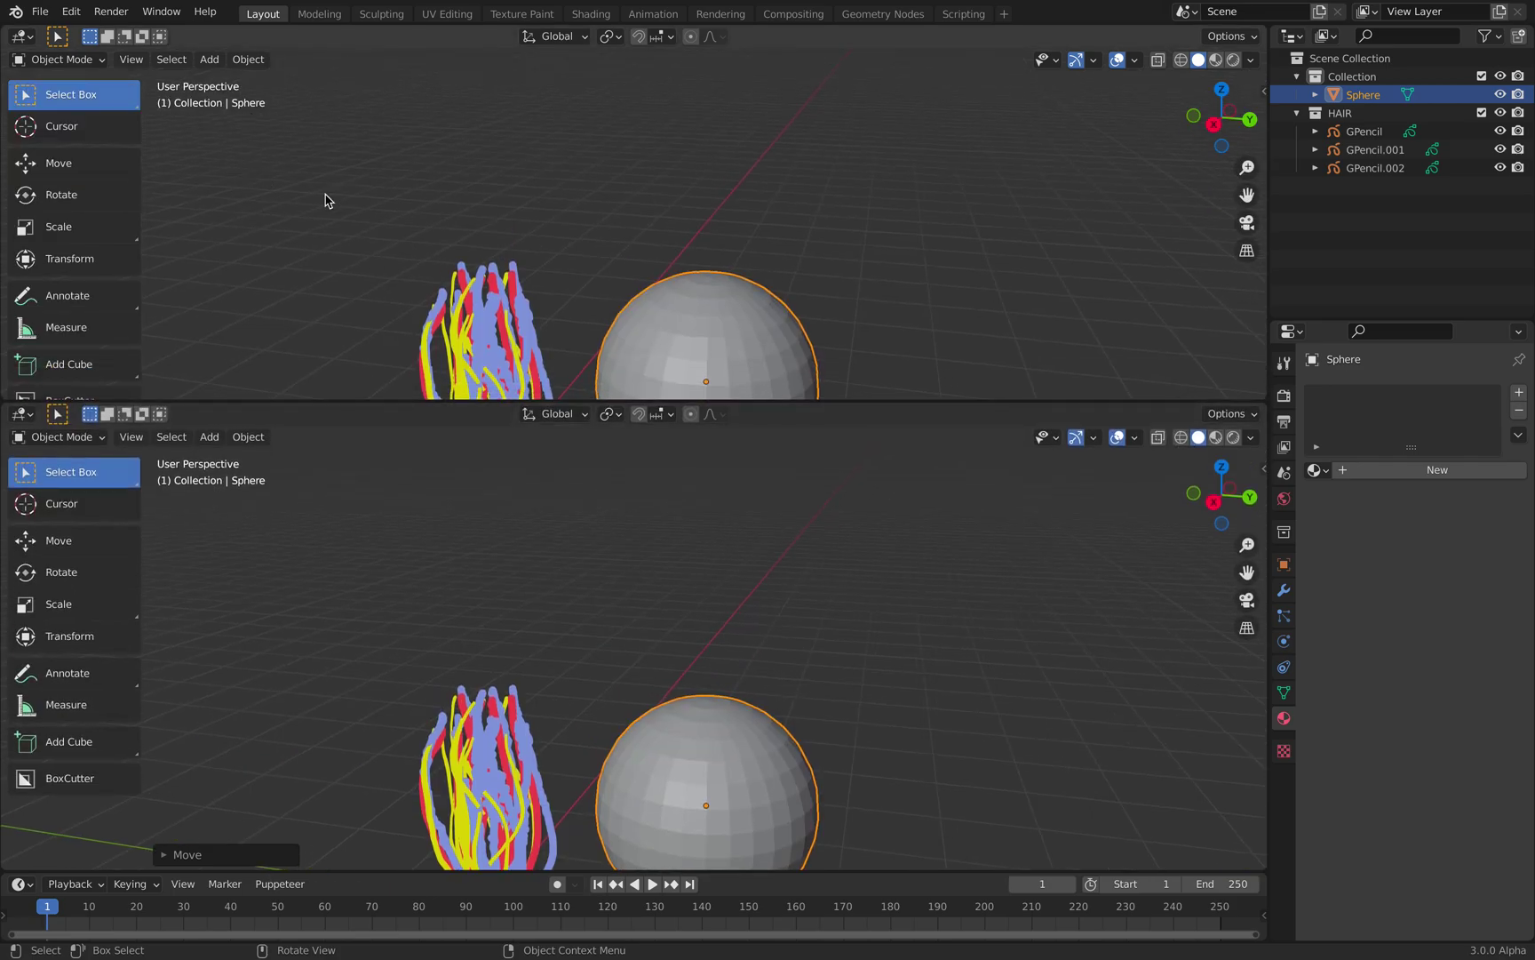
middle_click_drag(500, 643, 649, 657)
left_click(22, 36)
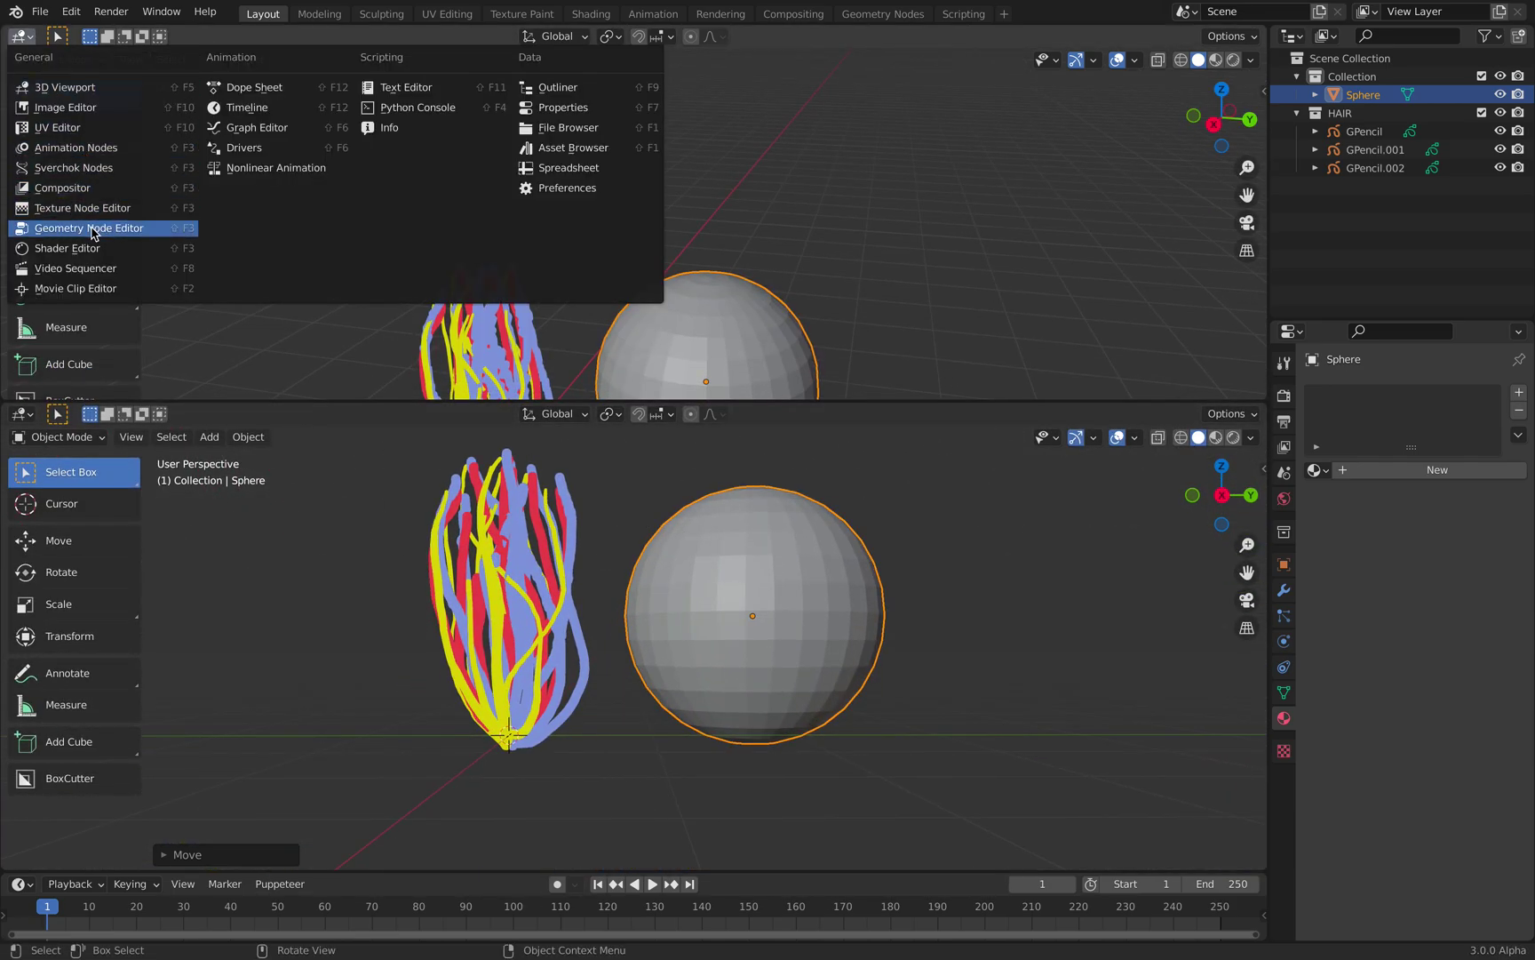
left_click(62, 228)
left_click(589, 36)
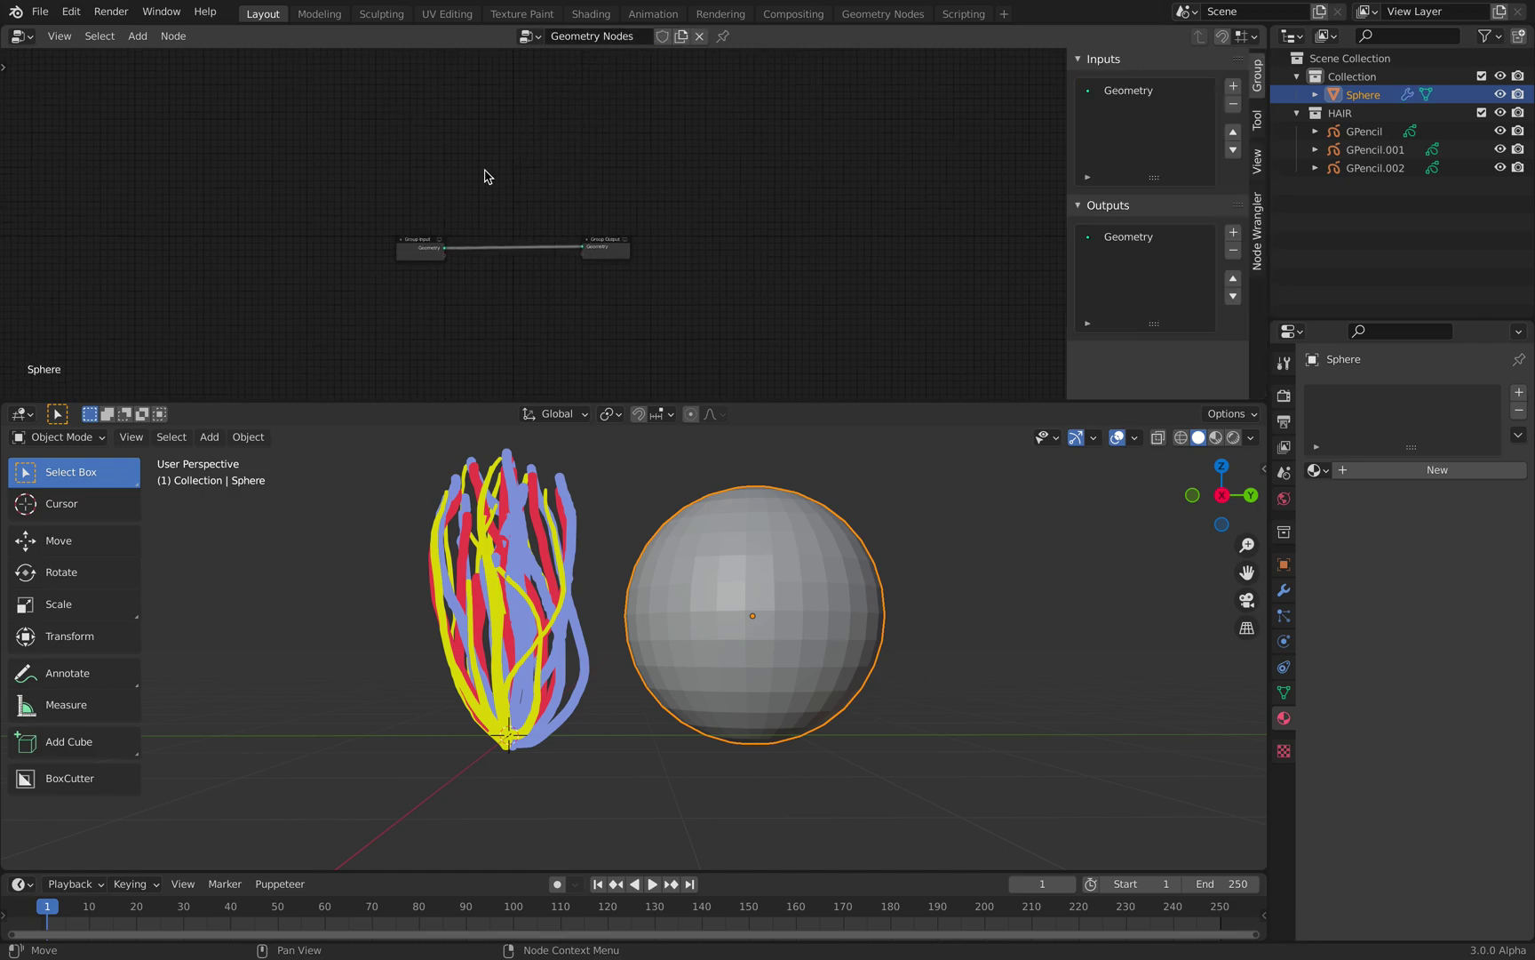
Add a Point Distribute node above the link between Group Input and Group Output
key("shift+a")
mouse_move(426, 154)
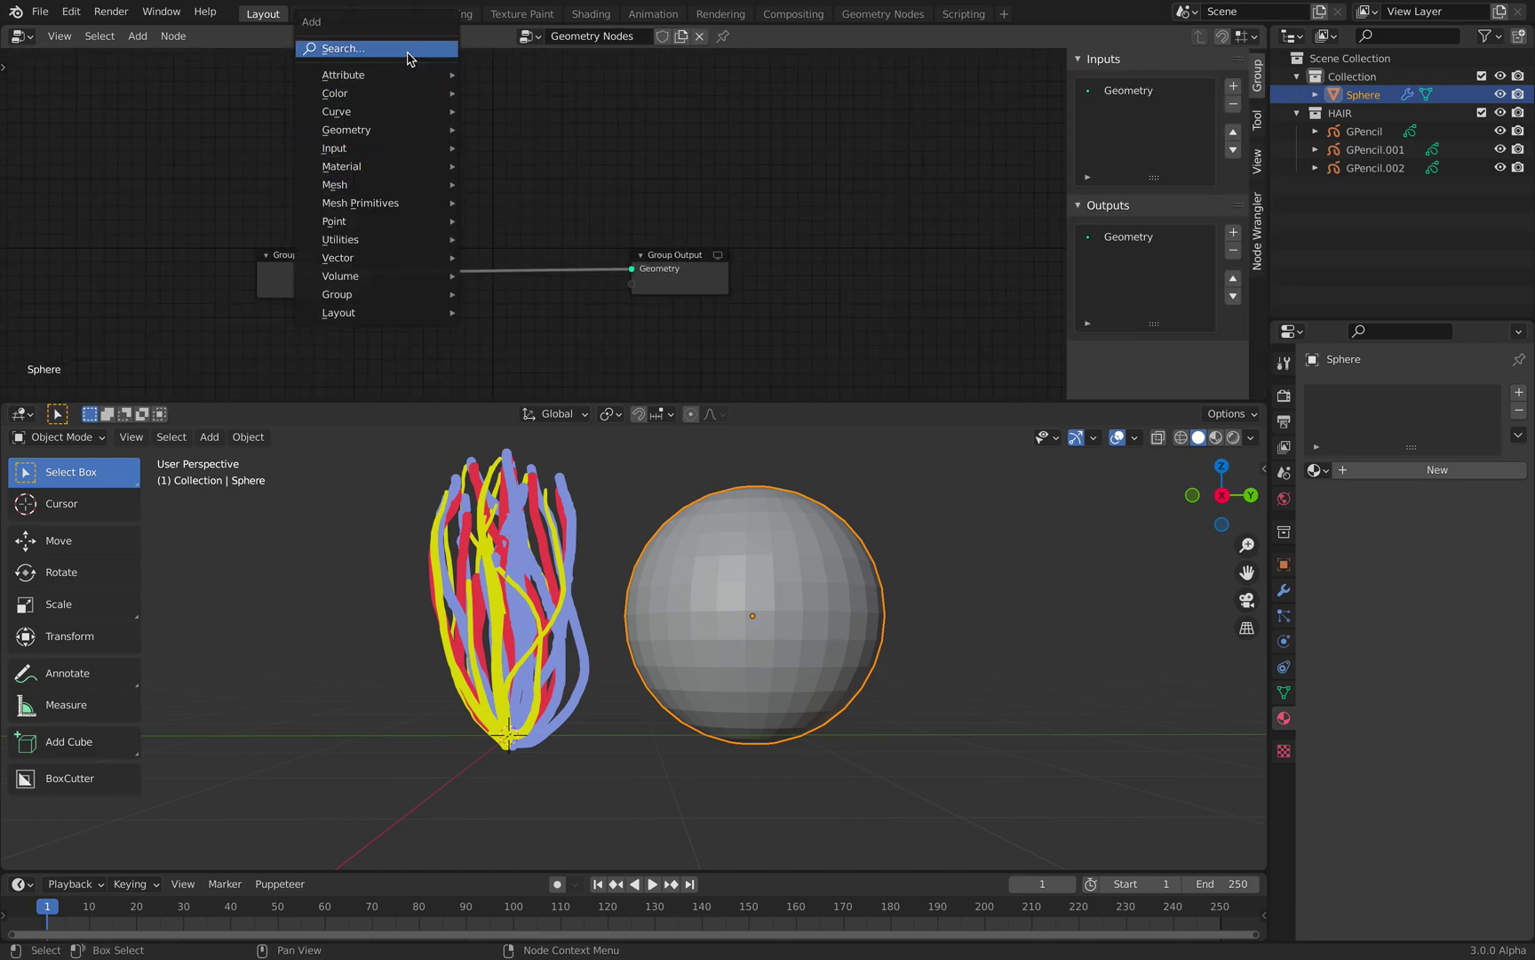
left_click(407, 49)
type("po dist")
key("Return")
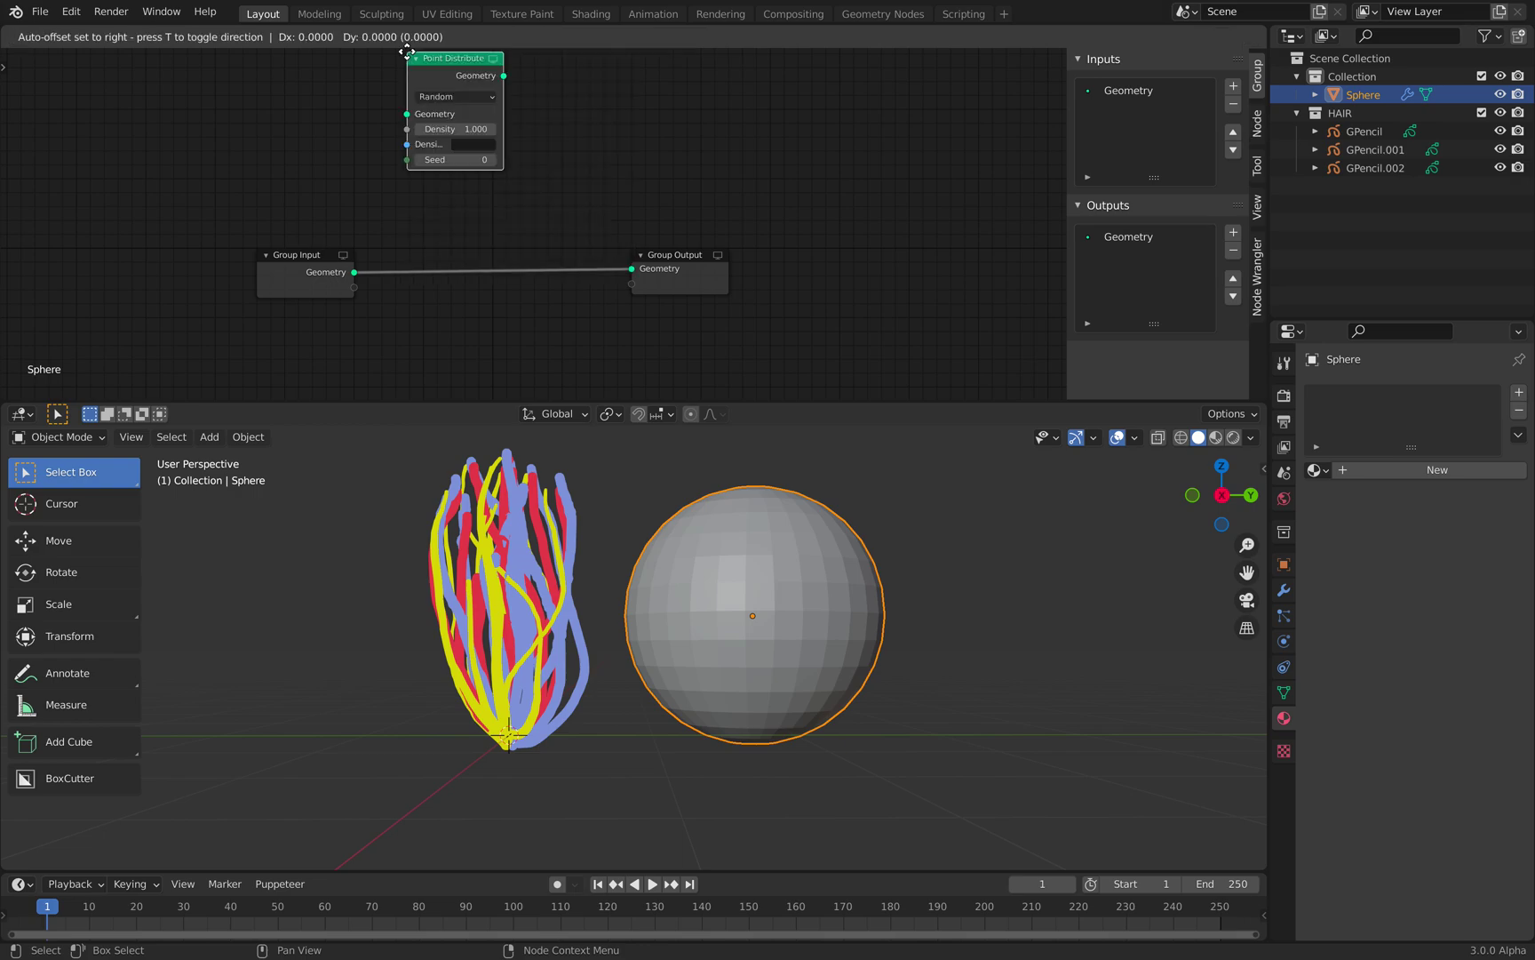
left_click(373, 118)
Add a Point Instance node beside the Point Distribute node
key("shift+a")
left_click(569, 114)
type("point in")
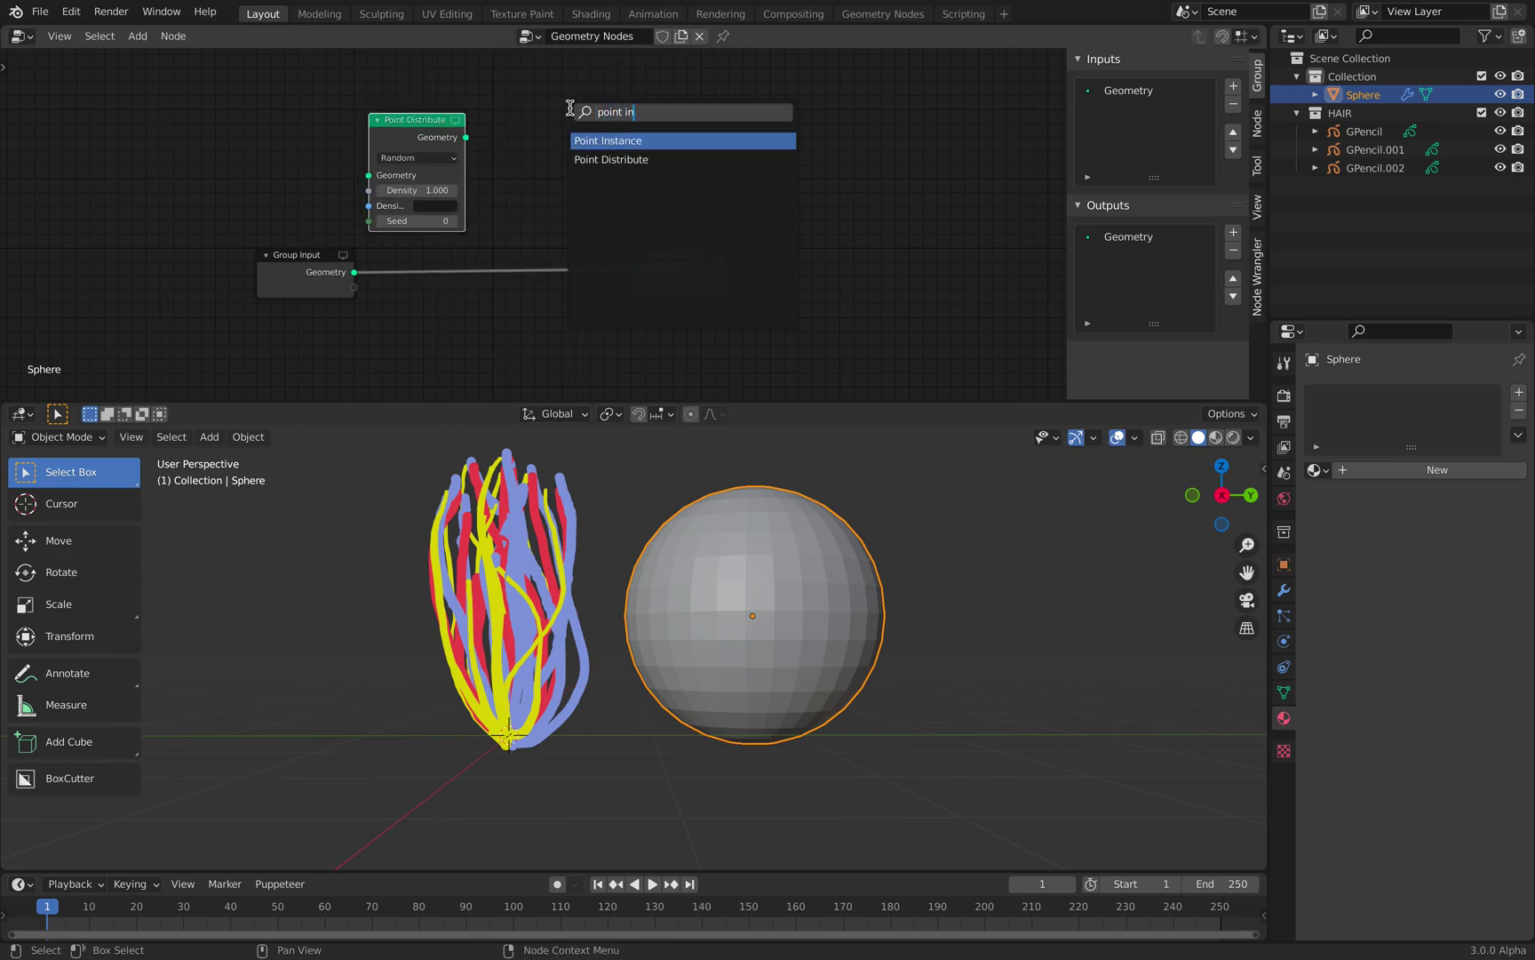
key("Return")
left_click(524, 117)
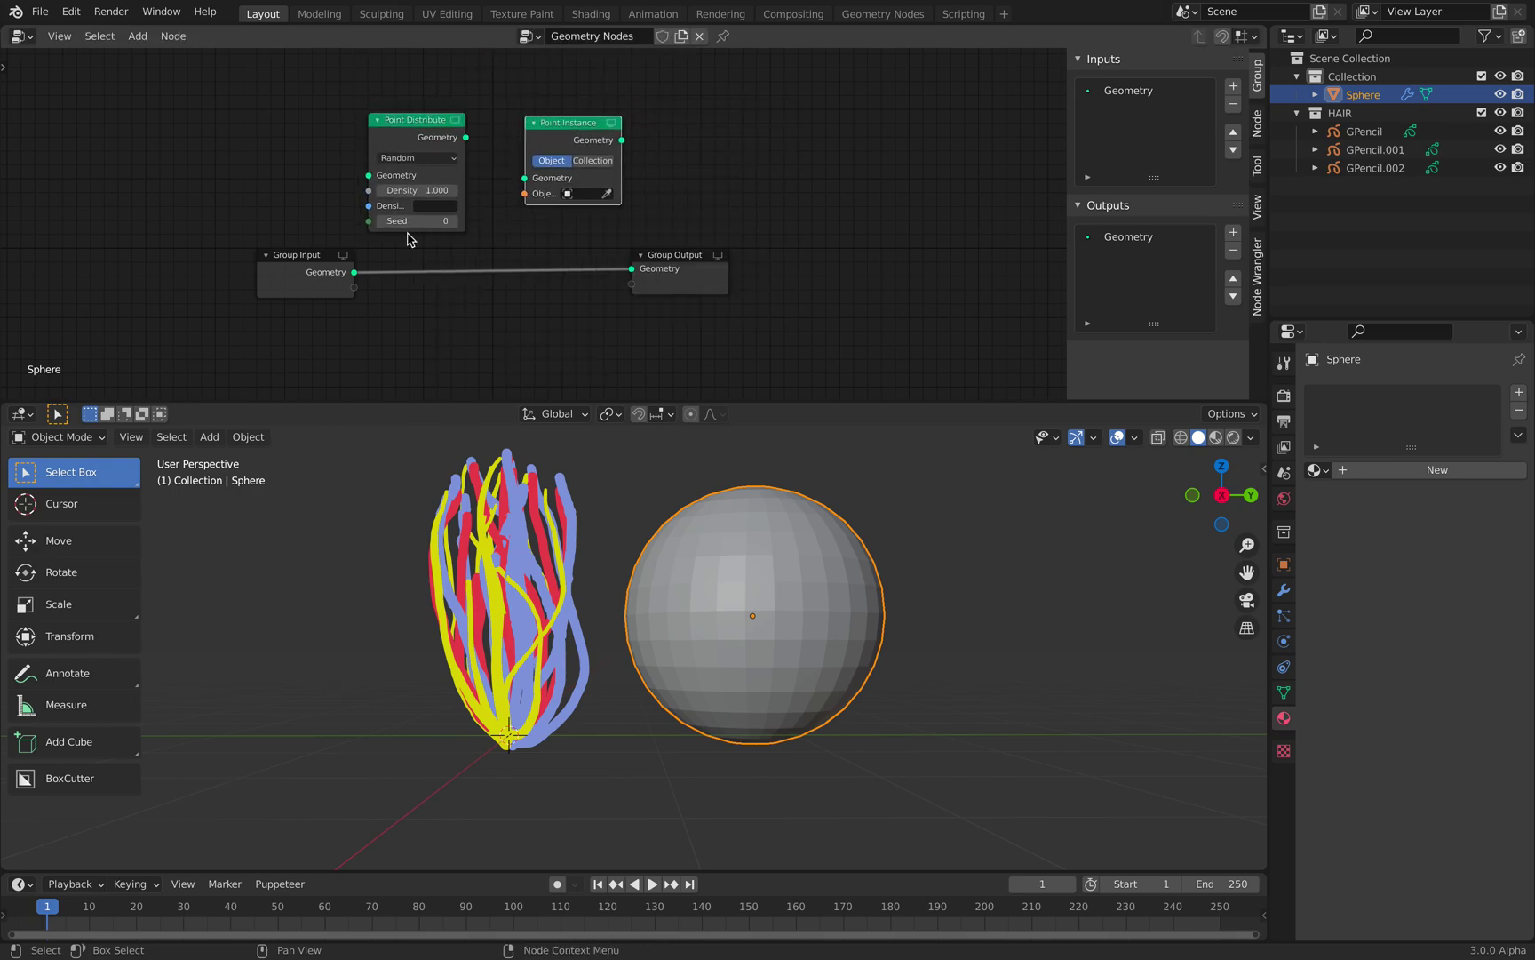
Space out the nodes and link the geometry from Group Input through Point Distribute and Point Instance to Group Output
left_click_drag(313, 253, 262, 262)
left_click_drag(653, 257, 706, 265)
scroll(600, 278, "up", 1)
left_click_drag(264, 291, 341, 167)
left_click_drag(454, 122, 524, 170)
left_click_drag(636, 125, 709, 290)
left_click_drag(800, 280, 802, 282)
middle_click_drag(773, 600, 798, 648)
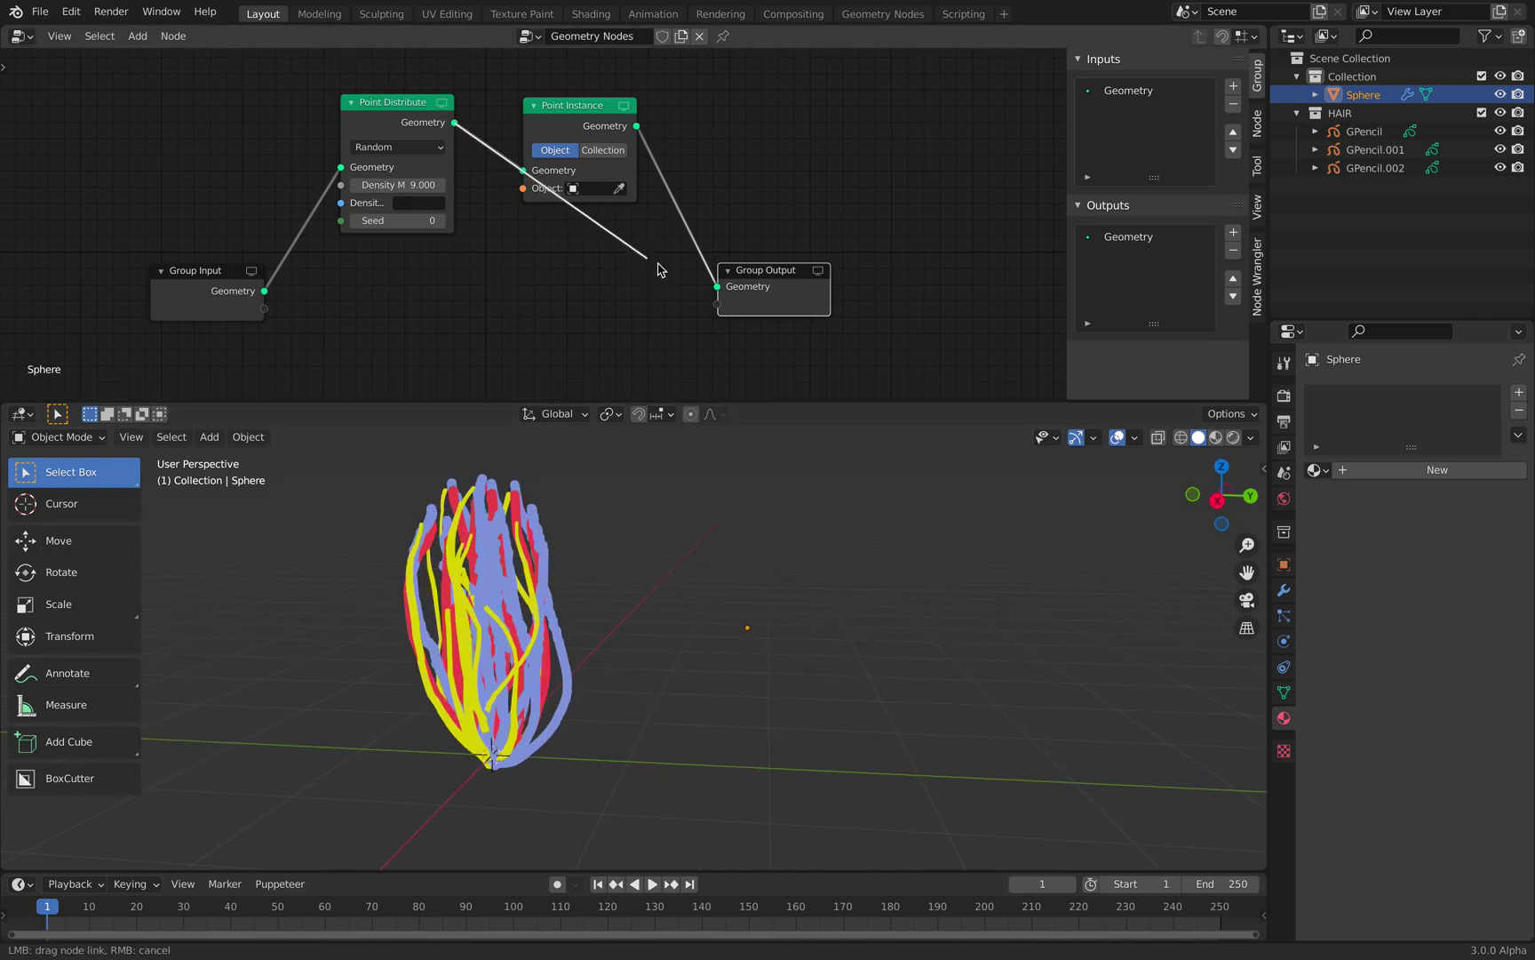
Preview Point Distribute directly in Group Output, set its density to 14, and reconnect Point Instance to the output
left_click_drag(717, 293, 718, 287)
left_click_drag(398, 185, 435, 185)
left_click_drag(591, 114, 613, 98)
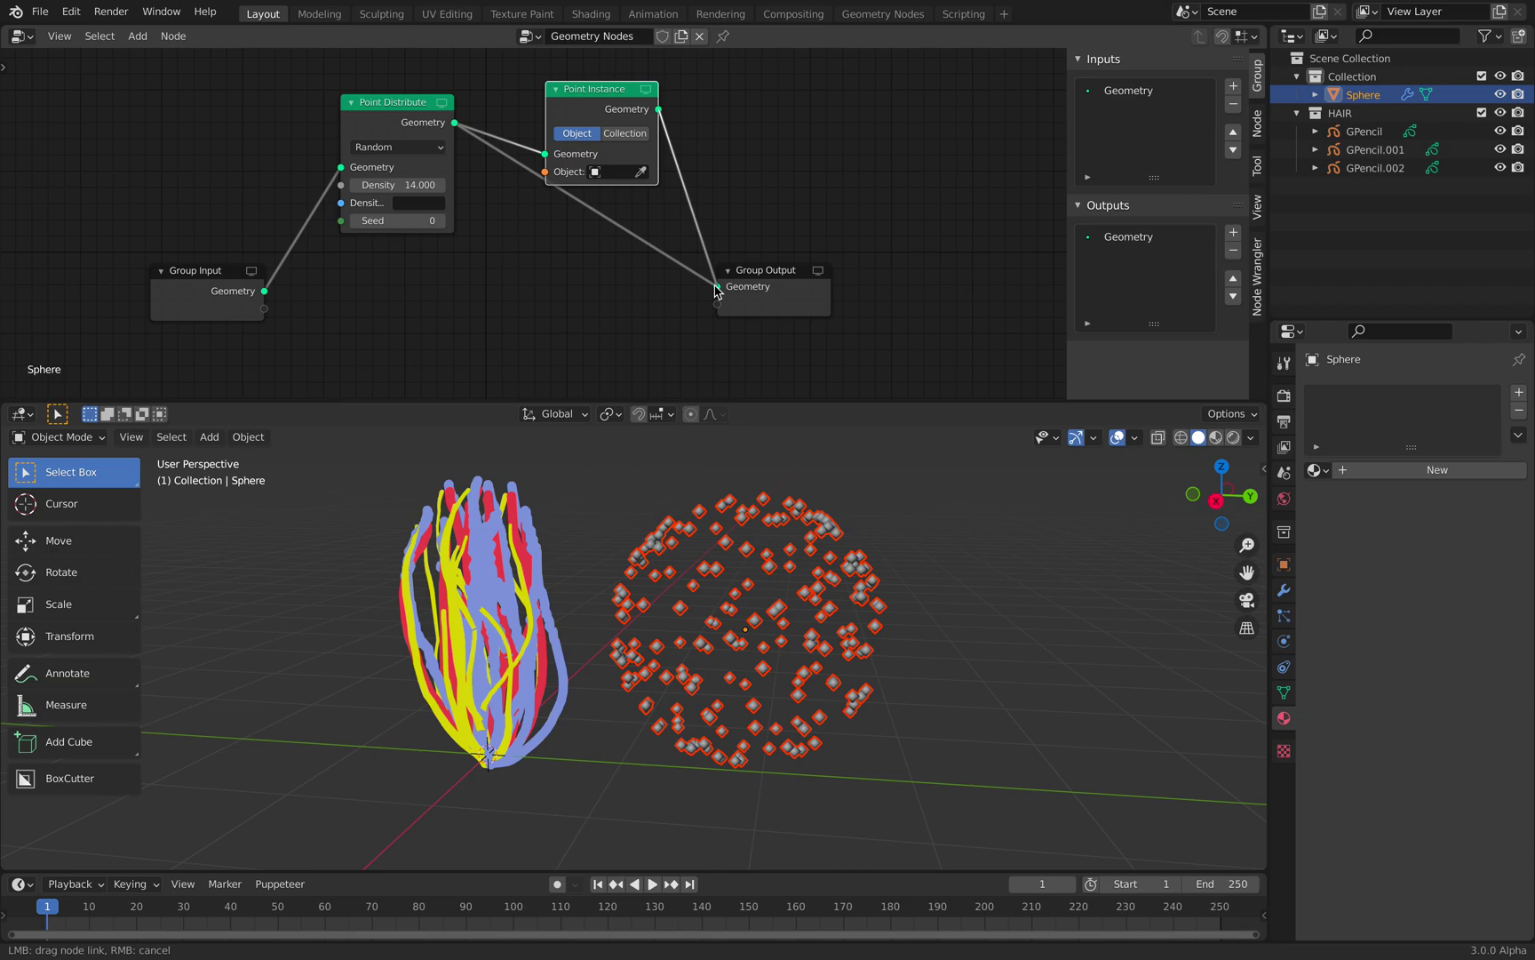
left_click_drag(715, 286, 718, 287)
left_click_drag(749, 271, 776, 276)
left_click_drag(617, 99, 612, 132)
Set the Point Instance node to Collection and choose the HAIR collection as its source
scroll(617, 165, "up", 2)
left_click(633, 161)
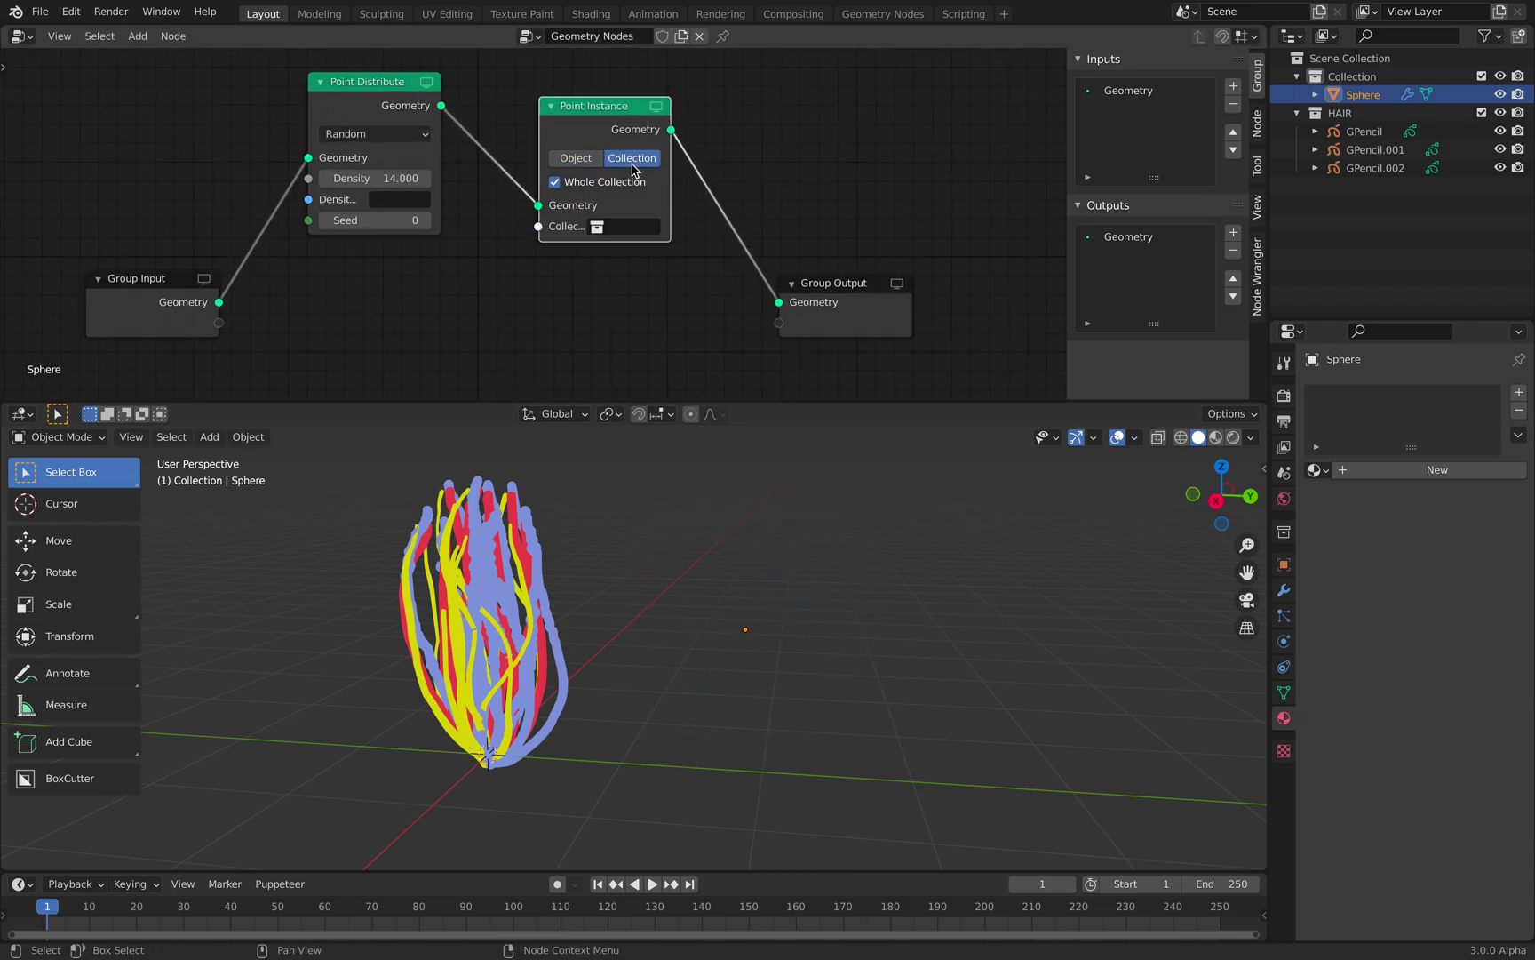
left_click(611, 227)
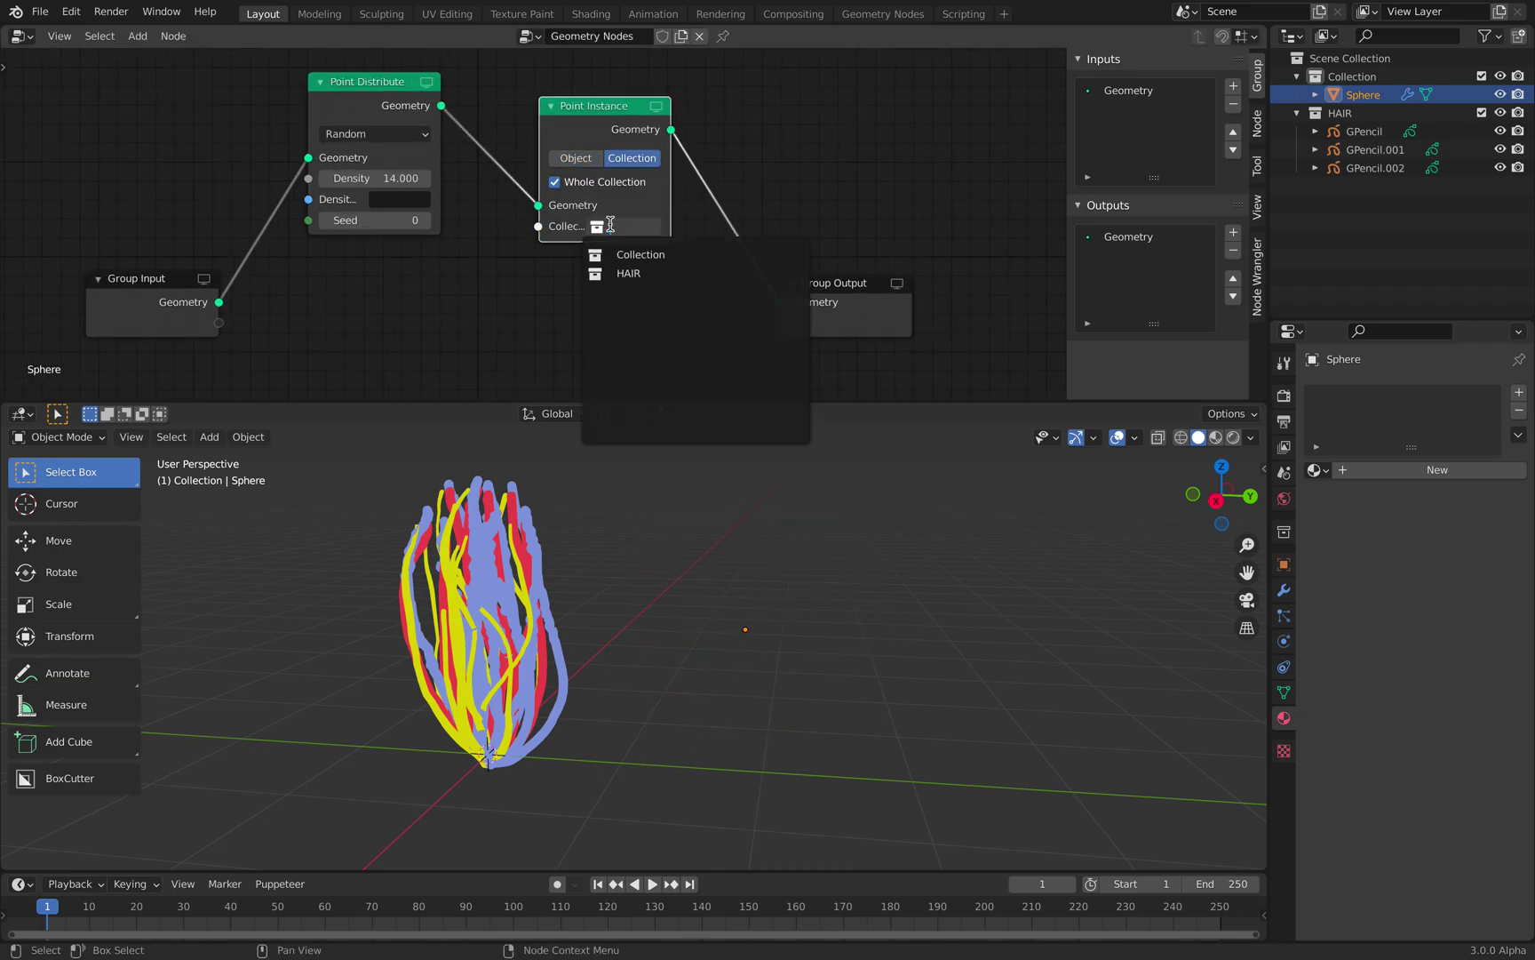
left_click(622, 273)
scroll(750, 636, "down", 3)
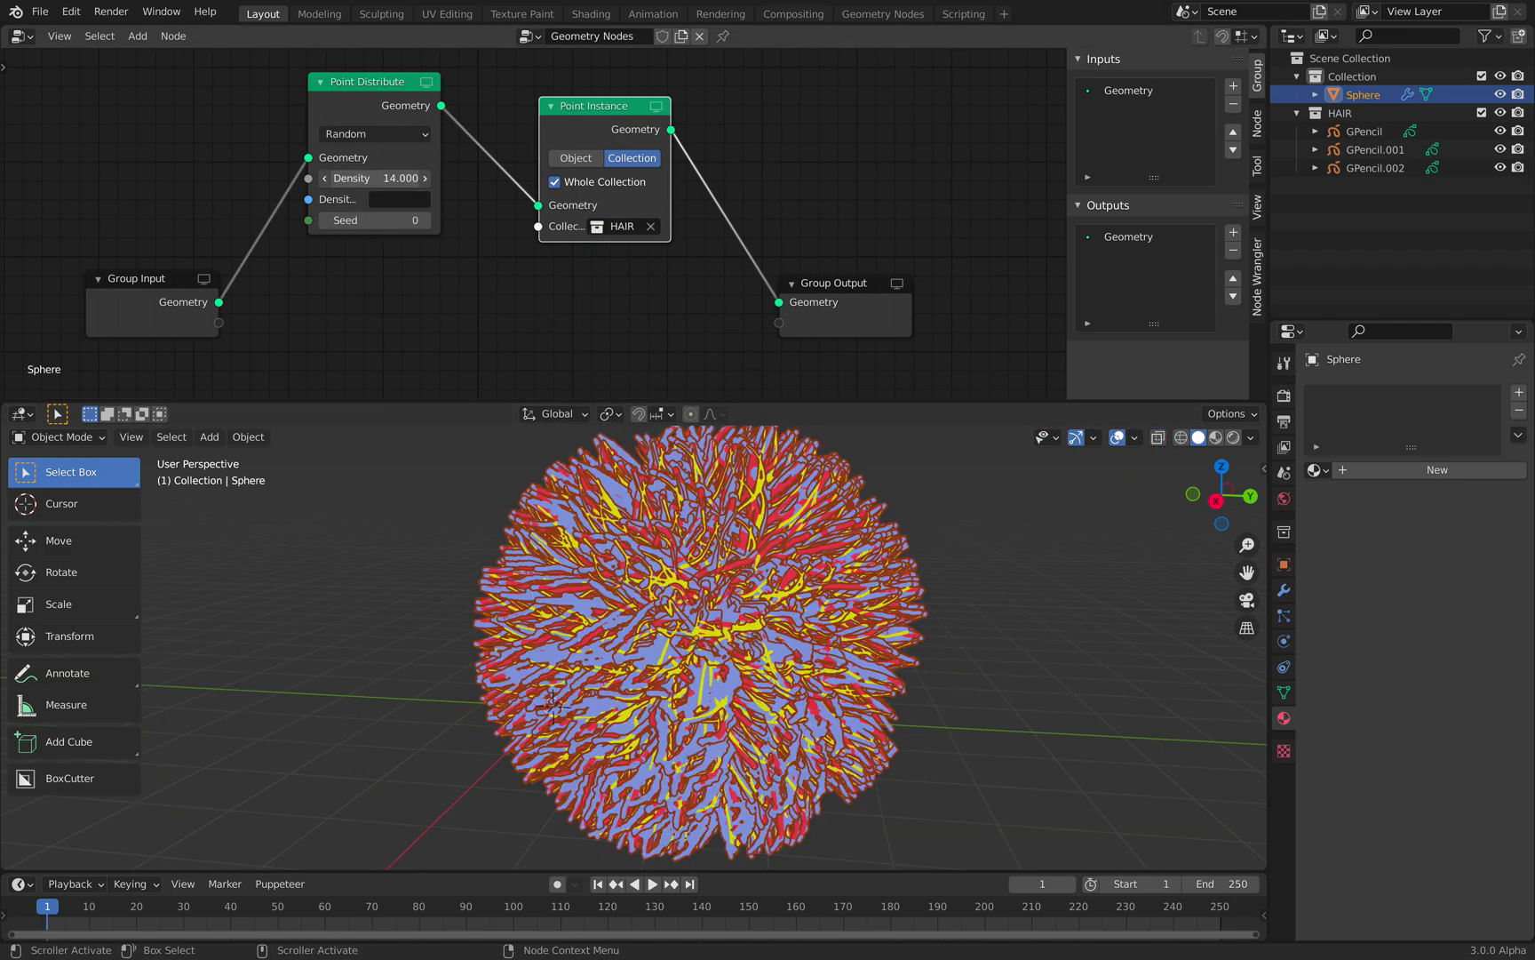
Set Point Distribute to density 1 and seed 56, and turn off Whole Collection on Point Instance
key("Return")
left_click_drag(373, 220, 499, 199)
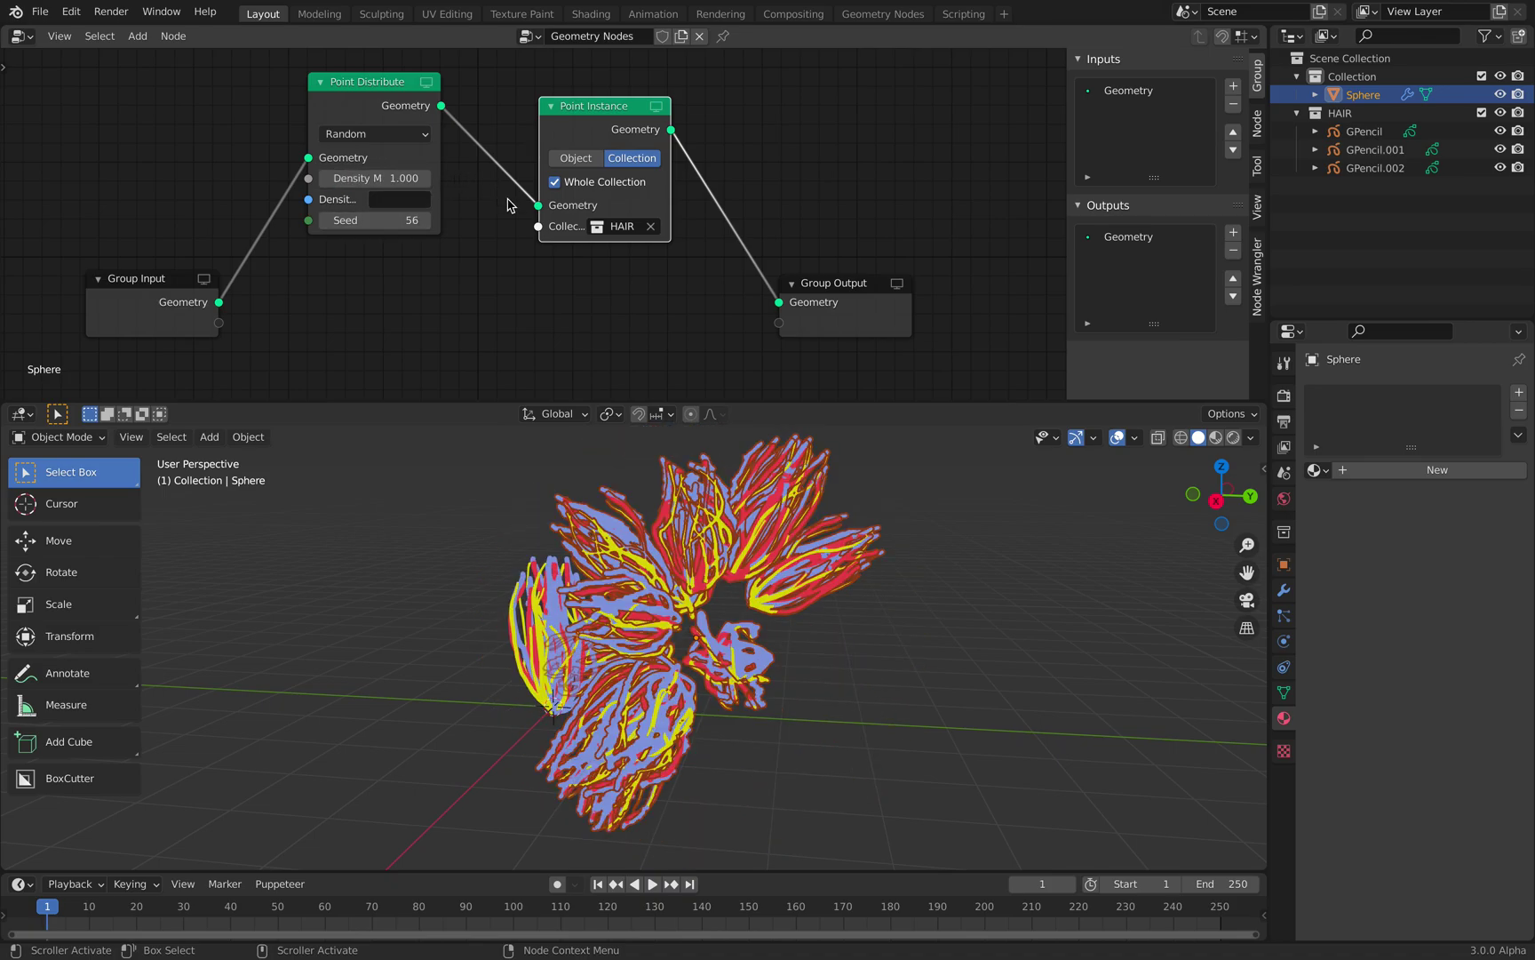
left_click(556, 182)
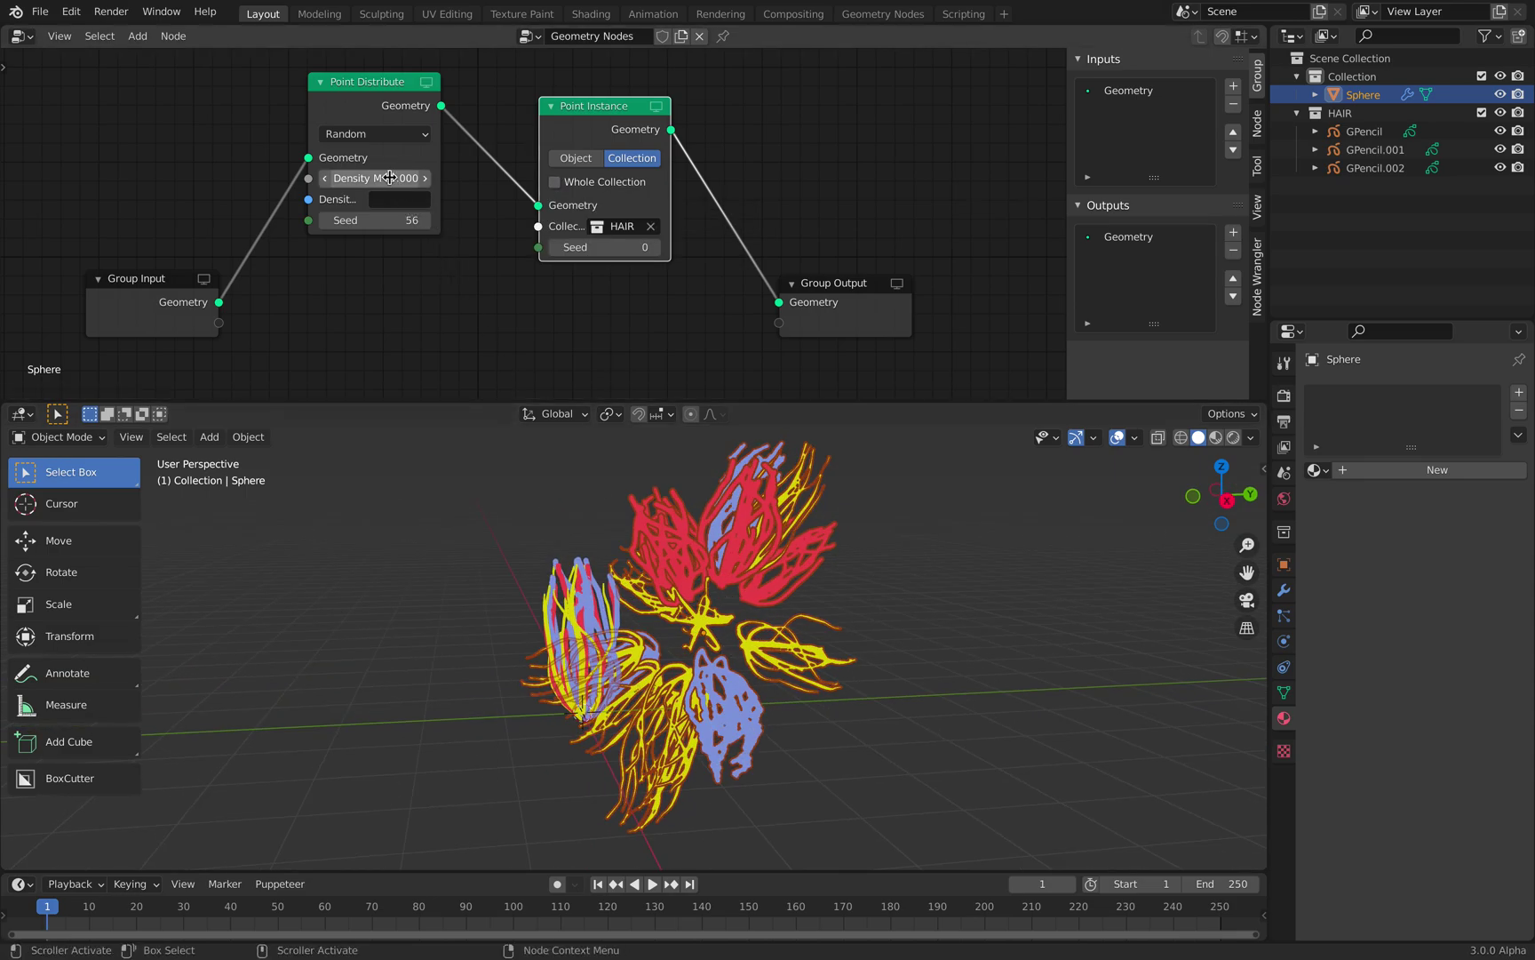
Set Point Distribute's seed to 86 and density to 5.4, and move the sphere away from the standalone hair bundle
left_click_drag(386, 220, 454, 219)
left_click_drag(387, 179, 488, 179)
middle_click_drag(525, 533, 470, 533)
key("g")
left_click(604, 529)
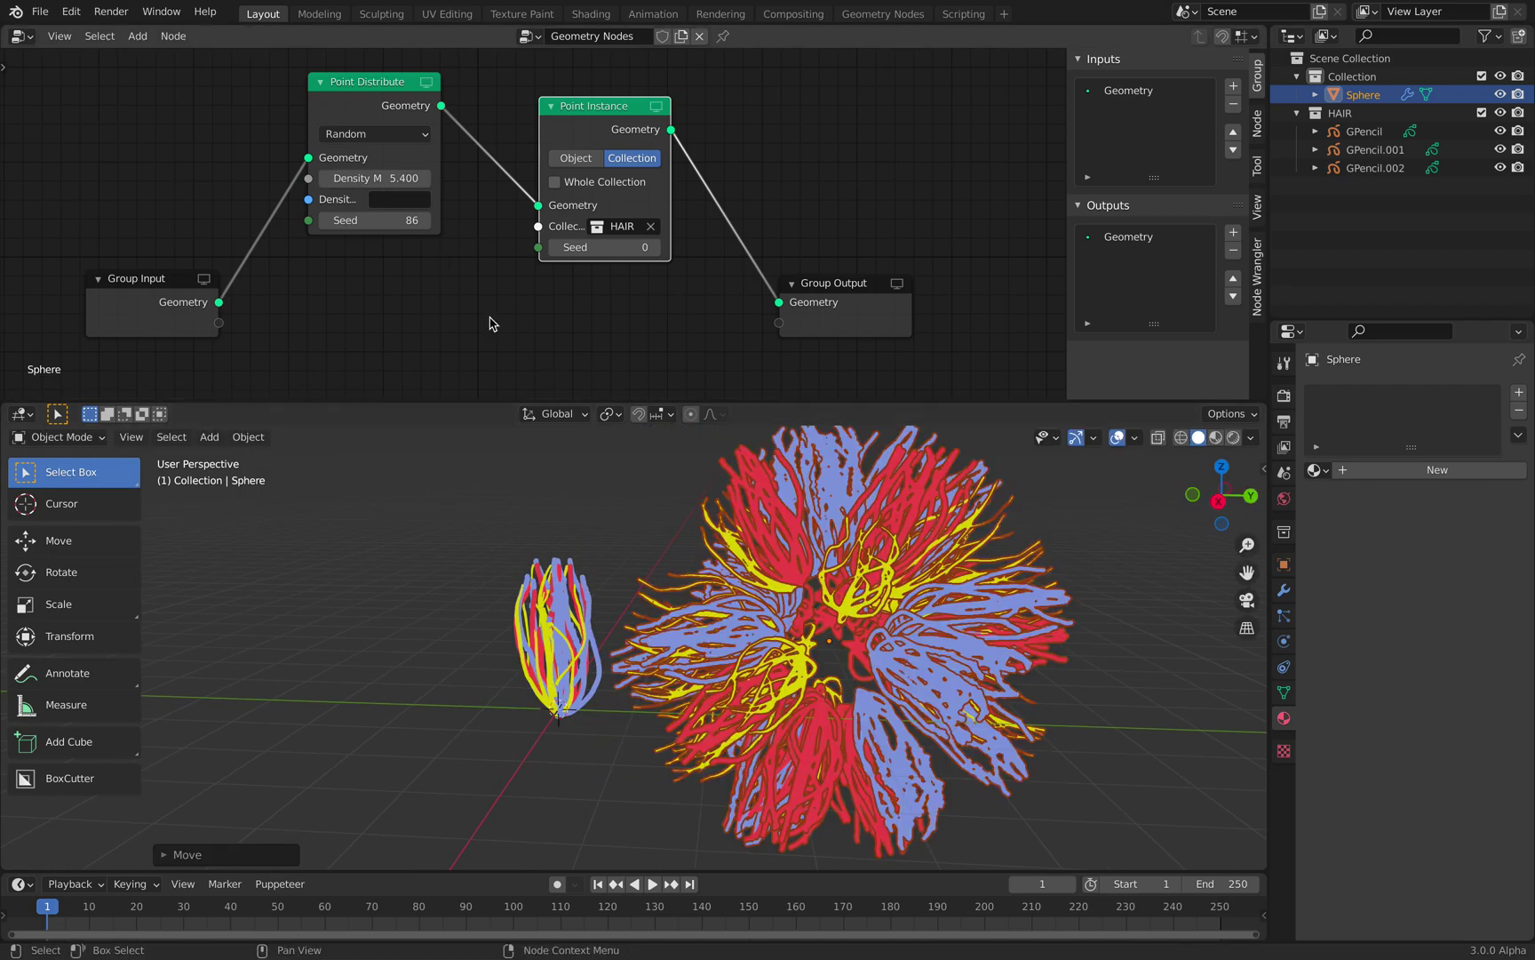
Raise the Point Distribute density to 11.2 to cover the sphere more fully with hair
scroll(701, 526, "down", 2)
left_click(622, 520)
middle_click_drag(614, 518, 612, 534)
middle_click_drag(612, 533, 543, 534, "shift")
left_click_drag(379, 179, 440, 177)
mouse_move(702, 533)
middle_mouse_down()
mouse_move(742, 536)
mouse_move(689, 541)
middle_mouse_up()
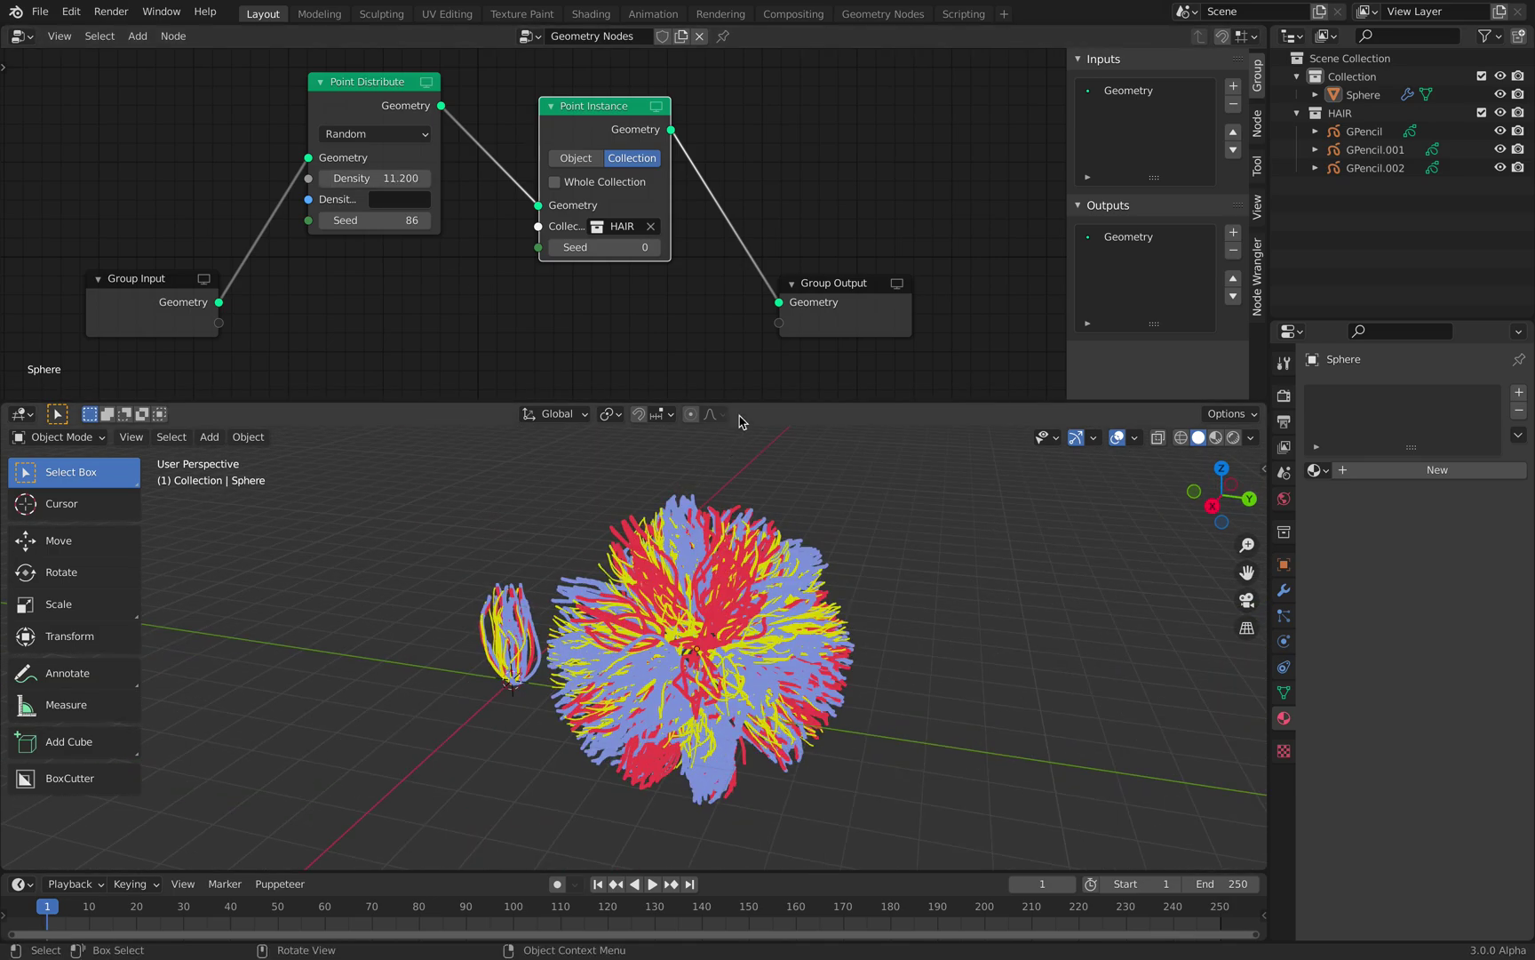
Hide the node editor's sidebar and save the file
left_click_drag(785, 331, 787, 316)
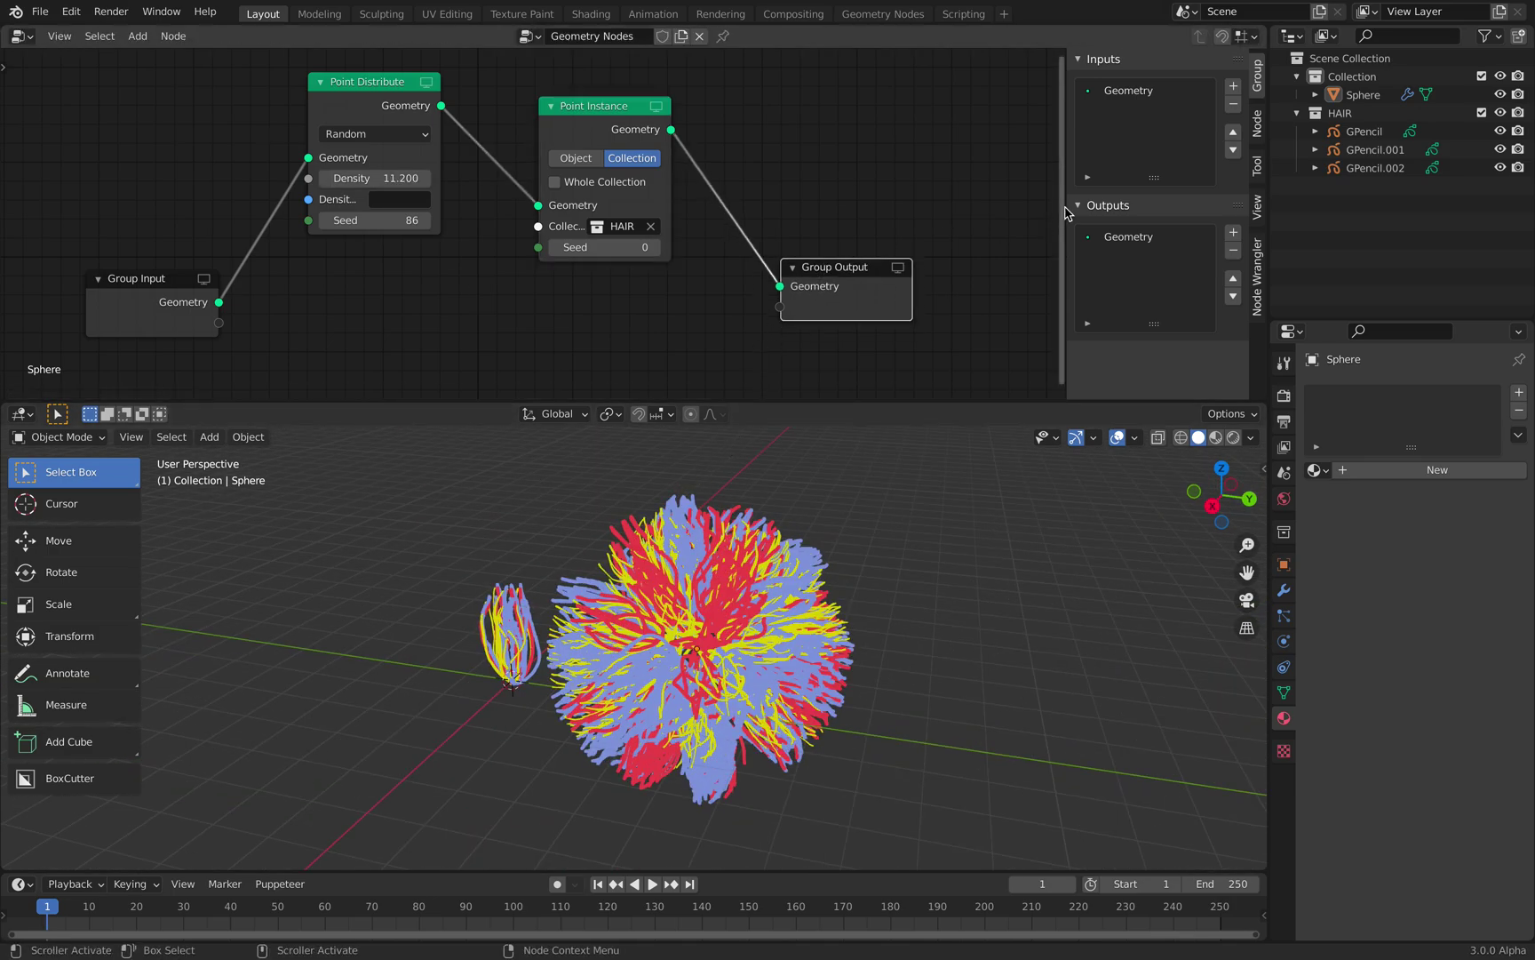
left_click_drag(1066, 213, 1288, 220)
middle_click_drag(899, 569, 867, 568)
key("ctrl+s")
Set the Point Instance seed to 14 and shift Point Instance and Group Output away from Point Distribute
left_click_drag(707, 249, 731, 247)
left_click_drag(702, 116, 764, 126)
left_click_drag(956, 268, 1045, 275)
left_click_drag(769, 118, 807, 155)
Insert an Attribute Randomize node between Point Distribute and Point Instance
key("shift+a")
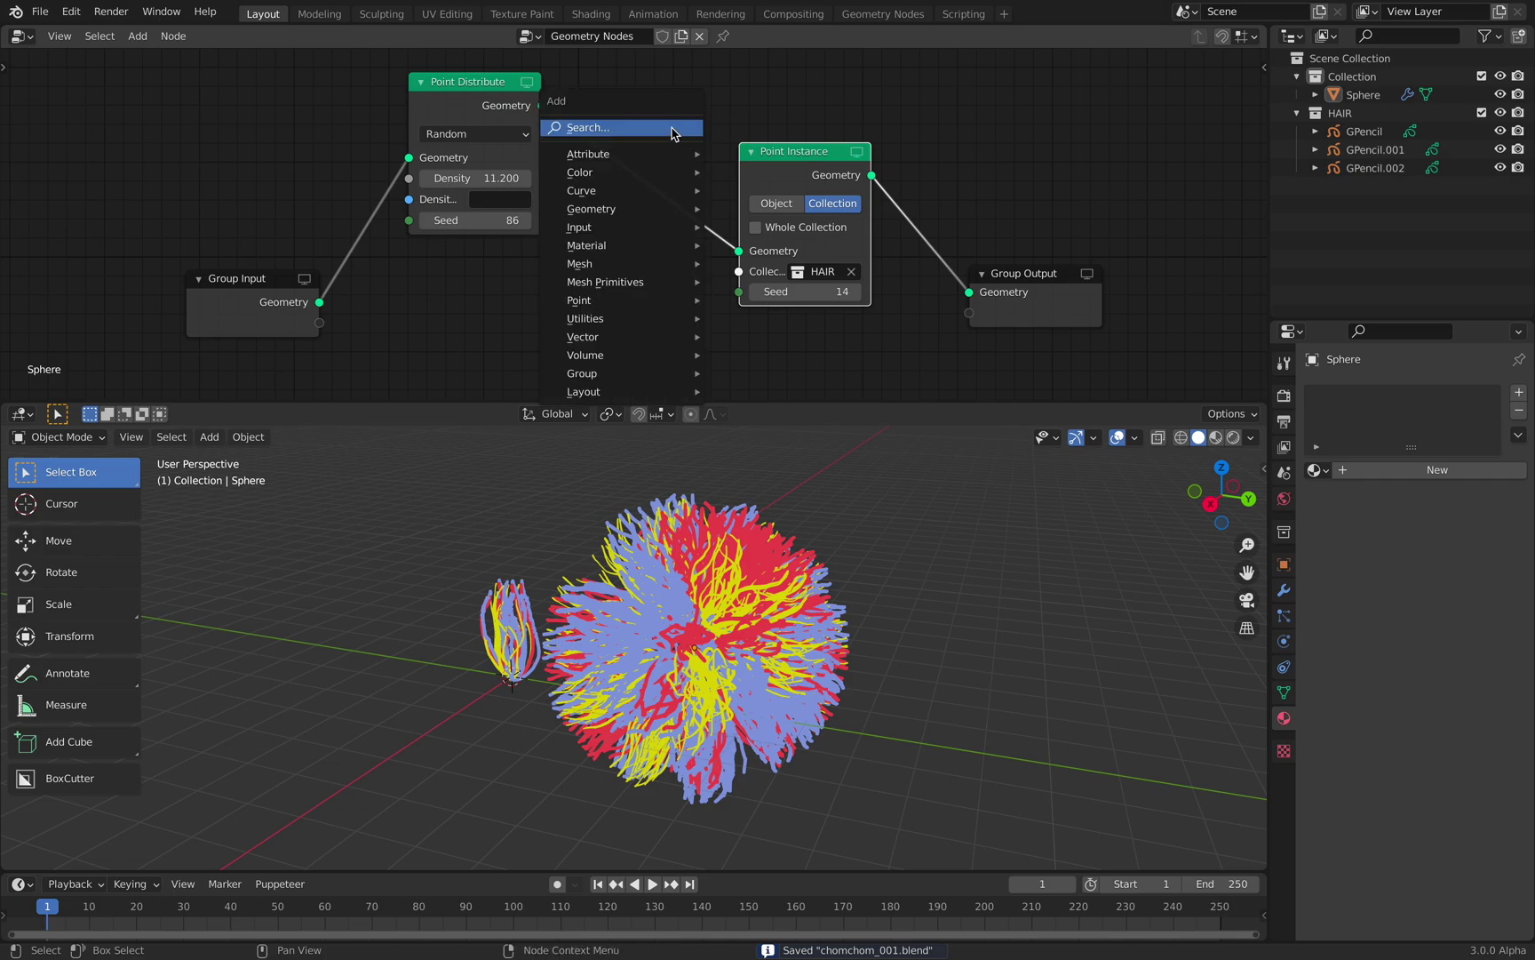
left_click(671, 128)
type("random")
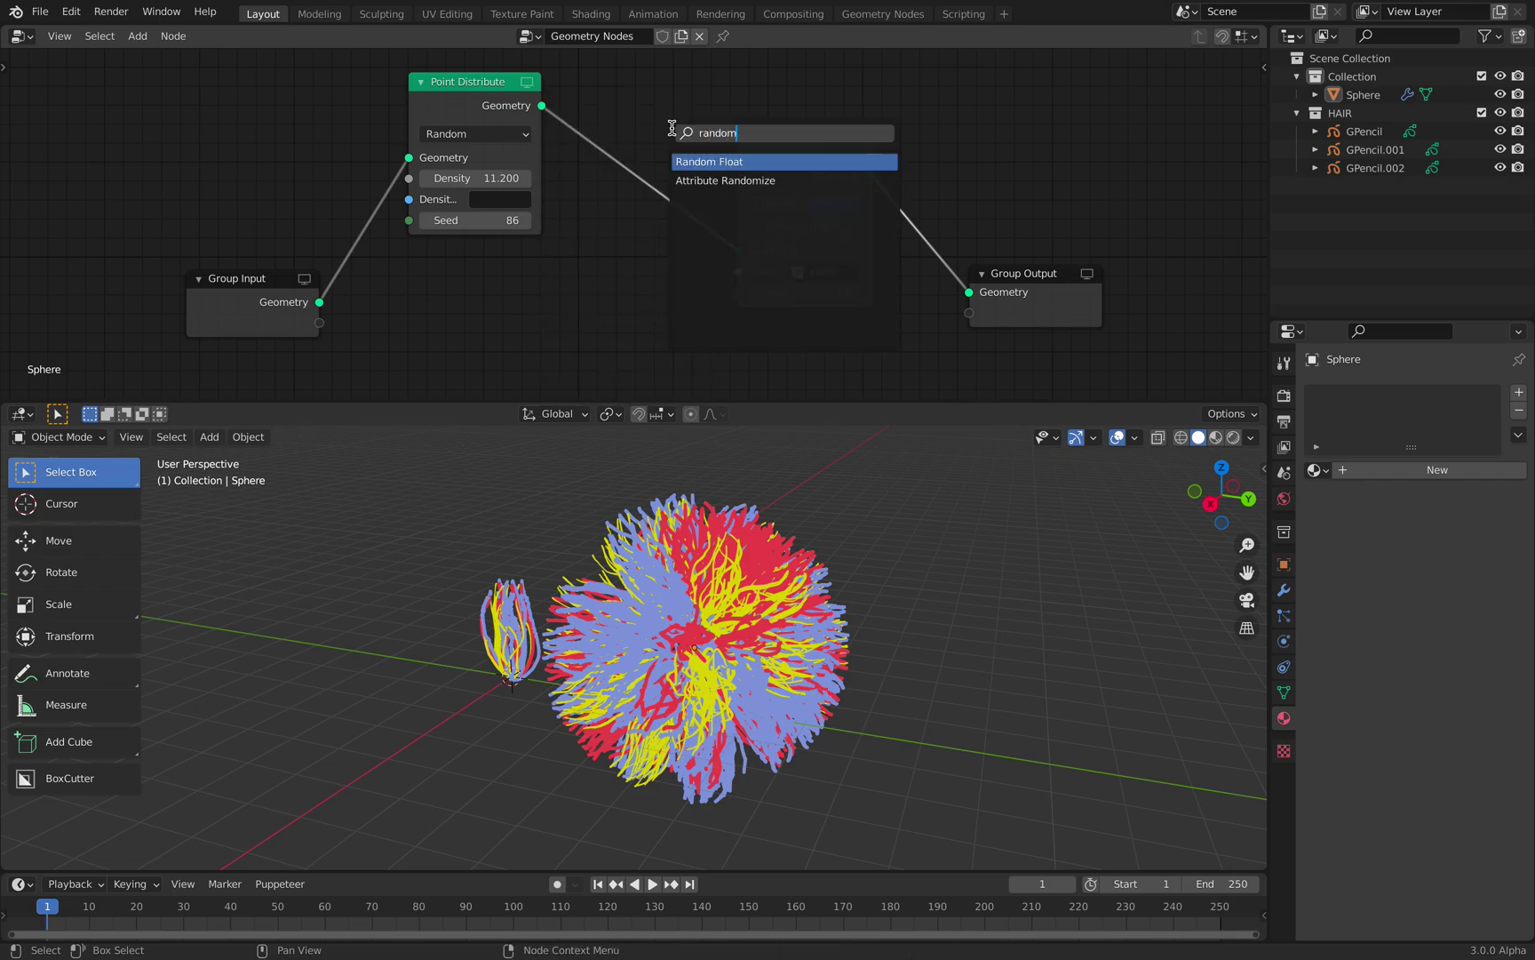
left_click(725, 181)
left_click(653, 124)
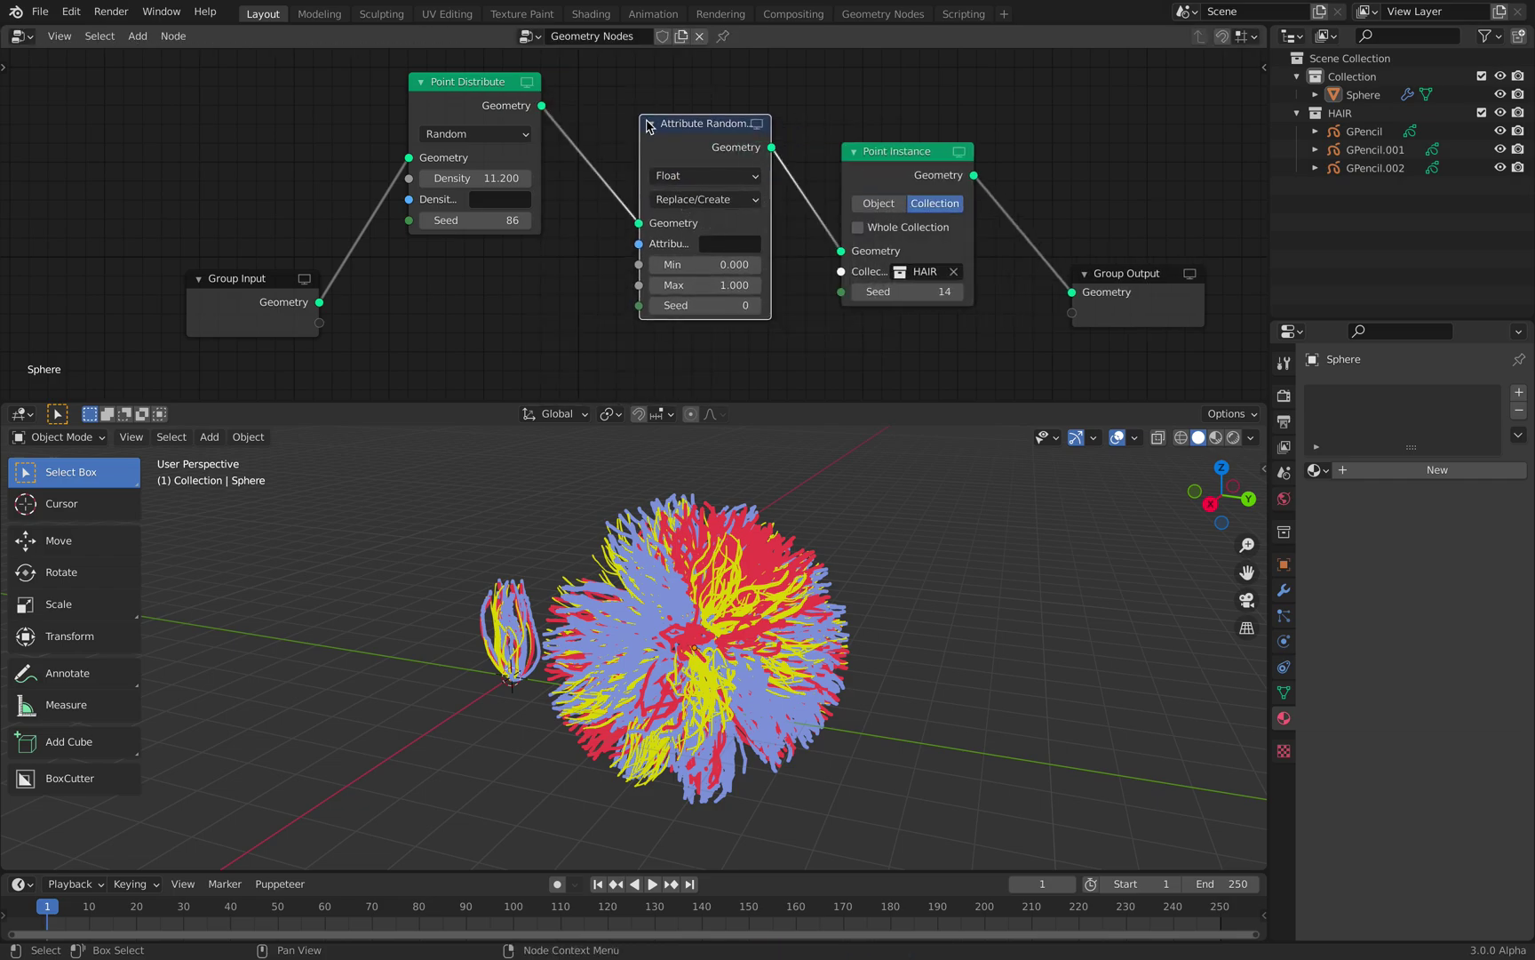
Randomize the scale attribute from 0.28 to 0.48 with seed 64, and set Point Distribute's seed to 106
left_click(718, 247)
type("scal")
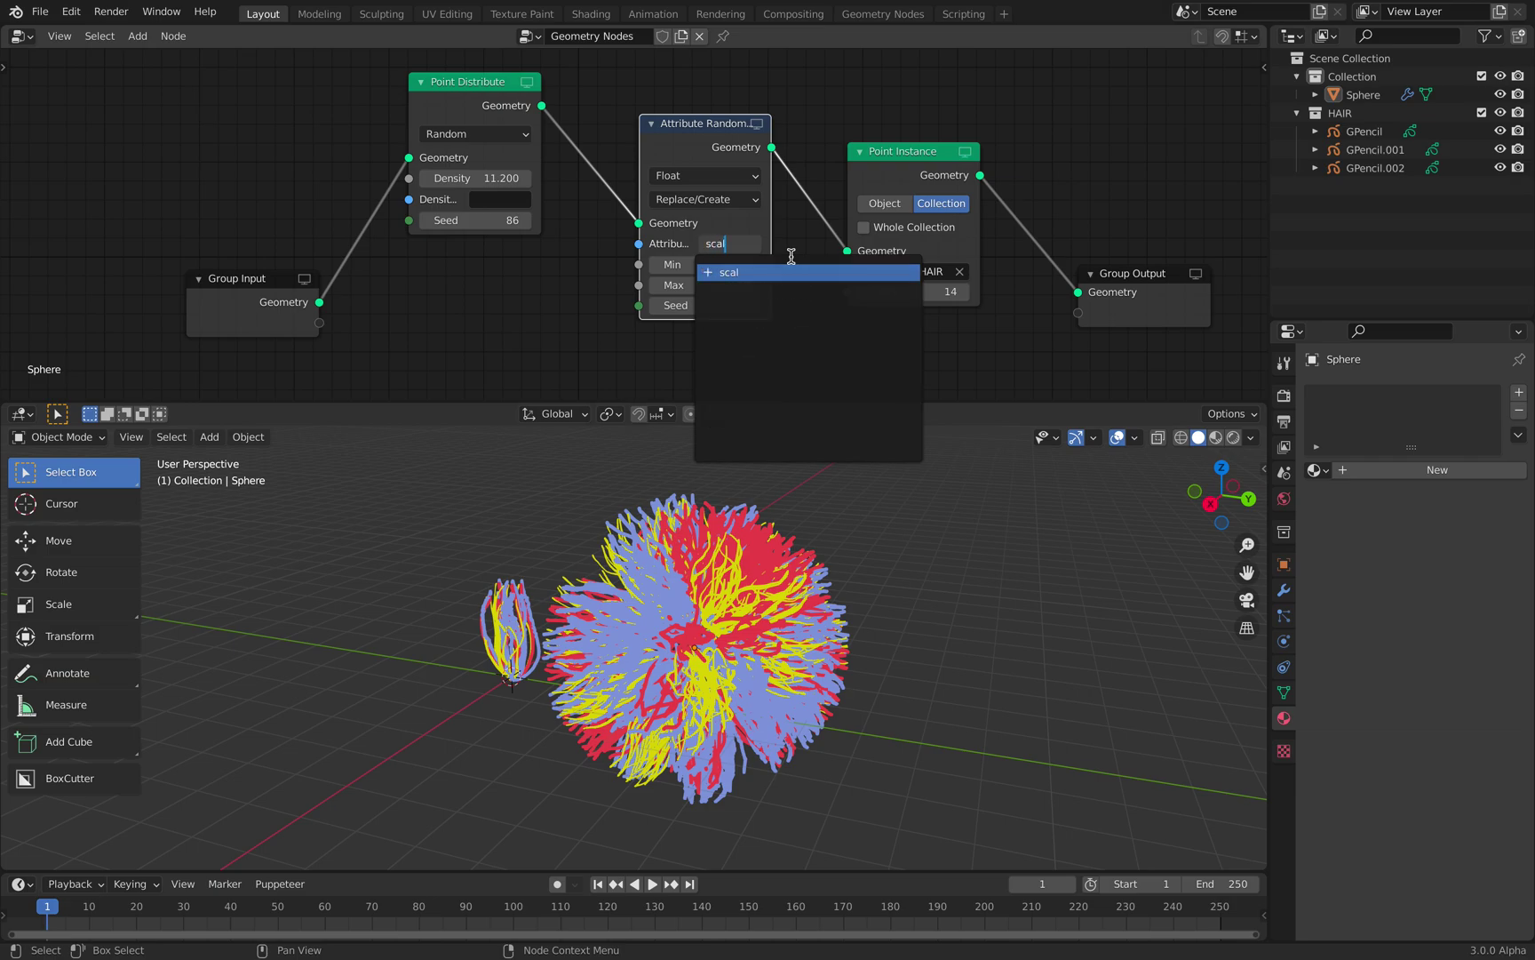
type("e")
key("Return")
left_click_drag(735, 284, 844, 285)
left_click_drag(720, 265, 773, 305)
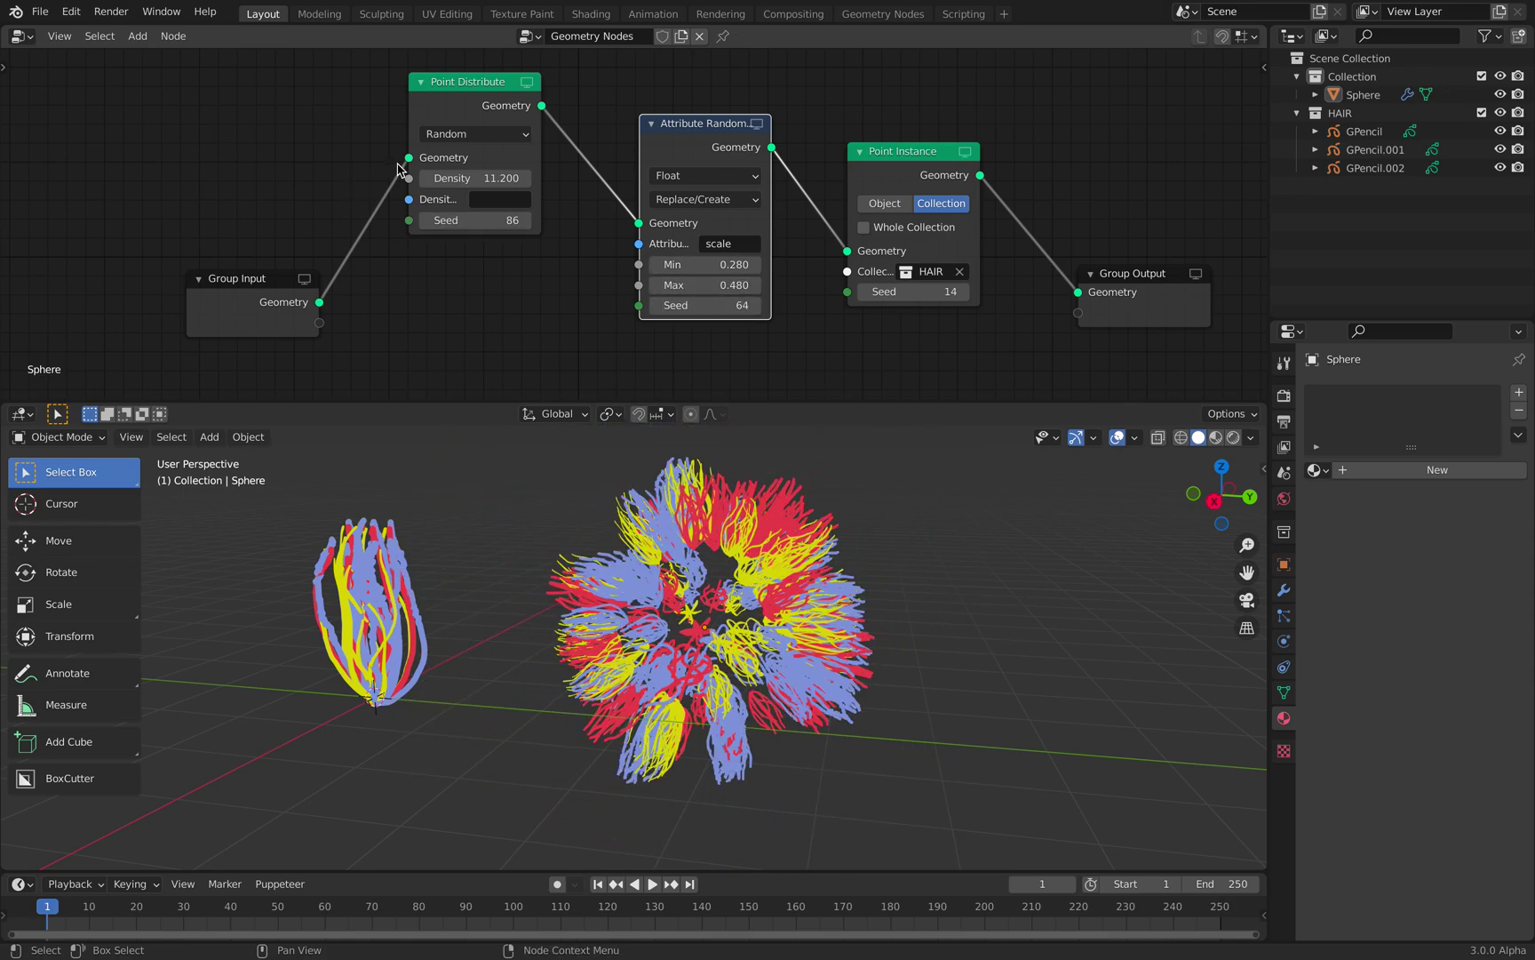
left_click_drag(476, 219, 511, 219)
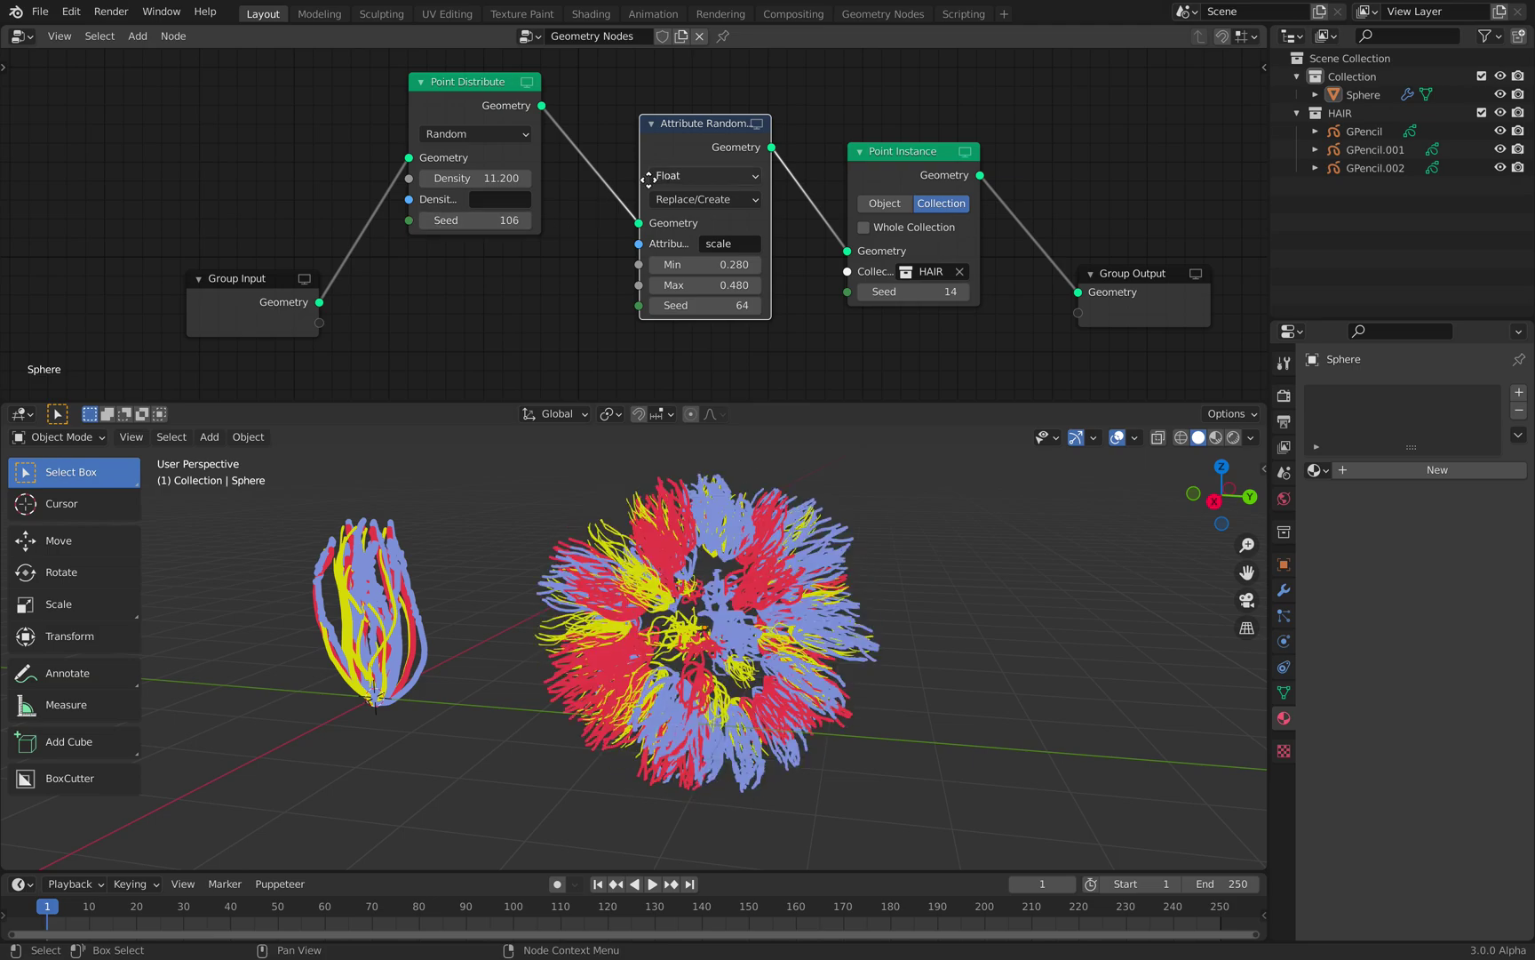
Move Point Instance and Group Output farther from Attribute Randomize to make room, and save the file
middle_click_drag(673, 144, 592, 149)
left_click_drag(815, 180, 884, 167)
left_click_drag(1045, 294, 1142, 308)
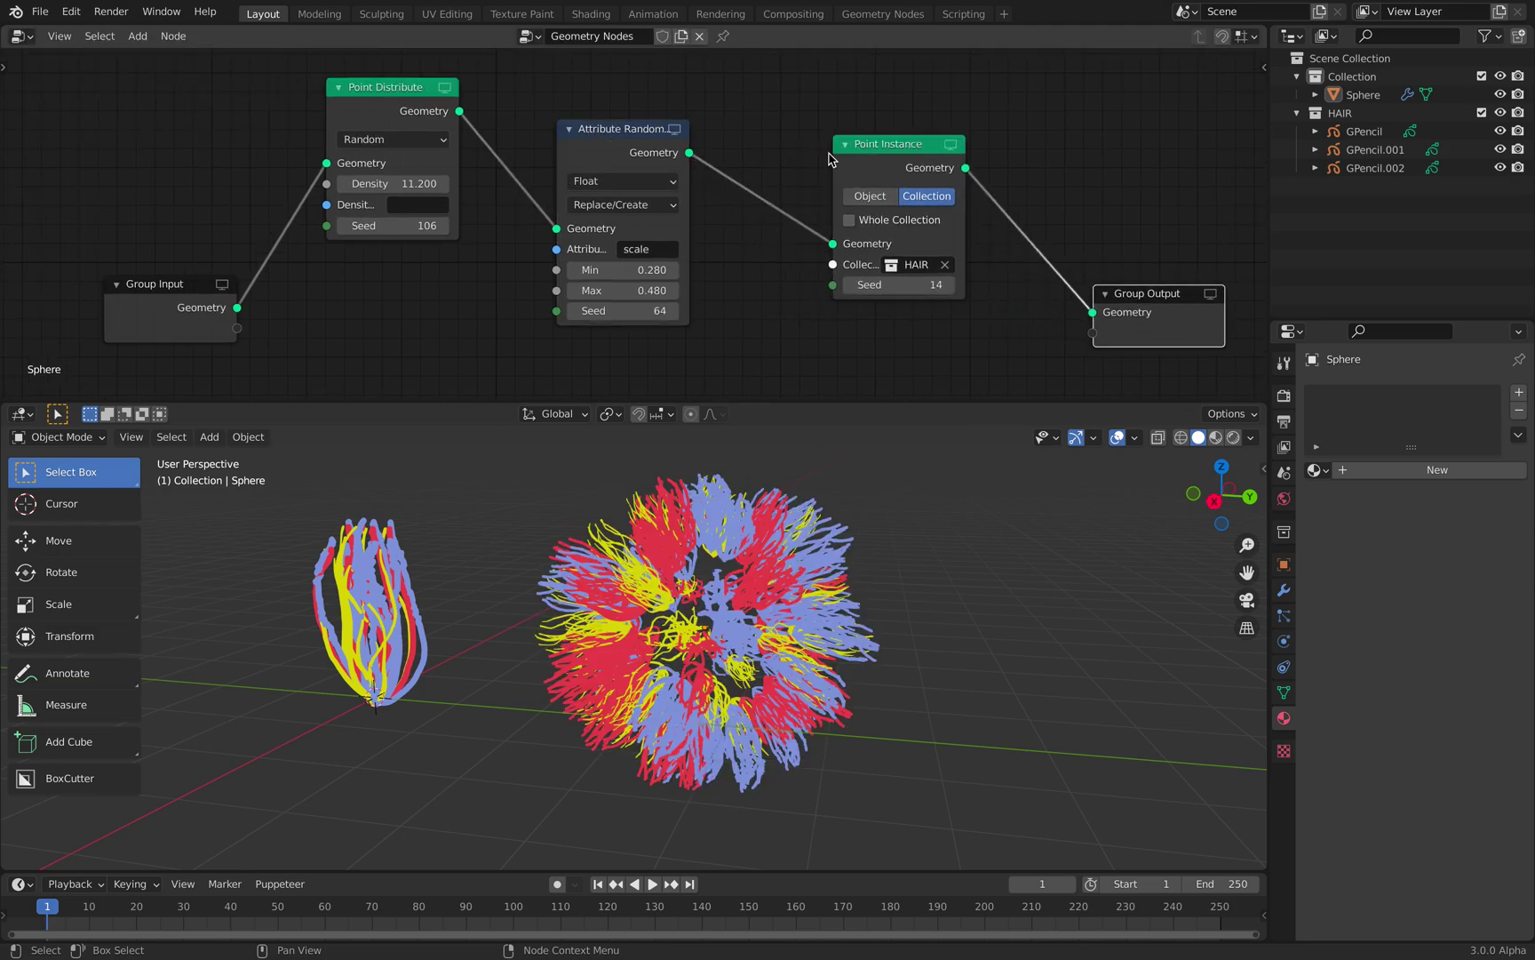
key("ctrl+s")
left_click_drag(873, 163, 918, 200)
middle_click_drag(645, 139, 576, 139)
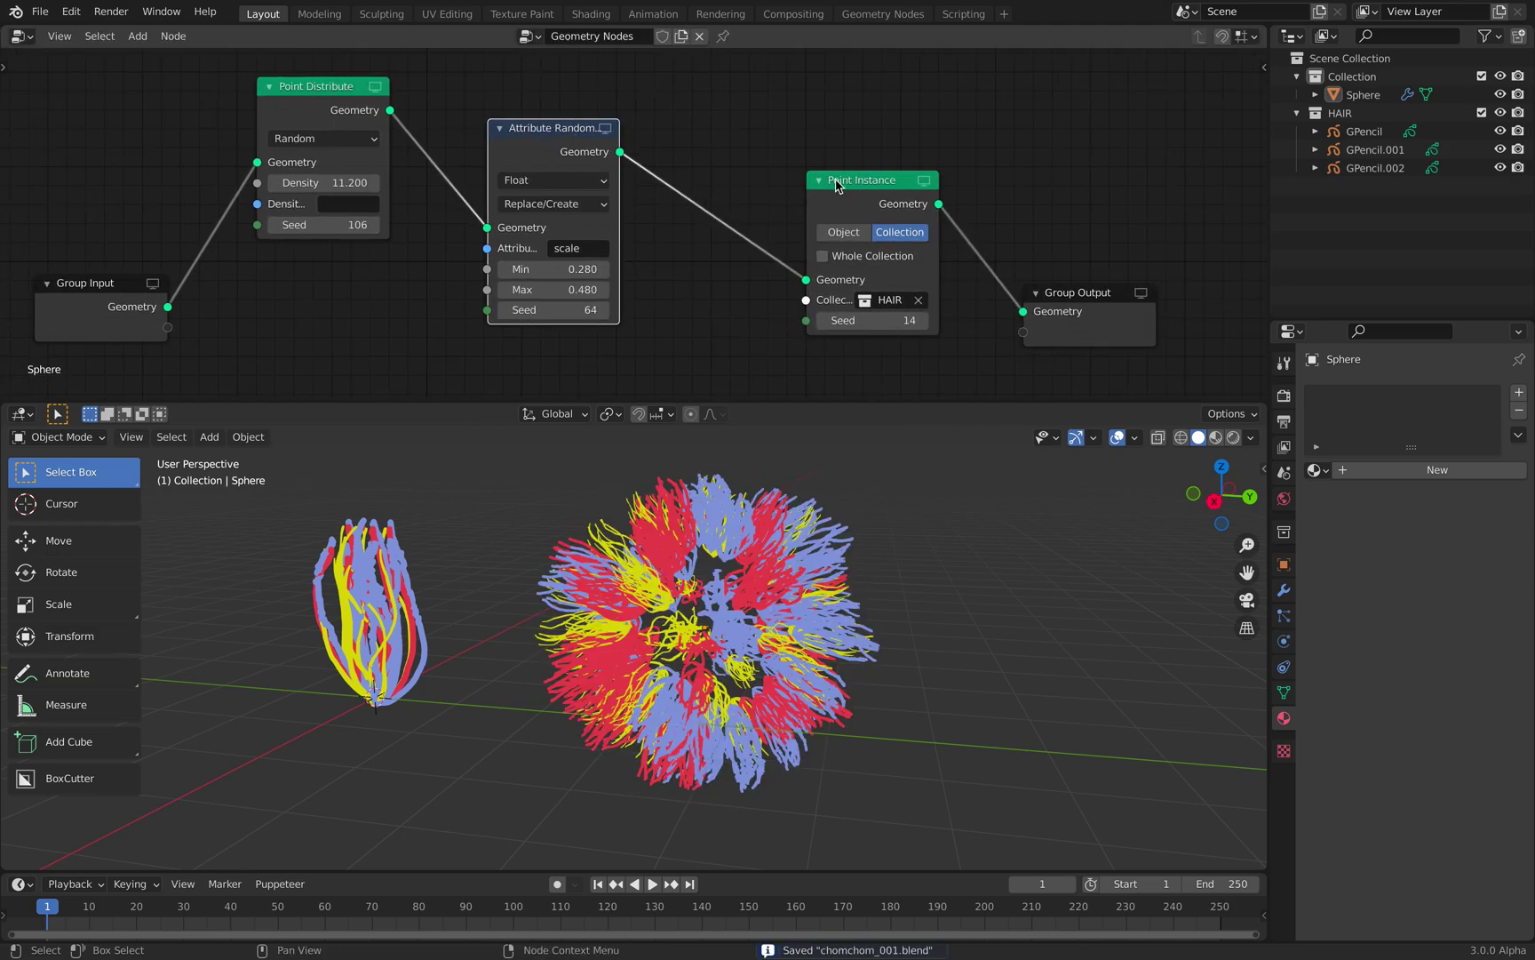
left_click_drag(824, 183, 864, 181)
left_click_drag(1057, 299, 1129, 290)
Insert a Point Rotate node between Attribute Randomize and Point Instance, set to Point space
key("shift+a")
left_click(798, 131)
type("point r")
key("Return")
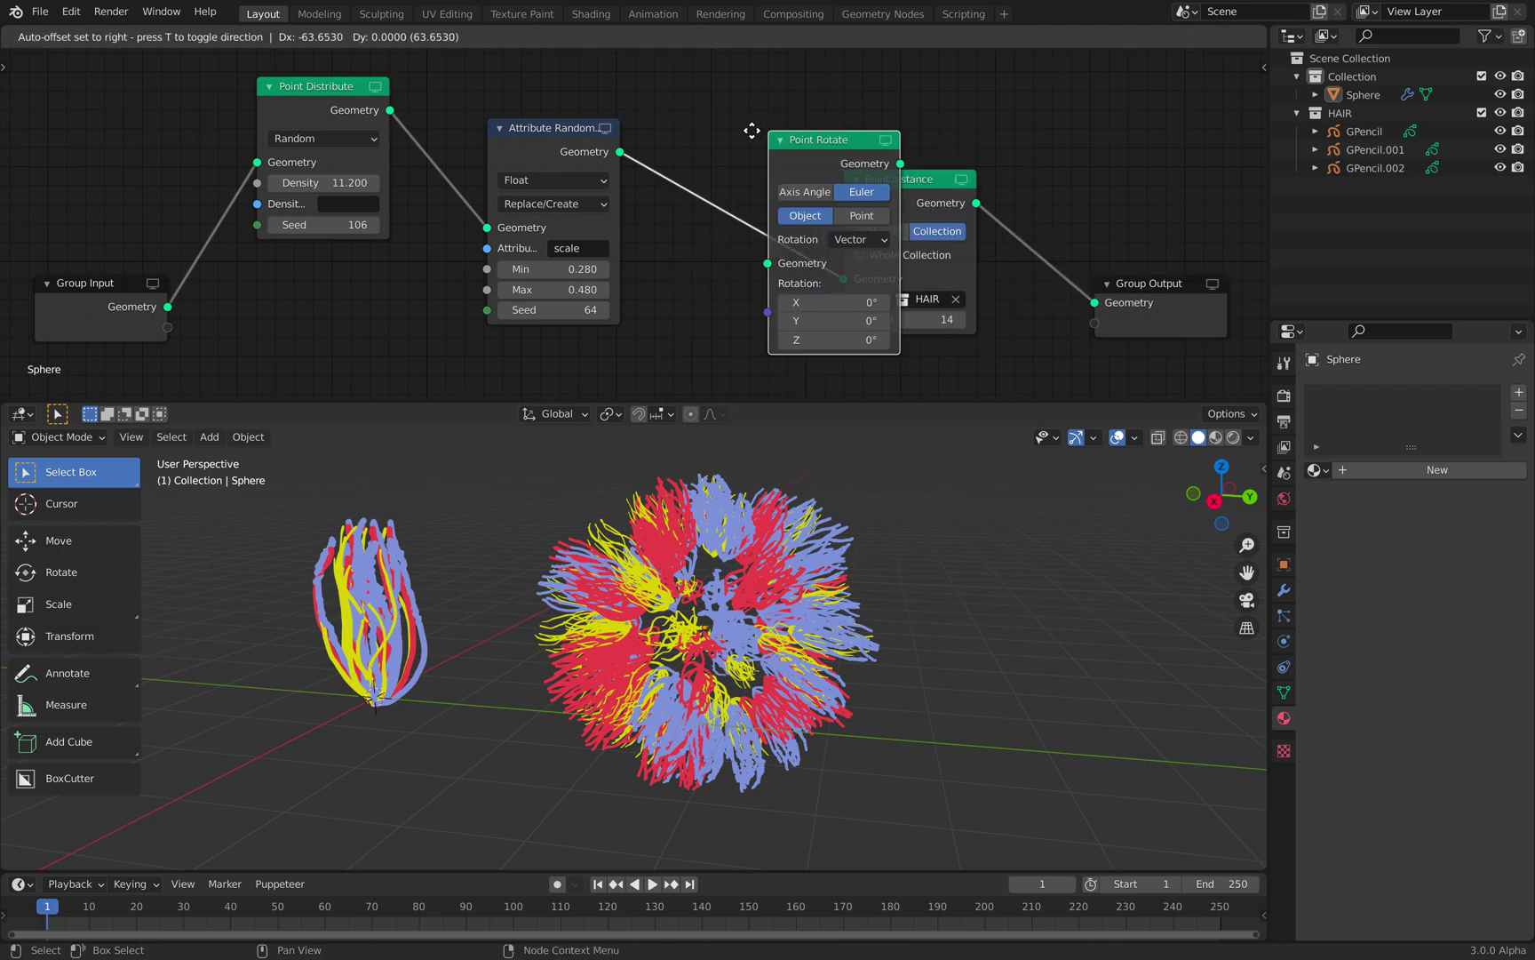
left_click(795, 157)
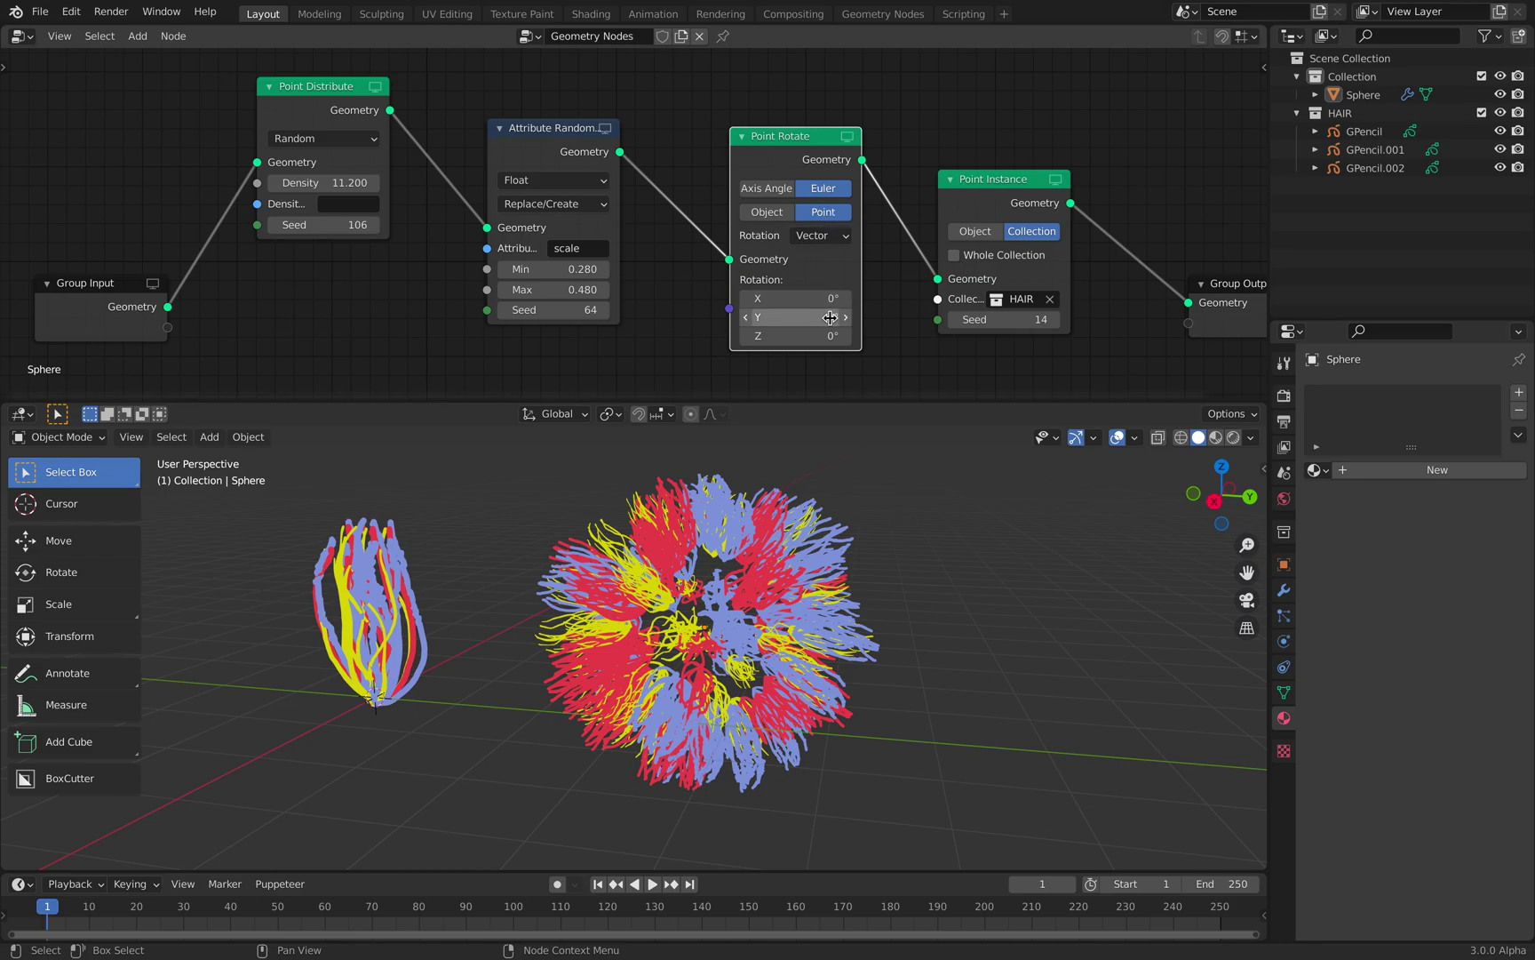
Set the Z rotation of the Point Rotate node to -175°
left_click_drag(826, 334, 654, 335)
left_click_drag(2, 215, 92, 215)
left_click_drag(826, 336, 758, 336)
Space Point Rotate, Point Instance and Group Output away from the Attribute Randomize node
left_click_drag(823, 165, 870, 156)
left_click_drag(1031, 176, 1087, 169)
middle_click_drag(1068, 205, 971, 194)
left_click_drag(1157, 282, 1165, 269)
left_click_drag(748, 123, 782, 130)
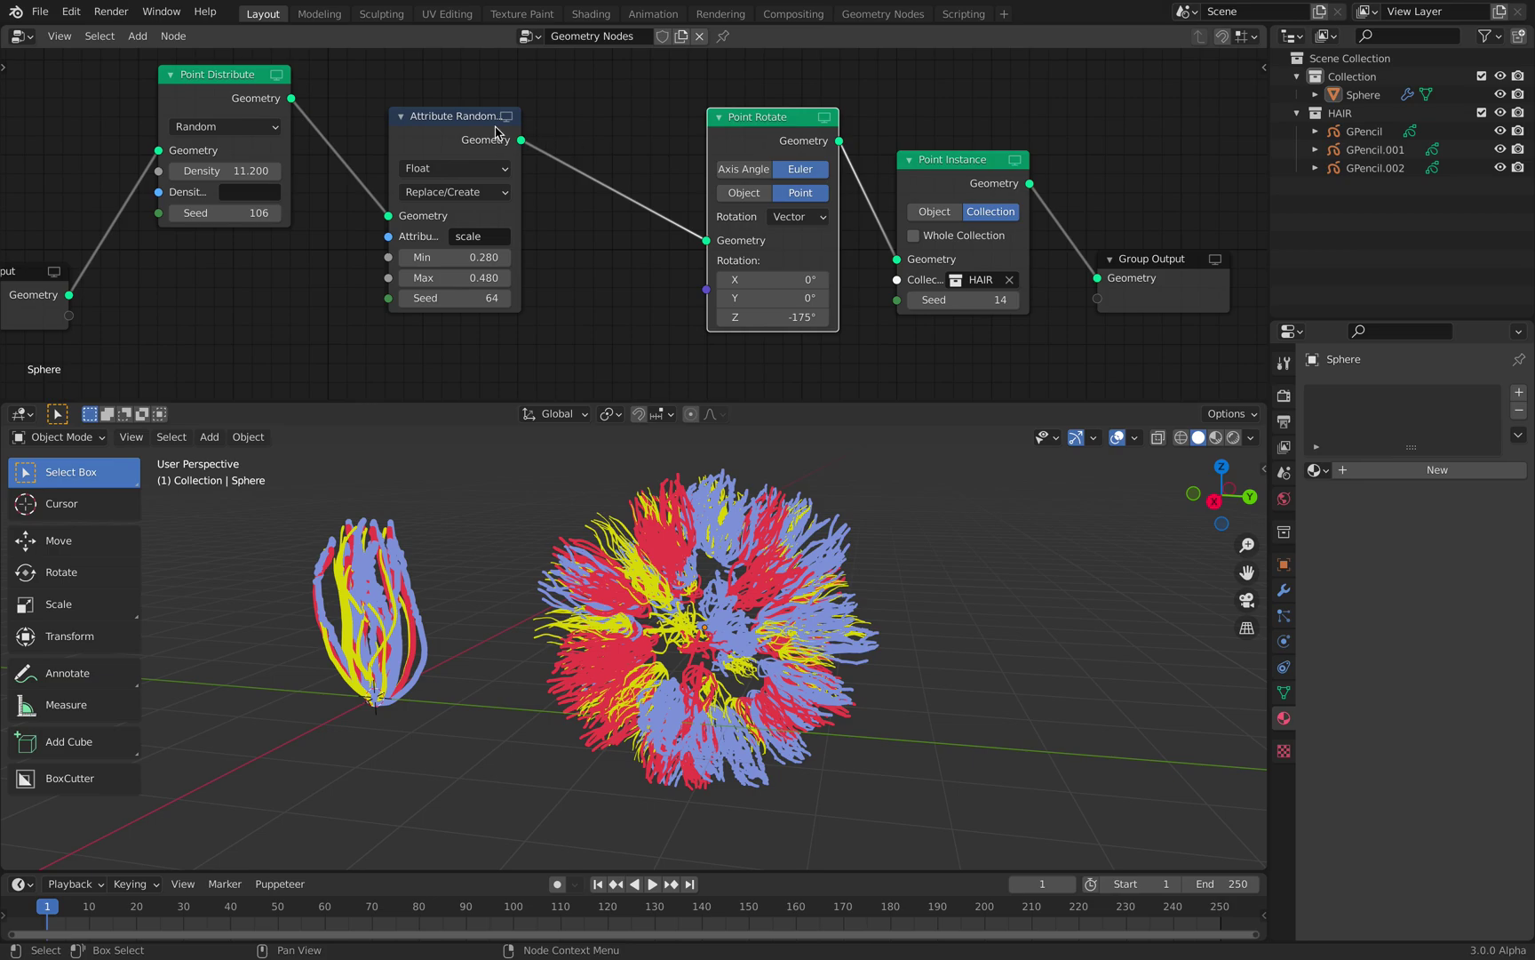
Duplicate the scale Attribute Randomize node, insert the copy before Point Rotate, and set its attribute to rotation
left_click_drag(495, 129, 444, 122)
key("shift+d")
left_click(653, 122)
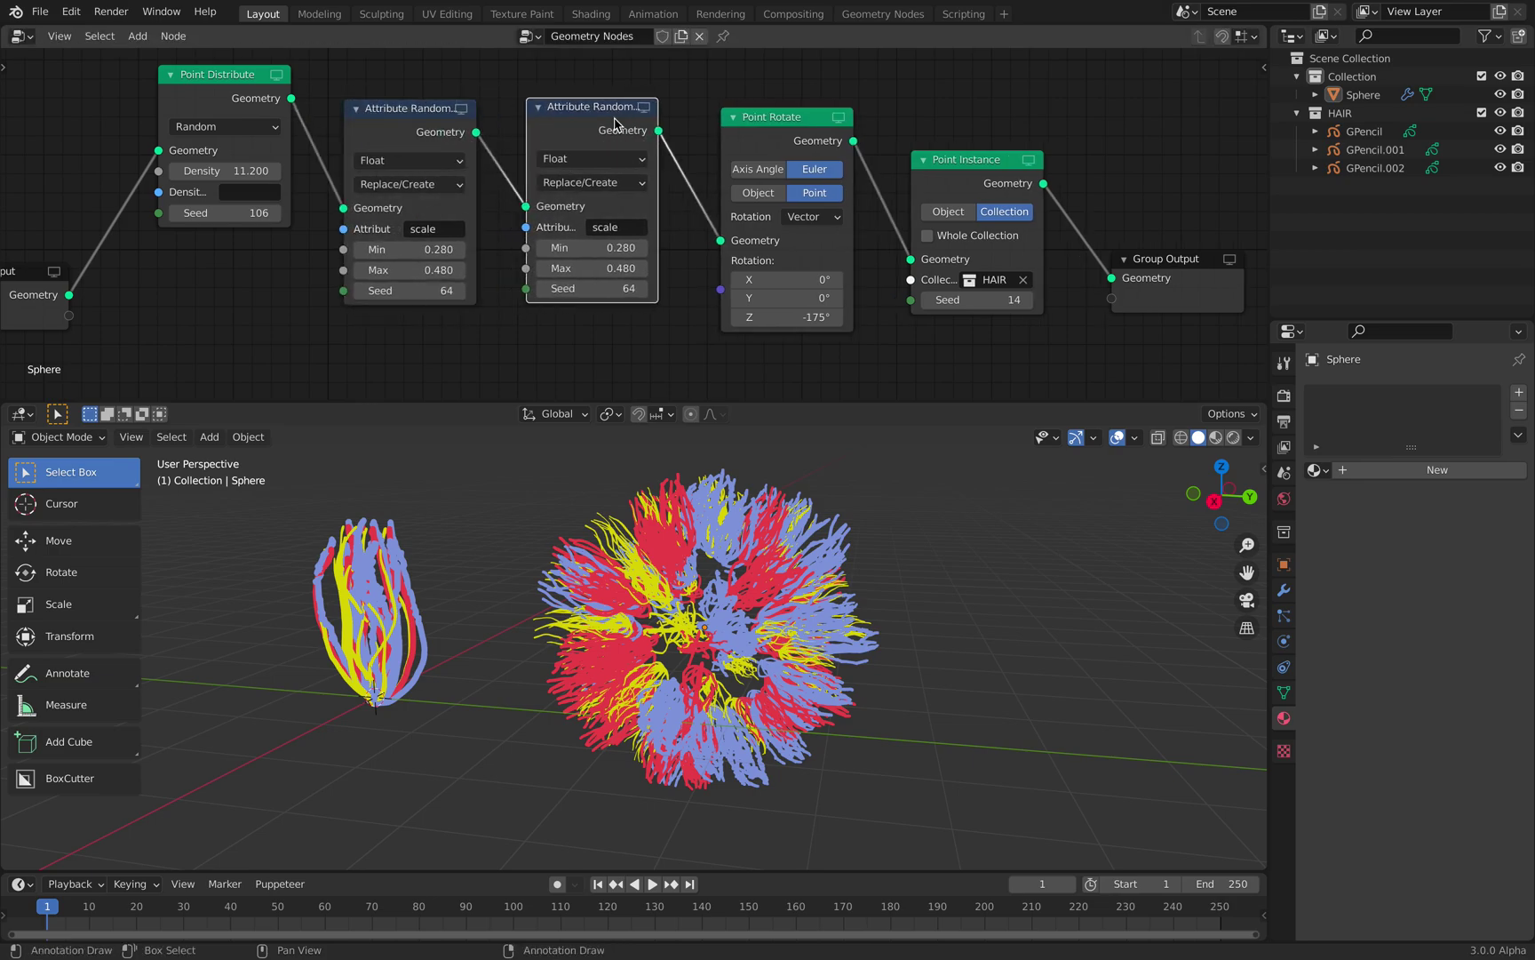
left_click(620, 169)
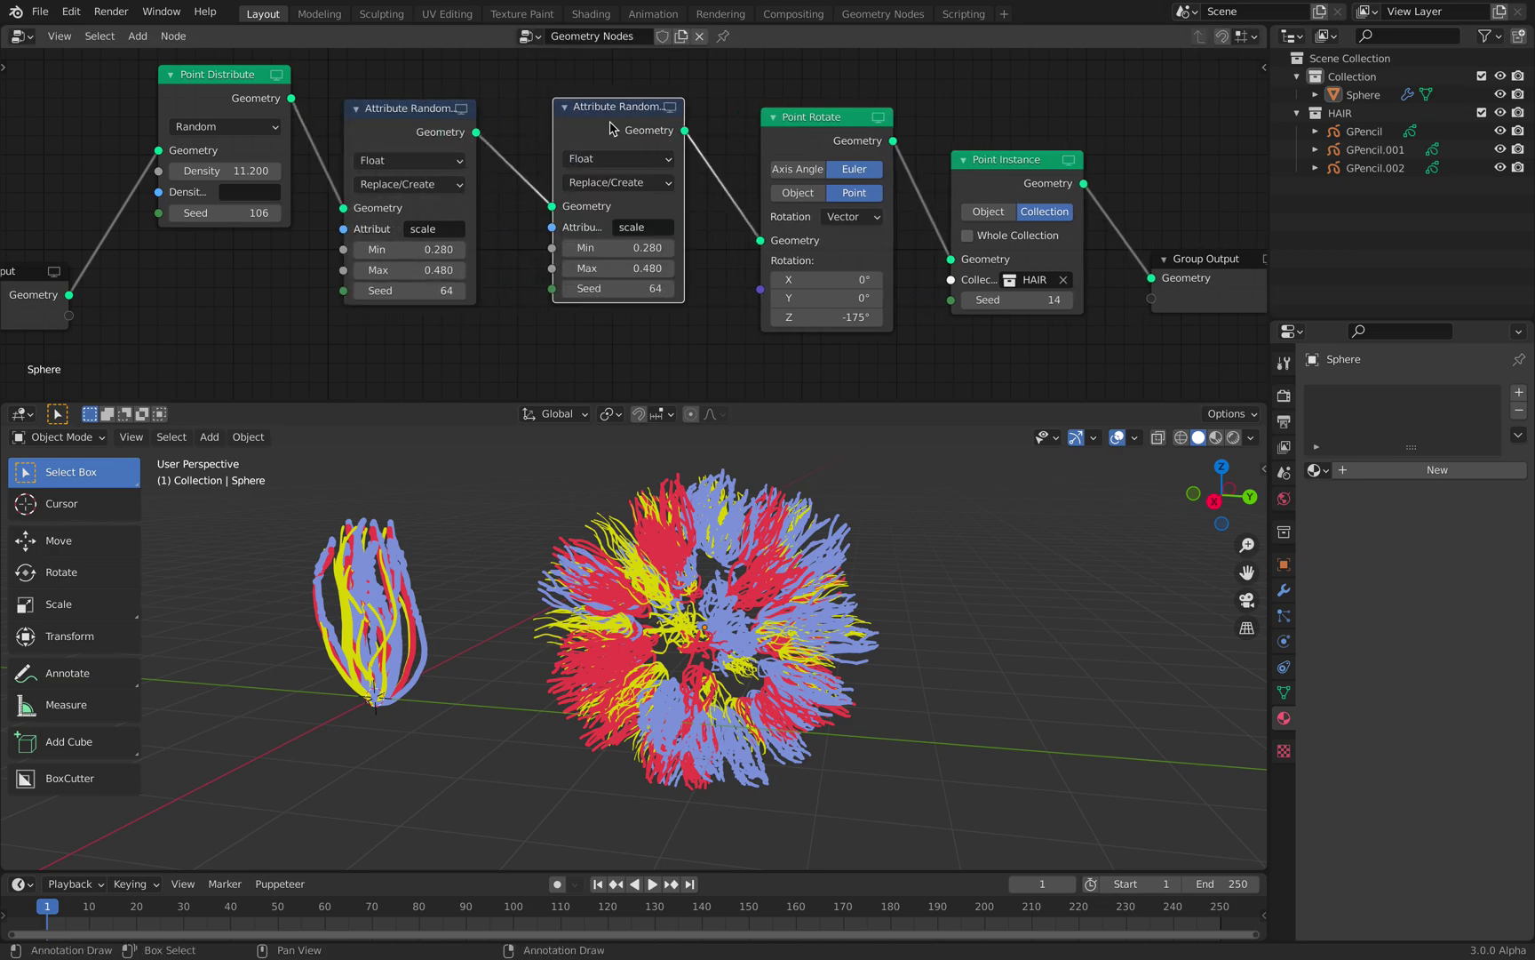
left_click(633, 228)
type("rot")
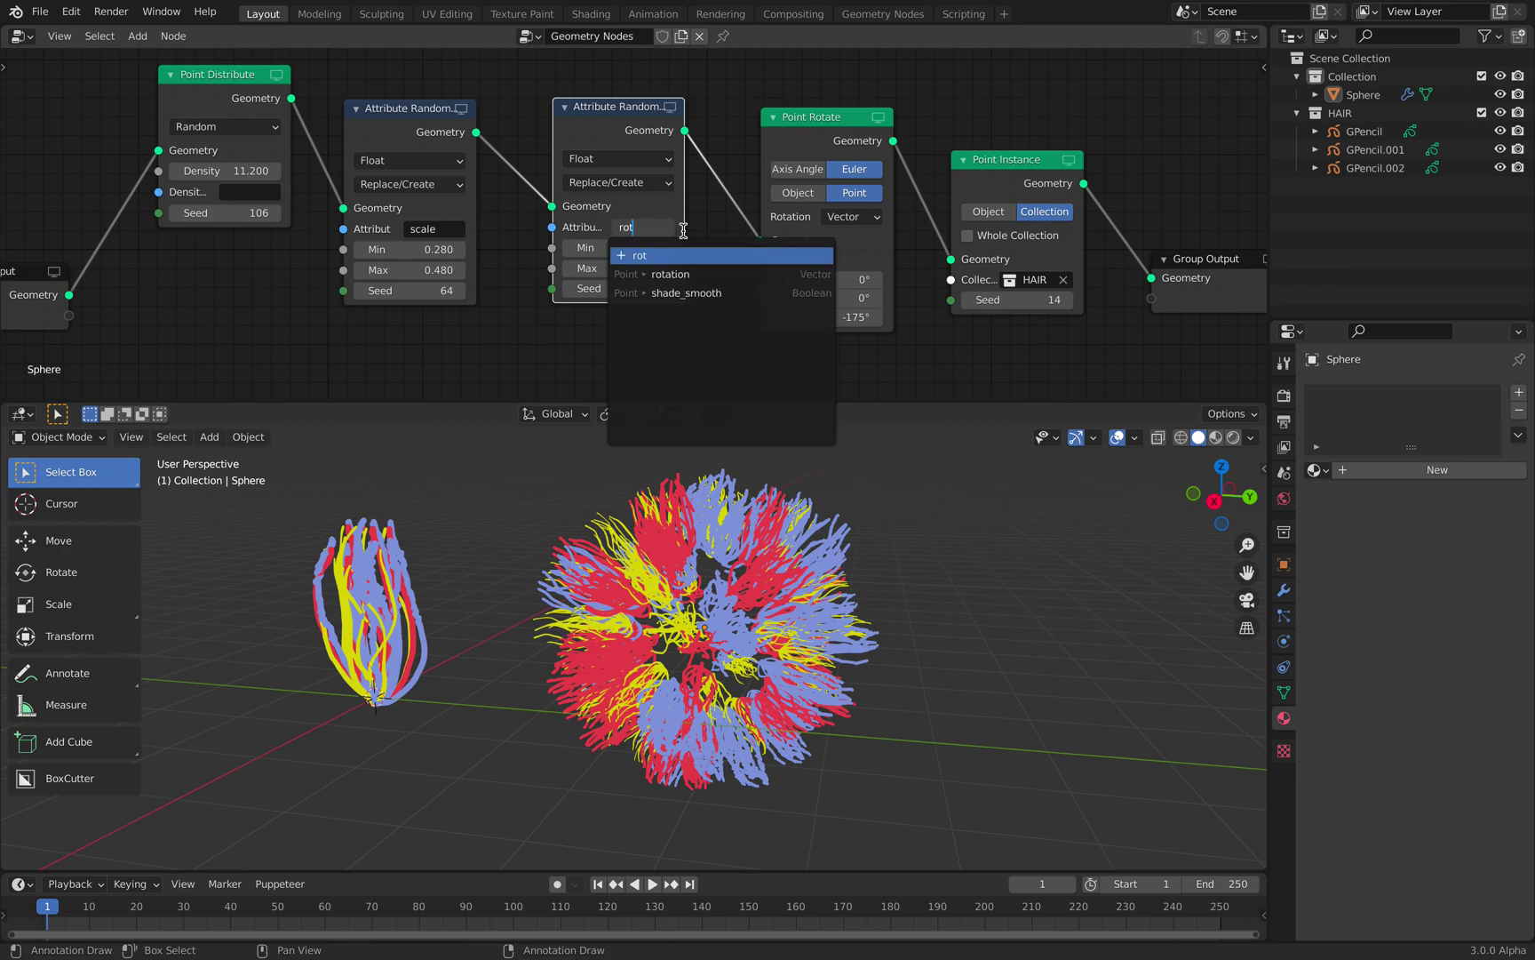
type("ation")
key("Return")
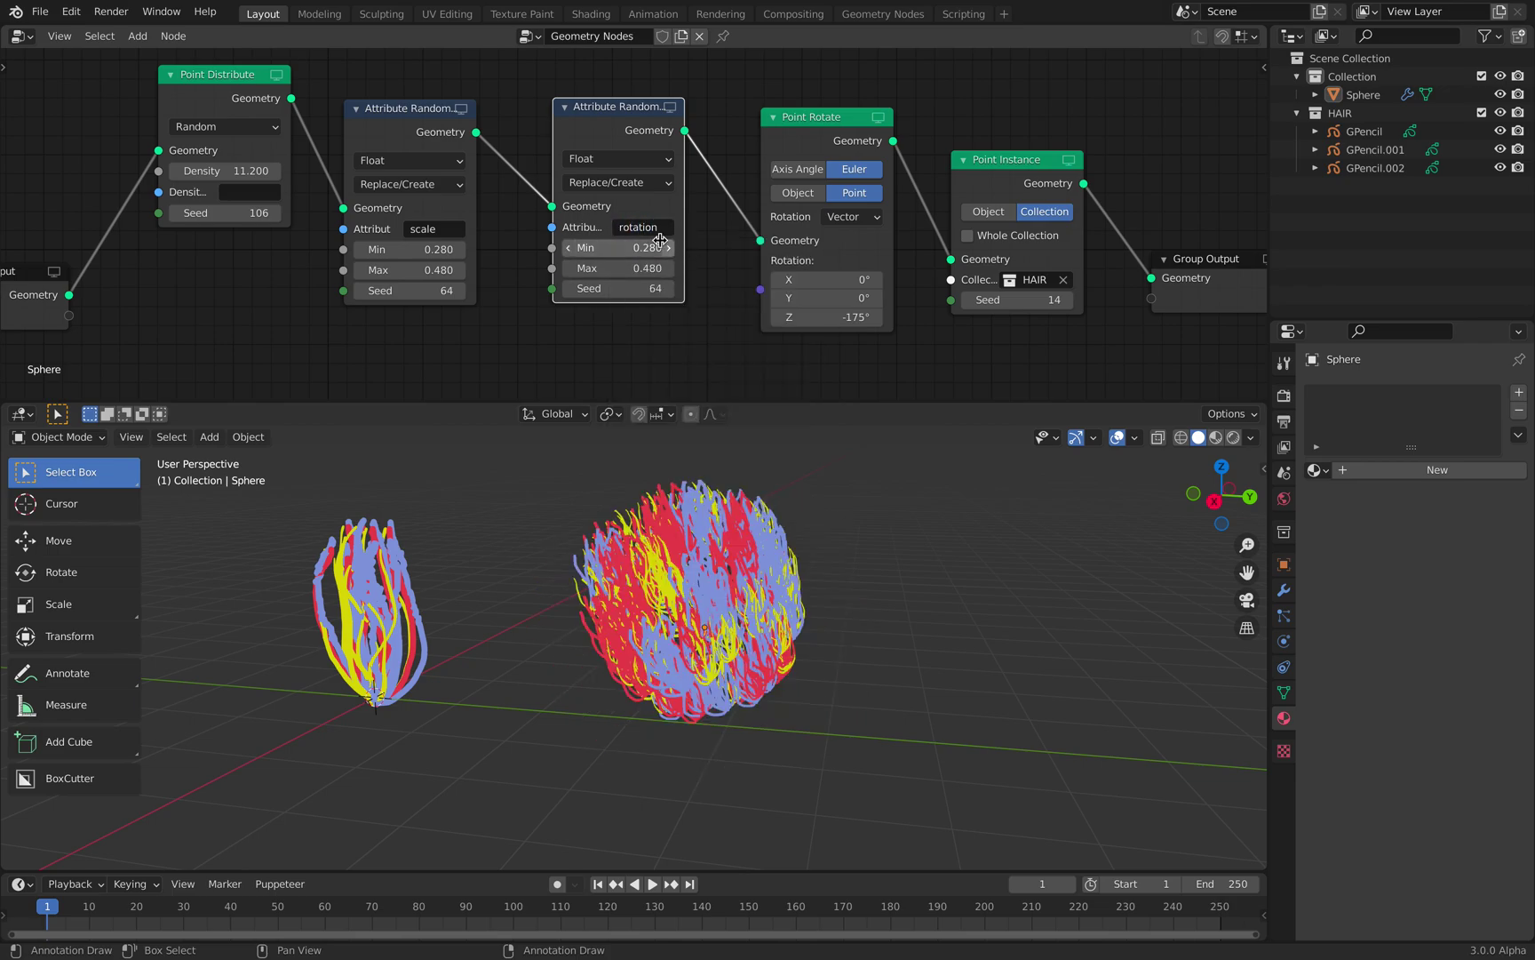
Switch the rotation Attribute Randomize operation to Add and adjust its minimum, with seed 96
left_click(637, 184)
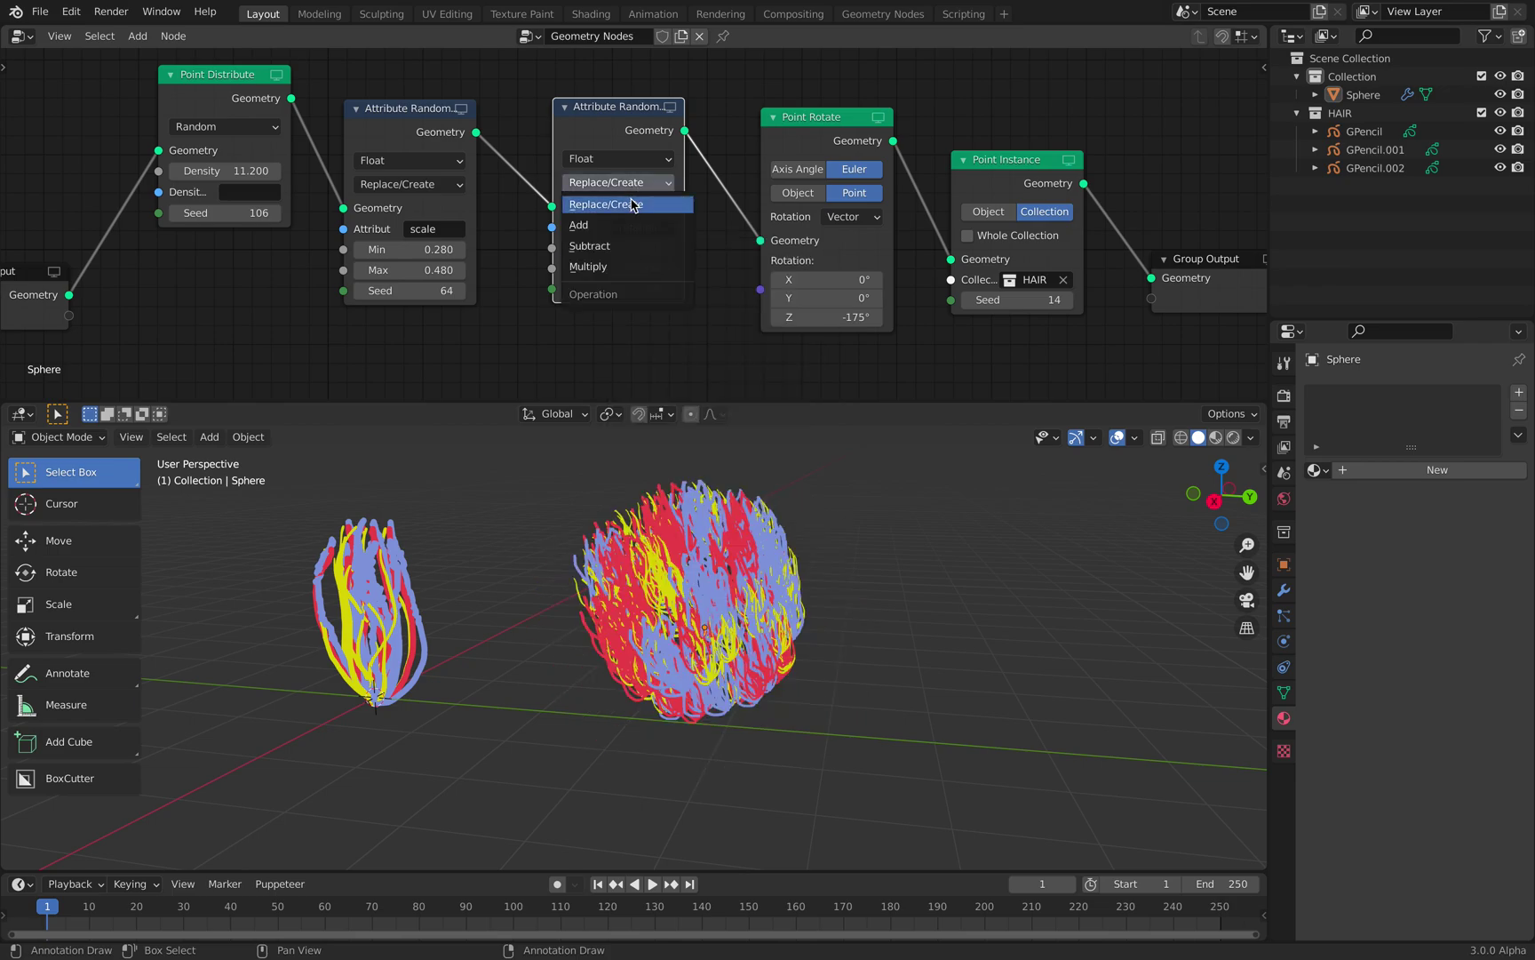
left_click(637, 227)
left_click_drag(636, 242, 471, 248)
left_click_drag(568, 247, 542, 247)
Change the rotation Attribute Randomize node to Vector, with all minimum components at -1.22 and seed 172
left_click(629, 159)
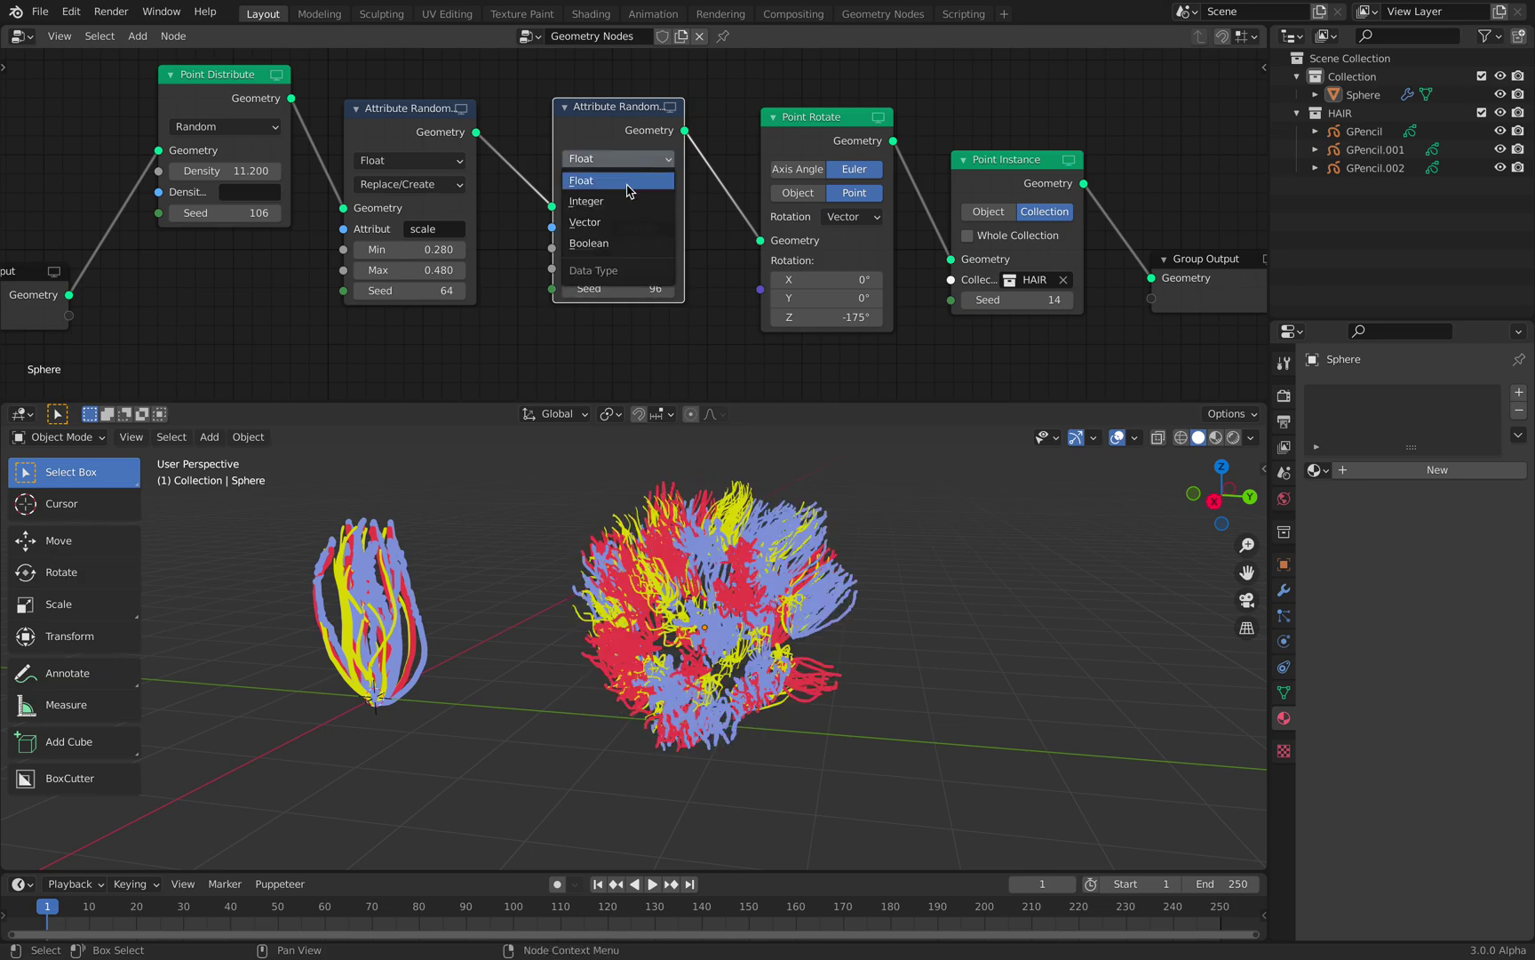
left_click(628, 222)
left_click_drag(617, 270, 508, 304)
middle_click_drag(677, 256, 680, 191)
left_click_drag(634, 334, 702, 333)
Spread out the nodes to leave a wide gap between the rotation Attribute Randomize and Point Rotate
middle_click_drag(809, 251, 645, 289)
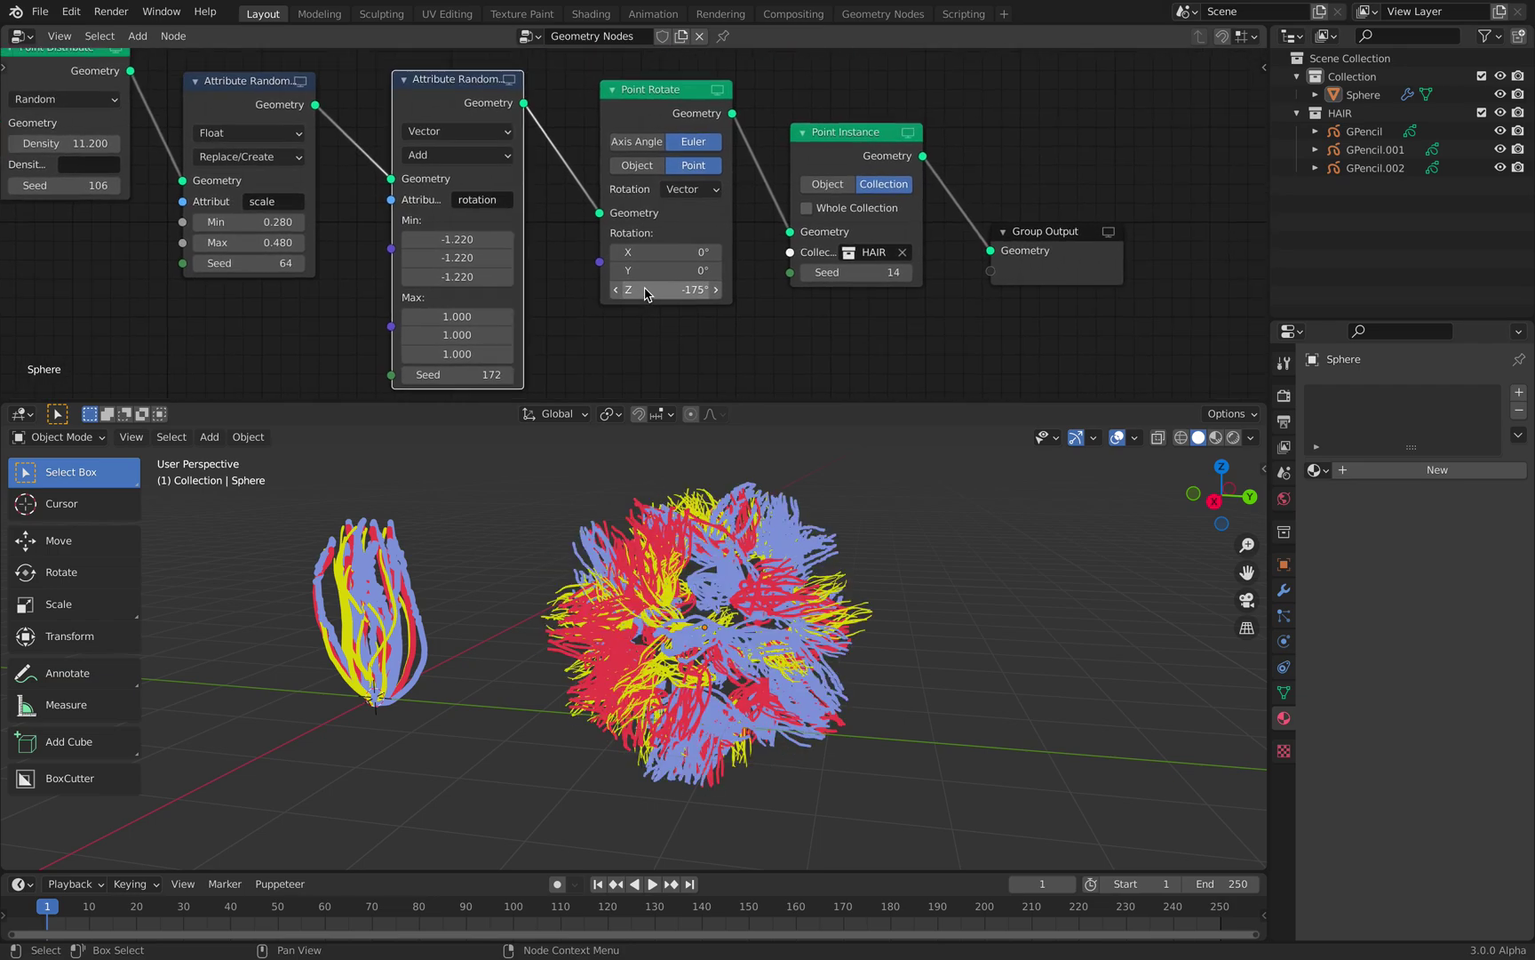
scroll(645, 294, "down", 1)
left_click_drag(806, 155, 915, 169)
scroll(676, 195, "up", 2)
left_click_drag(700, 122, 751, 117)
scroll(757, 142, "up", 2)
middle_click_drag(764, 149, 716, 152)
left_click_drag(713, 121, 751, 123)
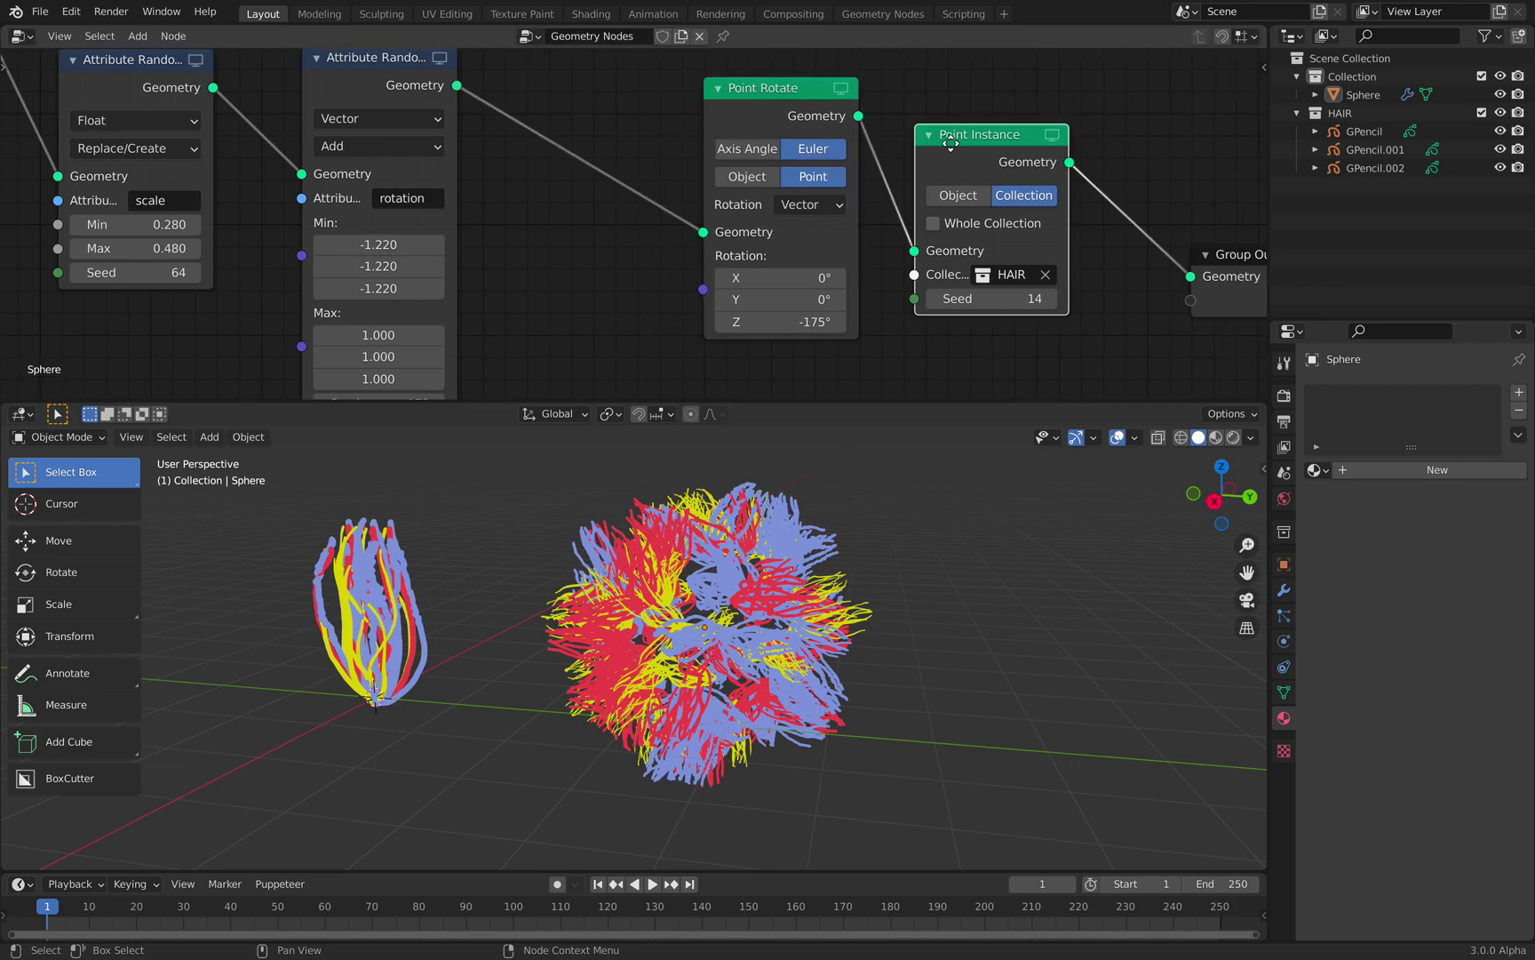
scroll(773, 143, "down", 1)
left_click_drag(453, 122, 431, 108)
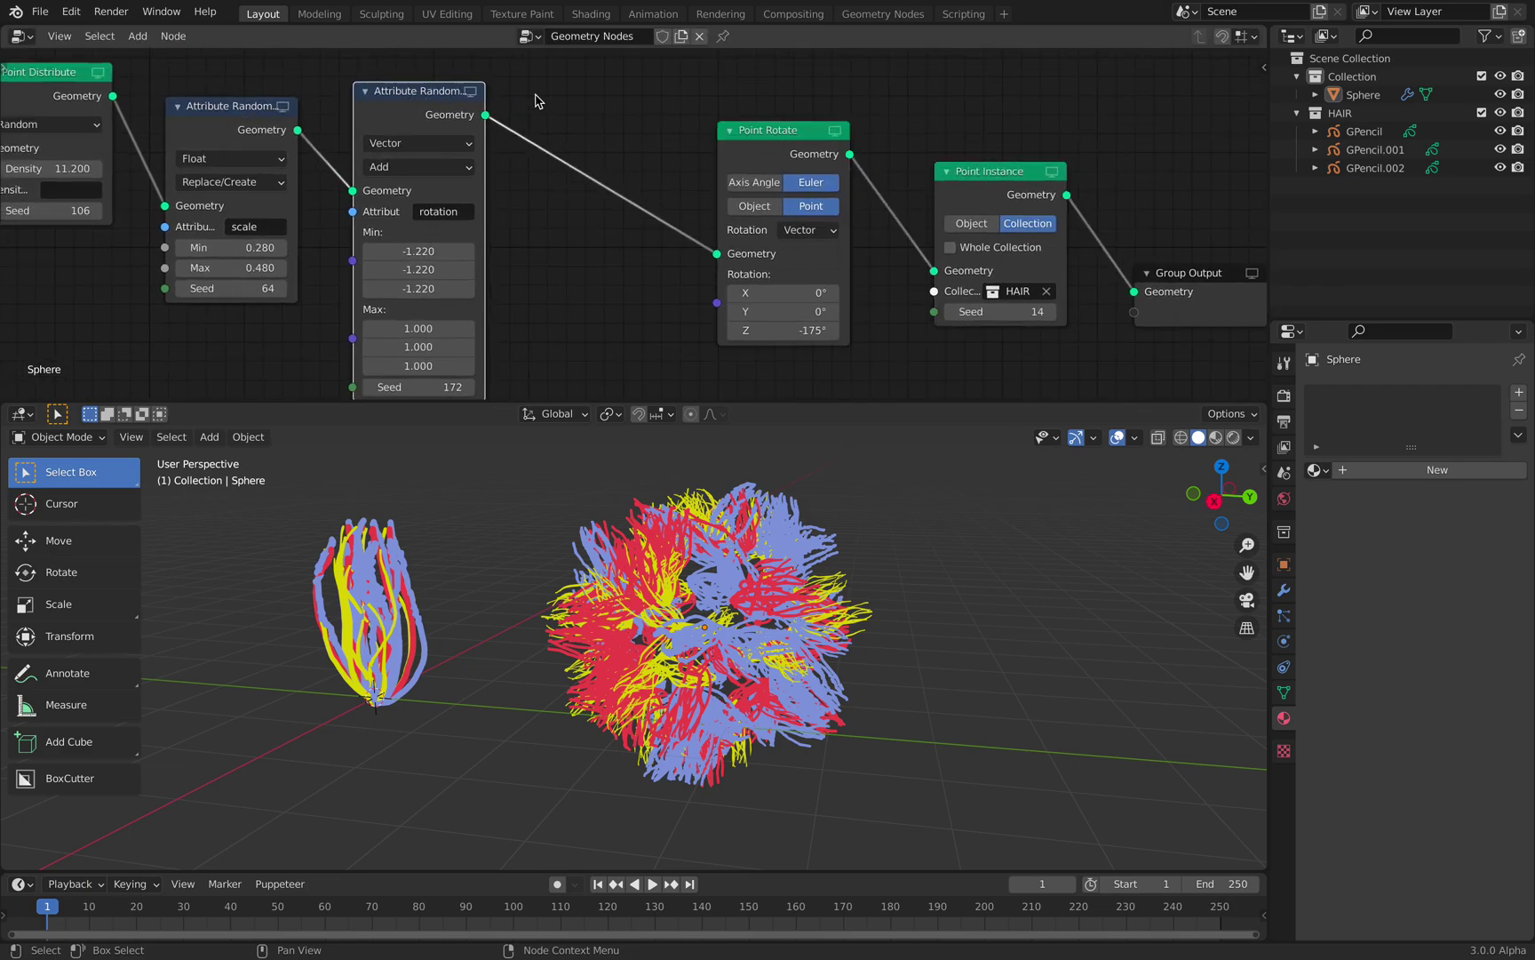
Insert a new Attribute Randomize node between the rotation randomizer and Point Rotate
key("shift+a")
type("attribute r")
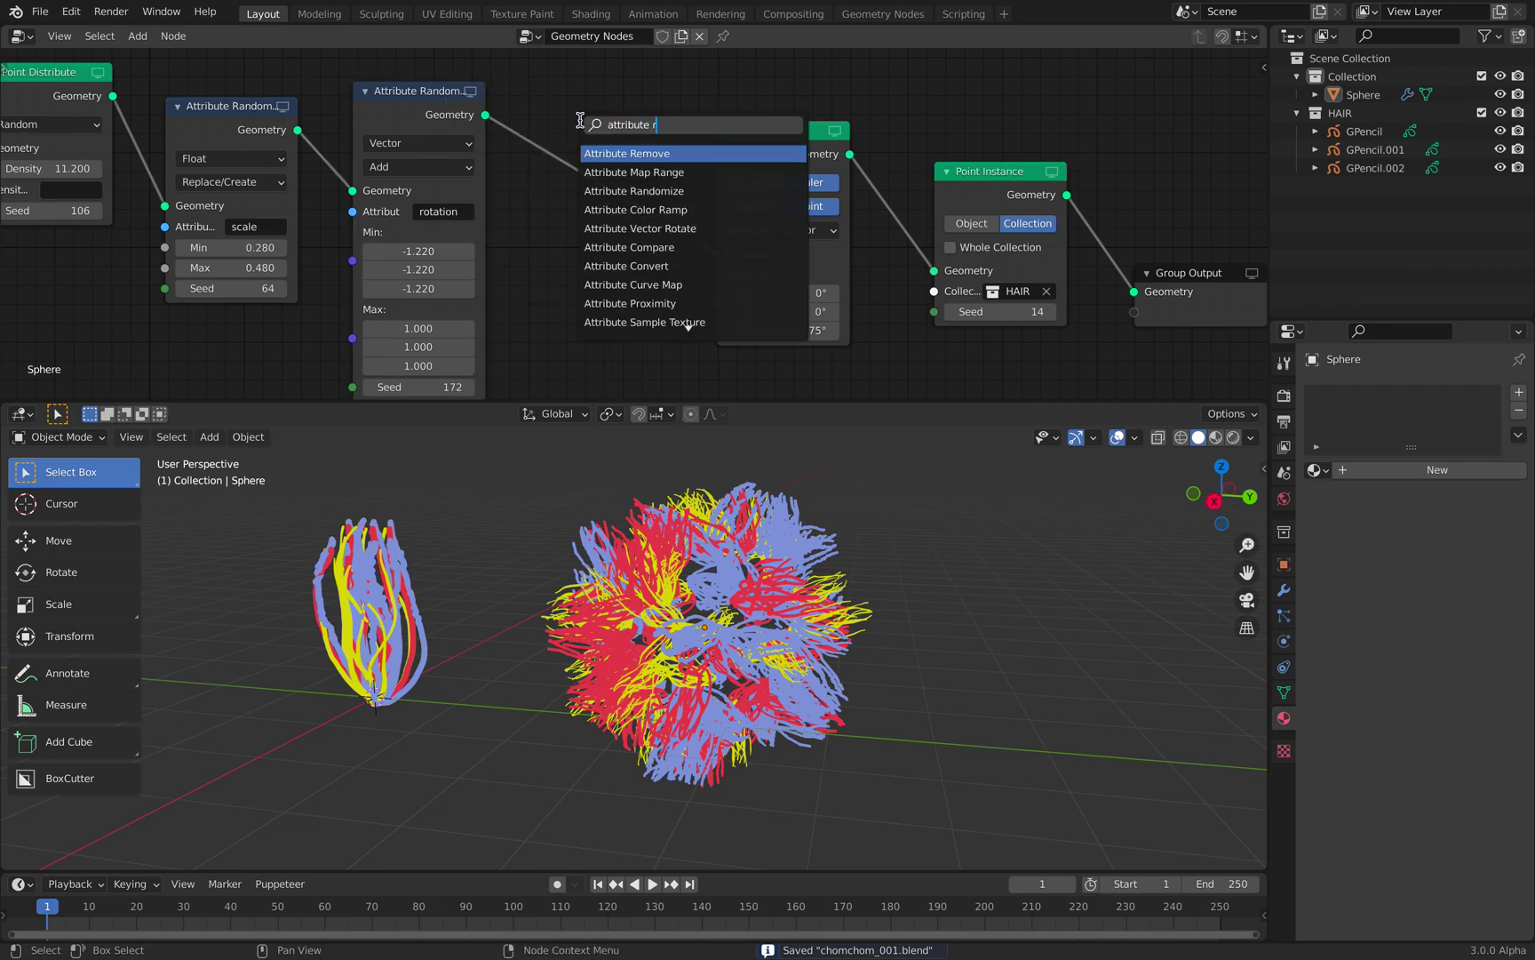
type("an")
left_click(634, 171)
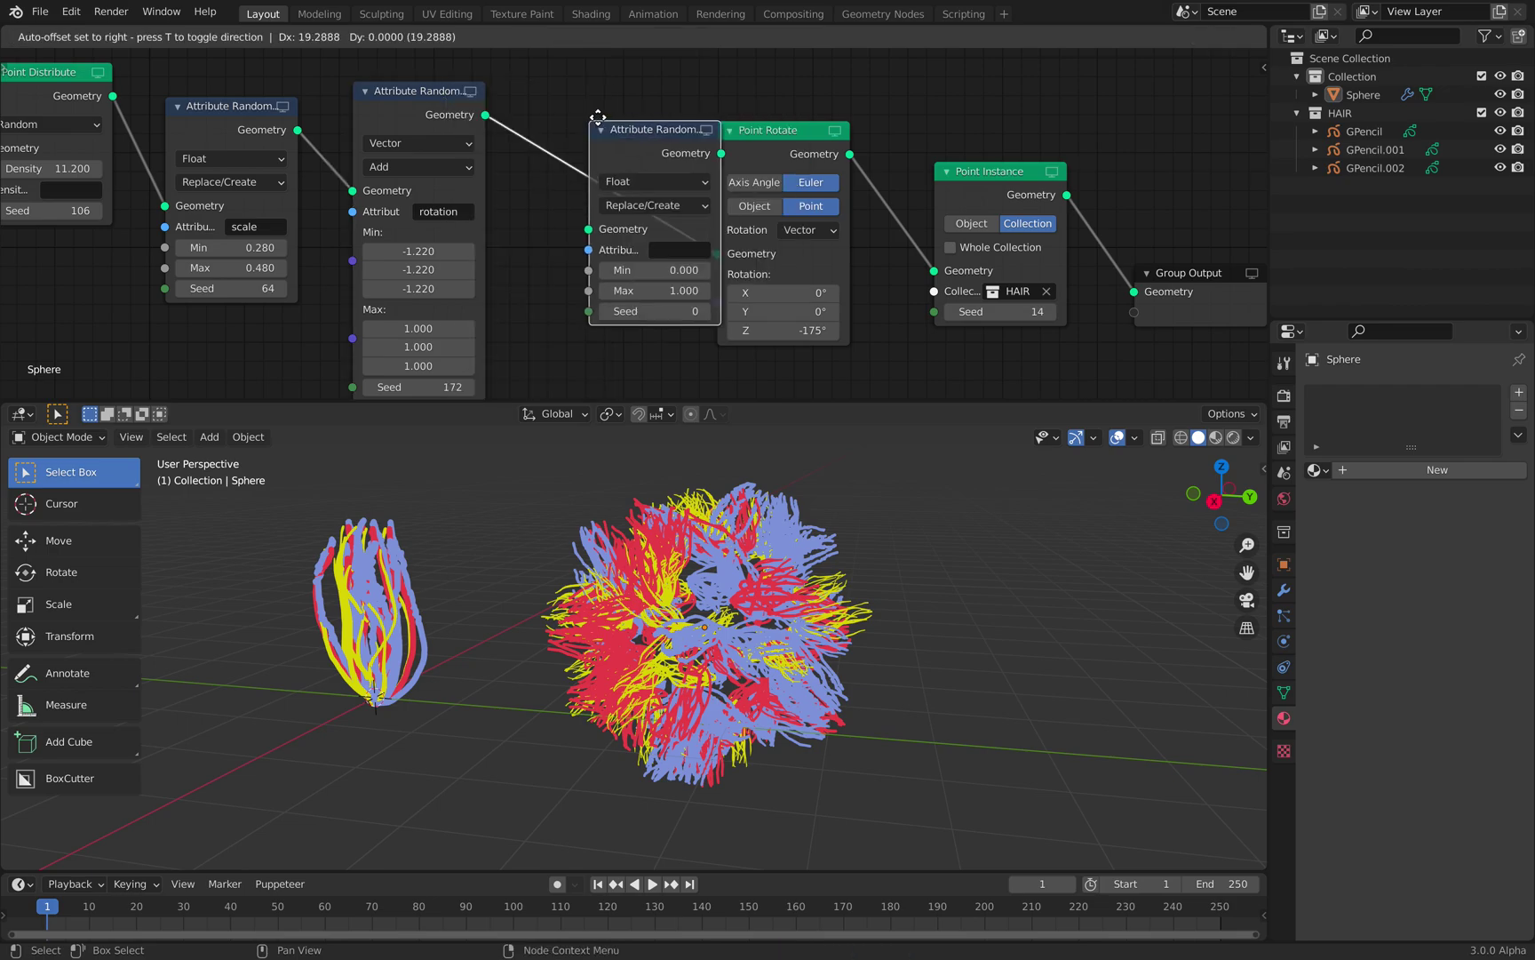
left_click(657, 243)
Name the new Attribute Randomize node's attribute randRotZ
left_click(657, 243)
type("ran")
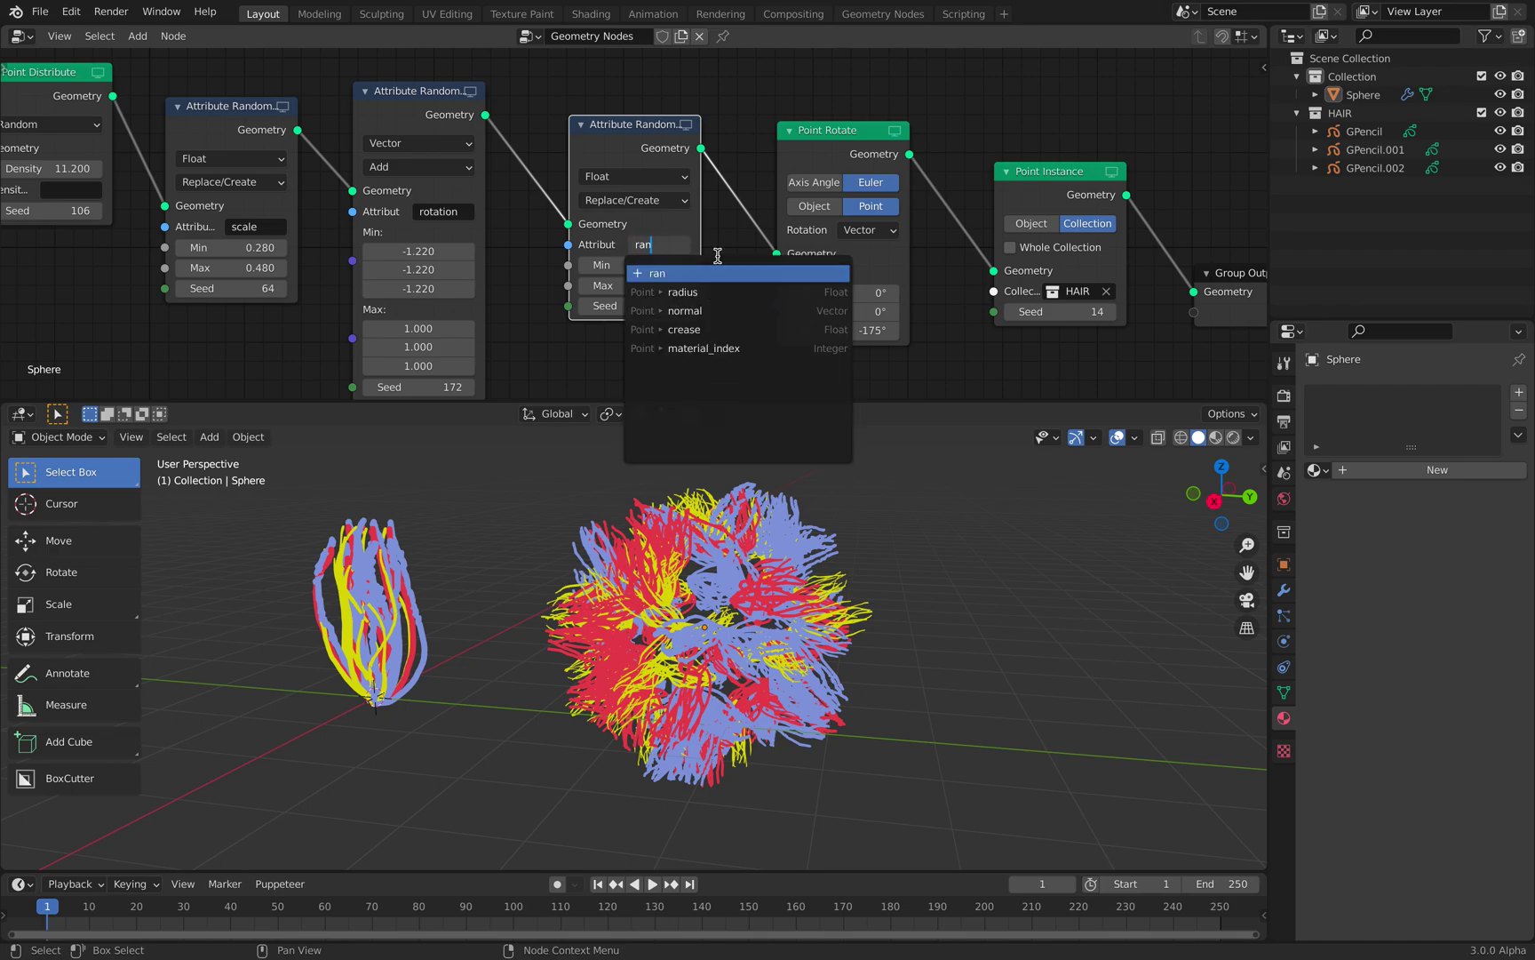
type("dRotZ")
key("Return")
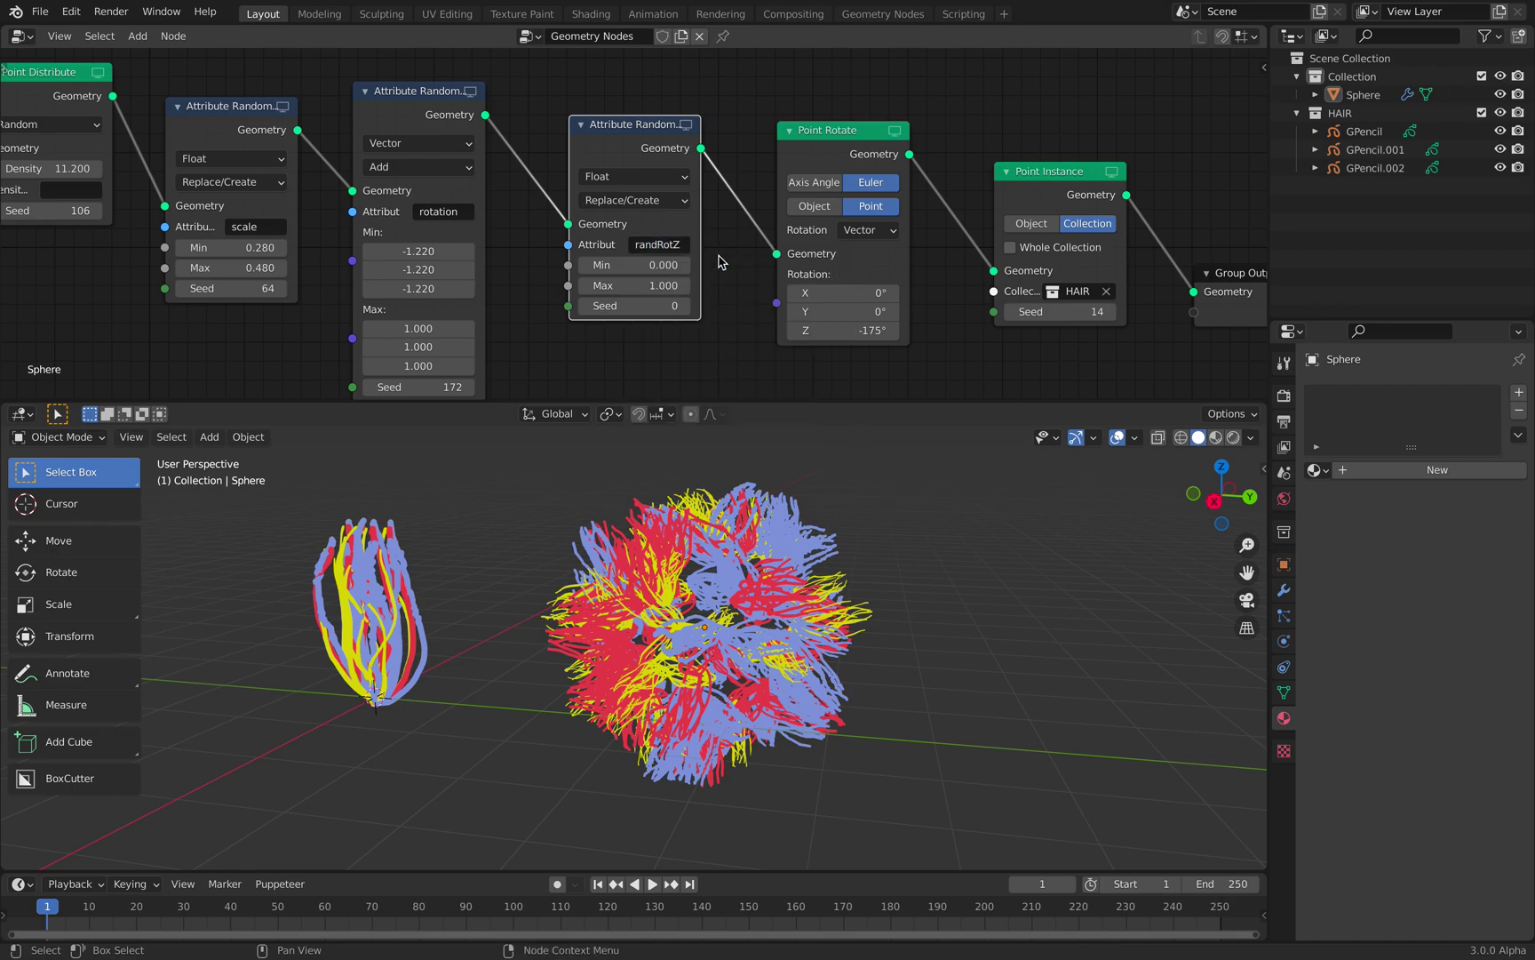
Set the randRotZ node's data type to Vector and its minimum values to 0
scroll(671, 236, "up", 1)
left_click(653, 171)
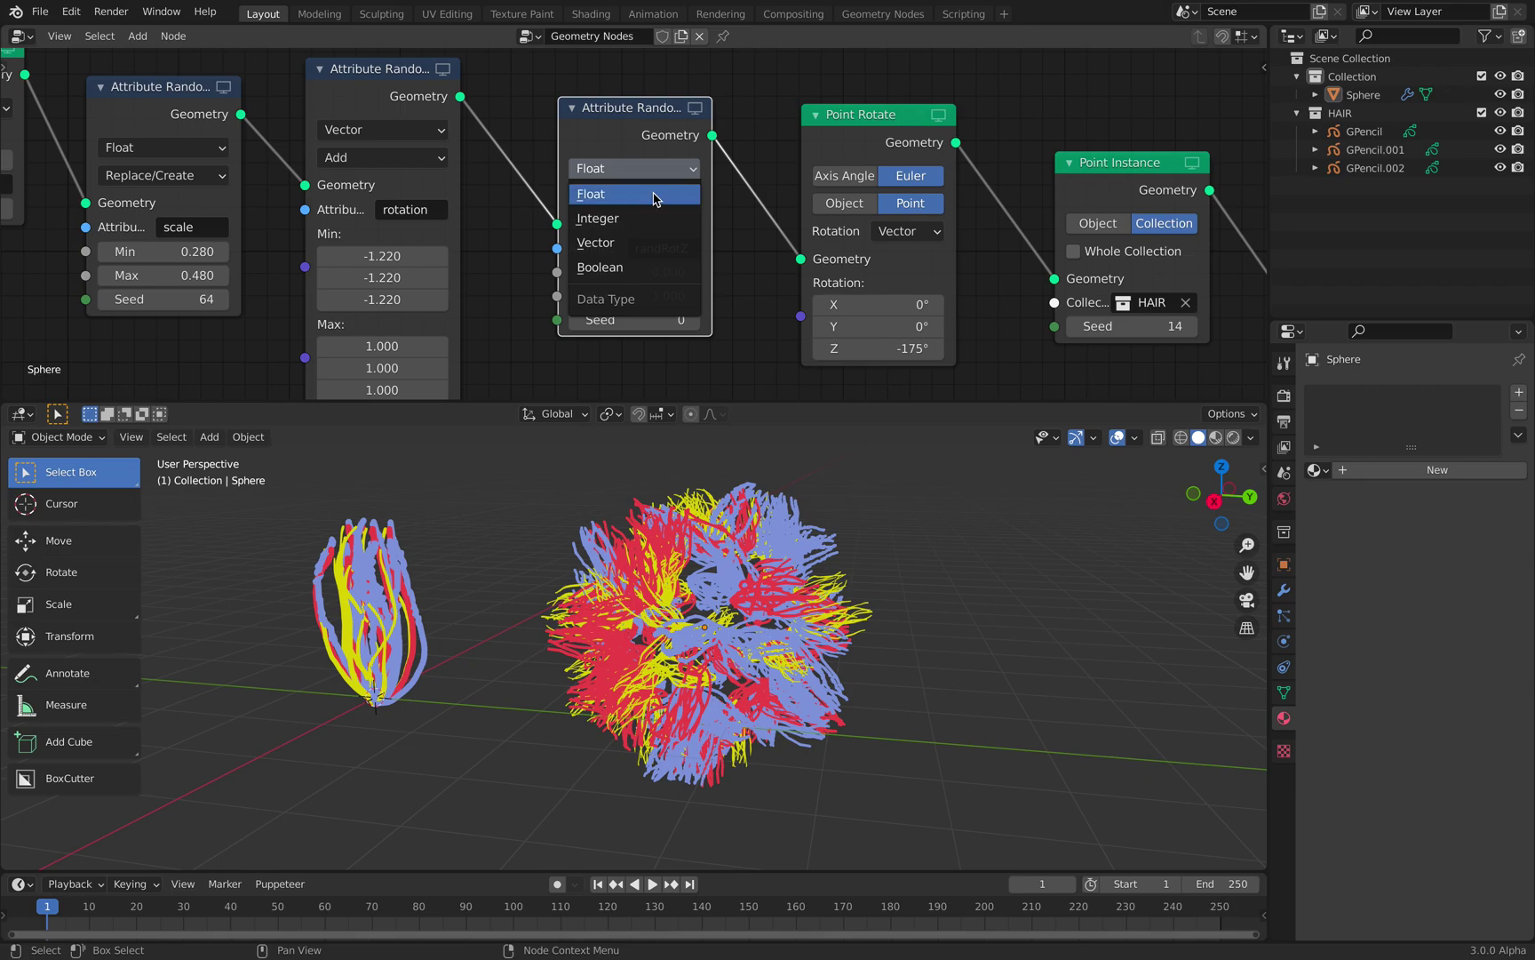
left_click(651, 243)
scroll(657, 257, "down", 2, "shift")
mouse_move(657, 257)
left_mouse_down()
mouse_move(634, 212)
mouse_move(661, 256)
left_mouse_up()
type("-0.4")
key("Return")
left_click(738, 221)
type("0")
key("Return")
Switch Point Rotate's rotation input to Attribute and use randRotZ as the rotation attribute
scroll(742, 241, "down", 2)
middle_click_drag(736, 235, 721, 236)
left_click(859, 164)
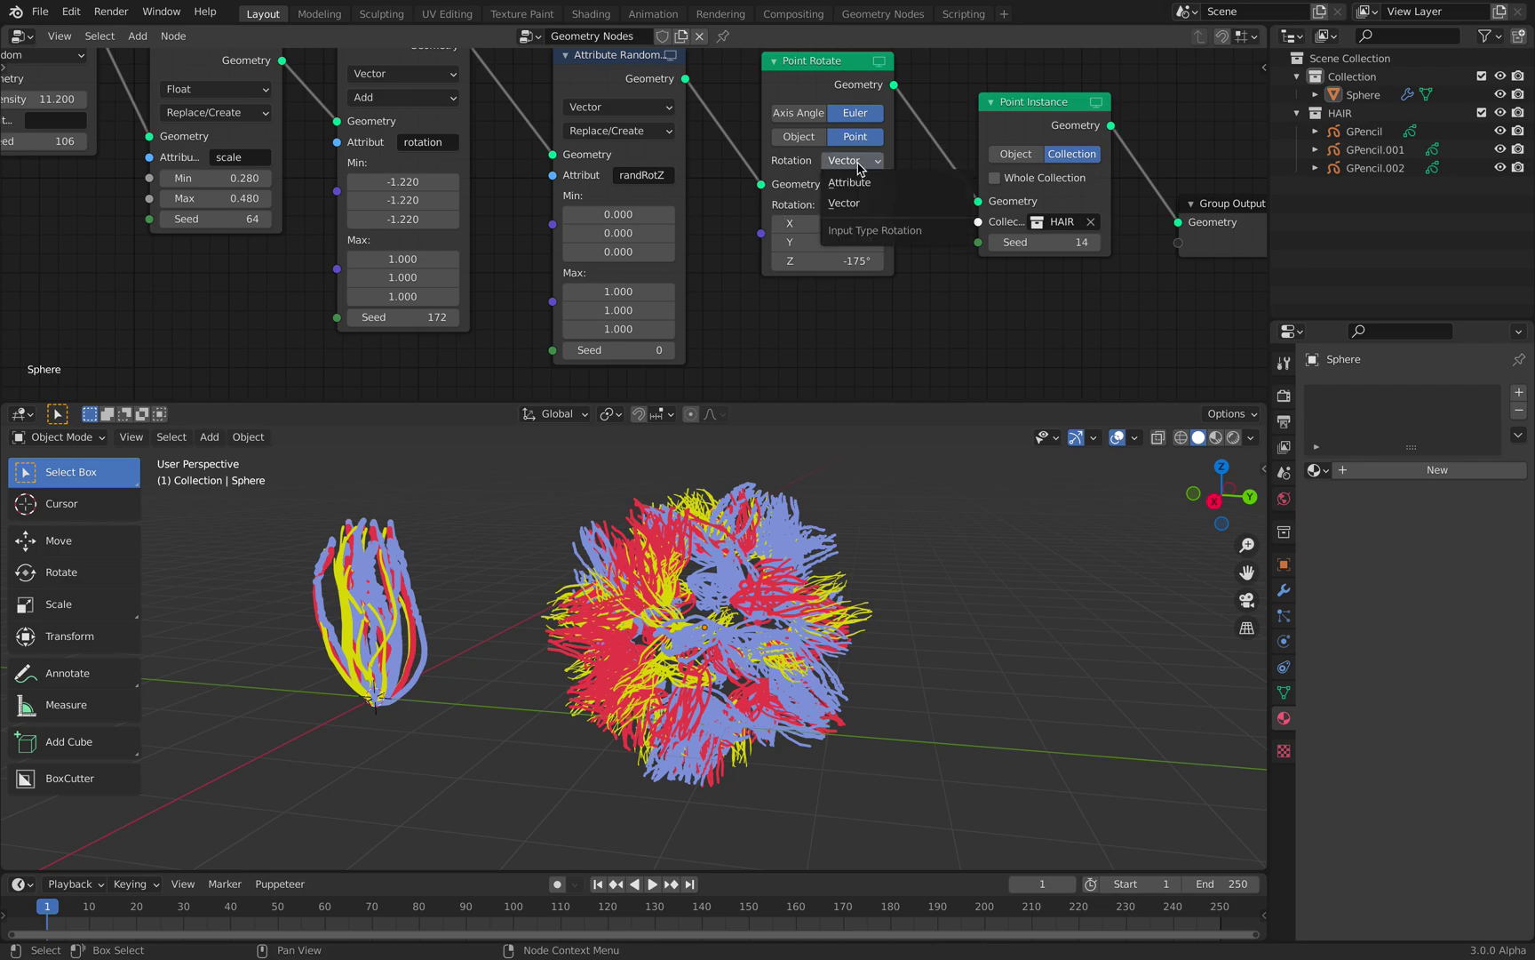
left_click(858, 182)
middle_click_drag(935, 194, 937, 221)
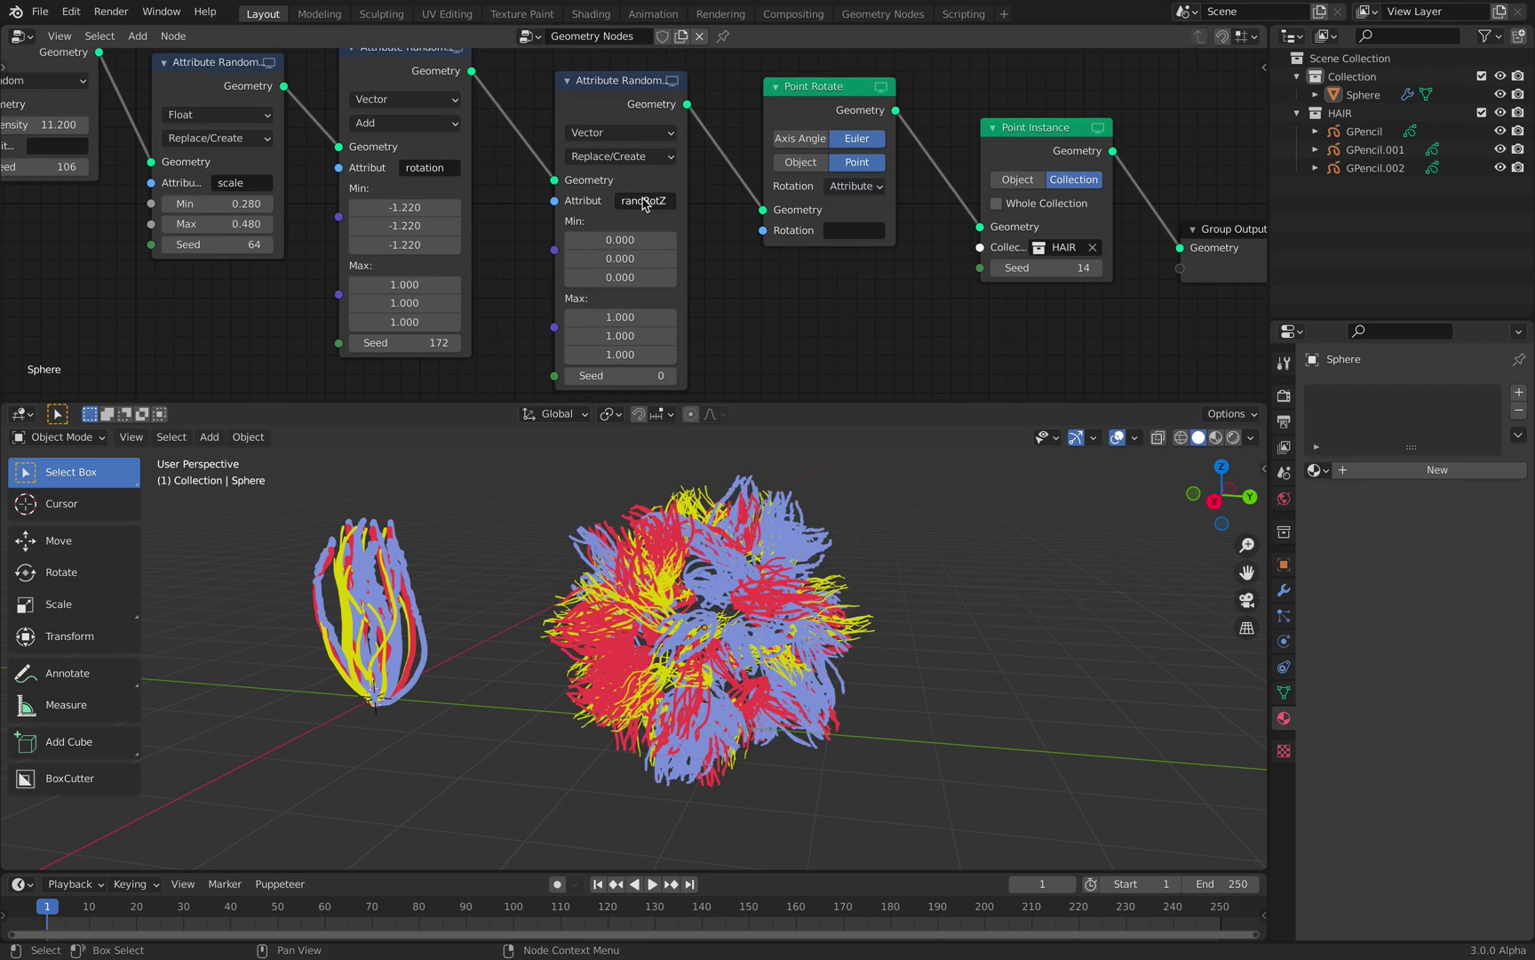
type("randRotZ")
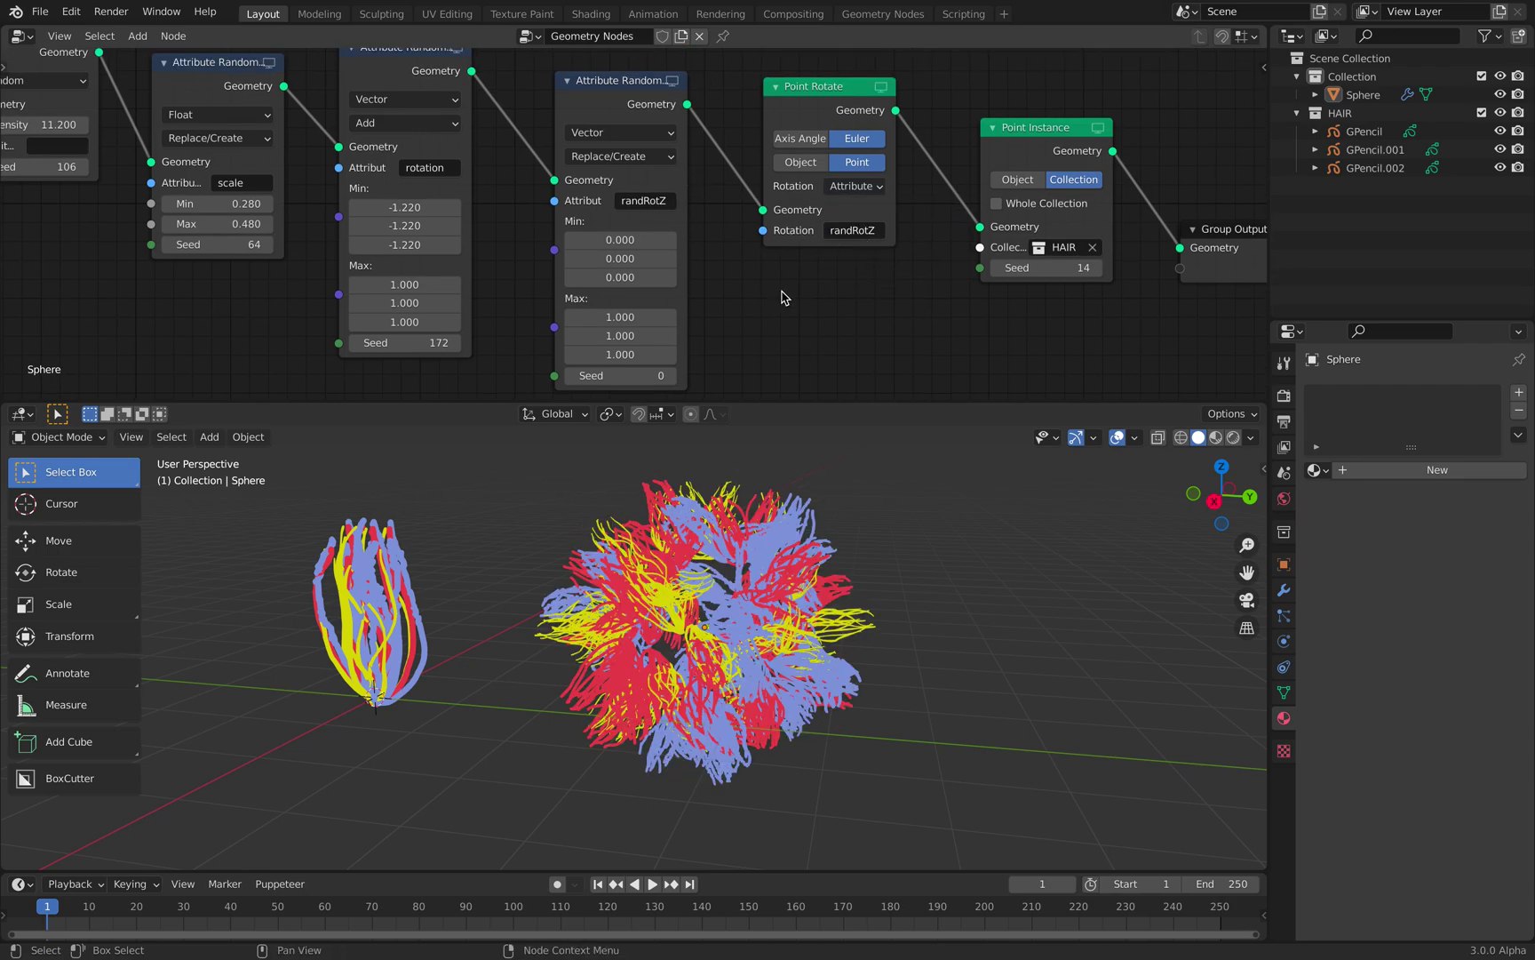
Restrict randRotZ to Z with maximum X and Y 0, minimum Z -6, maximum Z 18 and seed 60, and save the file
left_click_drag(627, 318, 627, 336)
type("0")
key("Return")
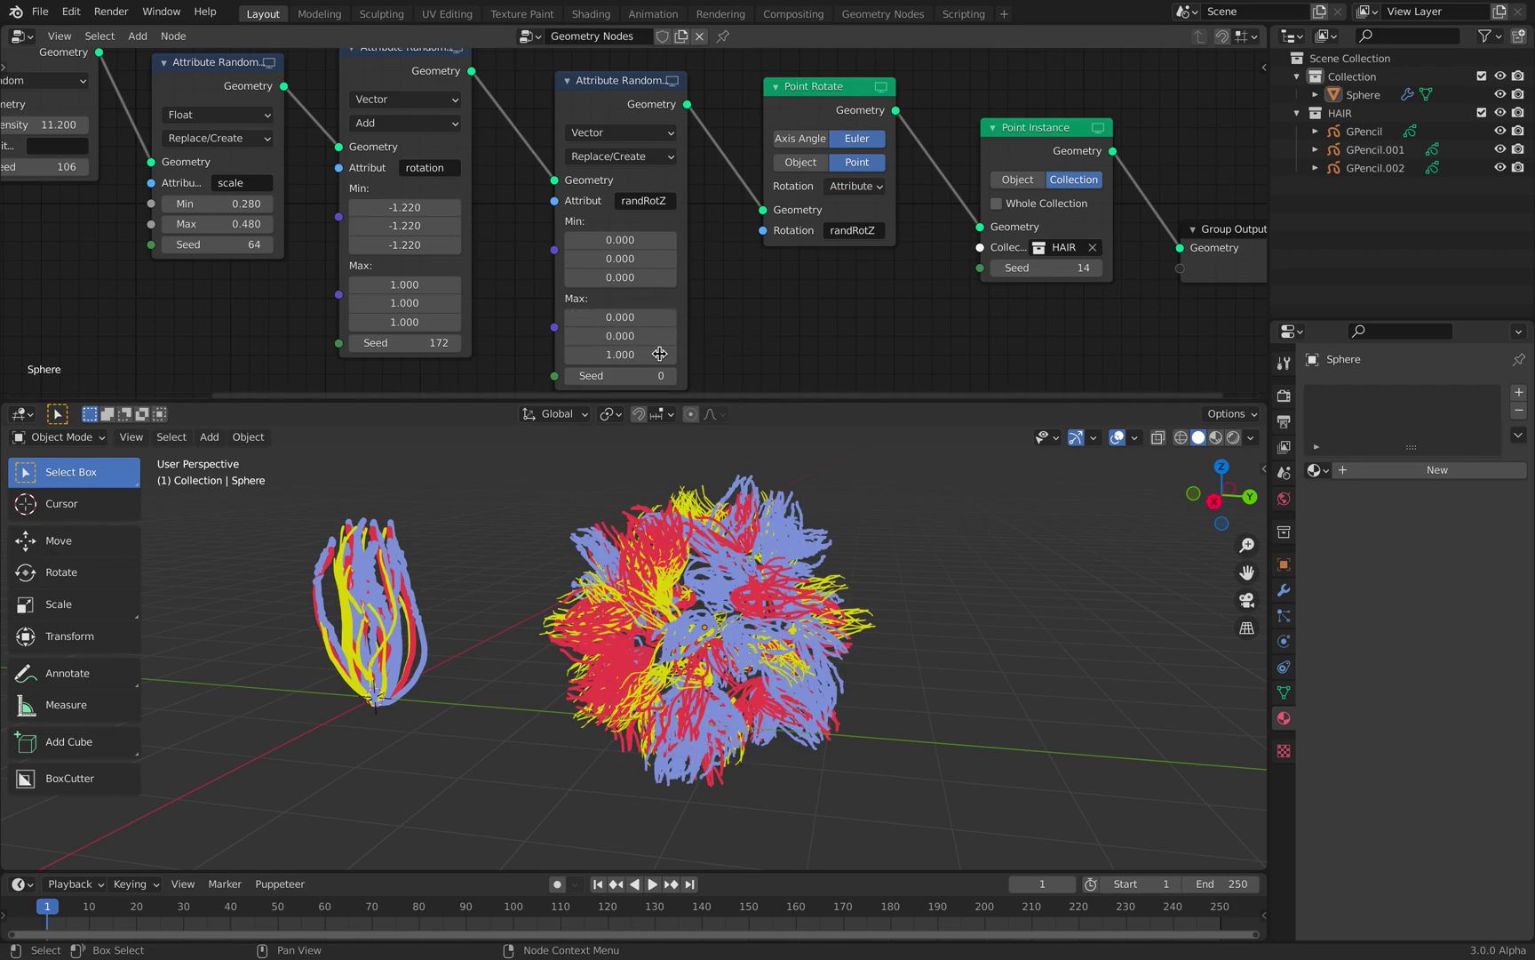
left_click_drag(620, 277, 581, 277)
left_click_drag(620, 354, 686, 376)
scroll(785, 343, "down", 1)
middle_click_drag(738, 575, 781, 533)
key("ctrl+s")
Set the rotation Attribute Randomize minimum to -0.4, maximum to 0.68 on all axes and seed to 242, and save the file
left_click_drag(466, 326, 492, 326)
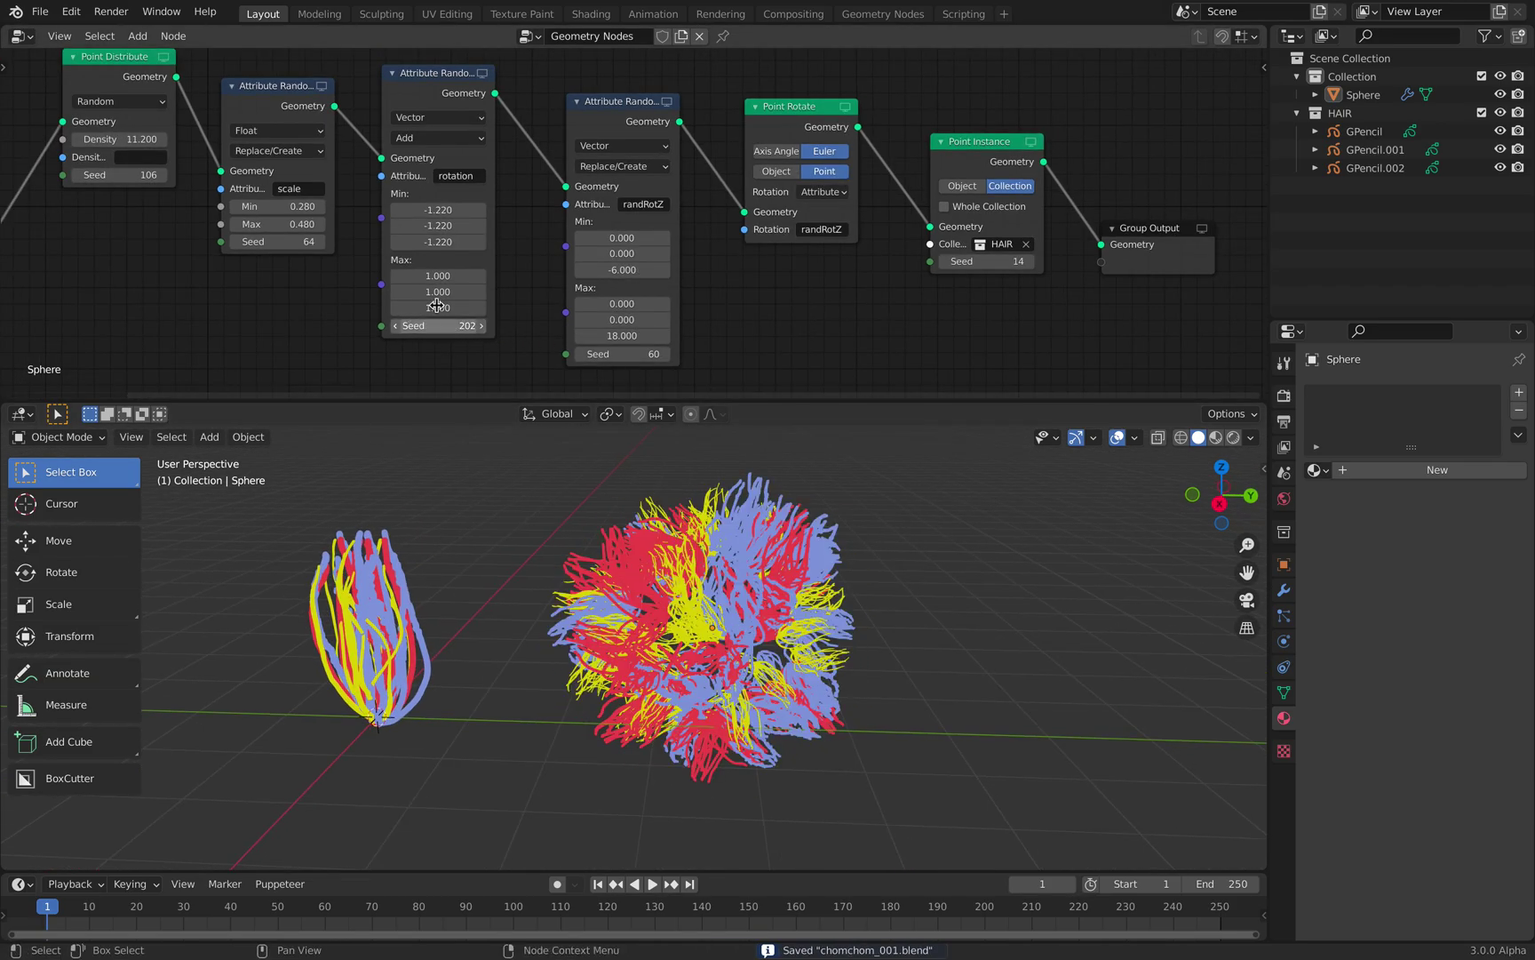
scroll(437, 302, "up", 3)
left_click_drag(445, 254, 407, 293)
left_click_drag(425, 169, 489, 169)
left_click_drag(445, 315, 481, 315)
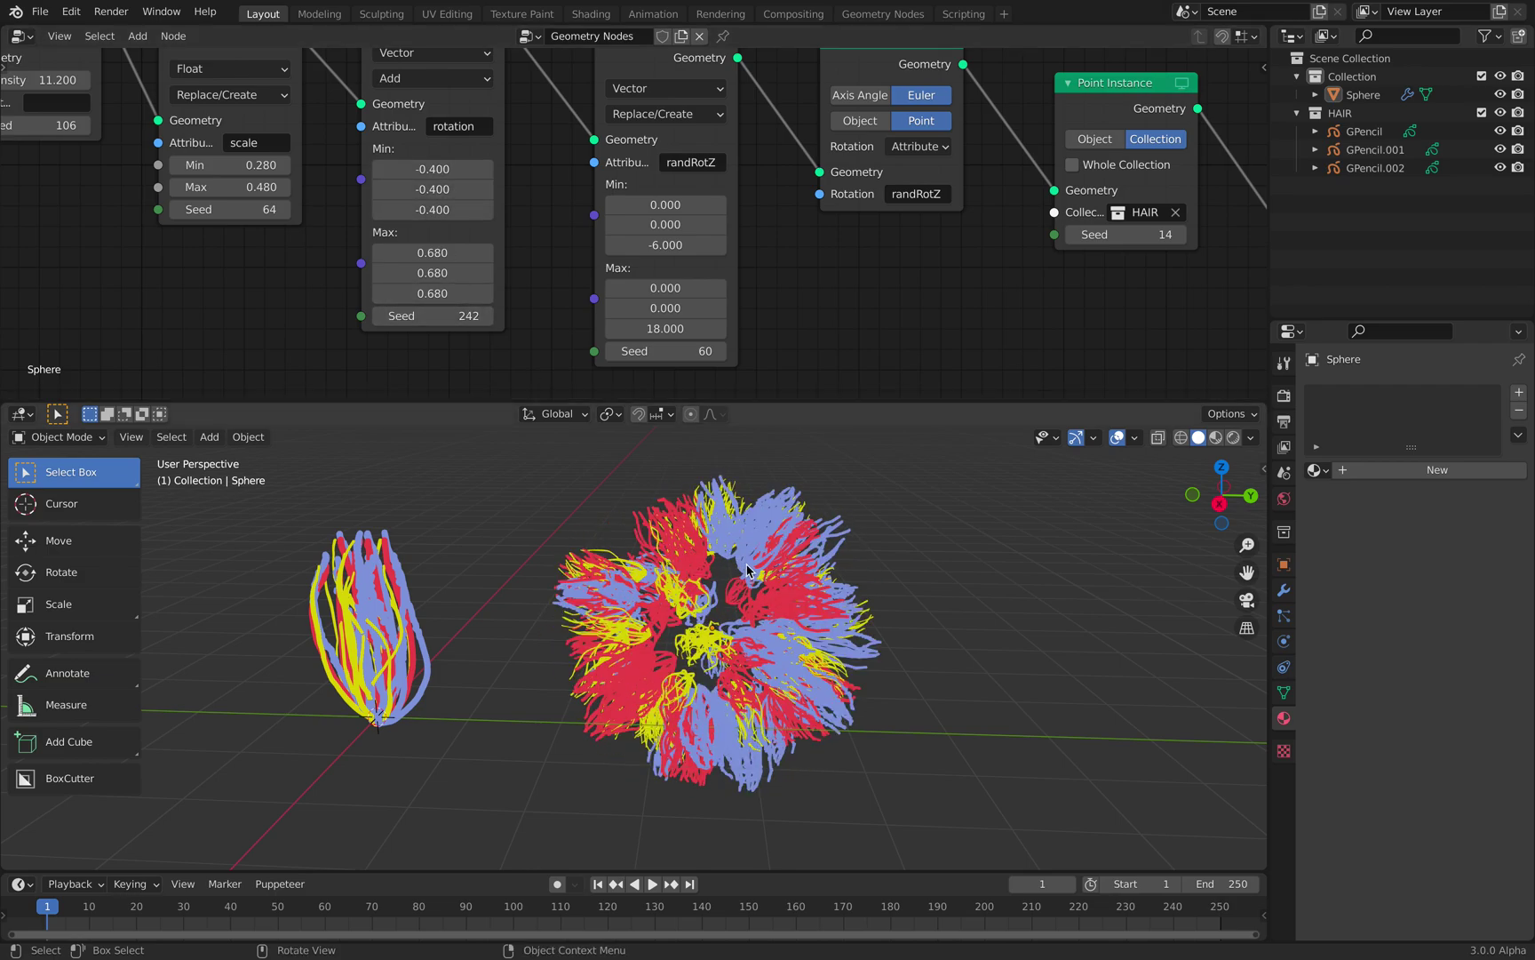
middle_click_drag(746, 569, 753, 542)
scroll(462, 232, "down", 2)
middle_click_drag(433, 194, 736, 280)
key("ctrl+s")
scroll(488, 194, "up", 1)
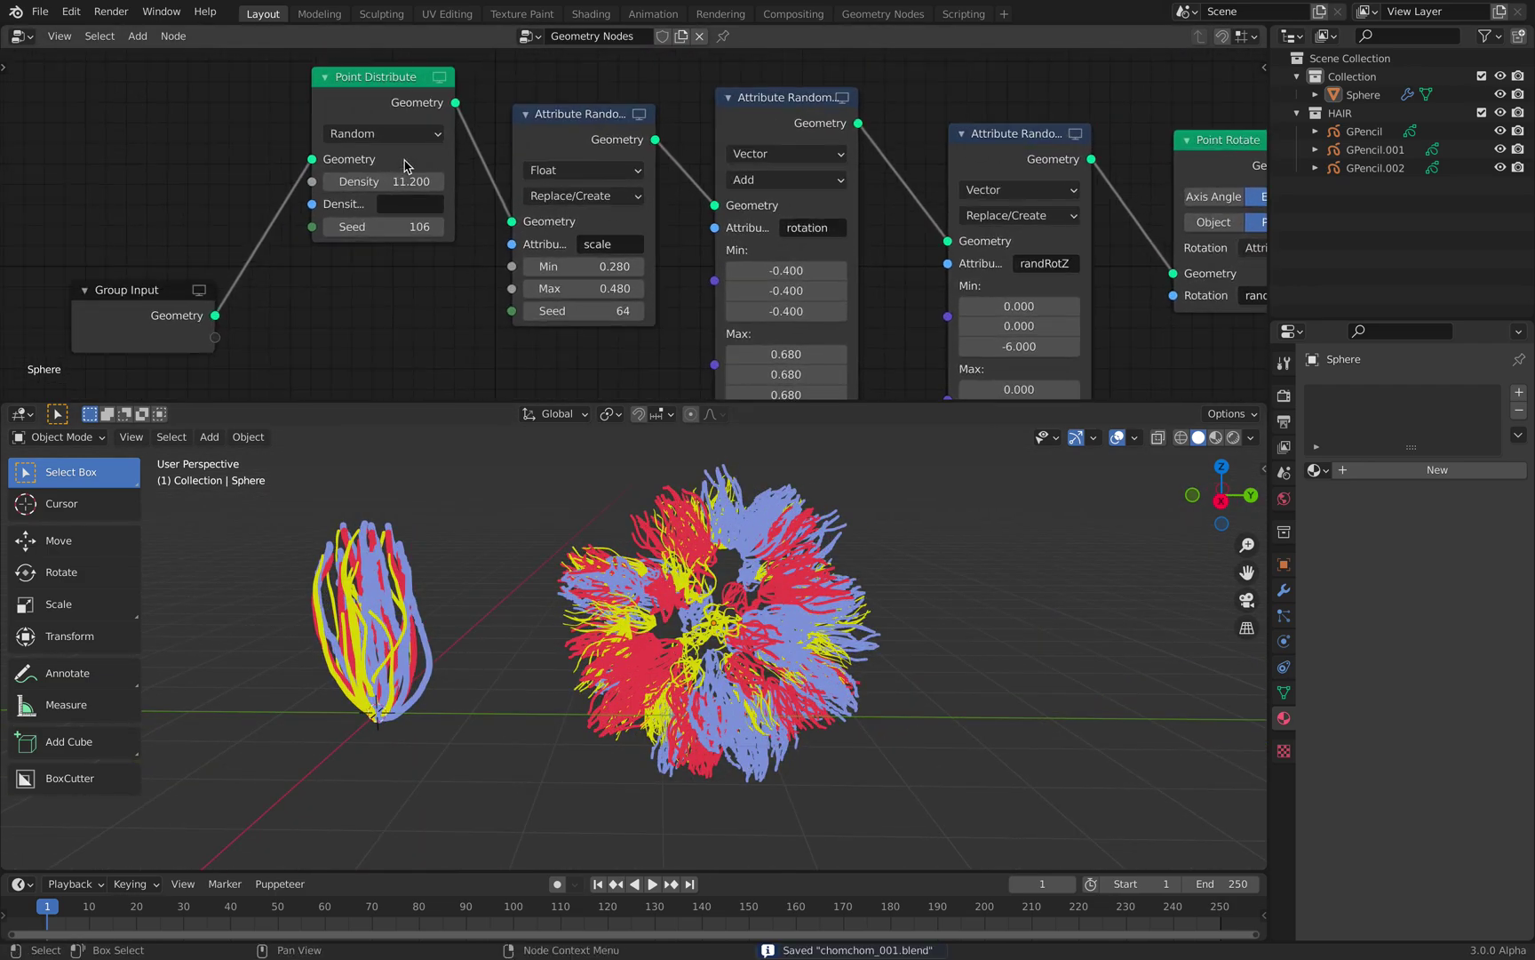
Keep the Point Distribute method at Random and set its density to 17.4
left_click(382, 134)
left_click(352, 157)
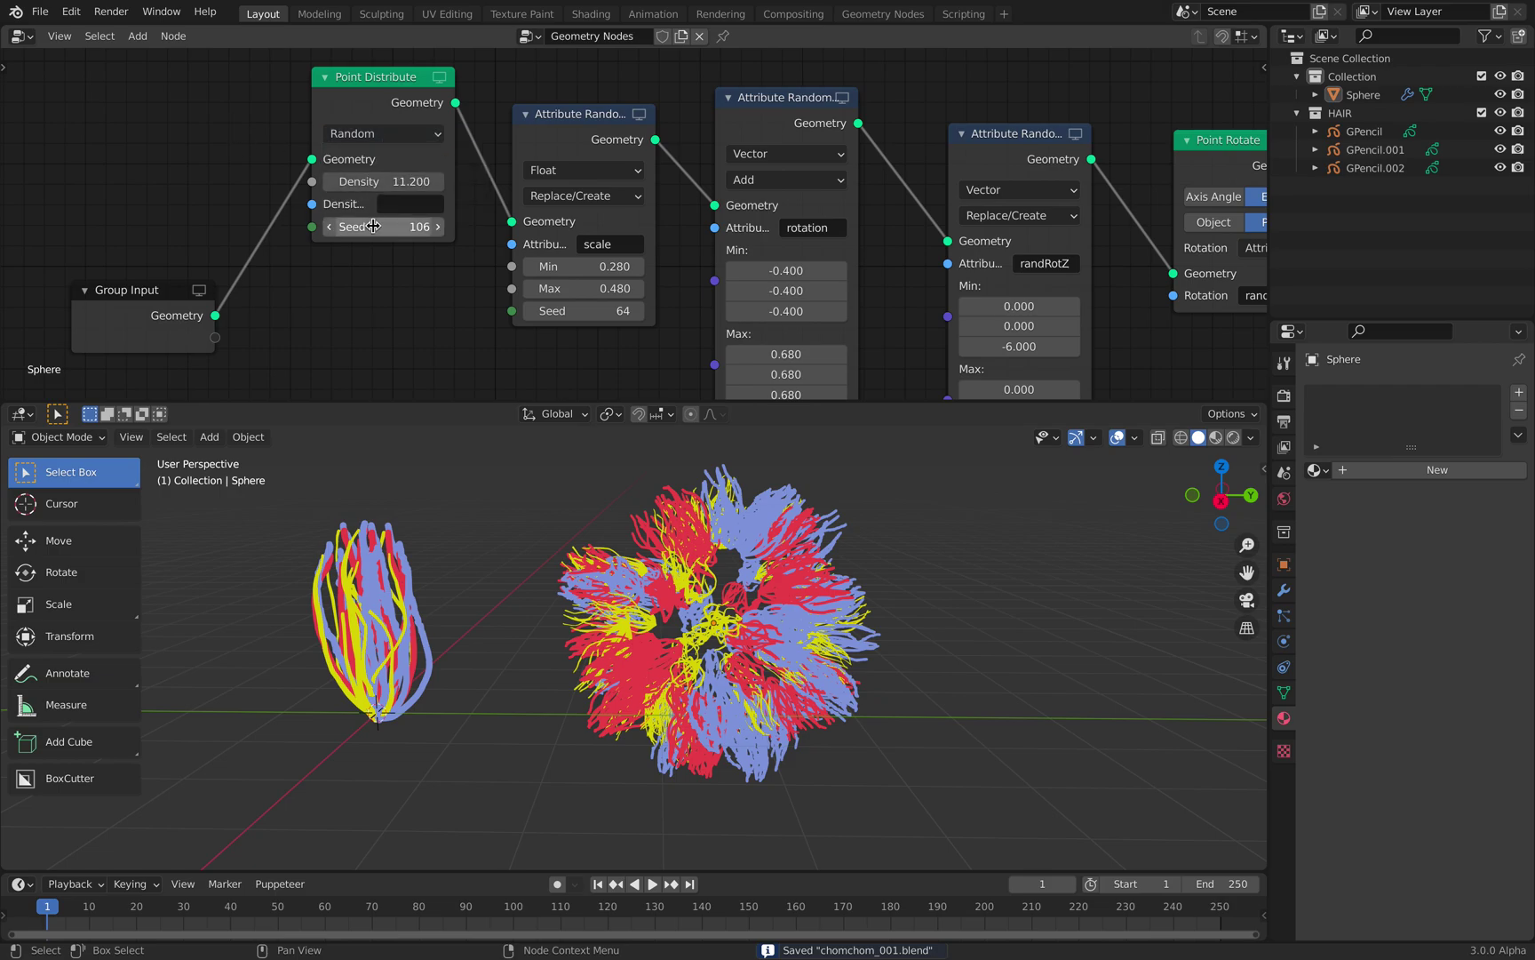
left_click_drag(382, 181, 451, 181)
scroll(932, 668, "down", 1)
middle_click_drag(932, 668, 868, 664)
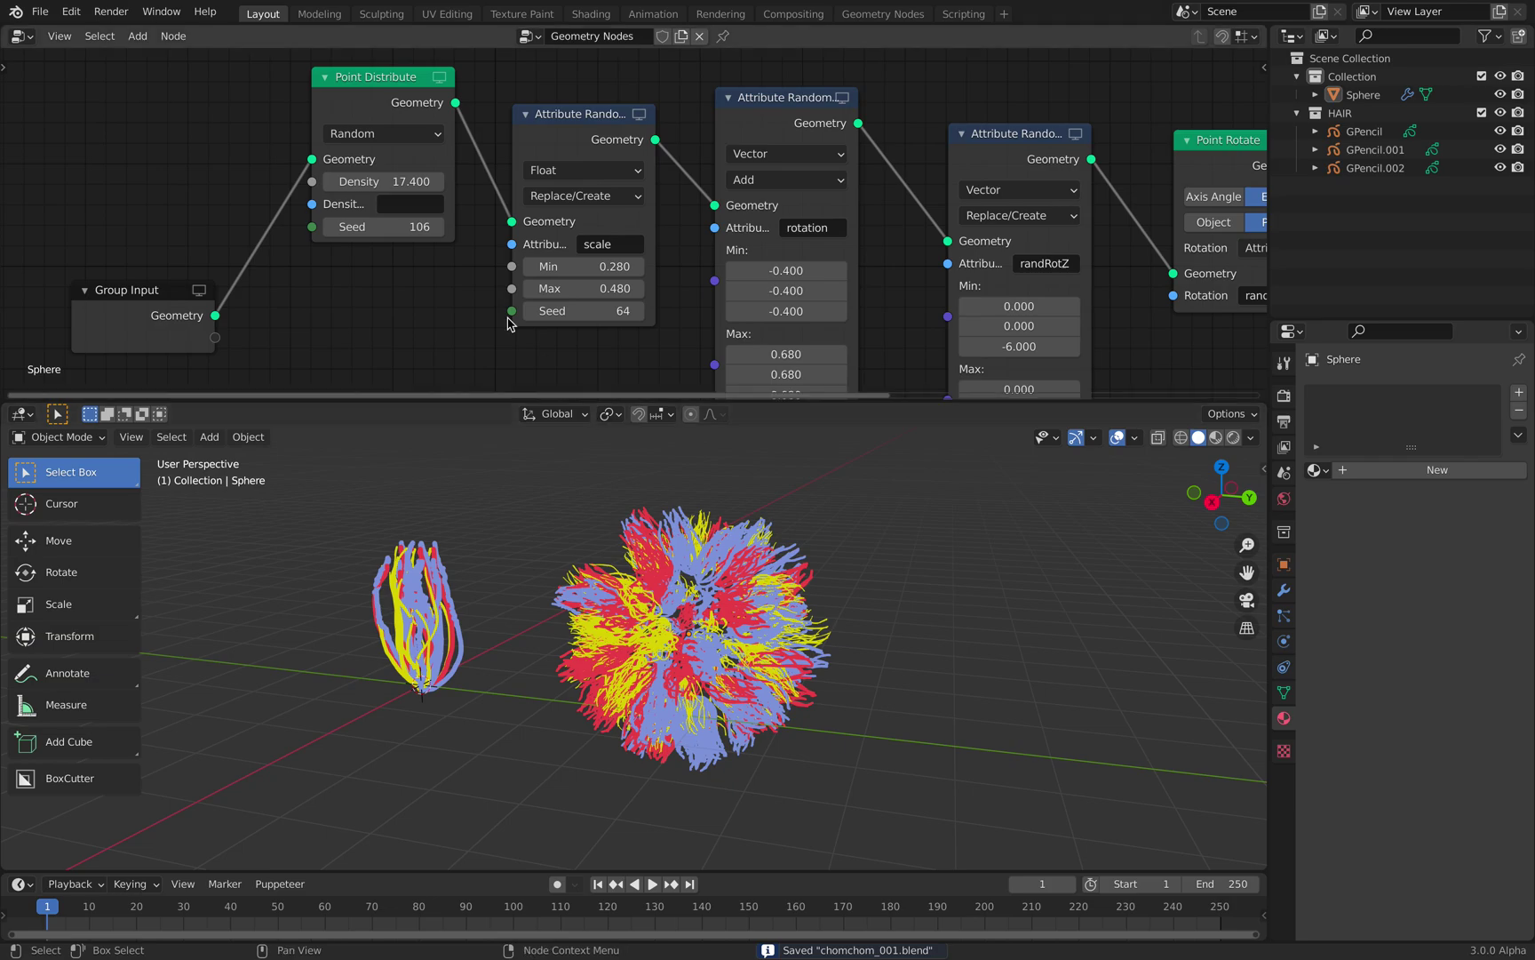
Move the Group Input node away from Point Distribute and widen the Point Distribute node so its labels are readable
middle_click_drag(314, 206, 362, 214)
left_click_drag(231, 310, 125, 236)
left_click_drag(360, 142, 296, 142)
middle_click_drag(799, 622, 835, 590)
scroll(835, 590, "up", 1)
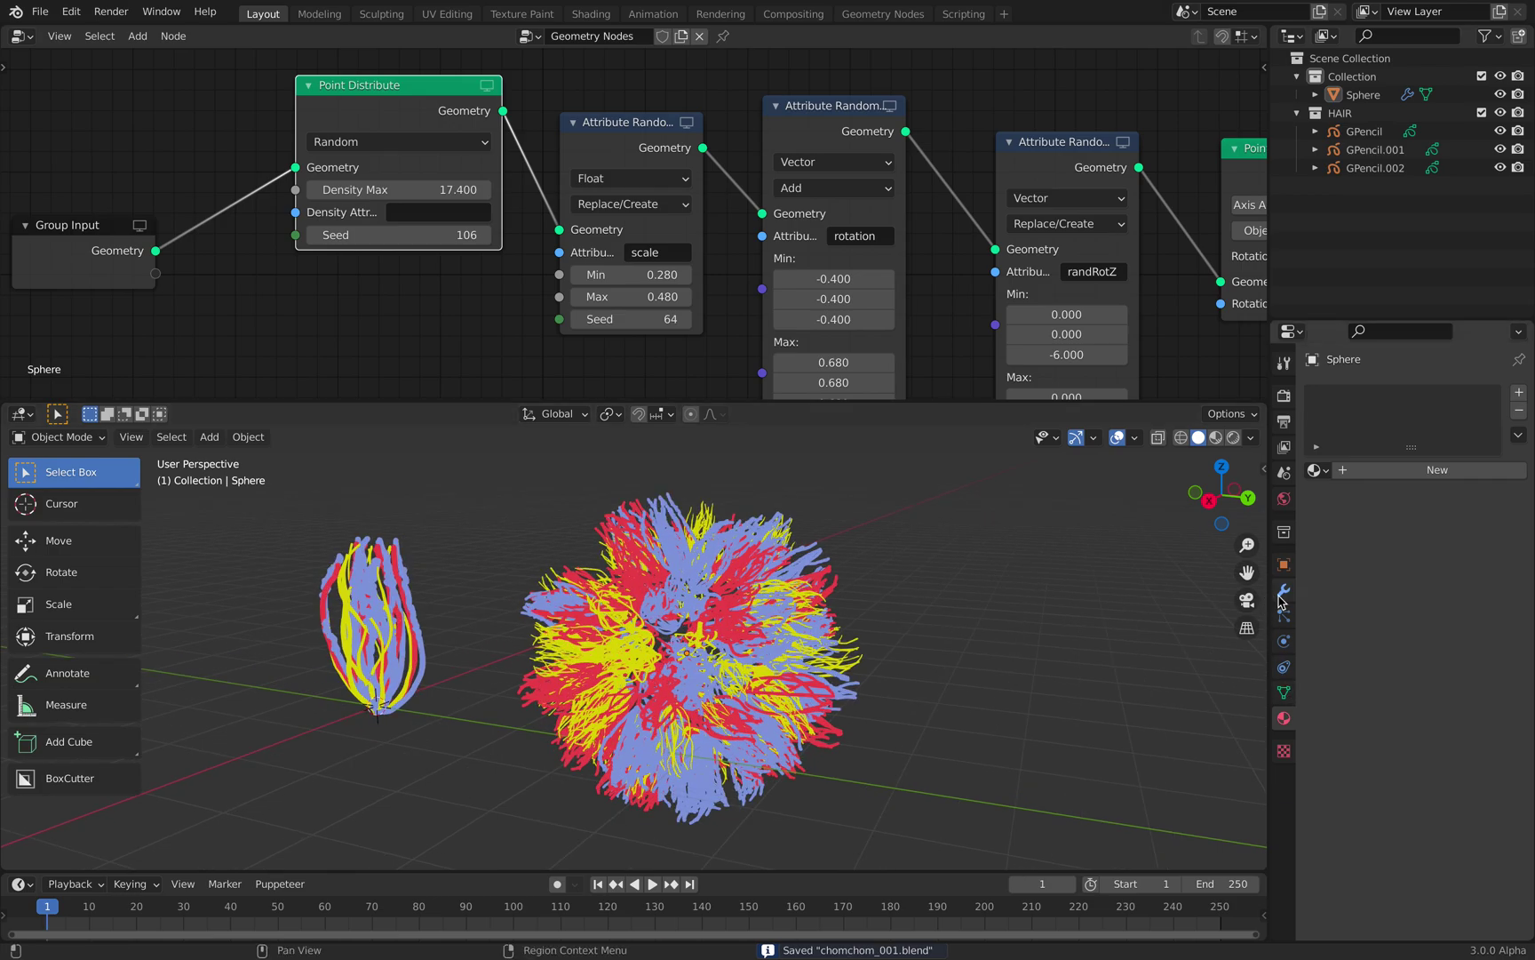
Turn off the Geometry Nodes modifier's viewport display and put the sphere into Weight Paint mode
left_click(1282, 590)
left_click(1439, 465)
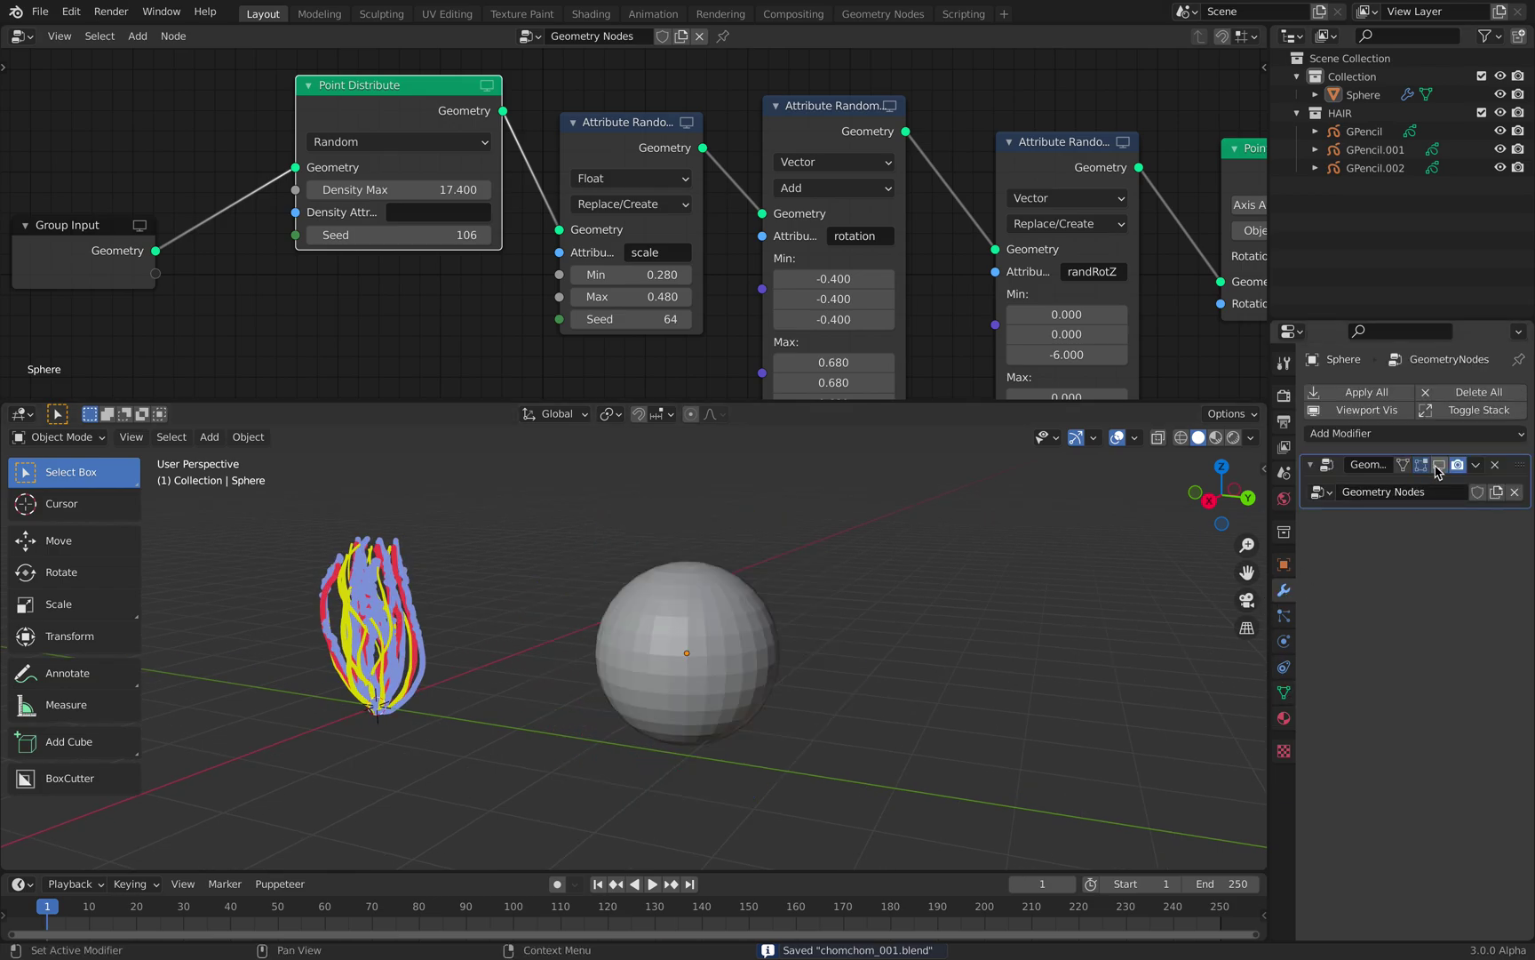
left_click(723, 615)
left_click(104, 437)
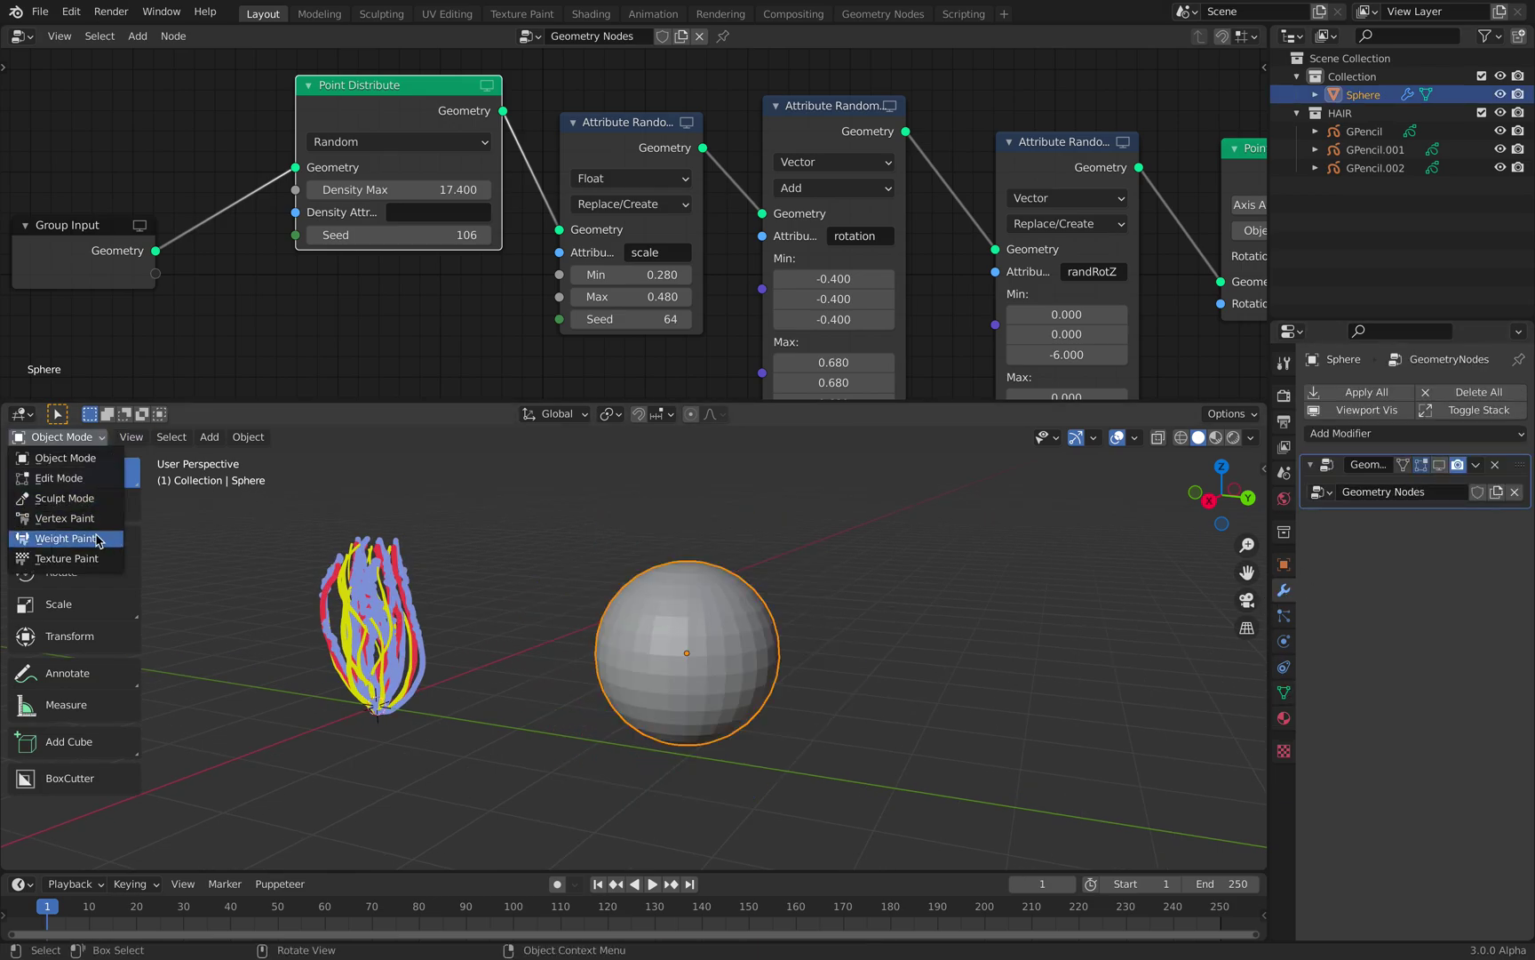
left_click(65, 537)
mouse_move(497, 622)
middle_mouse_down()
mouse_move(668, 703)
mouse_move(271, 429)
middle_mouse_up()
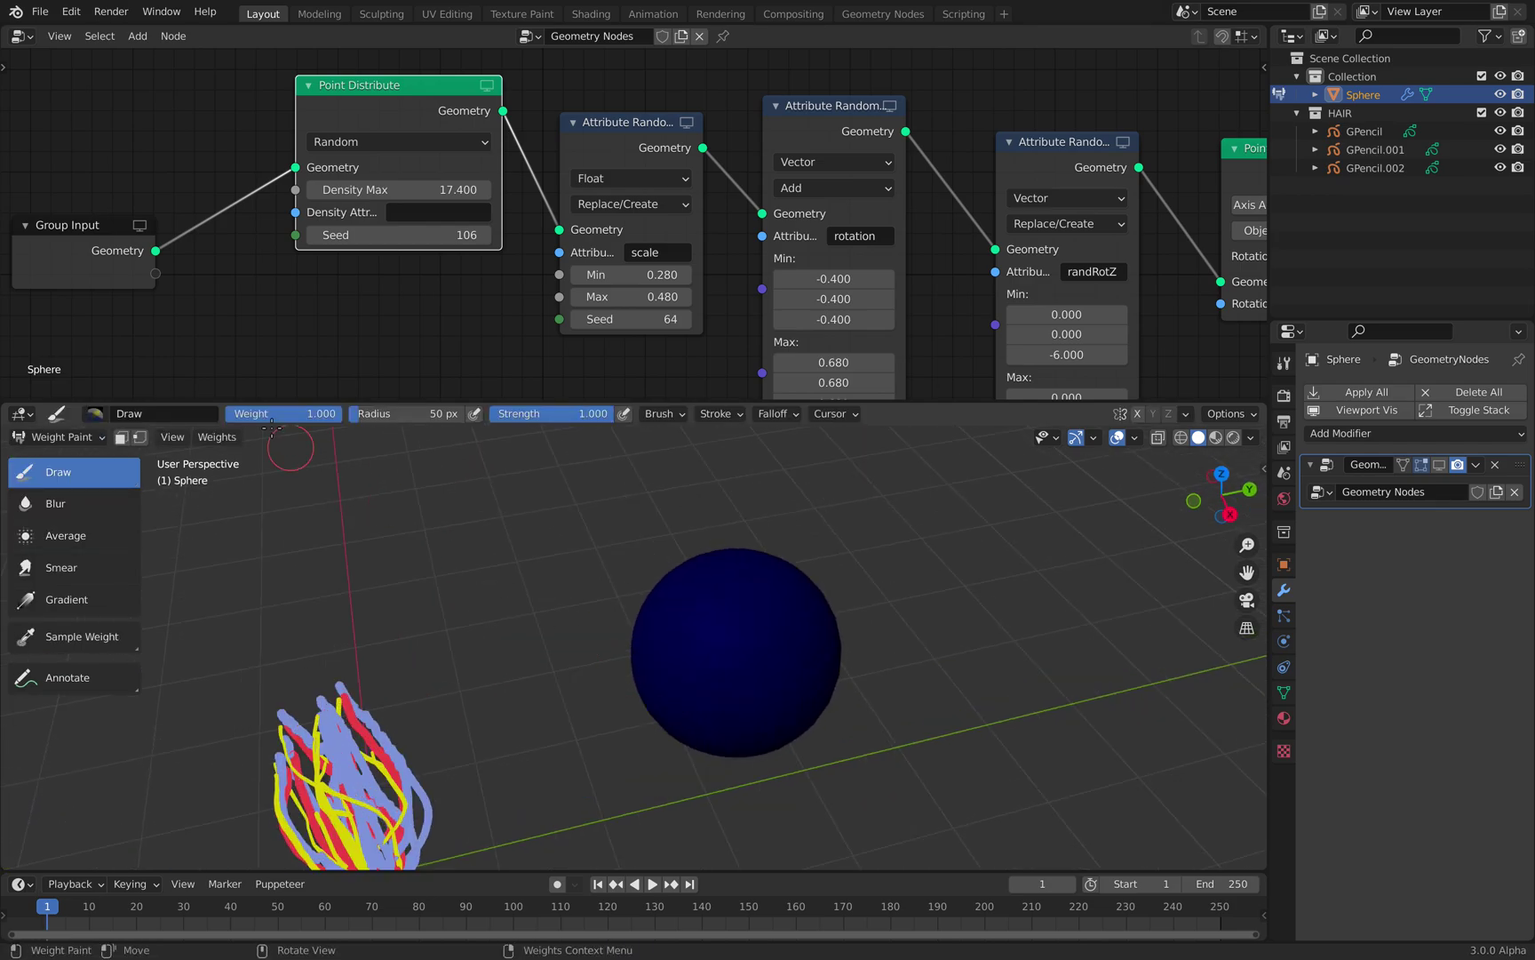
Paint weight 1.000 over the upper cap of the sphere from all sides, and return to Object Mode
mouse_move(701, 659)
left_mouse_down()
mouse_move(723, 589)
mouse_move(769, 606)
left_mouse_up()
middle_click_drag(769, 606, 734, 640)
mouse_move(685, 640)
left_mouse_down()
mouse_move(620, 641)
mouse_move(731, 653)
left_mouse_up()
middle_click_drag(723, 652, 613, 680)
mouse_move(635, 662)
left_mouse_down()
mouse_move(668, 706)
mouse_move(608, 721)
left_mouse_up()
middle_click_drag(609, 721, 547, 746)
mouse_move(595, 731)
left_mouse_down()
mouse_move(647, 740)
mouse_move(576, 687)
left_mouse_up()
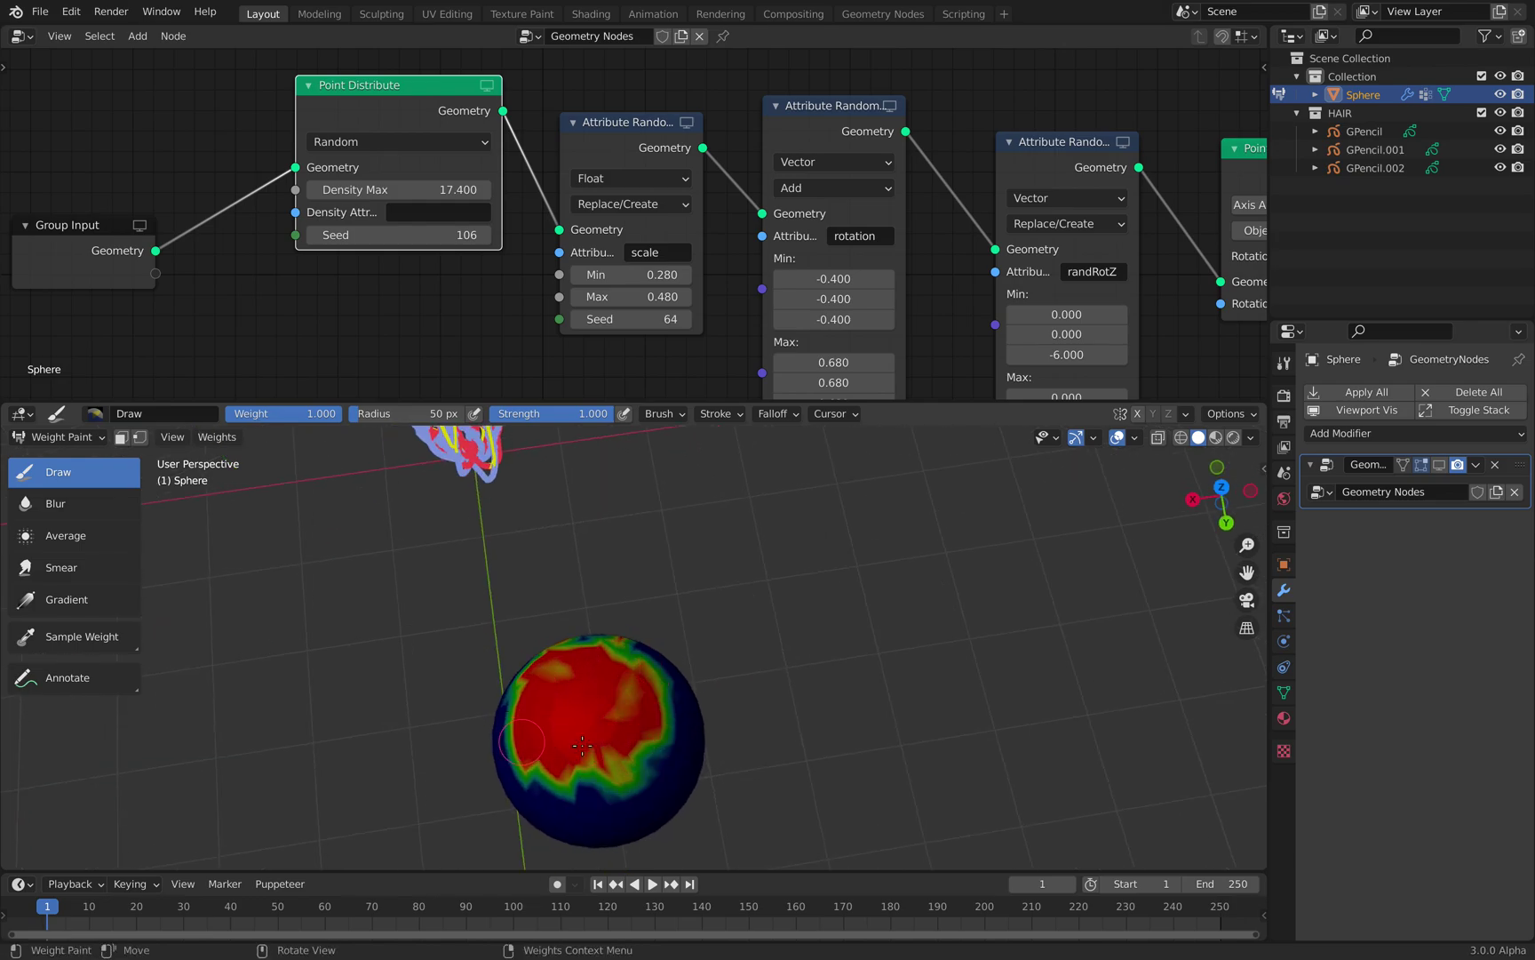
middle_click_drag(623, 765, 613, 742)
left_click_drag(613, 741, 588, 702)
middle_click_drag(586, 751, 191, 480)
left_click(78, 444)
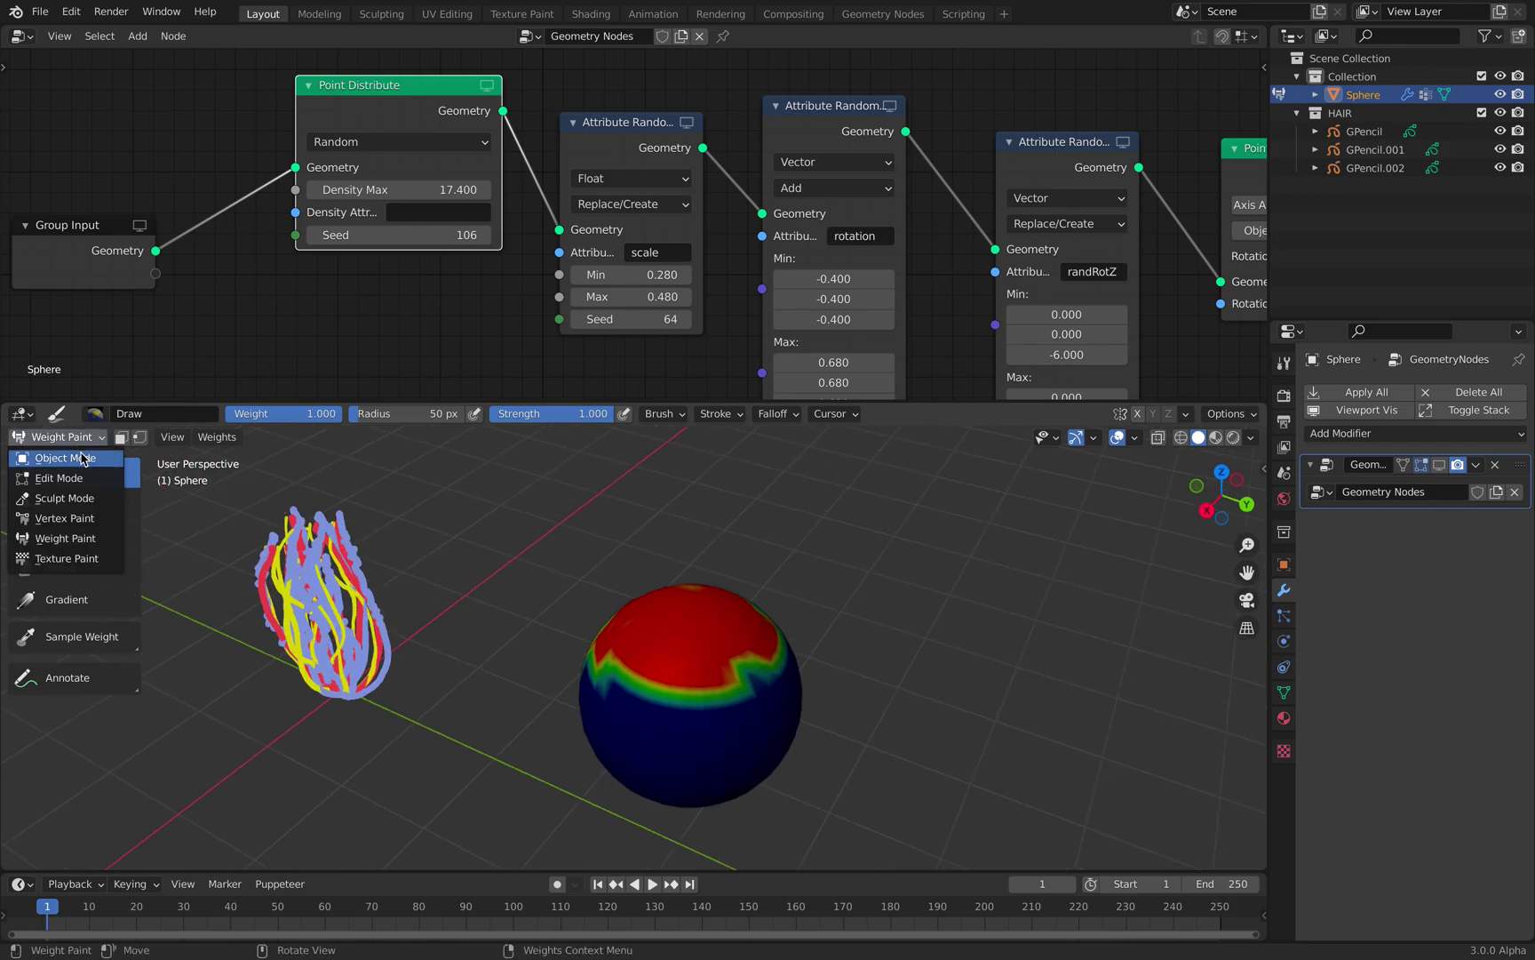
left_click(82, 455)
Set Point Distribute's density attribute to the sphere's vertex group "Group" and its seed to 170
left_click(397, 211)
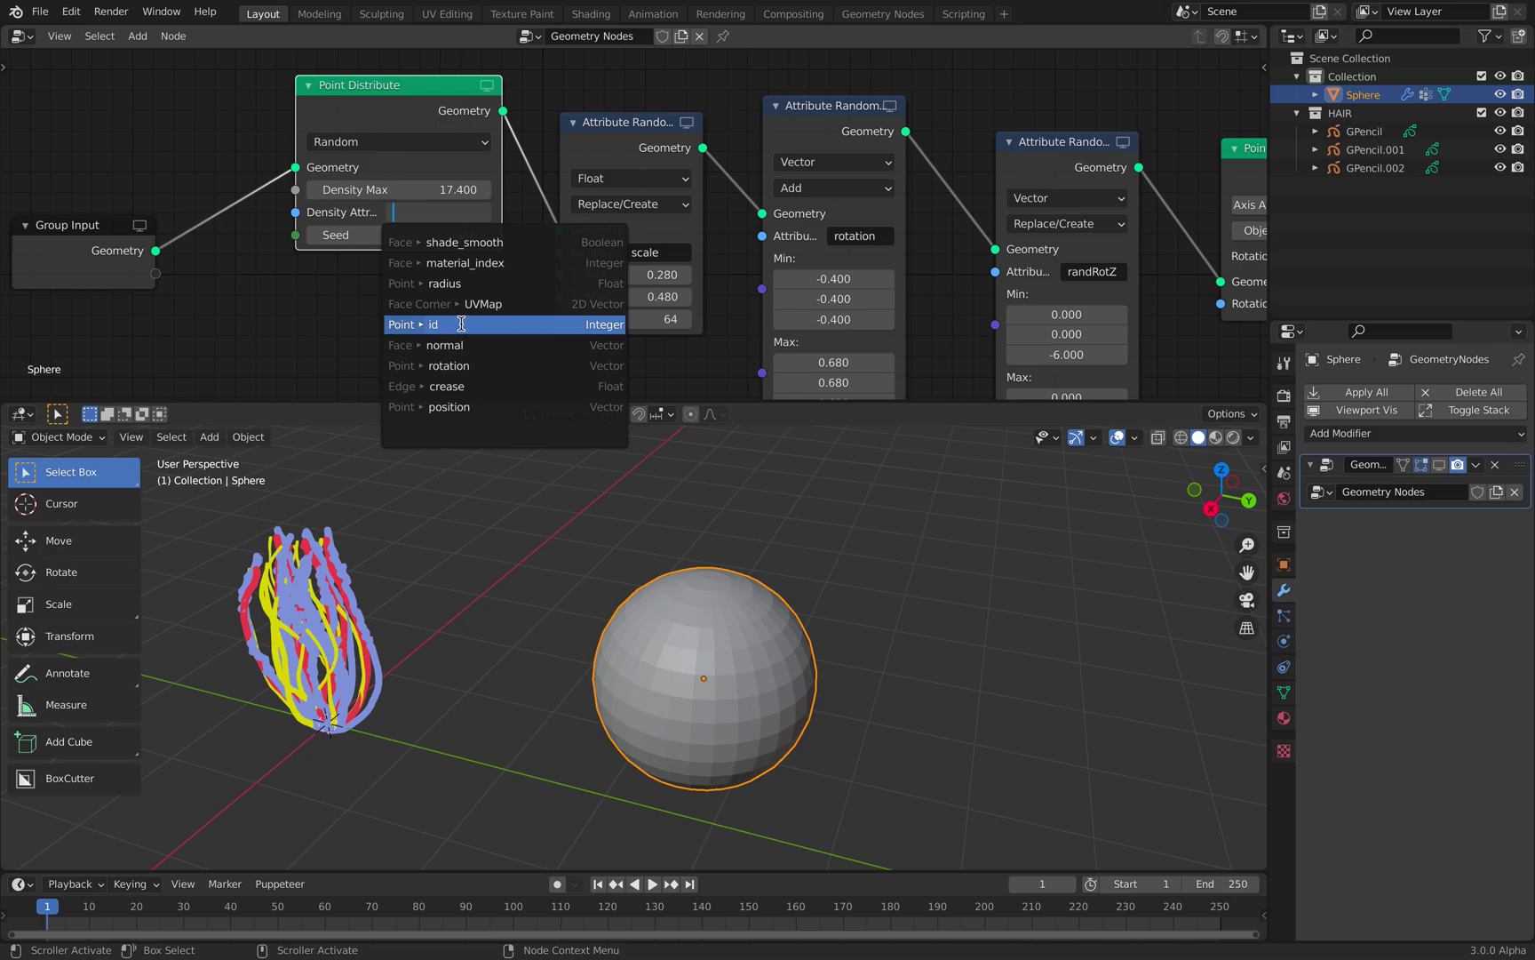
left_click(176, 131)
middle_click_drag(736, 622, 745, 613)
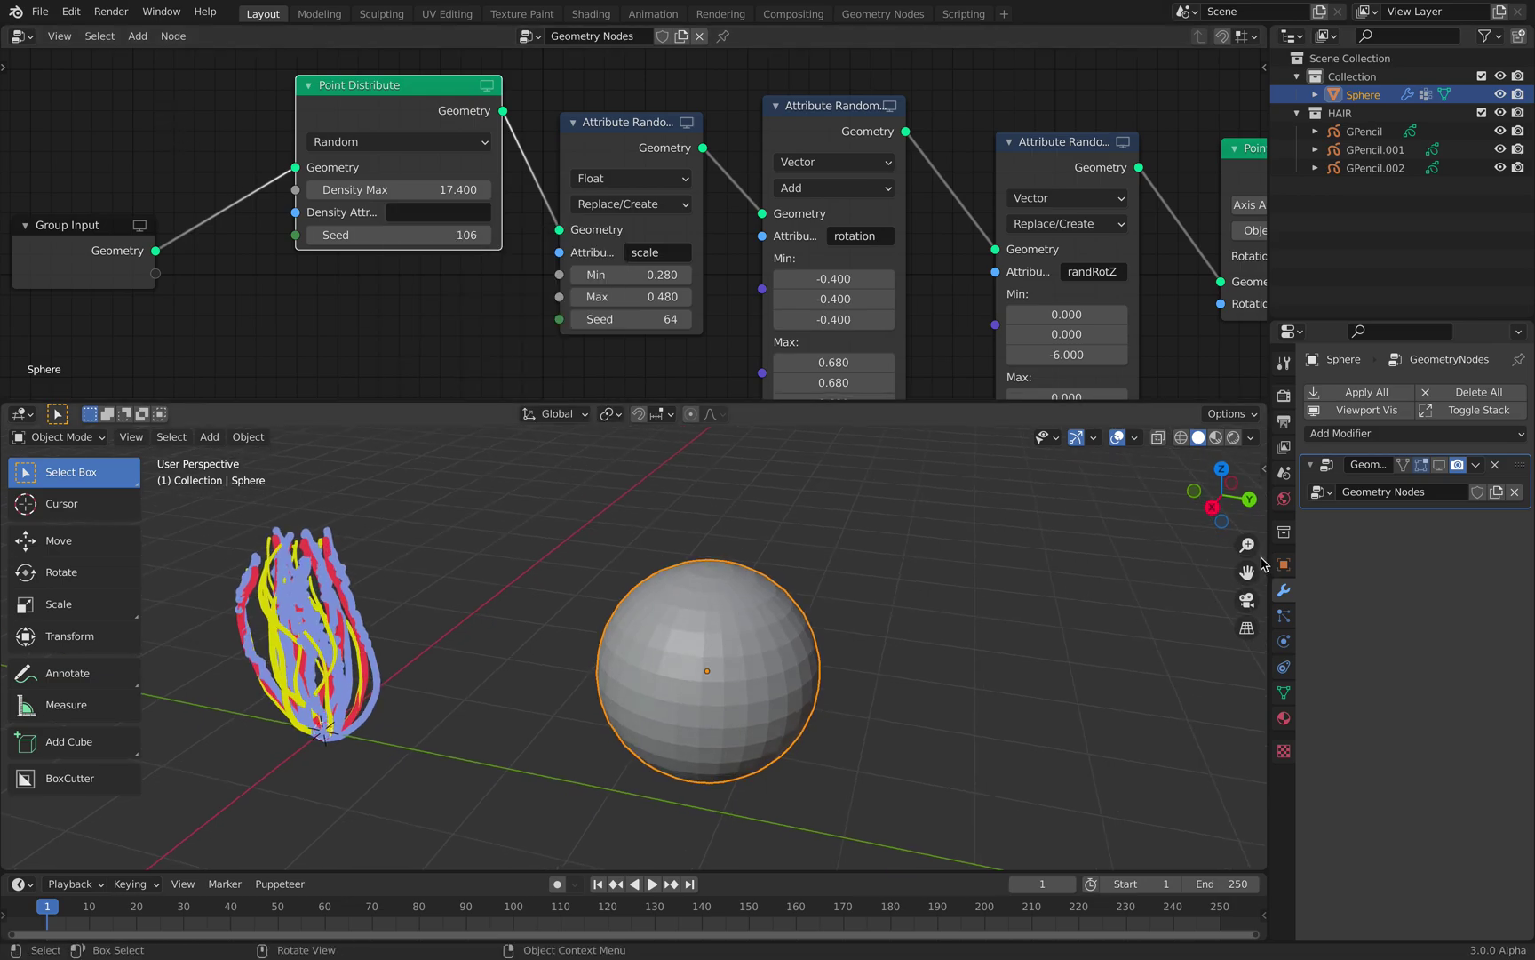
left_click(1284, 691)
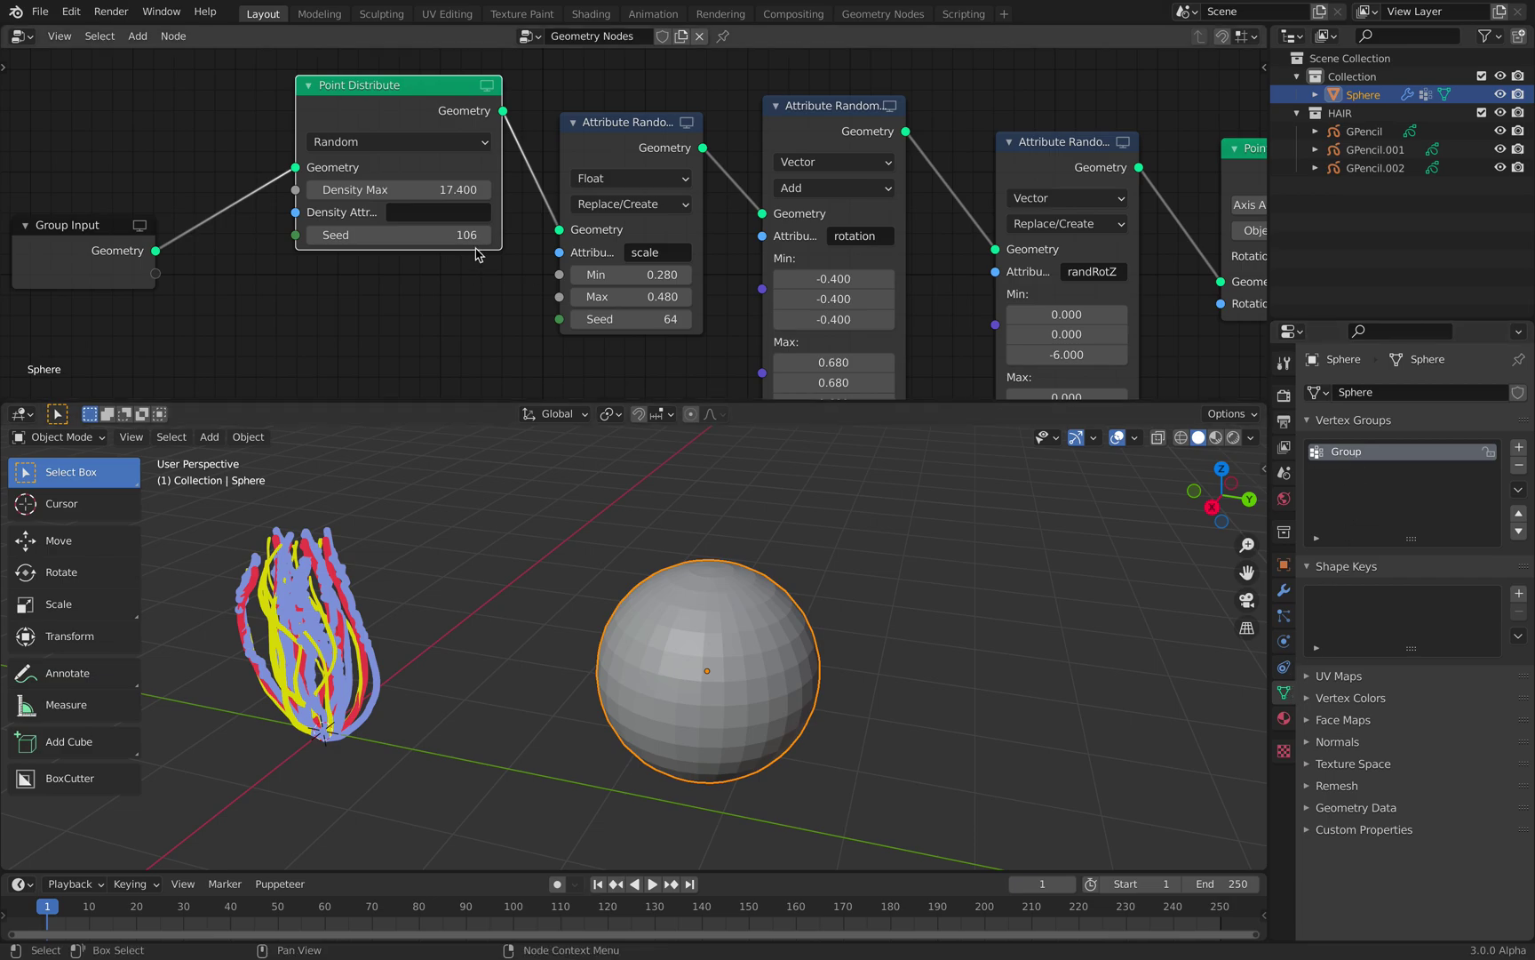
left_click(458, 213)
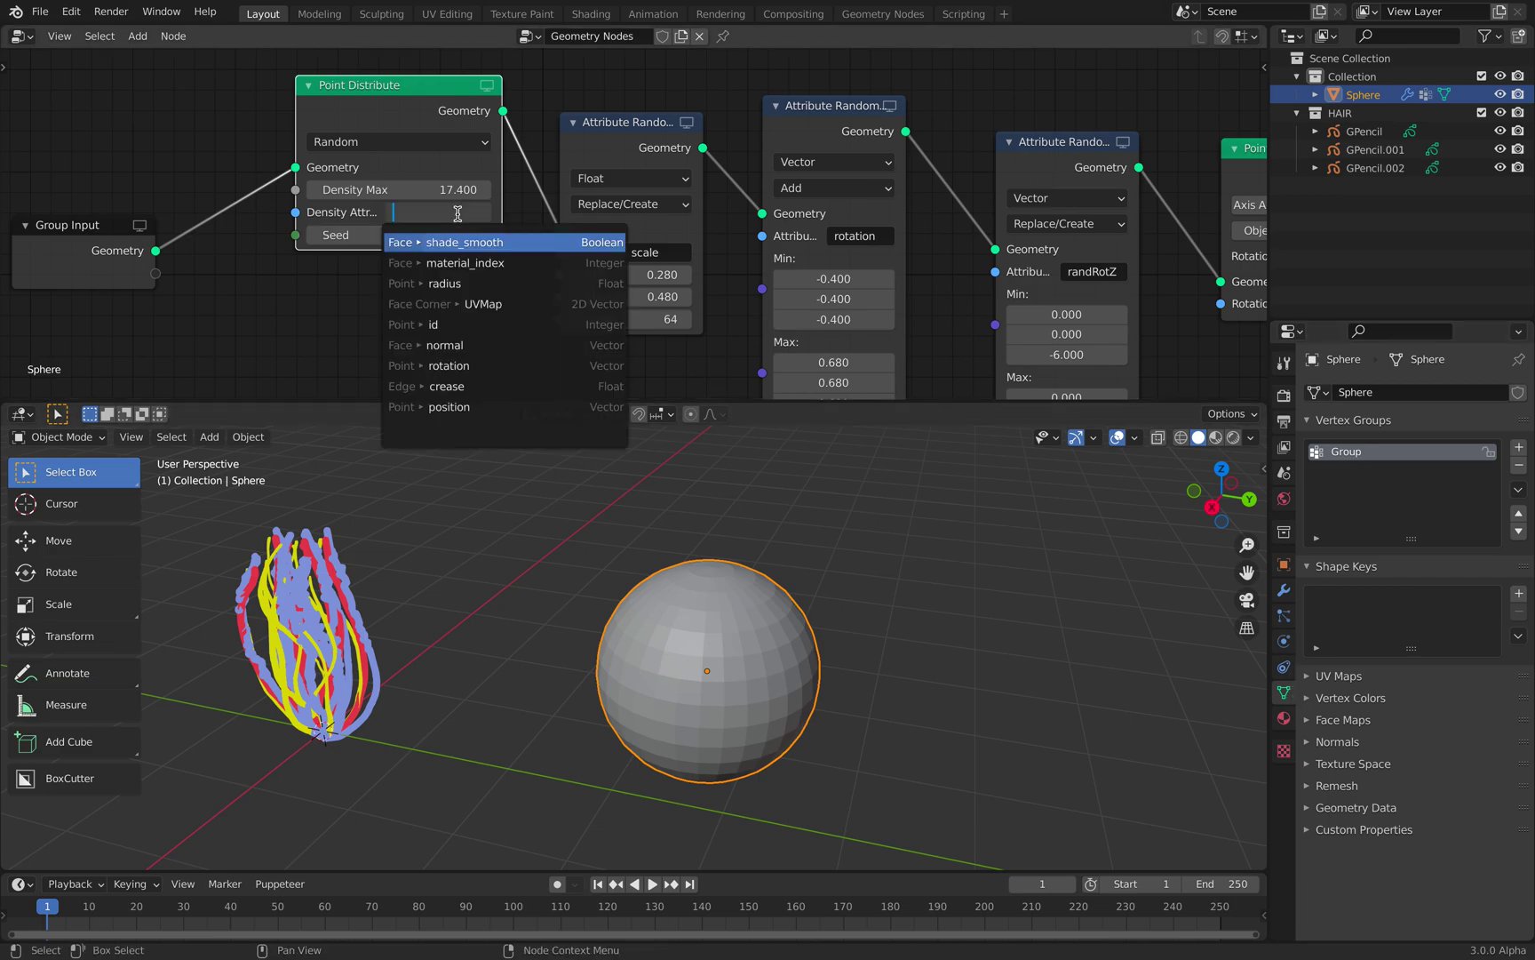
type("Group")
key("Return")
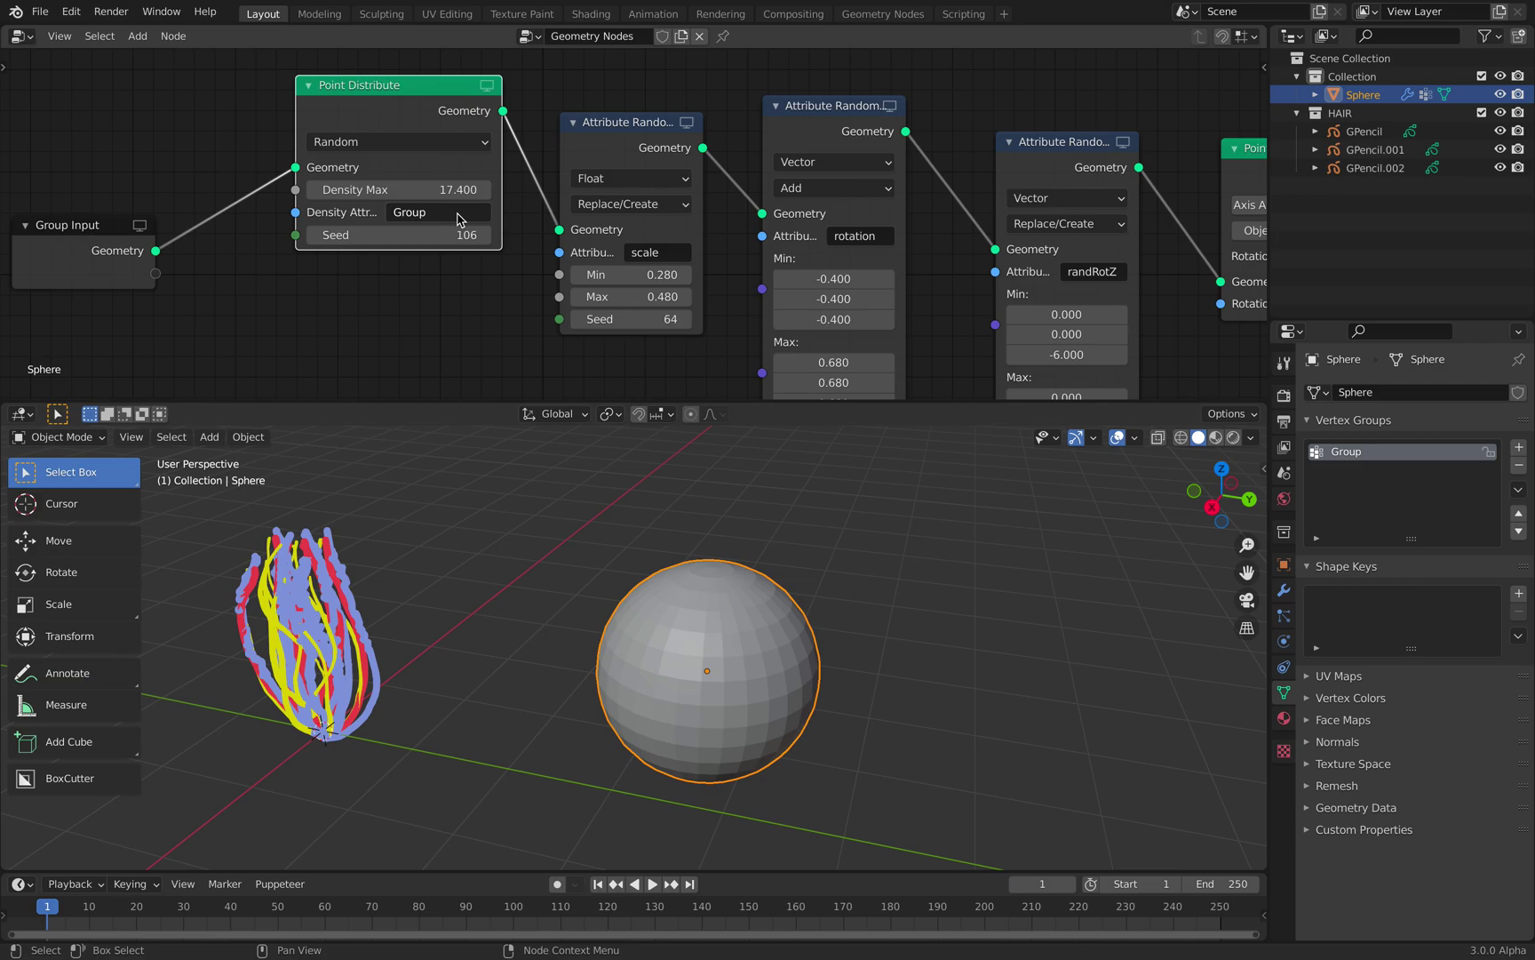
left_click_drag(419, 233, 479, 233)
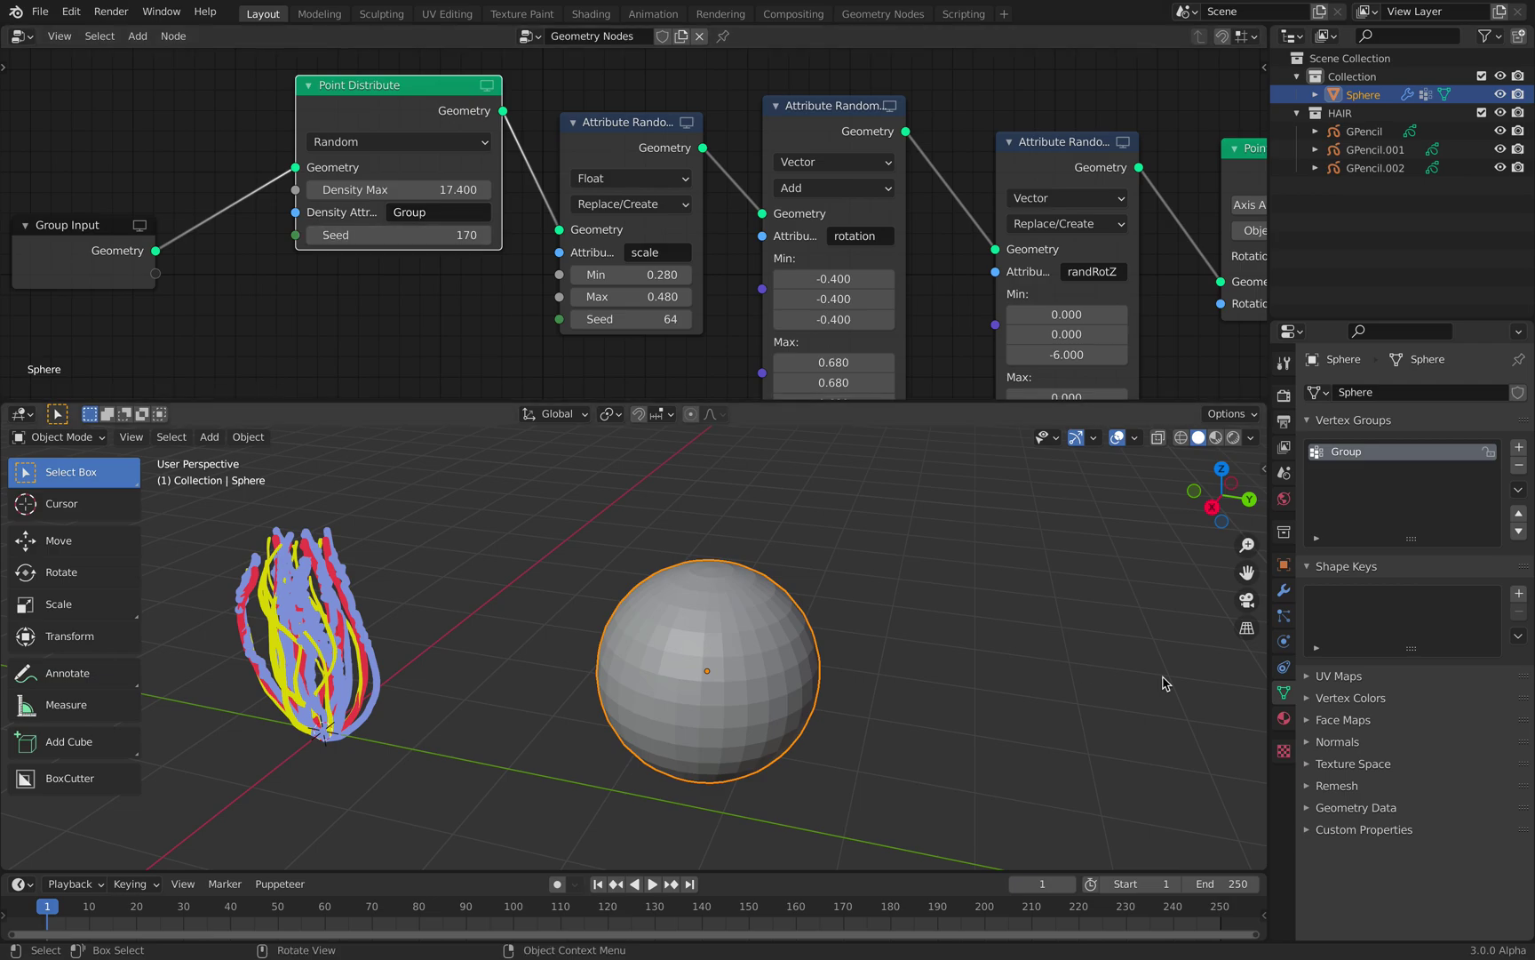
Turn the Geometry Nodes modifier's viewport display back on, set Density Max to 49.2, and save the file
left_click(1284, 591)
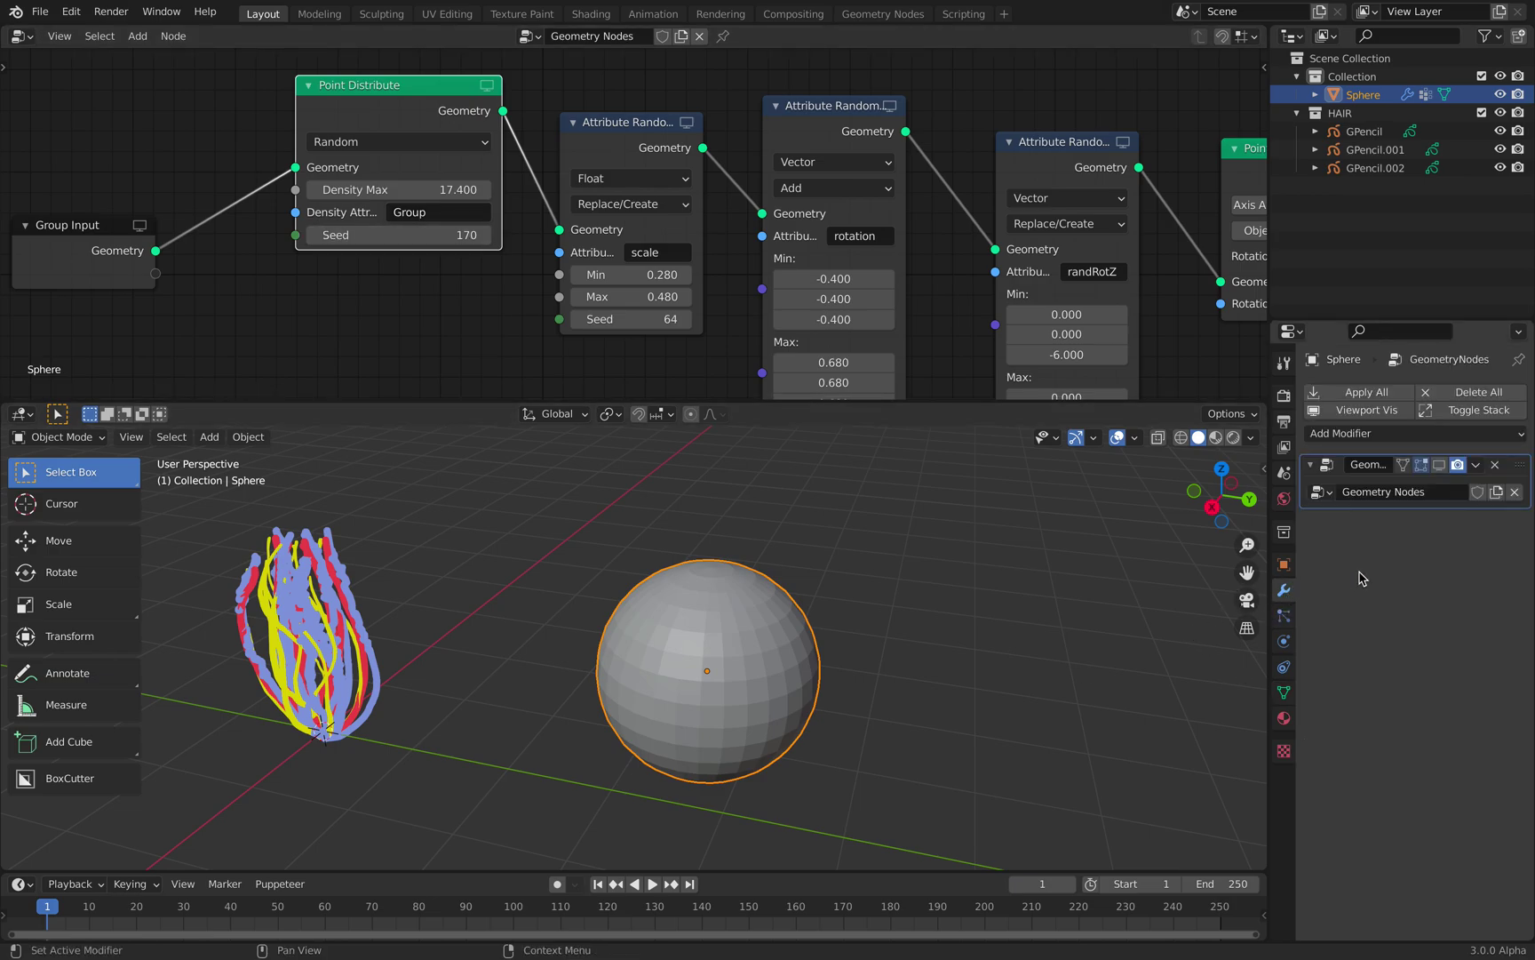
left_click(1439, 465)
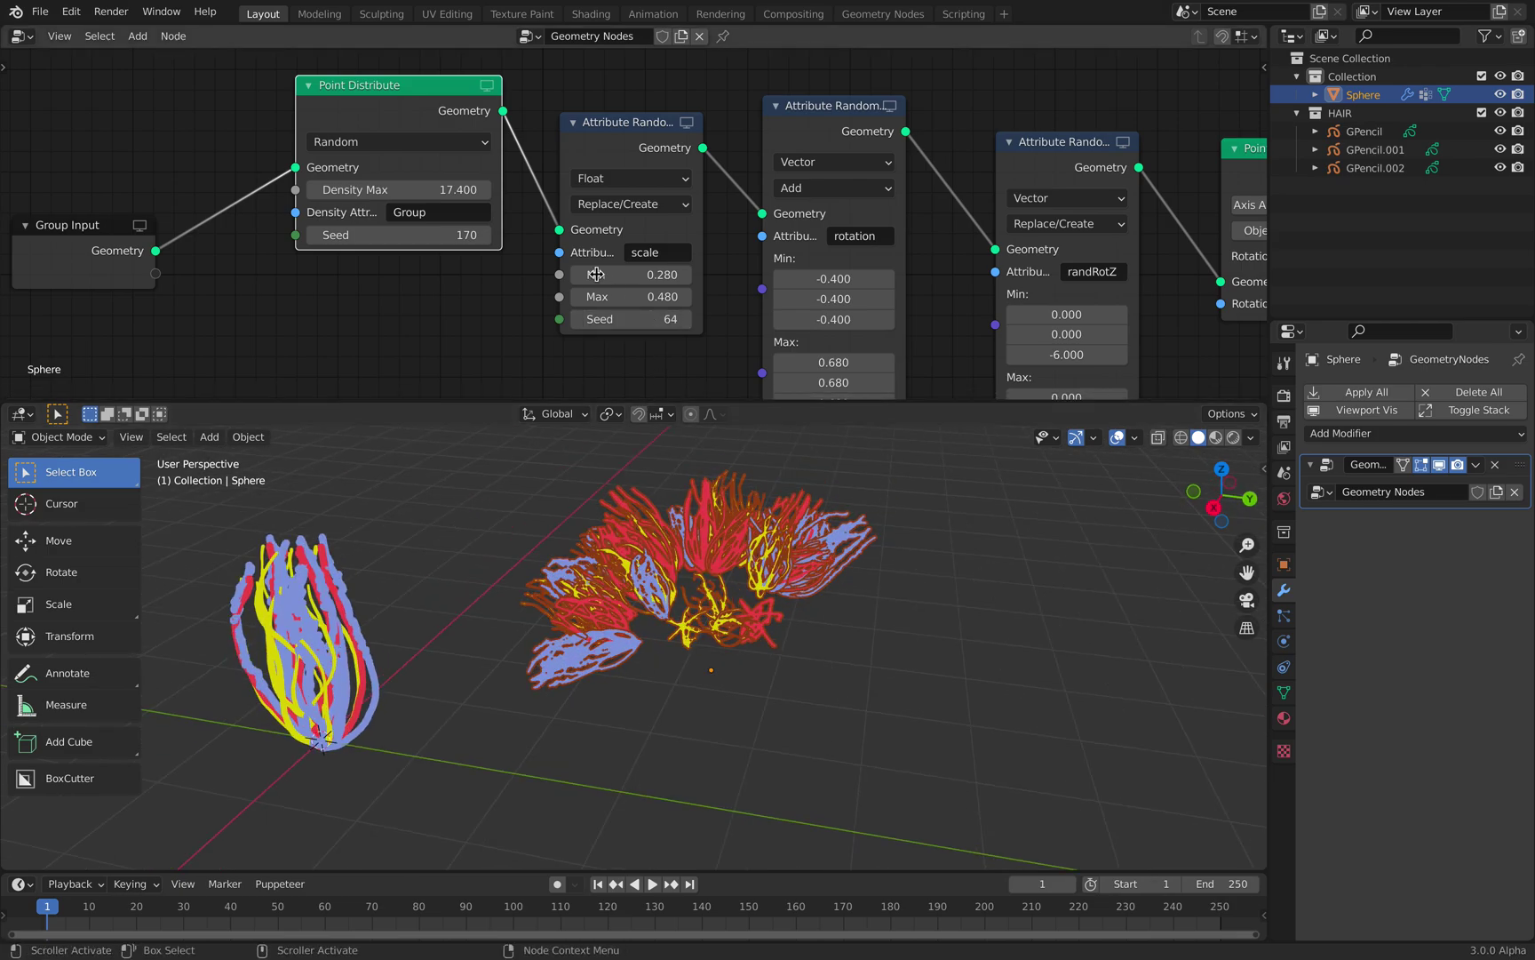
mouse_move(431, 189)
left_mouse_down()
mouse_move(493, 190)
mouse_move(453, 189)
left_mouse_up()
middle_click_drag(949, 604, 853, 627)
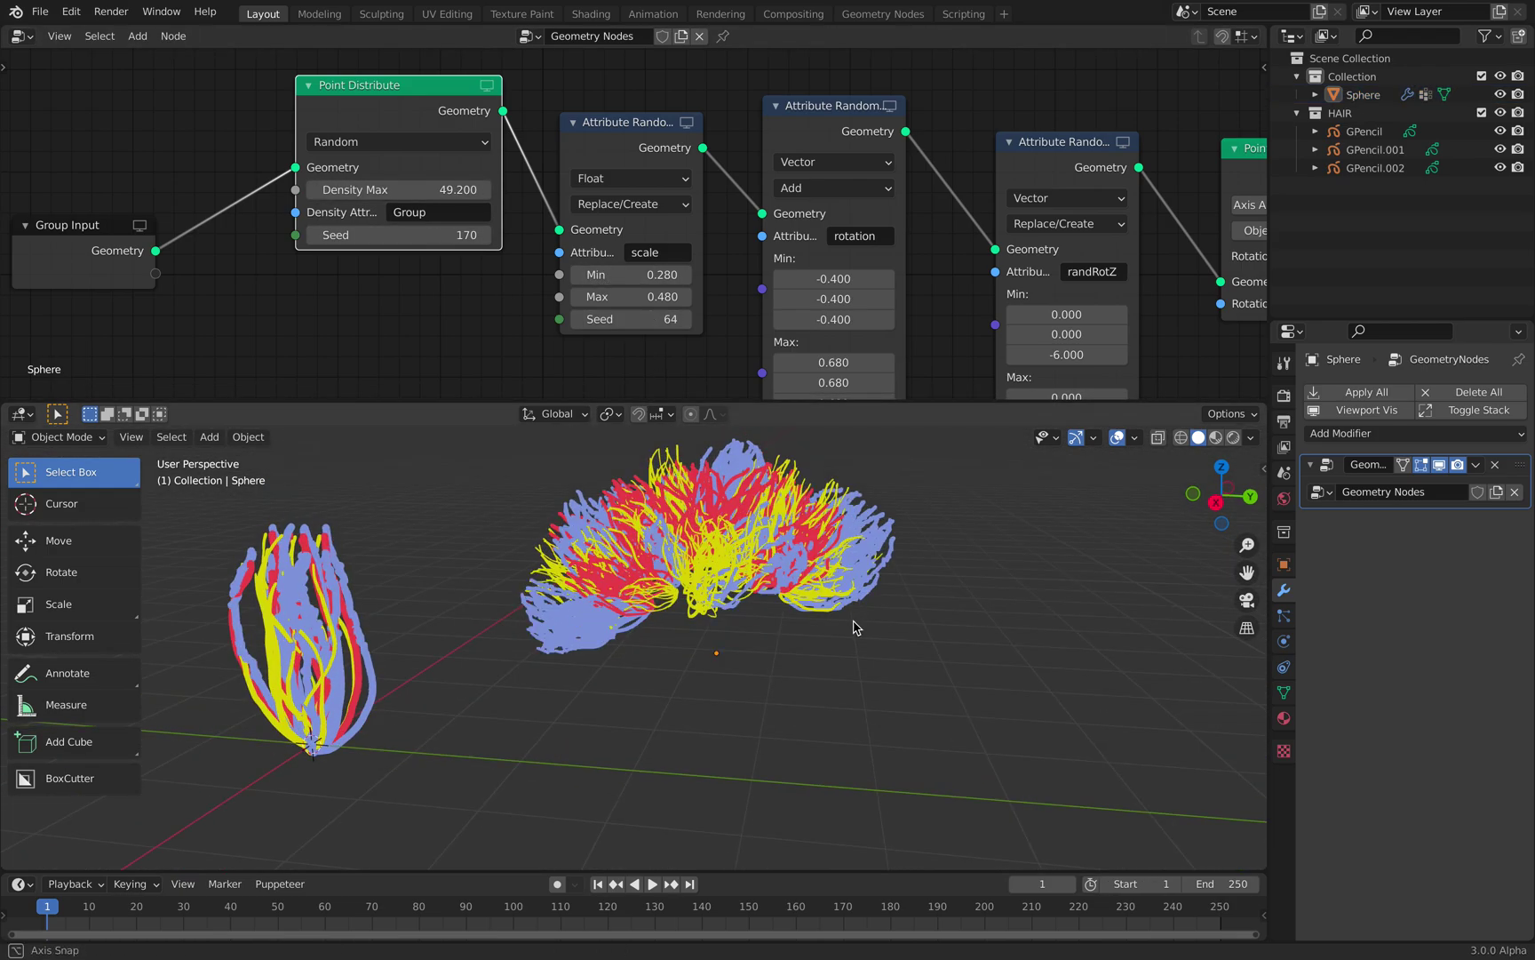
scroll(797, 536, "down", 4)
scroll(797, 536, "up", 3)
key("ctrl+s")
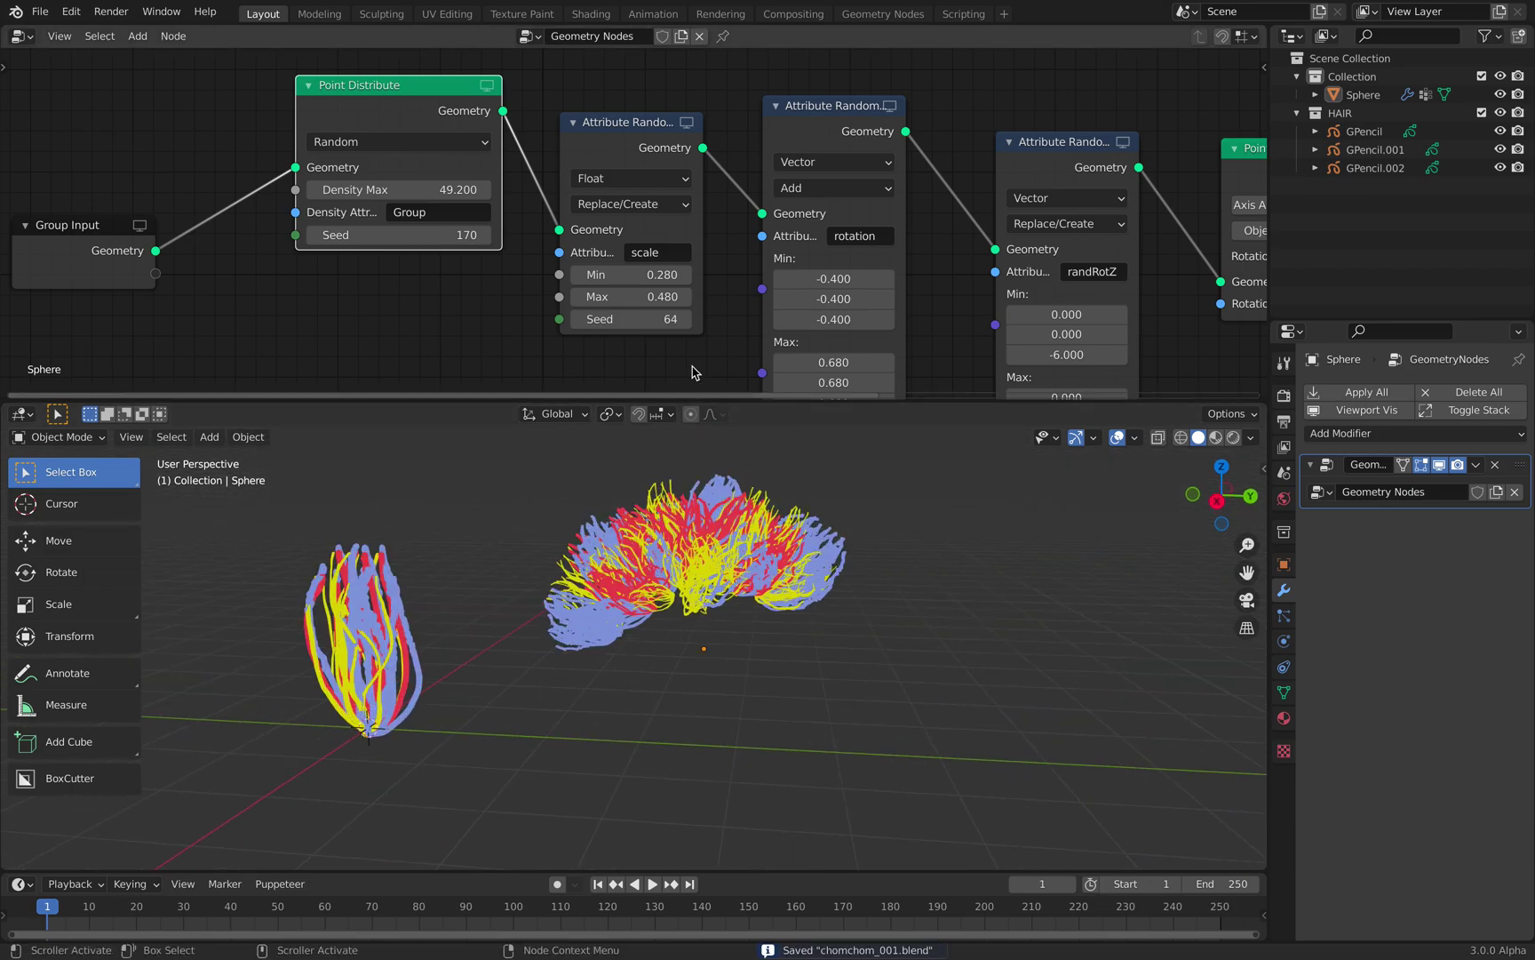
Move the Group Input and Group Output nodes up above the node chain to make room for another connection
scroll(698, 381, "down", 5)
middle_click_drag(544, 312, 524, 343)
left_click_drag(253, 262, 285, 92)
middle_click_drag(795, 202, 546, 234)
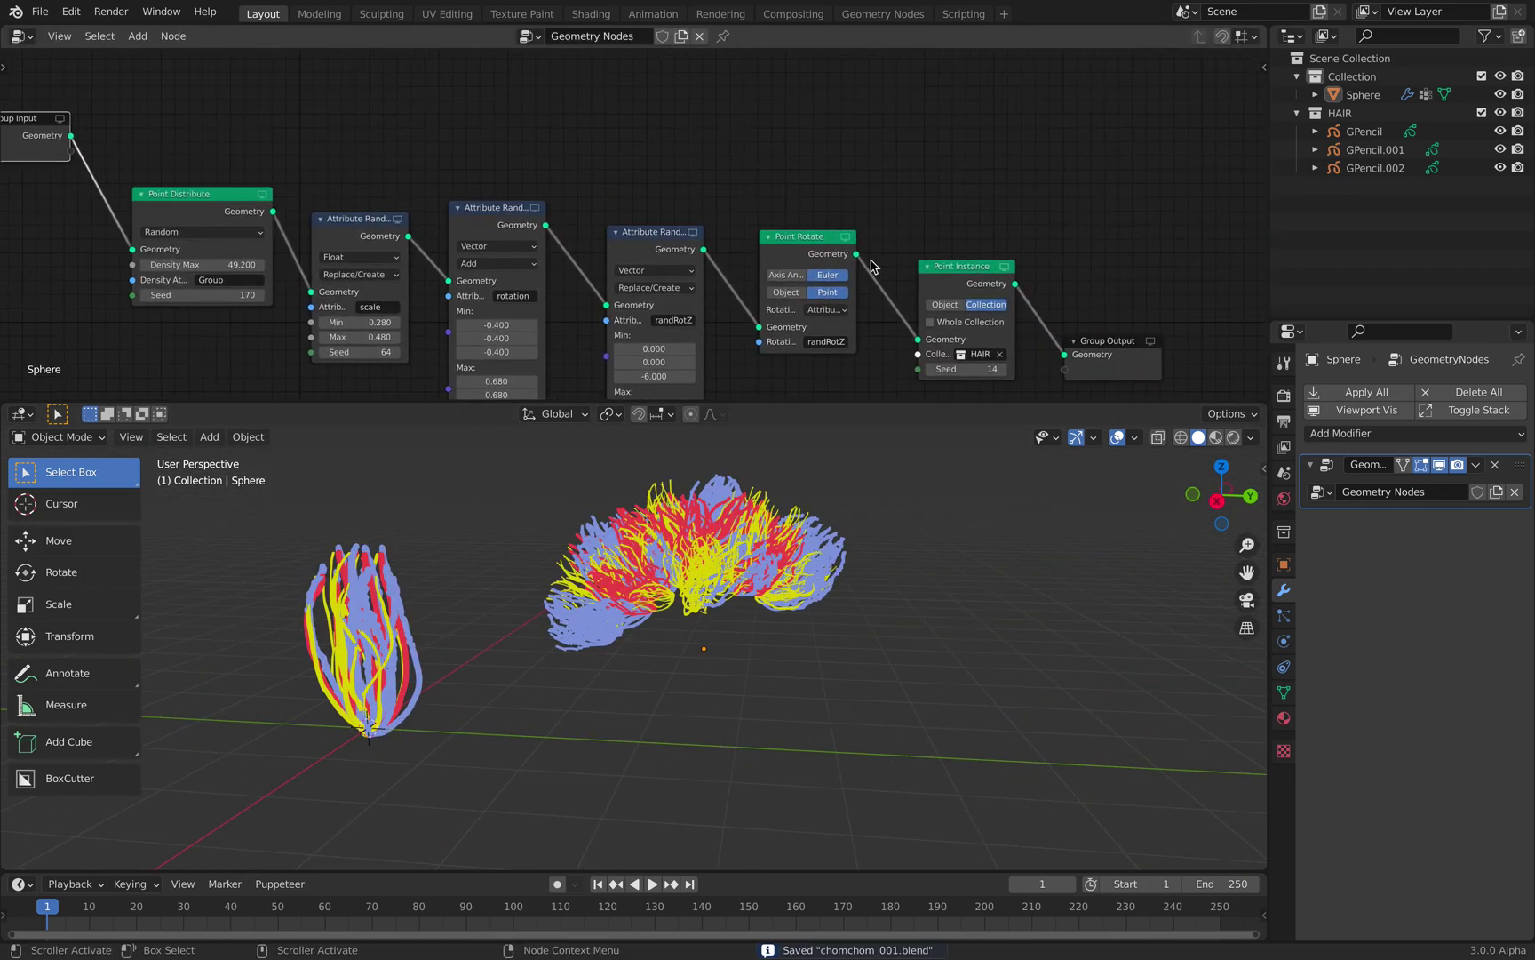
left_click_drag(1102, 340, 1104, 148)
middle_click_drag(878, 135, 894, 146)
left_click_drag(1102, 170, 1132, 175)
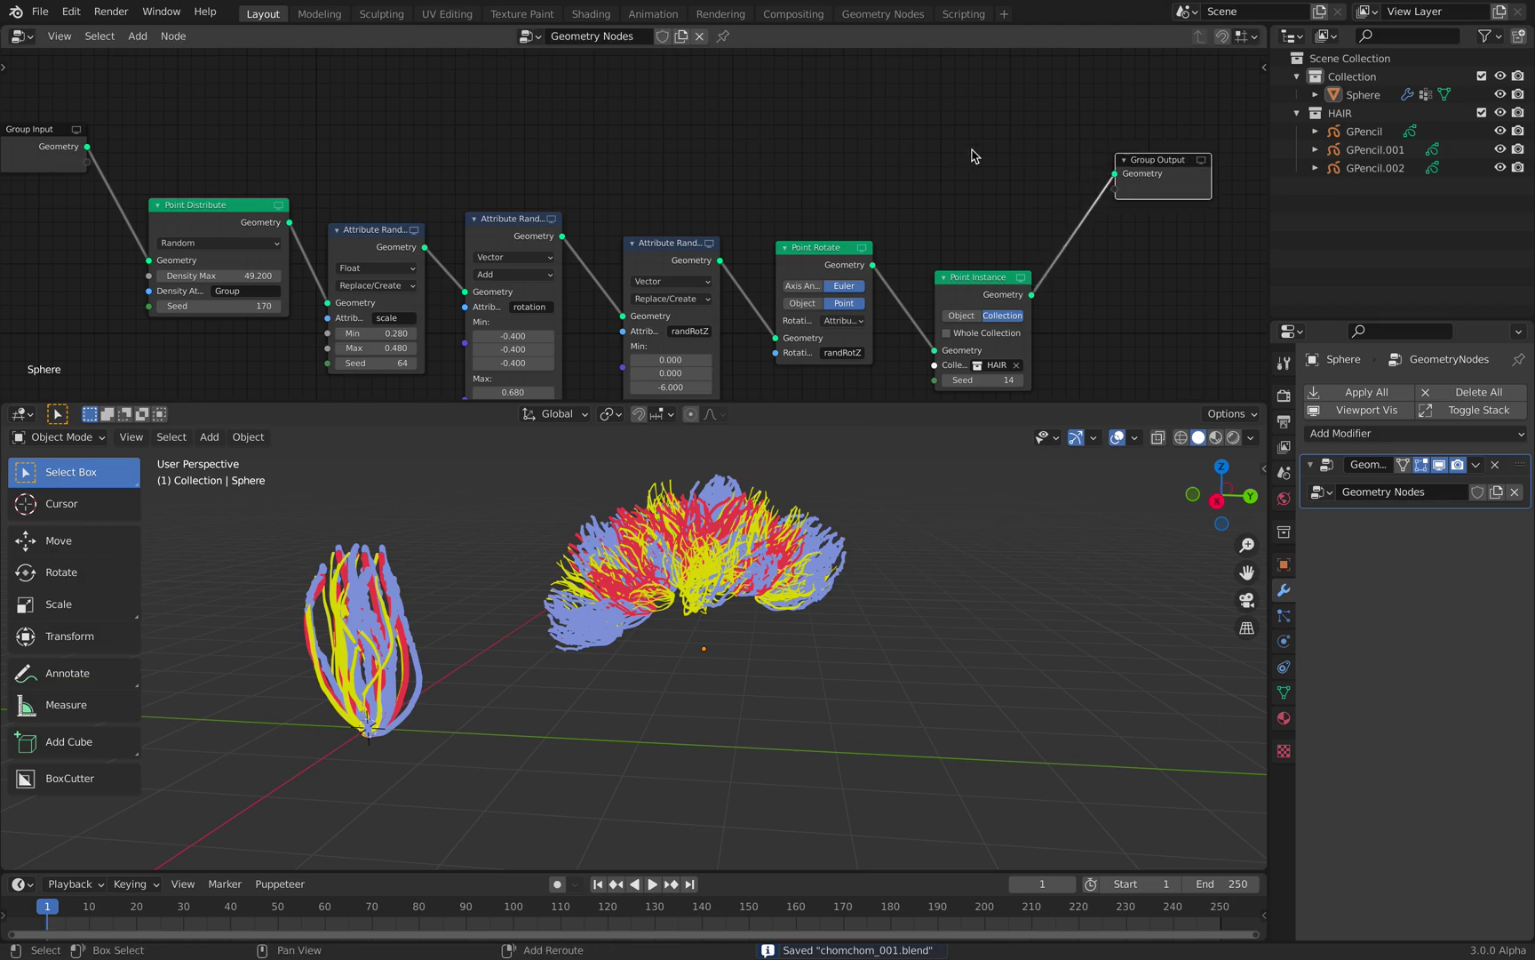
Add a Join Geometry node before Group Output and link the Group Input geometry to it
key("shift+a")
type("sjoin")
key("Return")
left_click(974, 152)
left_click_drag(86, 147, 1074, 137)
Link the Point Instance geometry into Join Geometry as well, and arrange Join Geometry and Group Output side by side
middle_click_drag(959, 145, 699, 148)
left_click_drag(899, 169, 1037, 170)
scroll(812, 284, "up", 2)
left_click_drag(794, 310, 789, 168)
left_click_drag(895, 140, 952, 144)
left_click_drag(1099, 167, 1074, 177)
Select the hairy sphere and switch it to Weight Paint mode
left_click(760, 659)
middle_click_drag(847, 685, 758, 654)
left_click(865, 671)
left_click(758, 654)
left_click(58, 436)
left_click(62, 539)
Paint weight 1.000 on more of the sphere's surface so hair also grows lower down, and return to Object Mode
left_click_drag(682, 622, 715, 616)
middle_click_drag(736, 623, 717, 603)
mouse_move(741, 604)
left_mouse_down()
mouse_move(752, 647)
mouse_move(658, 677)
mouse_move(672, 680)
left_mouse_up()
mouse_move(673, 680)
middle_mouse_down()
mouse_move(706, 668)
mouse_move(700, 693)
middle_mouse_up()
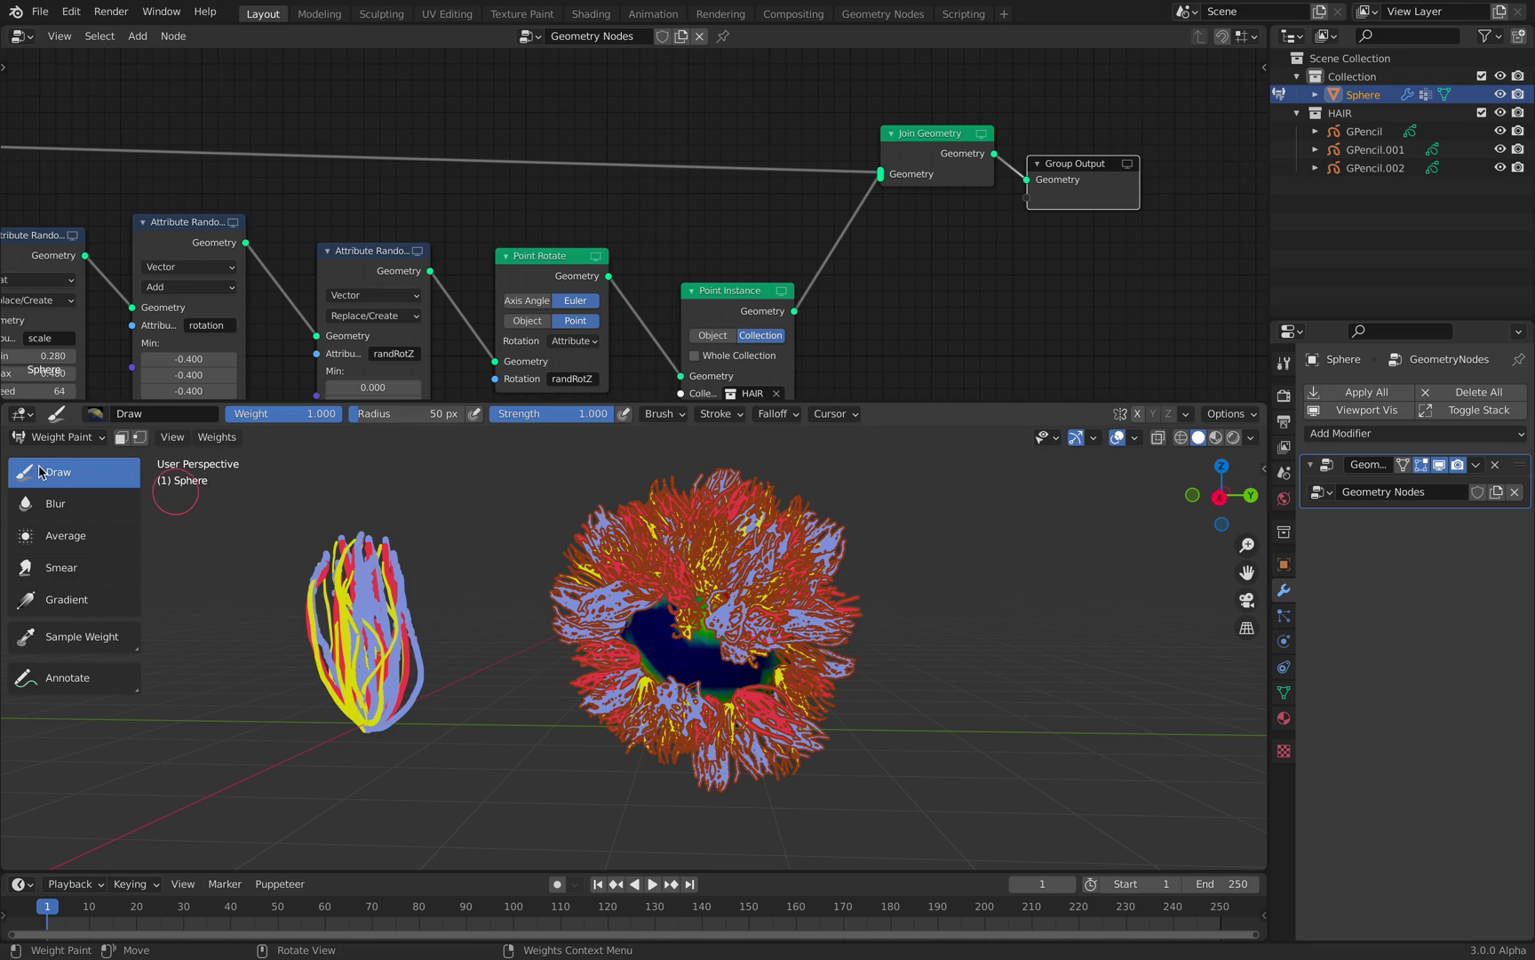
left_click(44, 445)
left_click(55, 461)
middle_click_drag(524, 501, 539, 521)
left_click(557, 533)
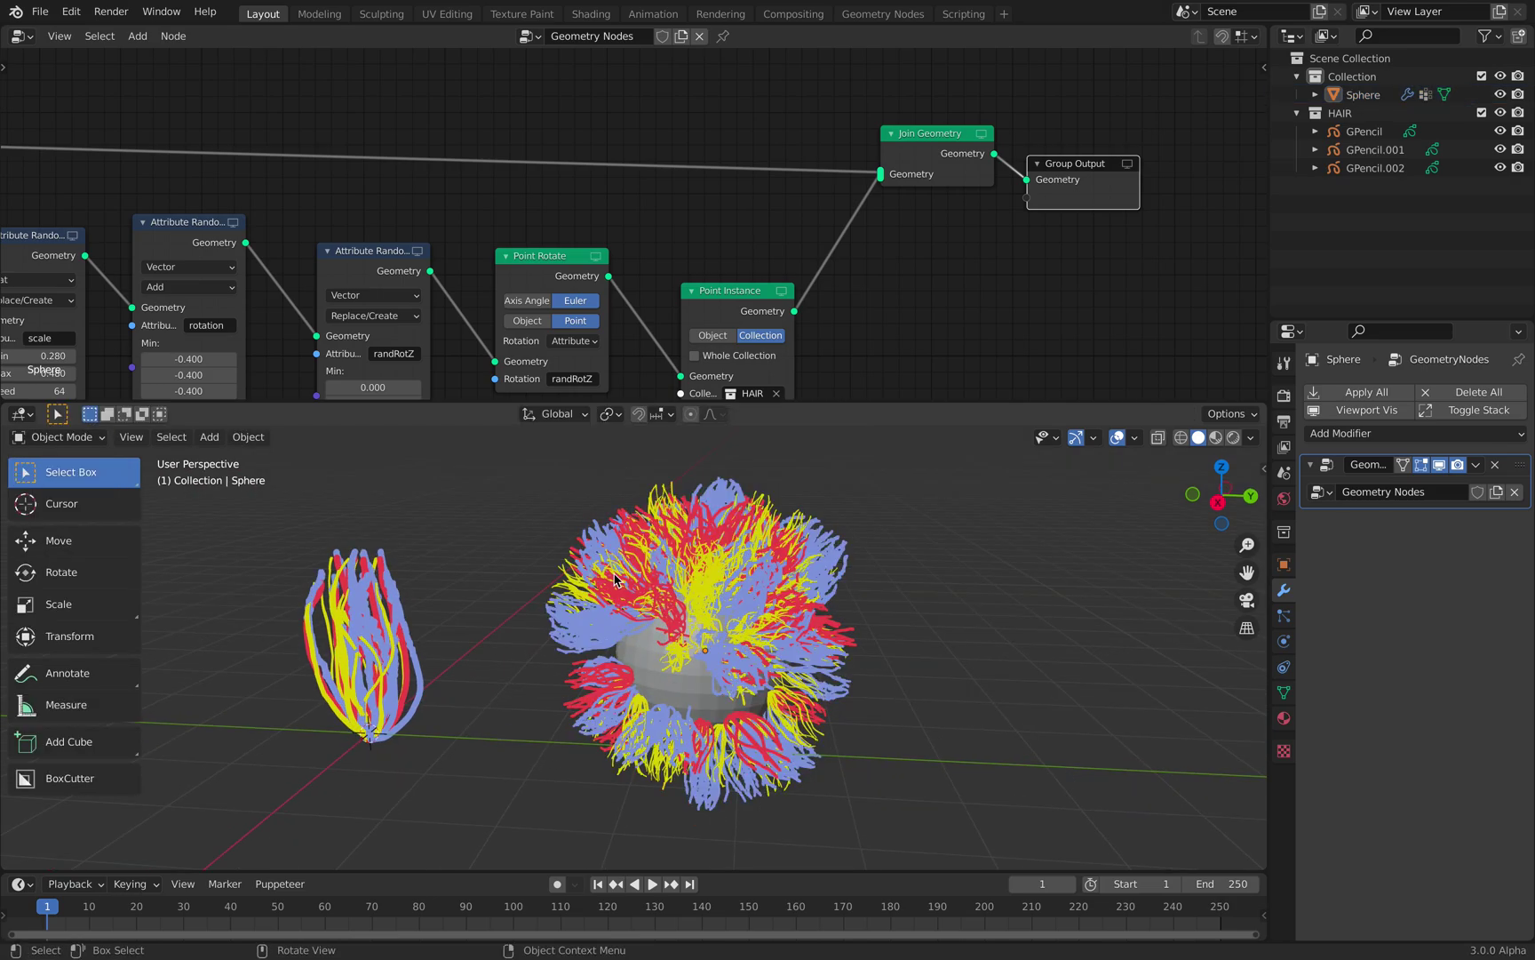
Save the file, and save a new version as chomchom_002.blend
left_click(44, 14)
left_click(56, 131)
left_click(41, 12)
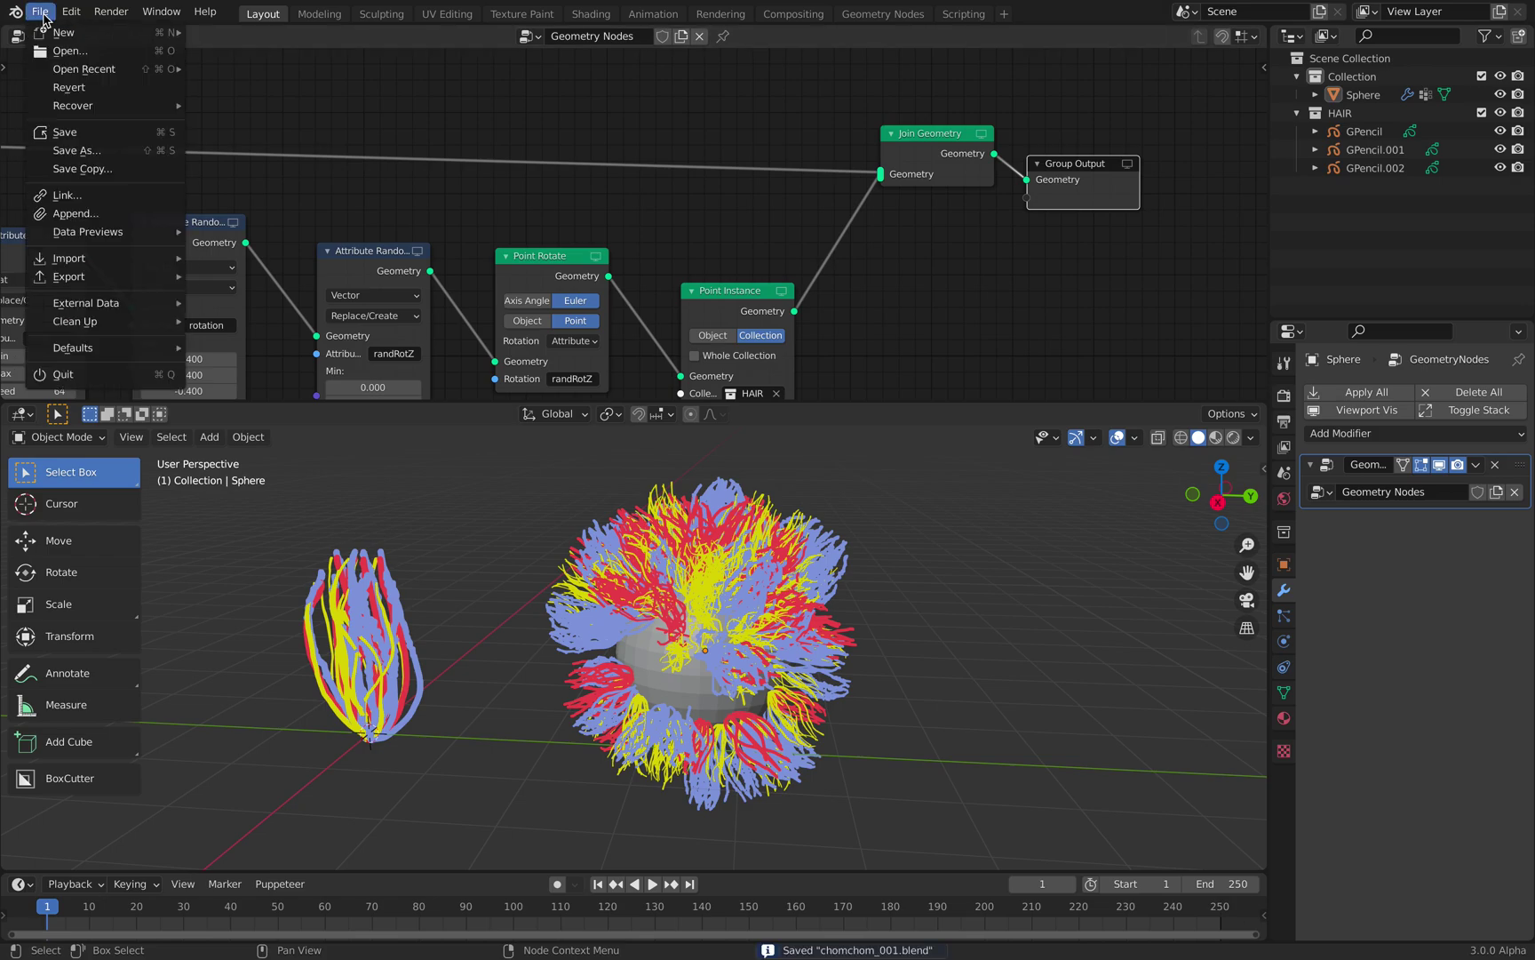
left_click(78, 150)
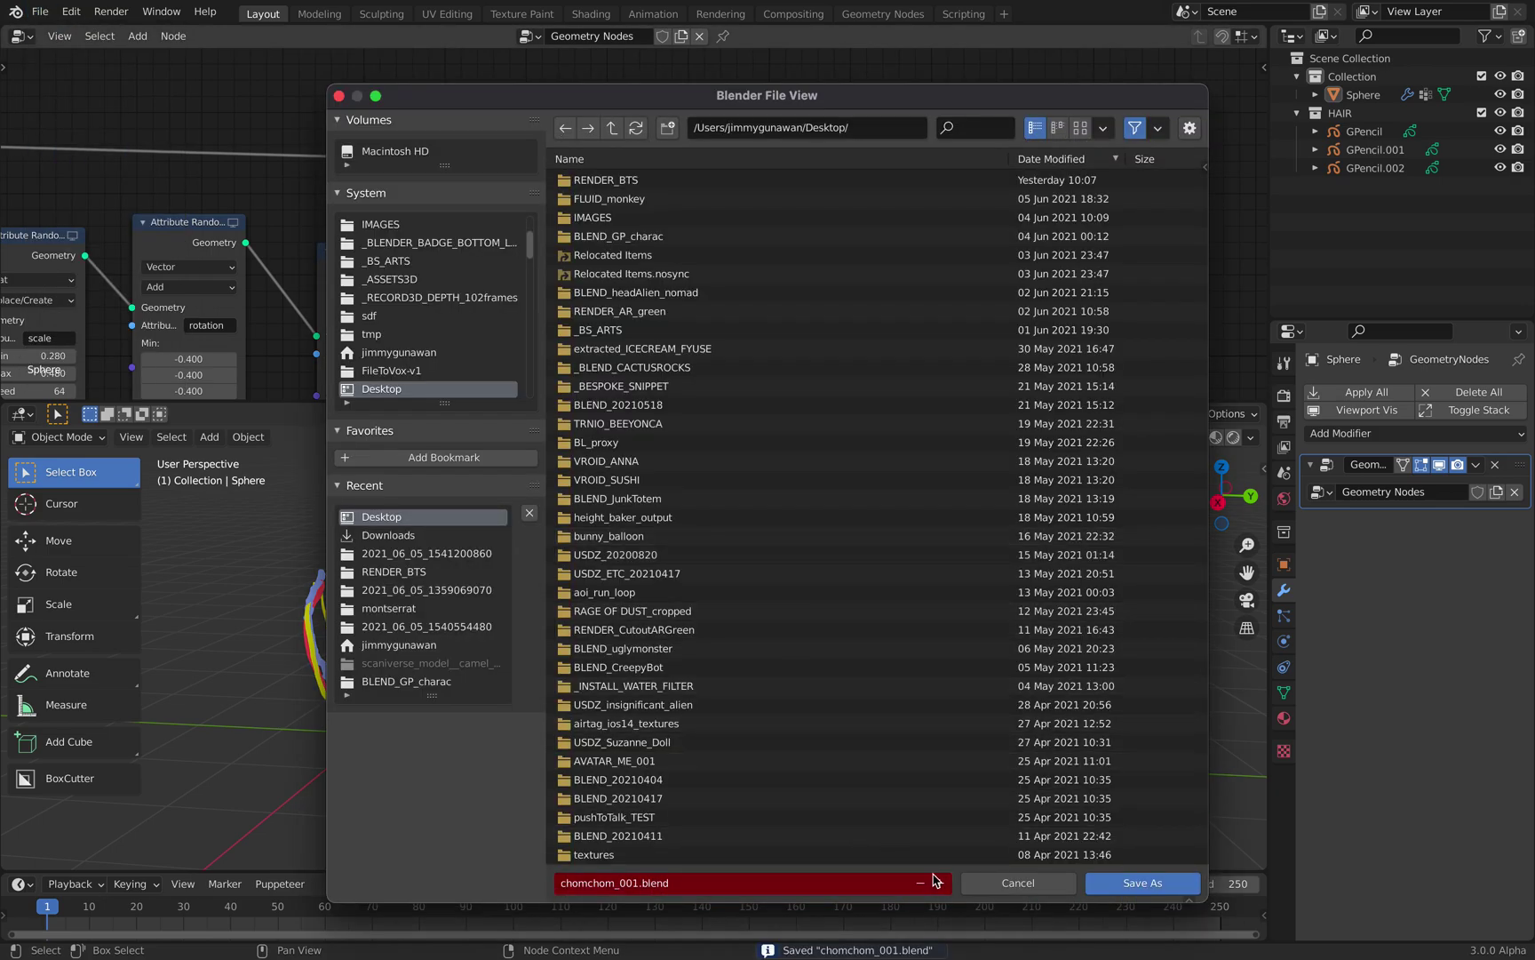
left_click(1140, 883)
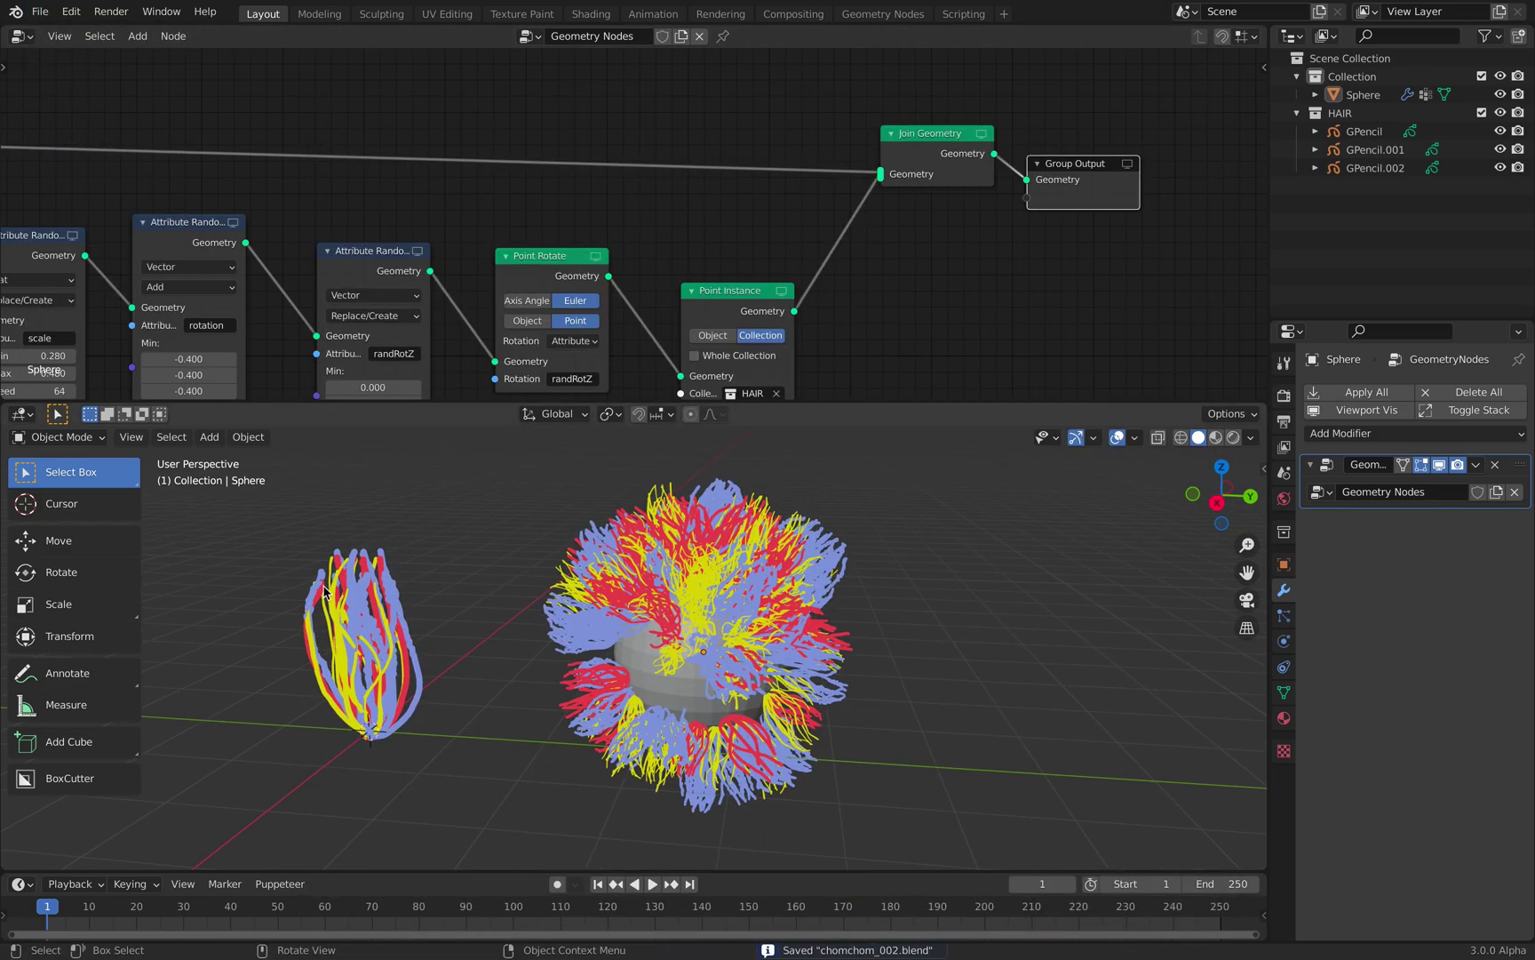
mouse_move(760, 642)
middle_mouse_down()
mouse_move(743, 711)
mouse_move(771, 622)
middle_mouse_up()
left_click(772, 613)
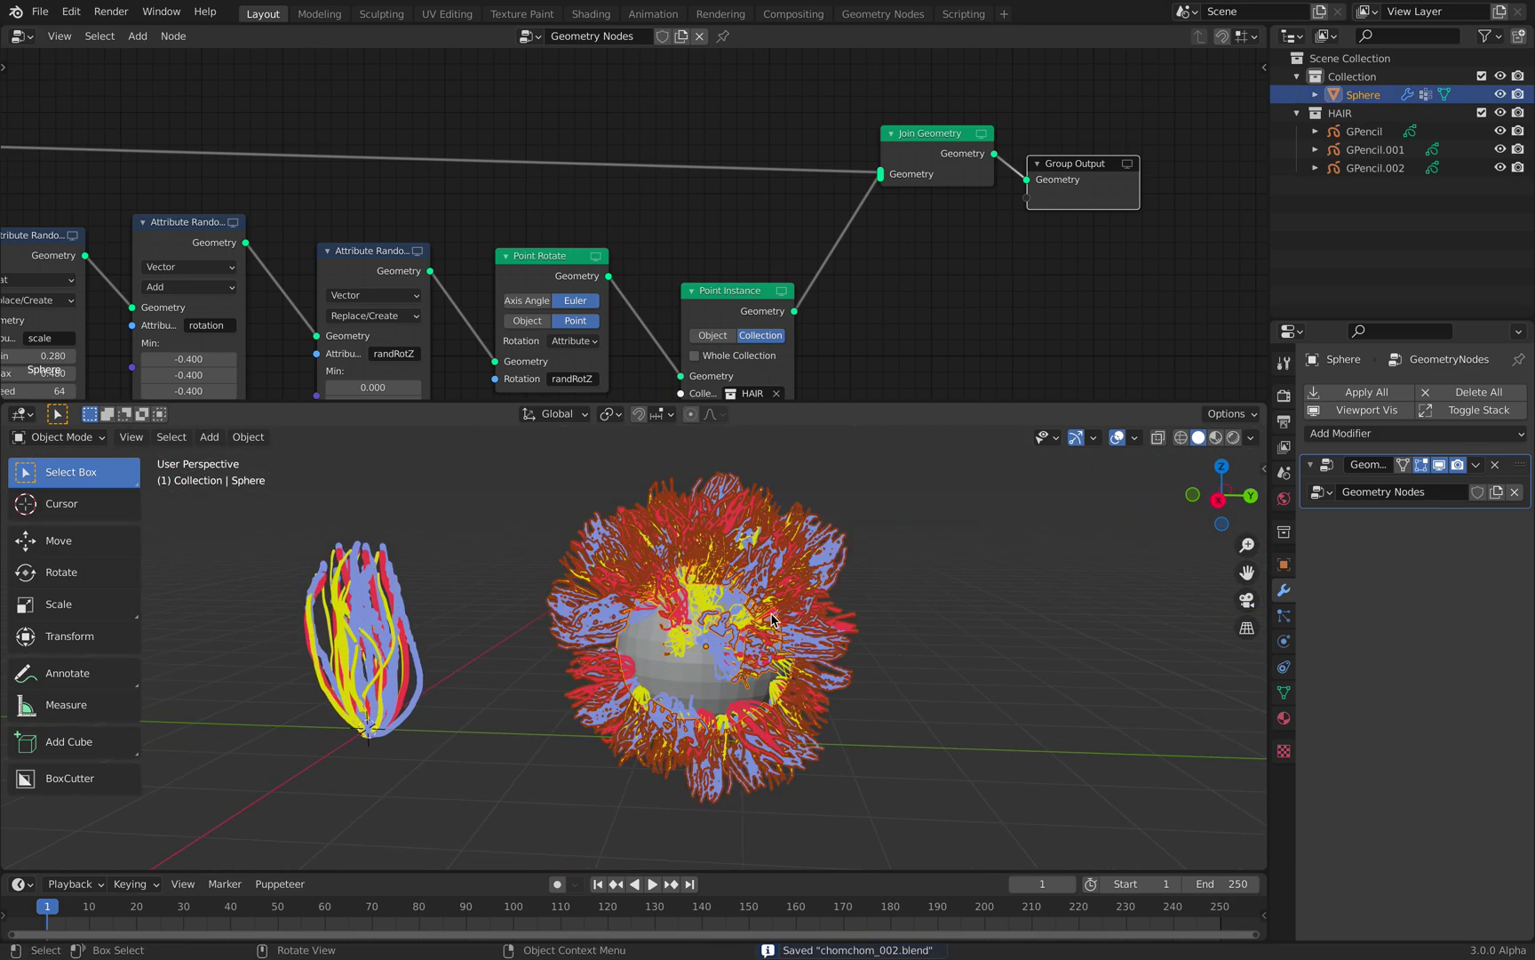
left_click(982, 605)
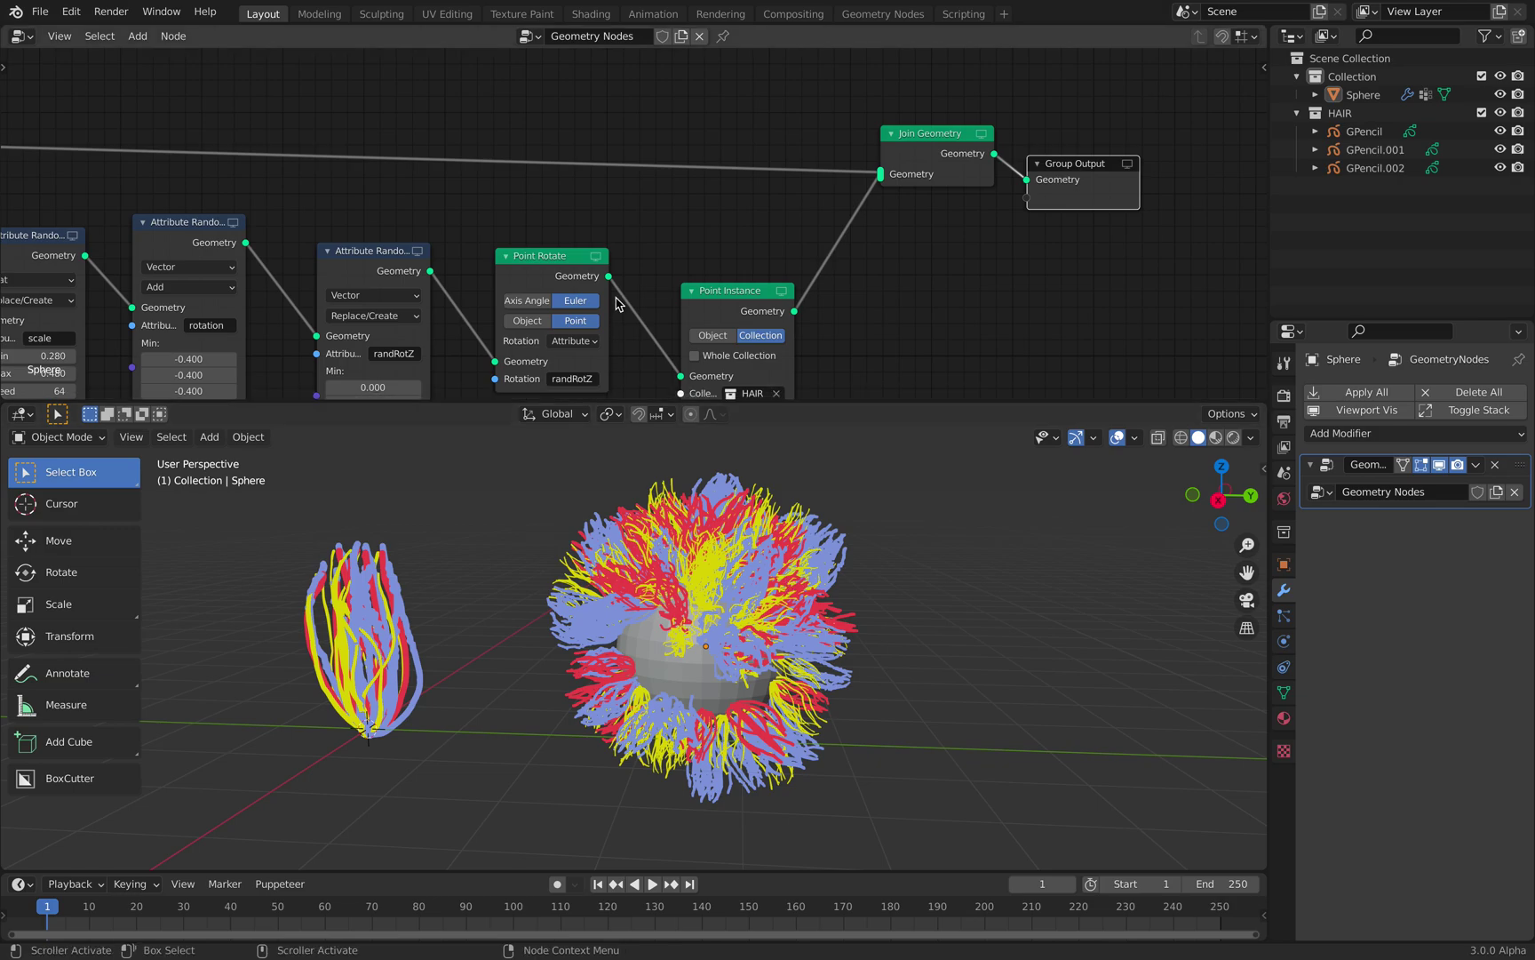
scroll(586, 219, "down", 1)
middle_click_drag(600, 226, 715, 207)
Open the recent file sverchok_radius_002.blend without saving the changes to the current file
left_click(42, 13)
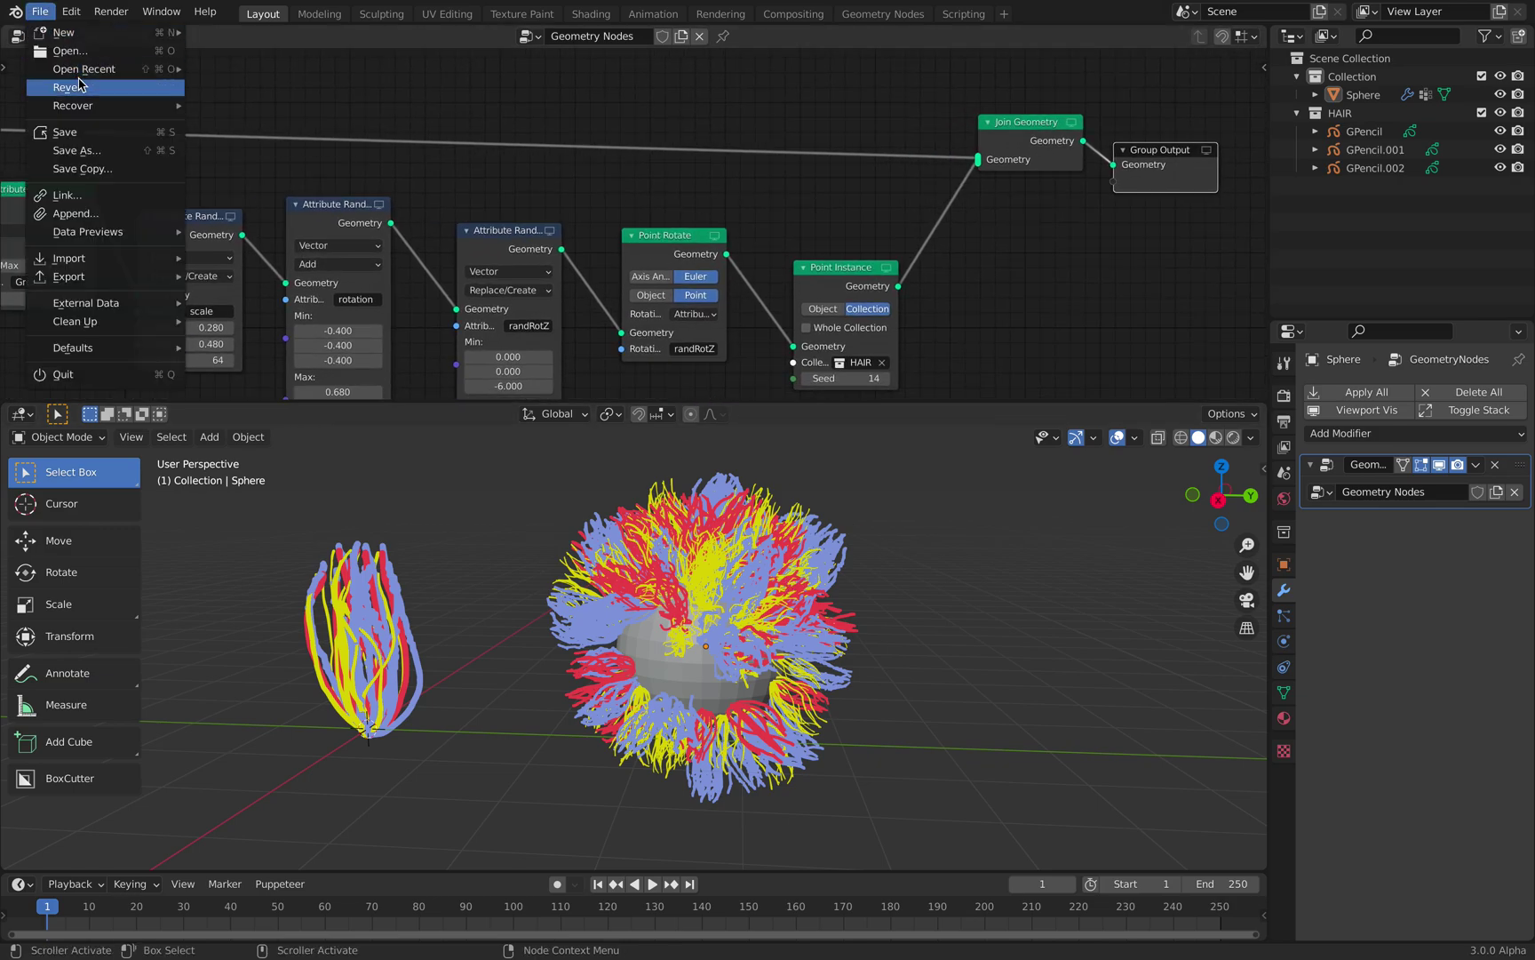
mouse_move(102, 69)
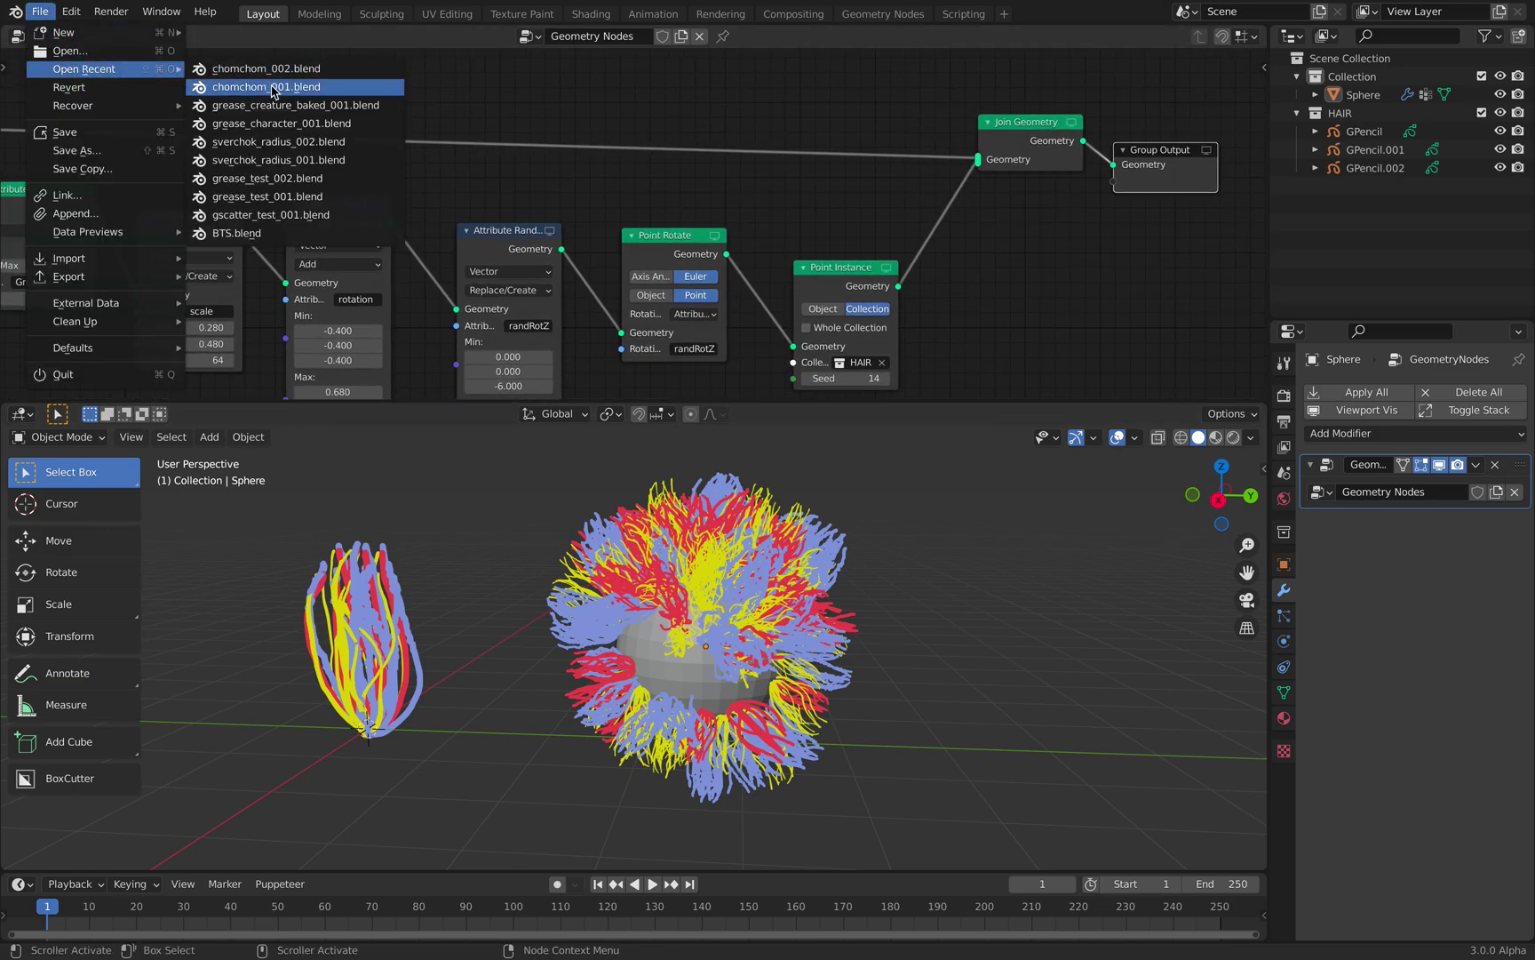
left_click(336, 147)
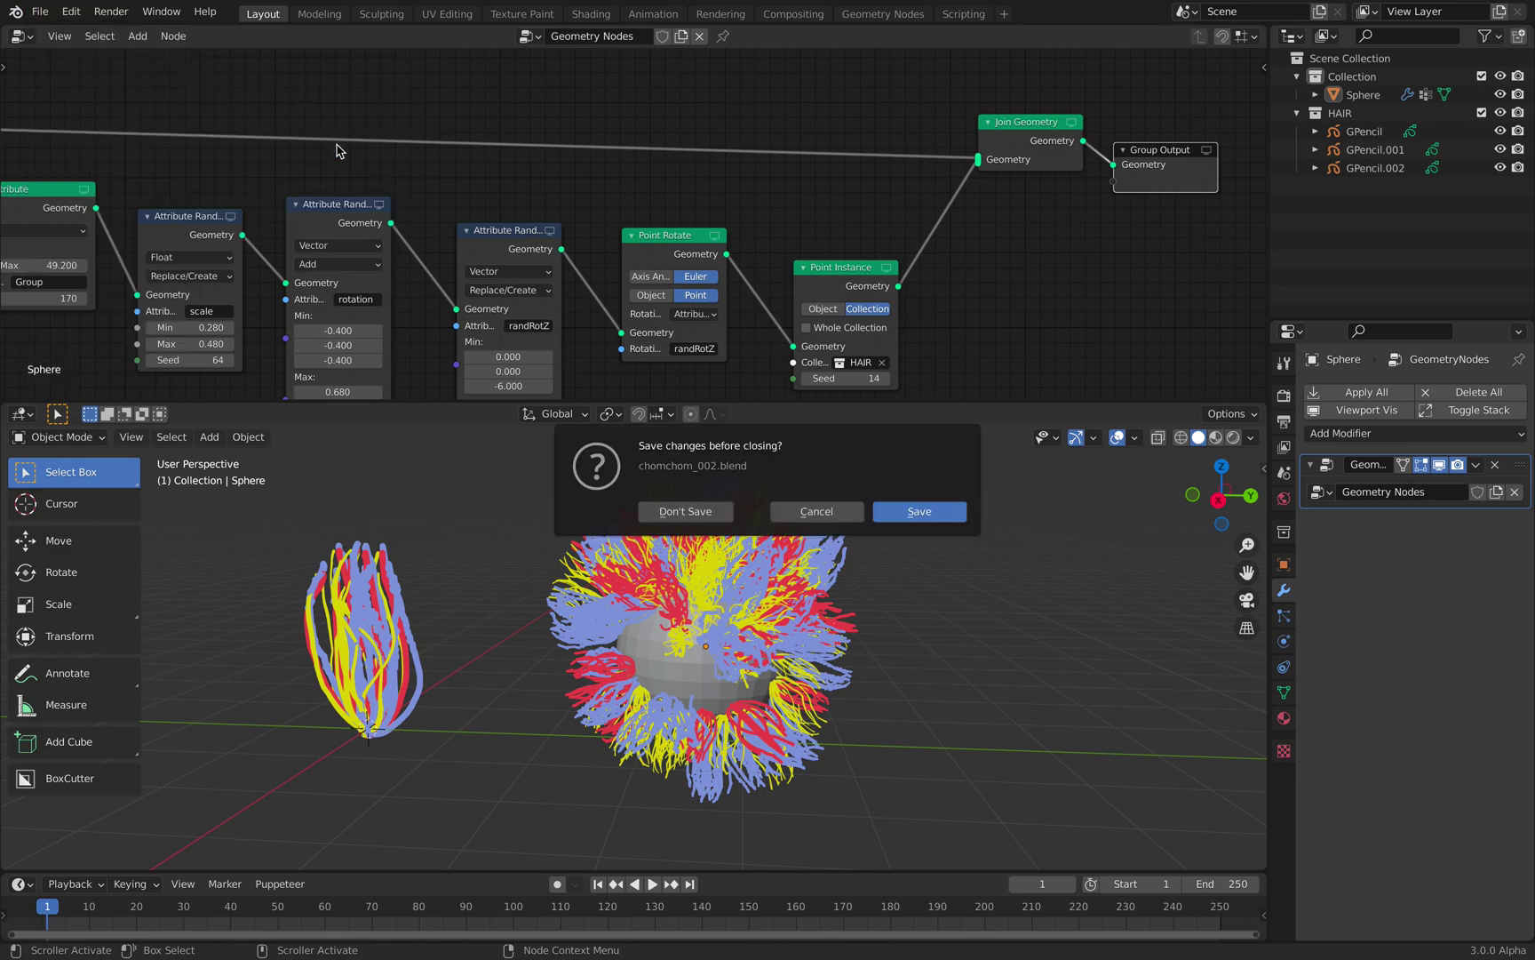
left_click(710, 516)
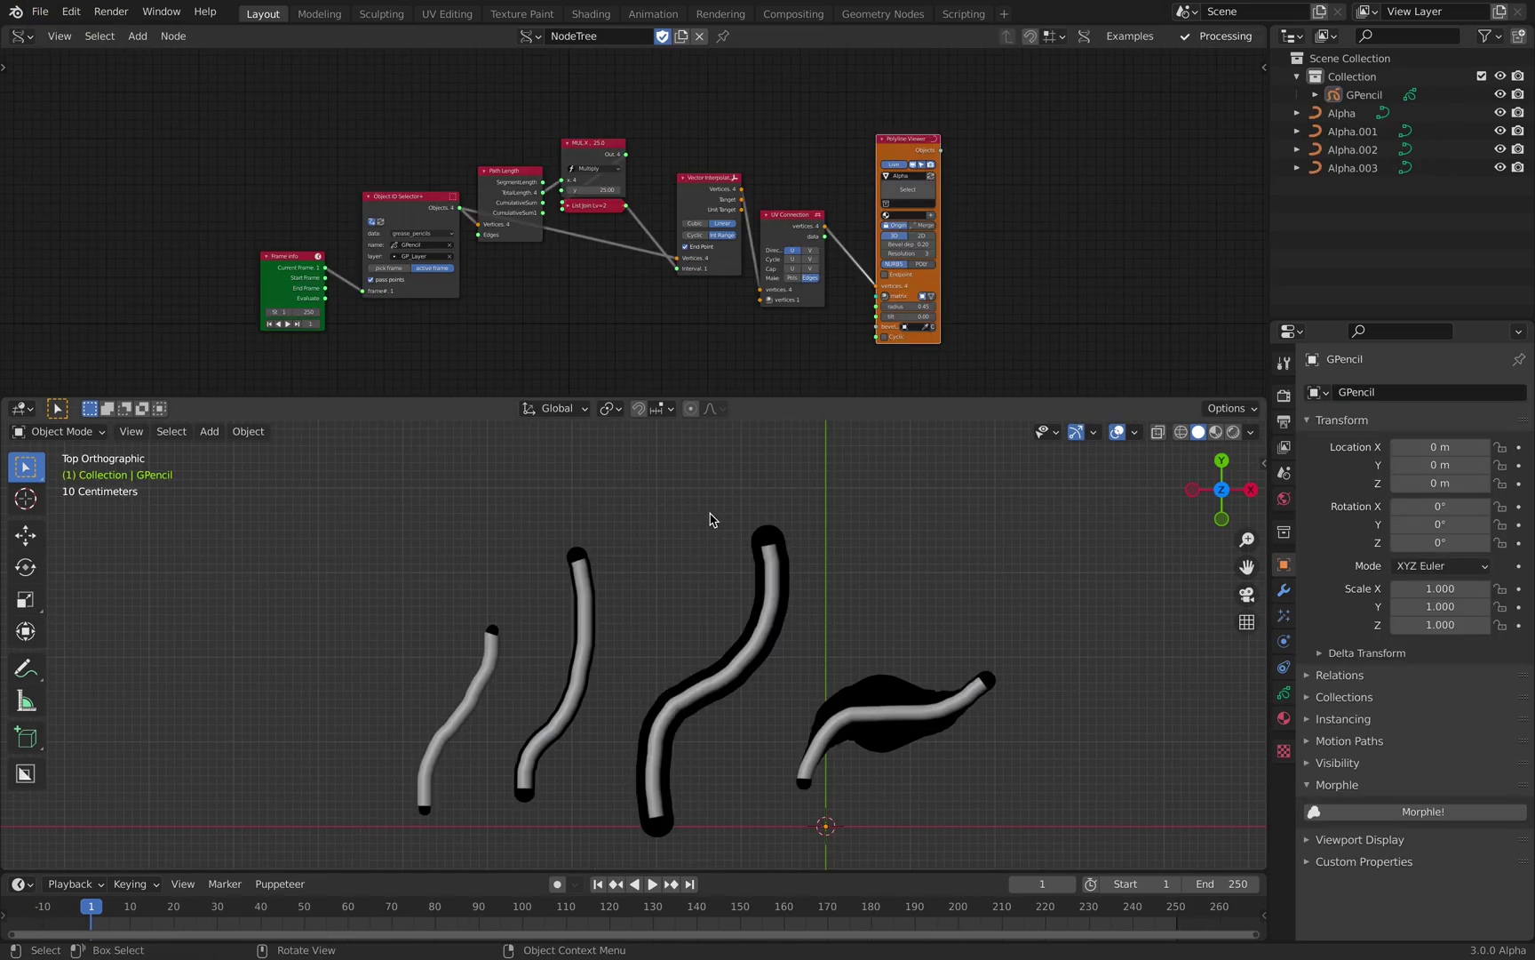
Create a new General file and delete all its default objects
left_click(40, 11)
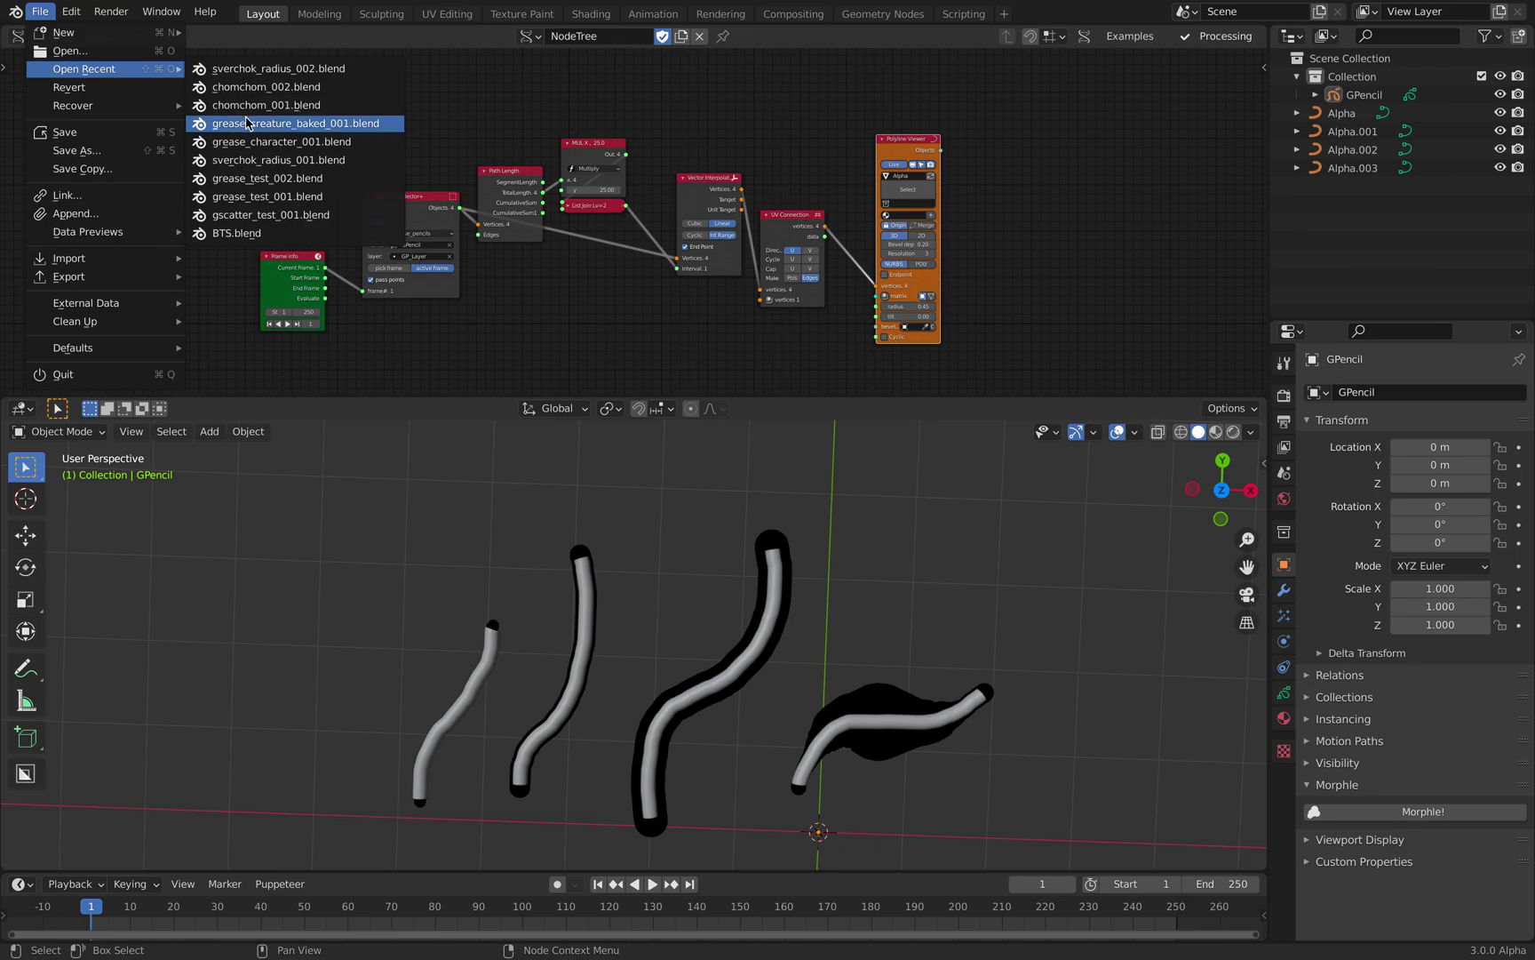
left_click(42, 14)
mouse_move(59, 33)
left_click(234, 35)
key("a")
key("Delete")
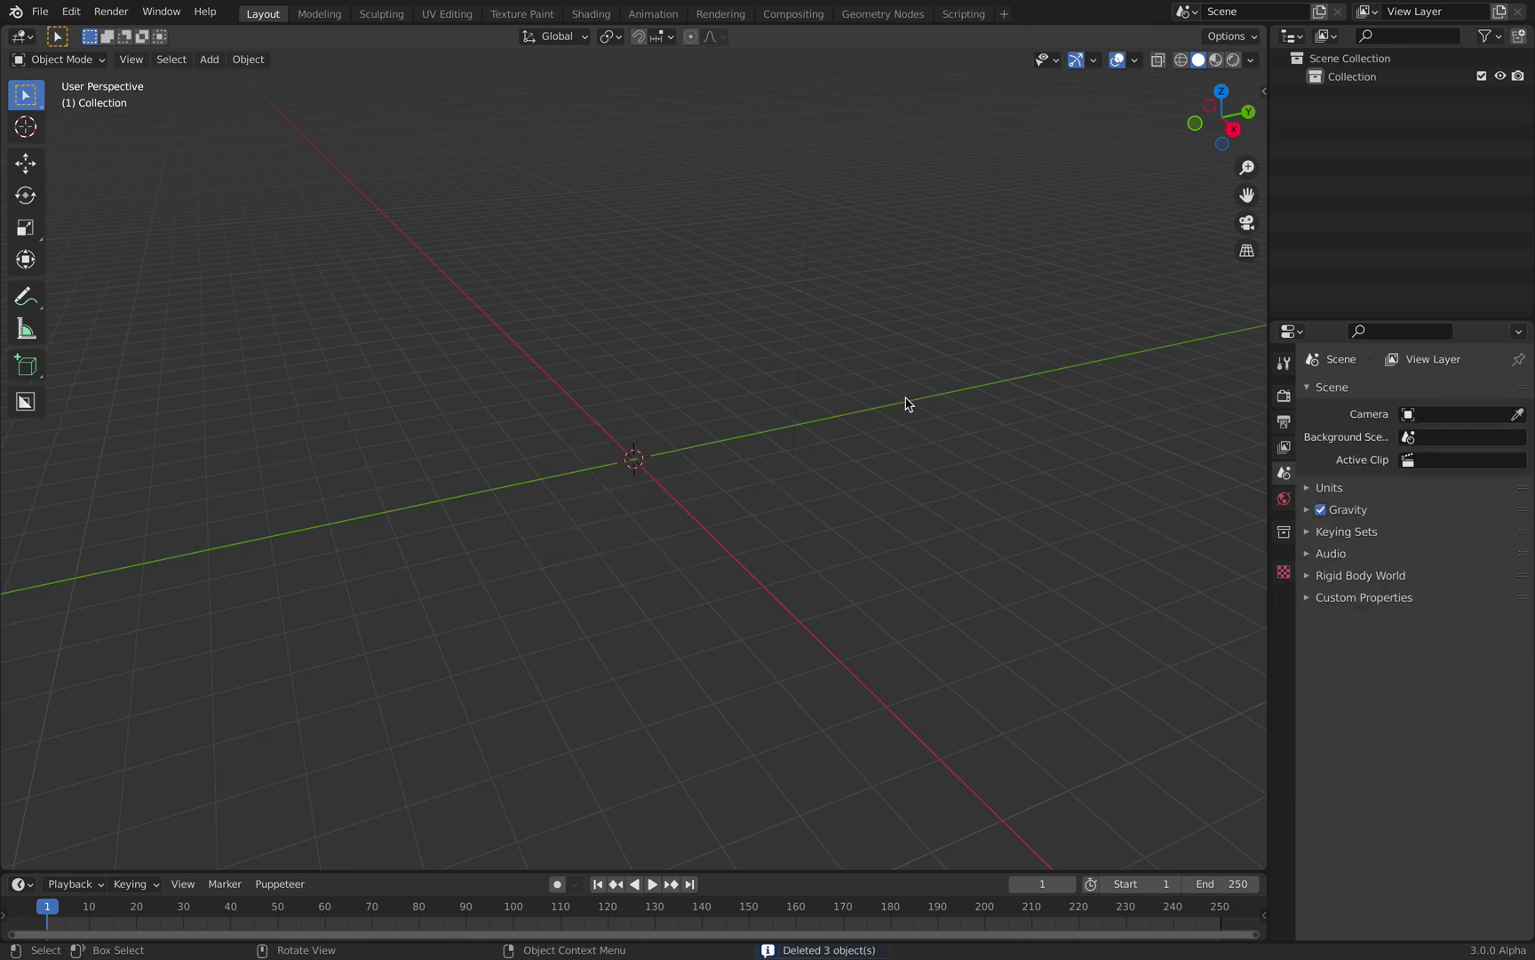
Add a blank Grease Pencil object in front view and switch it to Draw Mode
left_click(1193, 125)
key("shift+a")
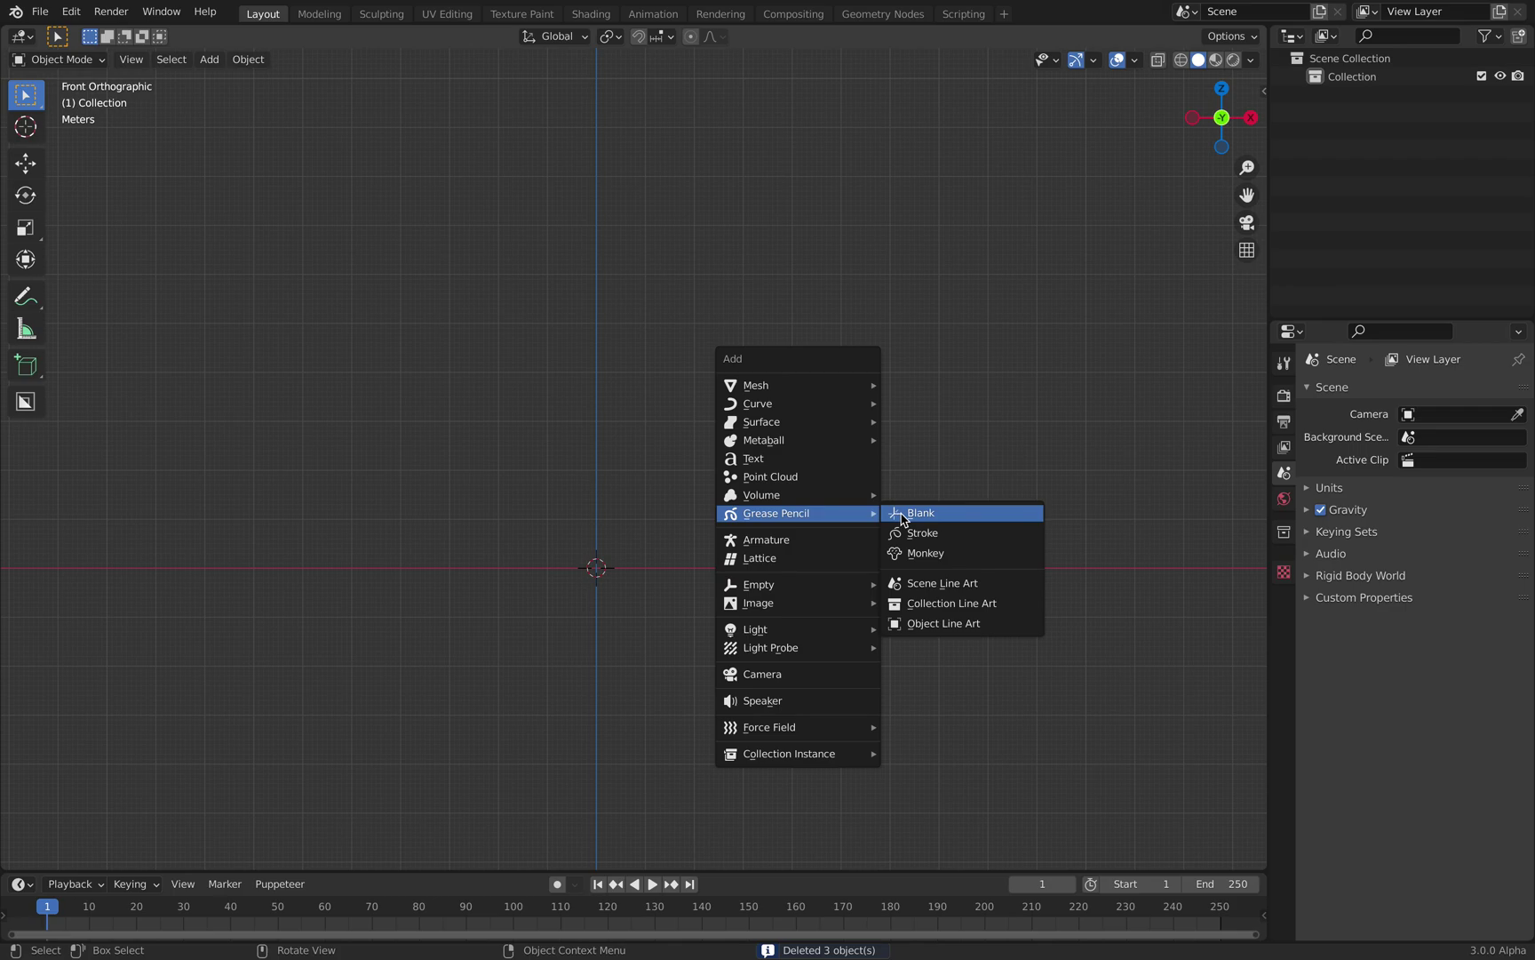
left_click(910, 514)
left_click(58, 59)
left_click(53, 143)
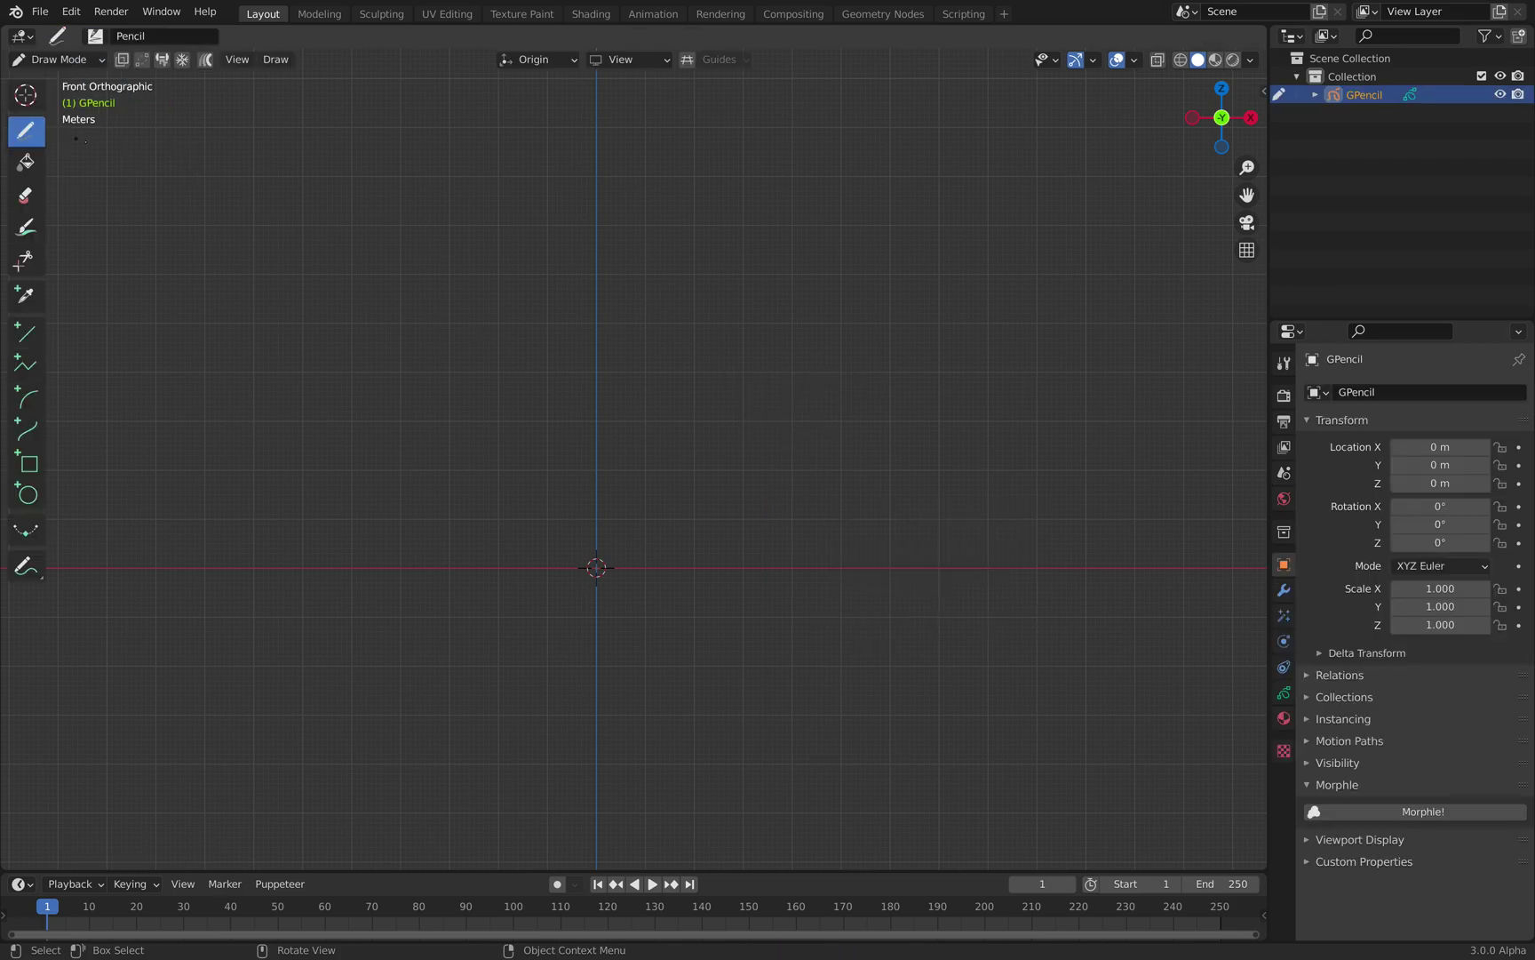
Draw about fifteen tall, wavy black hair strokes rising from the origin, and return to Object Mode
right_click(639, 475)
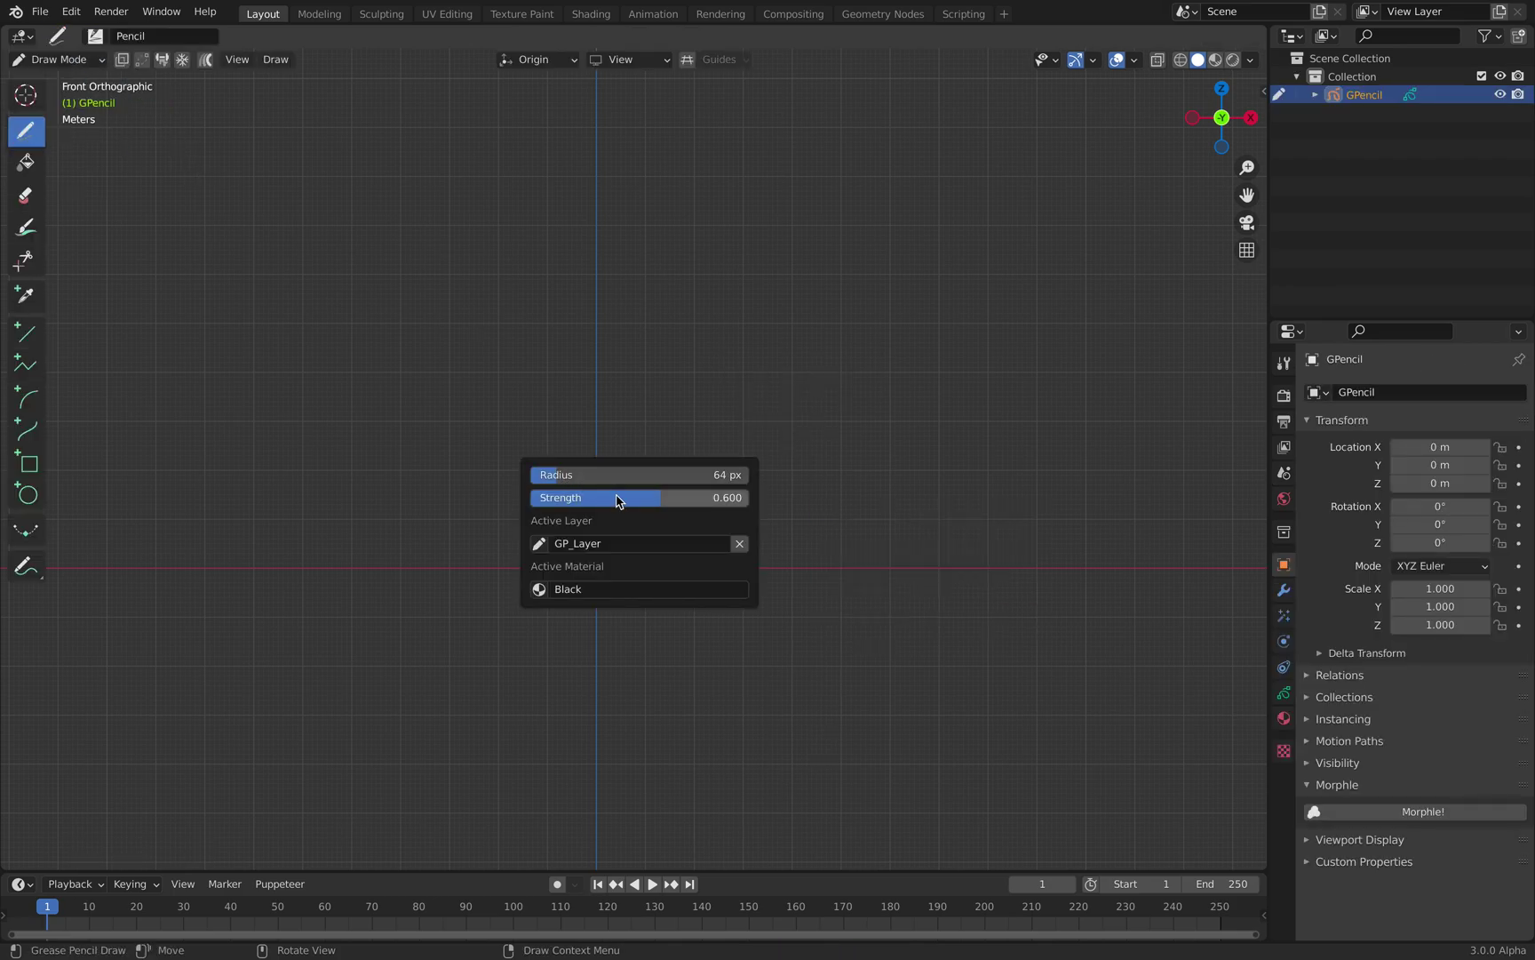
scroll(612, 529, "up", 3)
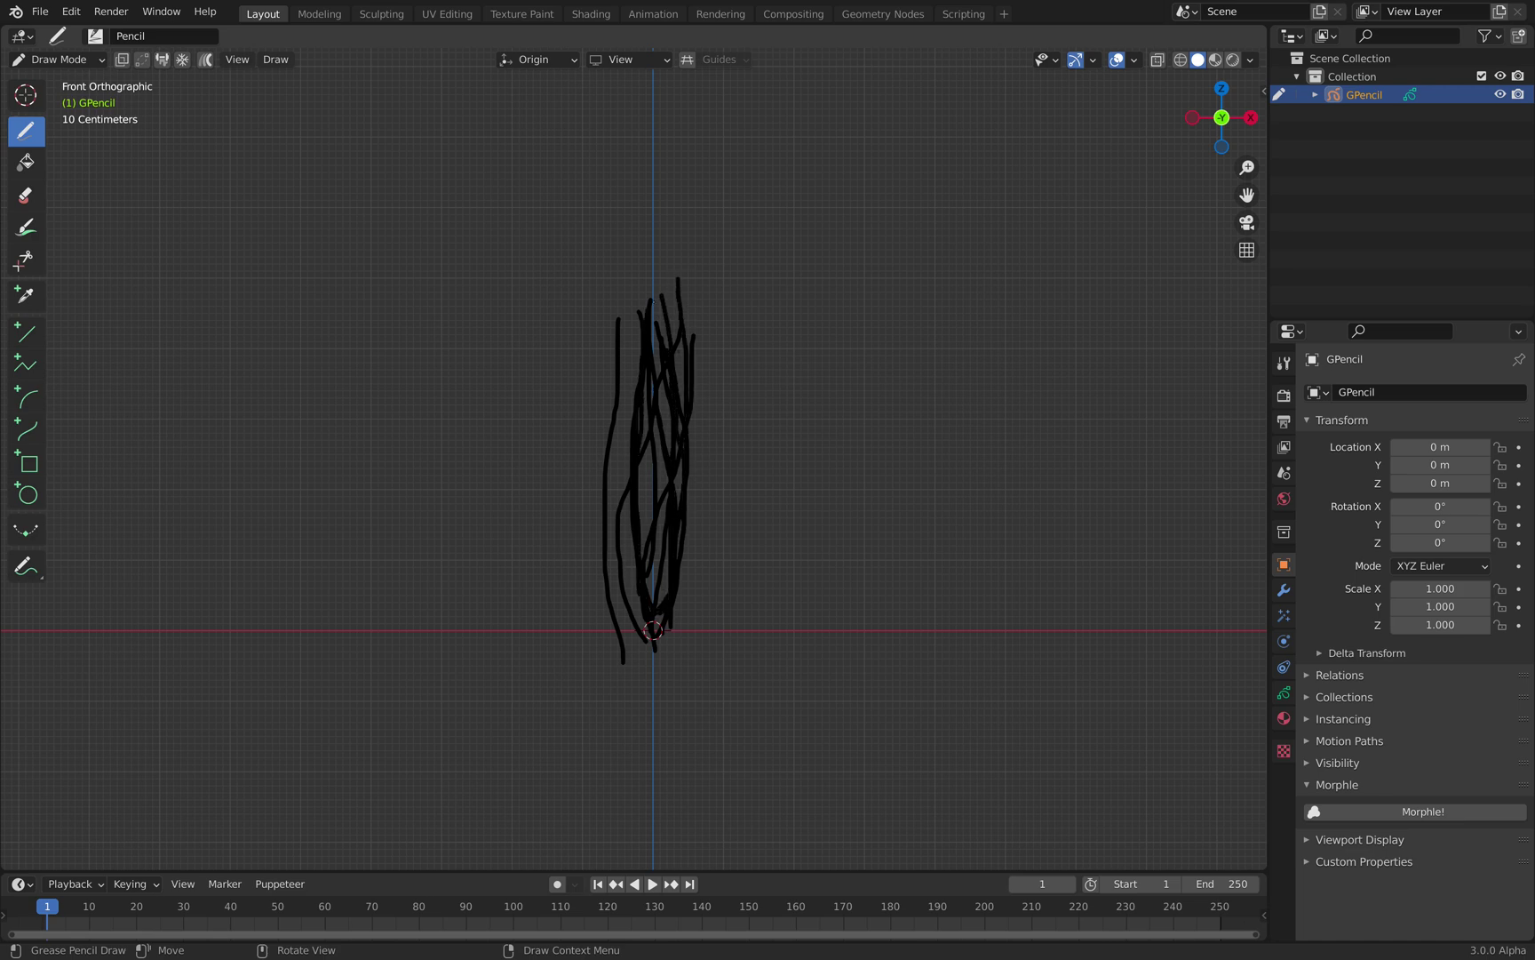
left_click(61, 59)
left_click(62, 79)
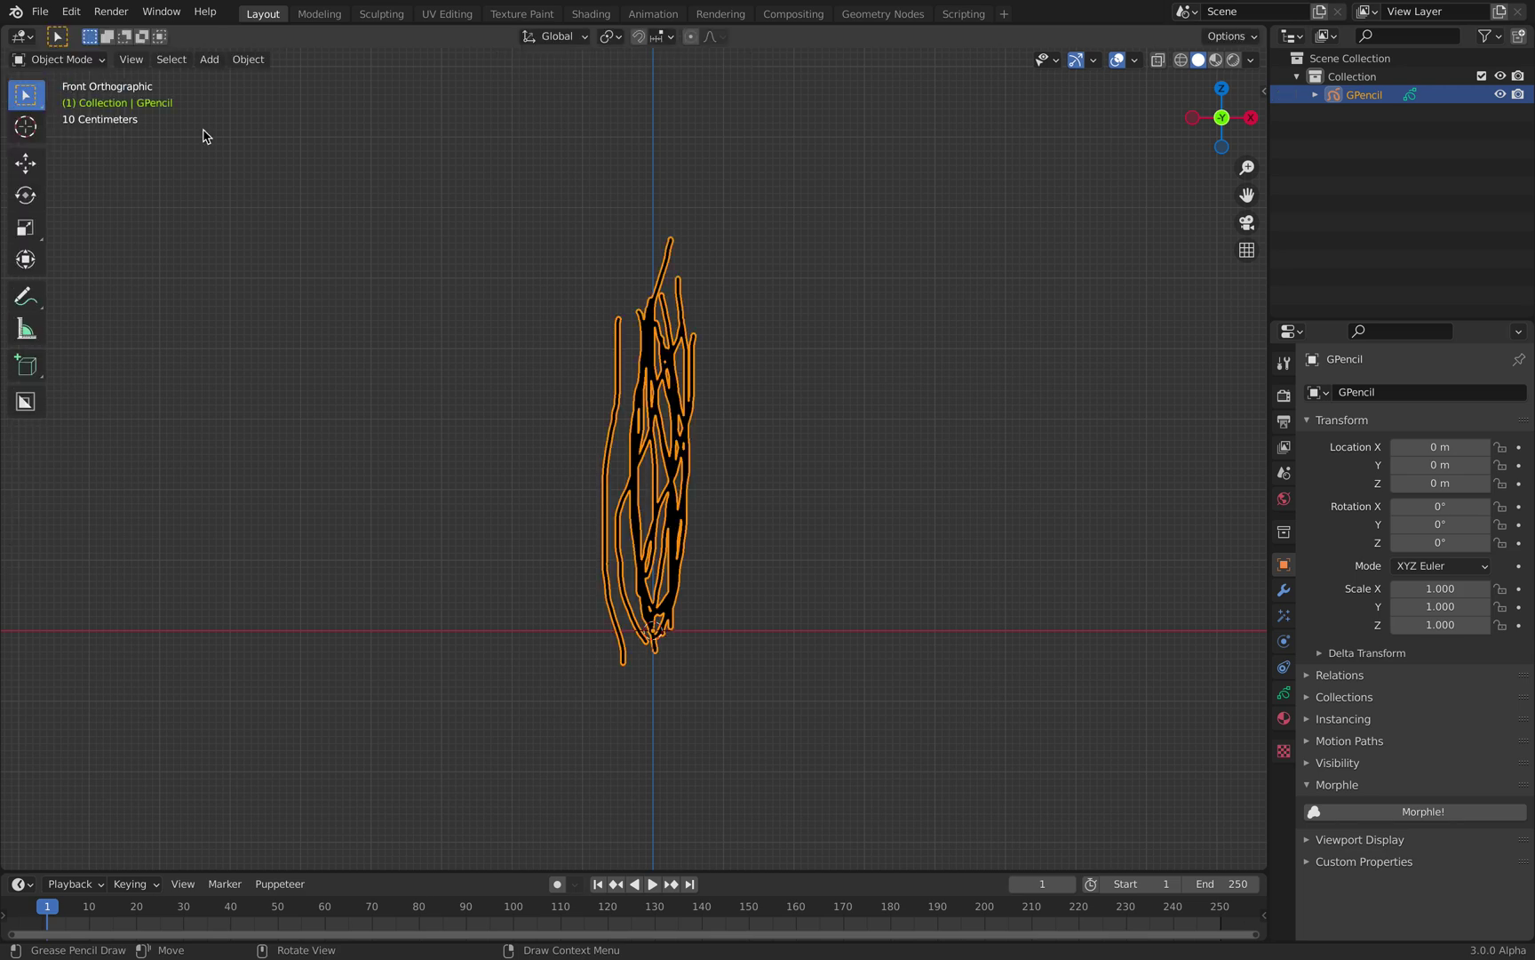
Save the file to the Desktop as sv_hair_gp_001.blend
mouse_move(793, 356)
middle_mouse_down()
mouse_move(679, 347)
mouse_move(684, 411)
mouse_move(586, 415)
mouse_move(720, 421)
mouse_move(622, 418)
mouse_move(566, 444)
mouse_move(693, 471)
middle_mouse_up()
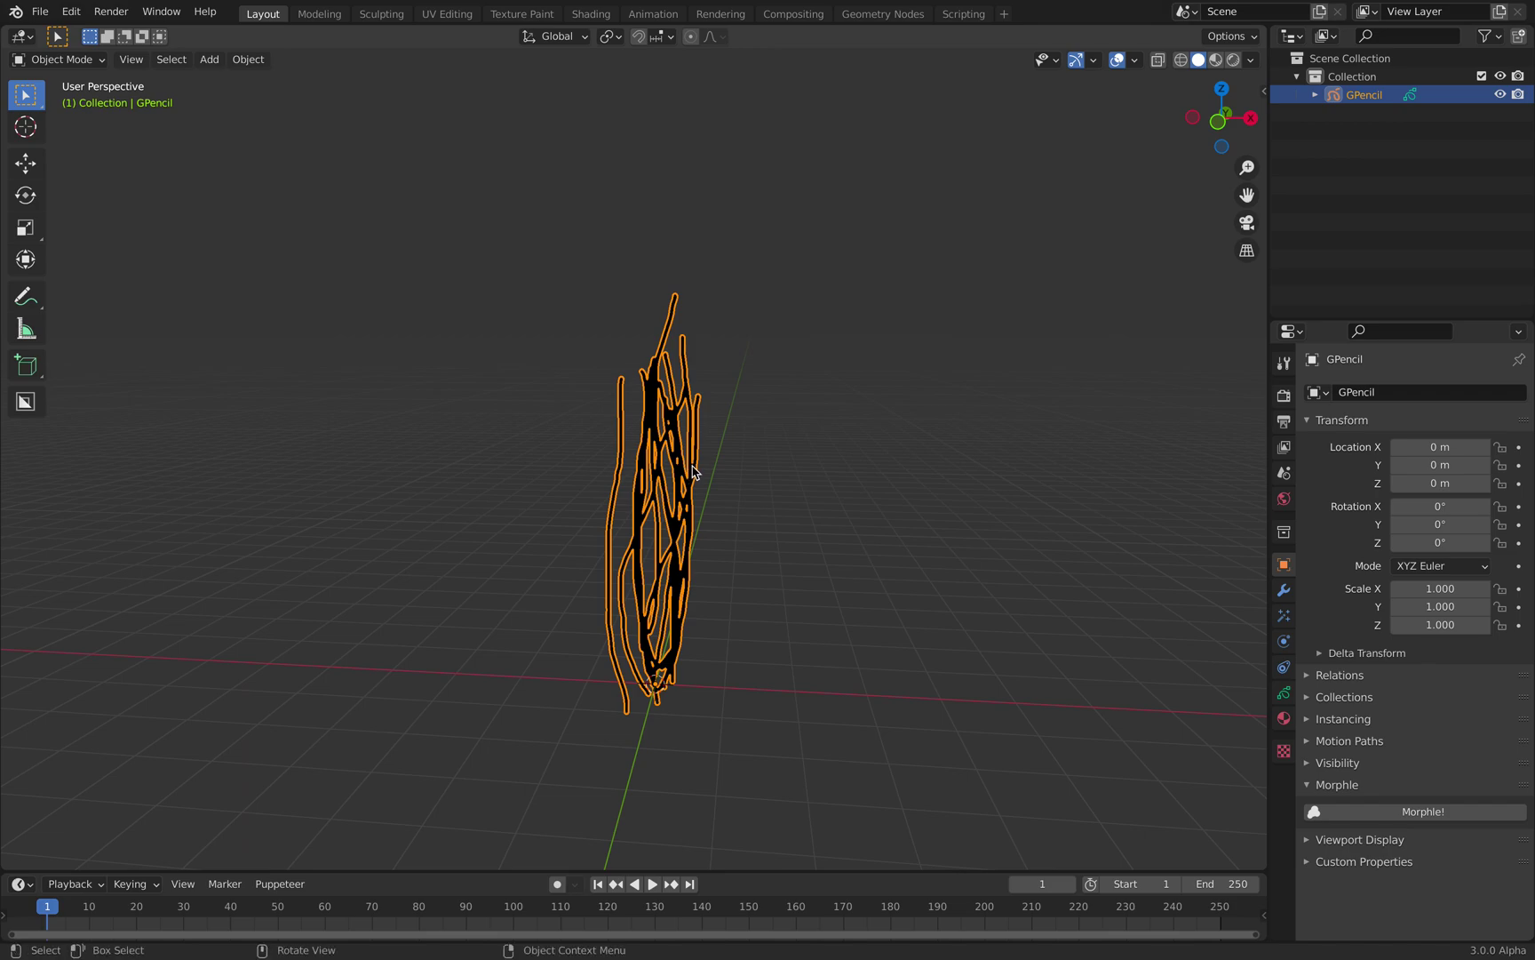
middle_click_drag(976, 305, 974, 381, "shift")
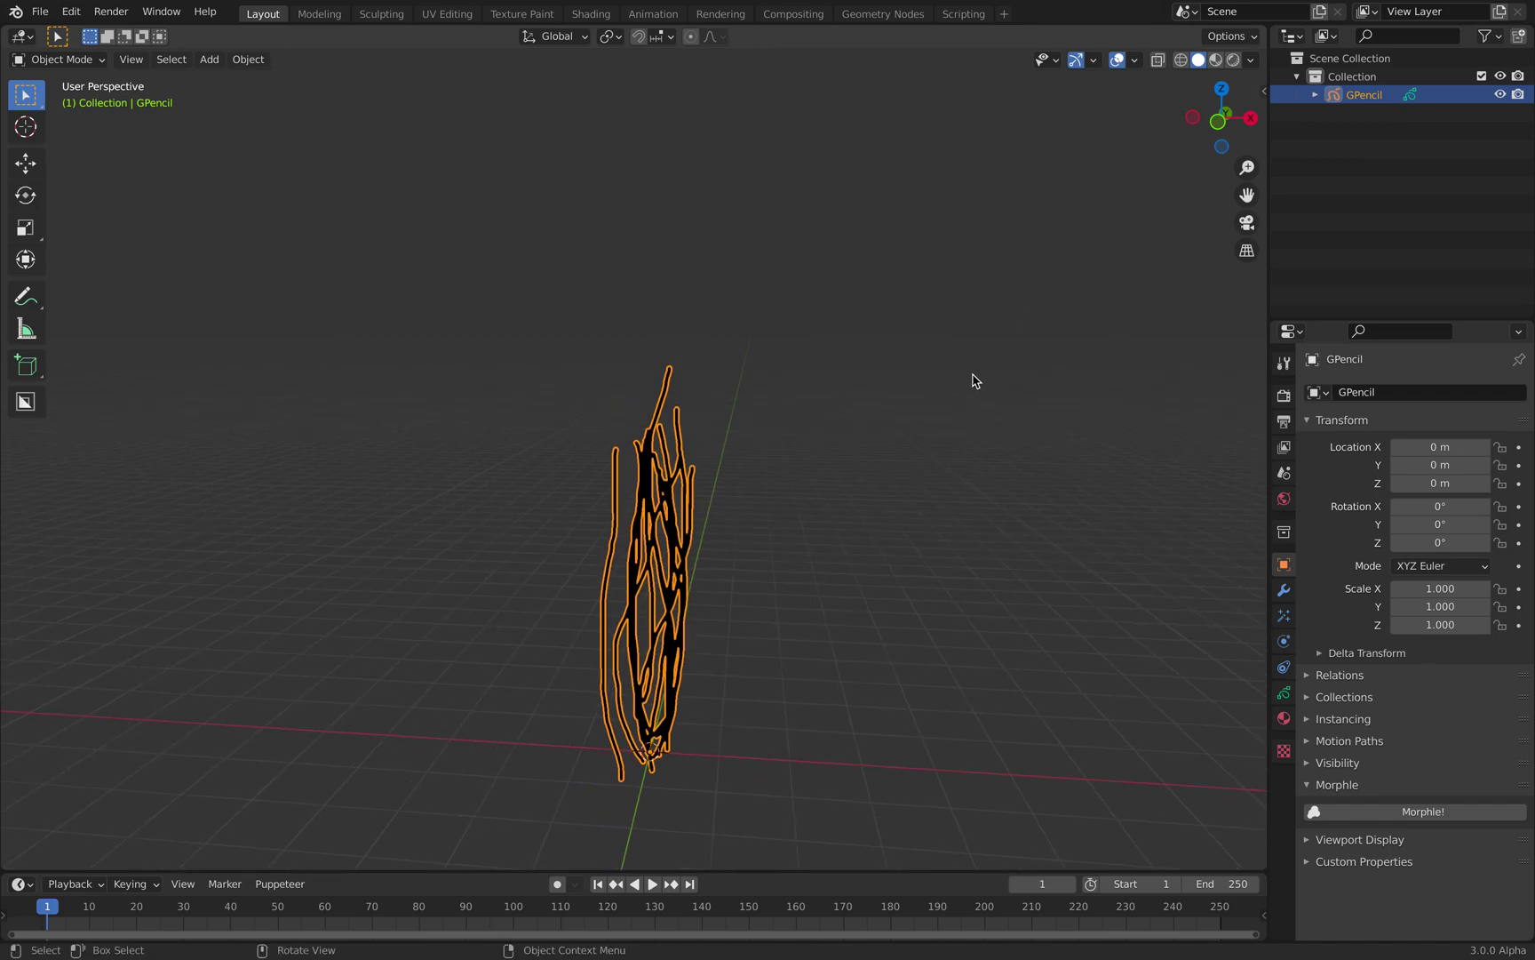
key("super+s")
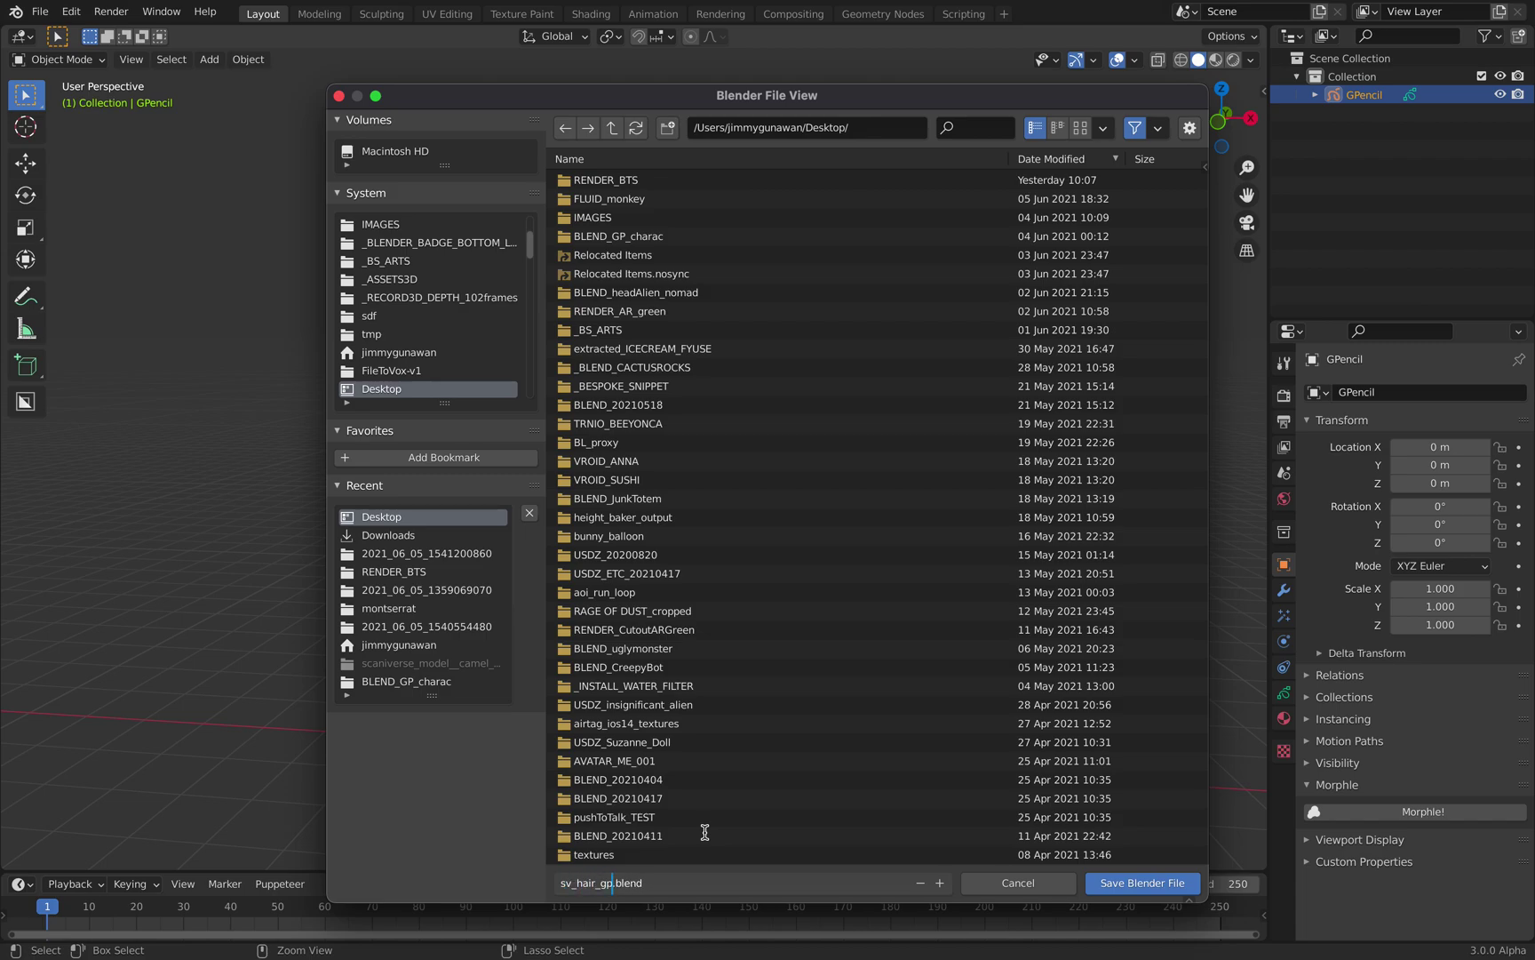
left_click(1102, 884)
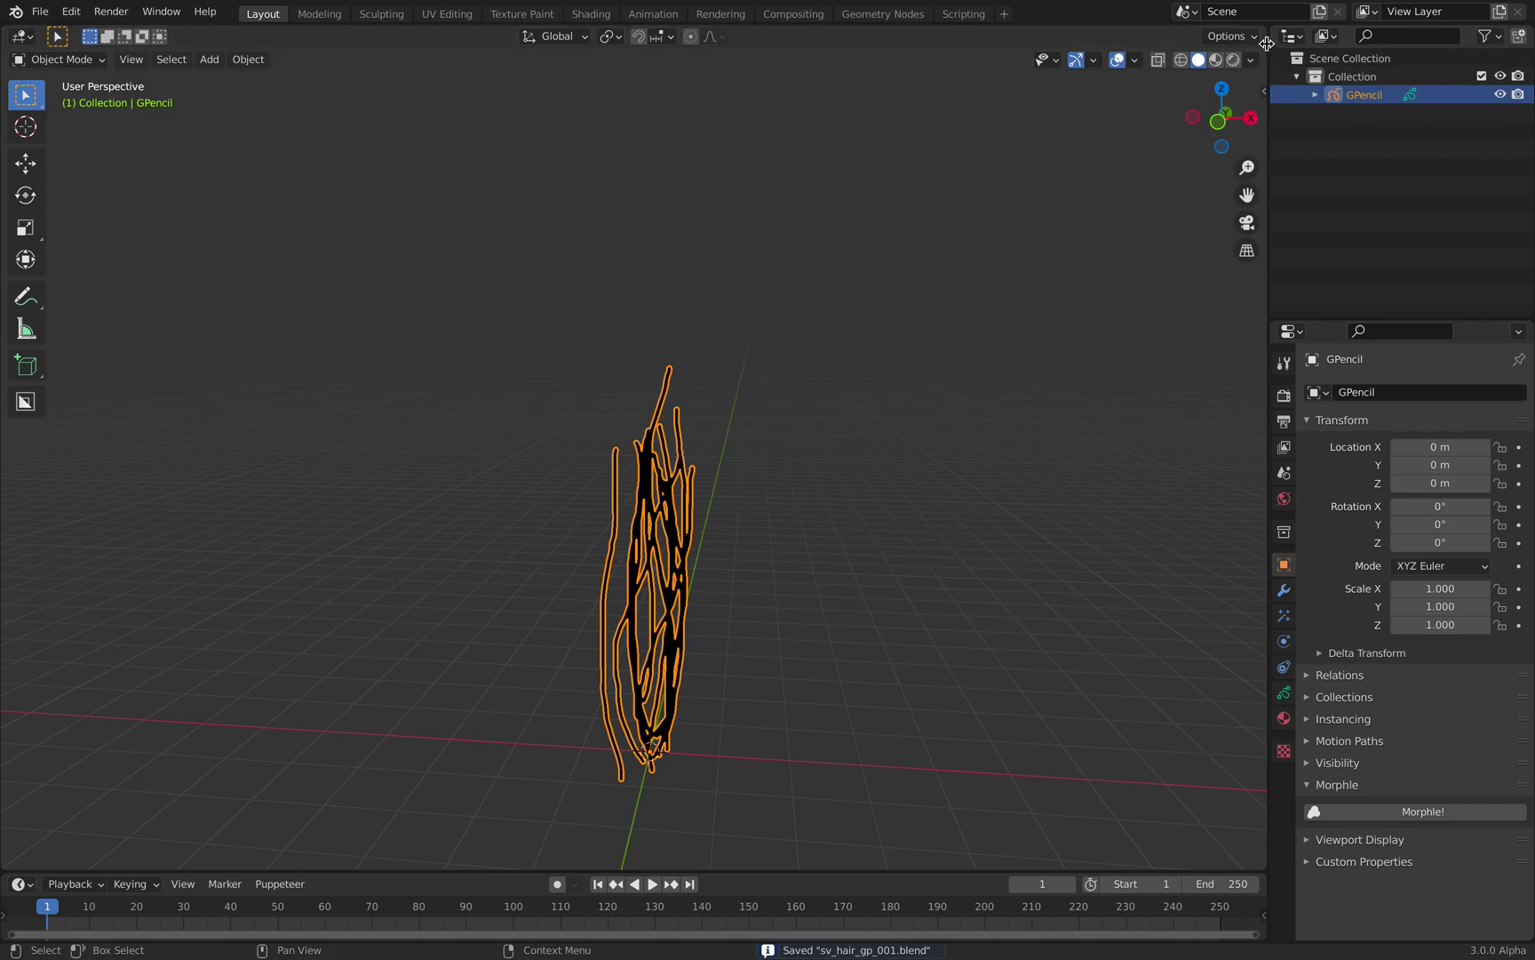
Split the 3D viewport horizontally, make the upper area a Sverchok Nodes editor, and create a new node tree
left_click_drag(1265, 31, 1257, 396)
left_click(21, 36)
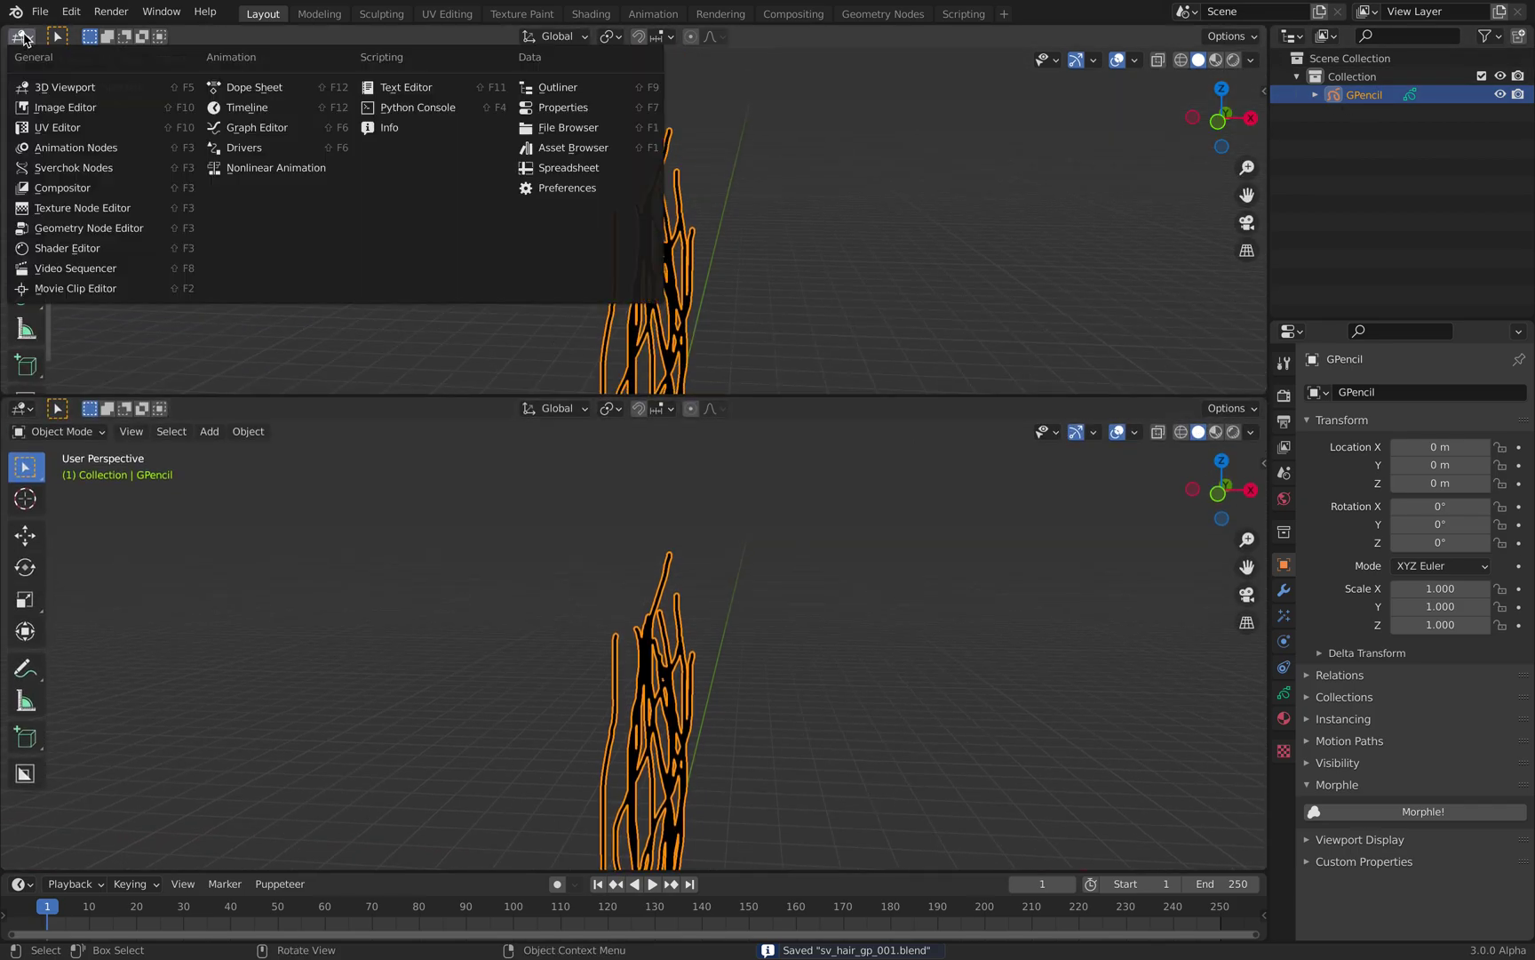
left_click(55, 172)
left_click(587, 37)
Find and add the "gp + 2" grease pencil setup to the node tree
key("shift+a")
left_click(508, 126)
type("gp")
key("Down")
key("Down")
key("Up")
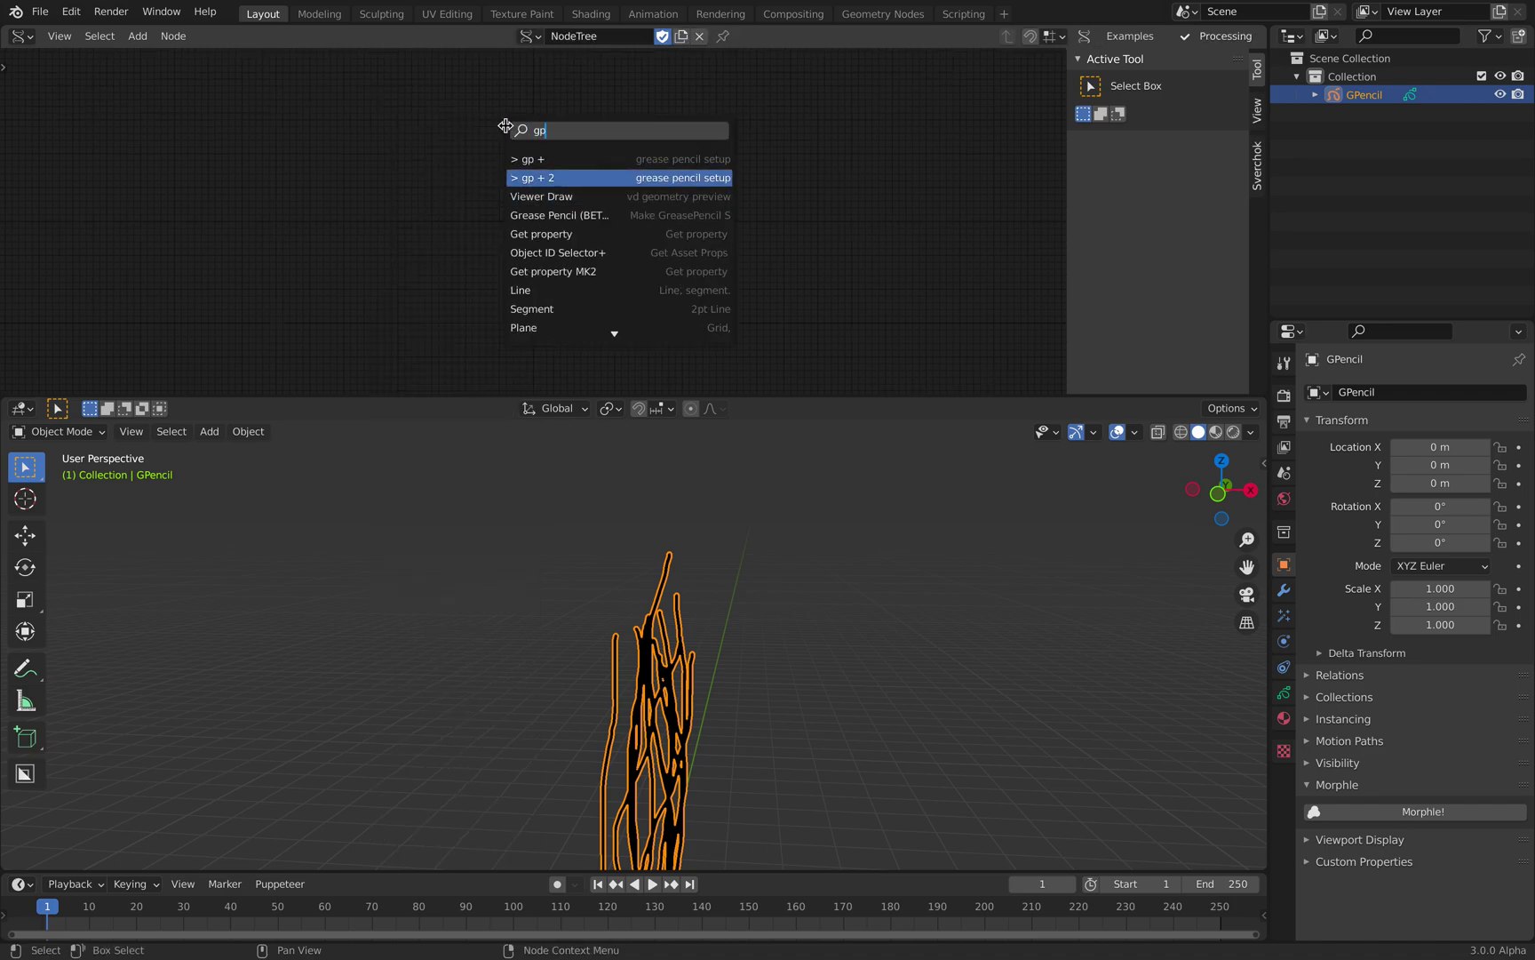
key("Return")
Set the Object ID Selector+ node to the GPencil data, layer GP_Layer, with the active frame option
scroll(318, 246, "up", 2)
left_click(356, 240)
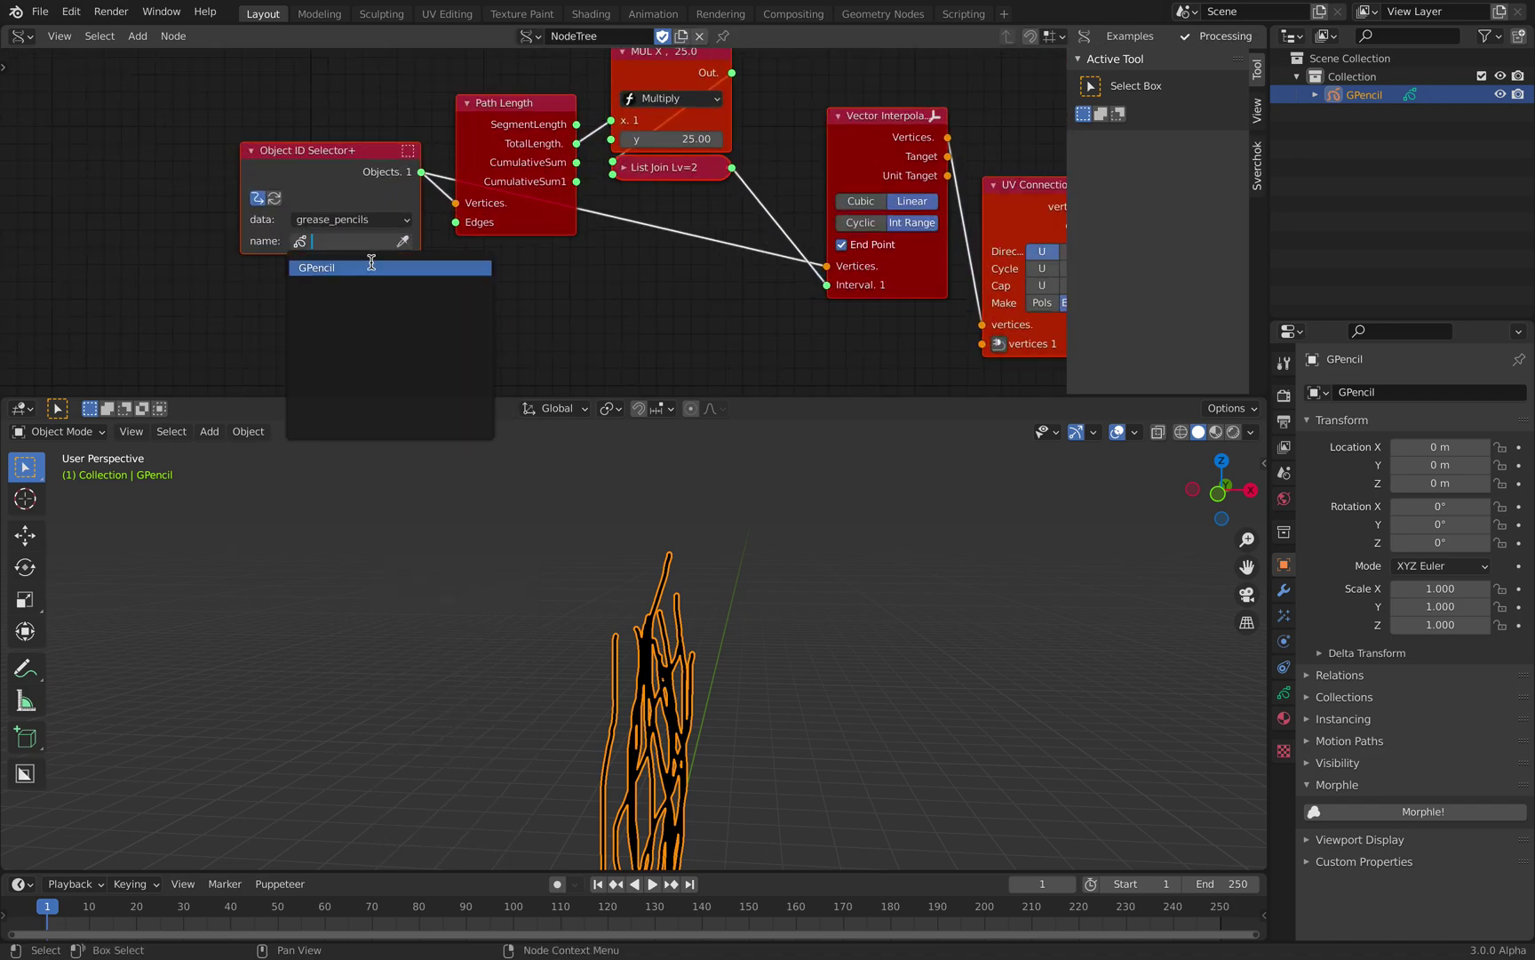
left_click(356, 264)
left_click(360, 262)
left_click(364, 288)
left_click(369, 286)
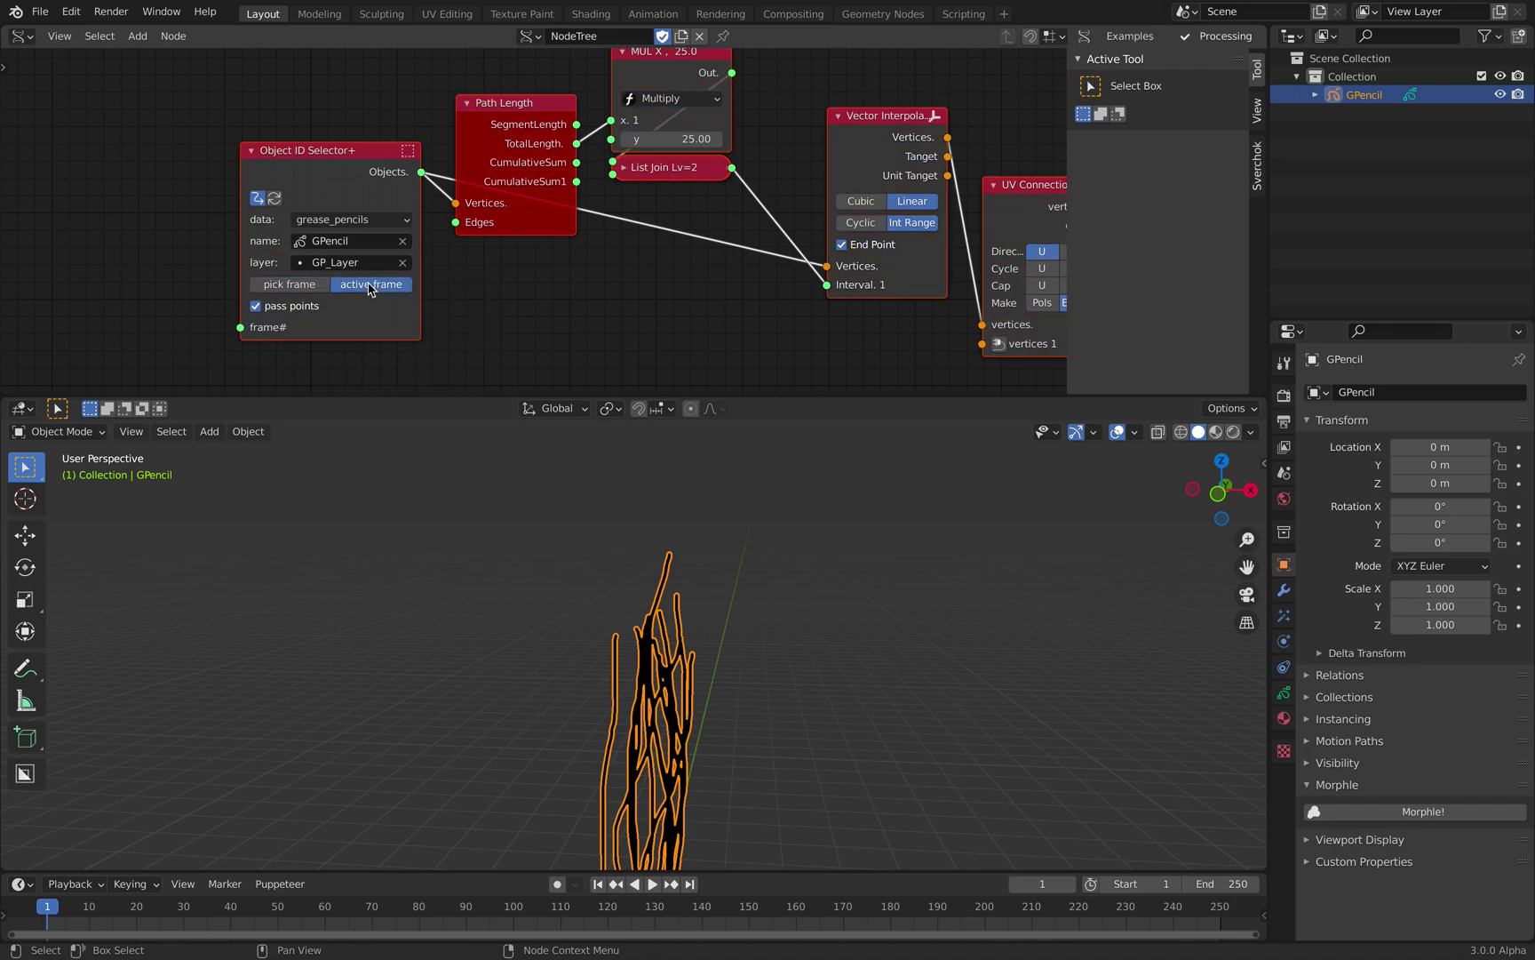
Add a Frame info node beside the Object ID Selector+ node
scroll(240, 268, "down", 3)
middle_click_drag(240, 267, 369, 248)
key("shift+a")
left_click(263, 207)
type("fra")
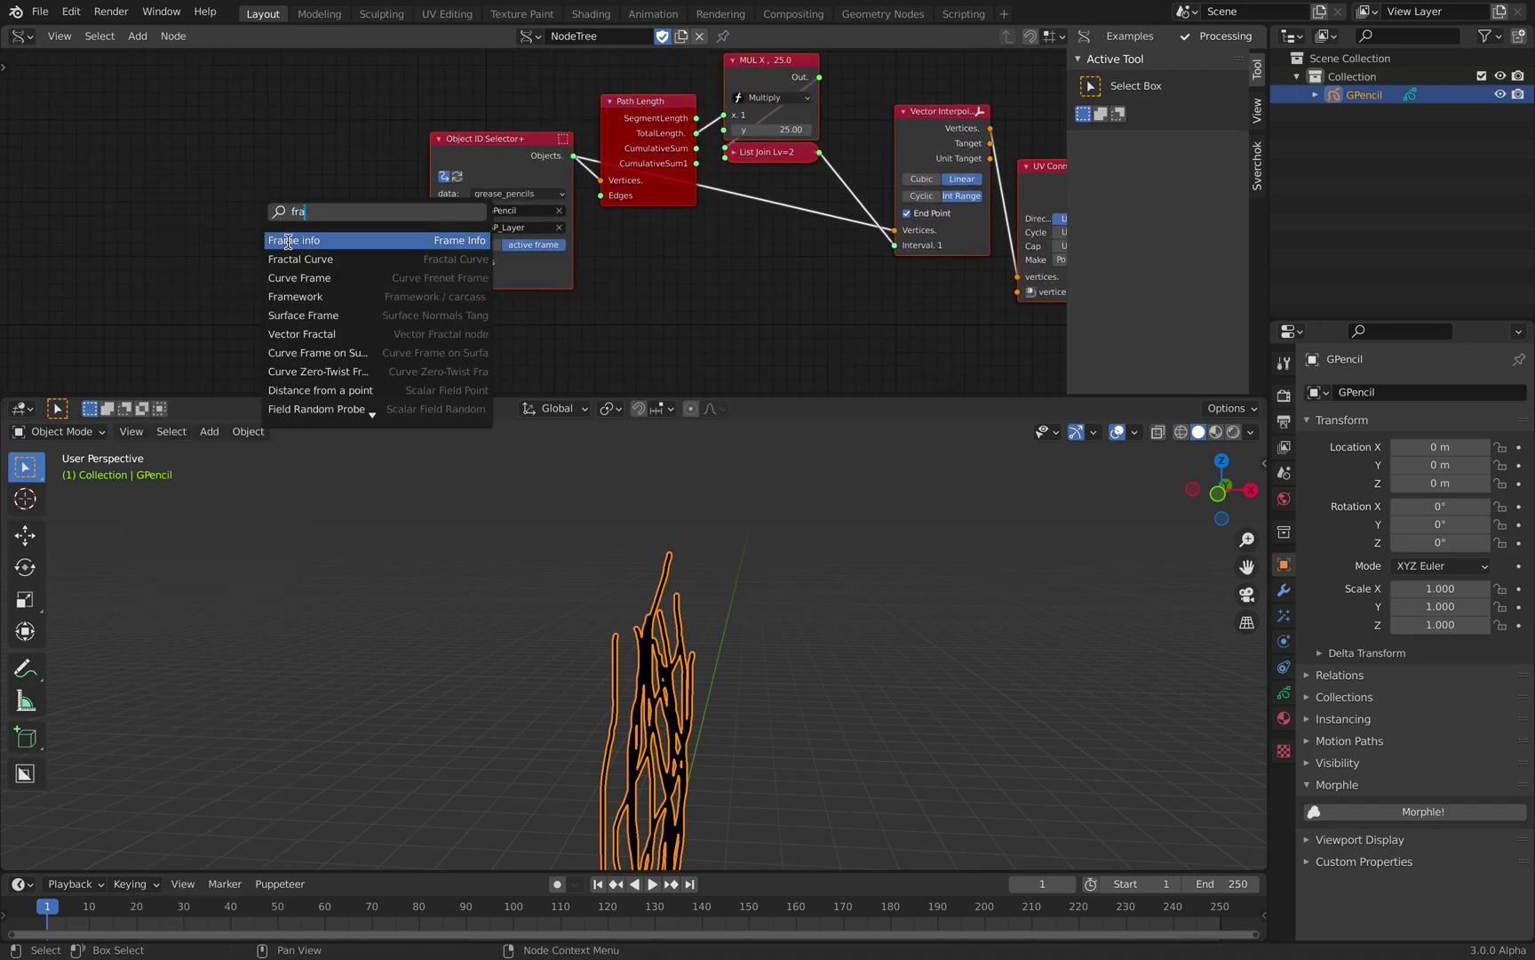
left_click(286, 238)
left_click(279, 239)
Switch the Object ID Selector+ node to pick frame with frame 0 | 1, and delete the Frame info node
scroll(356, 242, "up", 2)
left_click(451, 250)
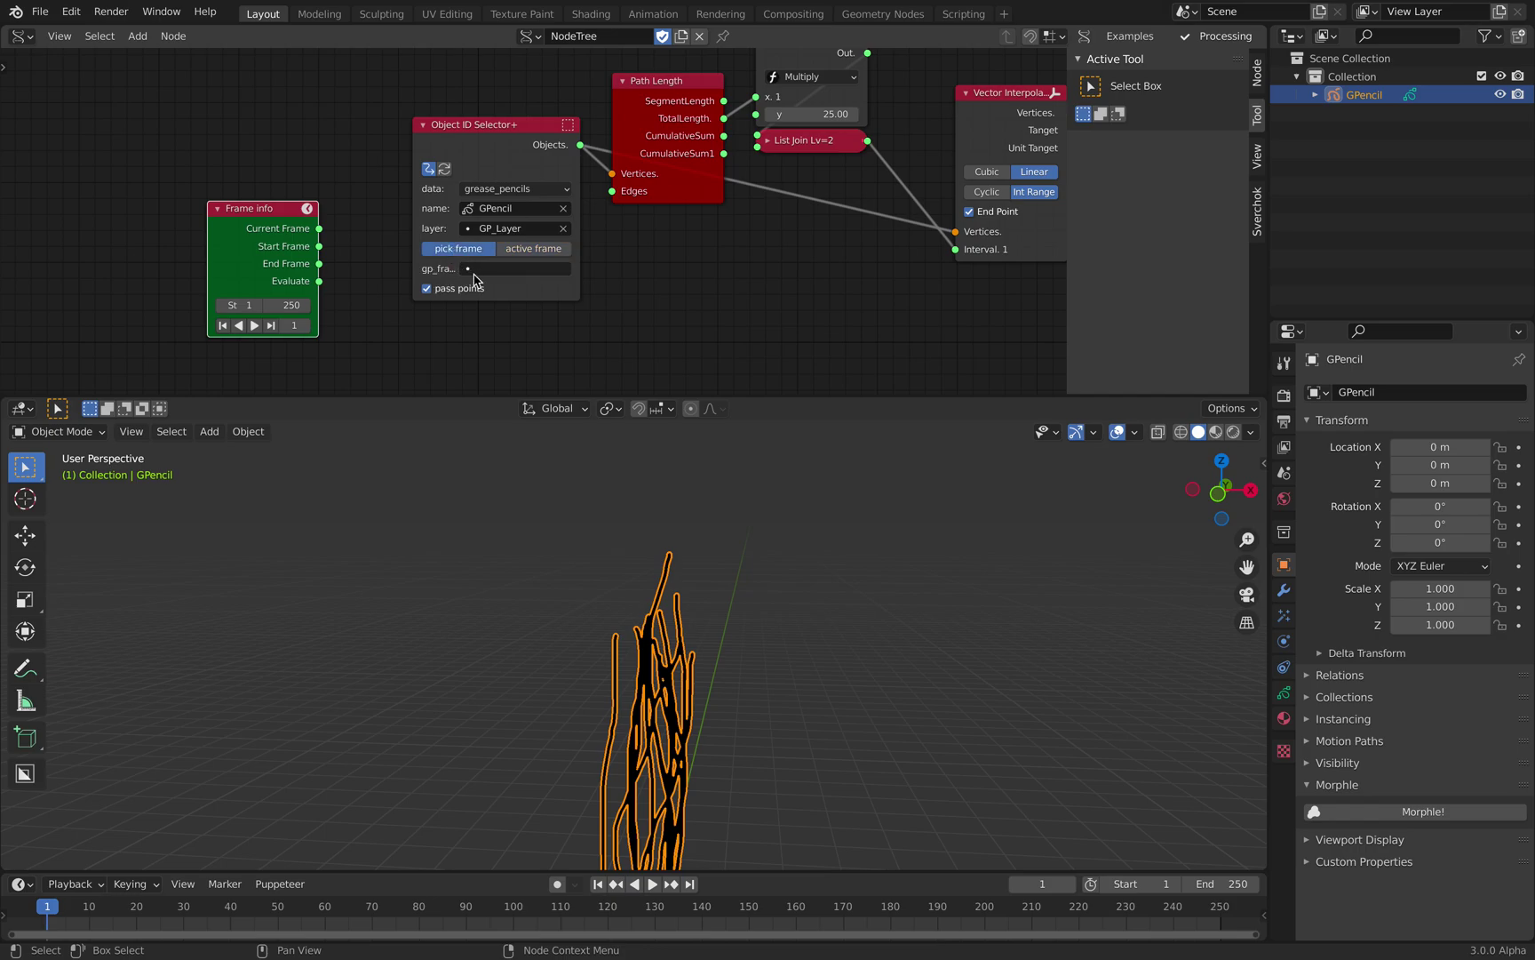
left_click(472, 270)
left_click(483, 295)
key("x")
scroll(685, 251, "down", 1)
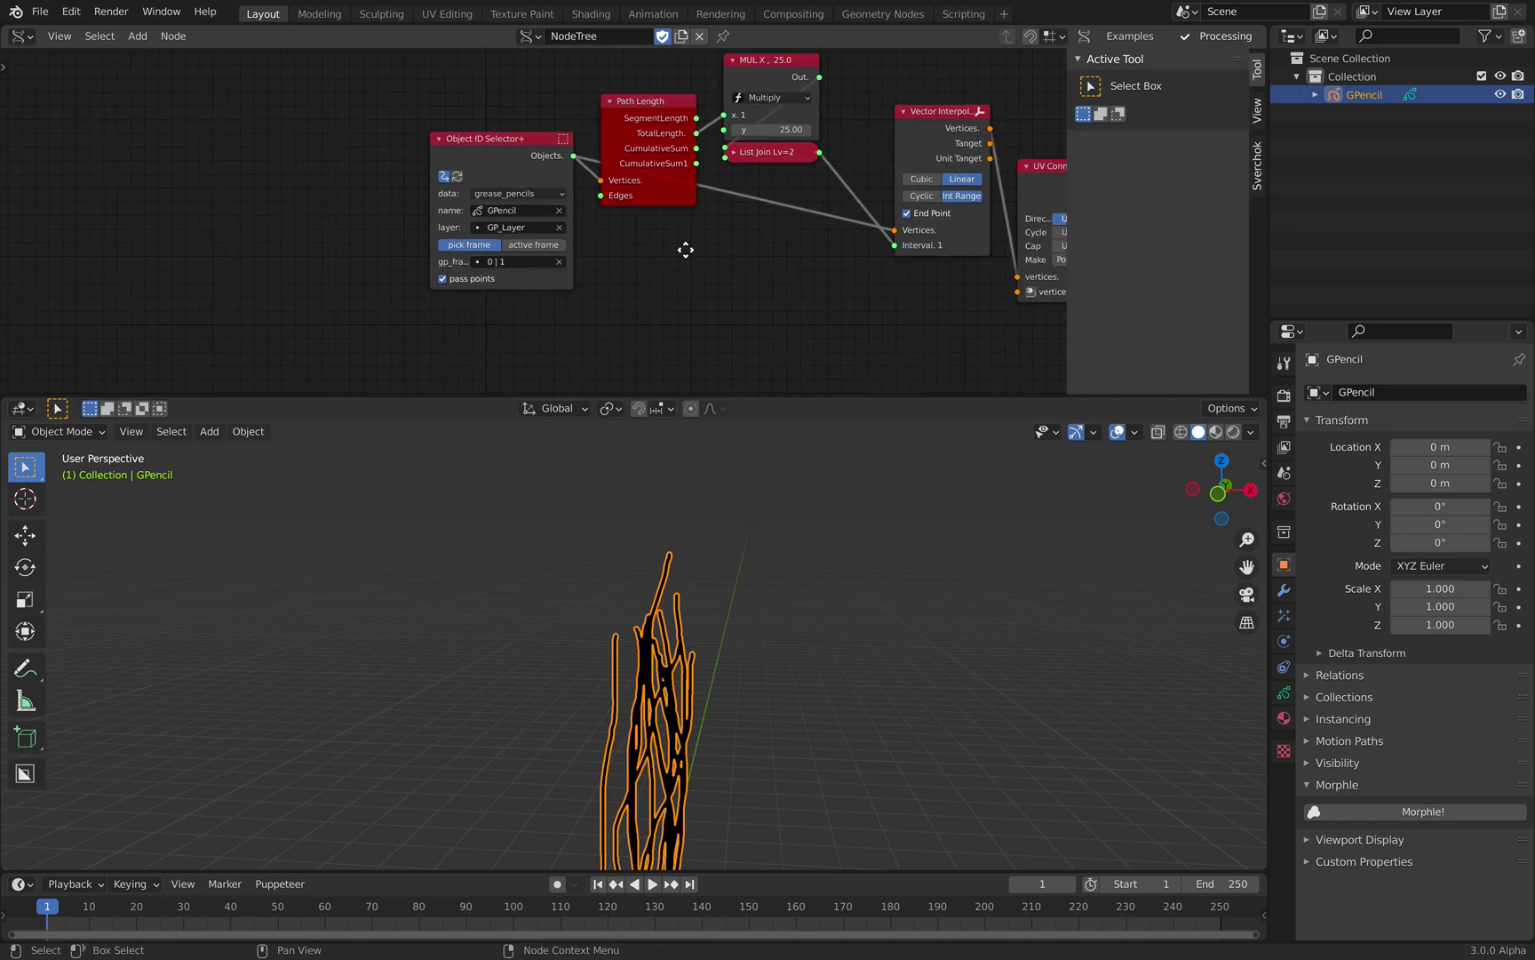
Play the timeline briefly to update the node tree, and hide the node editor's sidebar
middle_click_drag(734, 264, 528, 244)
key("space")
key("space")
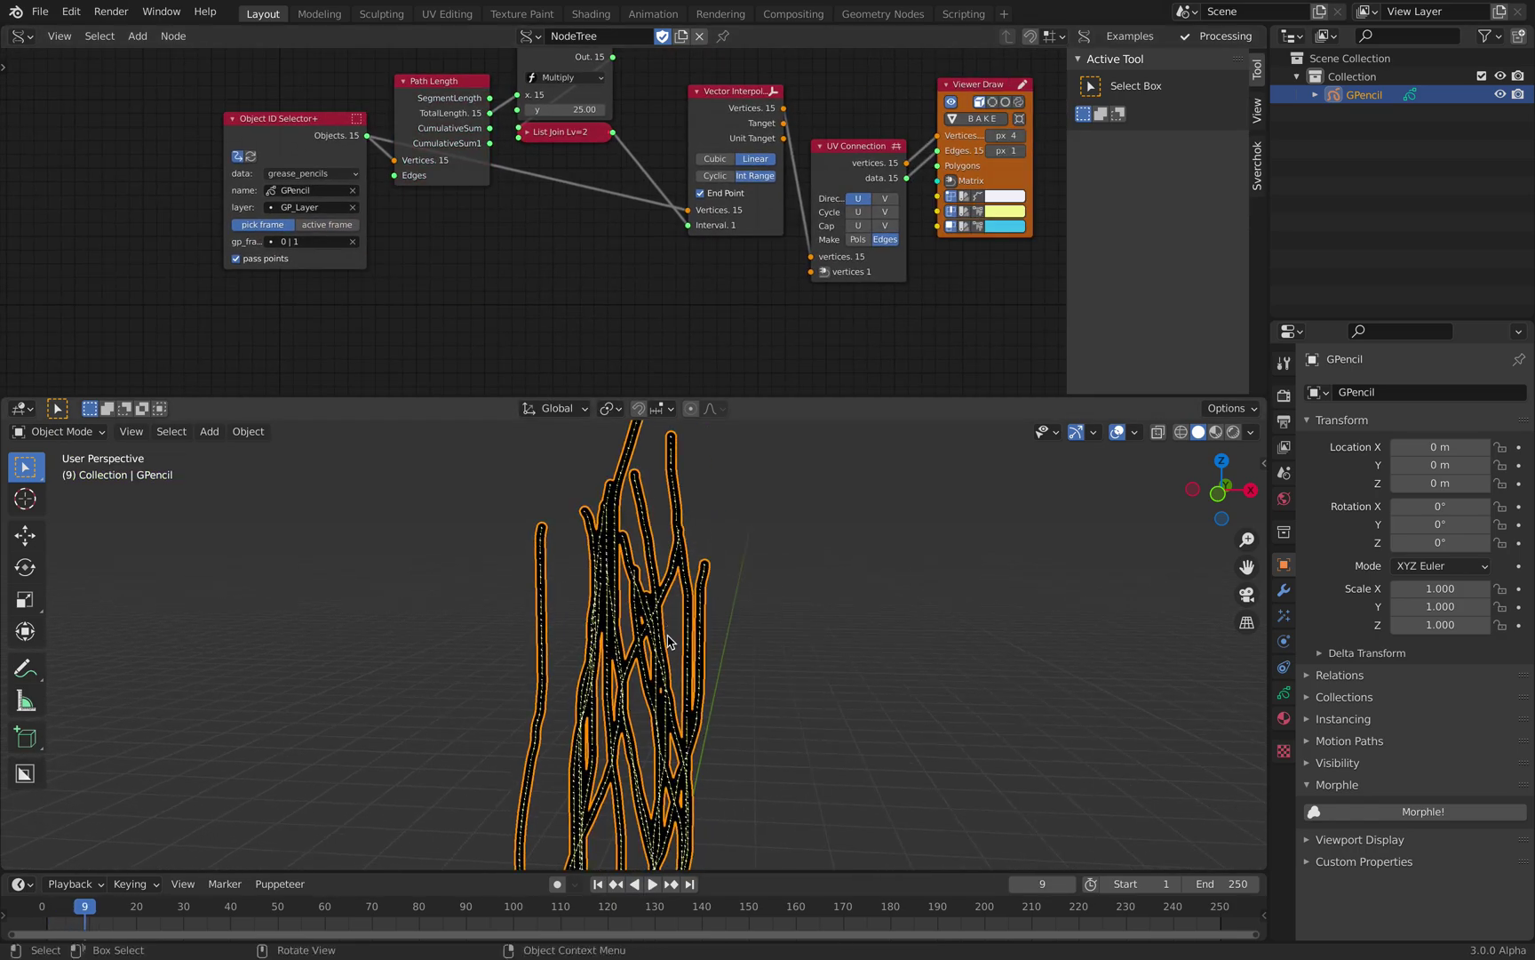
key("n")
Set the Multiply node's y value to 7.36, and show the strands in front view
middle_click_drag(817, 129, 685, 247)
scroll(675, 240, "up", 4)
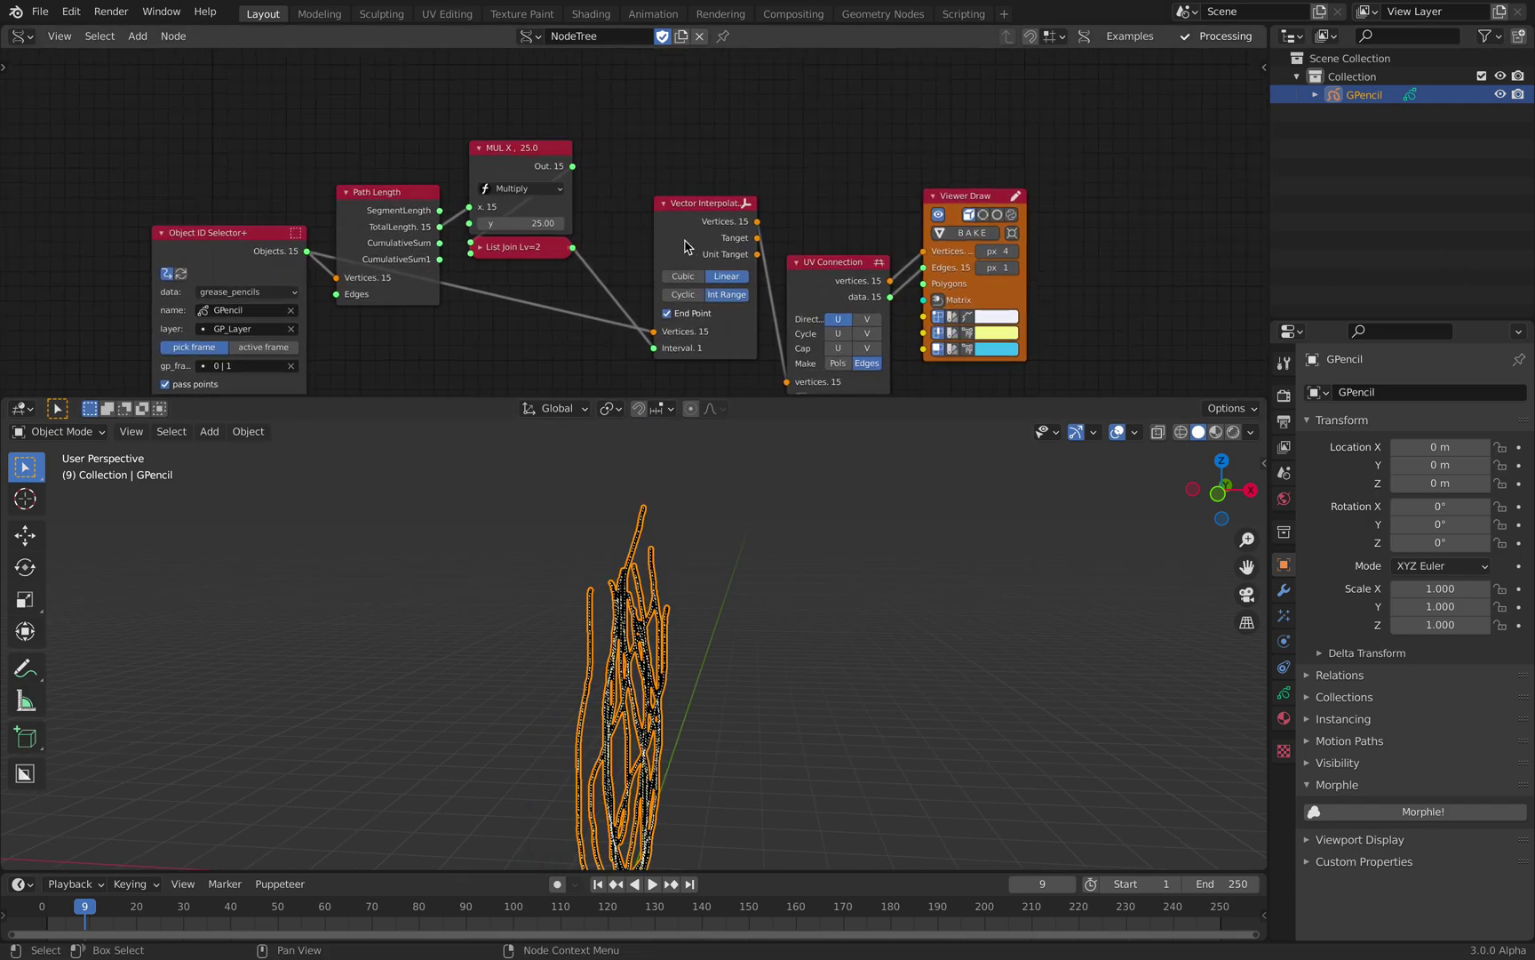
left_click_drag(505, 223, 262, 223, "shift")
scroll(665, 618, "down", 1)
middle_click_drag(665, 619, 650, 527, "shift")
middle_click_drag(766, 598, 746, 598)
left_click(1214, 495)
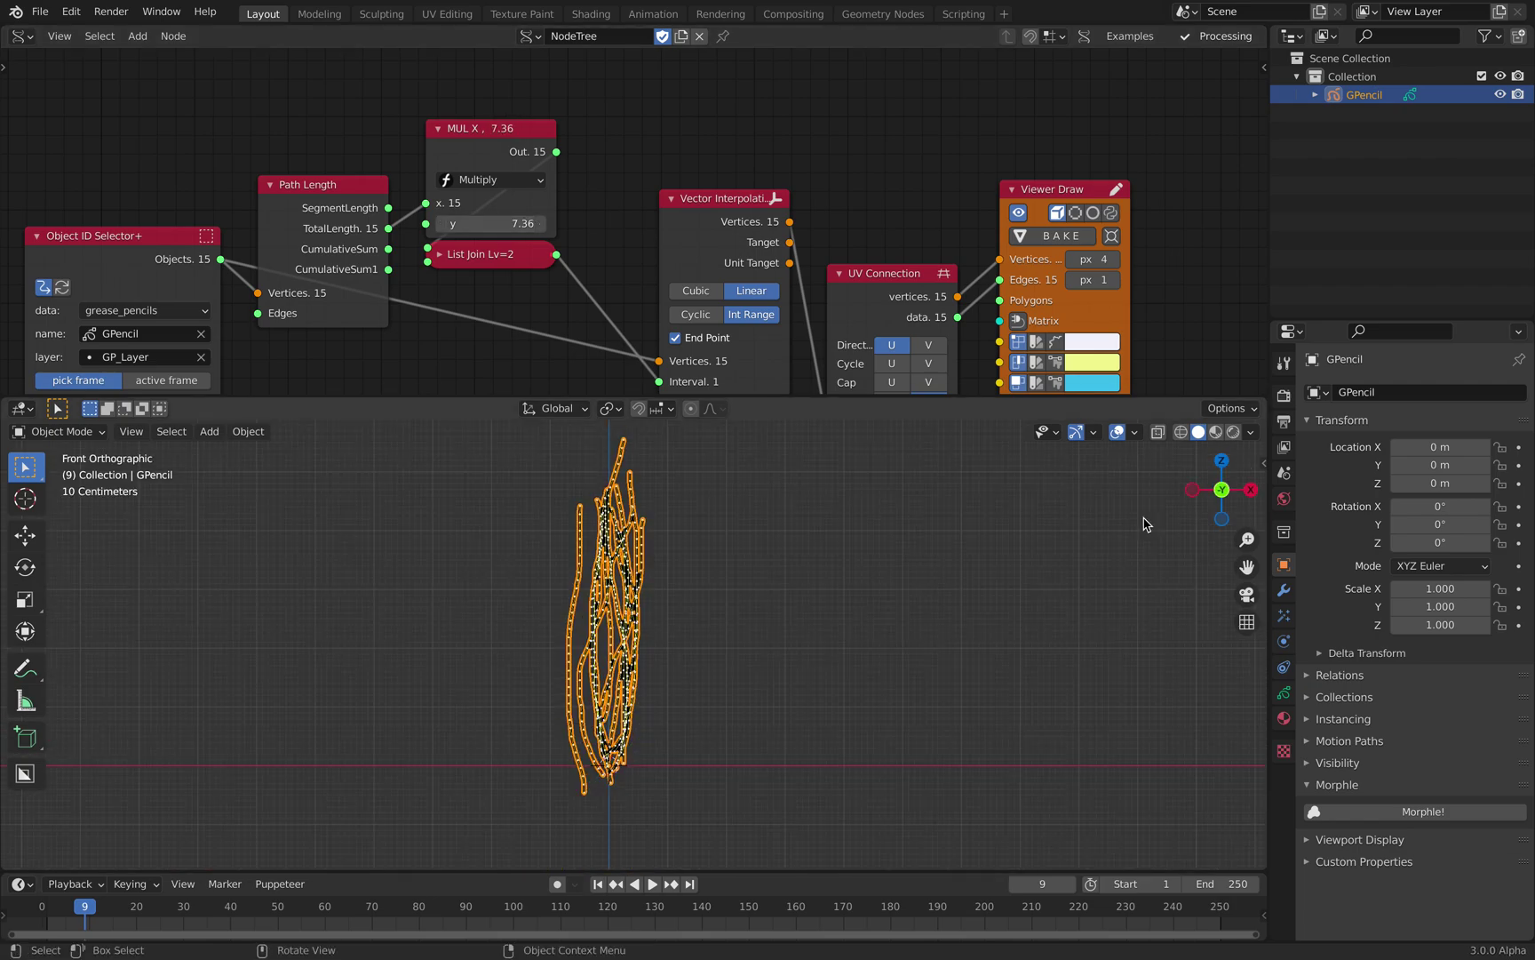
Space the nodes out by moving Viewer Draw away from UV Connection and raising UV Connection slightly
middle_click_drag(788, 240, 669, 142)
left_click_drag(896, 145, 1020, 135)
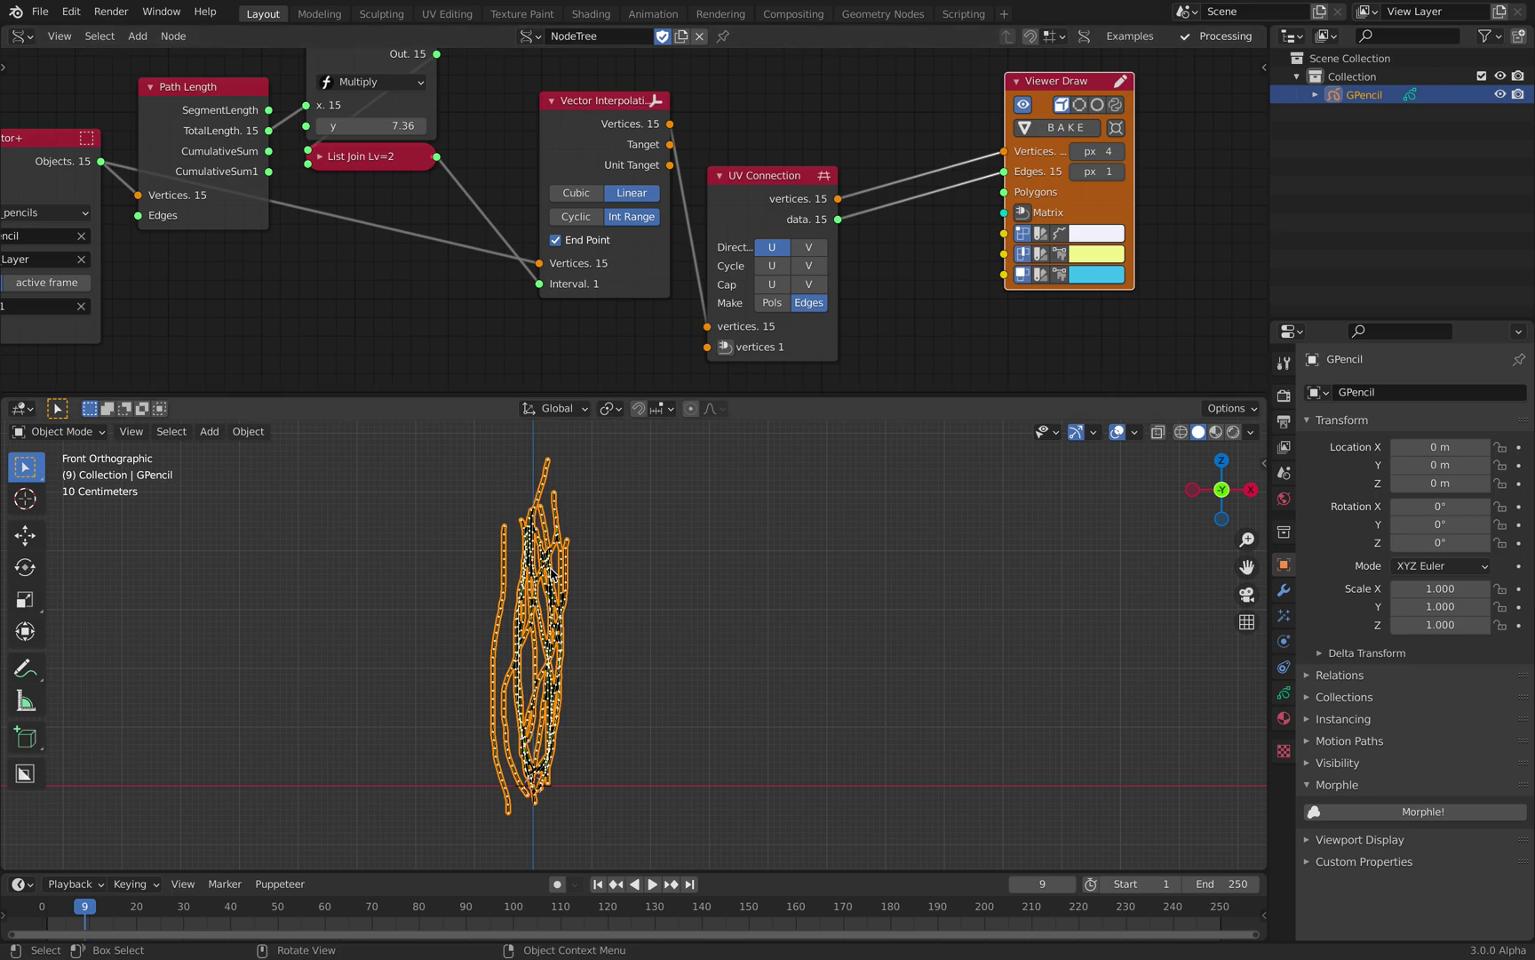
left_click_drag(799, 197, 812, 160)
scroll(812, 159, "down", 2)
middle_click_drag(1177, 140, 873, 185)
key("alt+space")
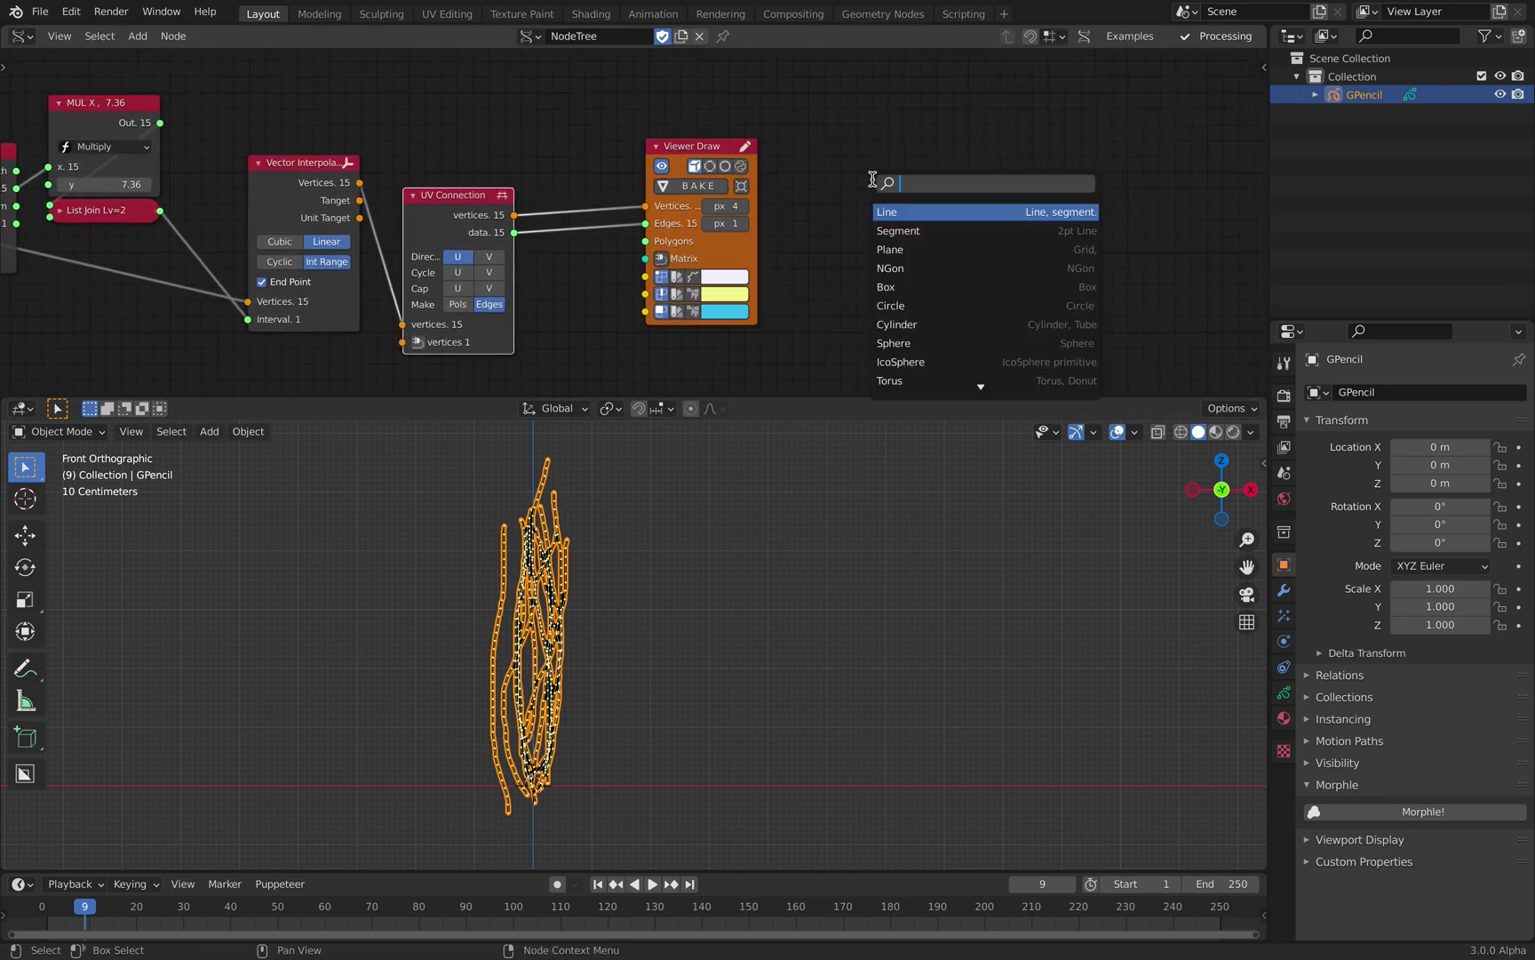
type("polyl")
key("Return")
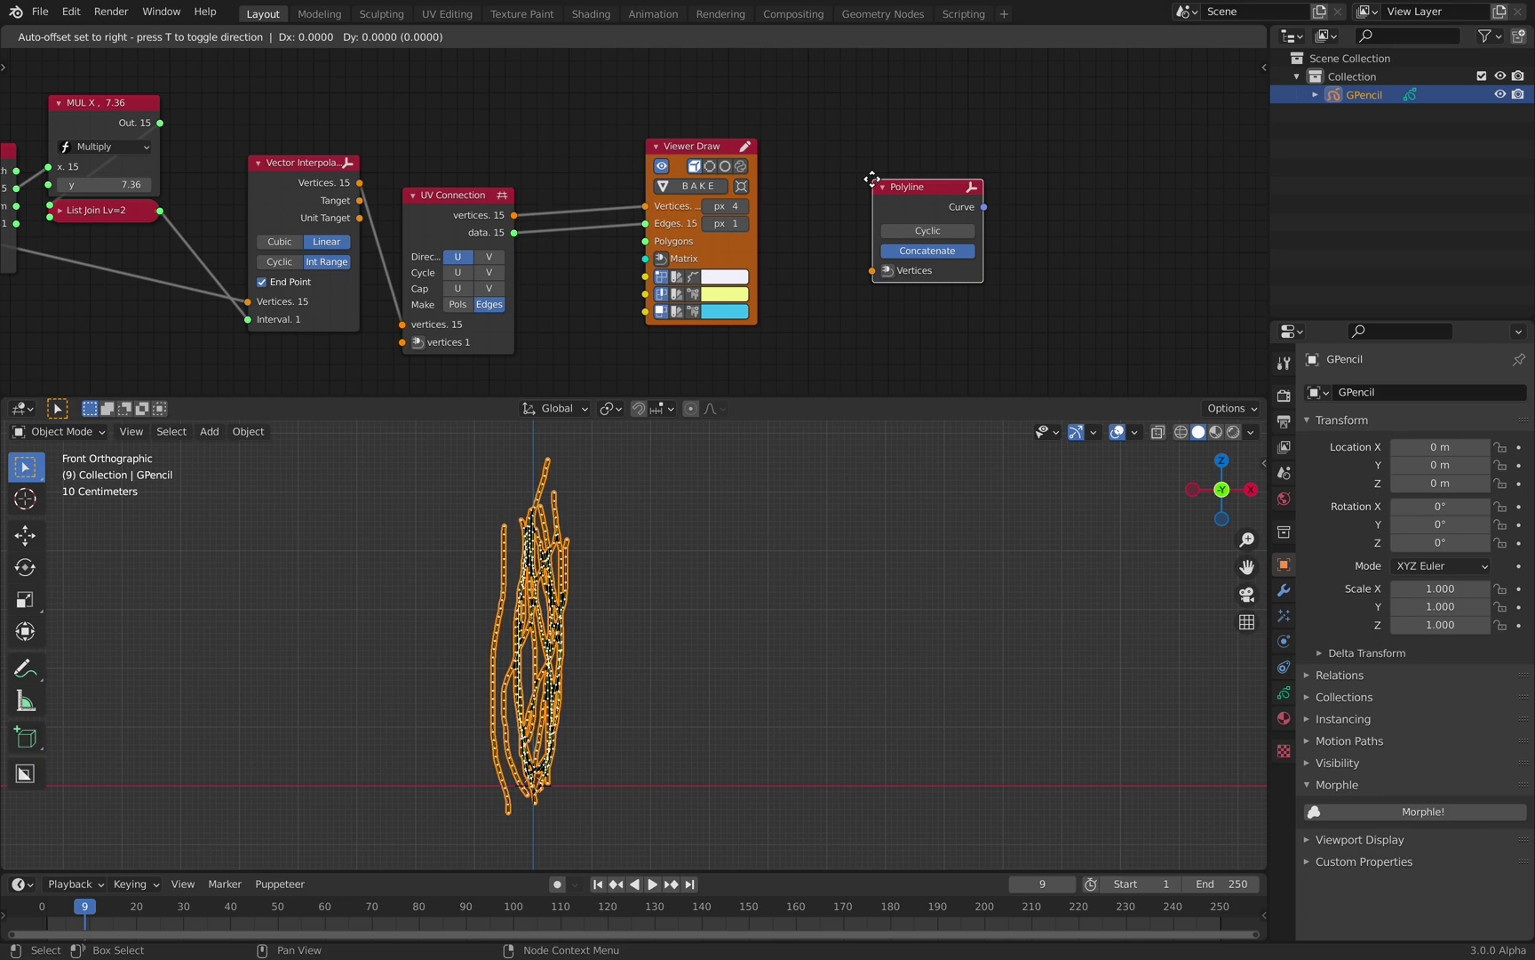
left_click(855, 185)
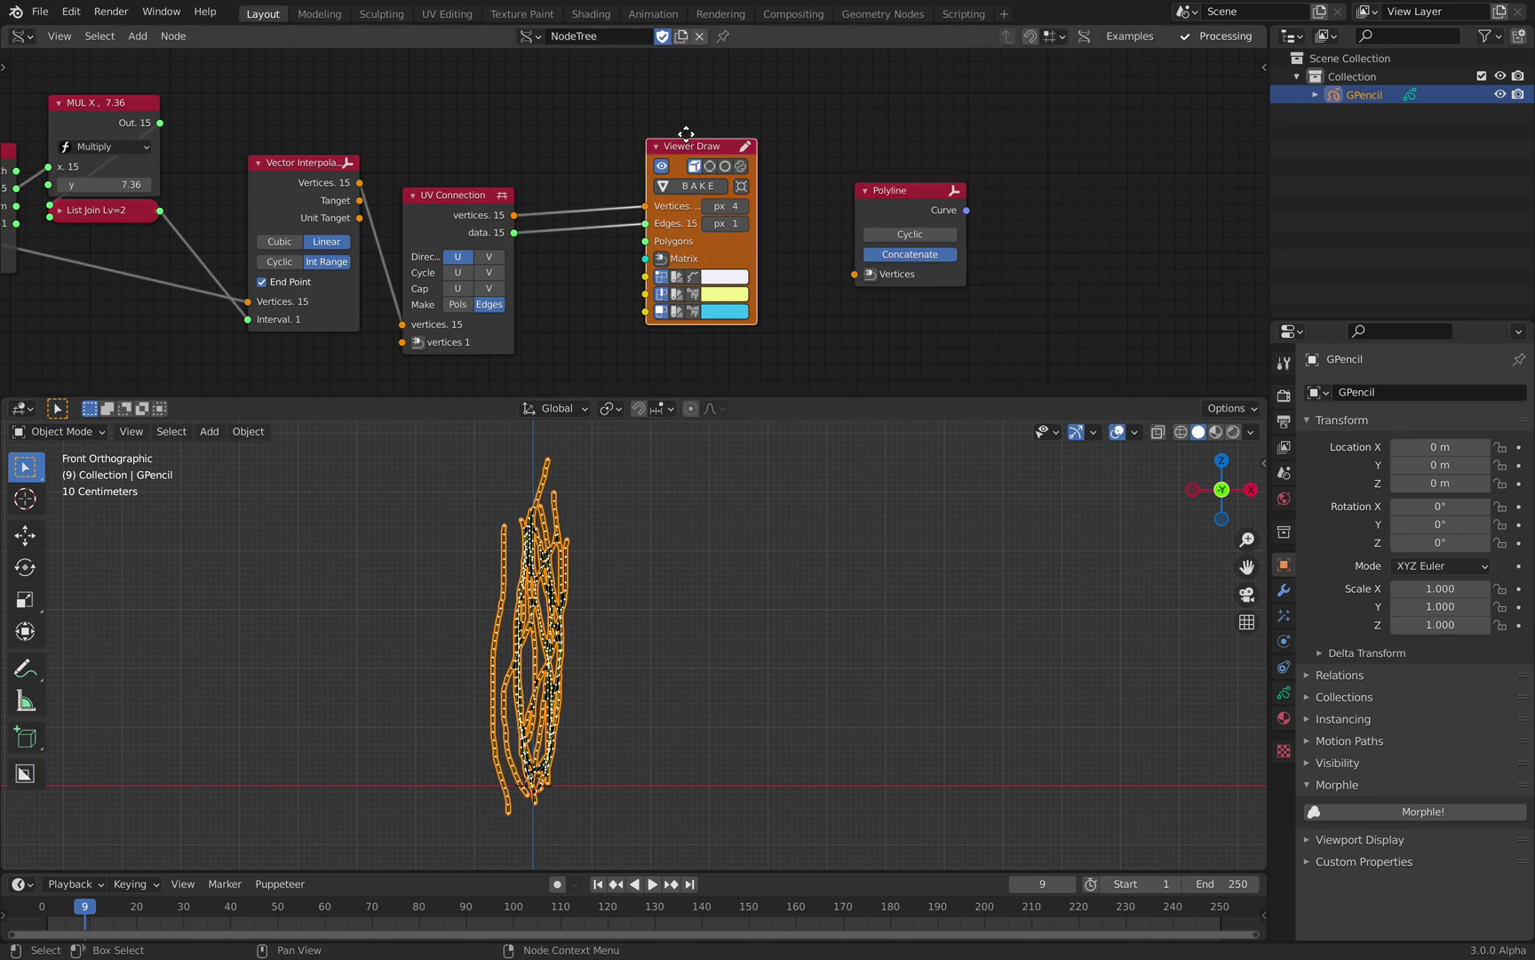
left_click_drag(662, 205, 638, 135)
key("x")
Replace the Viewer Draw node with a Polyline Viewer fed by UV Connection's vertices output
key("alt+space")
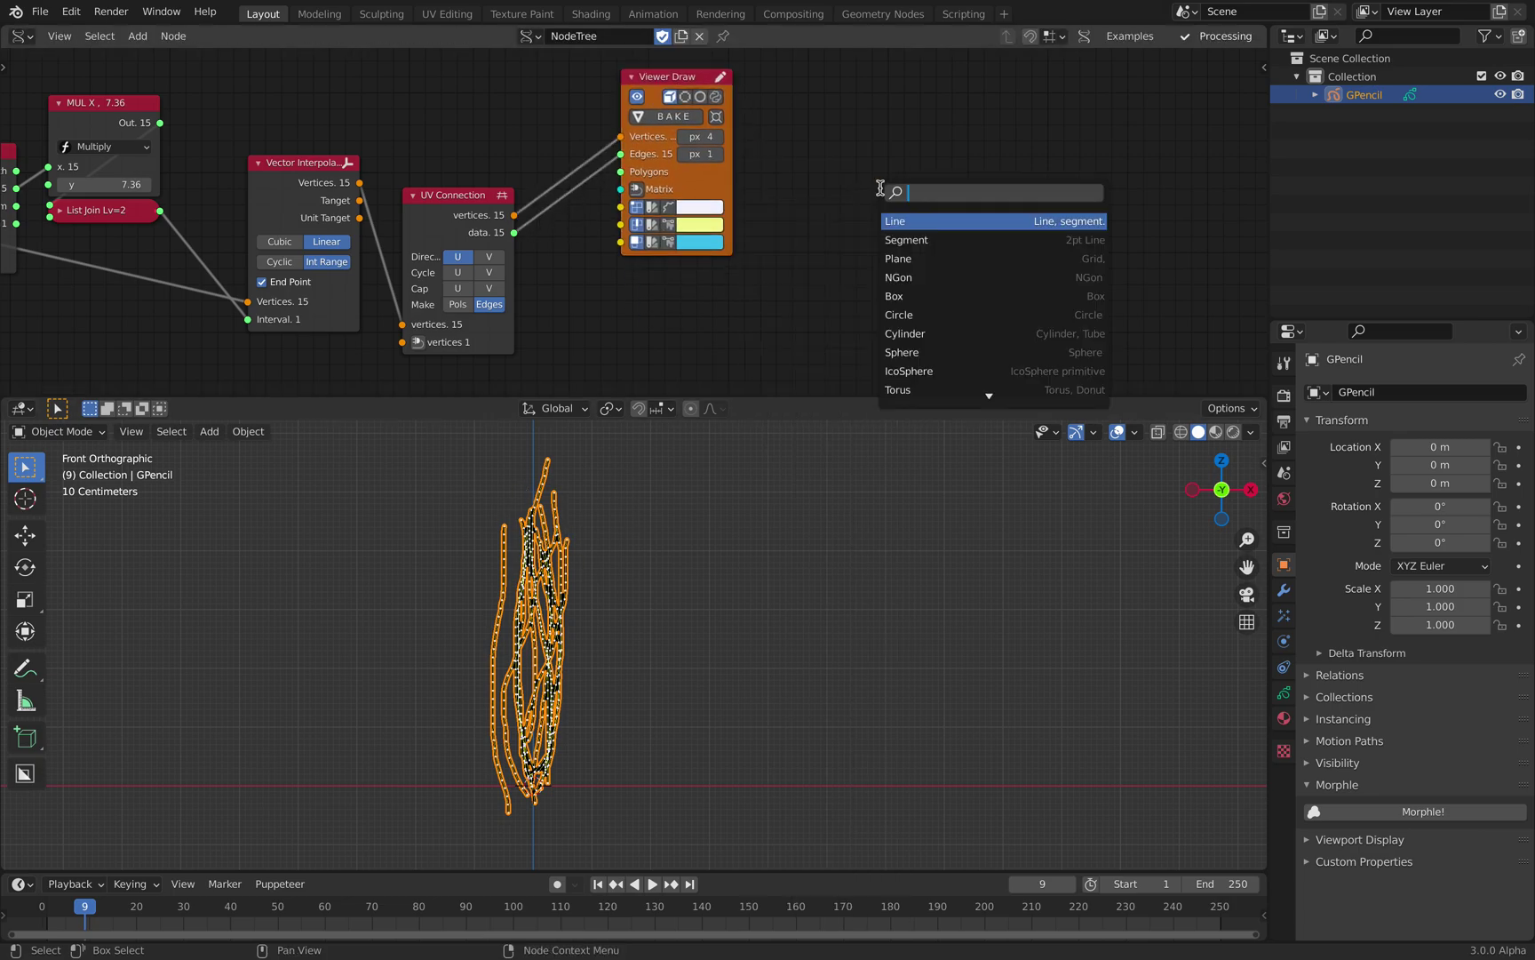
type("poly vie")
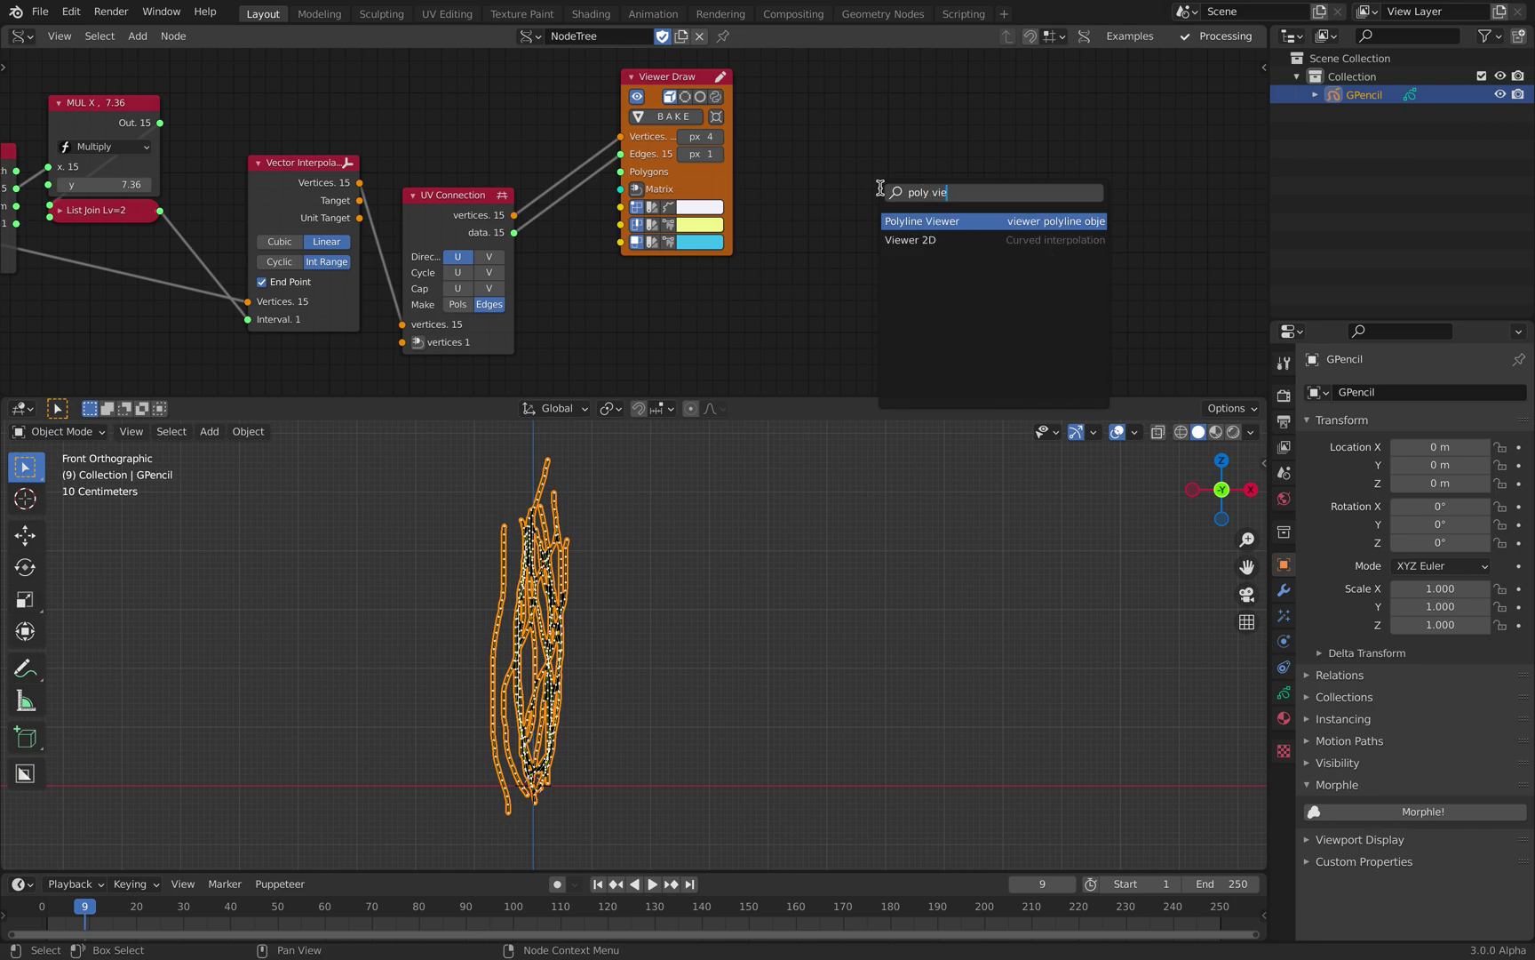
key("Return")
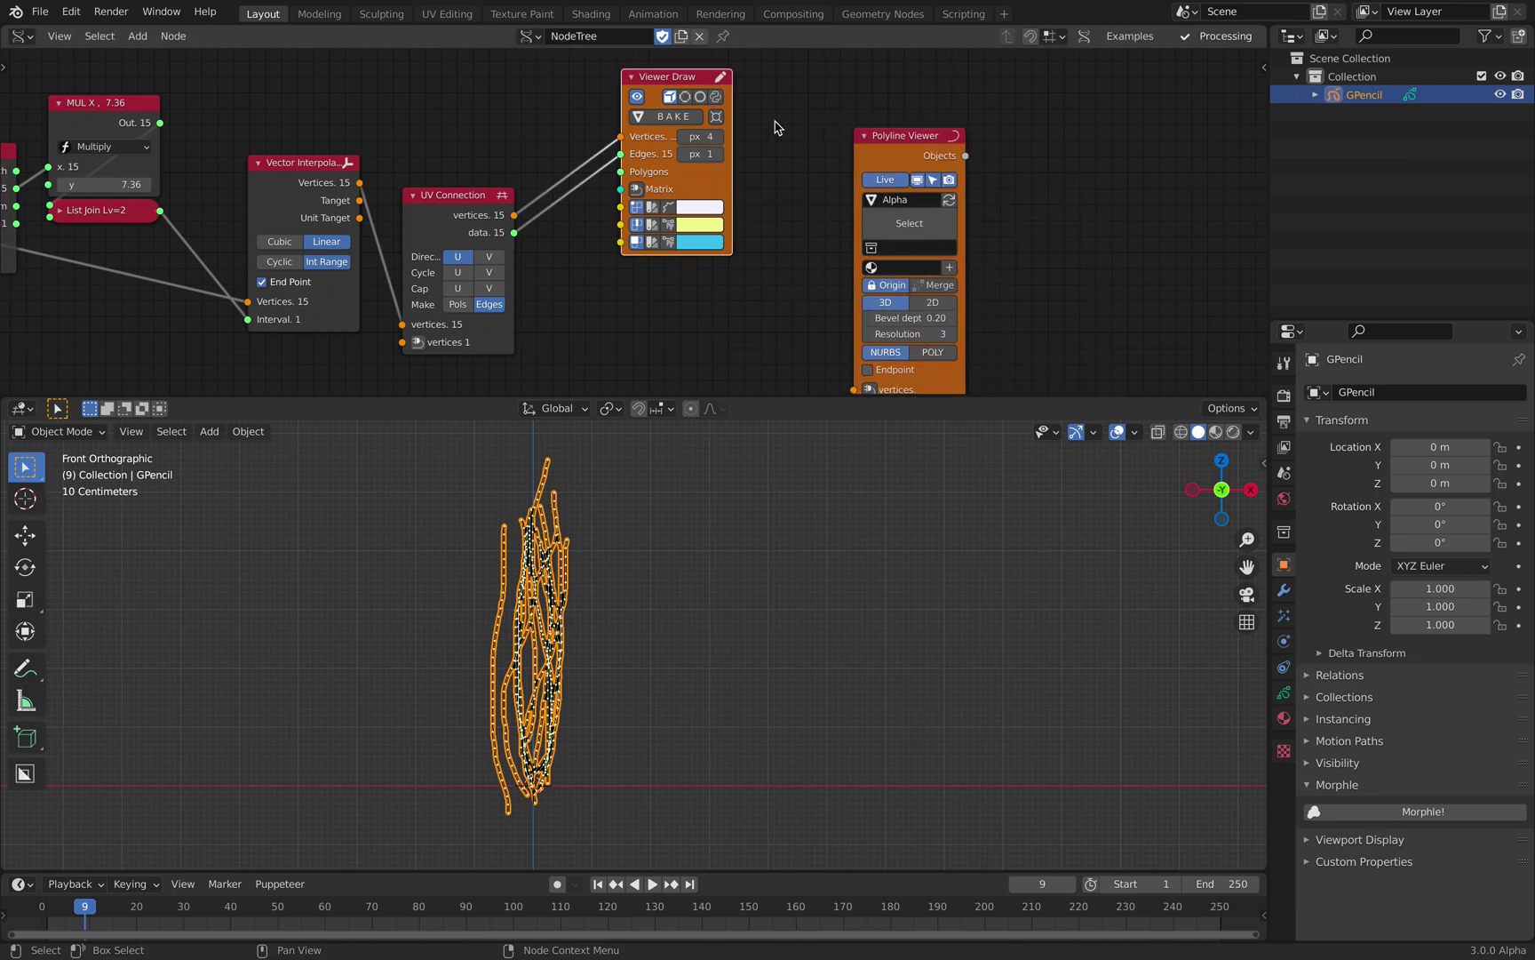
left_click(701, 139)
left_click_drag(514, 215, 718, 354)
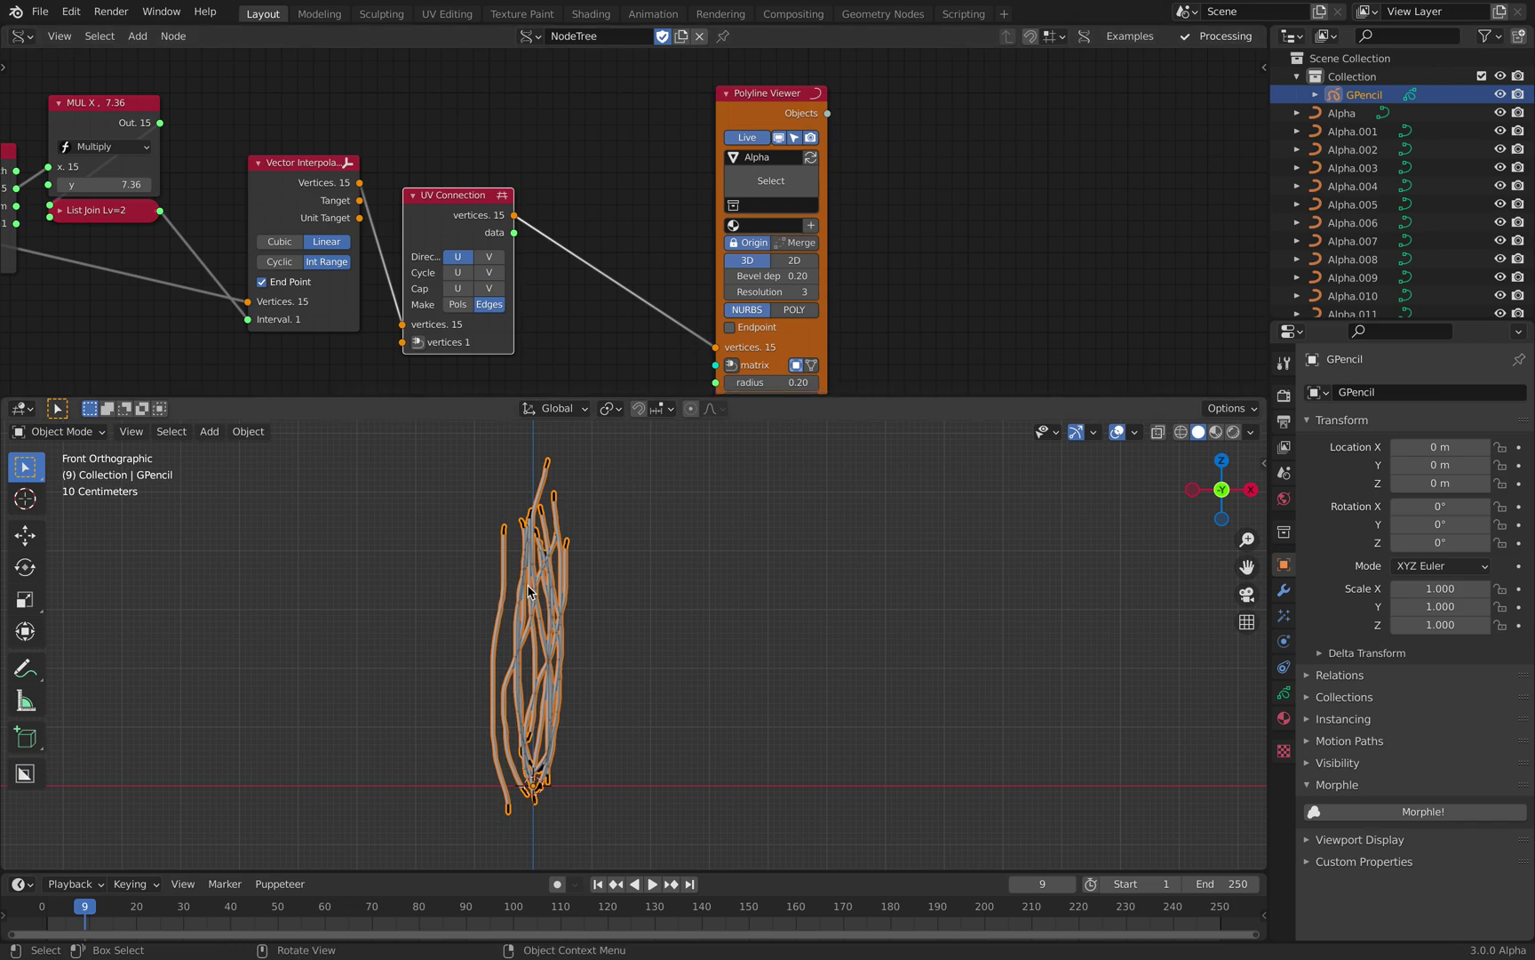
Hide the GPencil object, and inspect the generated curve strands up close by selecting one of them
left_click(1502, 98)
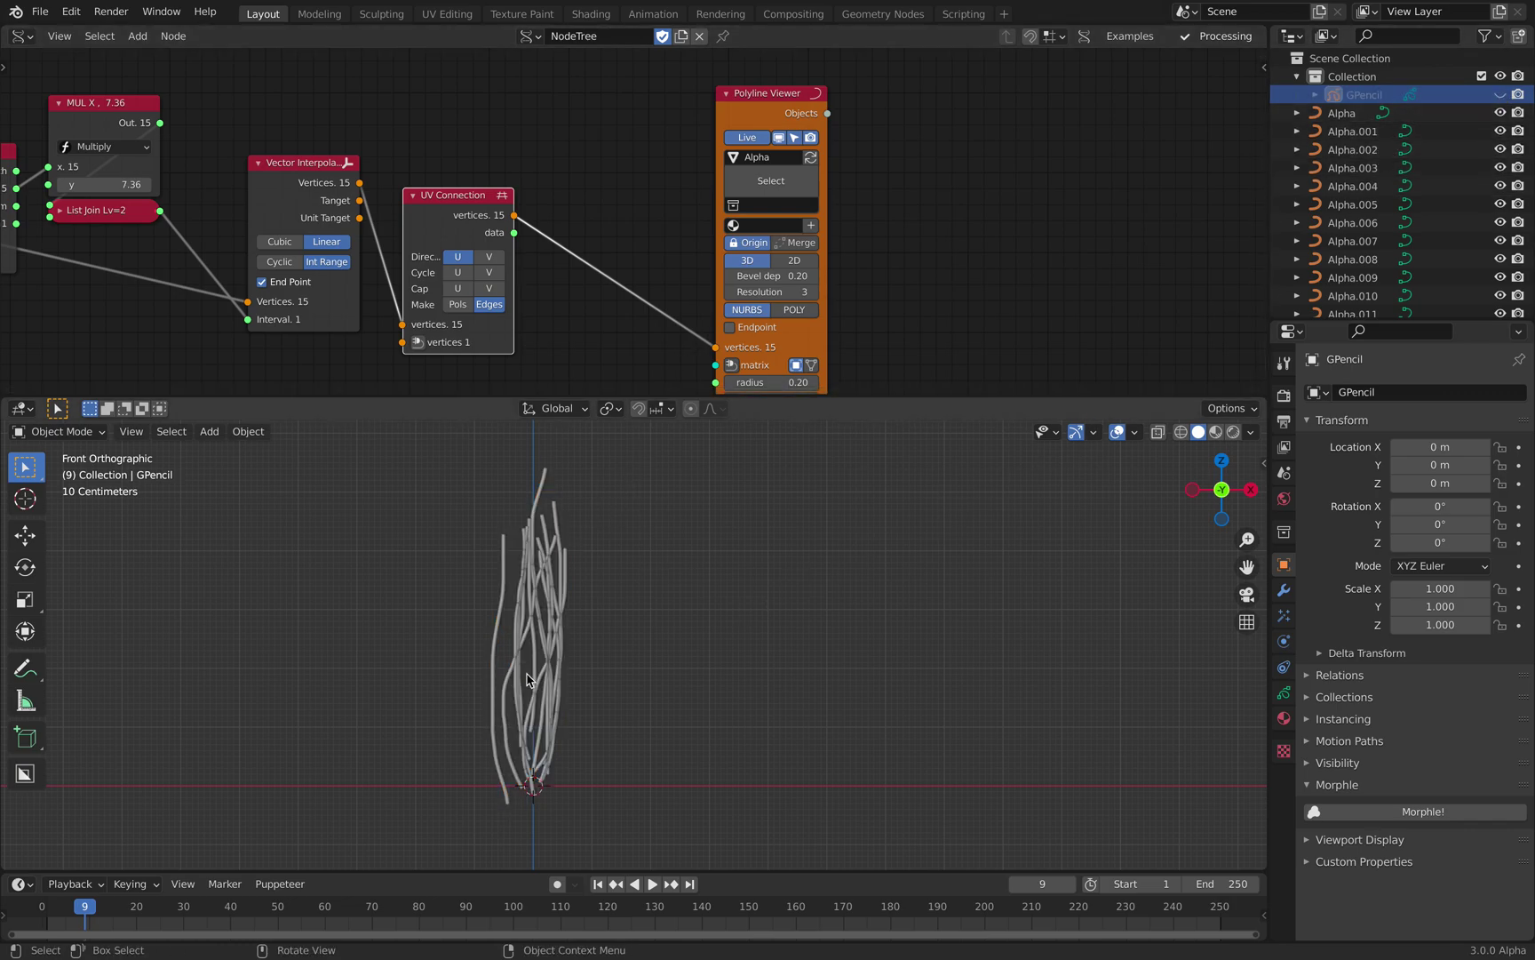
scroll(552, 643, "up", 4)
left_click(464, 621)
scroll(443, 641, "up", 4)
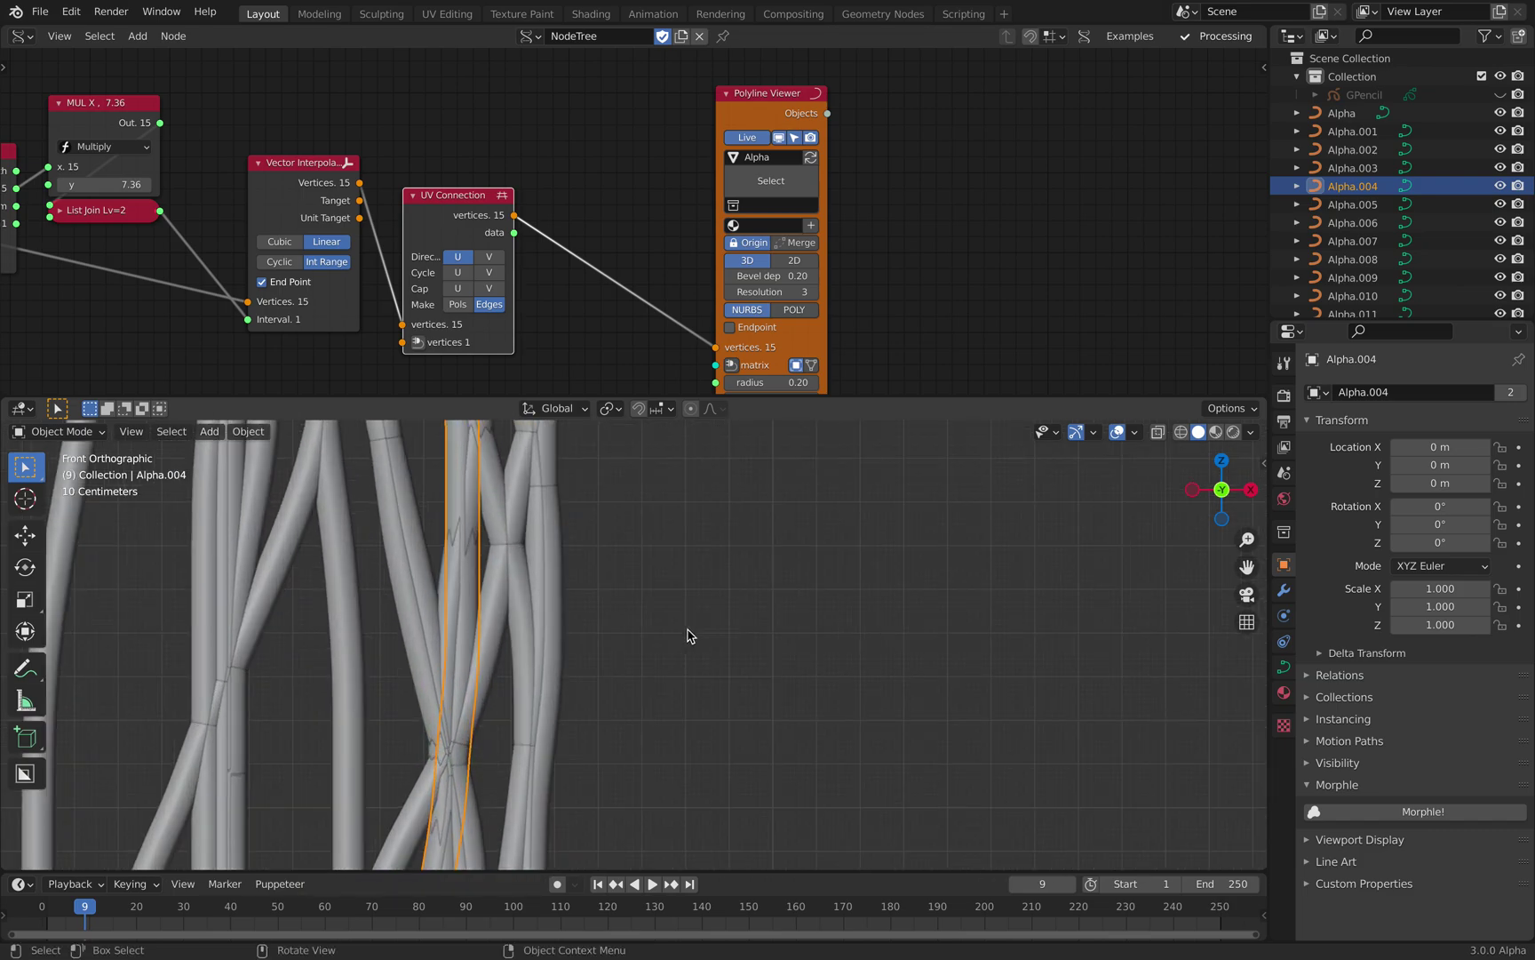
scroll(540, 689, "down", 6)
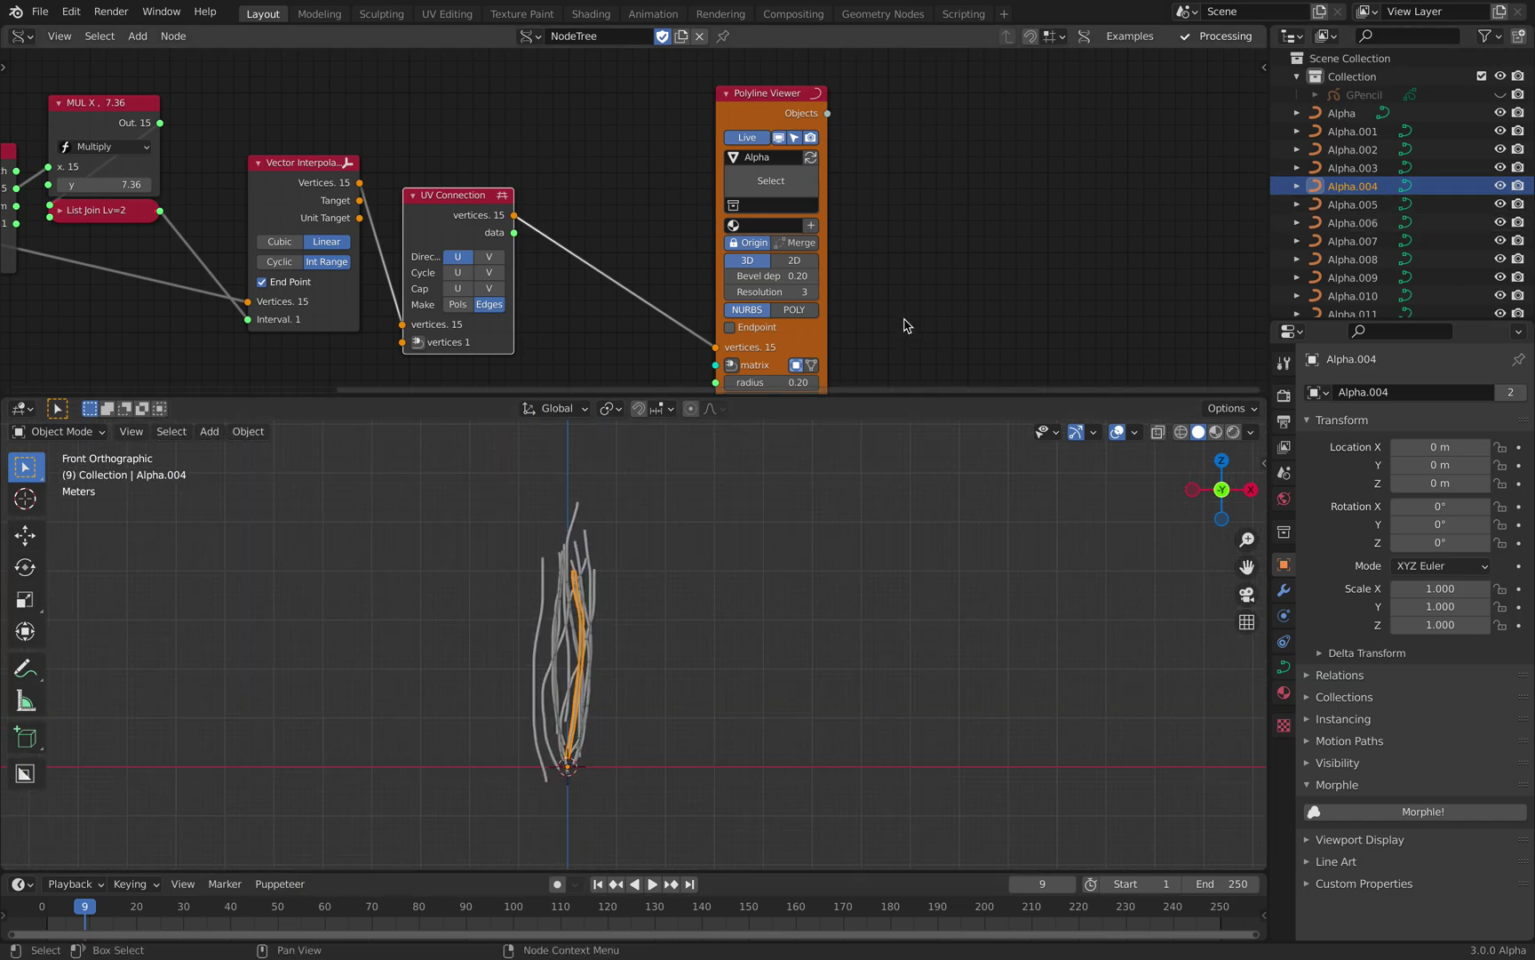
Create a new collection in the scene and name it MYHAIR
scroll(956, 243, "up", 2)
middle_click_drag(970, 219, 864, 185)
left_click(1516, 35)
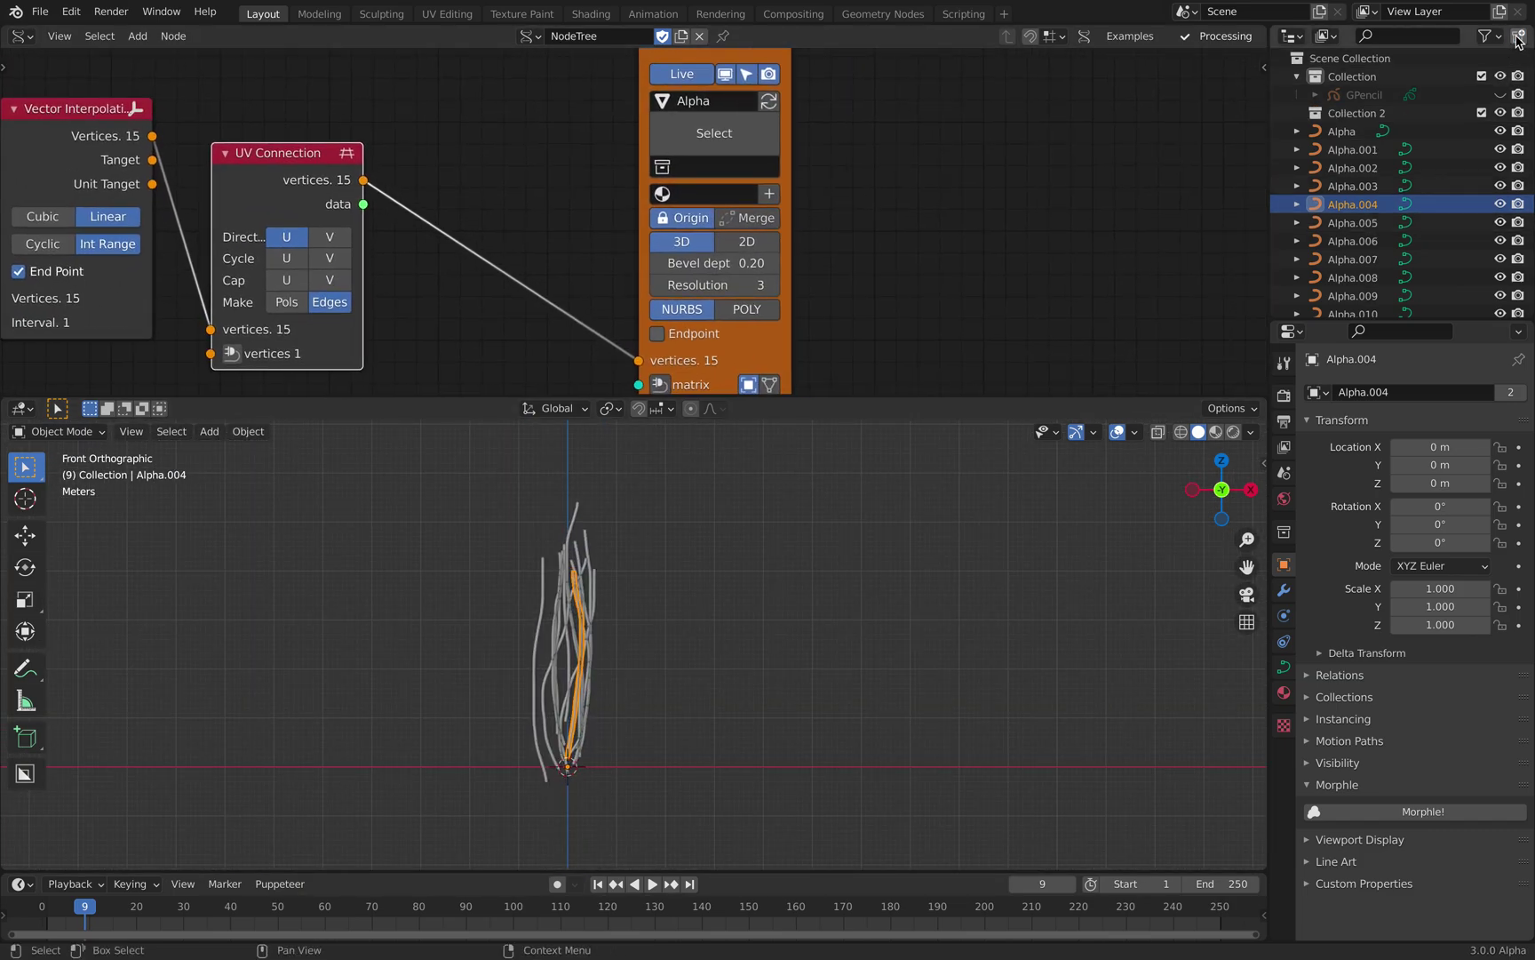
left_click(1361, 114)
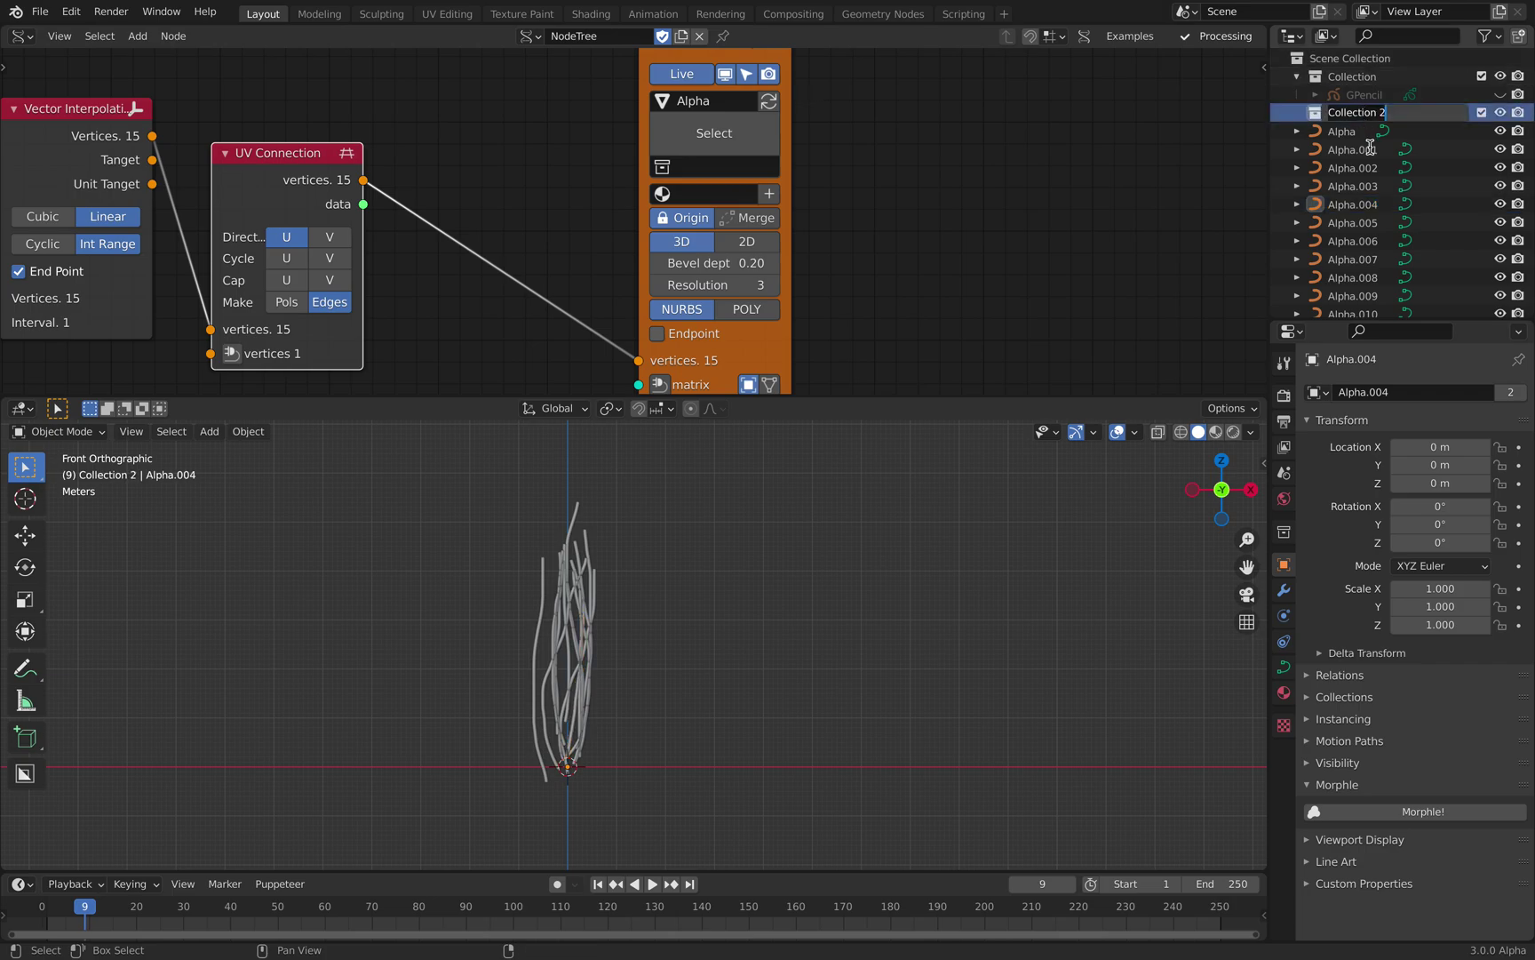
type("MYHAIR")
key("Return")
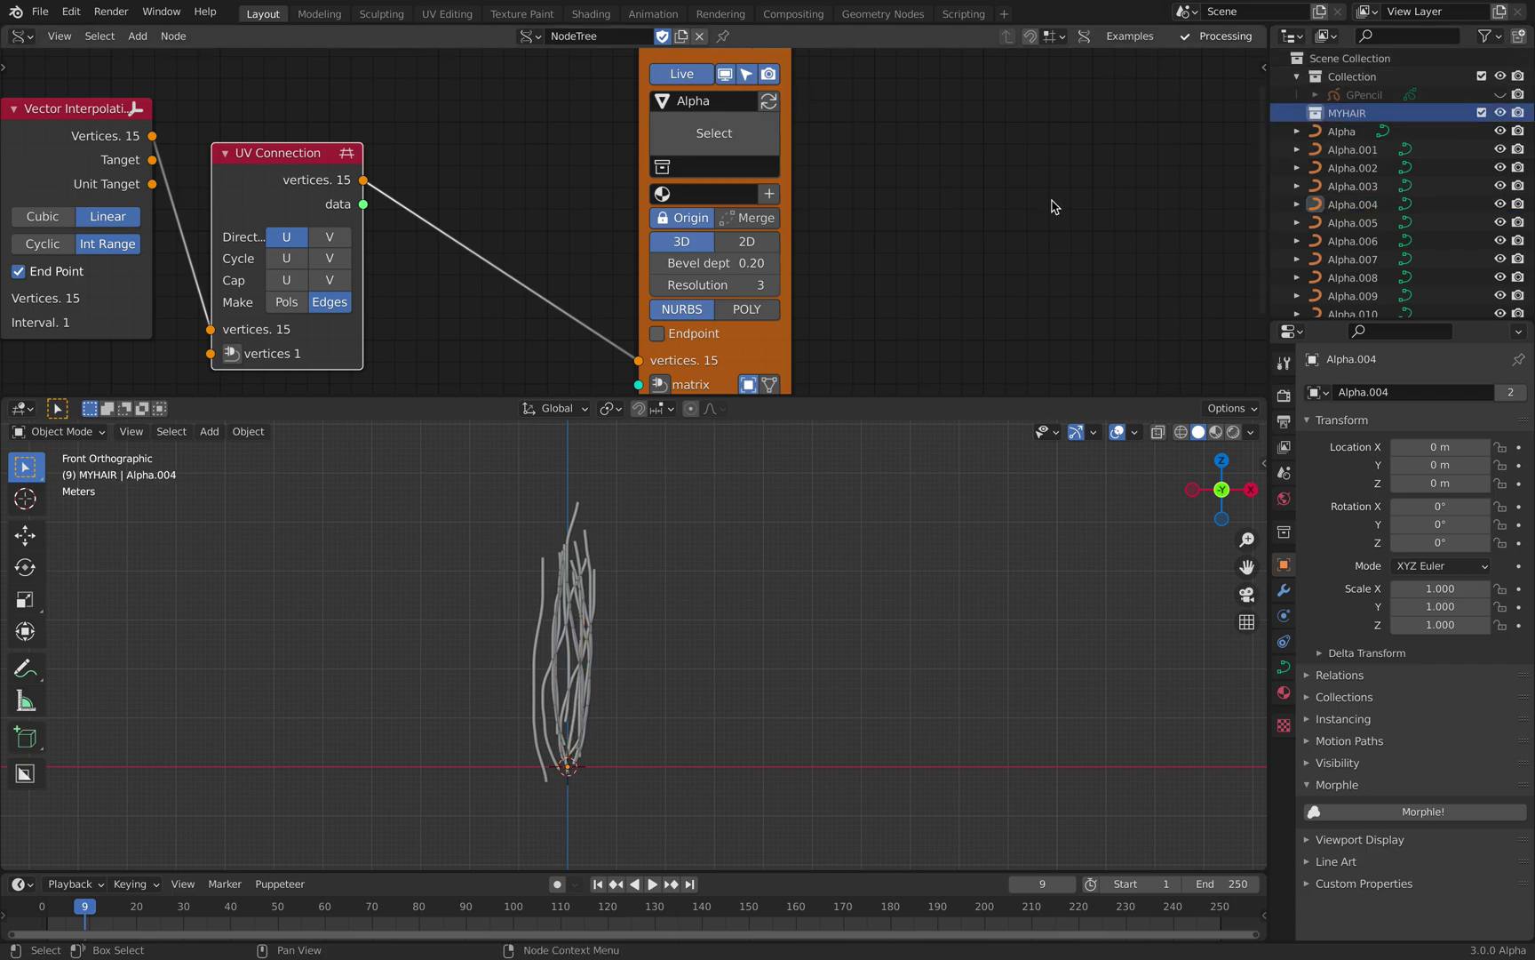
Assign MYHAIR as the Polyline Viewer node's collection, and check the curves listed in it
left_click(721, 167)
left_click(715, 219)
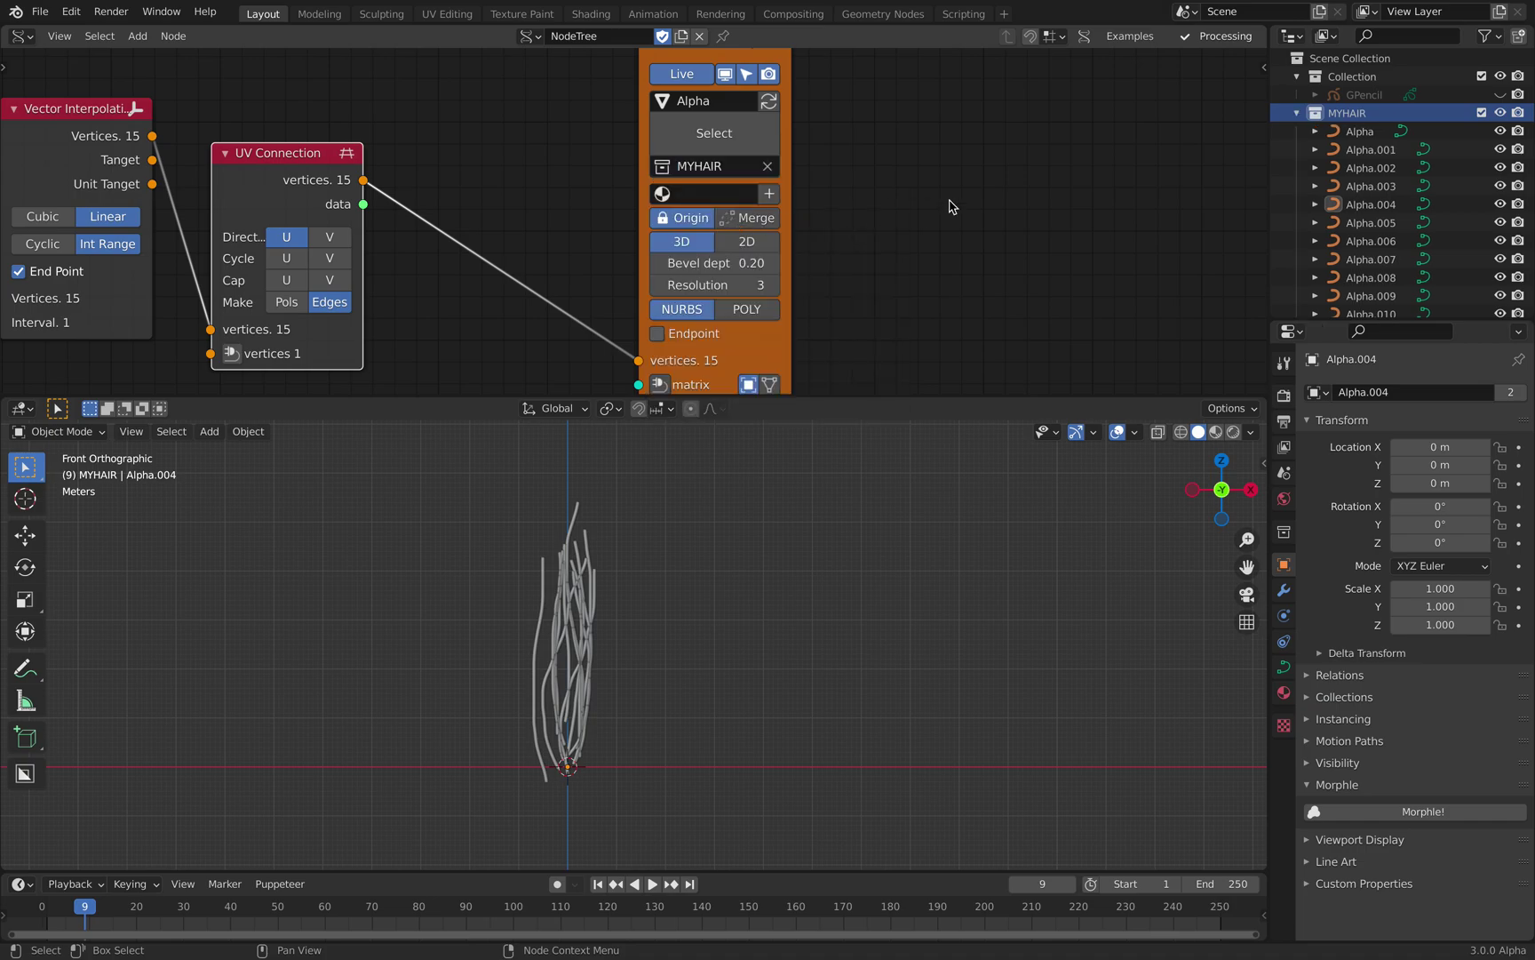
scroll(1370, 144, "down", 4)
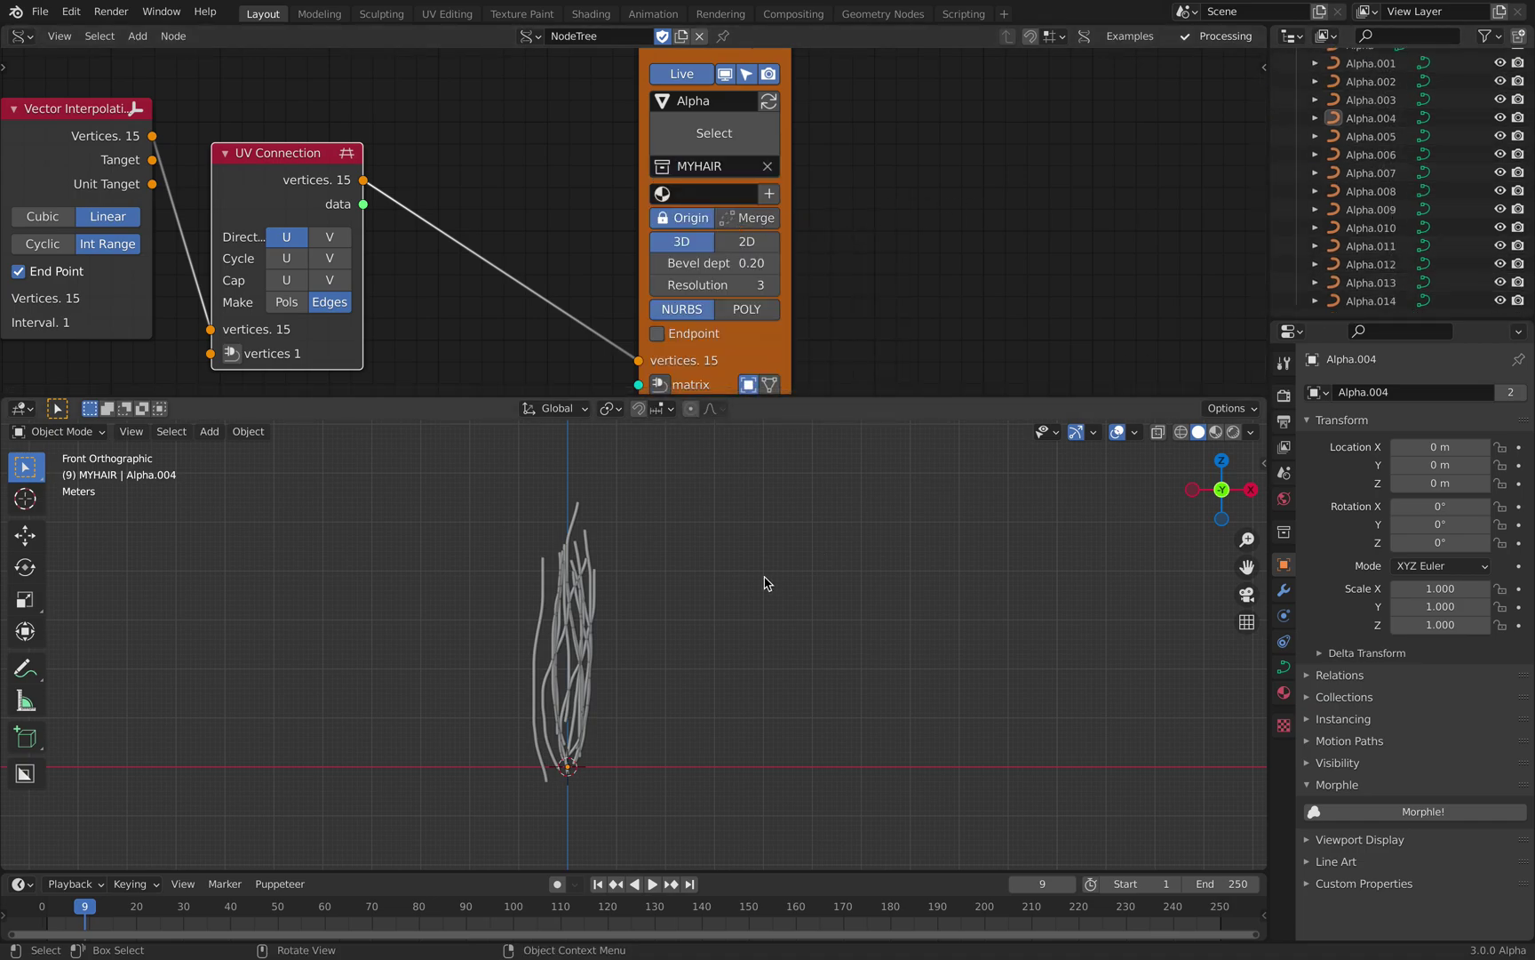
Show the hair strands in random object colors in the viewport's solid shading
scroll(764, 583, "up", 2)
left_click(585, 579)
left_click(857, 570)
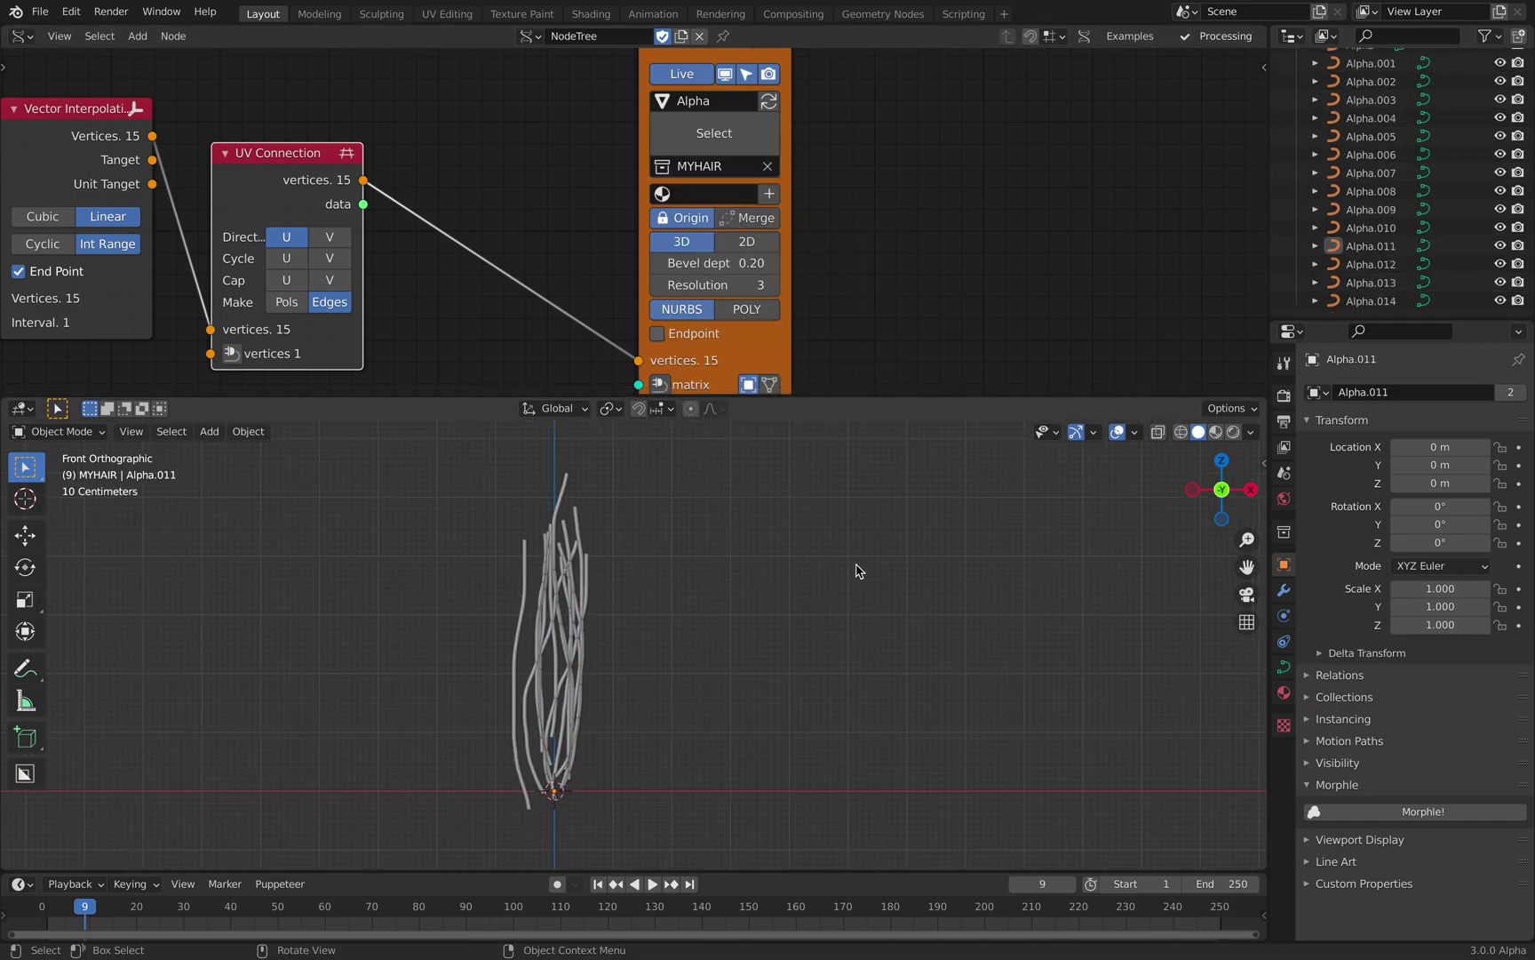
left_click(1252, 433)
left_click(1236, 680)
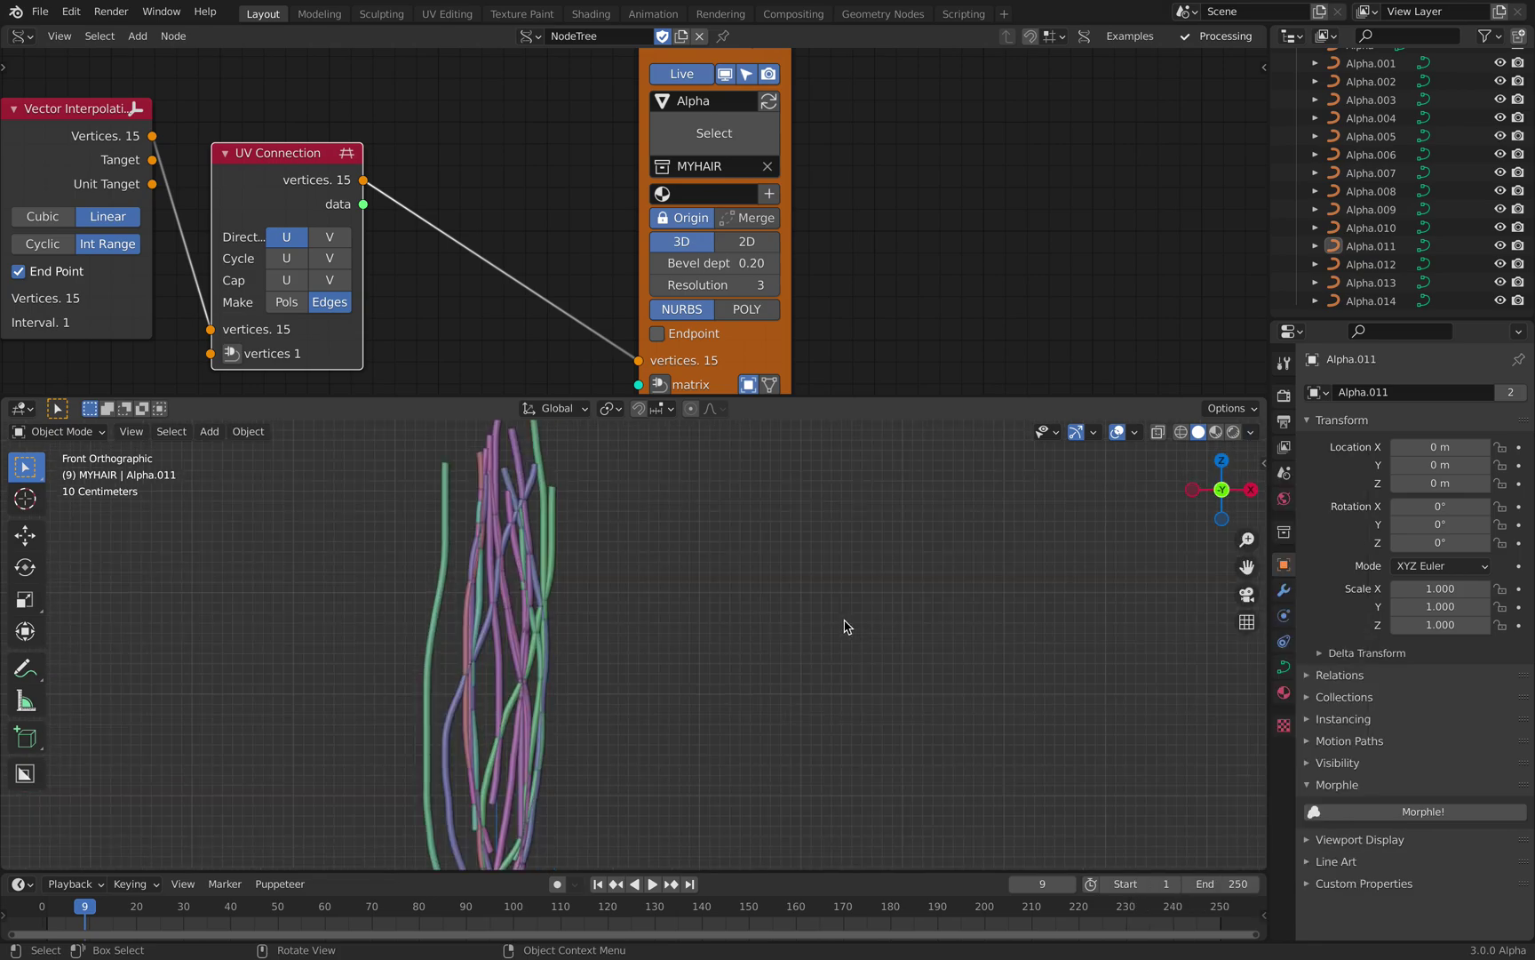
Set the solid shading color mode to Material and save the file
left_click(1253, 434)
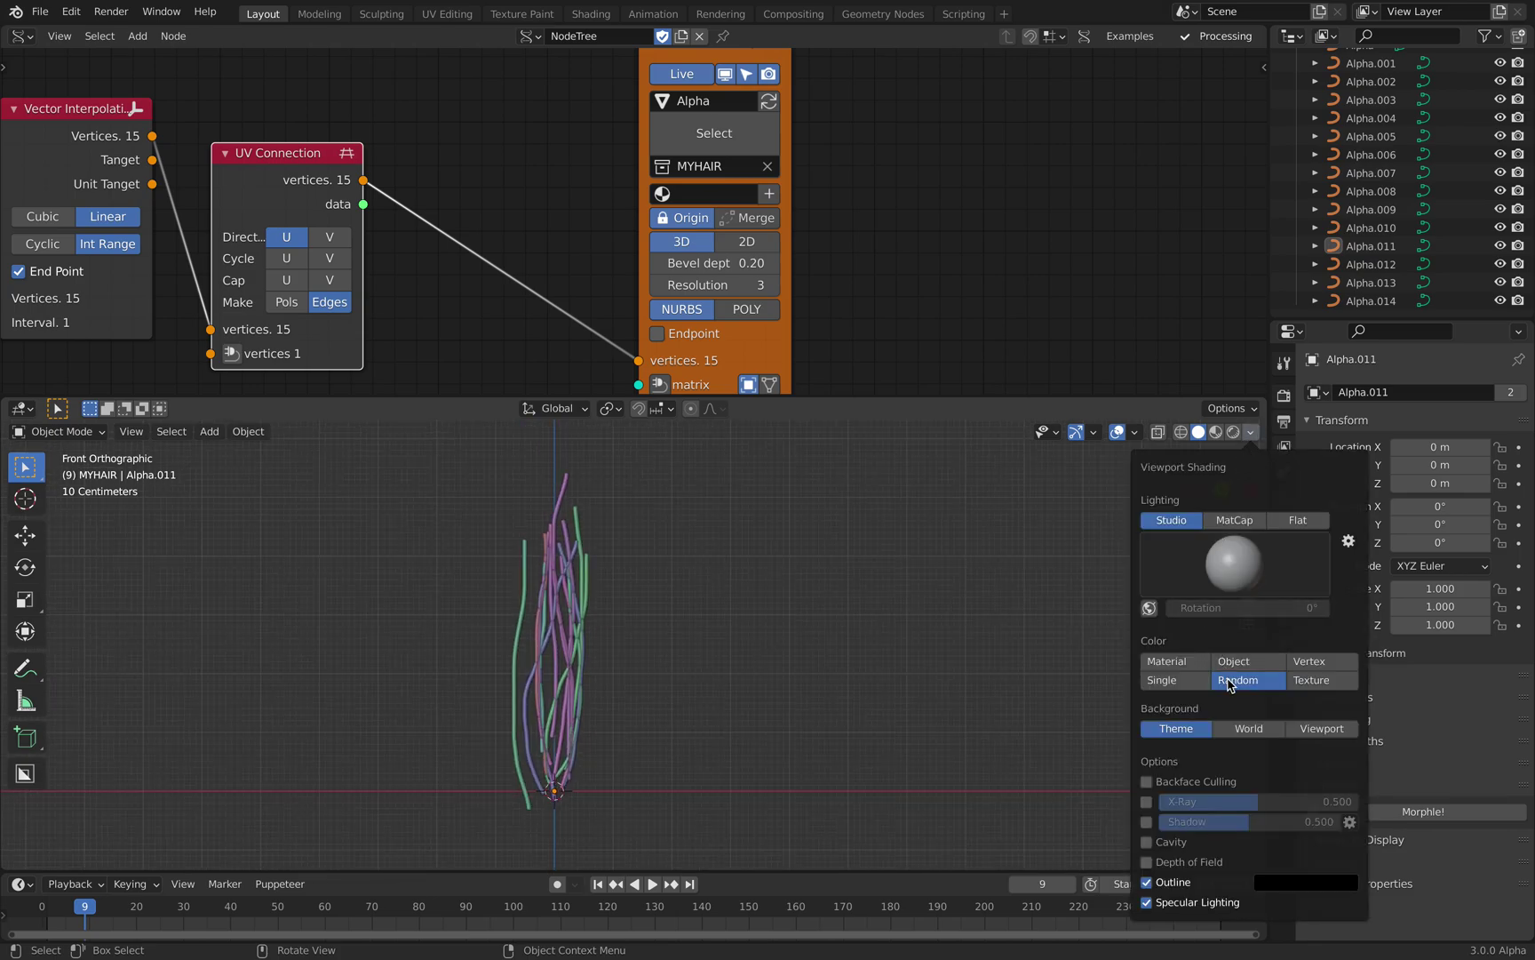
left_click(1161, 660)
key("ctrl+s")
Set the Polyline Viewer's radius to 0.53, inspect the thicker strands, and enlarge the node editor area
scroll(833, 288, "down", 1)
scroll(834, 291, "up", 2)
middle_click_drag(826, 308, 891, 185)
left_click_drag(816, 301, 874, 301)
middle_click_drag(699, 451, 675, 617)
scroll(613, 576, "up", 4)
middle_click_drag(550, 533, 647, 563)
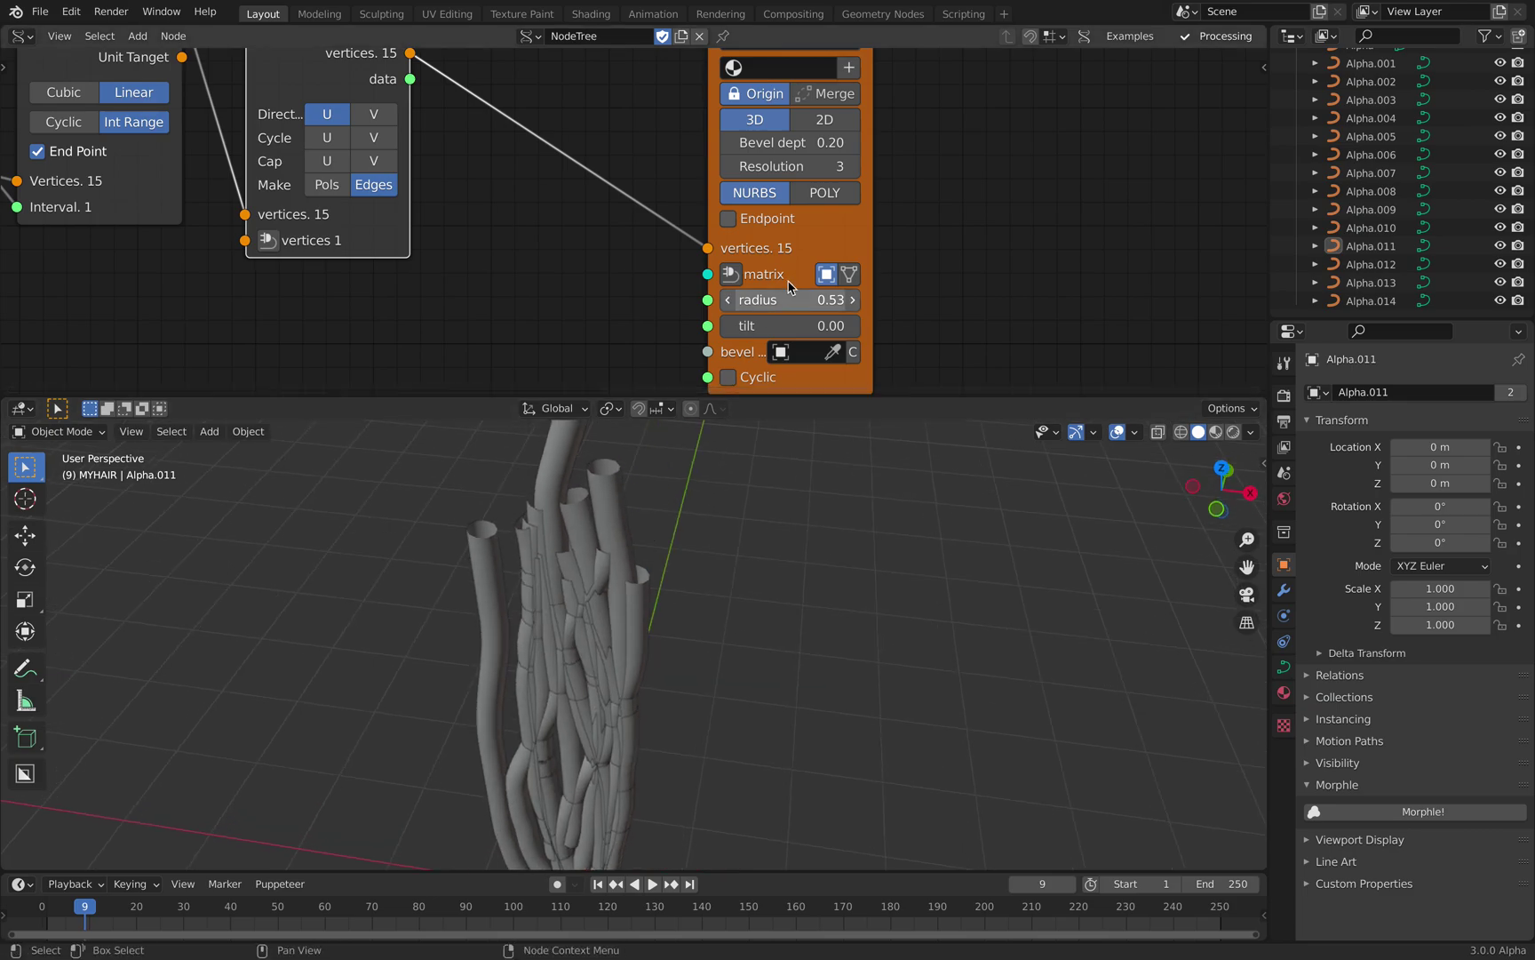
middle_click_drag(806, 266, 968, 198)
left_click_drag(902, 396, 893, 507)
Try the Cyclic option on the Polyline Viewer node and turn it off again
mouse_move(661, 292)
middle_mouse_down()
mouse_move(682, 274)
mouse_move(688, 300)
middle_mouse_up()
scroll(682, 276, "down", 2)
left_click(918, 290)
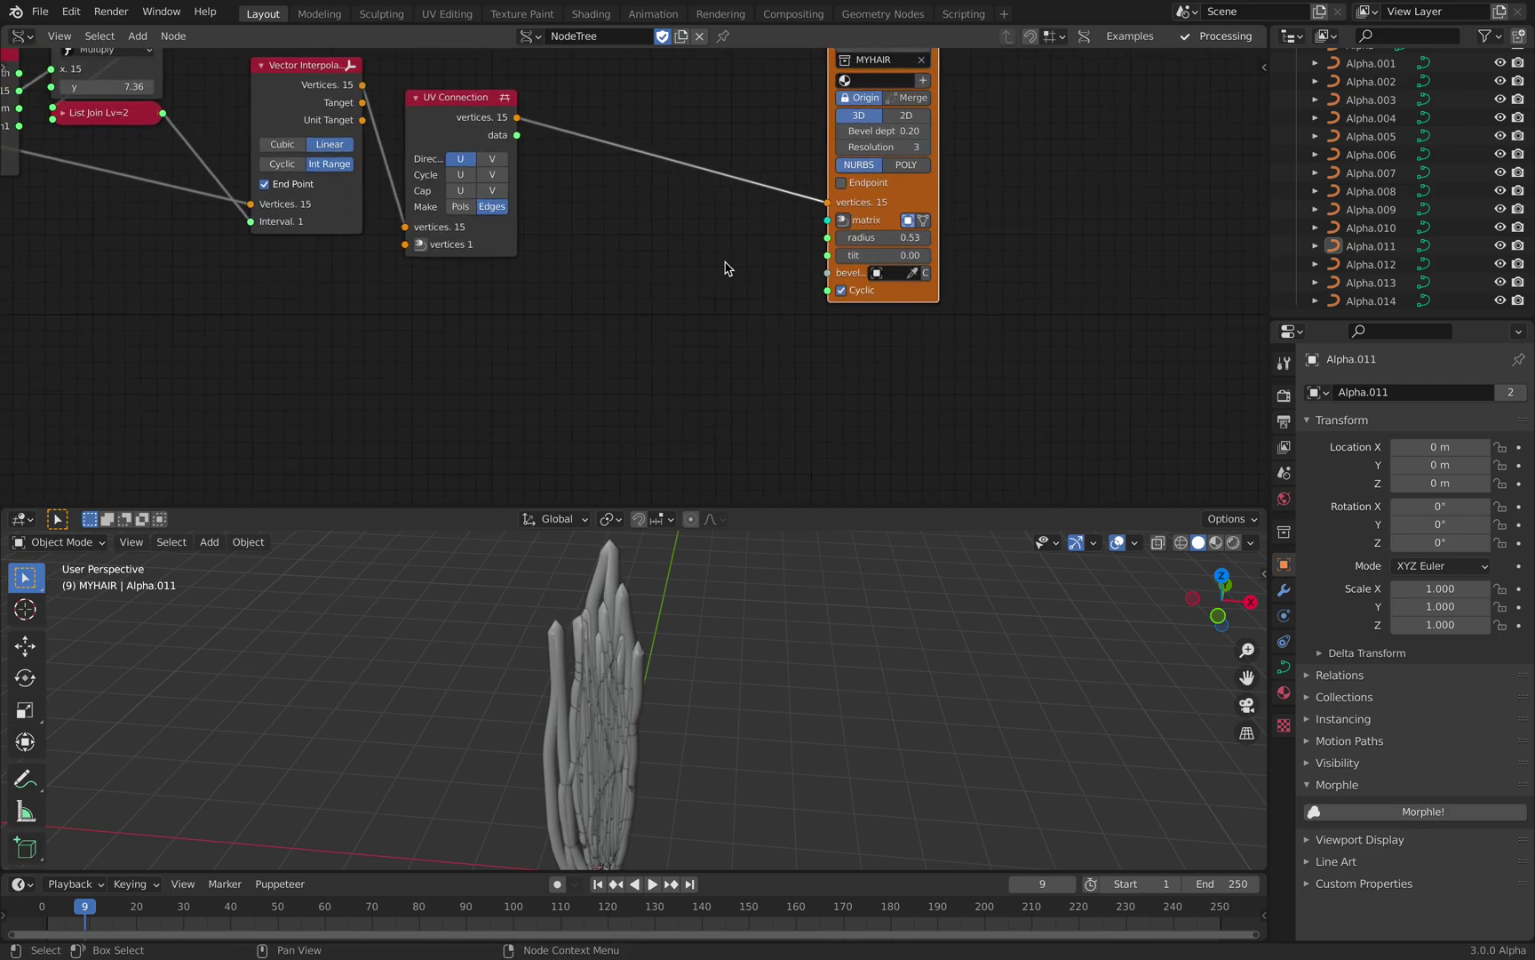
left_click(864, 290)
scroll(859, 133, "up", 3)
Move the Polyline Viewer away from UV Connection and add a Curve Mapper node in the space between them
left_click_drag(867, 64, 1033, 59)
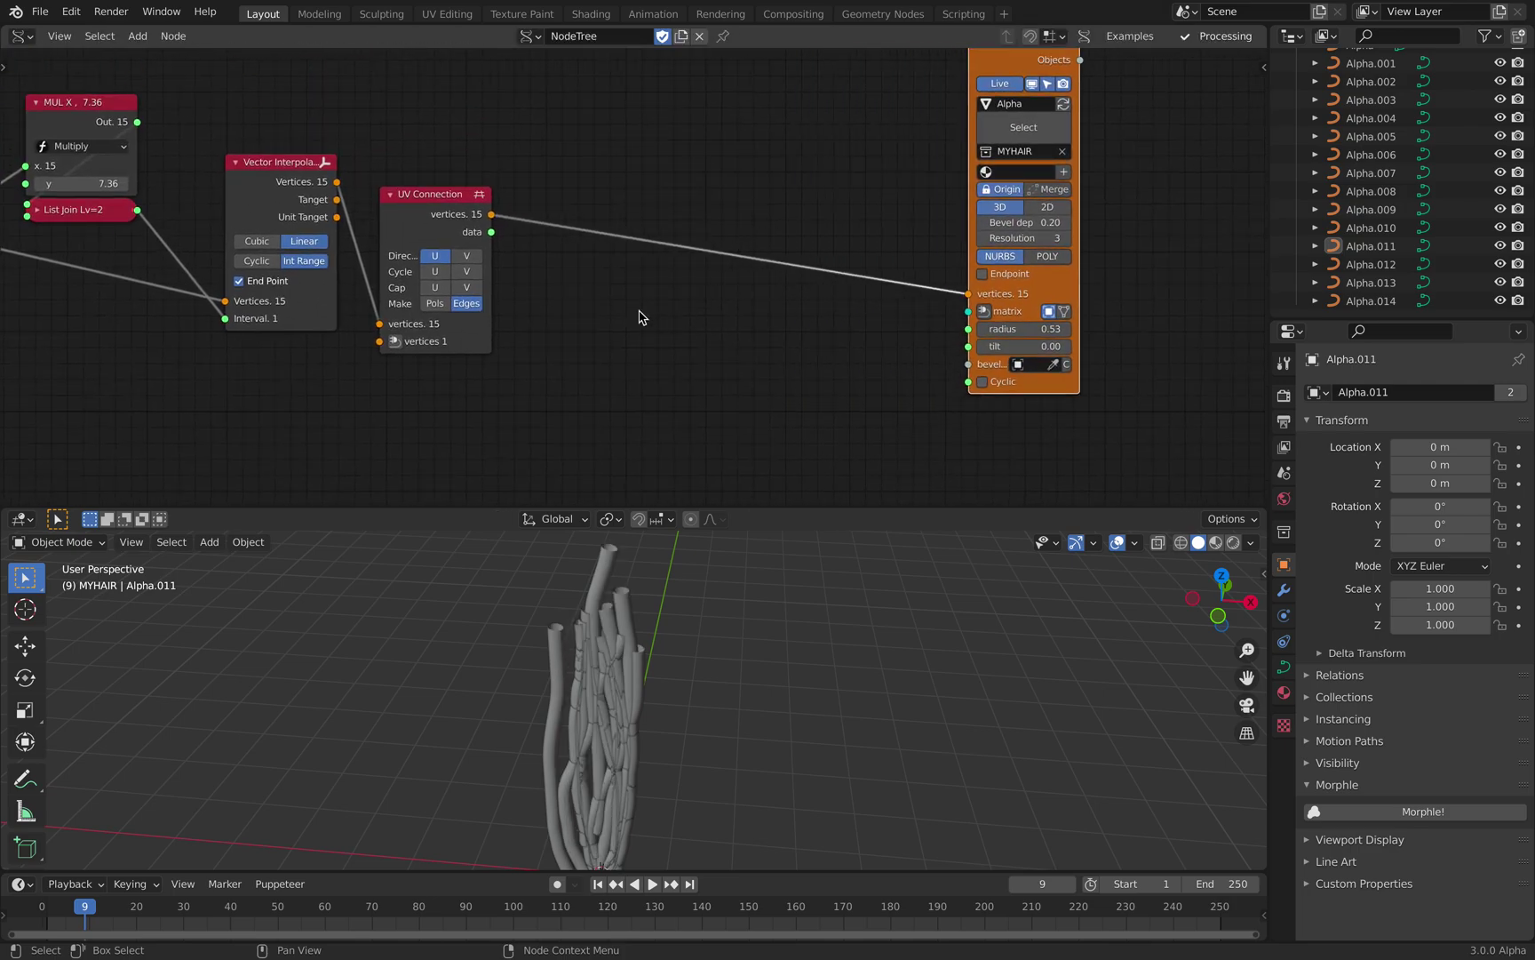
middle_click_drag(648, 321, 679, 264)
key("shift+a")
left_click(665, 232)
type("curve map")
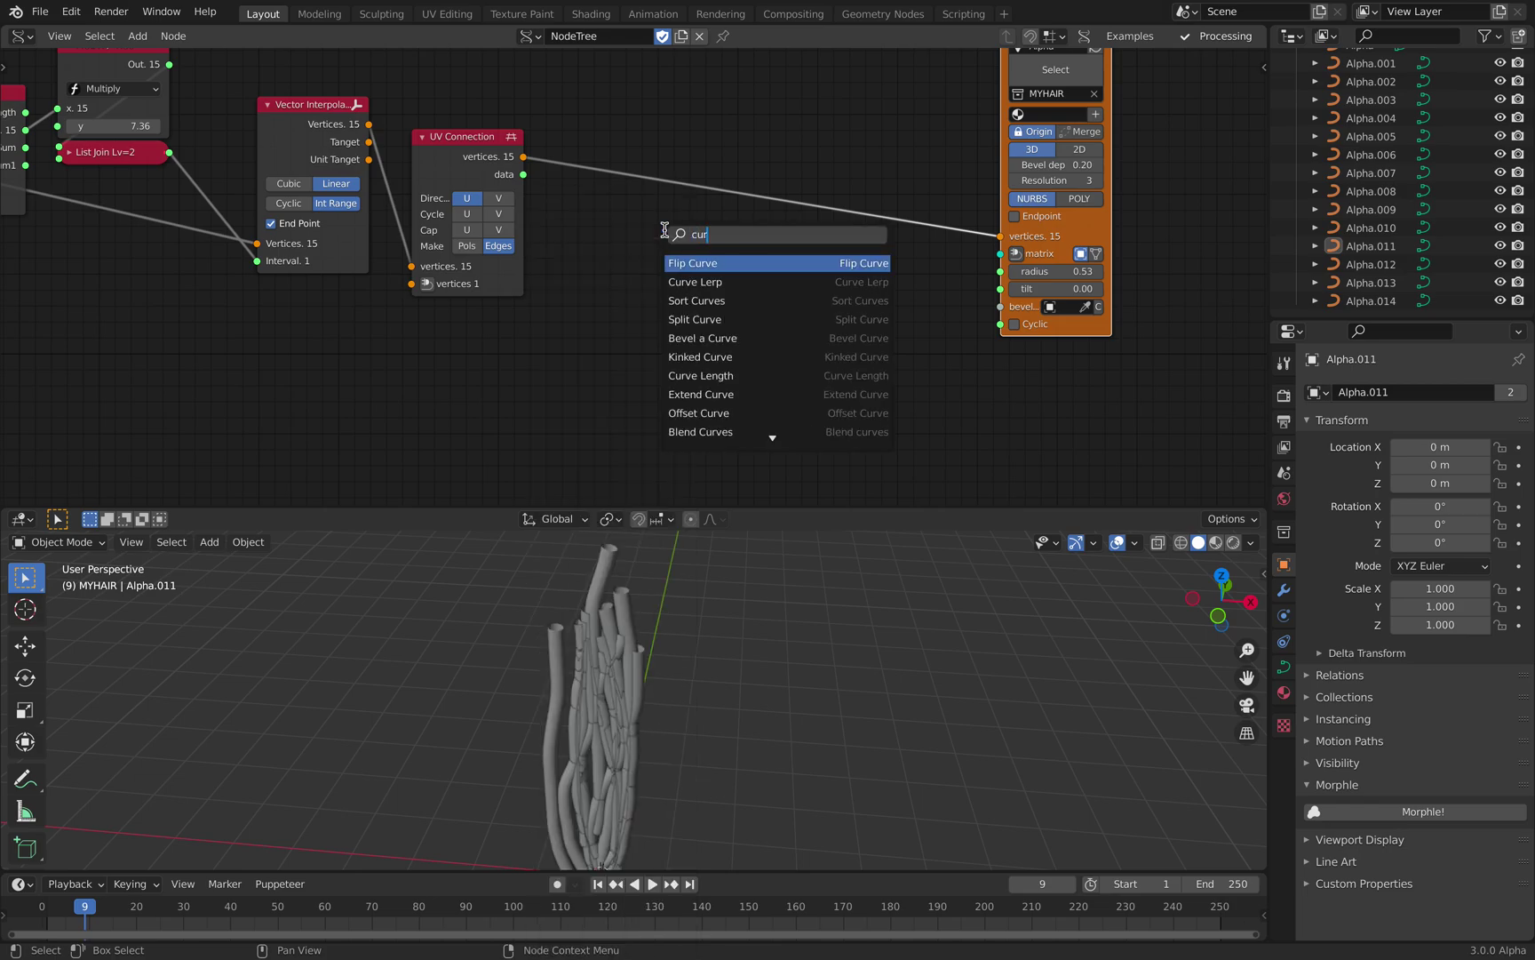
key("Return")
left_click(664, 230)
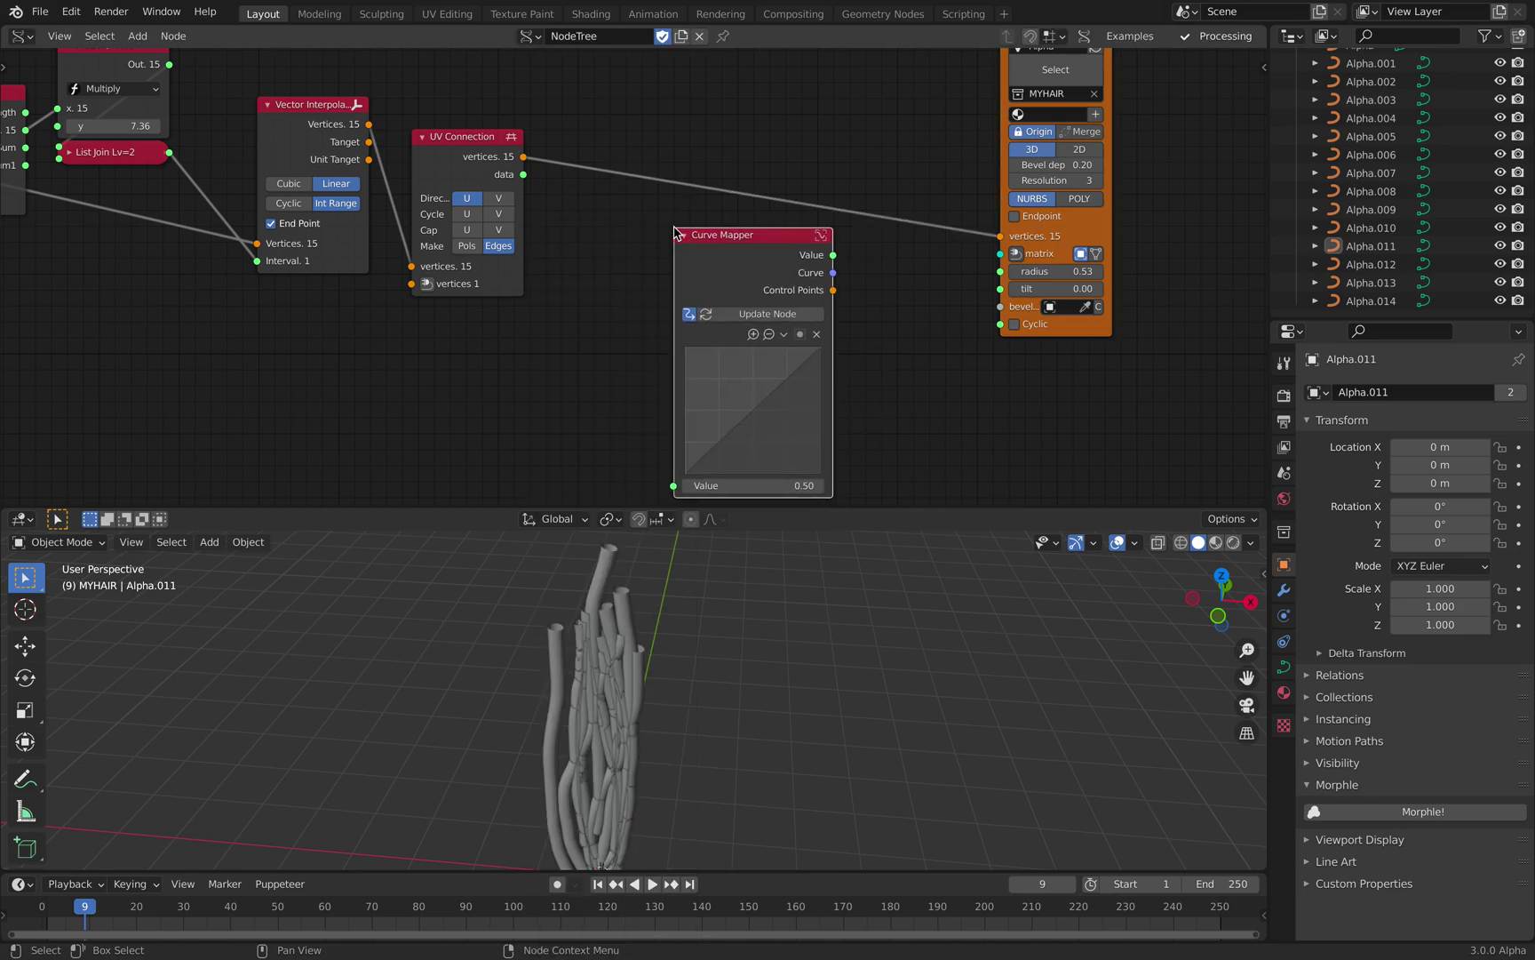
Rearrange the Polyline Viewer, Curve Mapper and UV Connection nodes to free up space for more nodes
scroll(675, 241, "down", 4)
middle_click_drag(882, 112, 857, 199)
left_click_drag(843, 133, 1024, 99)
left_click_drag(862, 137, 954, 61)
left_click_drag(661, 323, 736, 298)
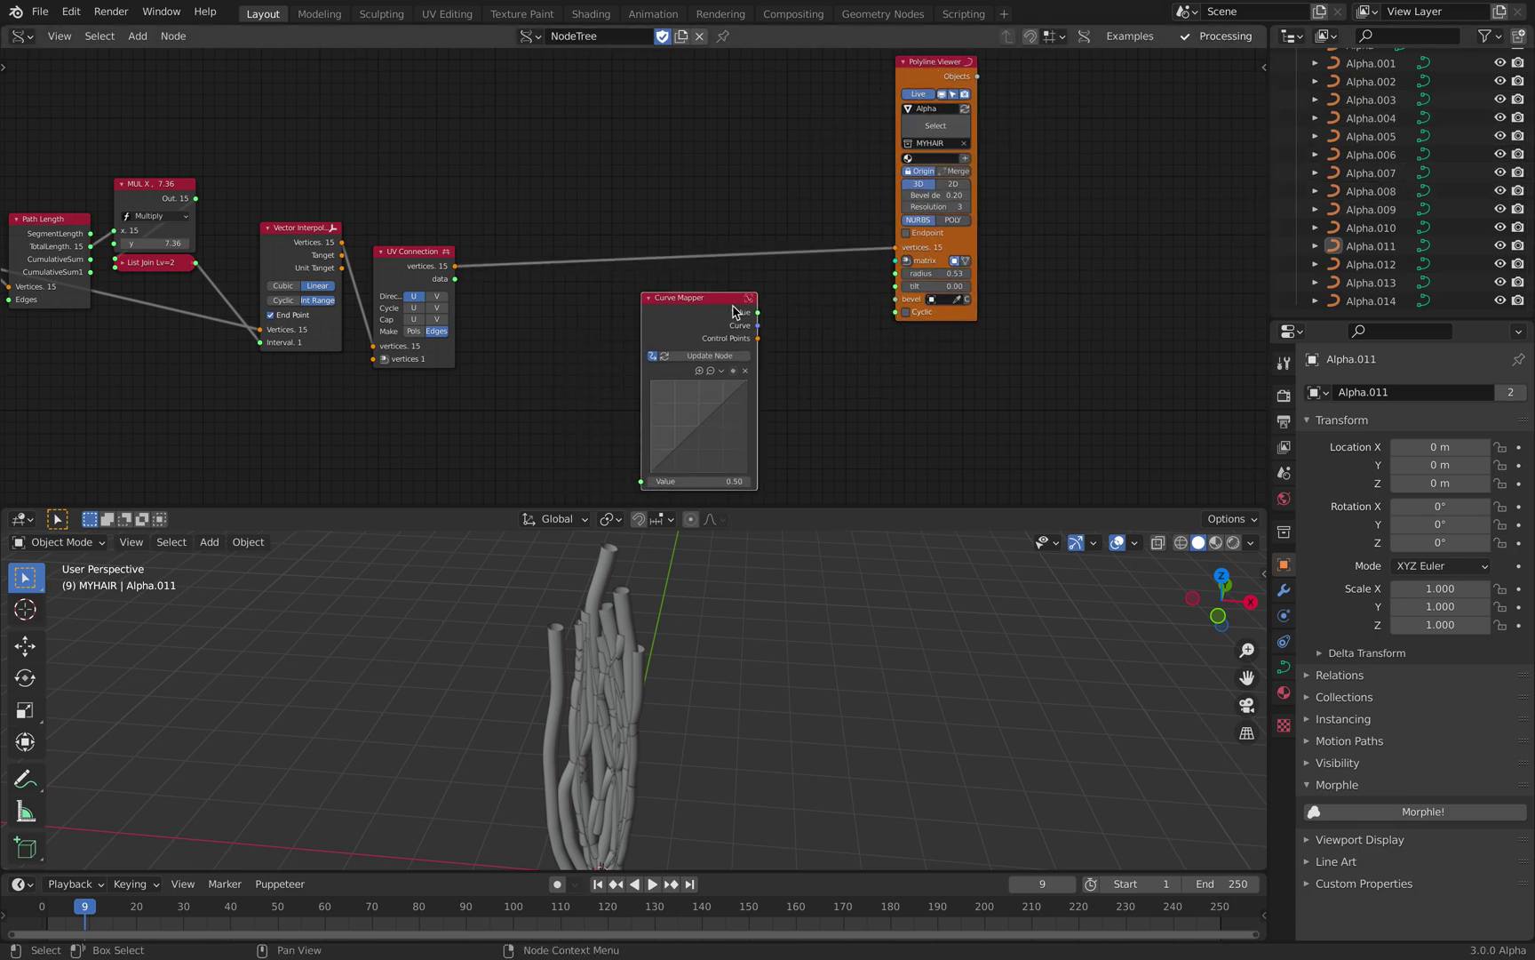
left_click_drag(733, 306, 814, 317)
left_click_drag(397, 252, 407, 208)
Add a List Length node and link the UV Connection's vertices output to its Data input
middle_click_drag(559, 325, 565, 271)
key("shift+a")
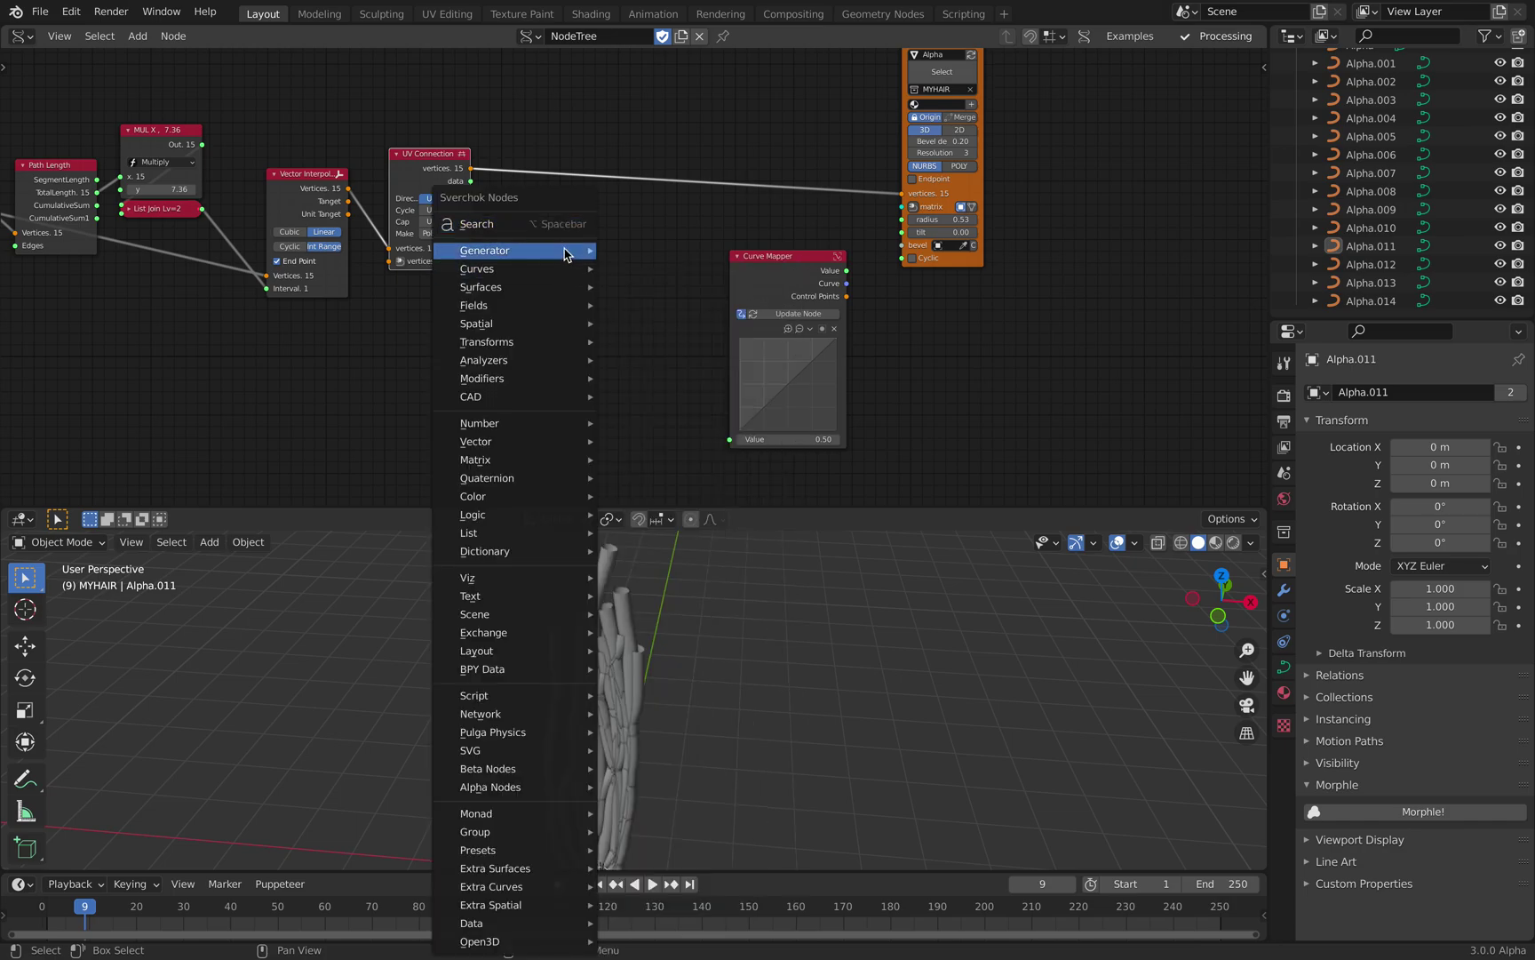
left_click(559, 225)
type("li")
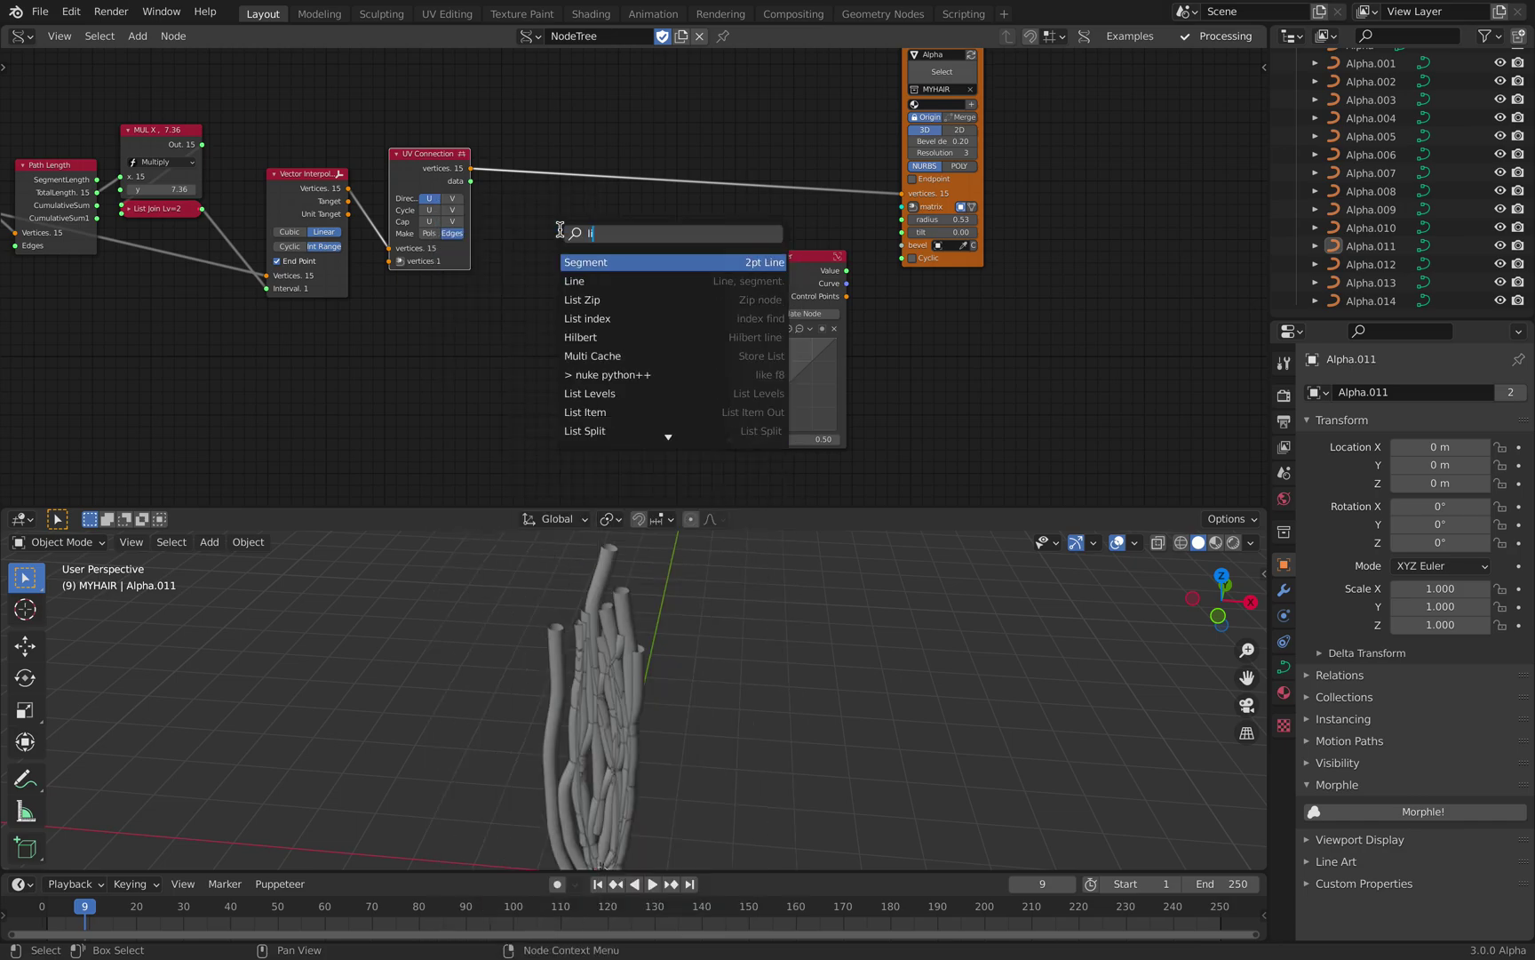
type("st length")
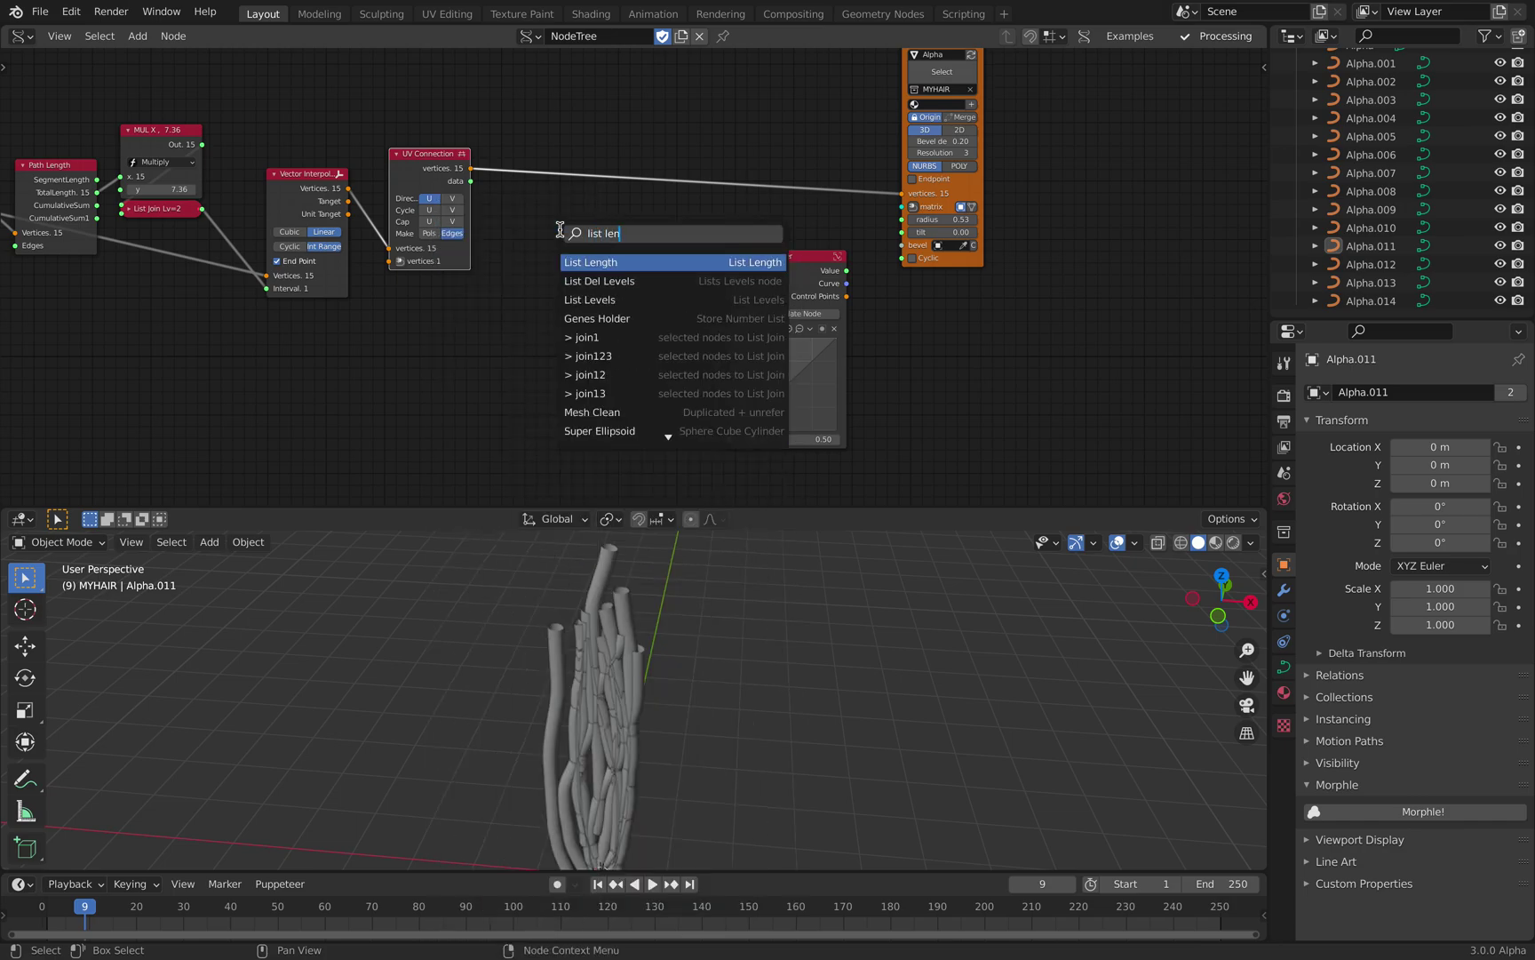
key("Return")
left_click(532, 263)
scroll(491, 205, "up", 1)
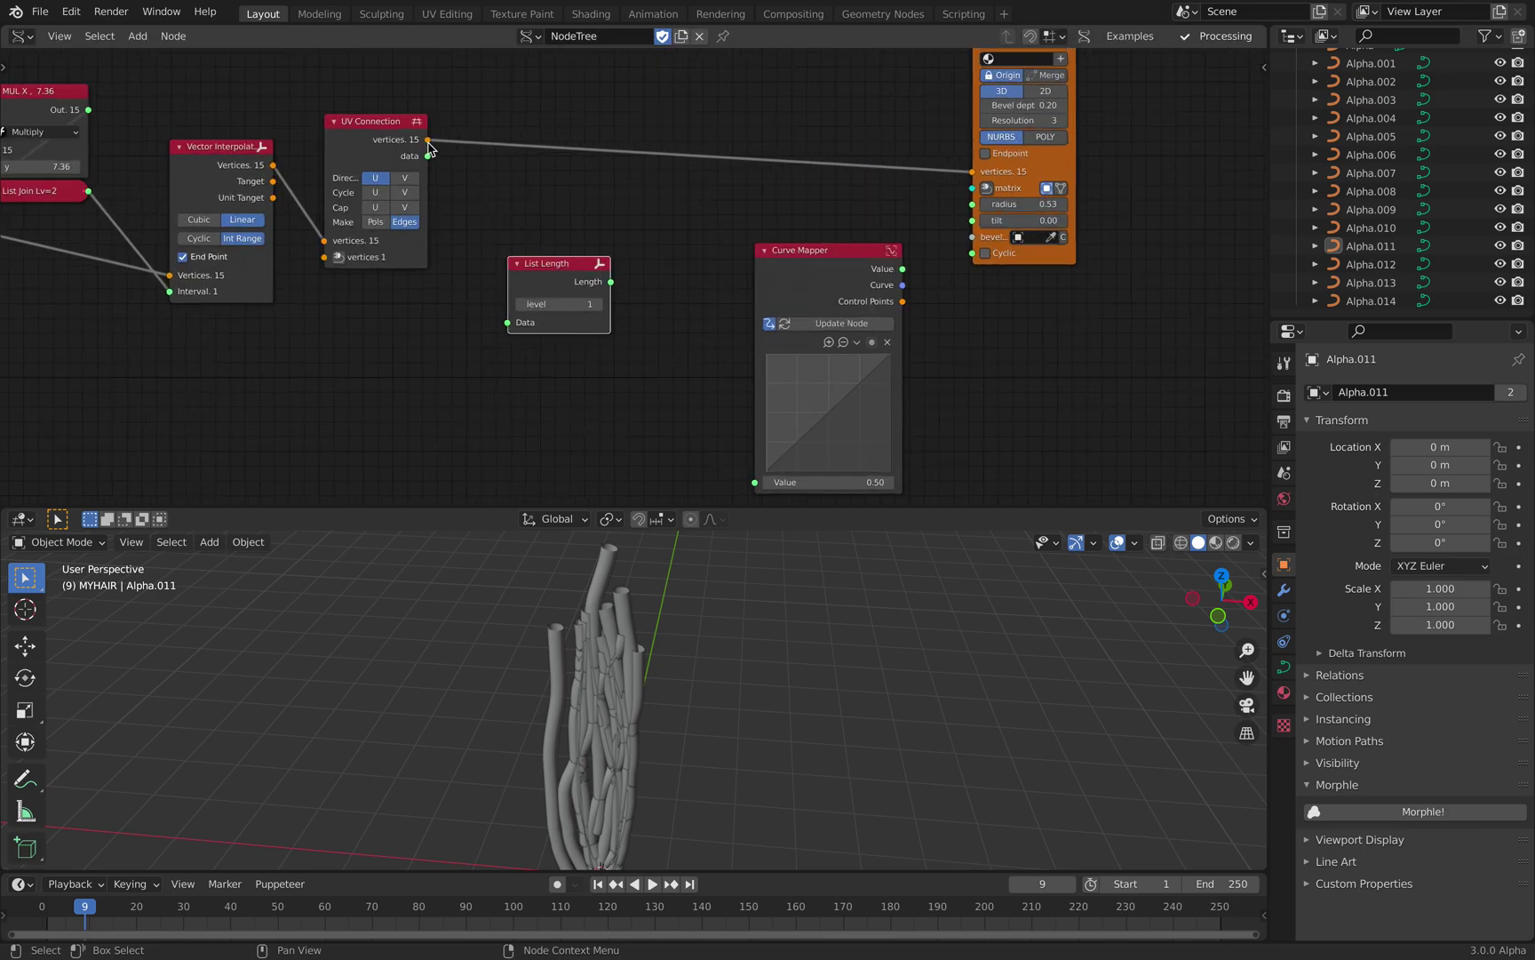
left_click_drag(428, 146, 508, 323)
left_click_drag(526, 277, 514, 285)
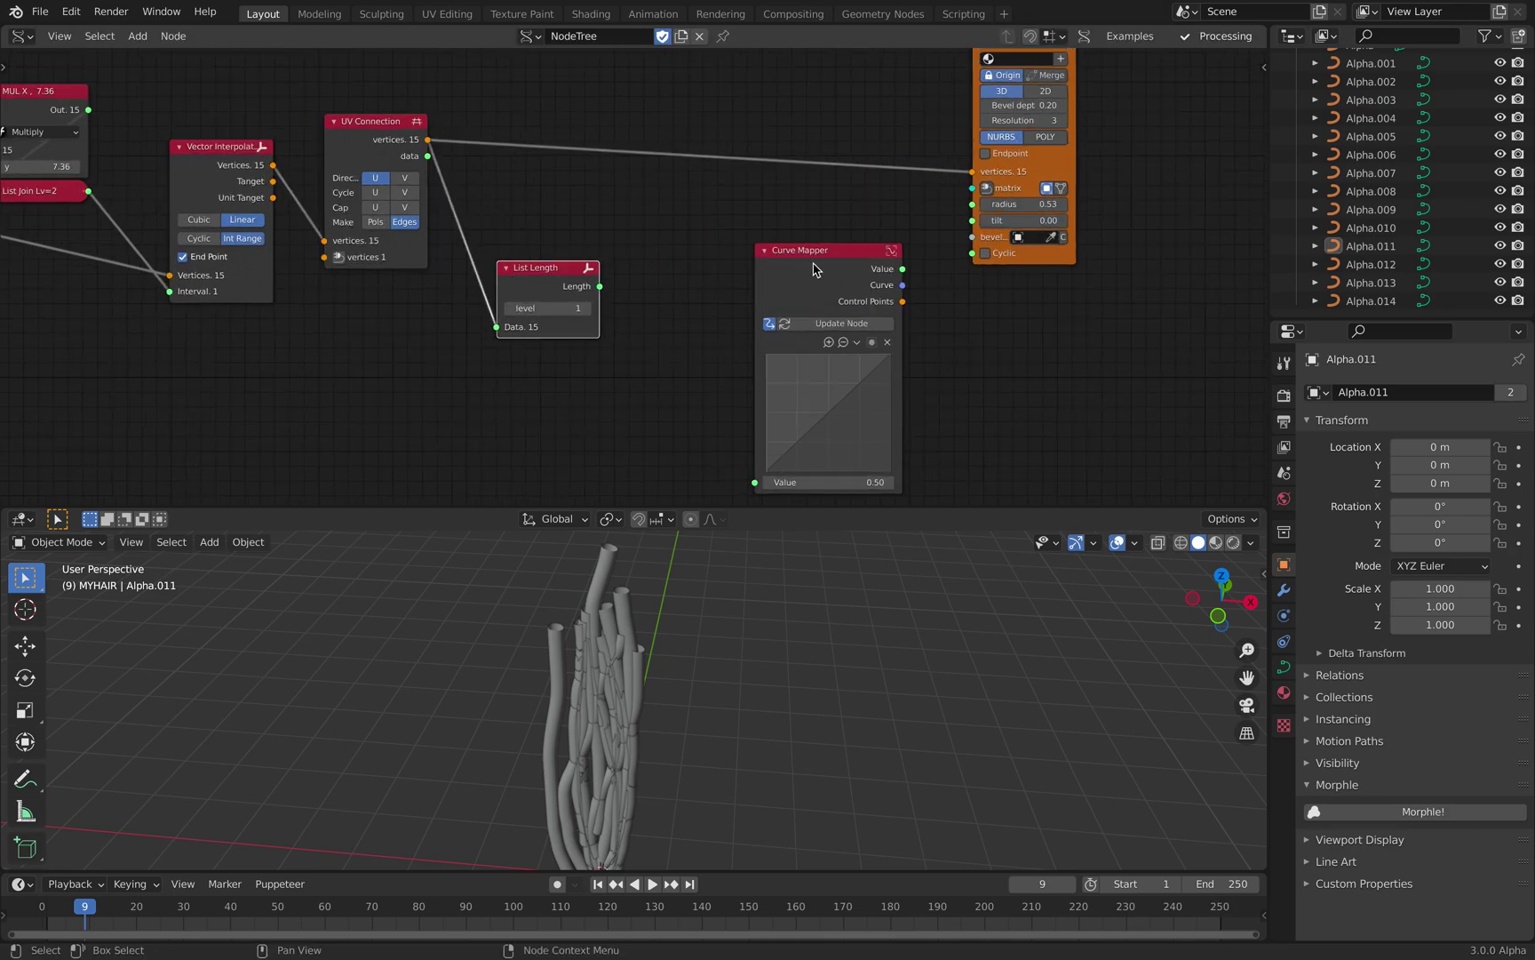
Shift the Curve Mapper and Polyline Viewer aside and add a Number Range node after List Length
left_click_drag(805, 267, 876, 263)
left_click_drag(1036, 161, 1144, 139)
left_click(1146, 146)
scroll(738, 266, "up", 1)
key("shift+a")
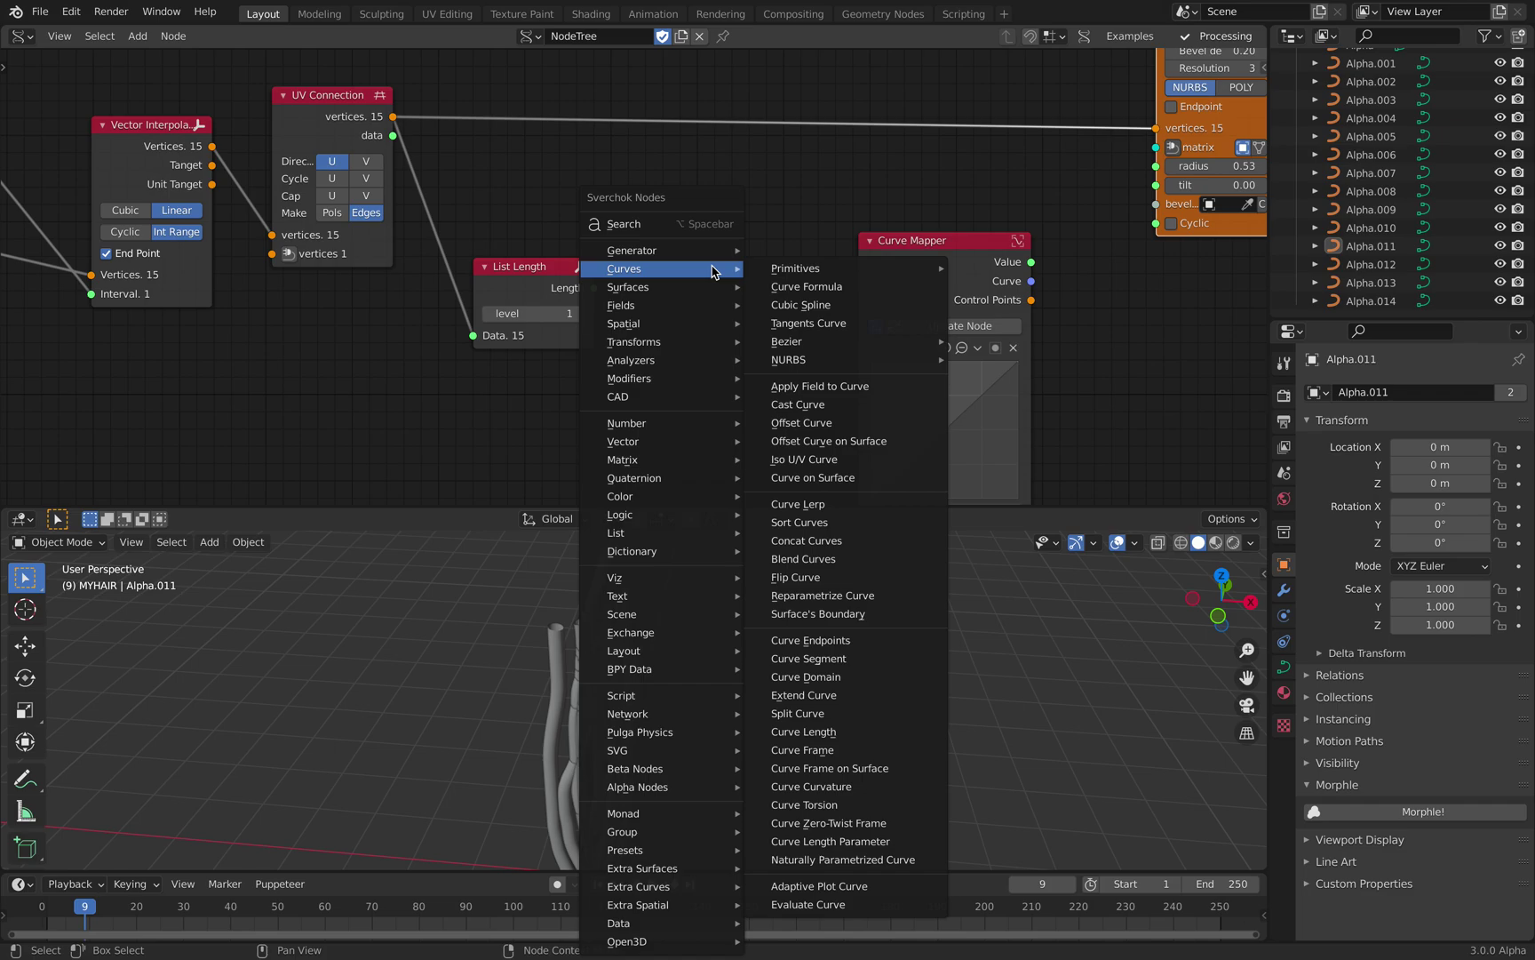
left_click(705, 229)
type("map")
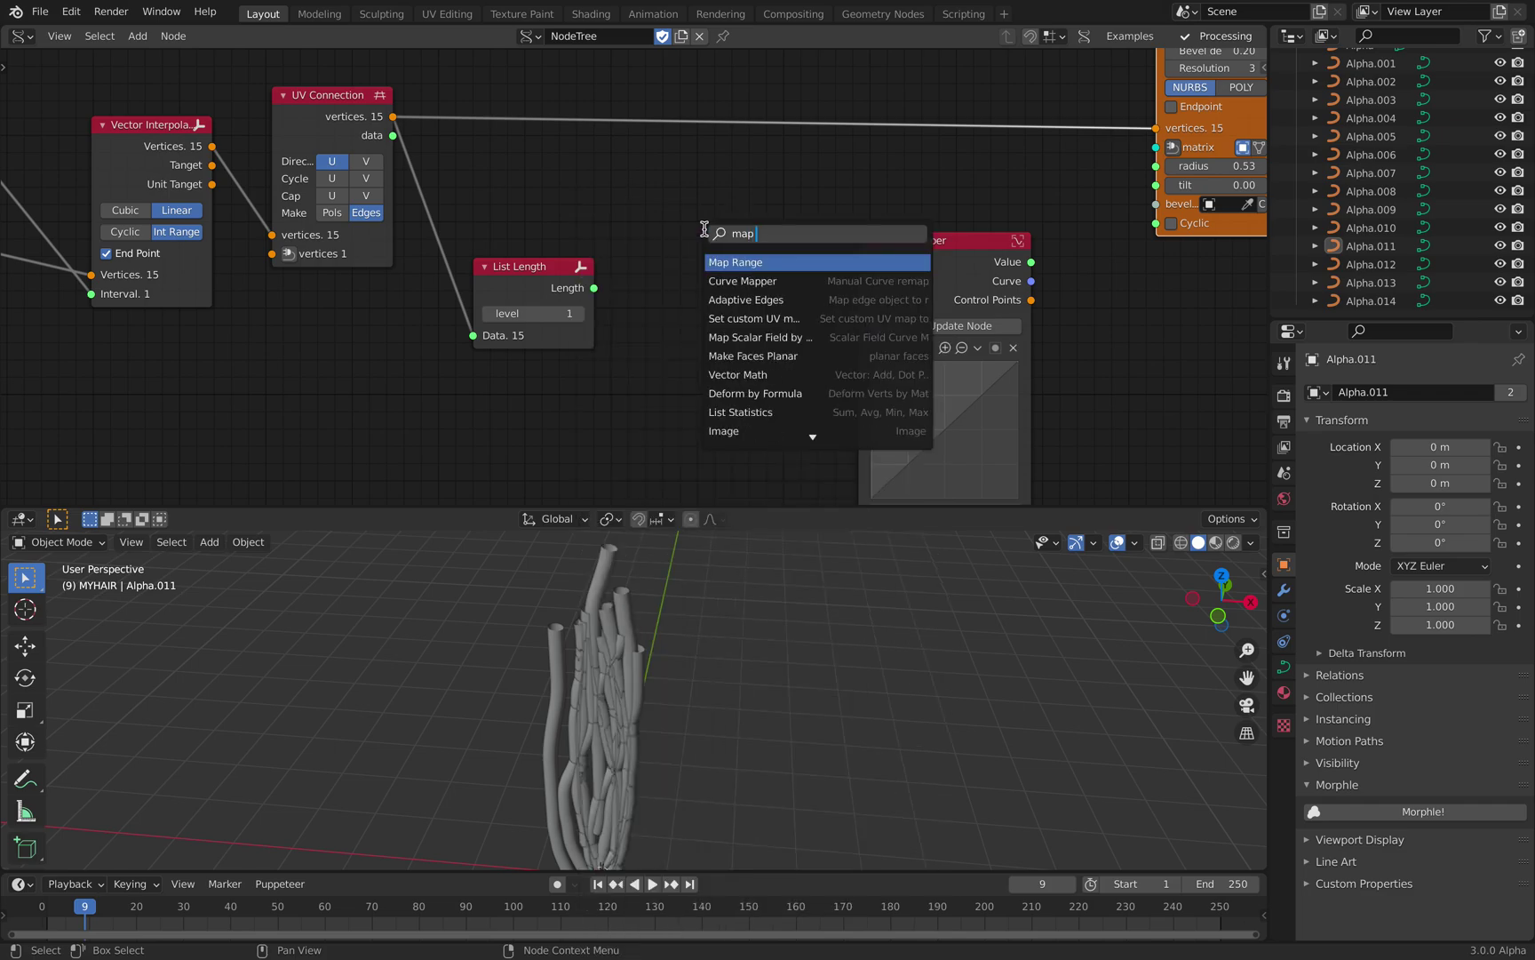
type("range n")
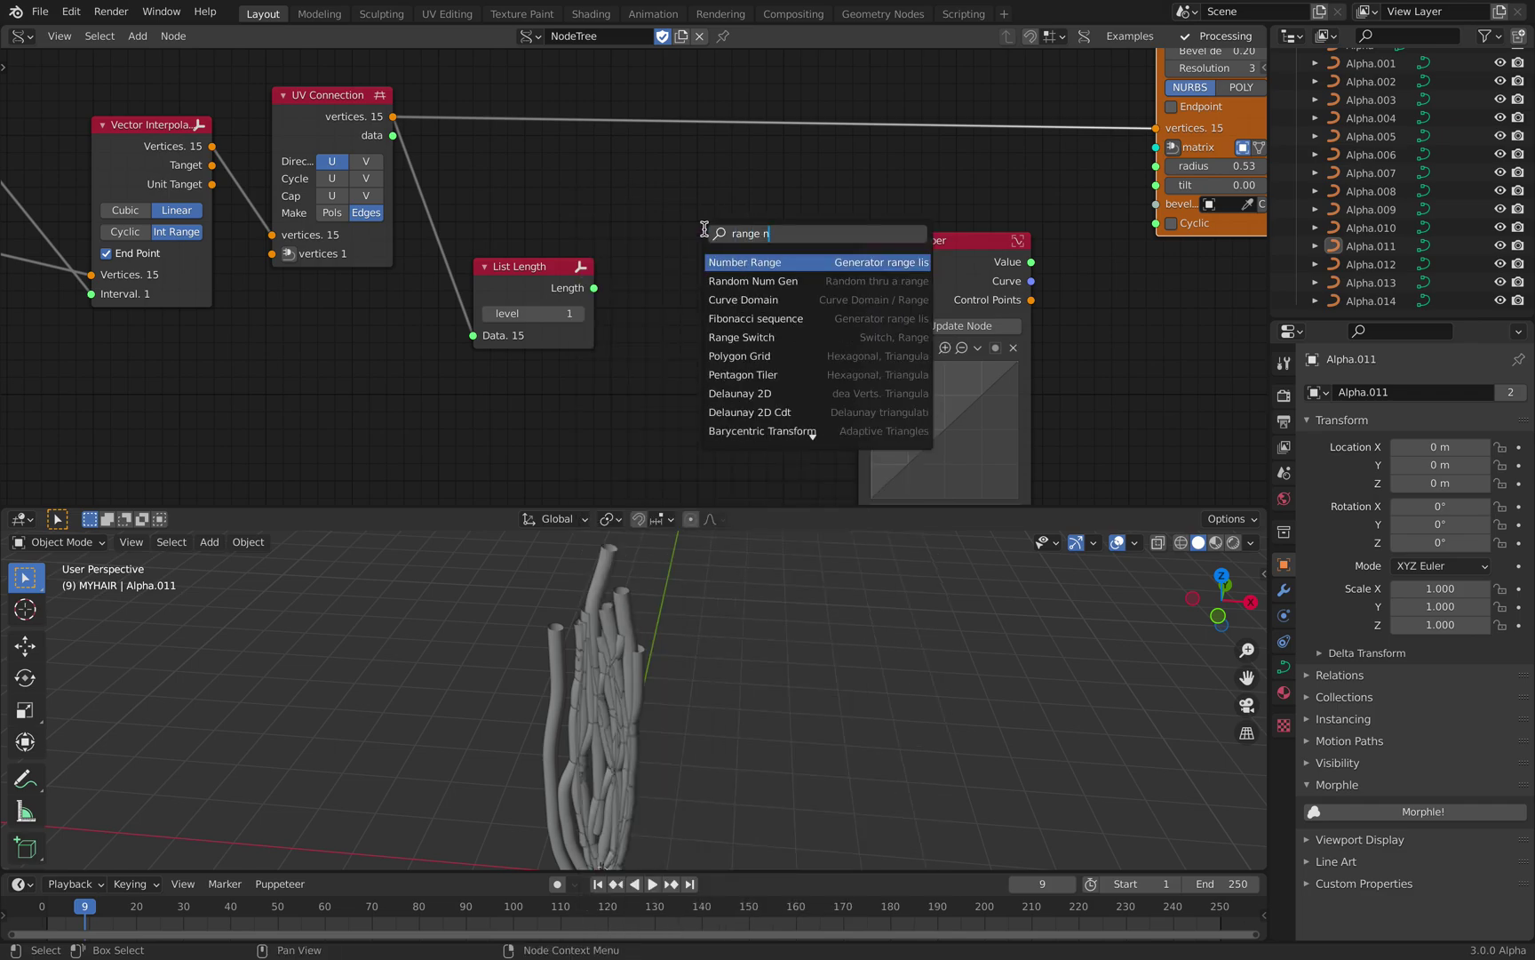
key("Return")
left_click(660, 218)
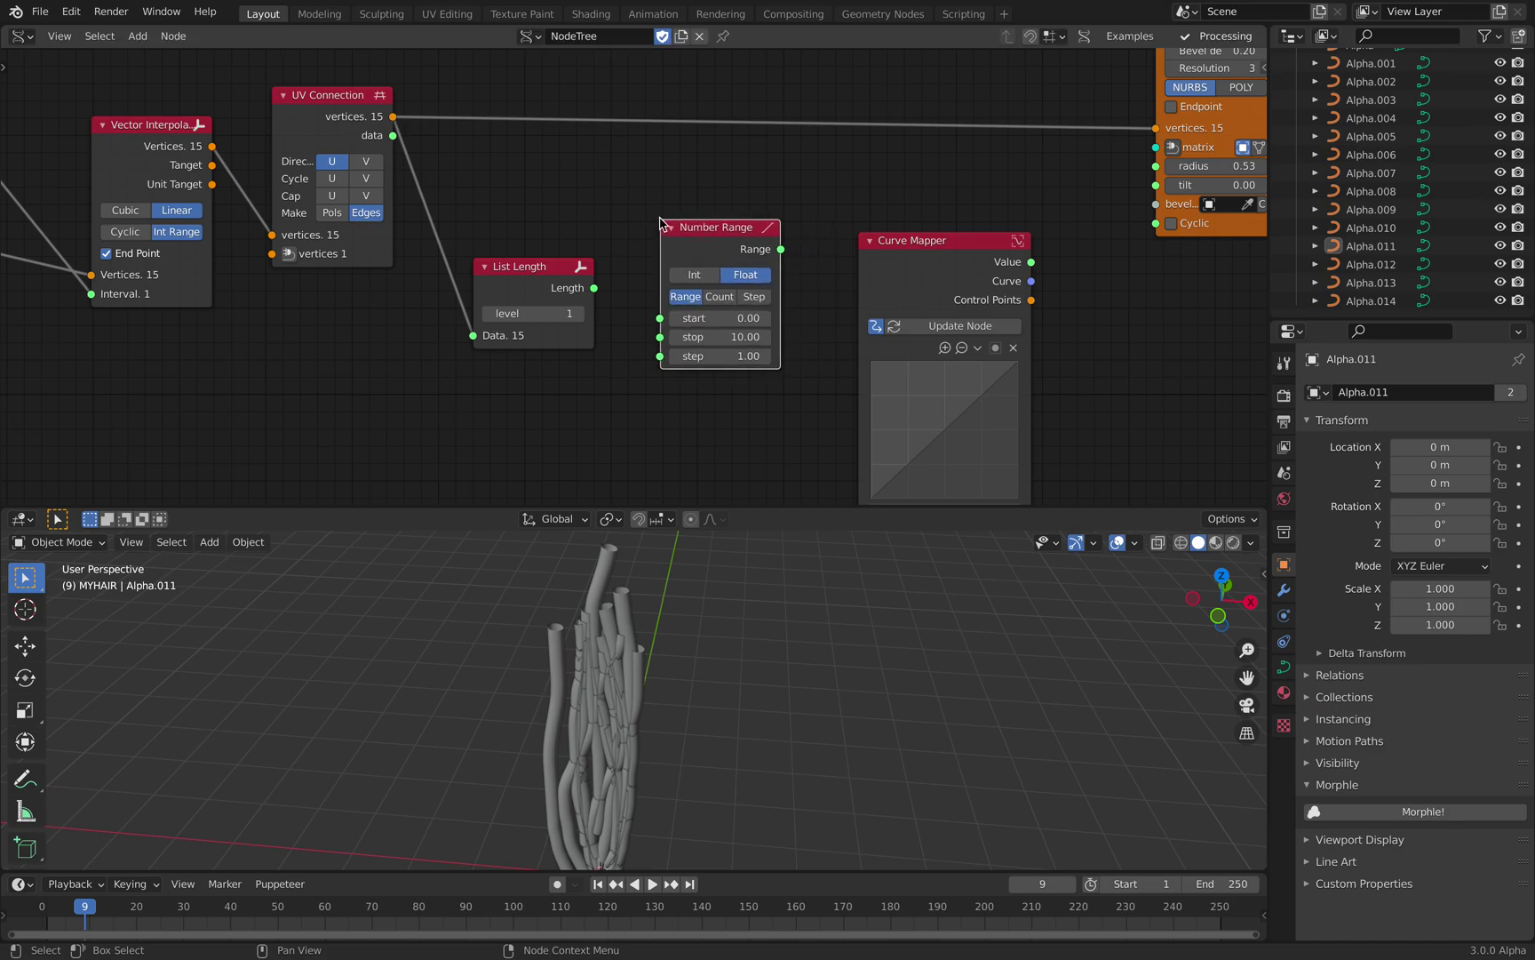
Set the float Number Range to Count mode with stop 1.00, and link List Length's output to its count
left_click(718, 295)
scroll(718, 307, "up", 2)
scroll(638, 276, "up", 1)
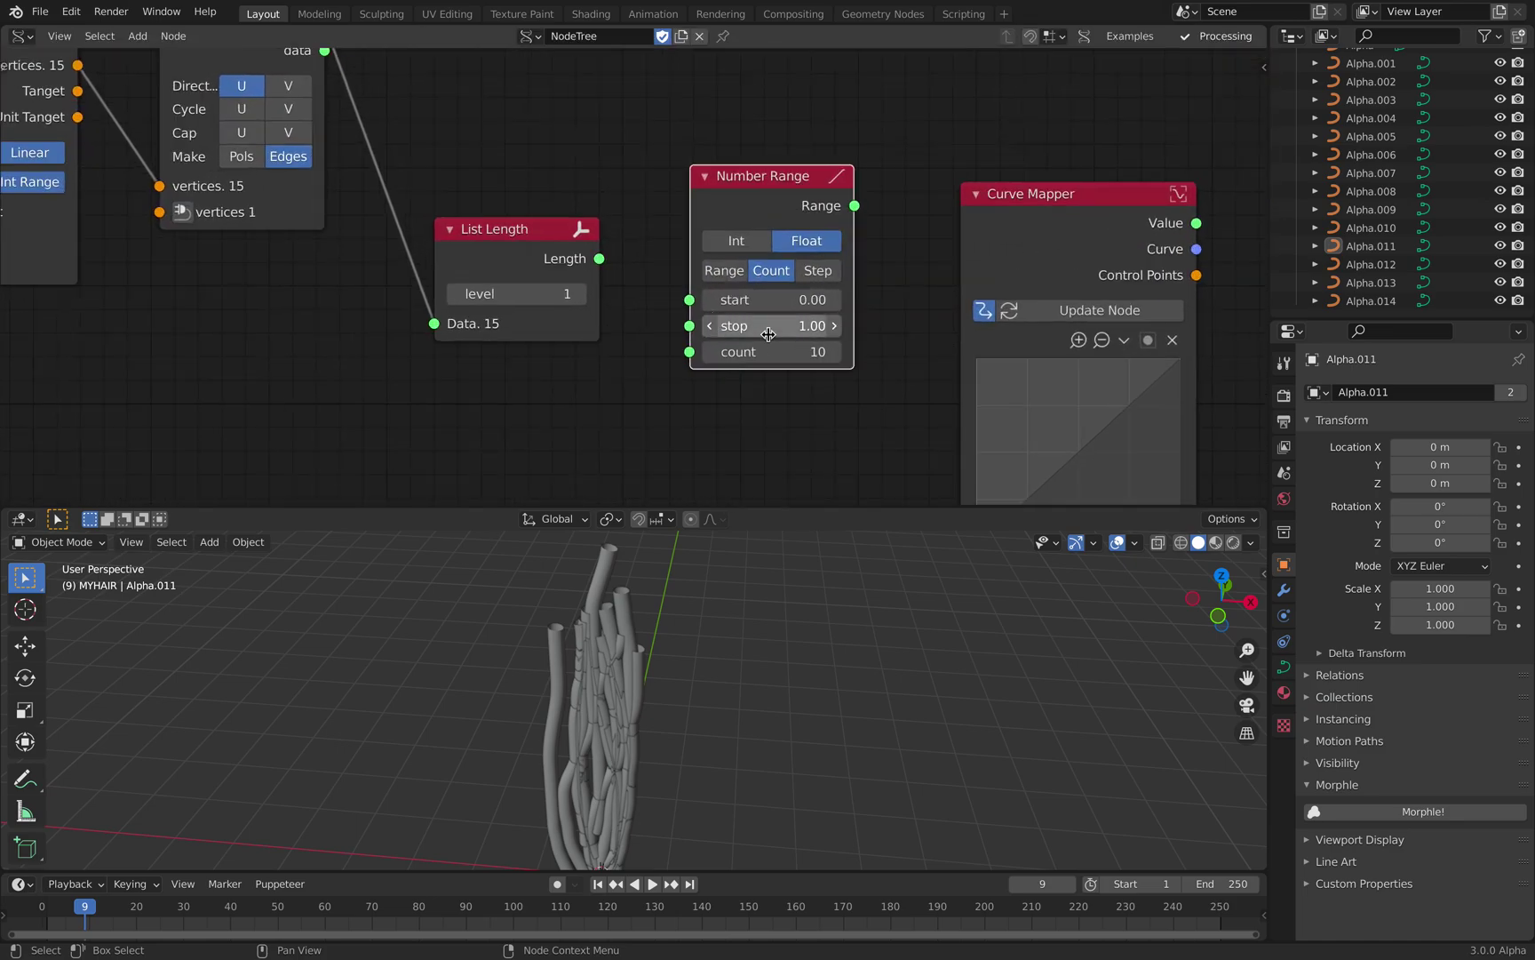
left_click_drag(599, 258, 690, 352)
Link the Number Range output to the Curve Mapper's Value input, and the Curve Mapper's Value output to the Polyline Viewer's radius
scroll(873, 253, "down", 3)
middle_click_drag(878, 317, 858, 269)
left_click_drag(731, 183, 833, 366)
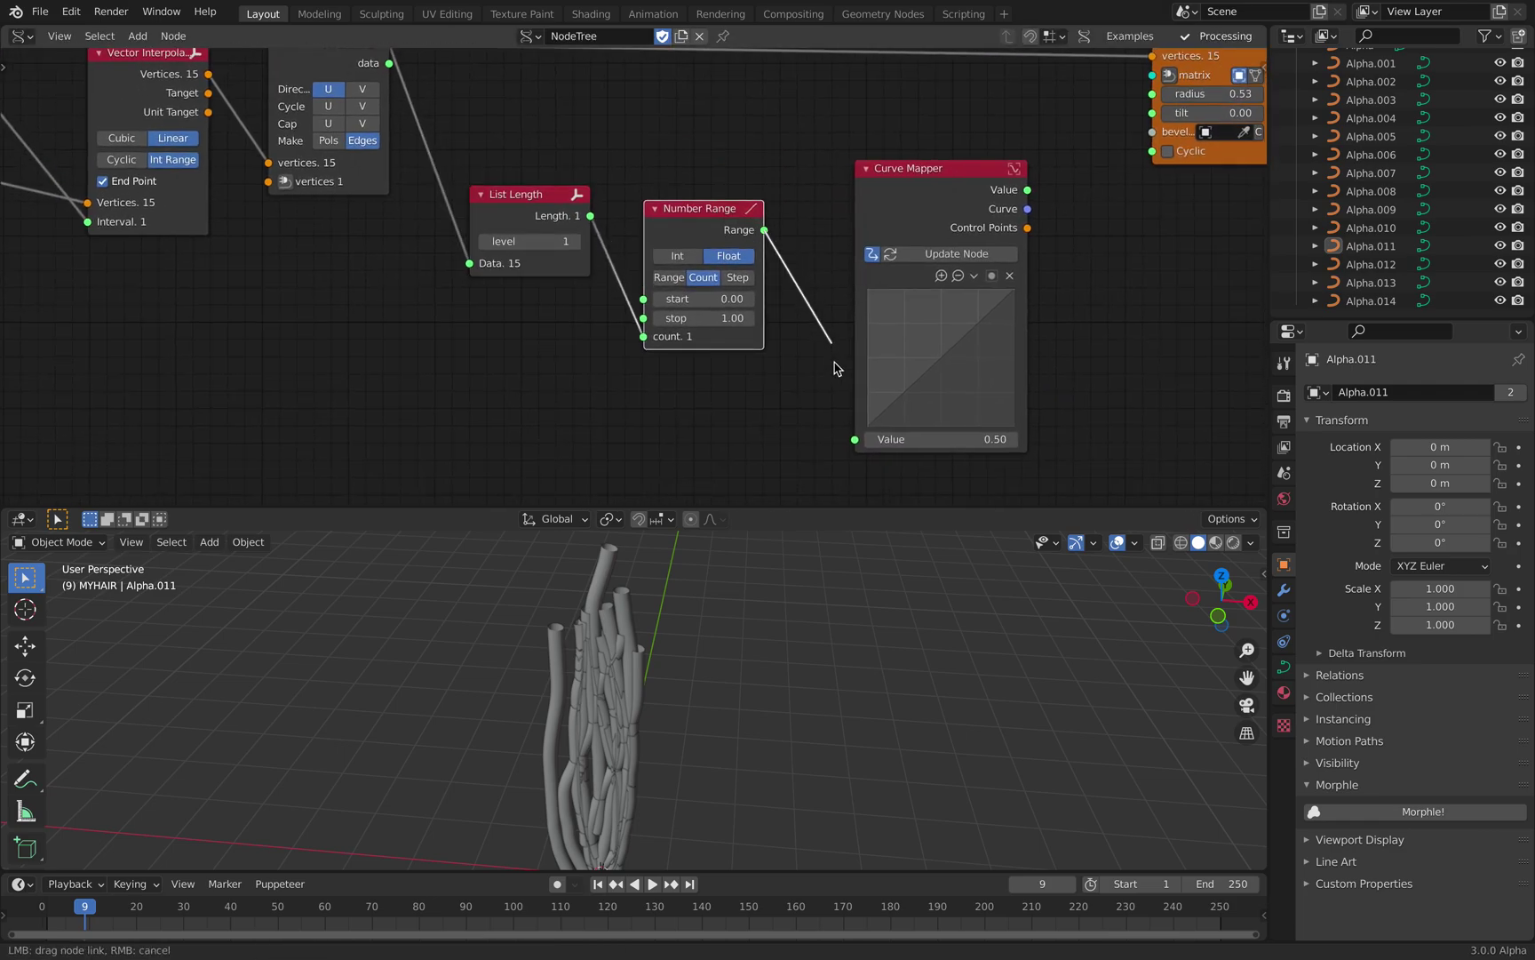
left_click_drag(859, 439, 856, 439)
middle_click_drag(1000, 299, 864, 342)
scroll(889, 252, "up", 1)
mouse_move(921, 238)
left_mouse_down()
mouse_move(1006, 149)
mouse_move(912, 229)
left_mouse_up()
mouse_move(773, 604)
middle_mouse_down()
mouse_move(746, 638)
mouse_move(747, 601)
middle_mouse_up()
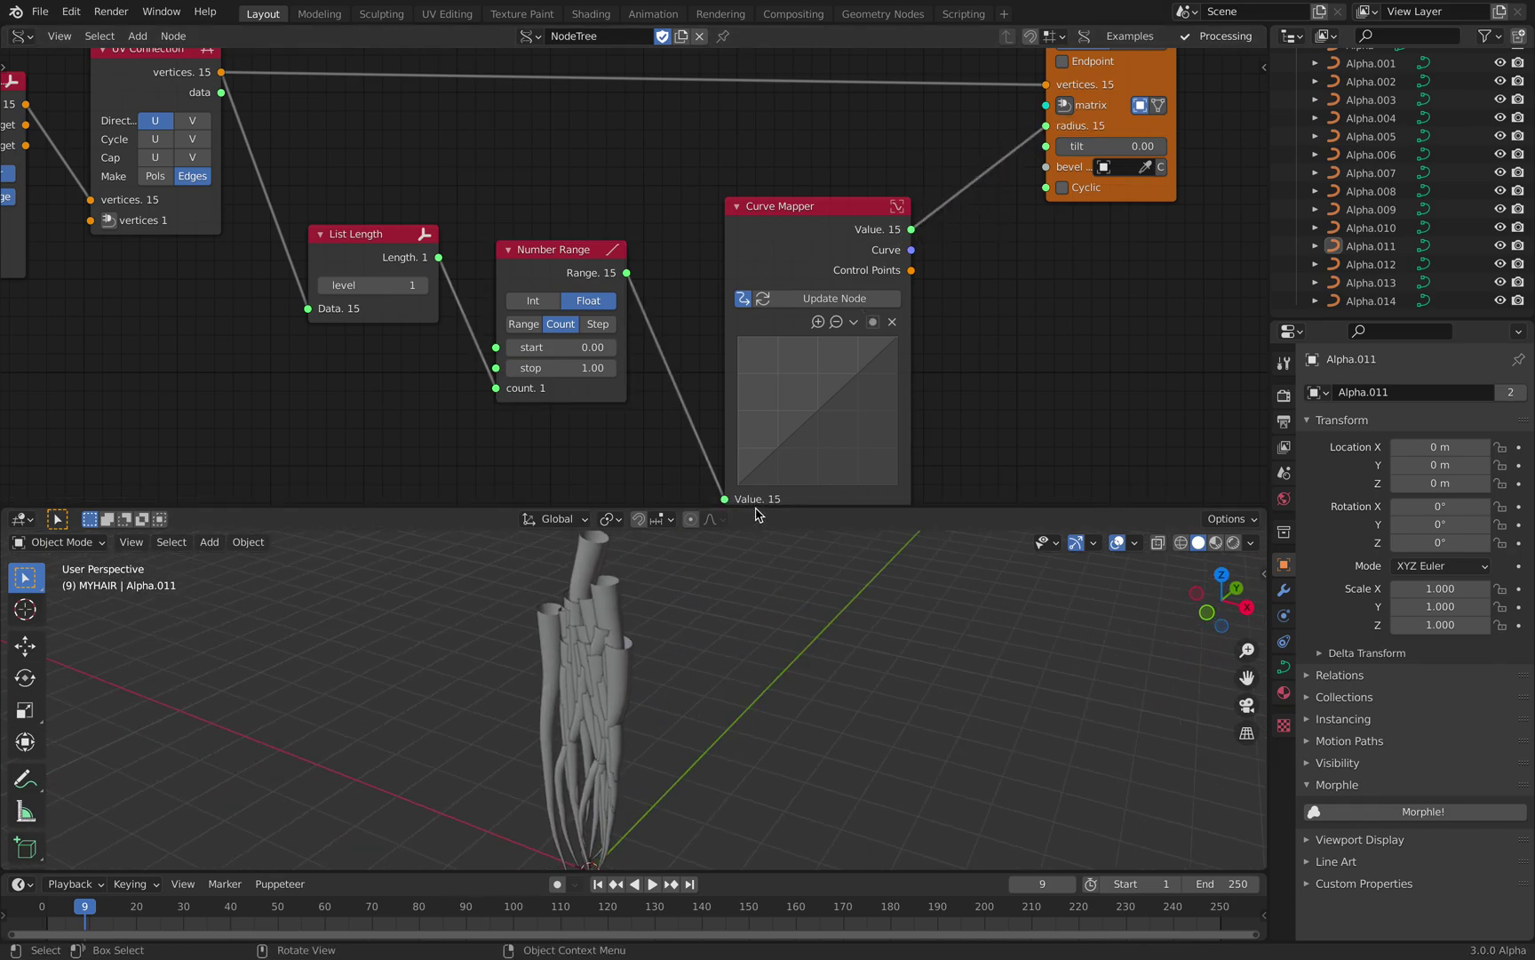
Enlarge the 3D viewport, view the strands from the back, and select the outermost strand
left_click_drag(756, 507, 751, 315)
middle_click_drag(716, 528, 871, 471)
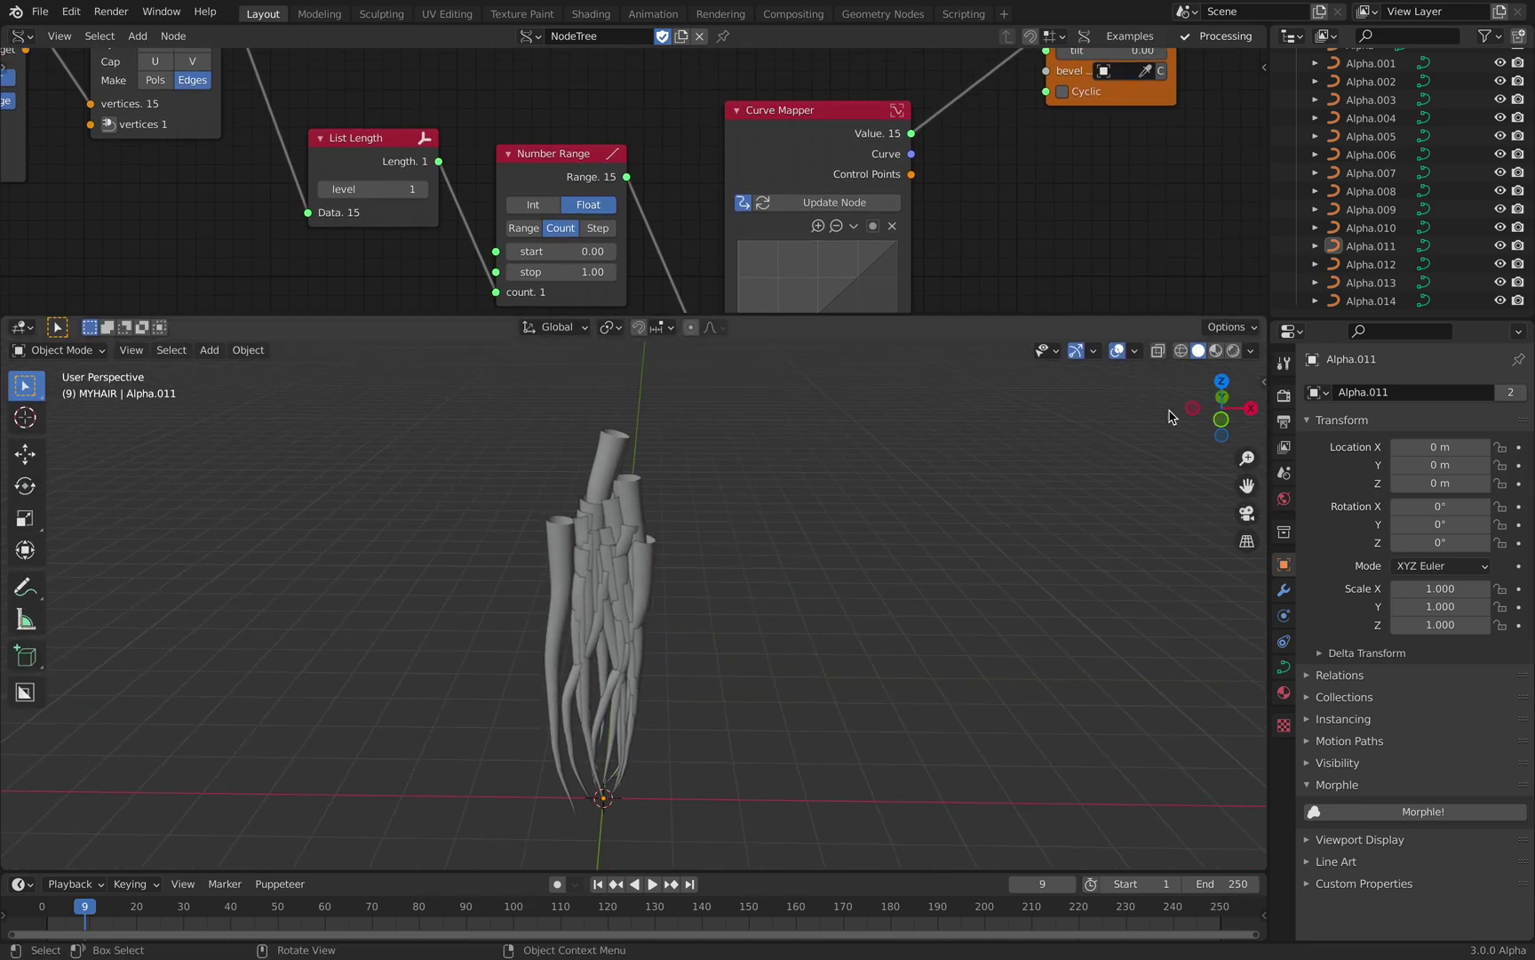
left_click(1220, 404)
left_click(696, 526)
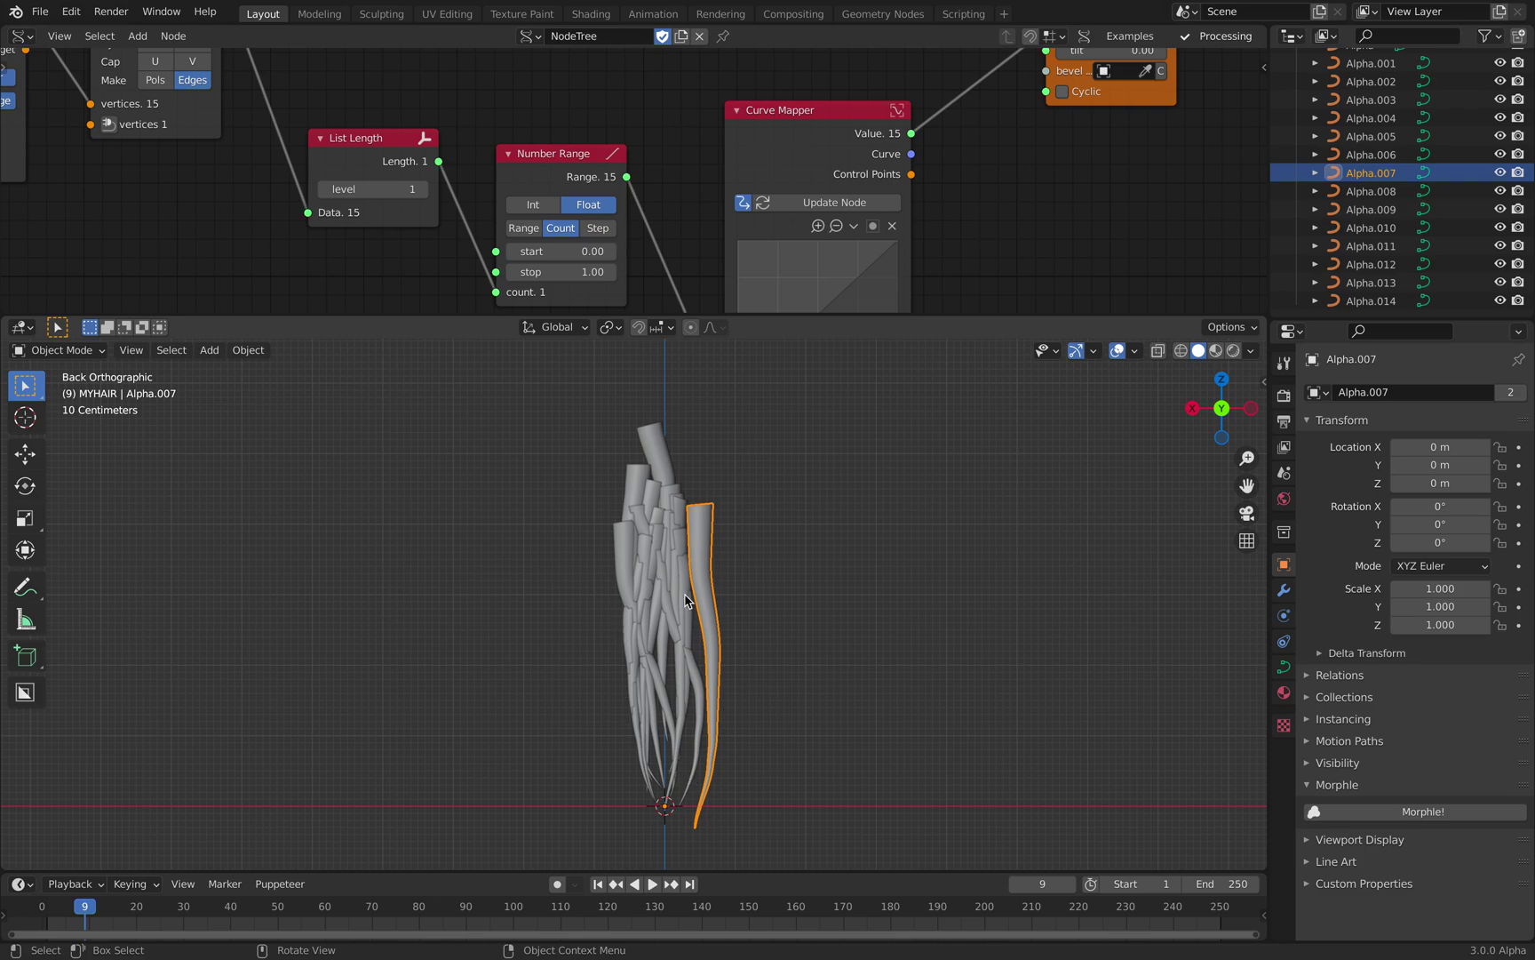
Reshape the Curve Mapper curve to fall from 1 at X 0 to 0 at X 1 through a middle point, refreshing with animation playback
middle_click_drag(838, 245, 768, 140)
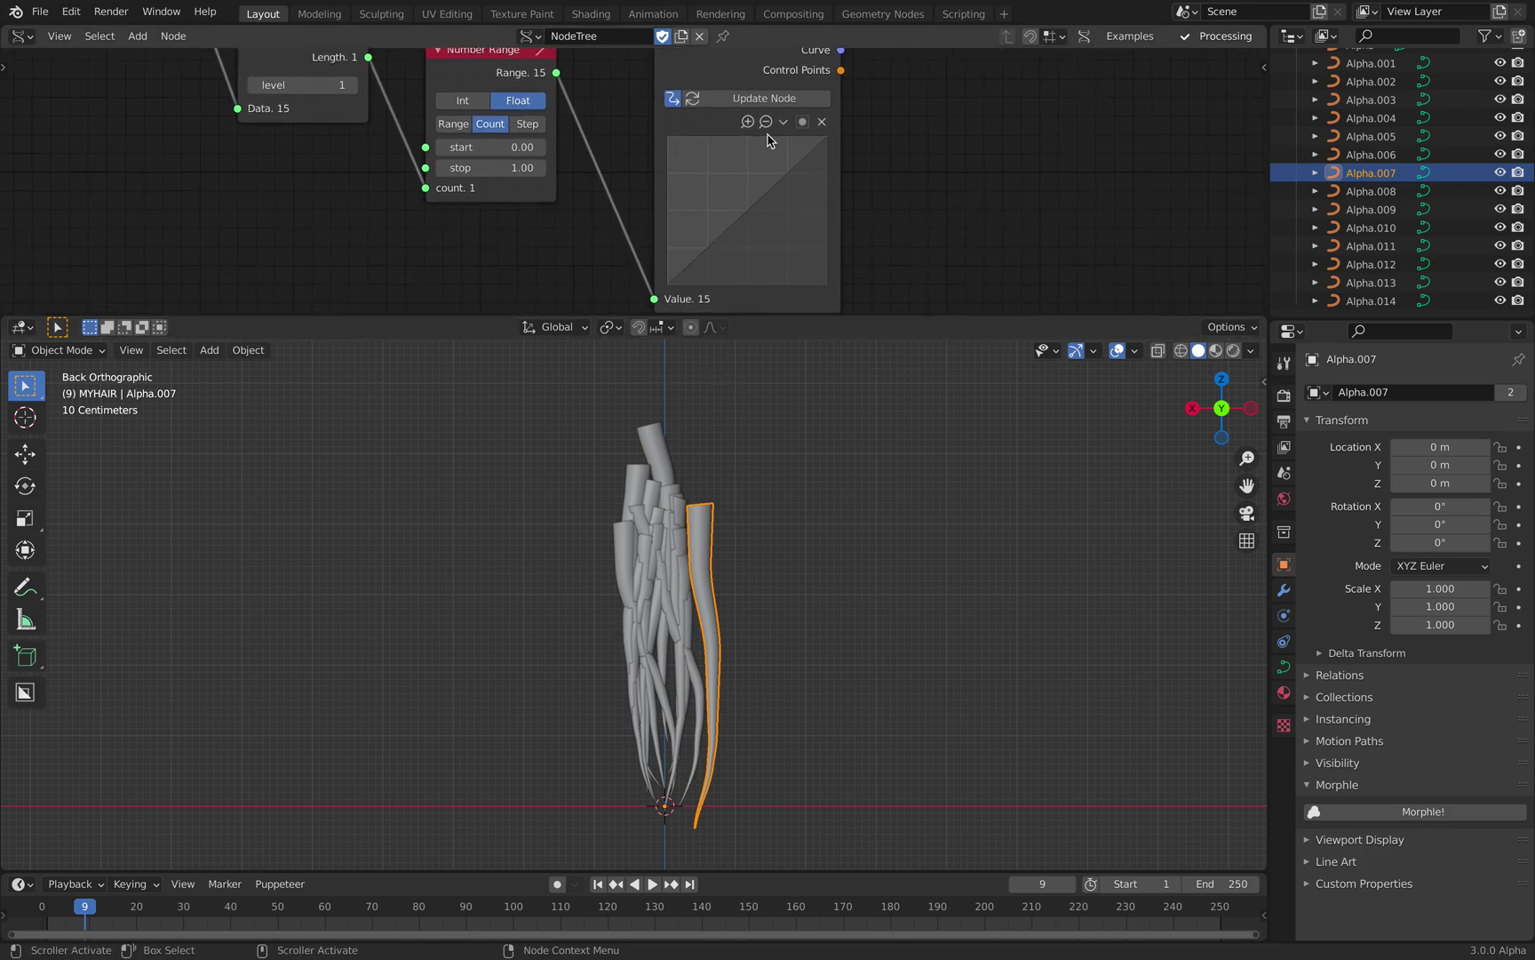
left_click(743, 214)
mouse_move(739, 204)
left_mouse_down()
mouse_move(734, 191)
mouse_move(736, 212)
left_mouse_up()
key("space")
key("space")
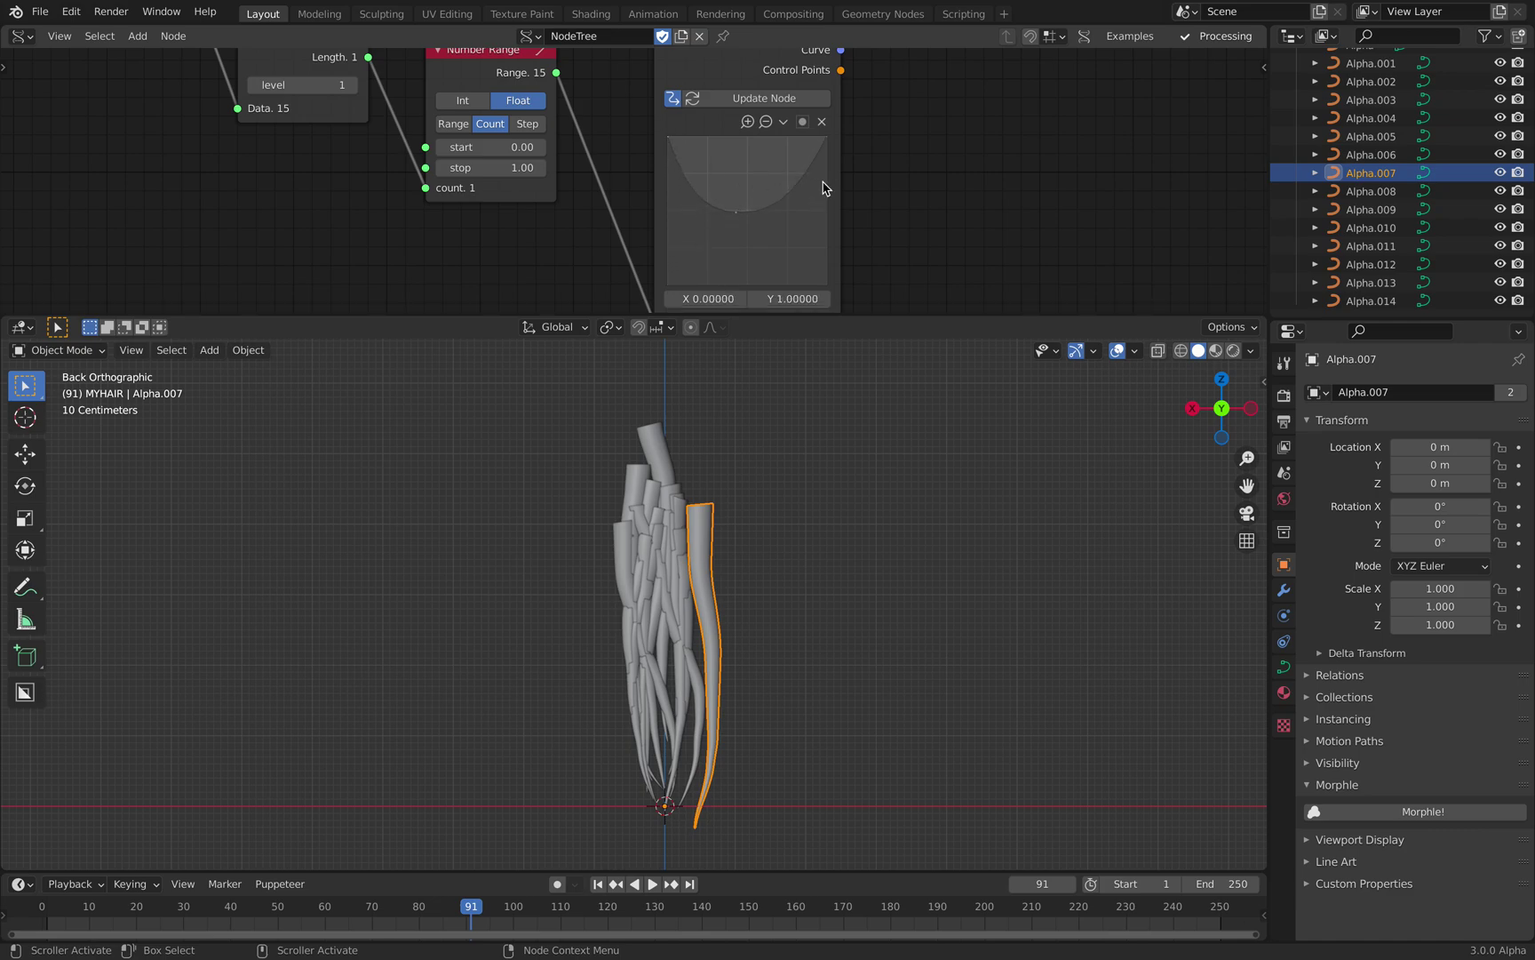
left_click_drag(826, 173, 826, 285)
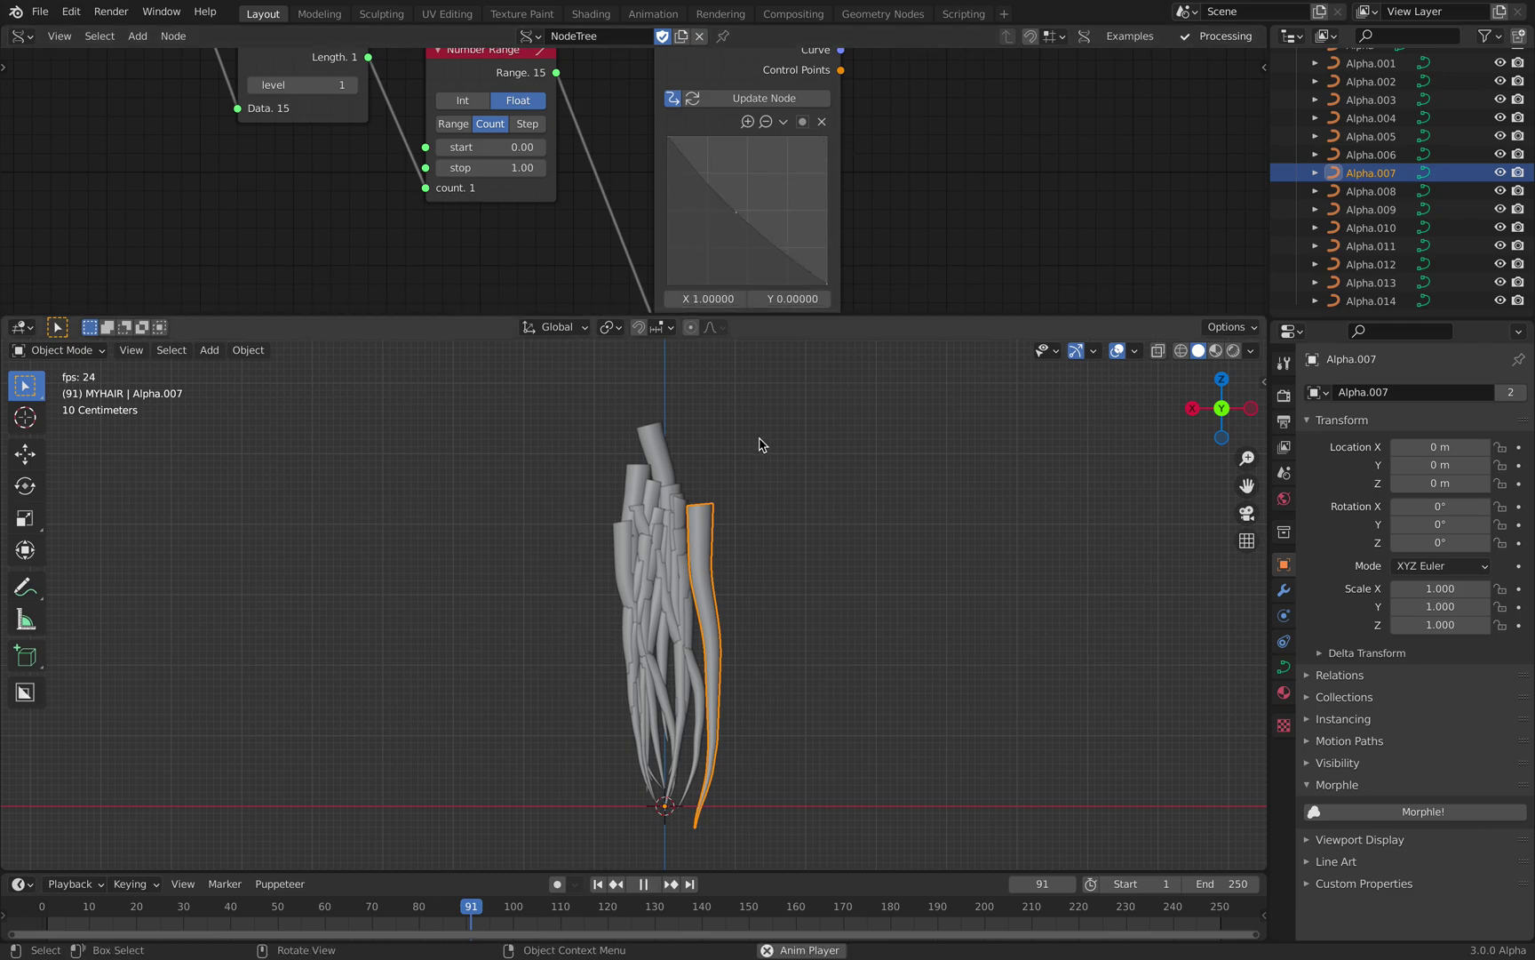
key("space")
key("space")
left_click_drag(738, 214, 739, 205)
key("space")
key("space")
Switch to the browser to compare with the rambutan reference images, and return to Blender
key("ctrl+Right")
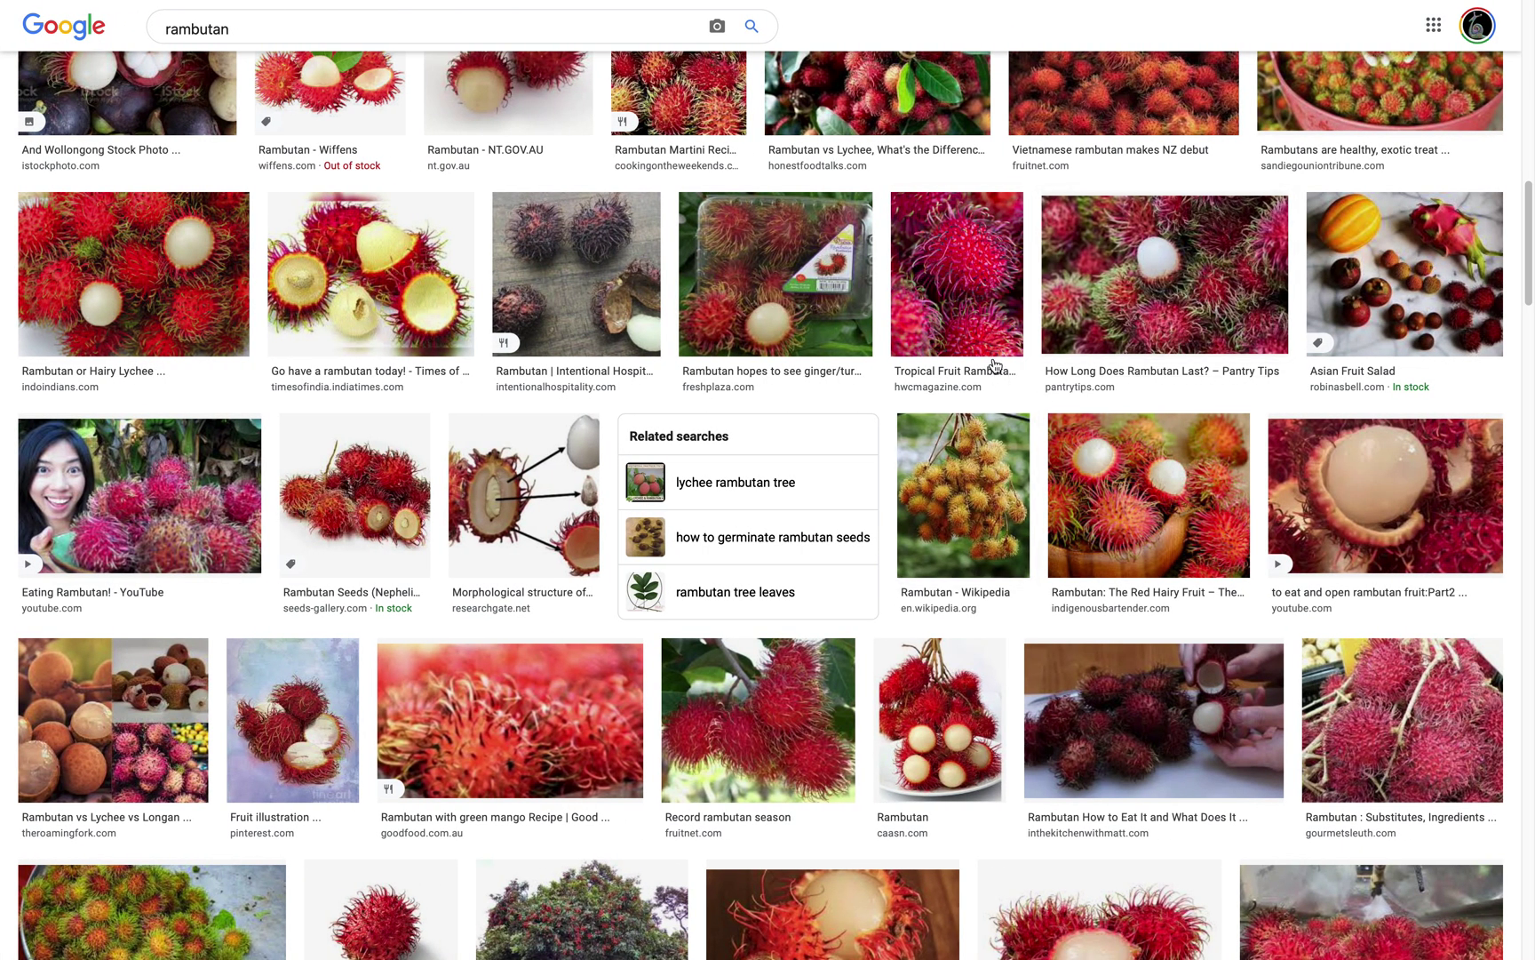
scroll(951, 497, "up", 7)
key("ctrl+Left")
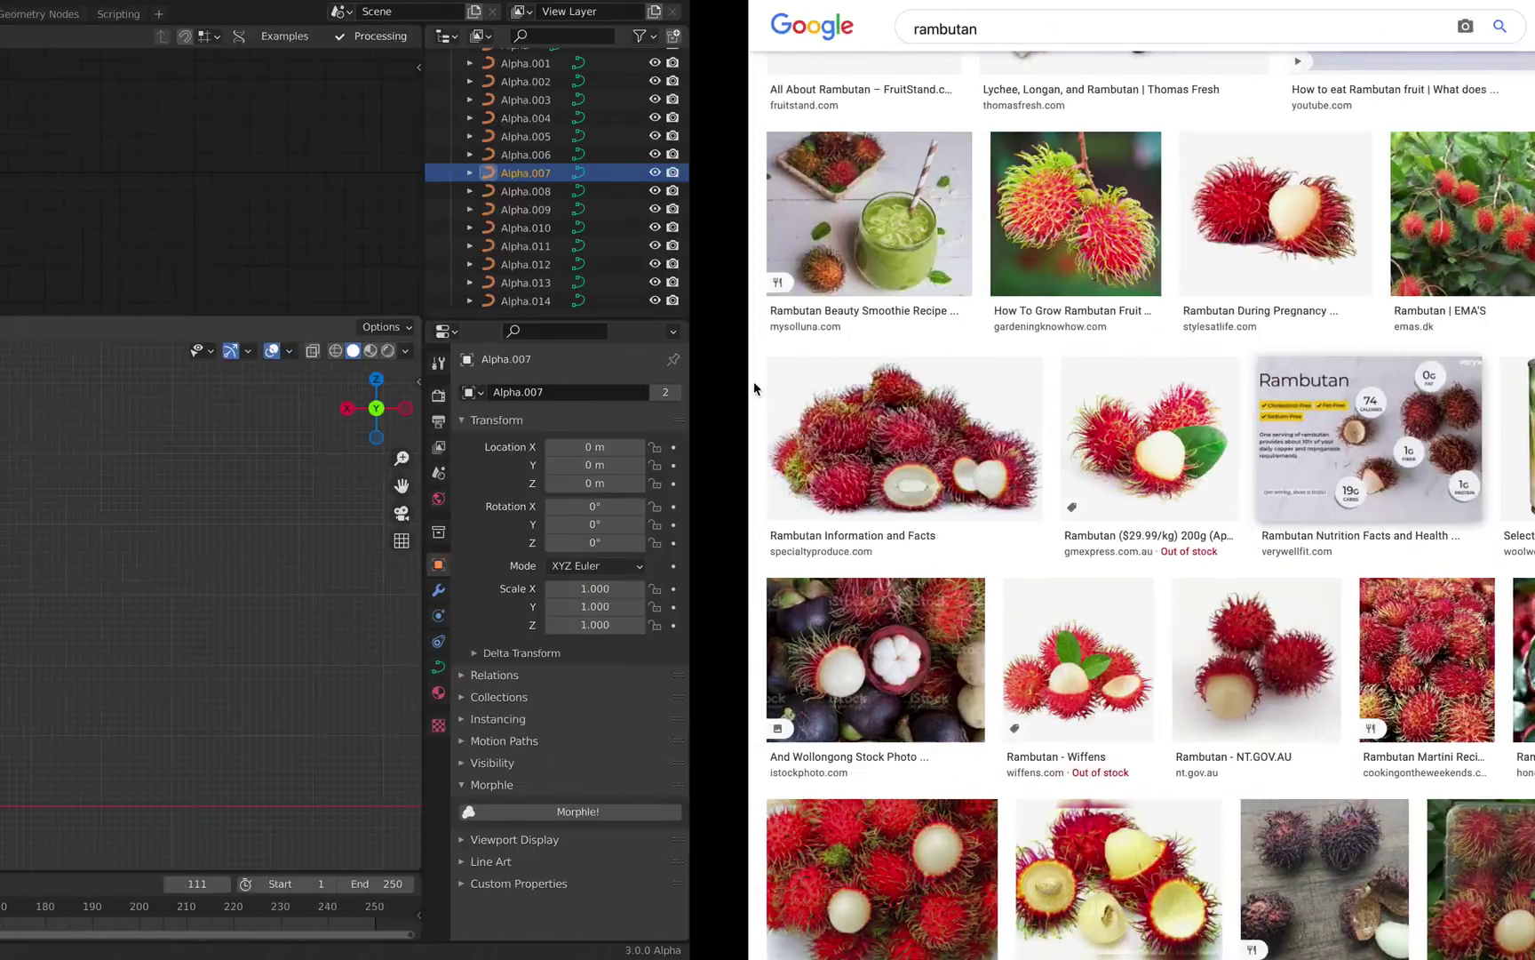
Pull the Curve Mapper curve's middle point lower and further along X, and play the animation to refresh the strand taper
key("space")
left_click_drag(721, 213, 759, 242)
key("space")
key("space")
key("space")
Save the file and select one of the tapered strands while viewing the hair in perspective
middle_click_drag(816, 473, 638, 620)
key("ctrl+s")
left_click(620, 612)
scroll(888, 142, "down", 5)
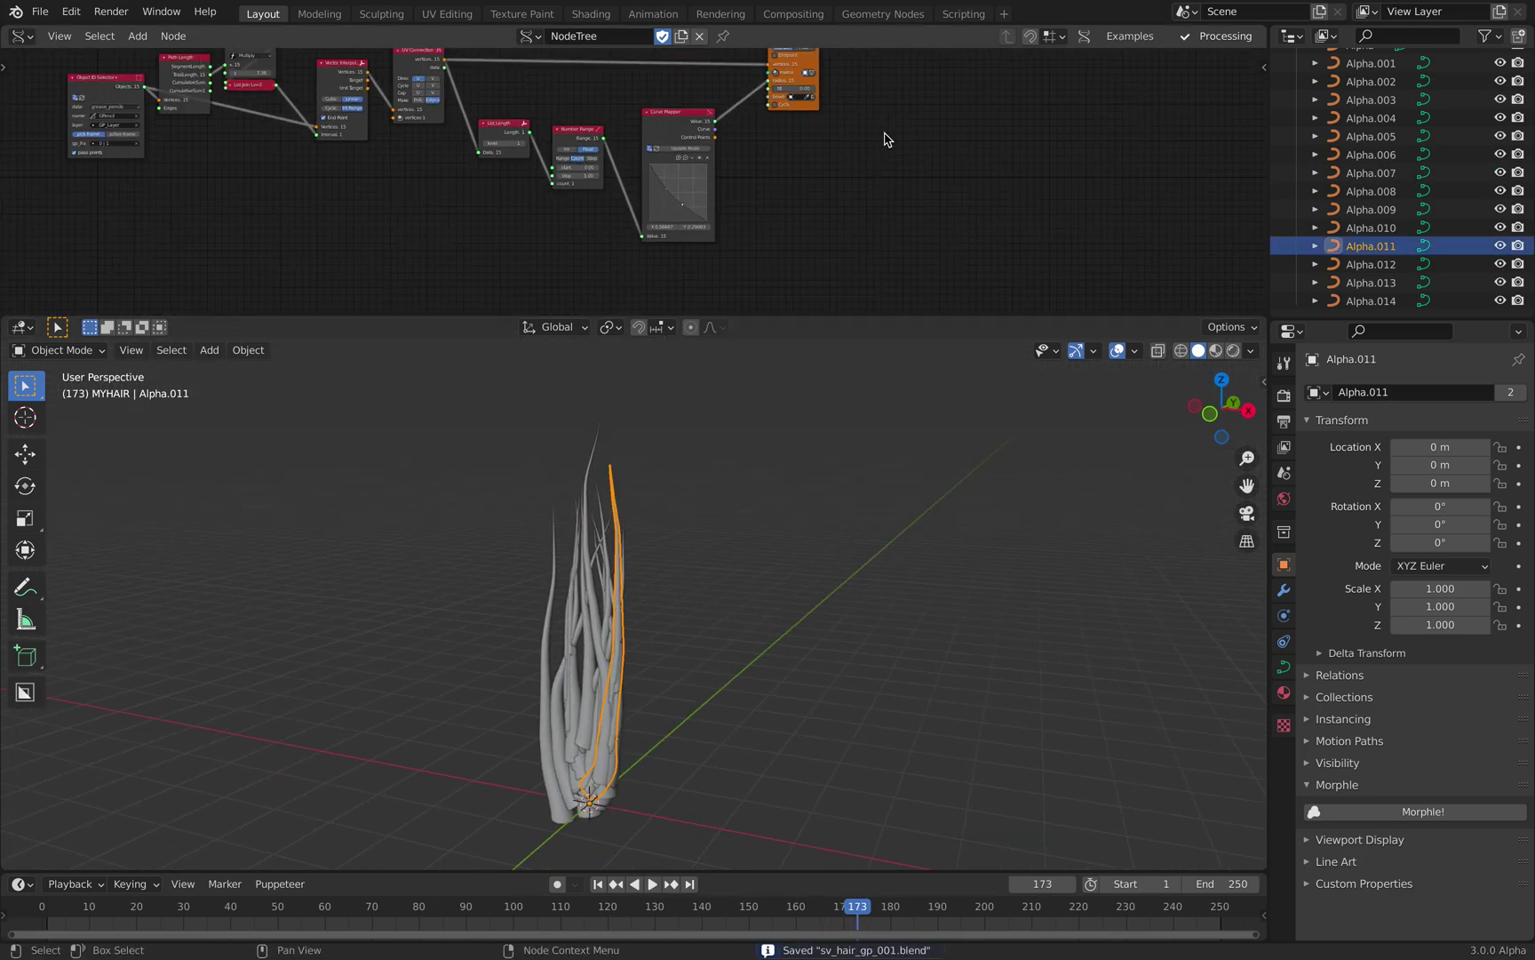
Append the Geometry Nodes node tree from the chomchom_002.blend file on the Desktop
left_click(41, 12)
left_click(94, 216)
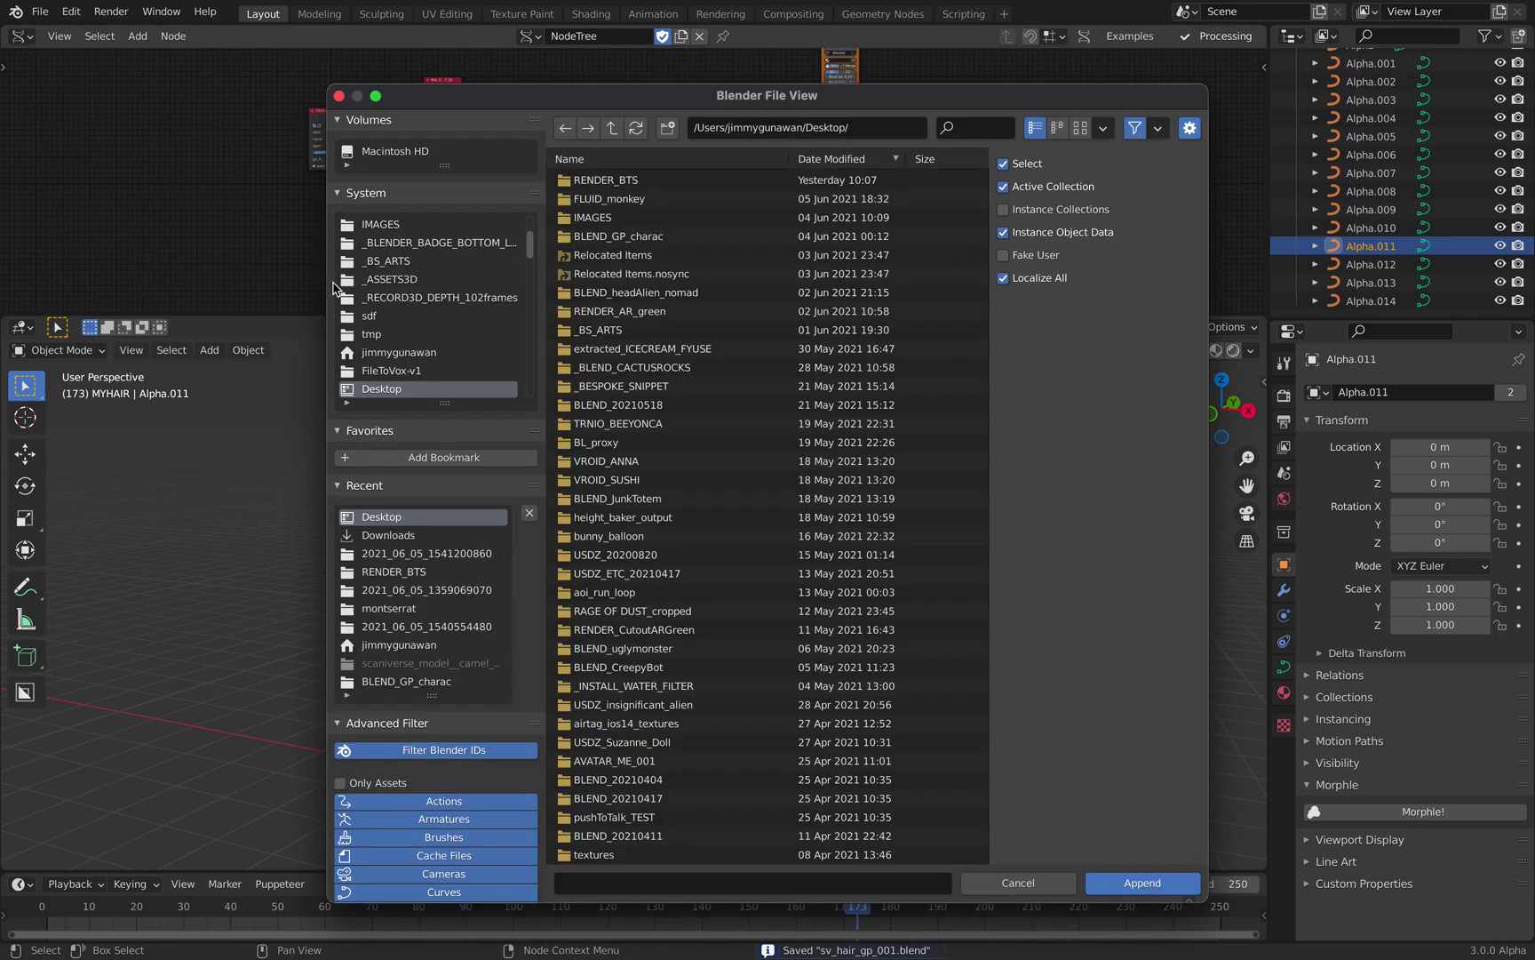
left_click(840, 162)
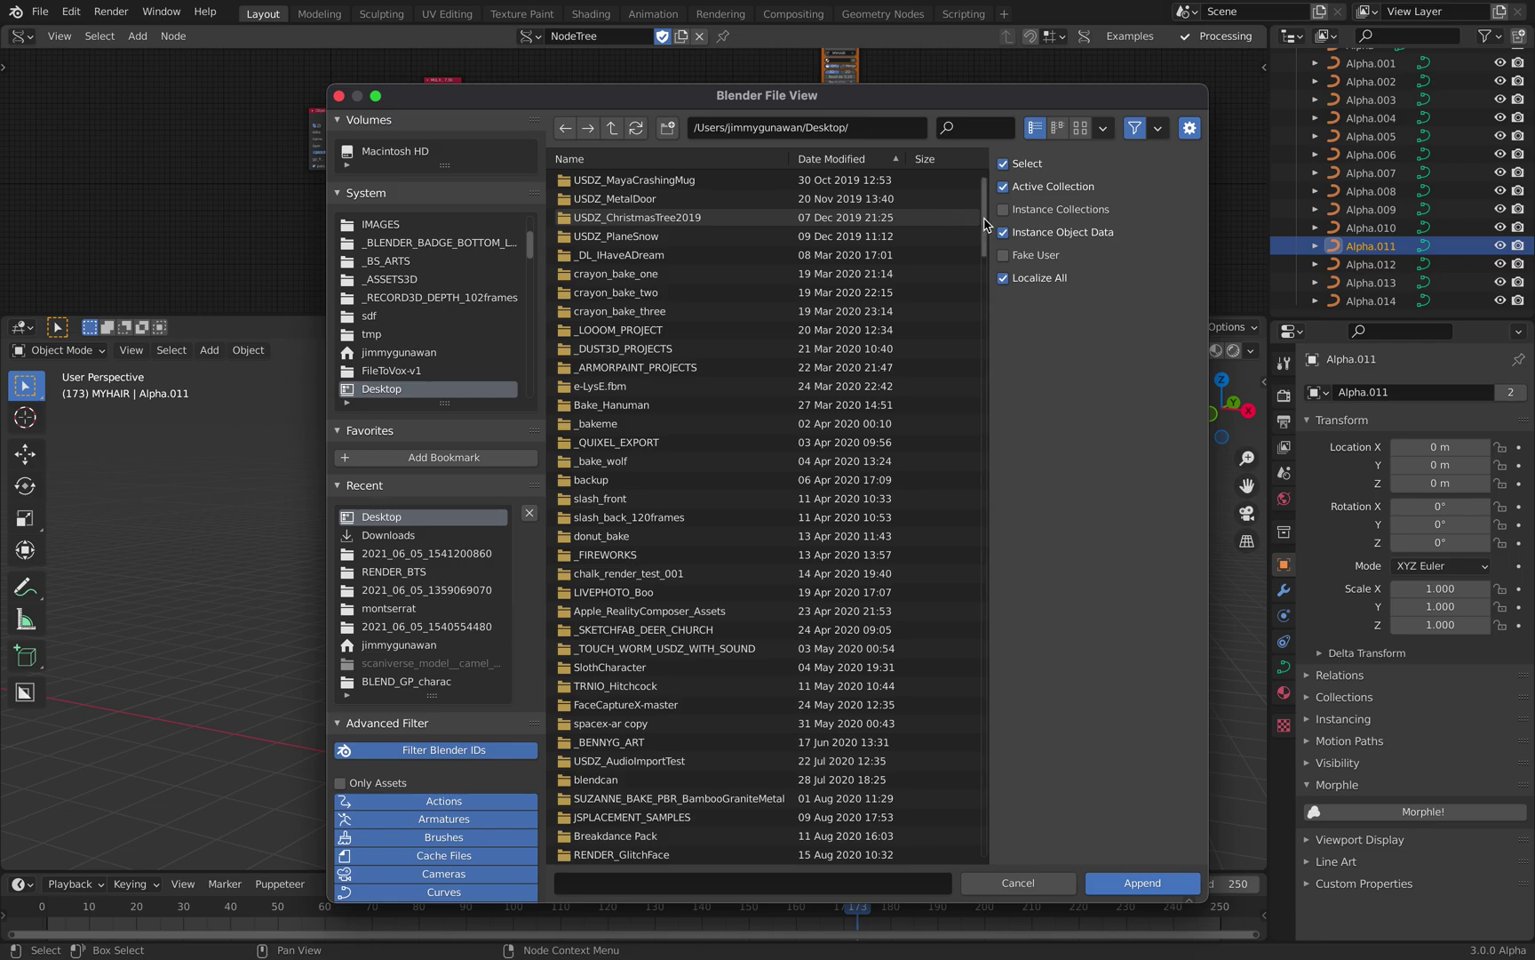
left_click_drag(985, 225, 983, 872)
double_click(795, 836)
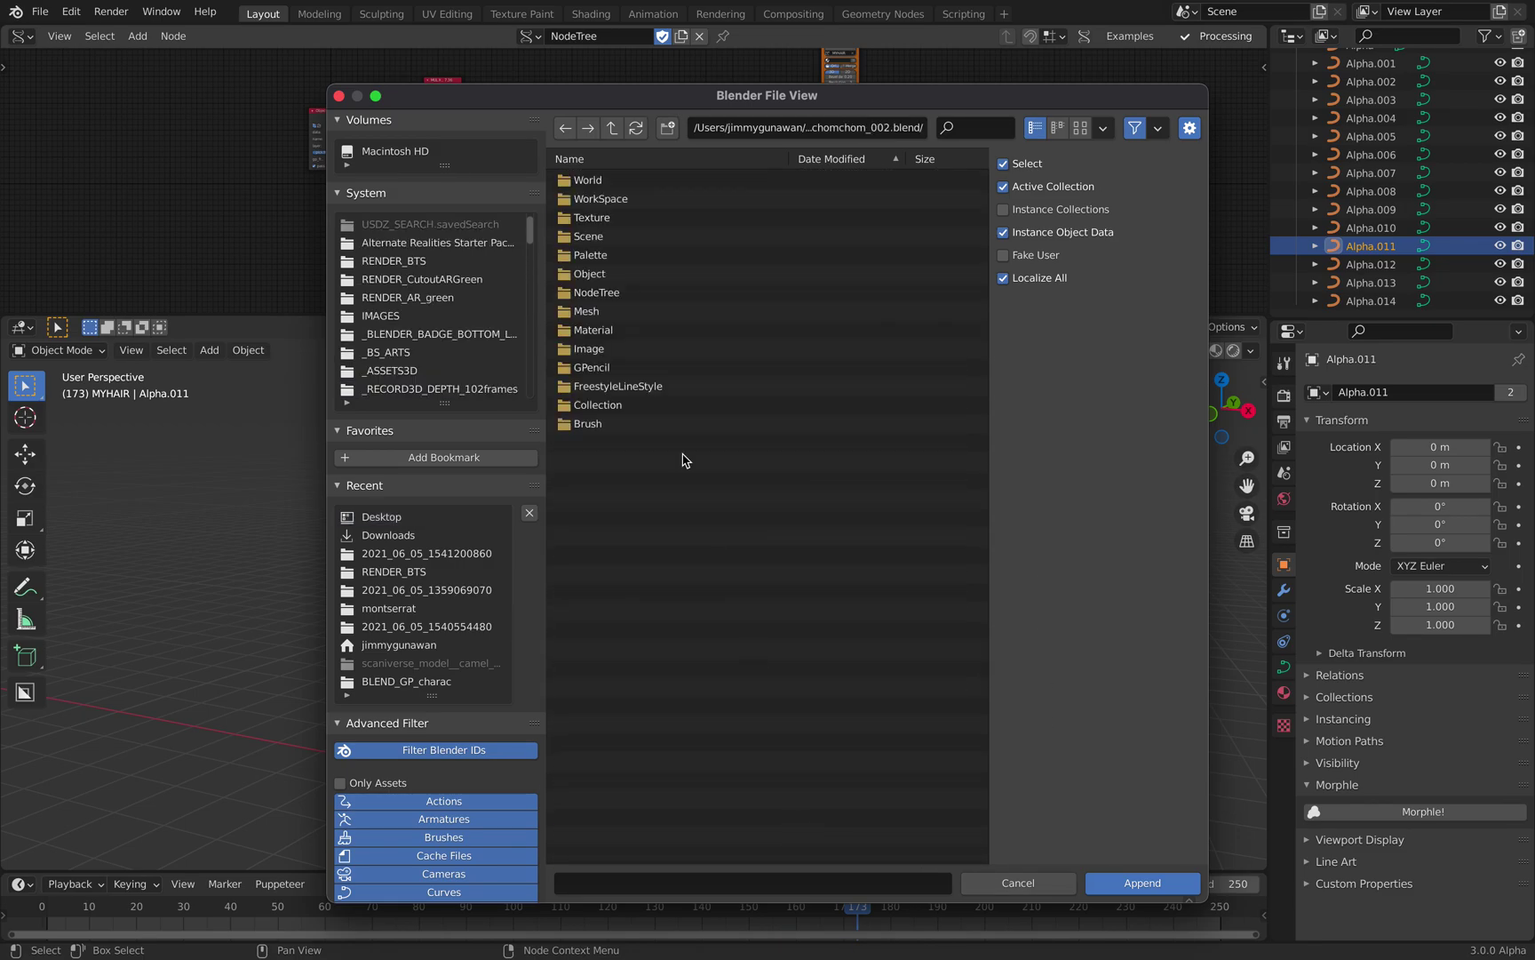
double_click(626, 292)
left_click(638, 181)
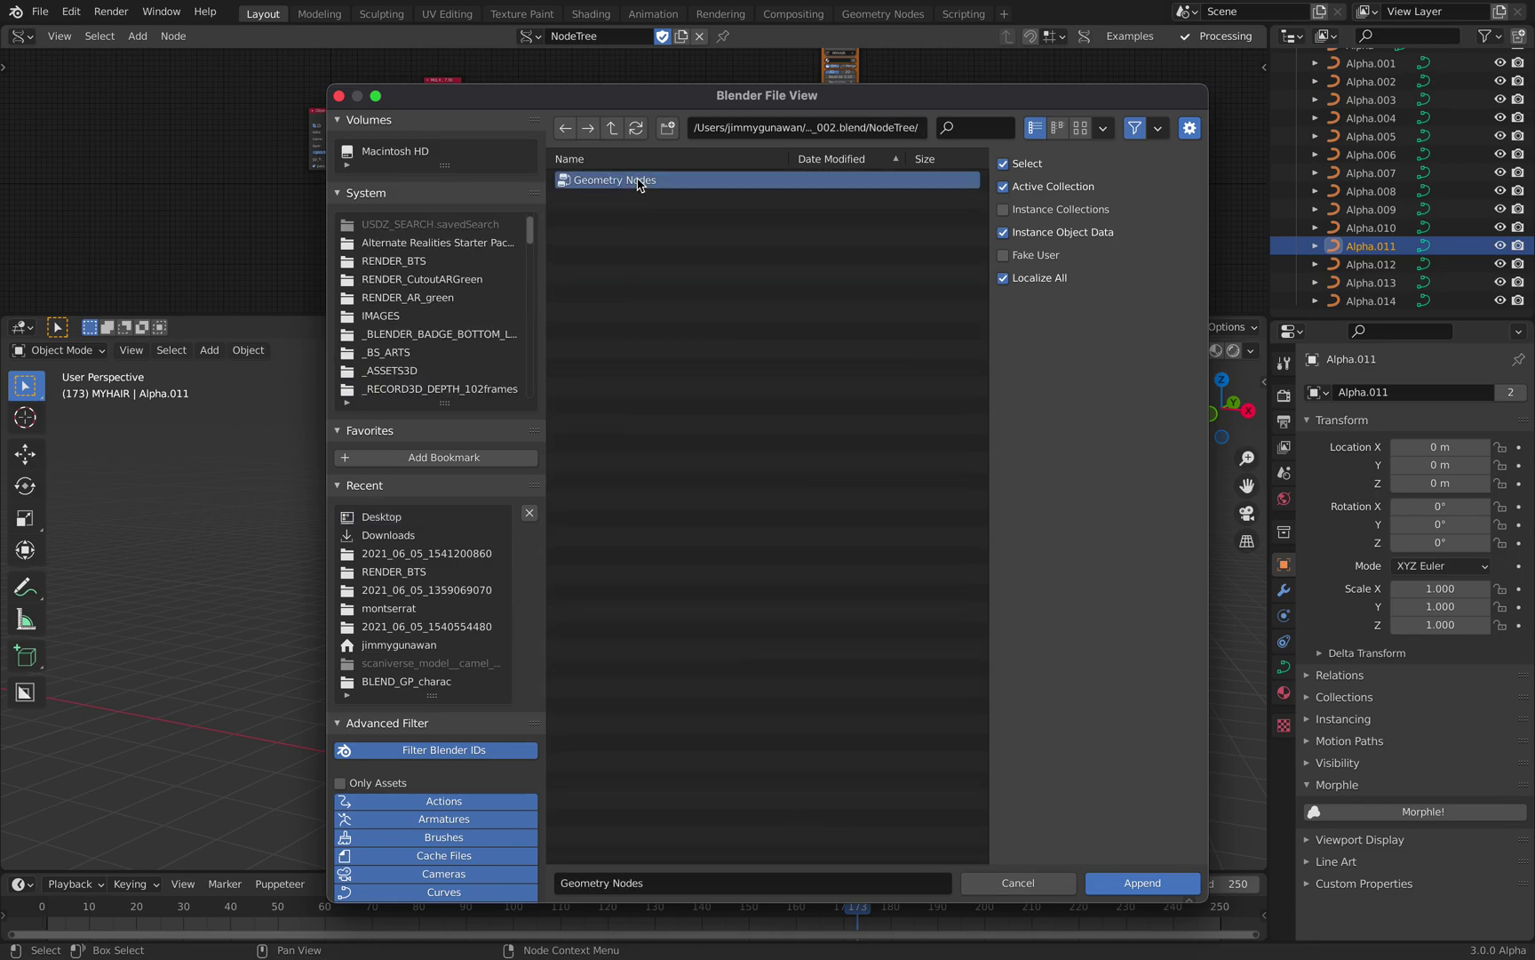
double_click(637, 181)
Add a UV sphere, move it beside the hair strands, and scale it up to about 2.265
key("shift+a")
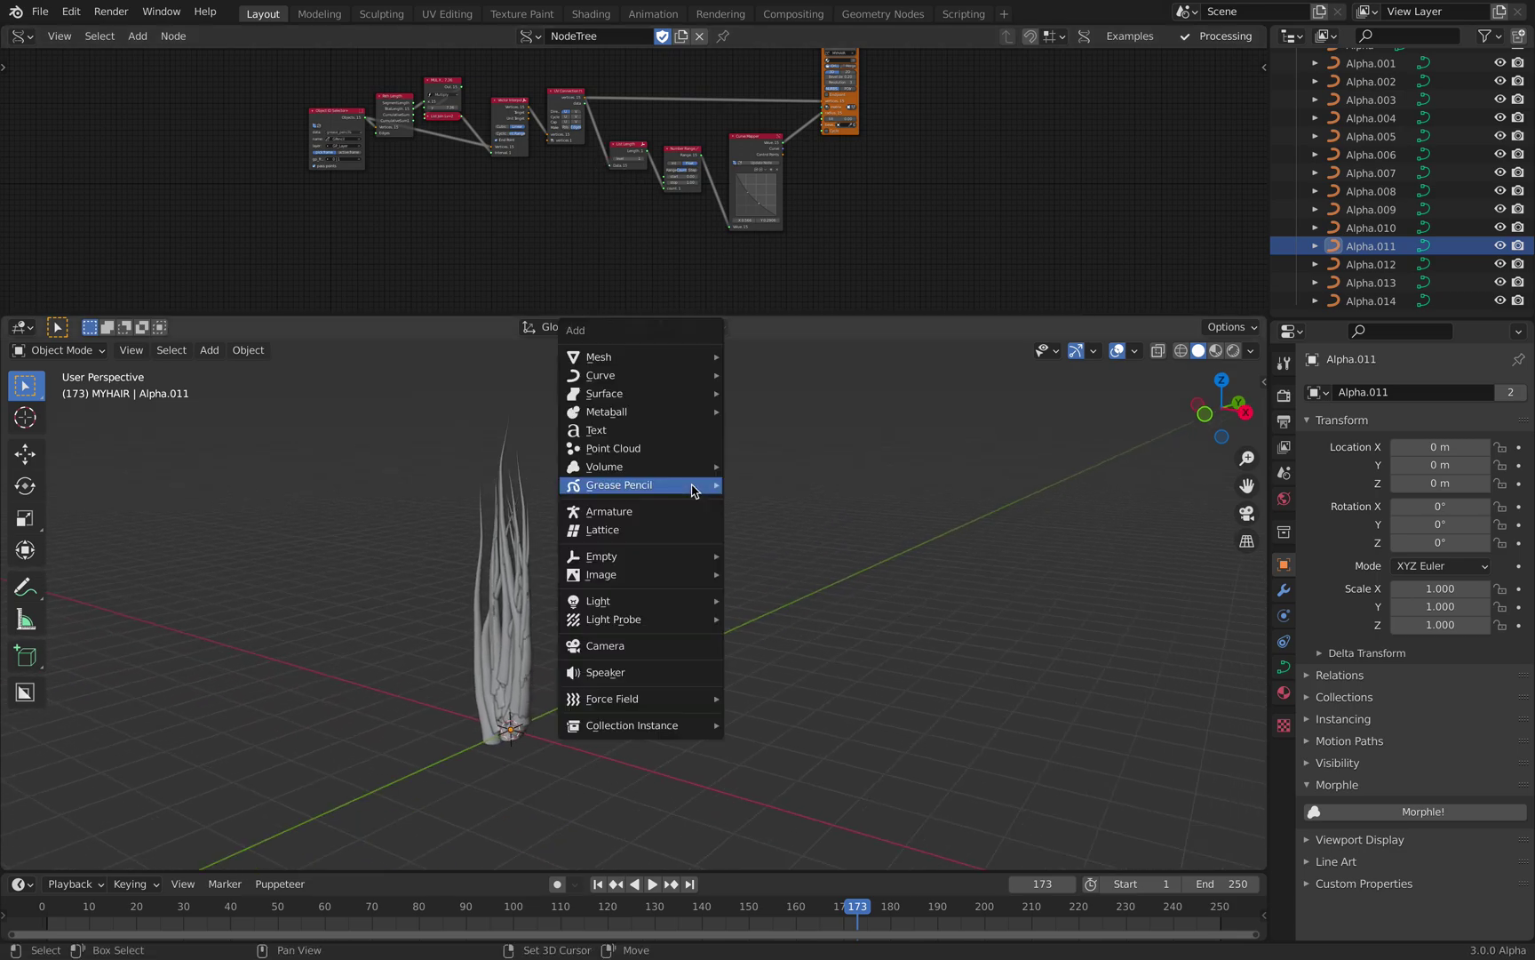
mouse_move(681, 356)
left_click(779, 418)
key("g")
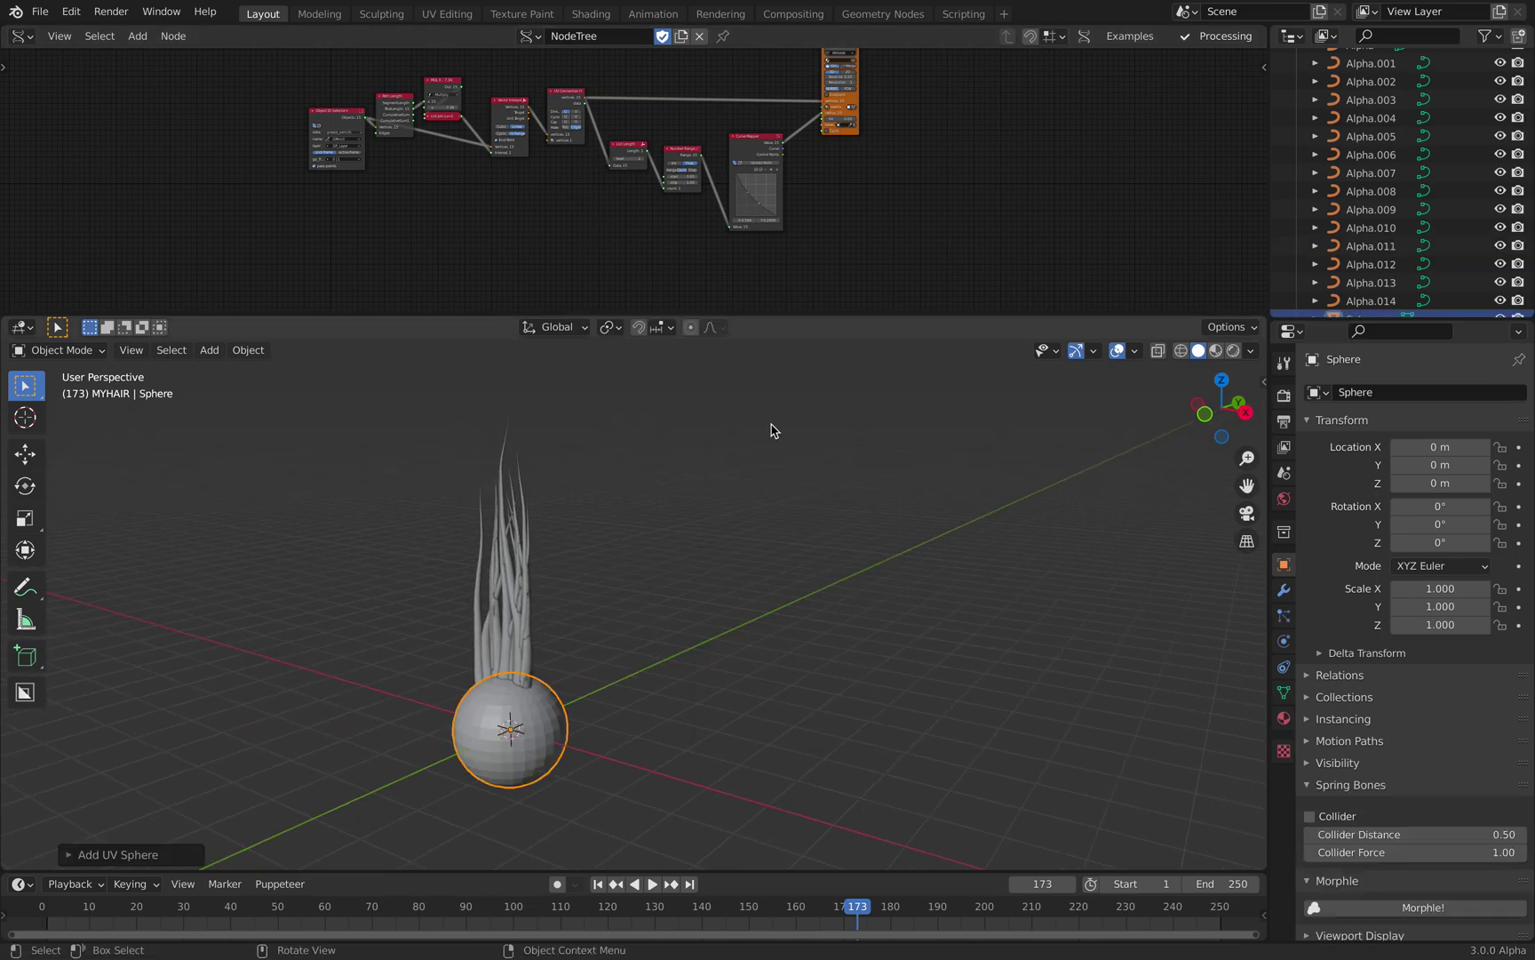
left_click(823, 554)
key("s")
left_click(876, 707)
middle_click_drag(765, 556, 752, 566)
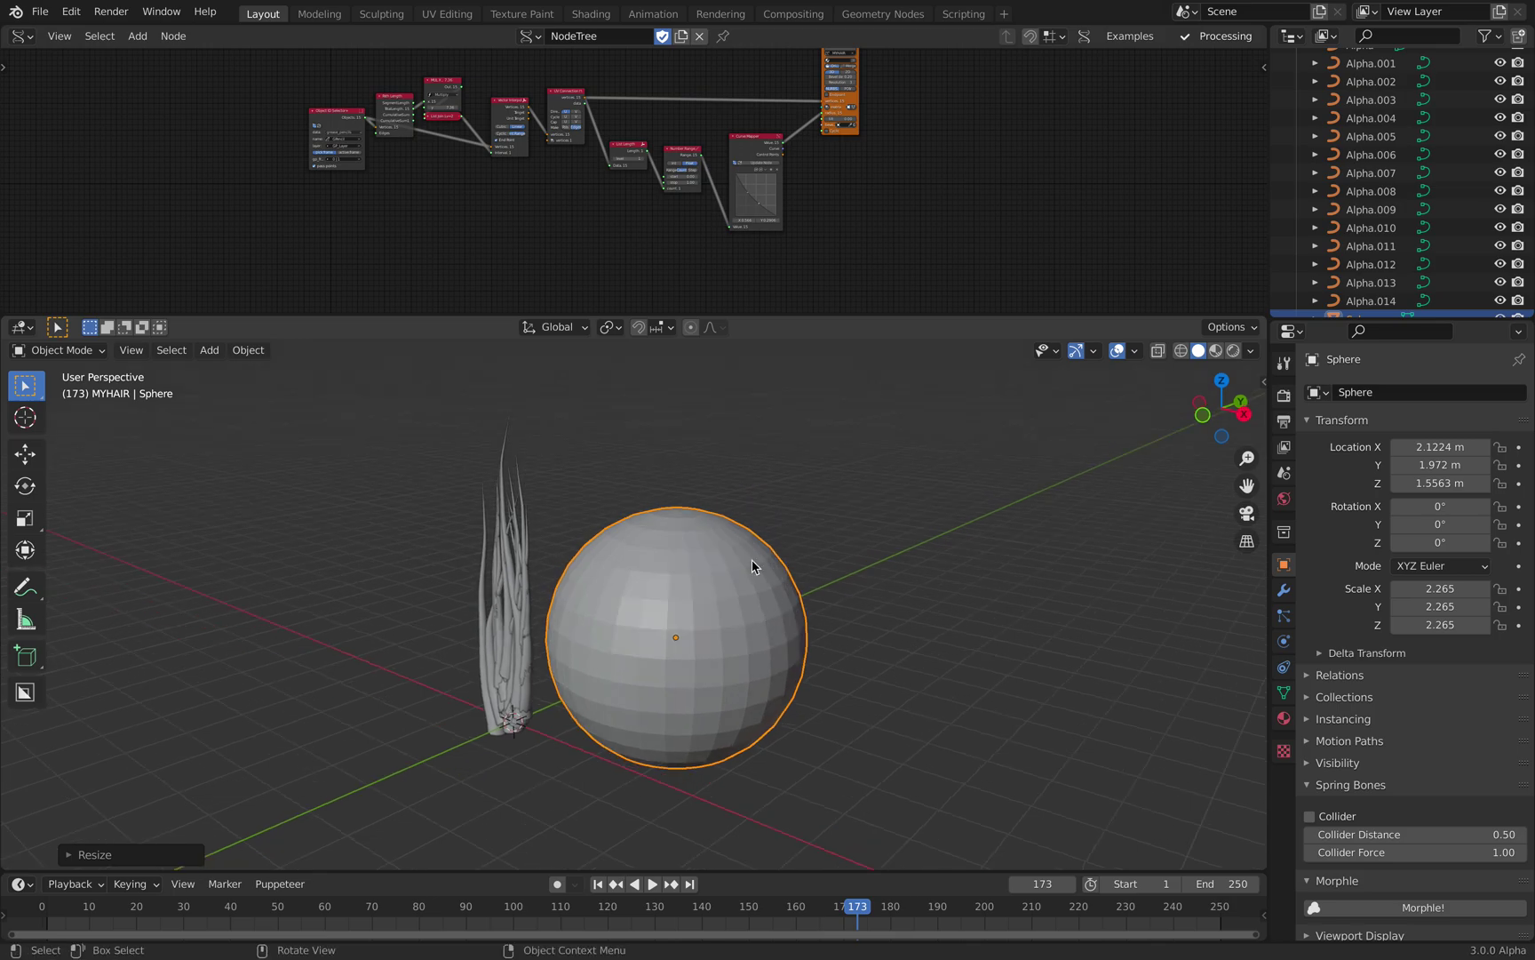
Change the node area to the Geometry Node Editor and select the sphere
left_click(21, 36)
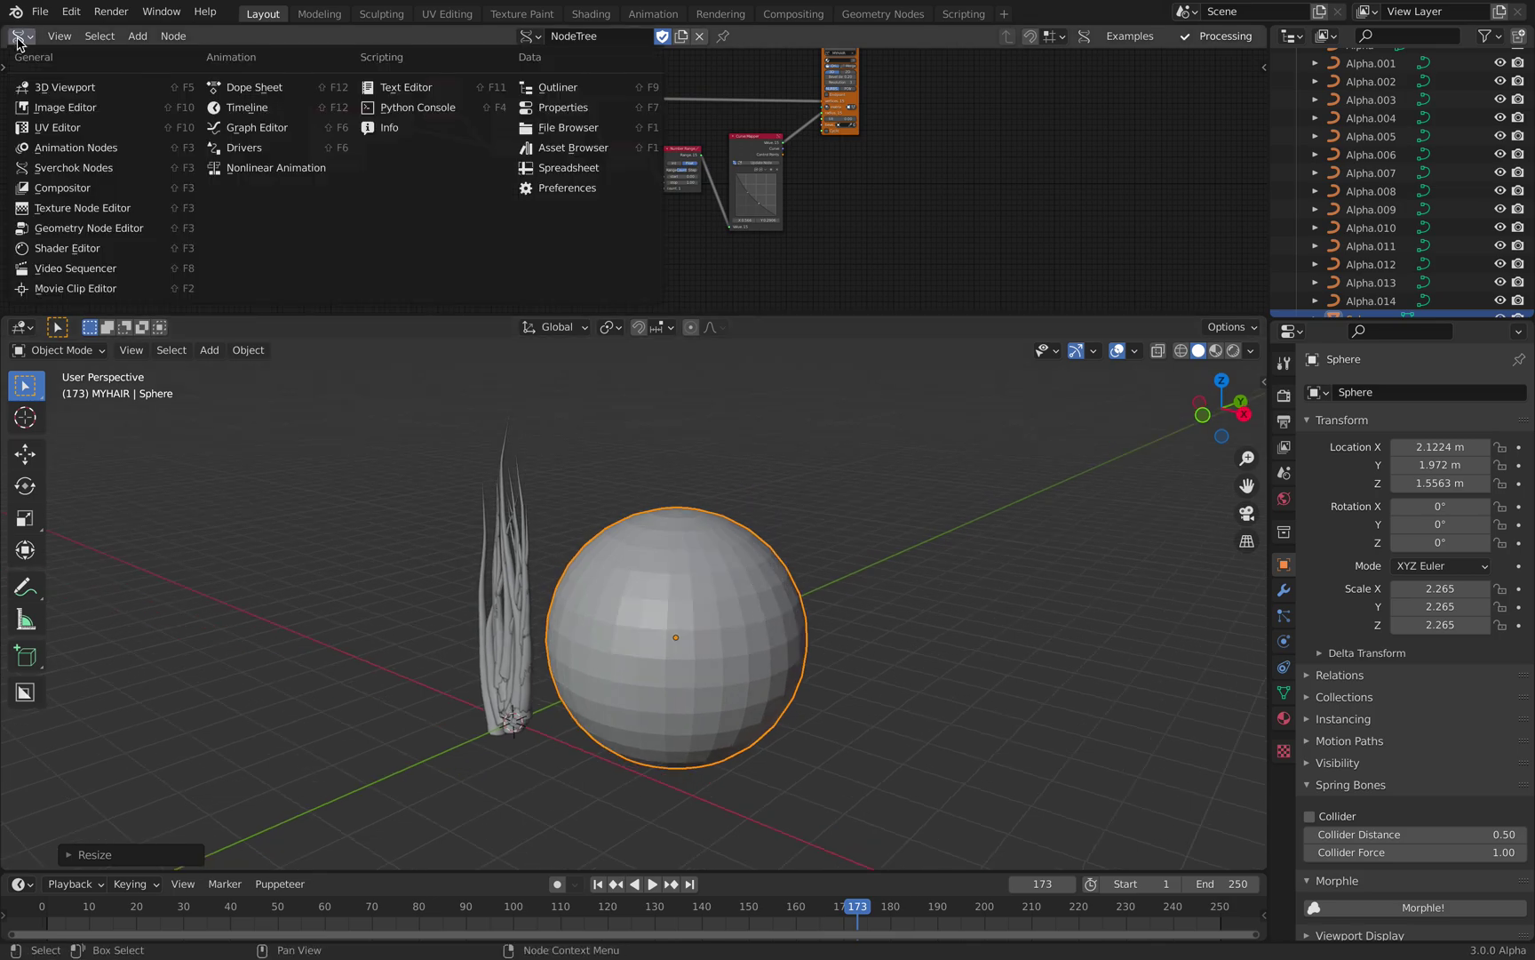
left_click(94, 228)
left_click(558, 35)
middle_click_drag(700, 526, 712, 532)
left_click(702, 558)
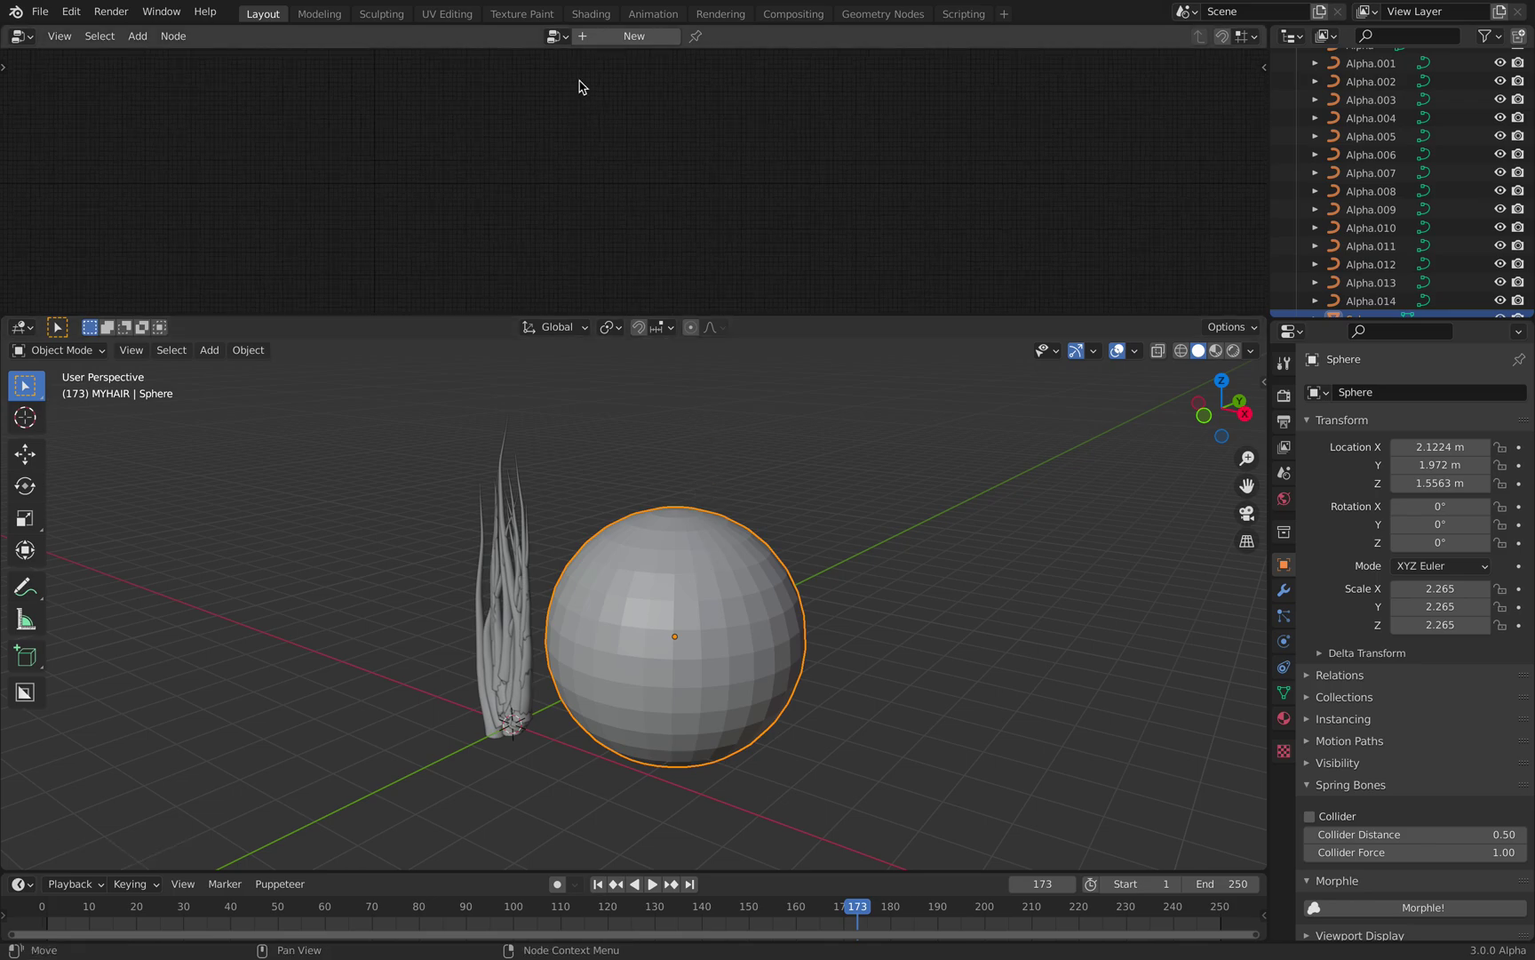
Add a Geometry Nodes modifier to the sphere and assign the CHOMCHOM node tree to it
left_click(1285, 590)
left_click(1350, 392)
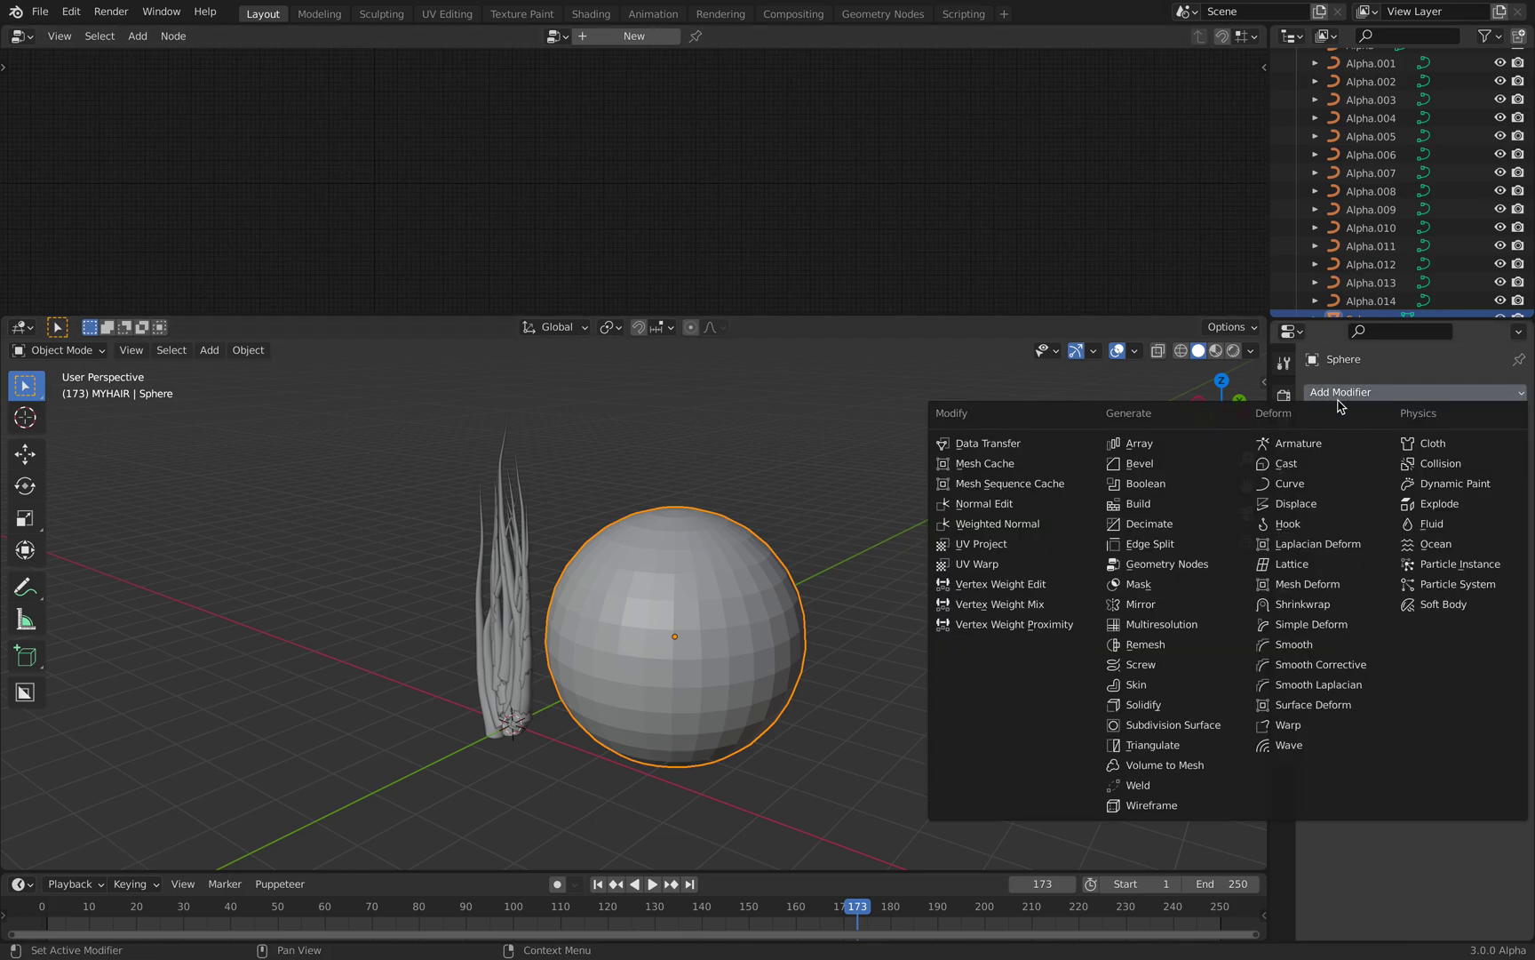
left_click(1146, 565)
left_click(527, 36)
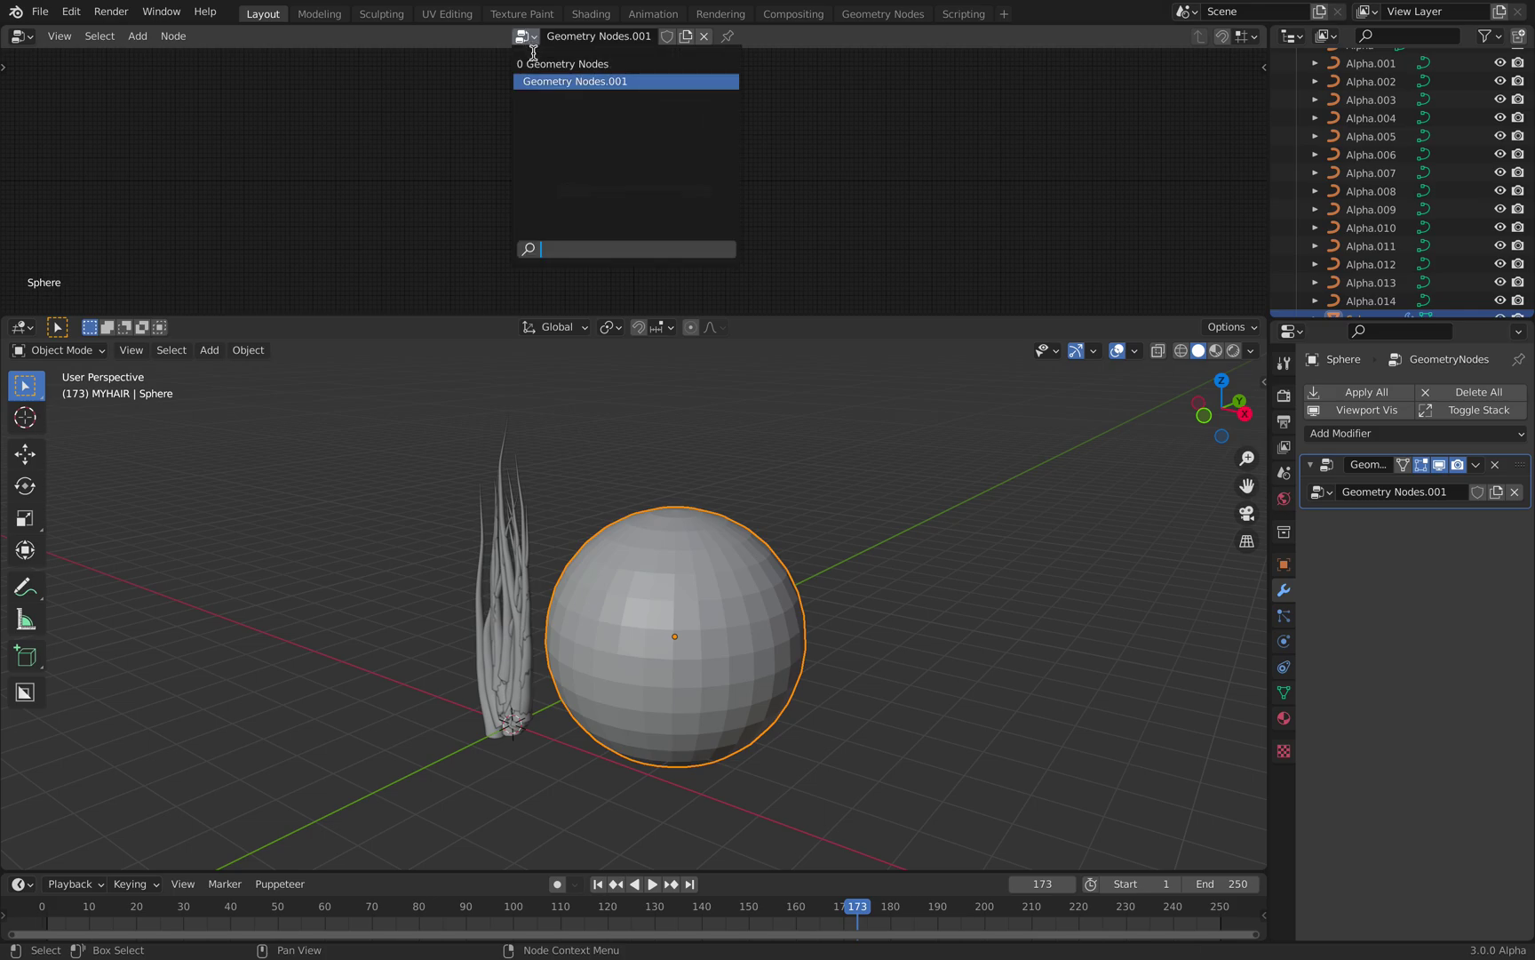
left_click(569, 61)
Enlarge the node editor and set the Point Instance node's collection to MYHAIR and its seed to 36
middle_click_drag(746, 476, 766, 503)
scroll(573, 89, "up", 2)
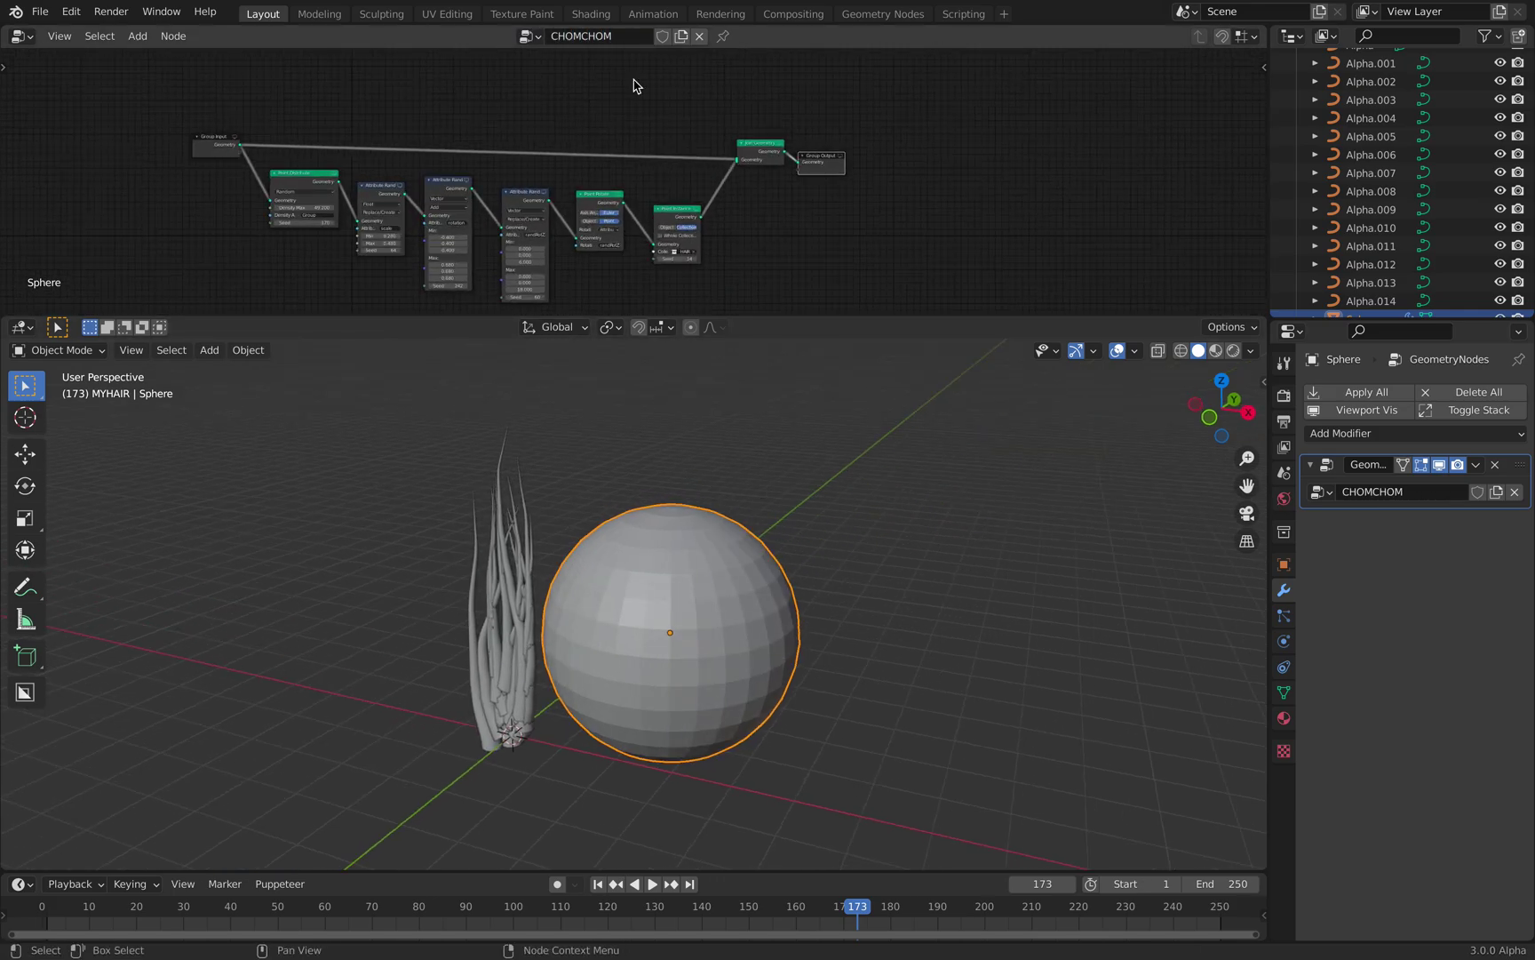
middle_click_drag(671, 105, 736, 92)
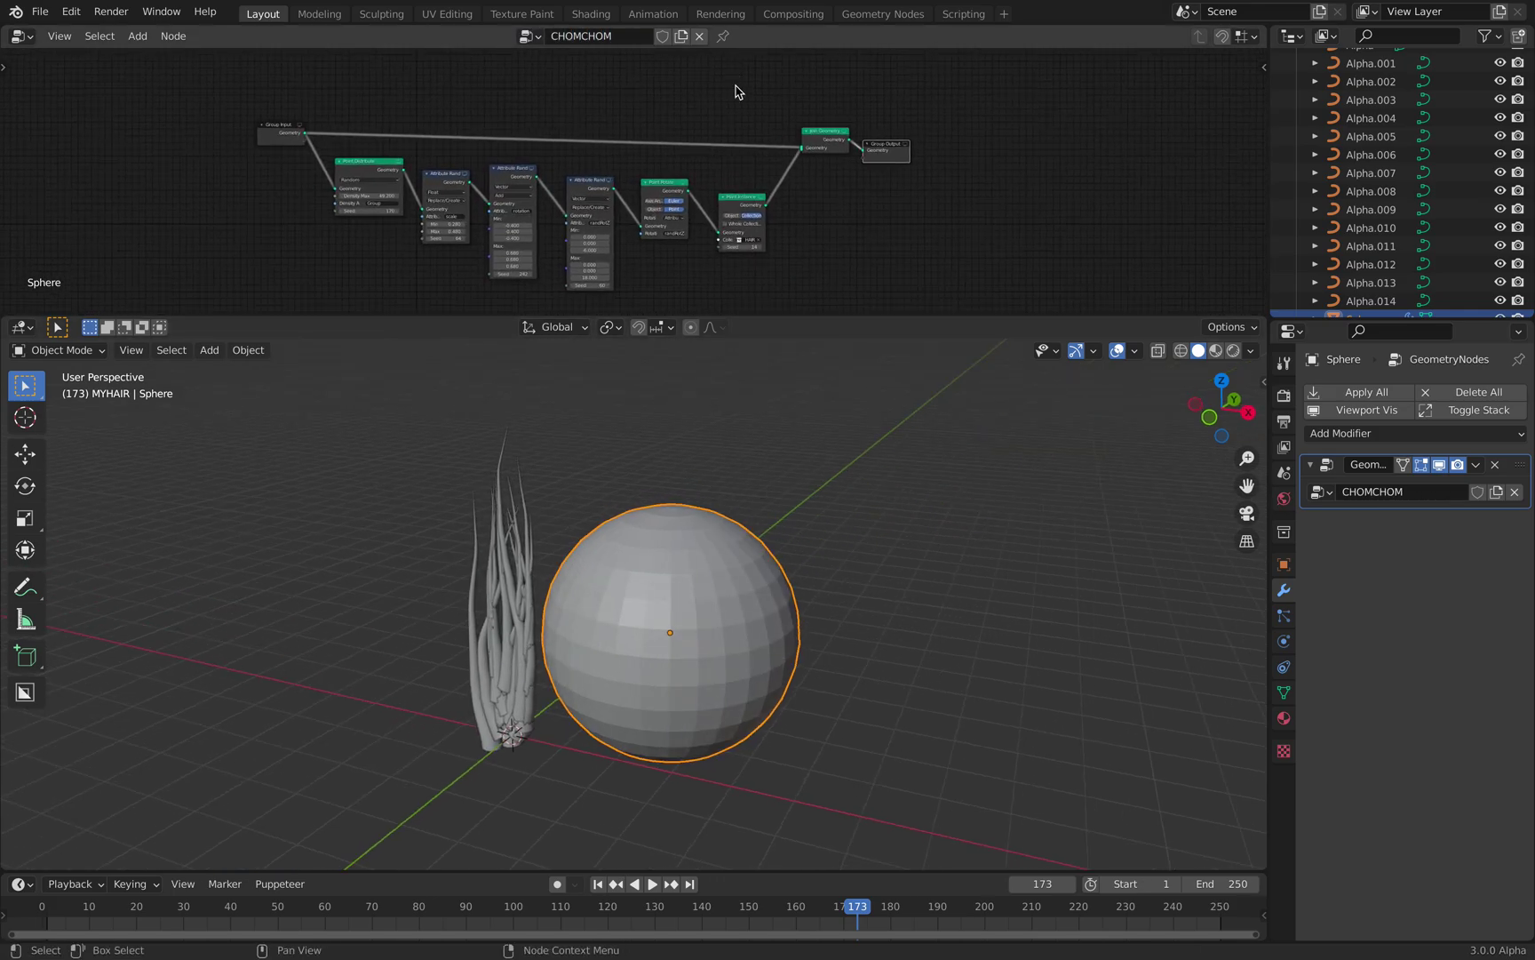
left_click_drag(848, 314, 848, 412)
scroll(847, 243, "up", 5)
left_click(858, 337)
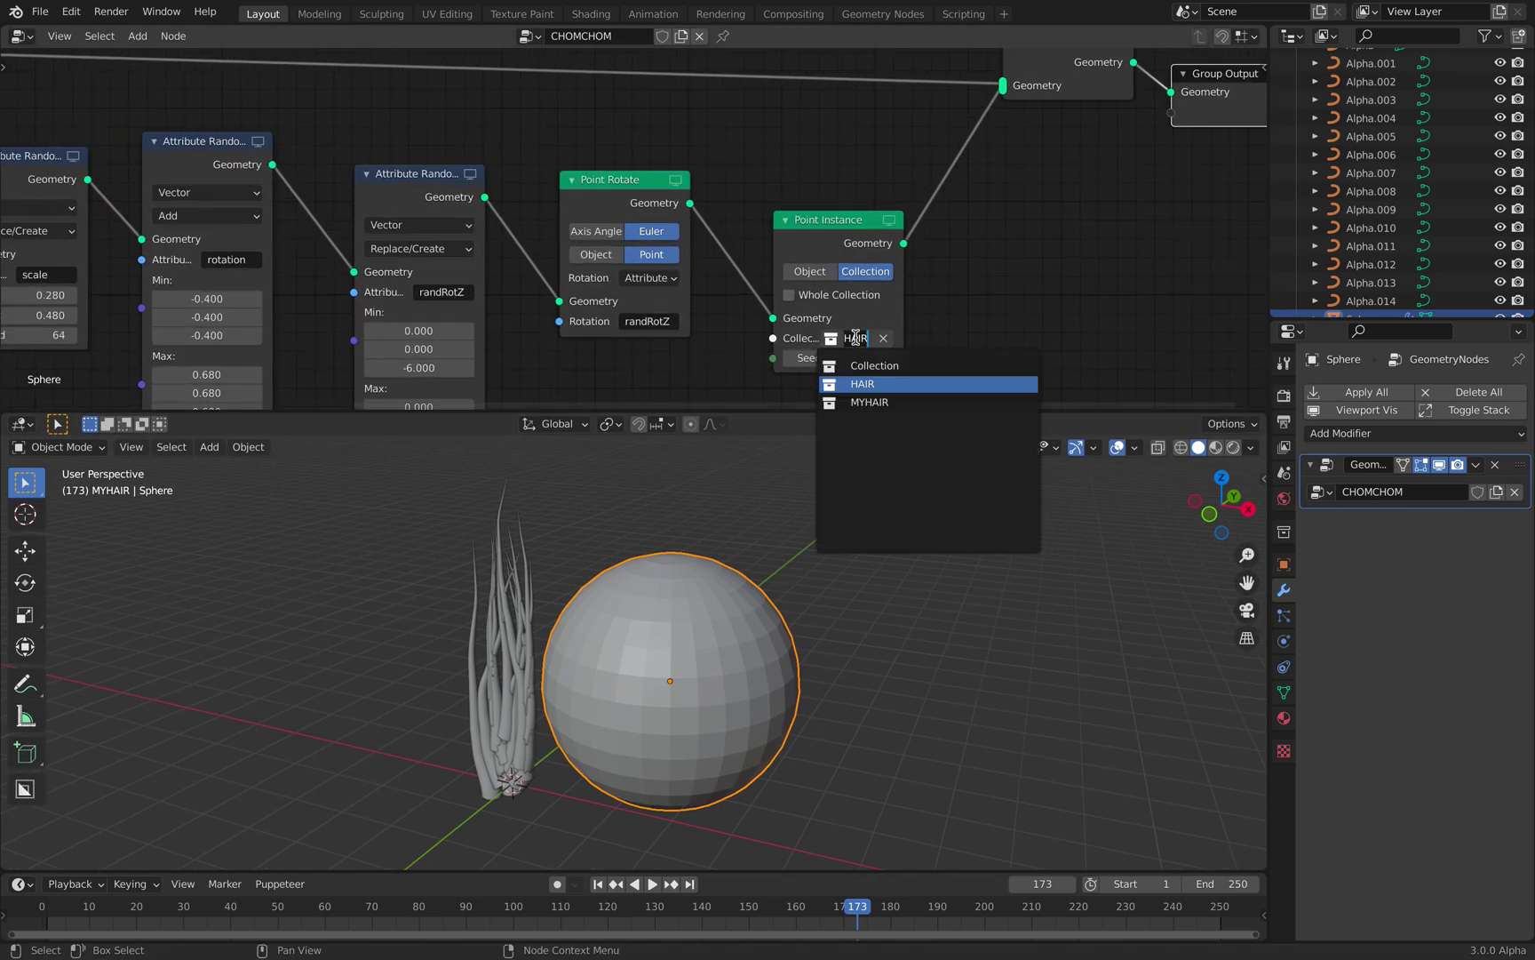
left_click(868, 401)
middle_click_drag(874, 526, 858, 558)
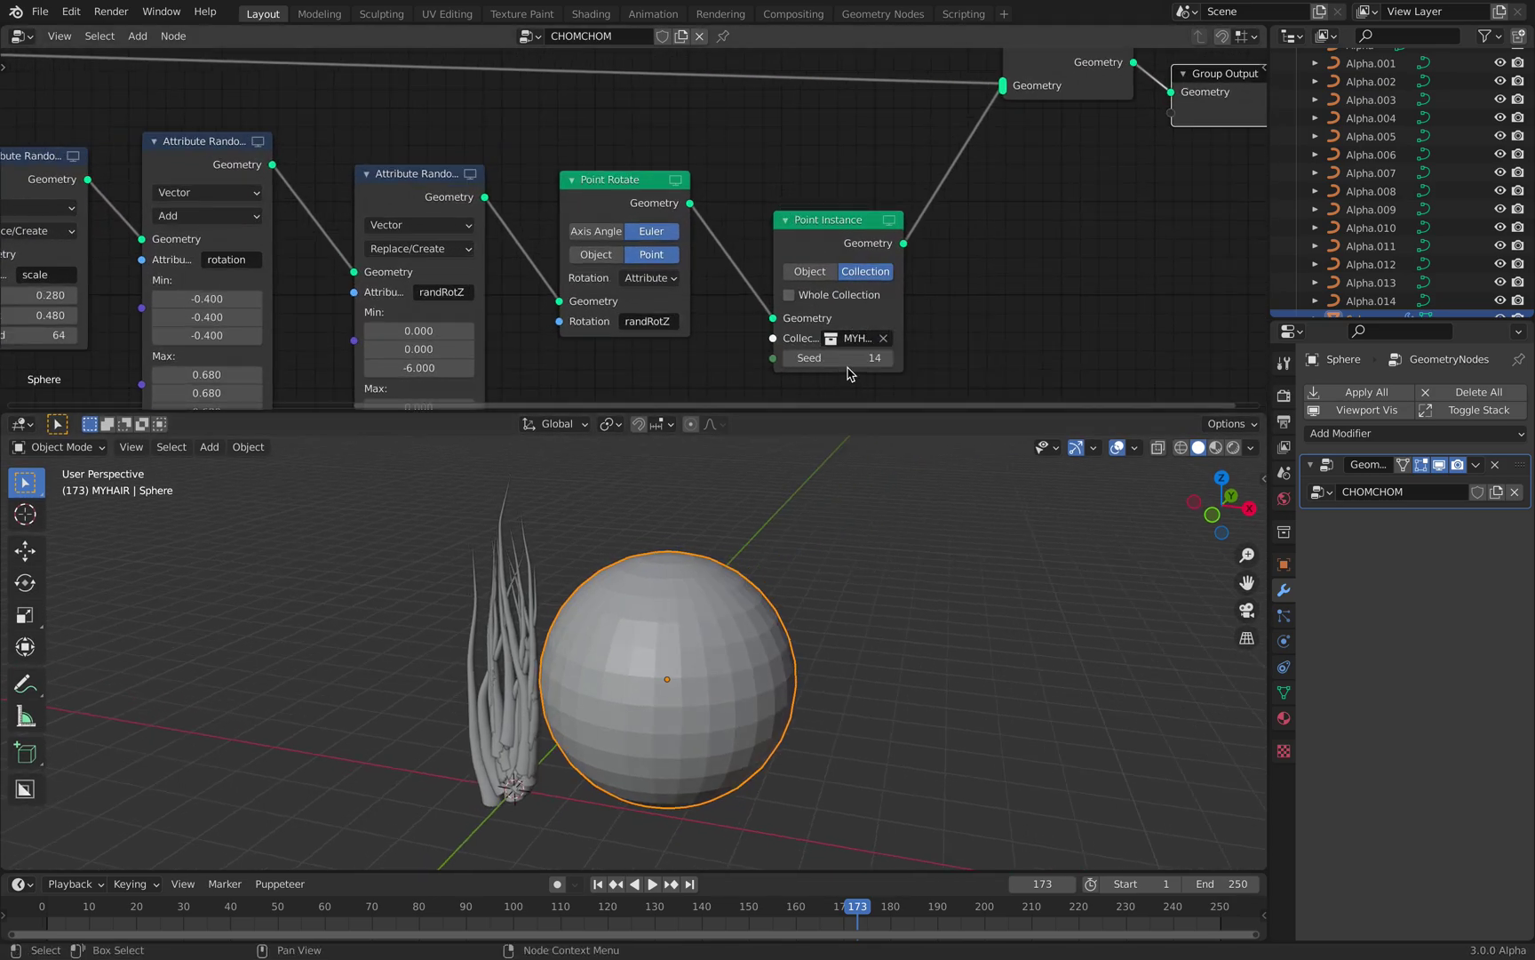
left_click_drag(837, 357, 822, 357)
Move the sphere slightly further from the hair strands
scroll(709, 603, "down", 1)
key("g")
left_click(757, 620)
Set the Point Distribute node's Density Max to 12 and clear its Density Attribute
scroll(377, 218, "down", 6)
middle_click_drag(377, 218, 528, 203)
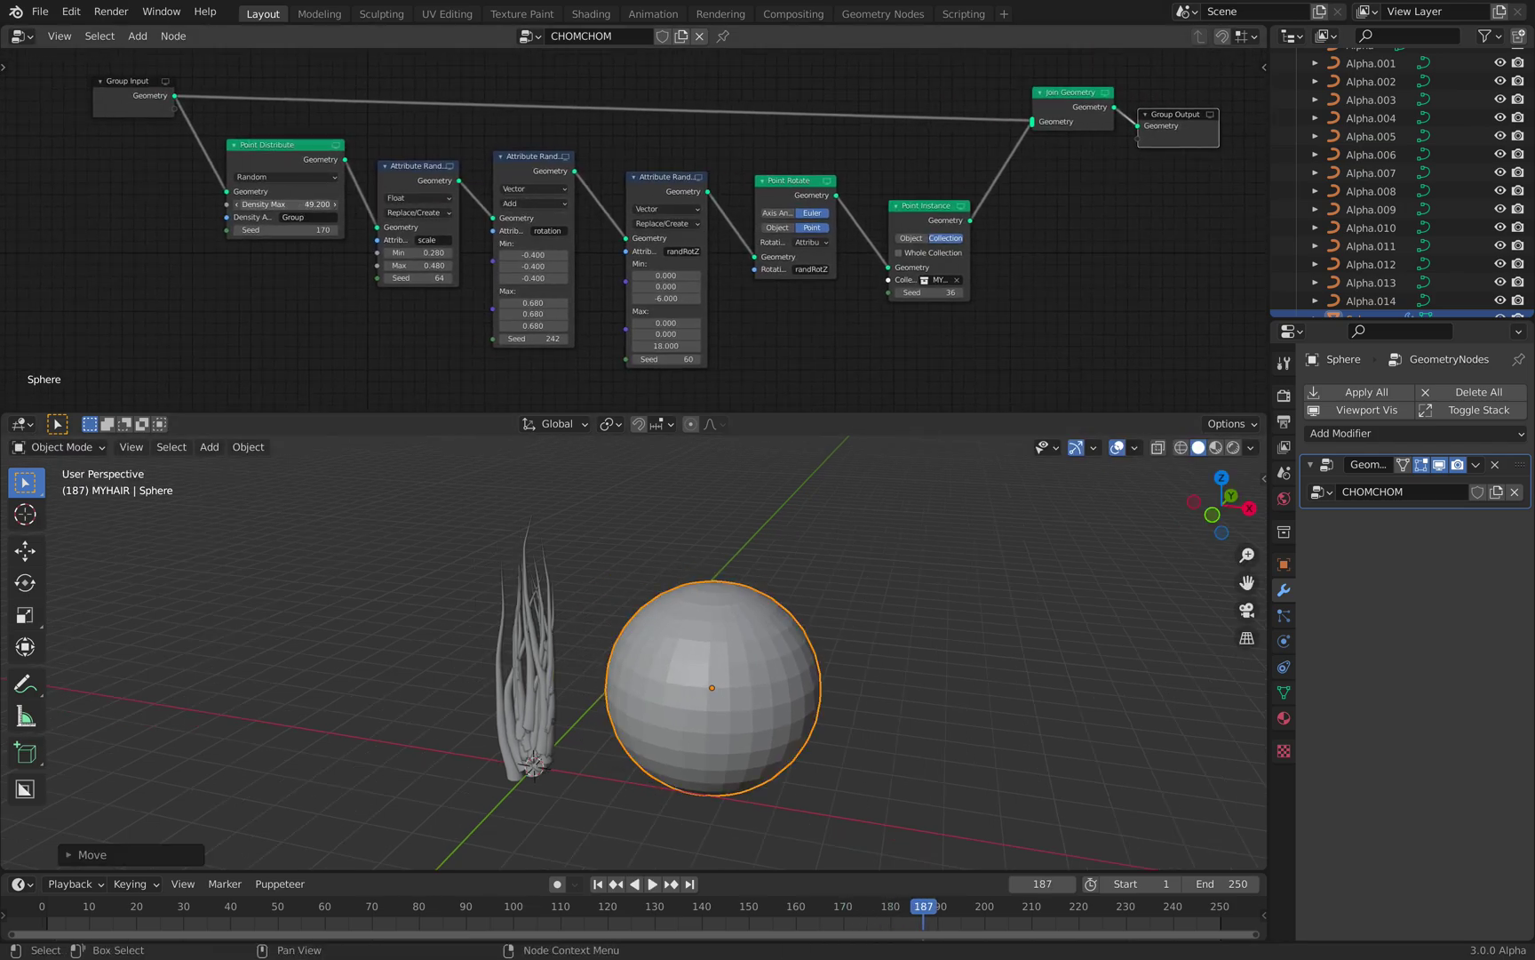
left_click(306, 218)
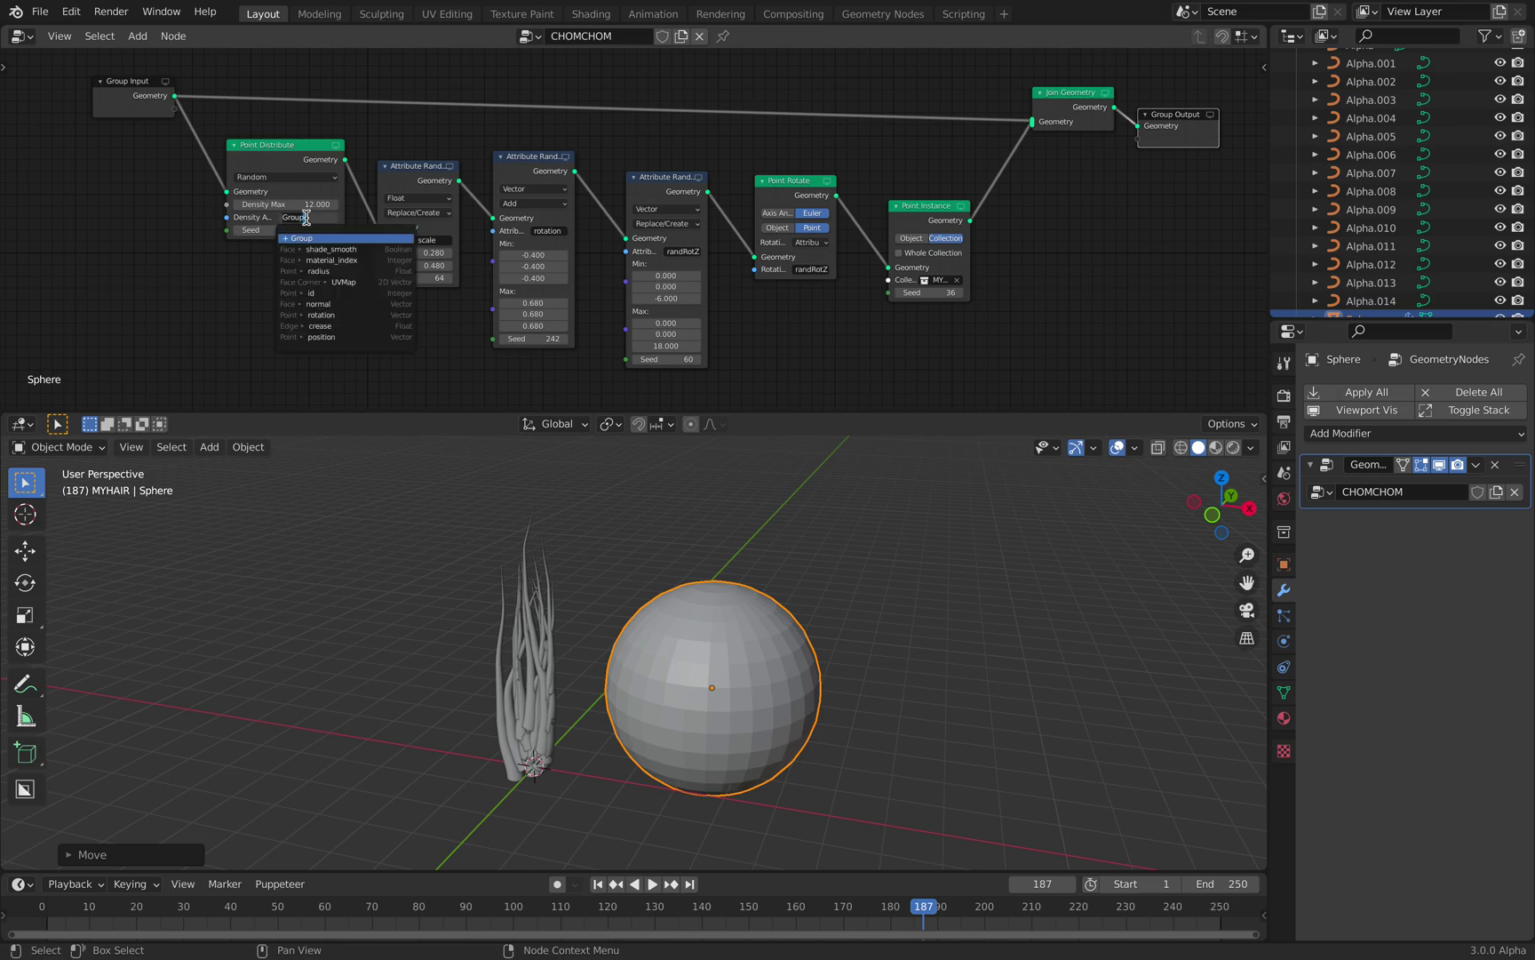
left_click(338, 238)
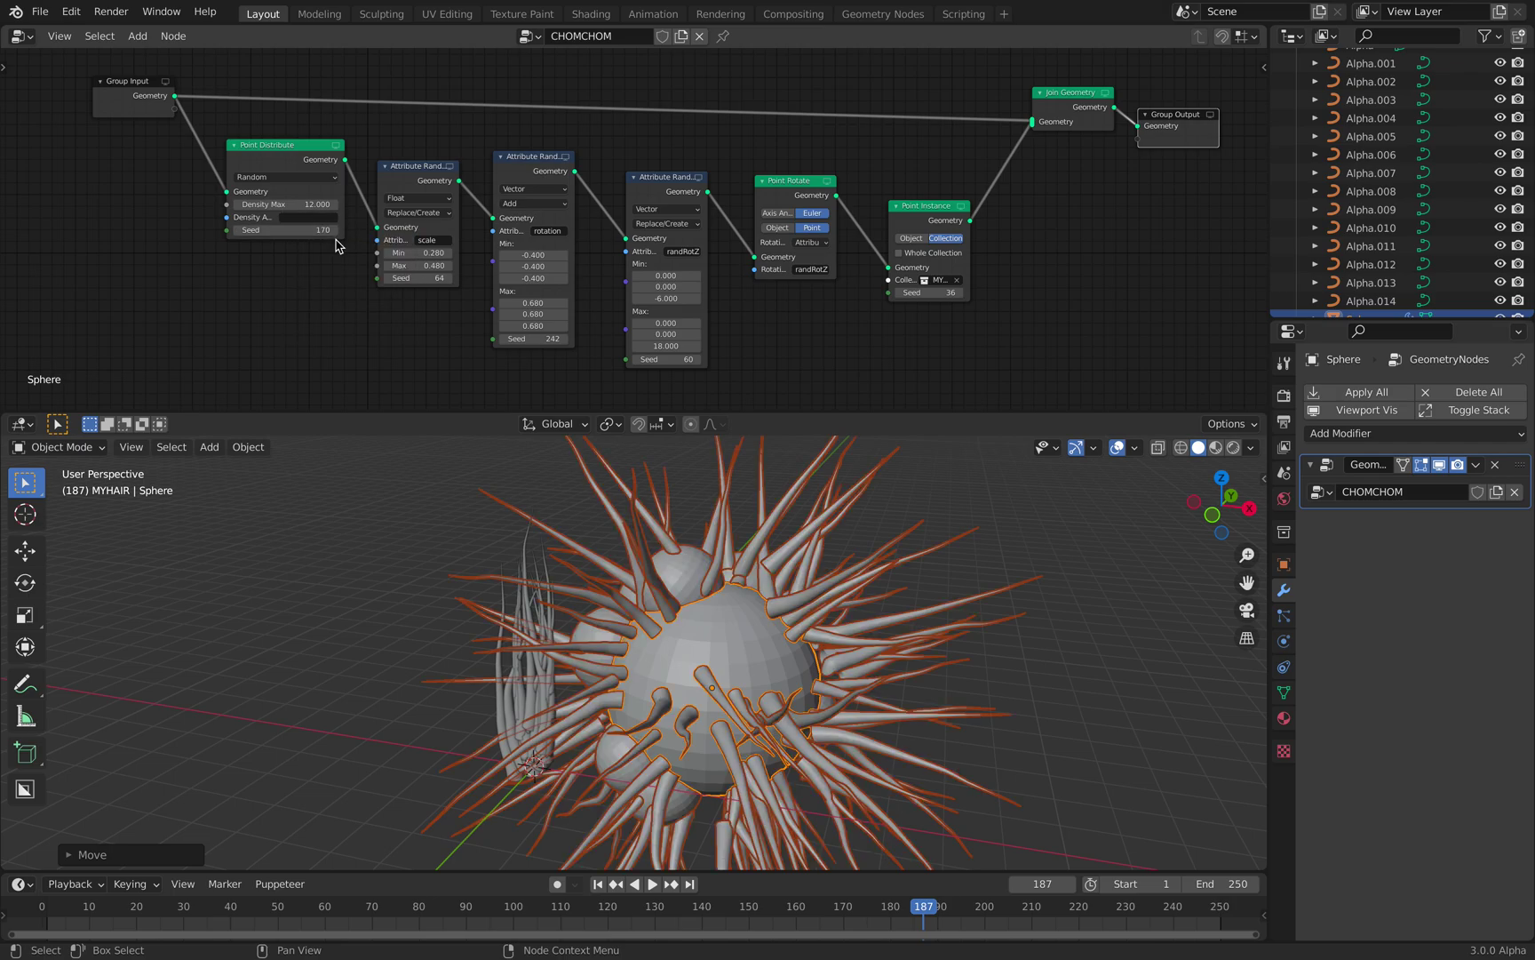
Move the hair-covered sphere further away so its spikes stand clear of the original strands
middle_click_drag(627, 555, 731, 564)
scroll(730, 564, "down", 3)
key("g")
left_click(805, 608)
middle_click_drag(806, 607, 787, 588)
scroll(1386, 195, "up", 3)
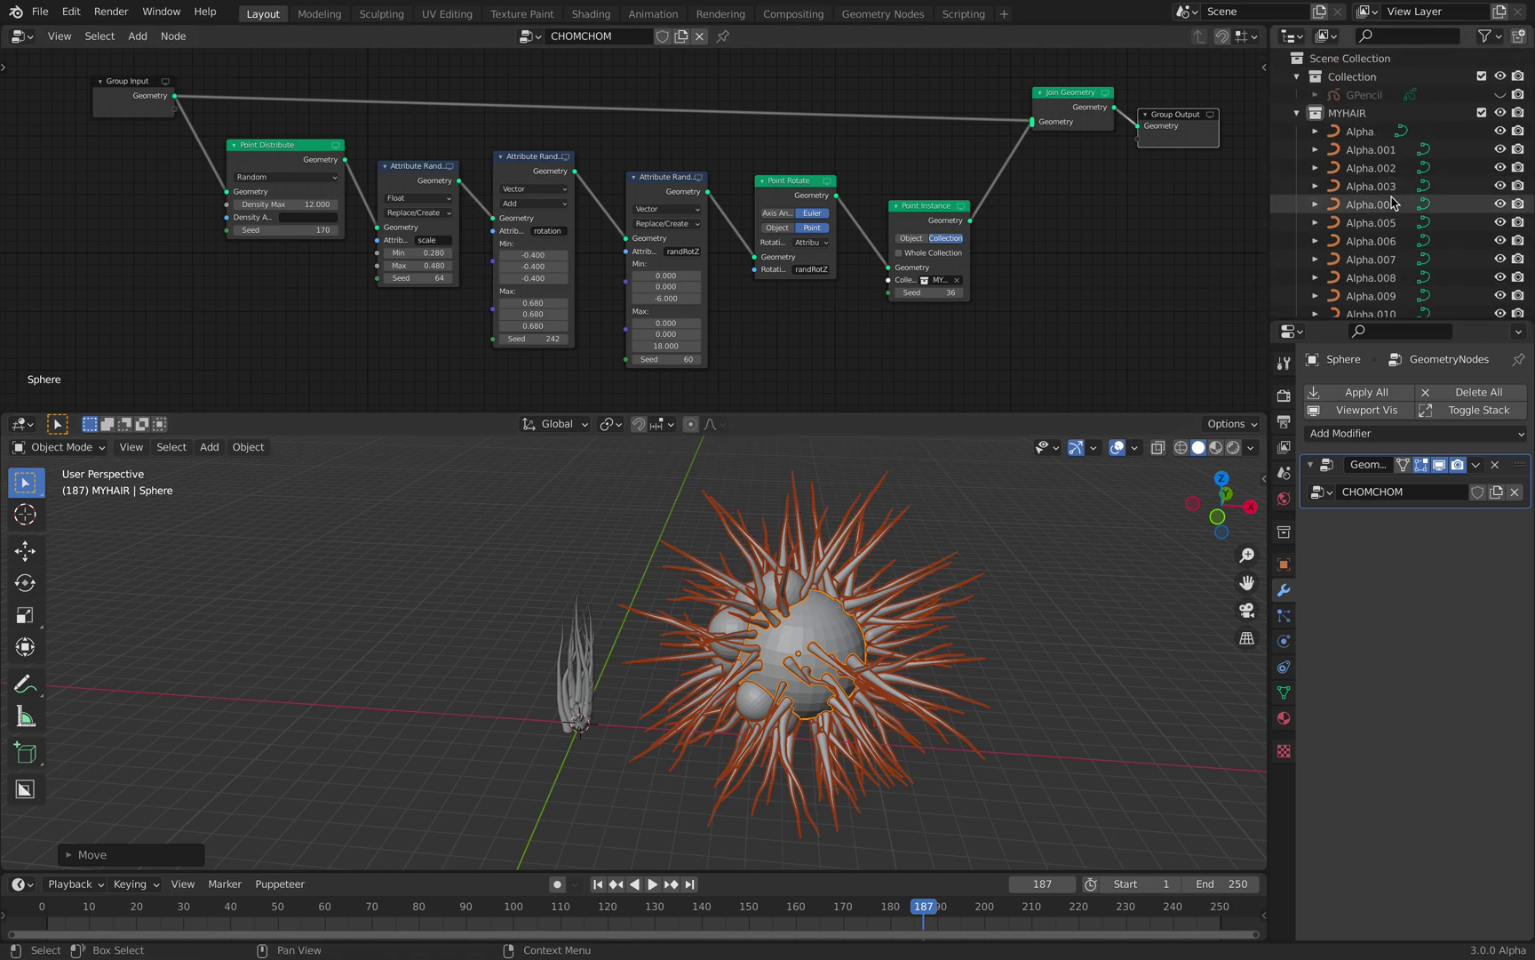
Move the Sphere object out of MYHAIR into Collection so only the strands are instanced
left_click(977, 628)
left_click(848, 647)
left_click(1359, 132)
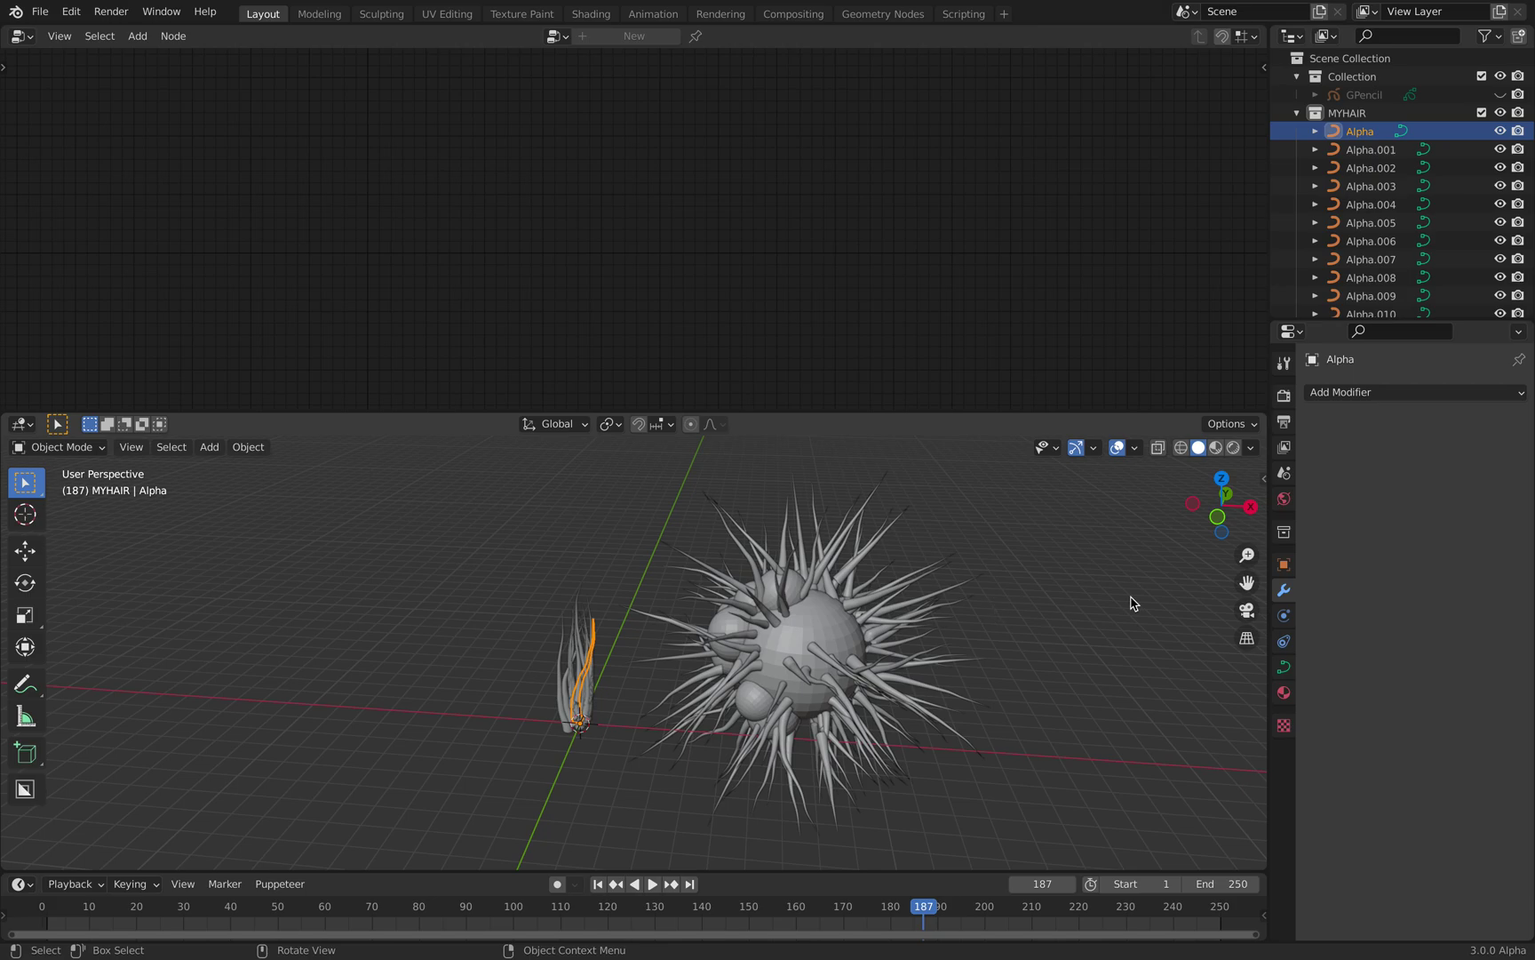
scroll(1386, 267, "down", 5)
left_click(1363, 301)
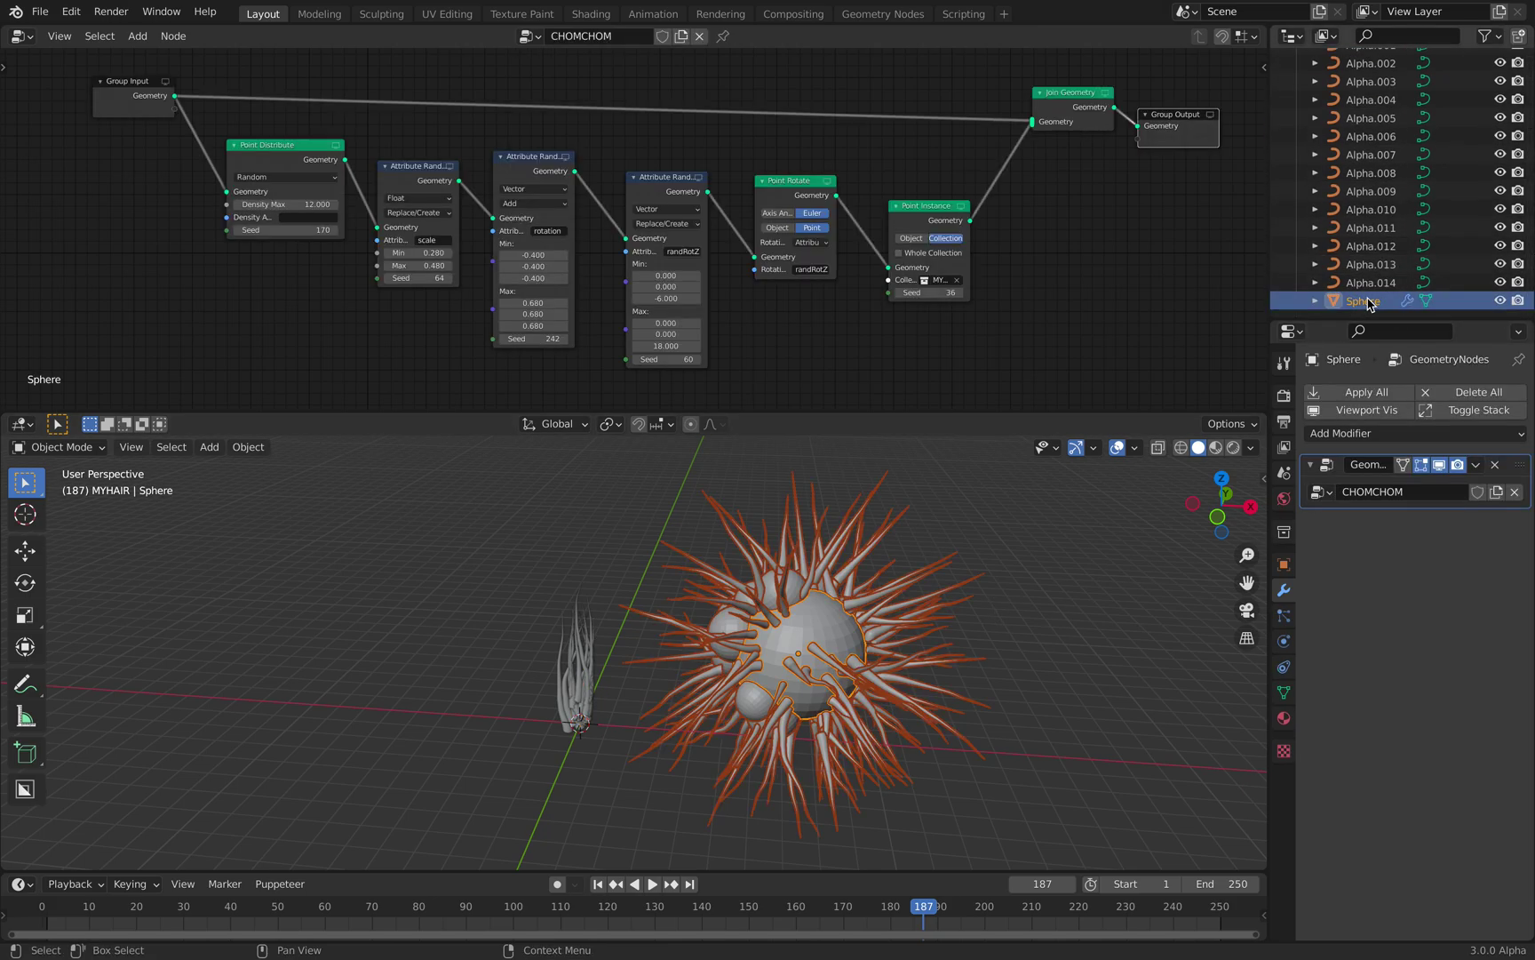
key("m")
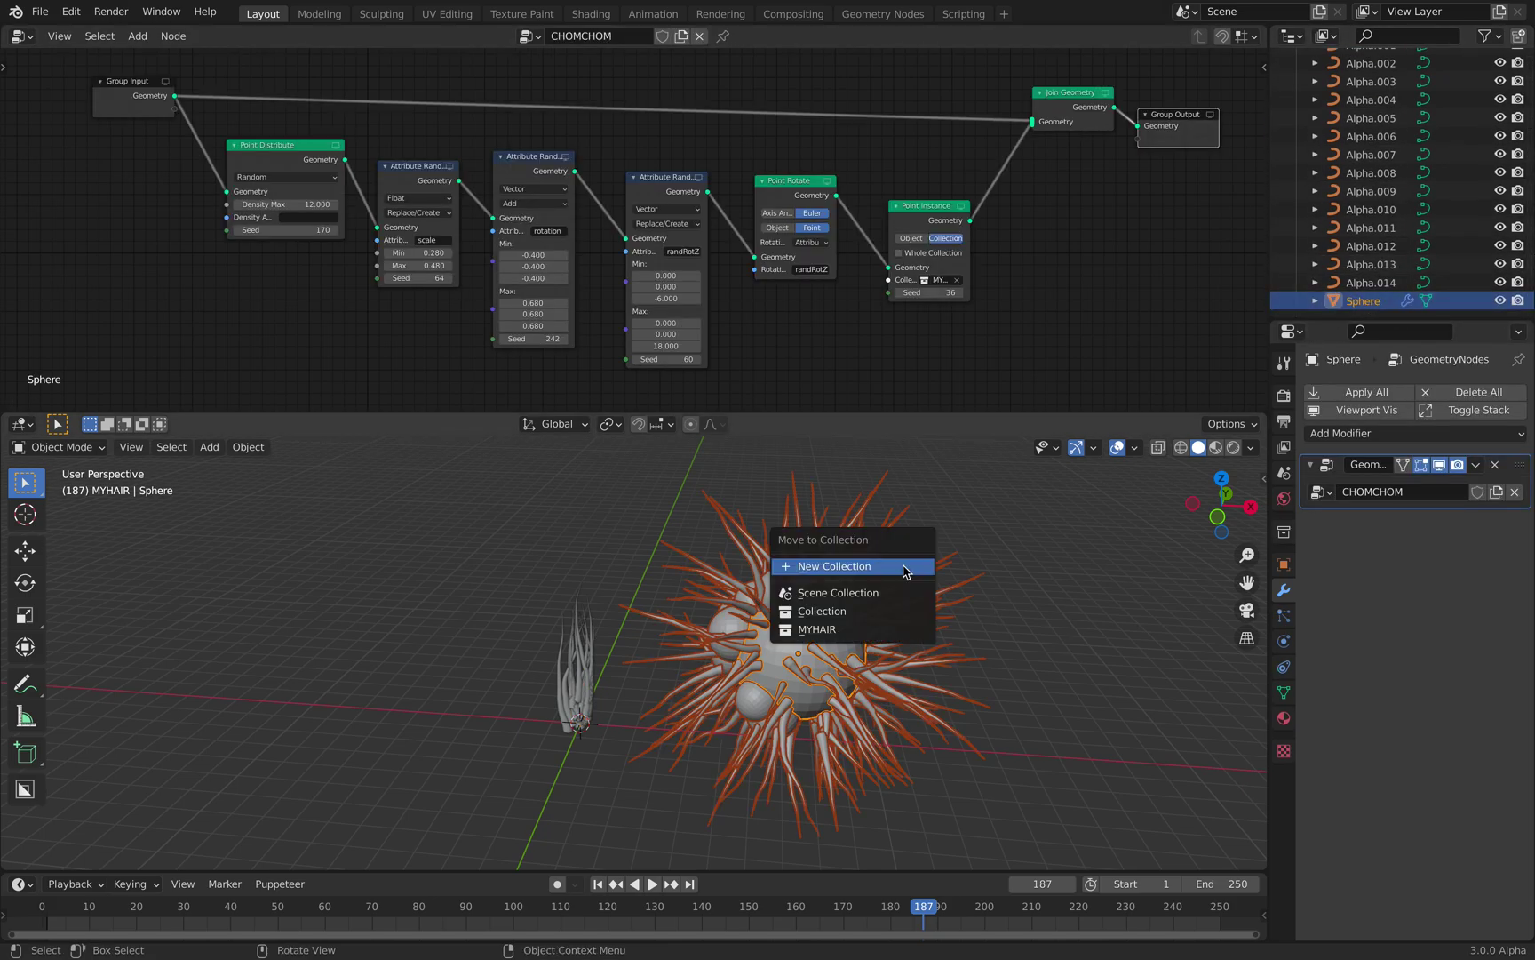
left_click(884, 610)
left_click(1021, 581)
Save the file and duplicate the hair-covered sphere three times to form a row of four
middle_click_drag(819, 645, 787, 609)
left_click(682, 618)
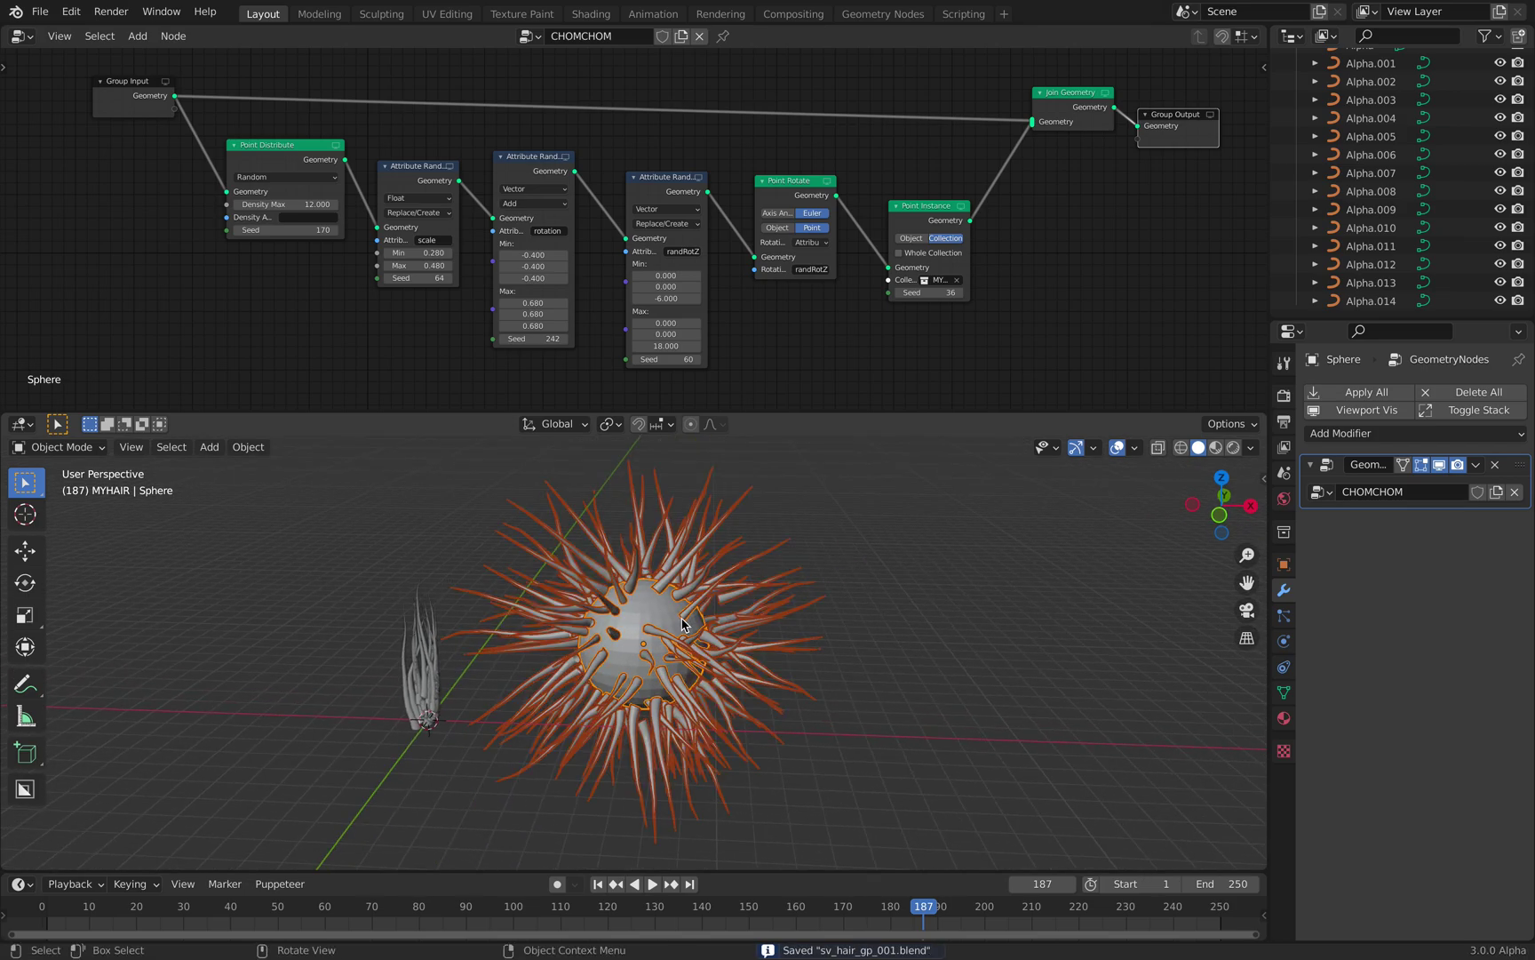
key("shift+d")
left_click(983, 619)
middle_click_drag(979, 619, 769, 602, "shift")
key("shift+d")
left_click(967, 589)
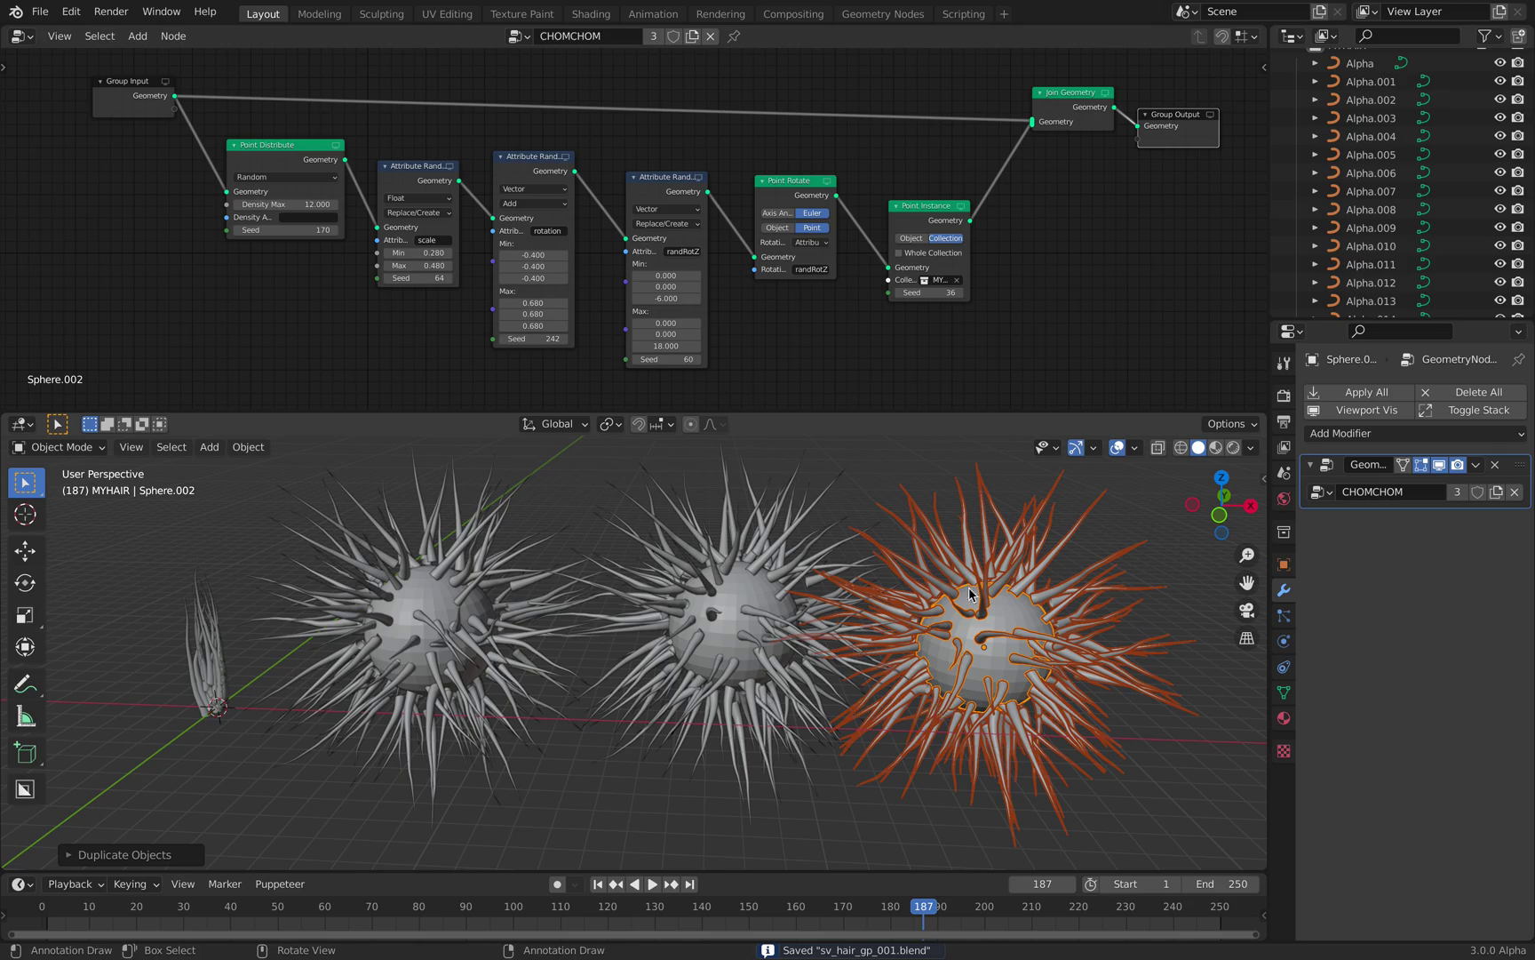
scroll(966, 589, "down", 3)
key("shift+d")
left_click(1081, 594)
Duplicate the hair-covered sphere three more times, placing the copies in front of the row
key("shift+d")
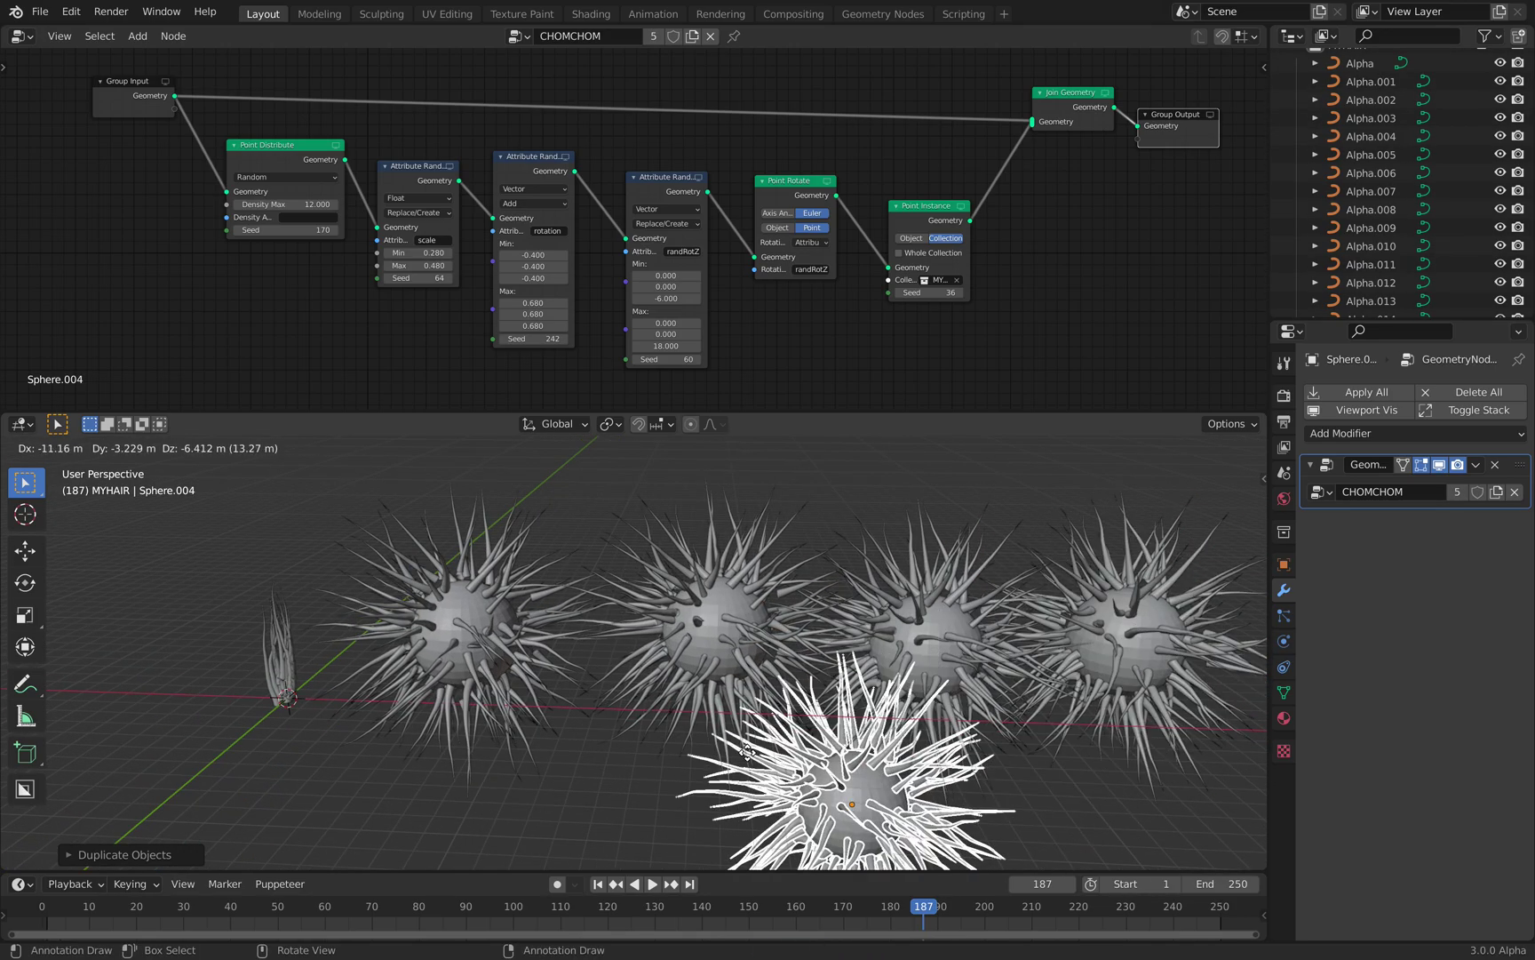
left_click(835, 684)
scroll(835, 684, "down", 3)
key("shift+d")
left_click(637, 678)
key("shift+d")
left_click(883, 675)
scroll(883, 675, "up", 4)
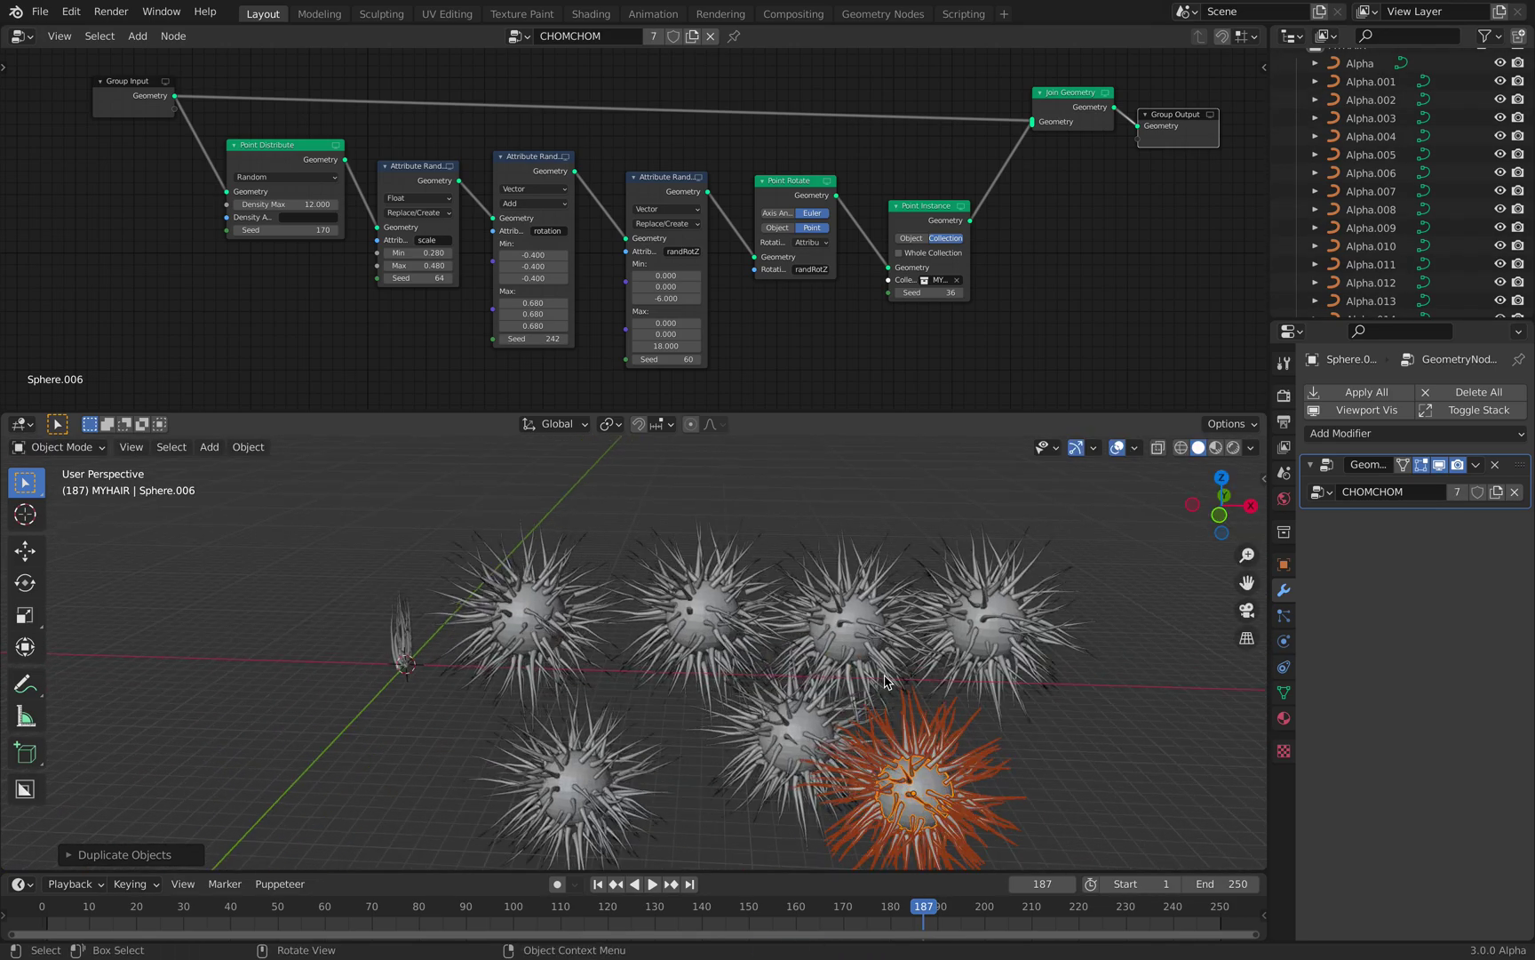
Select the original hair-covered sphere next to the strands and give it a new material
left_click(811, 480)
left_click(871, 492)
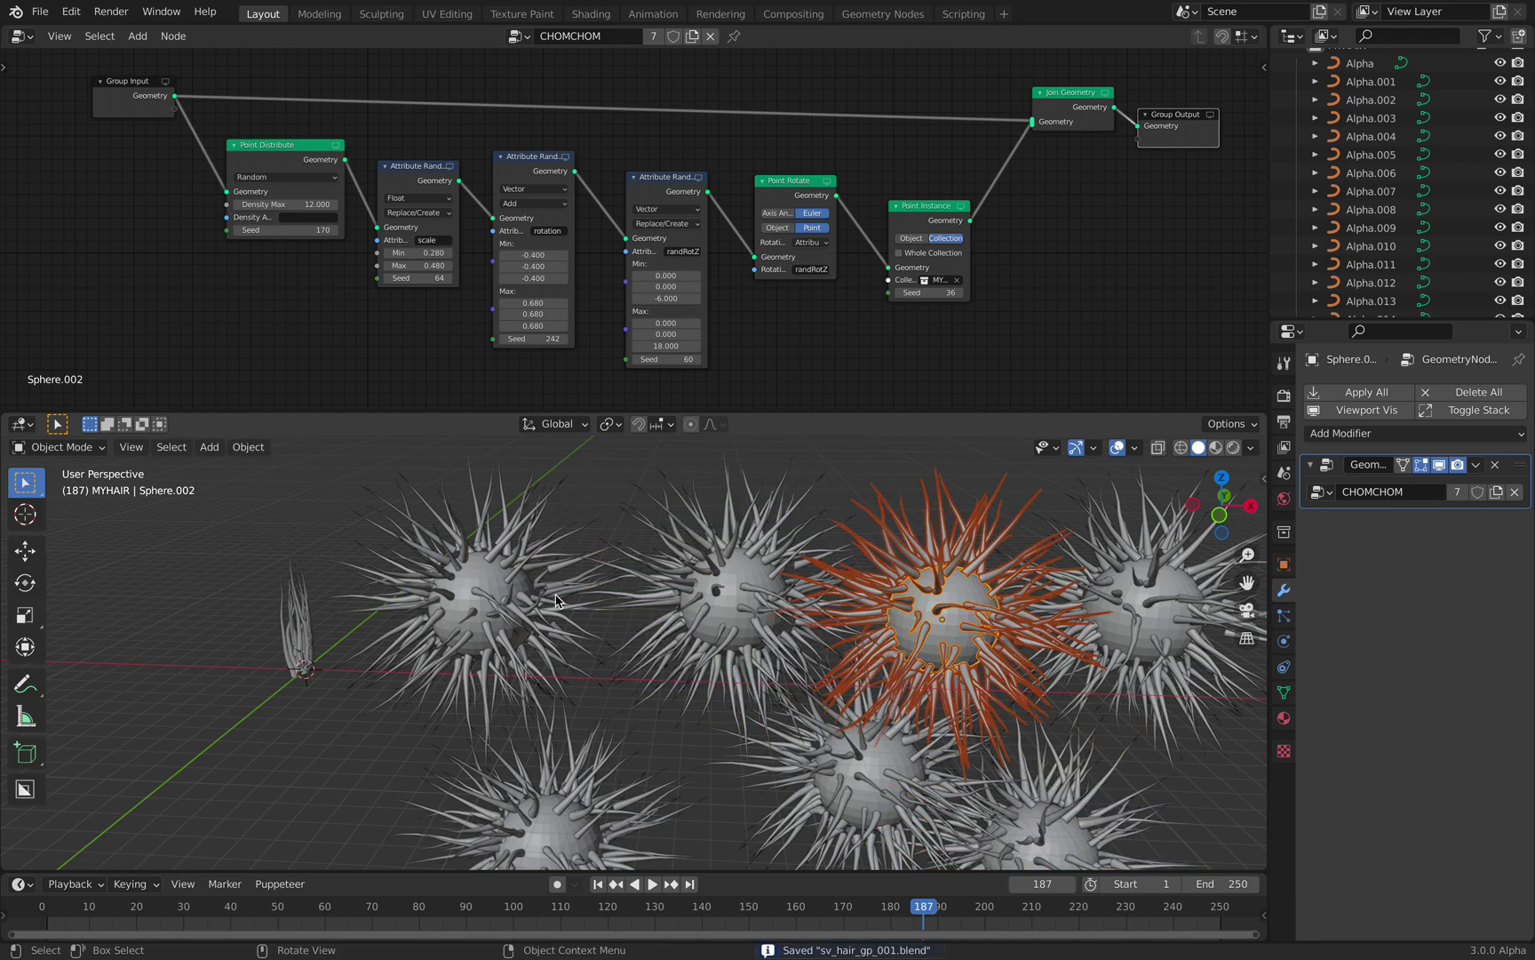
left_click(491, 575)
left_click(1284, 718)
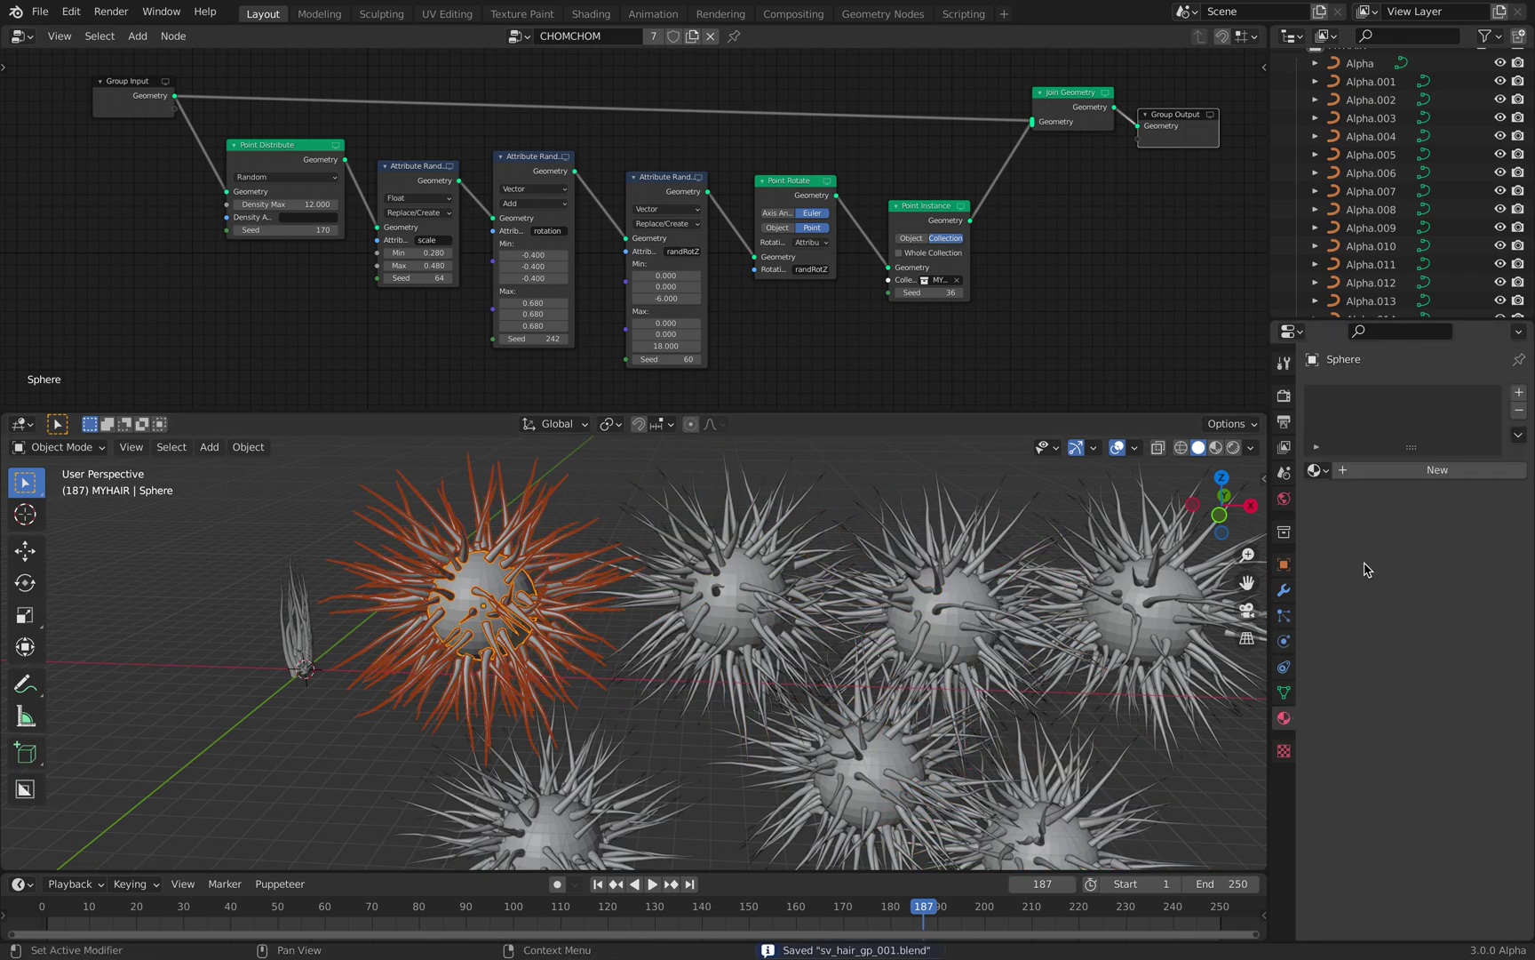
left_click(1400, 472)
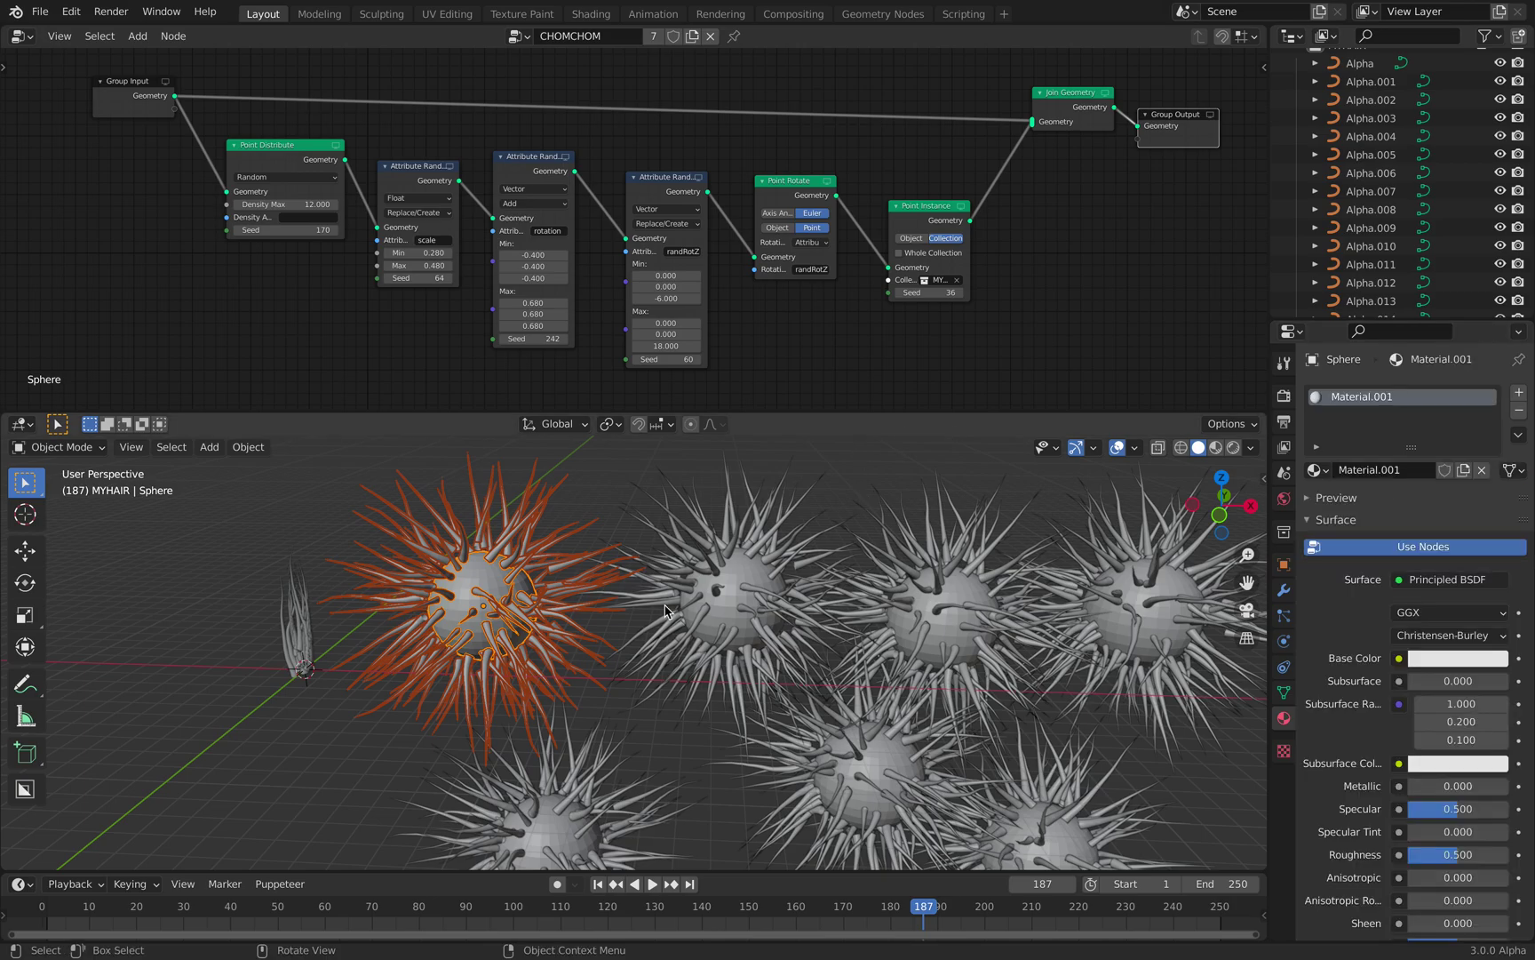
Set the Base Color of the sphere's new material to red
scroll(477, 515, "up", 3)
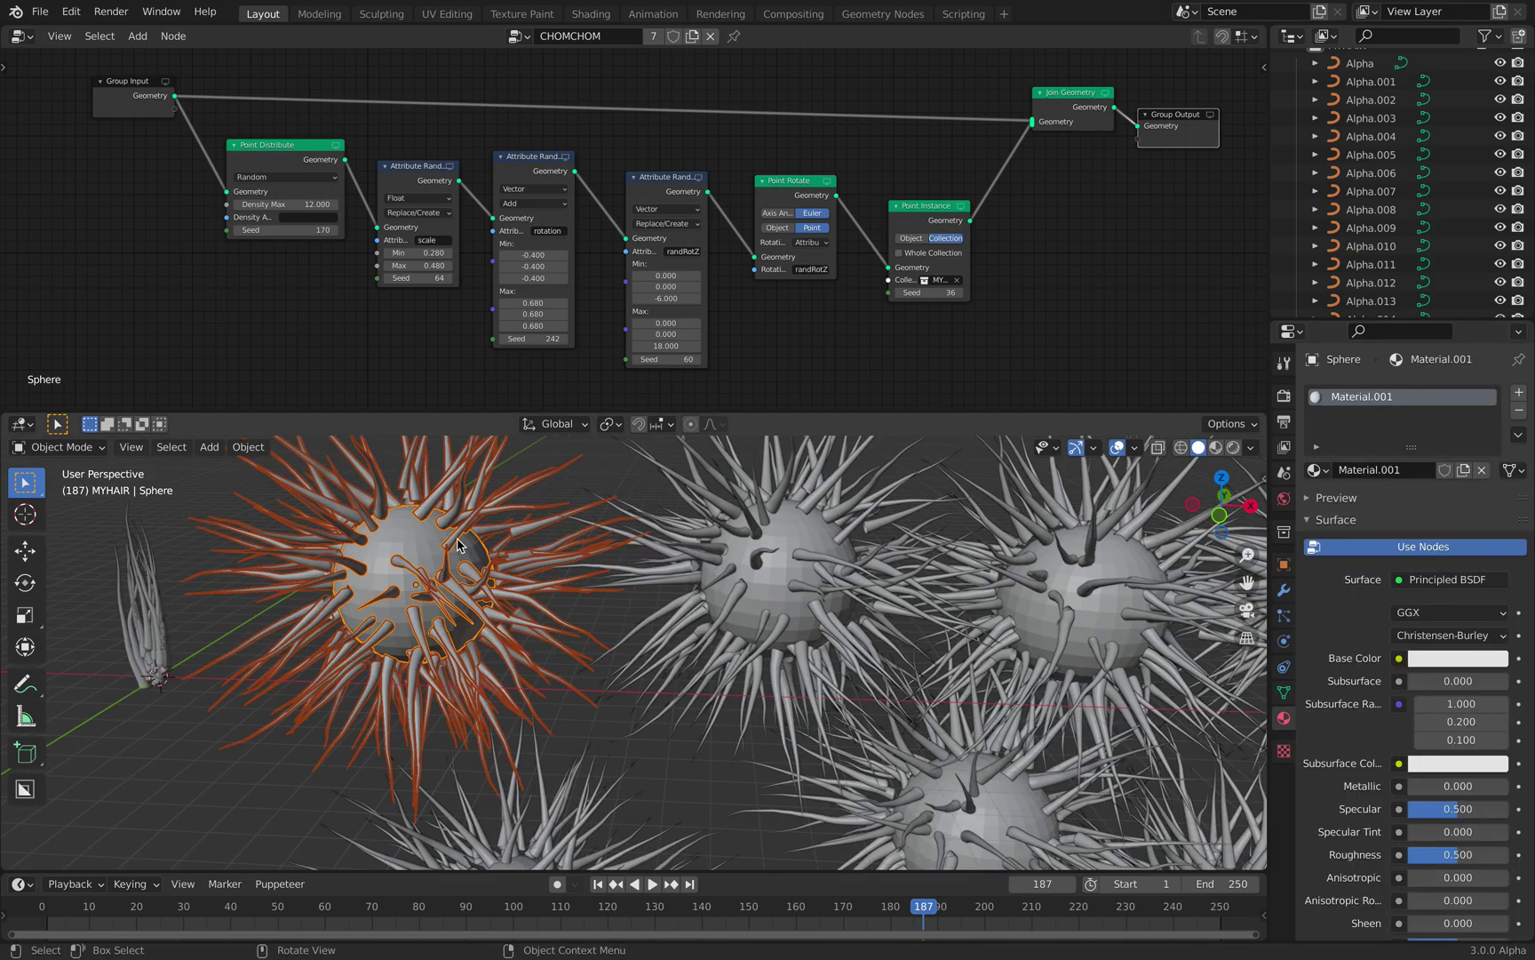
middle_click_drag(458, 545, 502, 562)
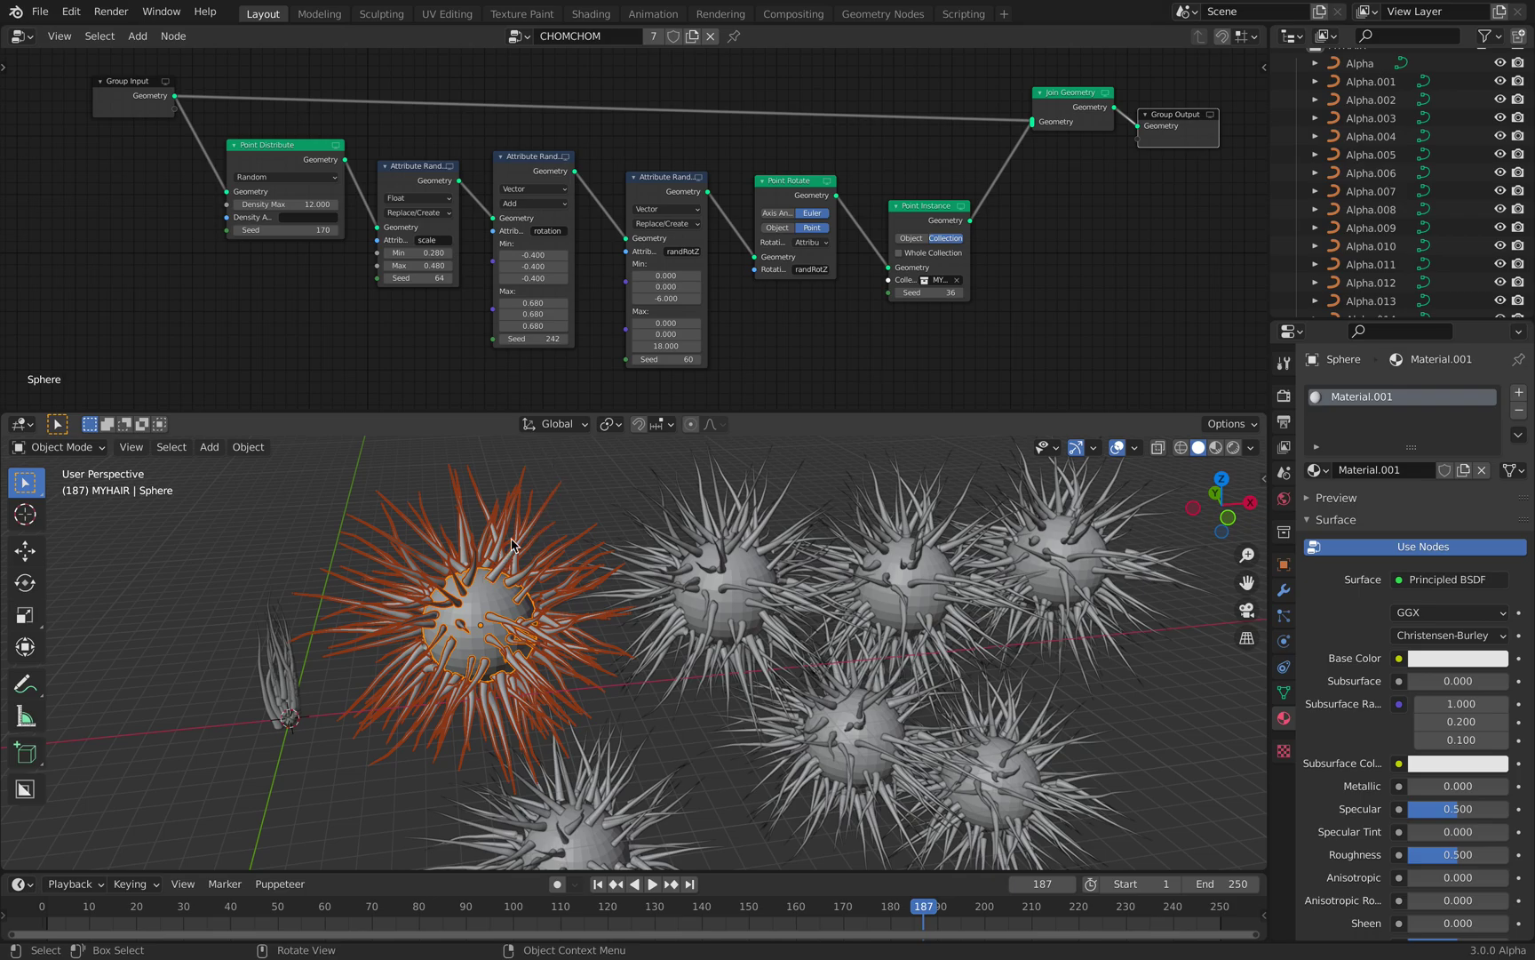
middle_click_drag(568, 534, 572, 547)
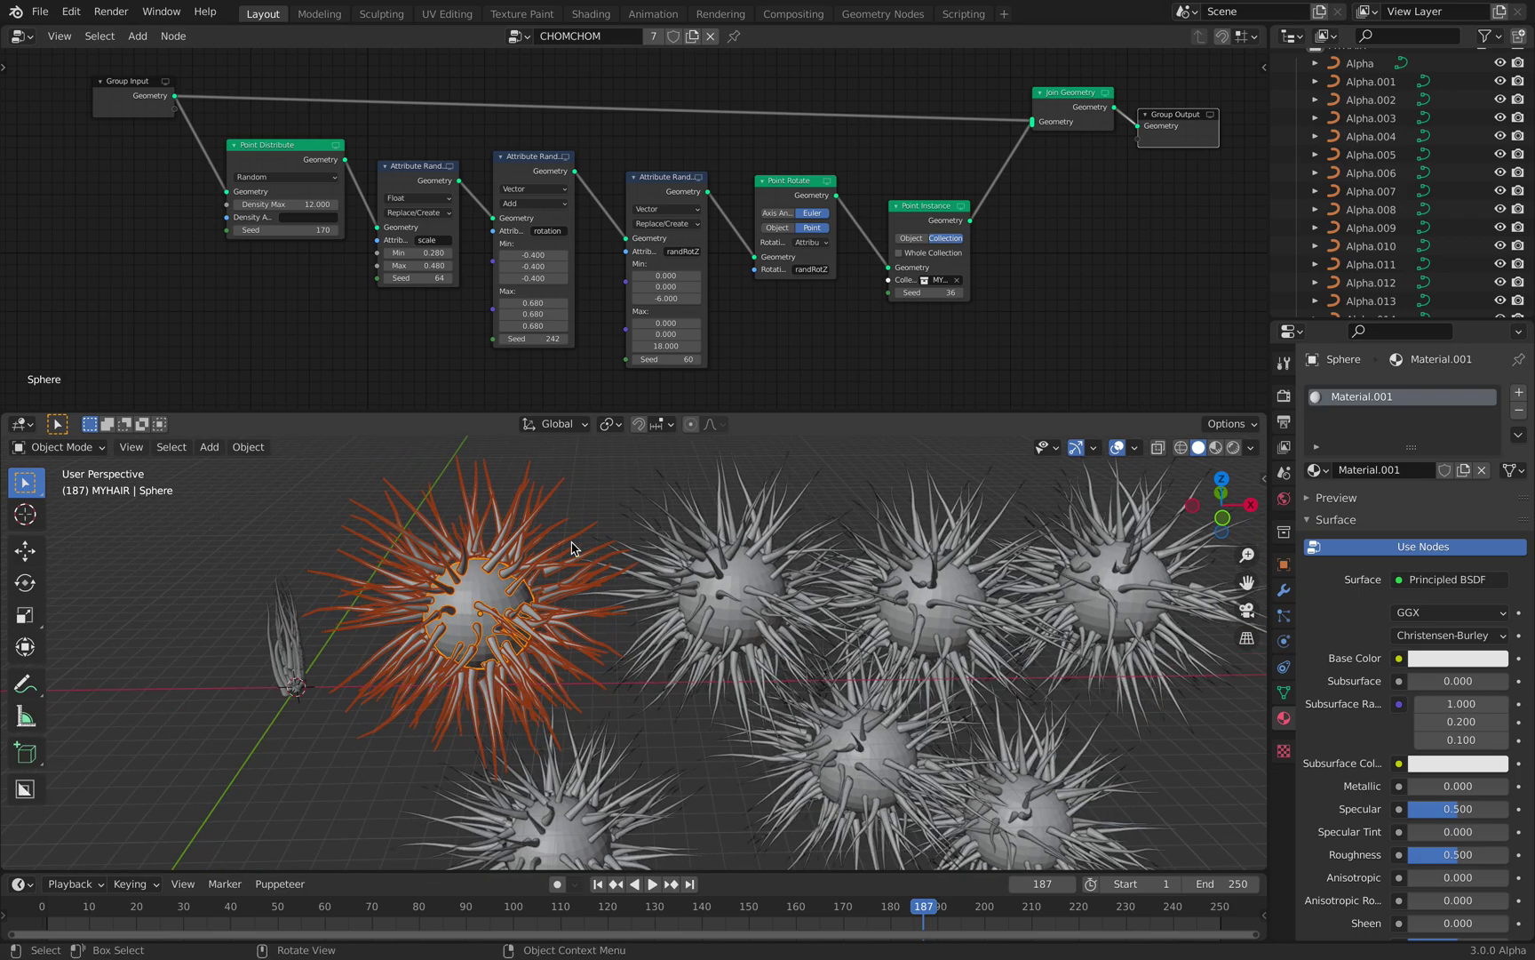
left_click(1458, 658)
left_click(1423, 518)
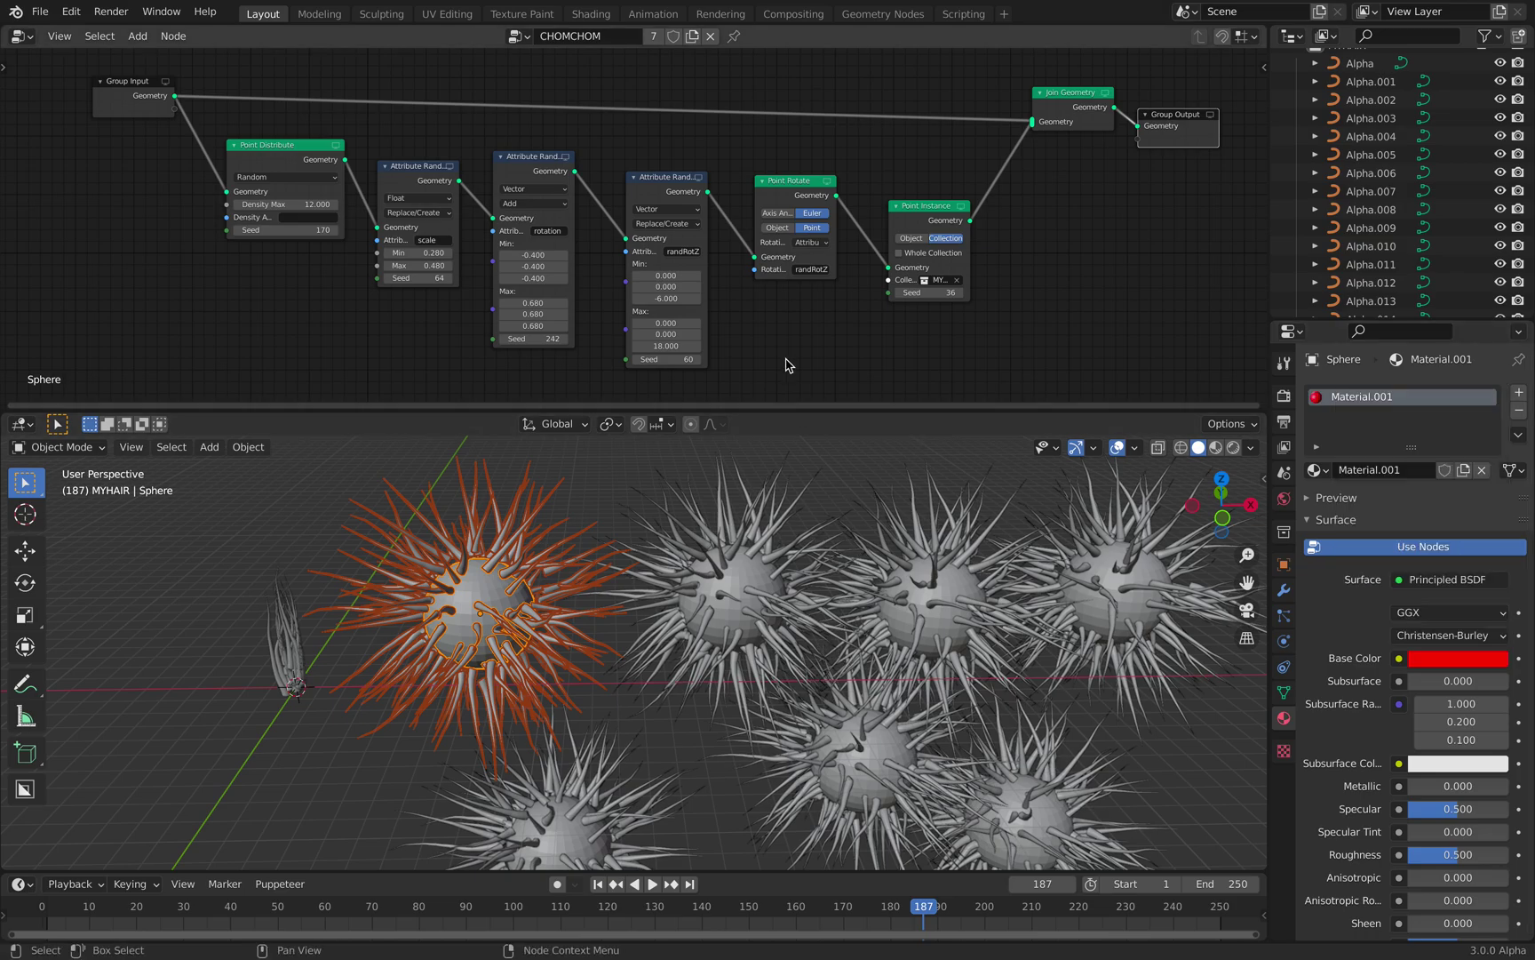
Spread the Join Geometry and Group Output nodes further apart to make room between them
middle_click_drag(788, 363, 759, 359)
left_click(1044, 95)
left_click_drag(1043, 89, 1034, 79)
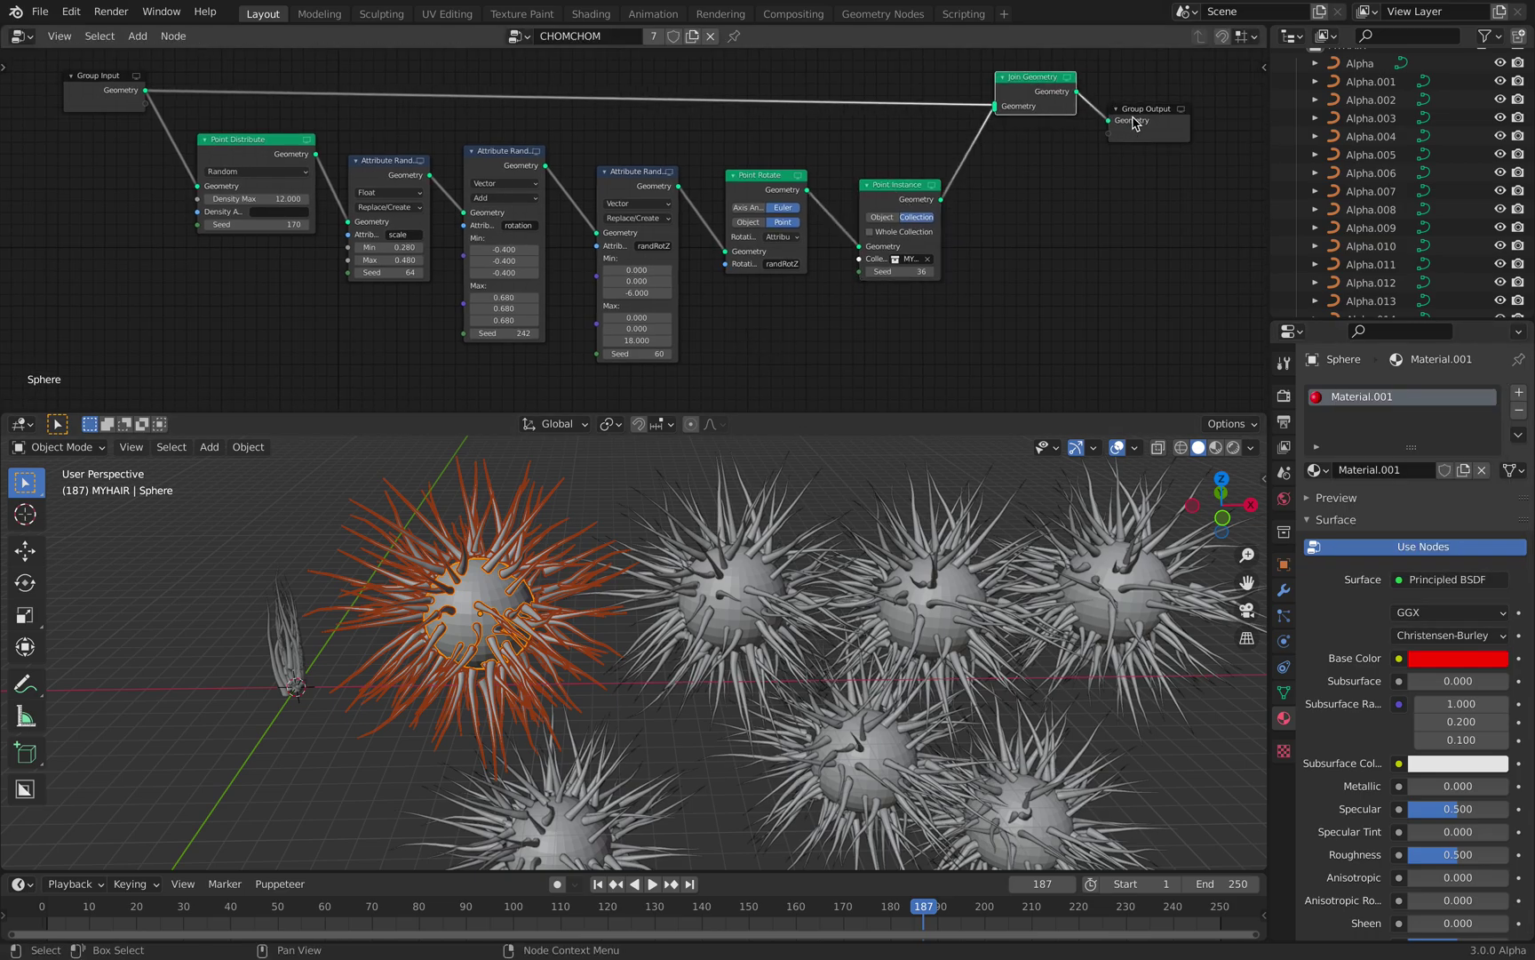
left_click_drag(1133, 118, 1157, 119)
middle_click_drag(729, 573, 777, 585)
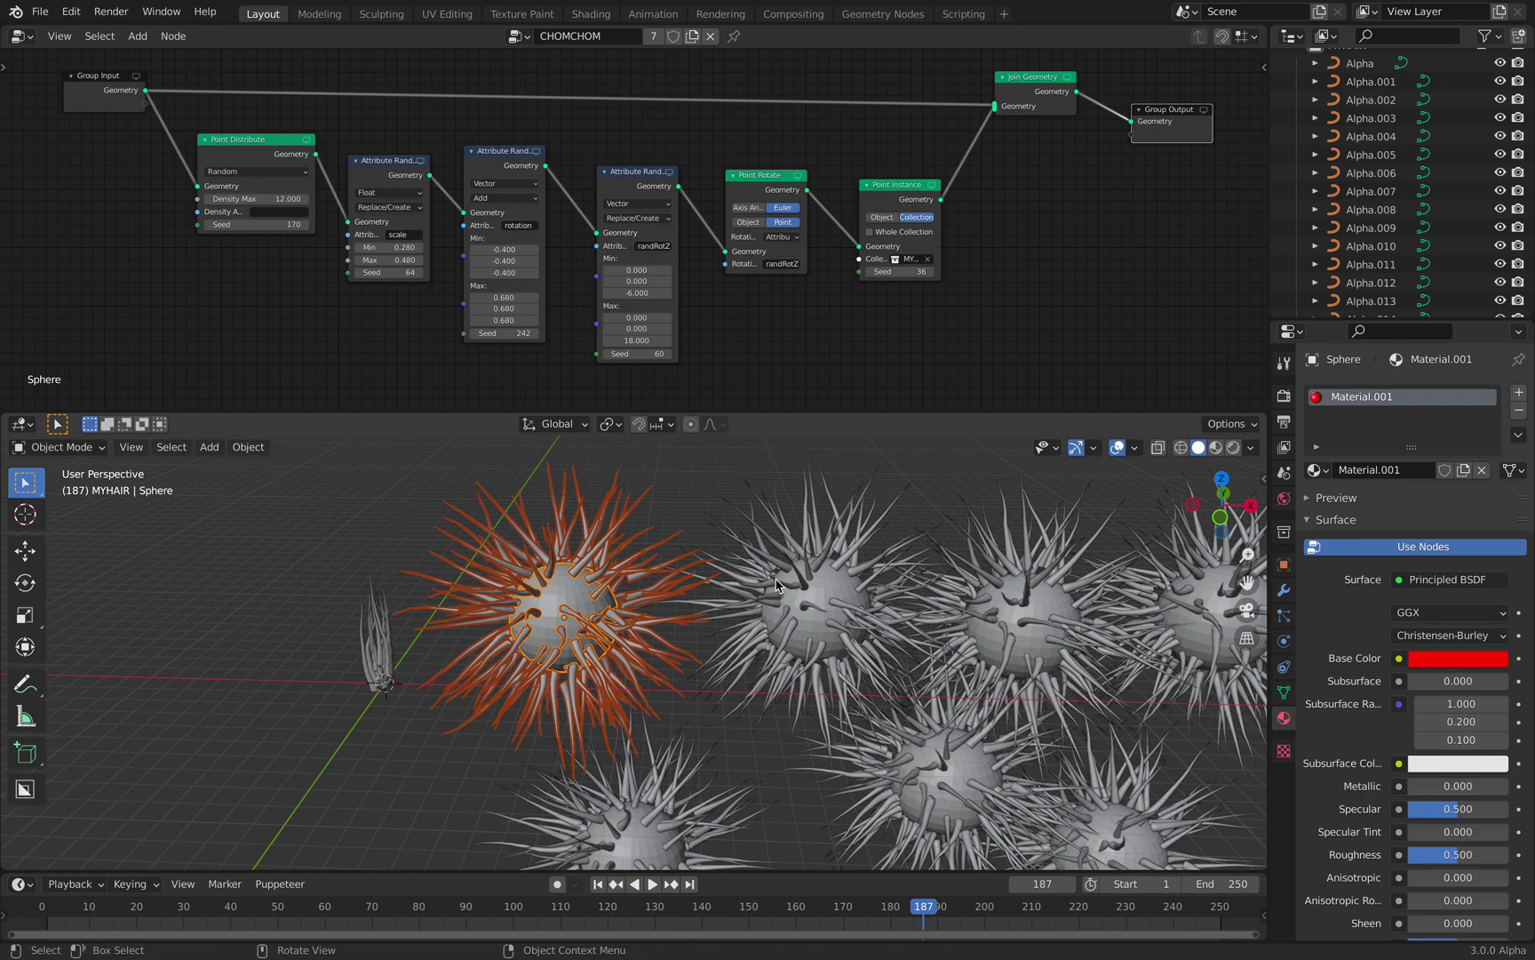
scroll(1022, 213, "up", 2)
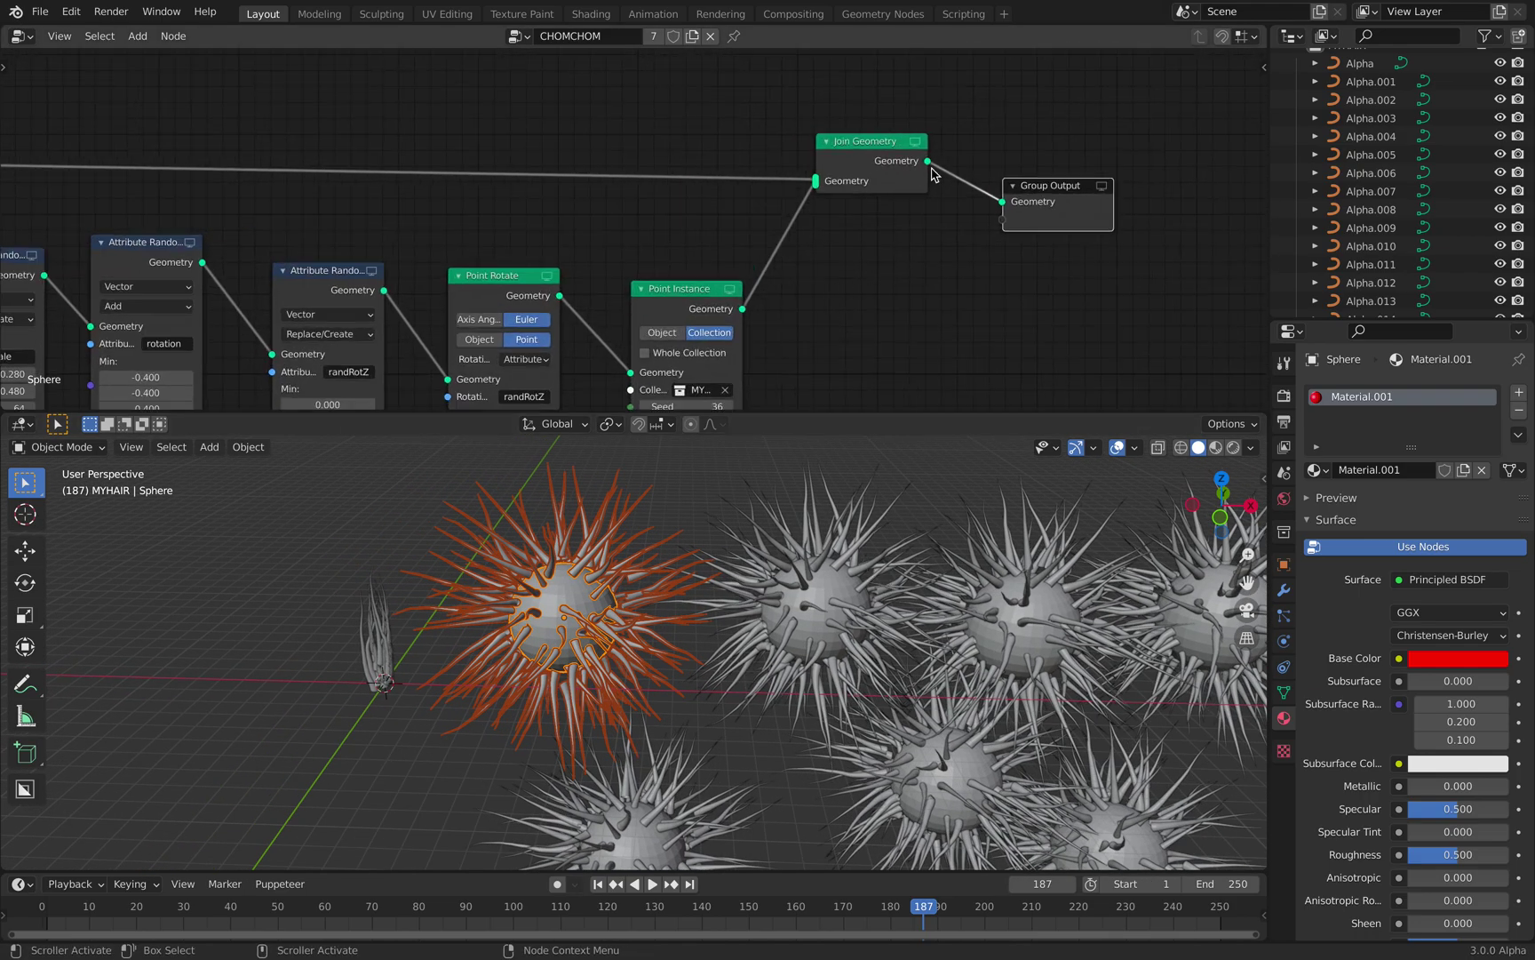
left_click_drag(884, 147, 939, 137)
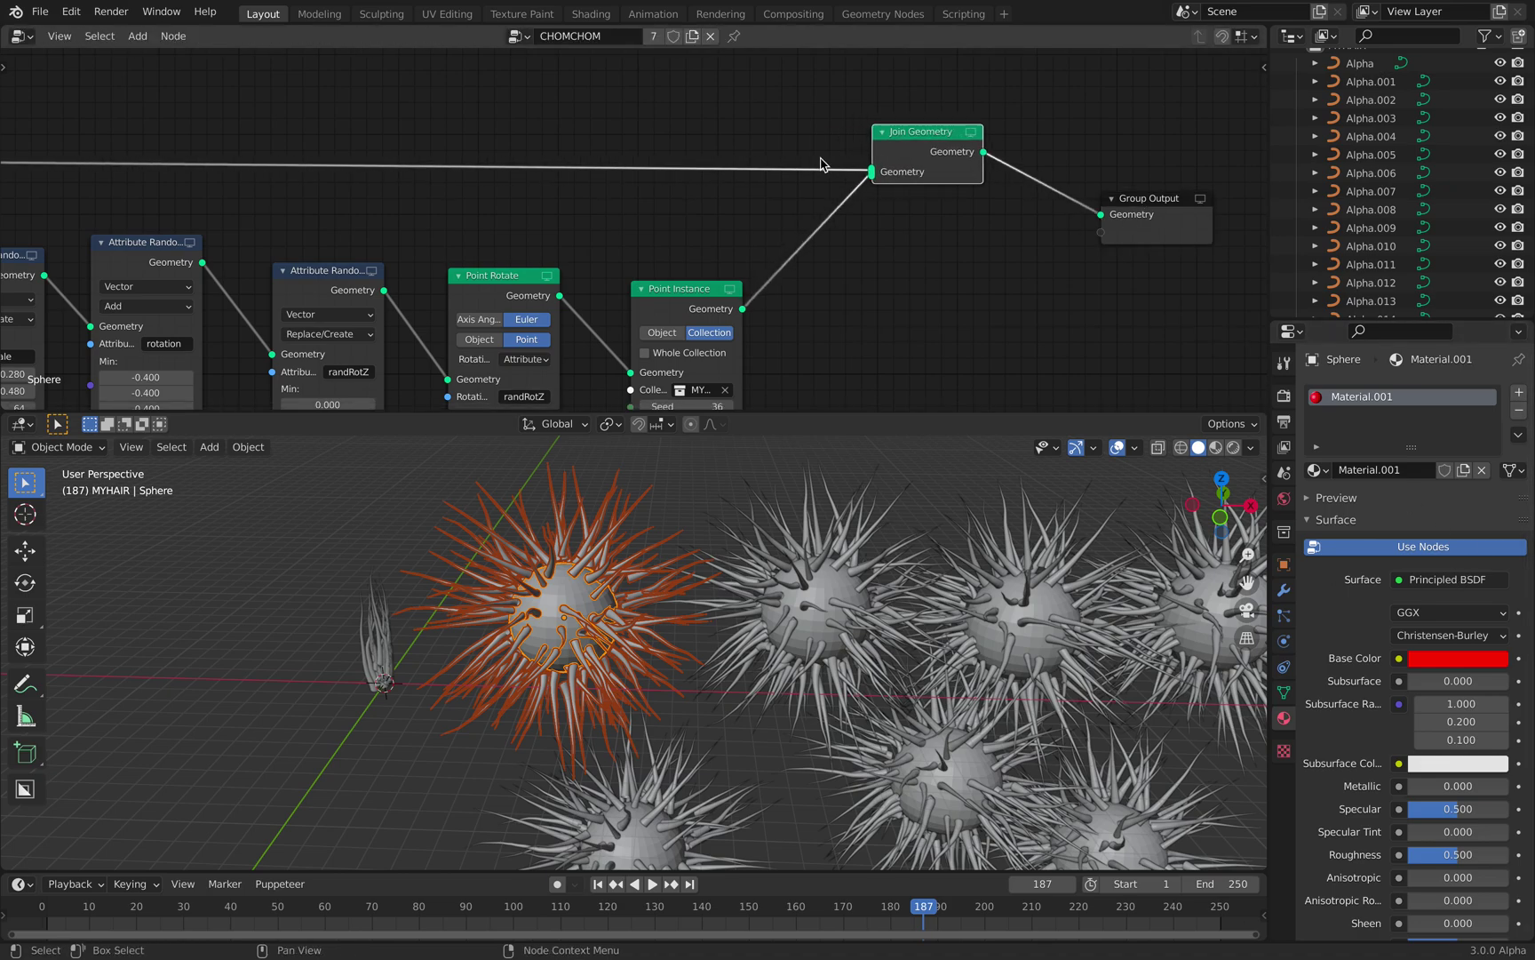
Add a second material slot with a new material and set its Base Color to dark red
left_click(1519, 391)
left_click(1406, 505)
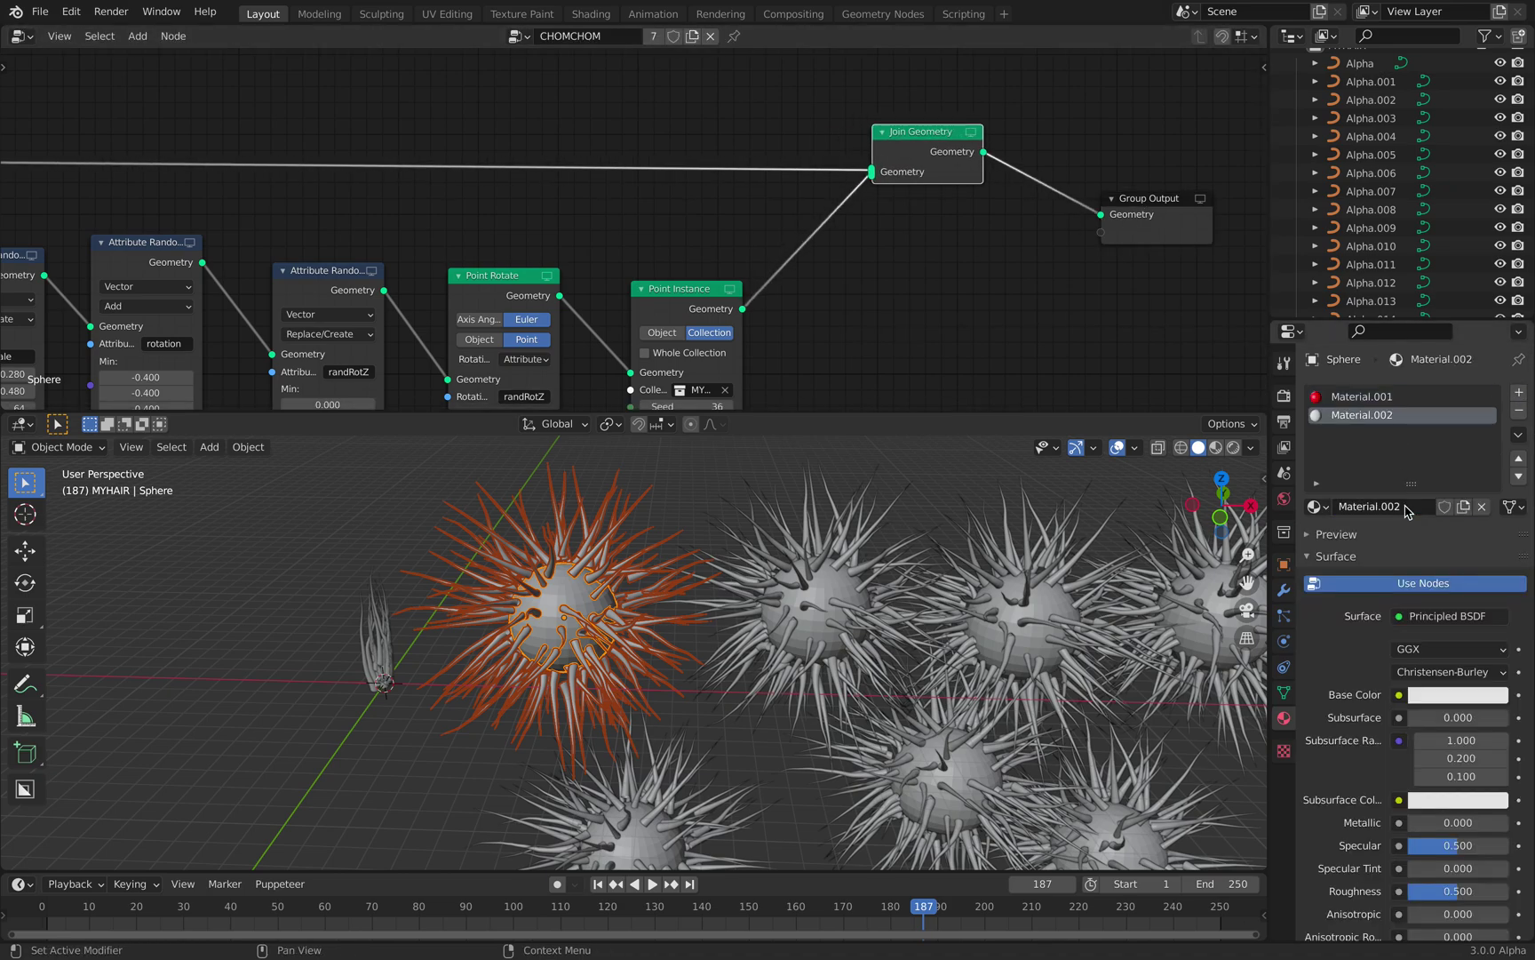
left_click(1437, 702)
left_click_drag(1419, 542, 1419, 567)
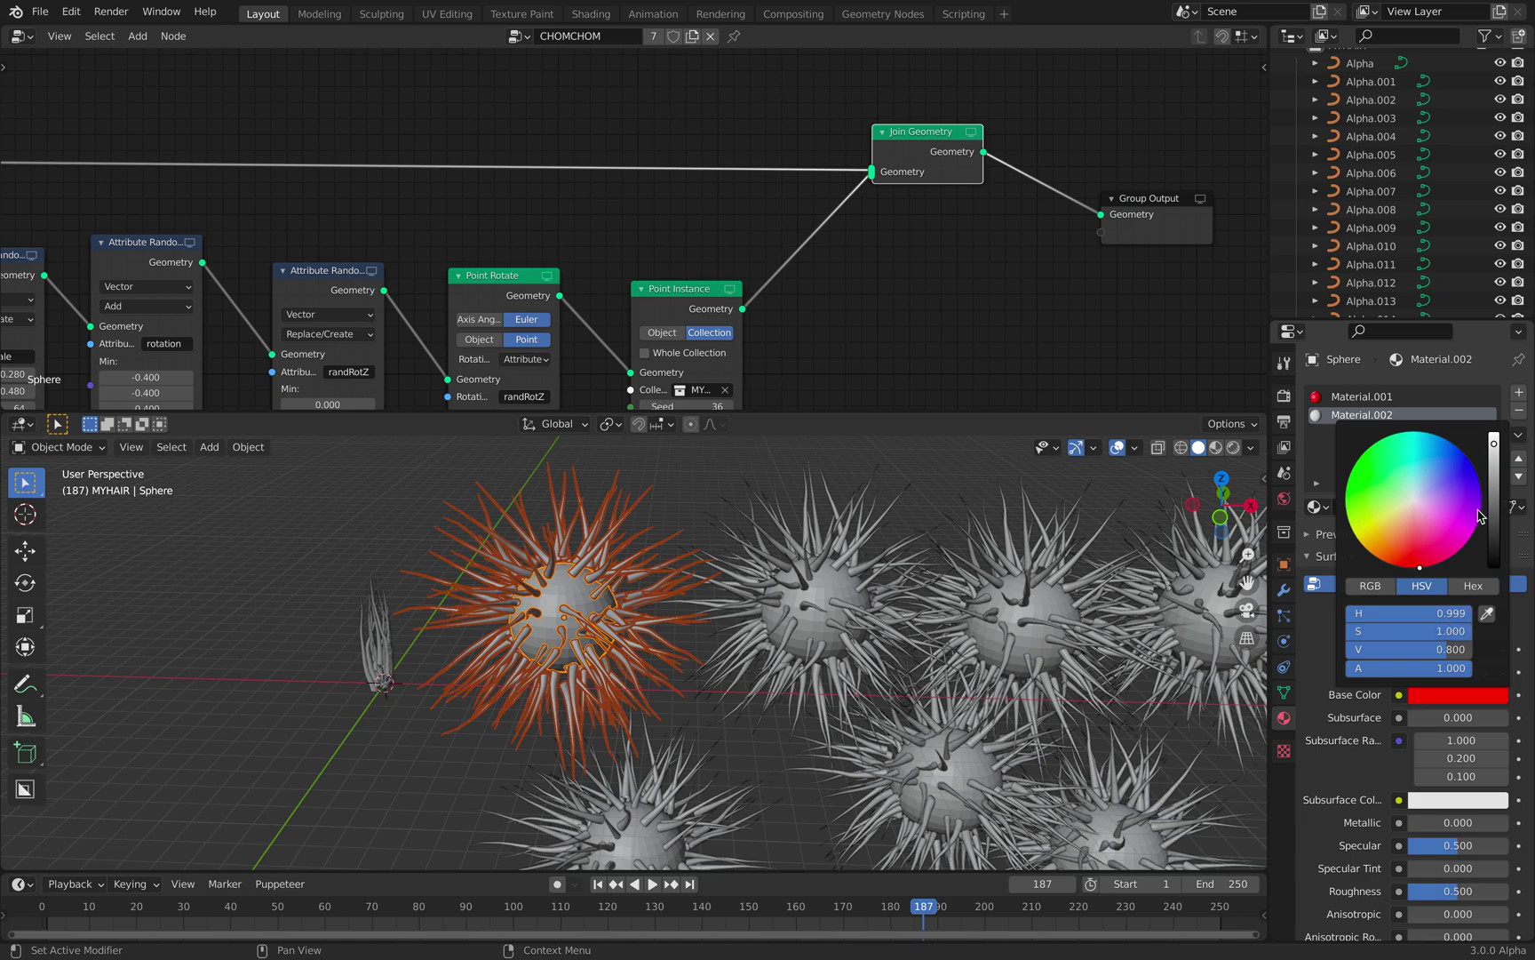
left_click(1493, 519)
left_click(1355, 396)
left_click(1354, 414)
left_click(1355, 396)
Insert a Material Assign node between Group Input and Join Geometry and set its material to Material.001
key("shift+a")
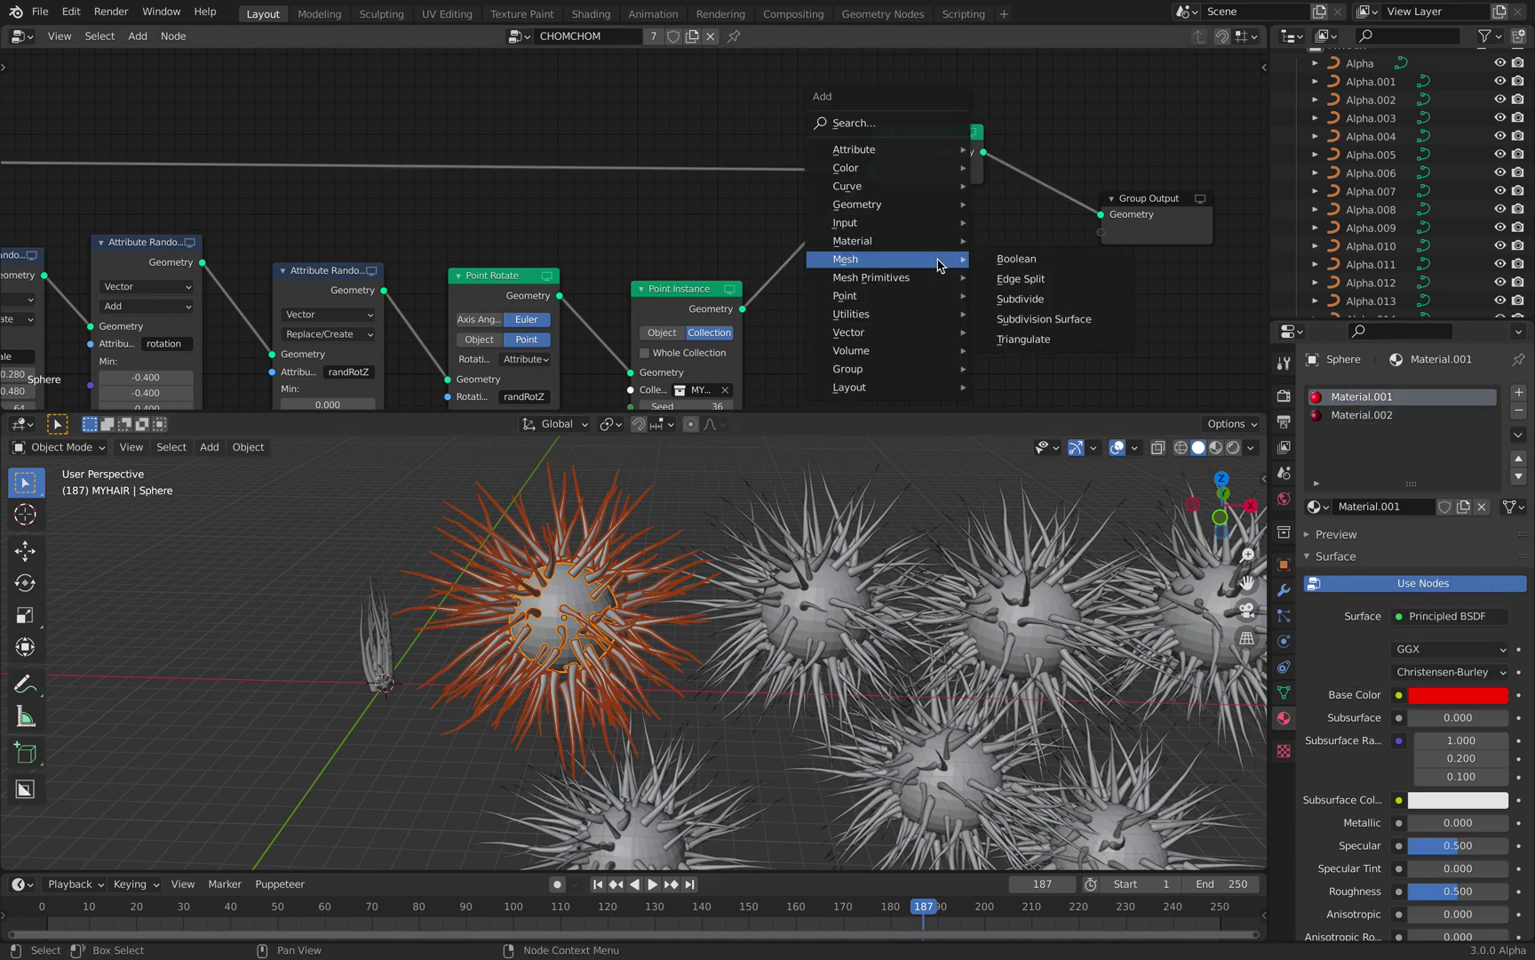
left_click(912, 124)
type("materi")
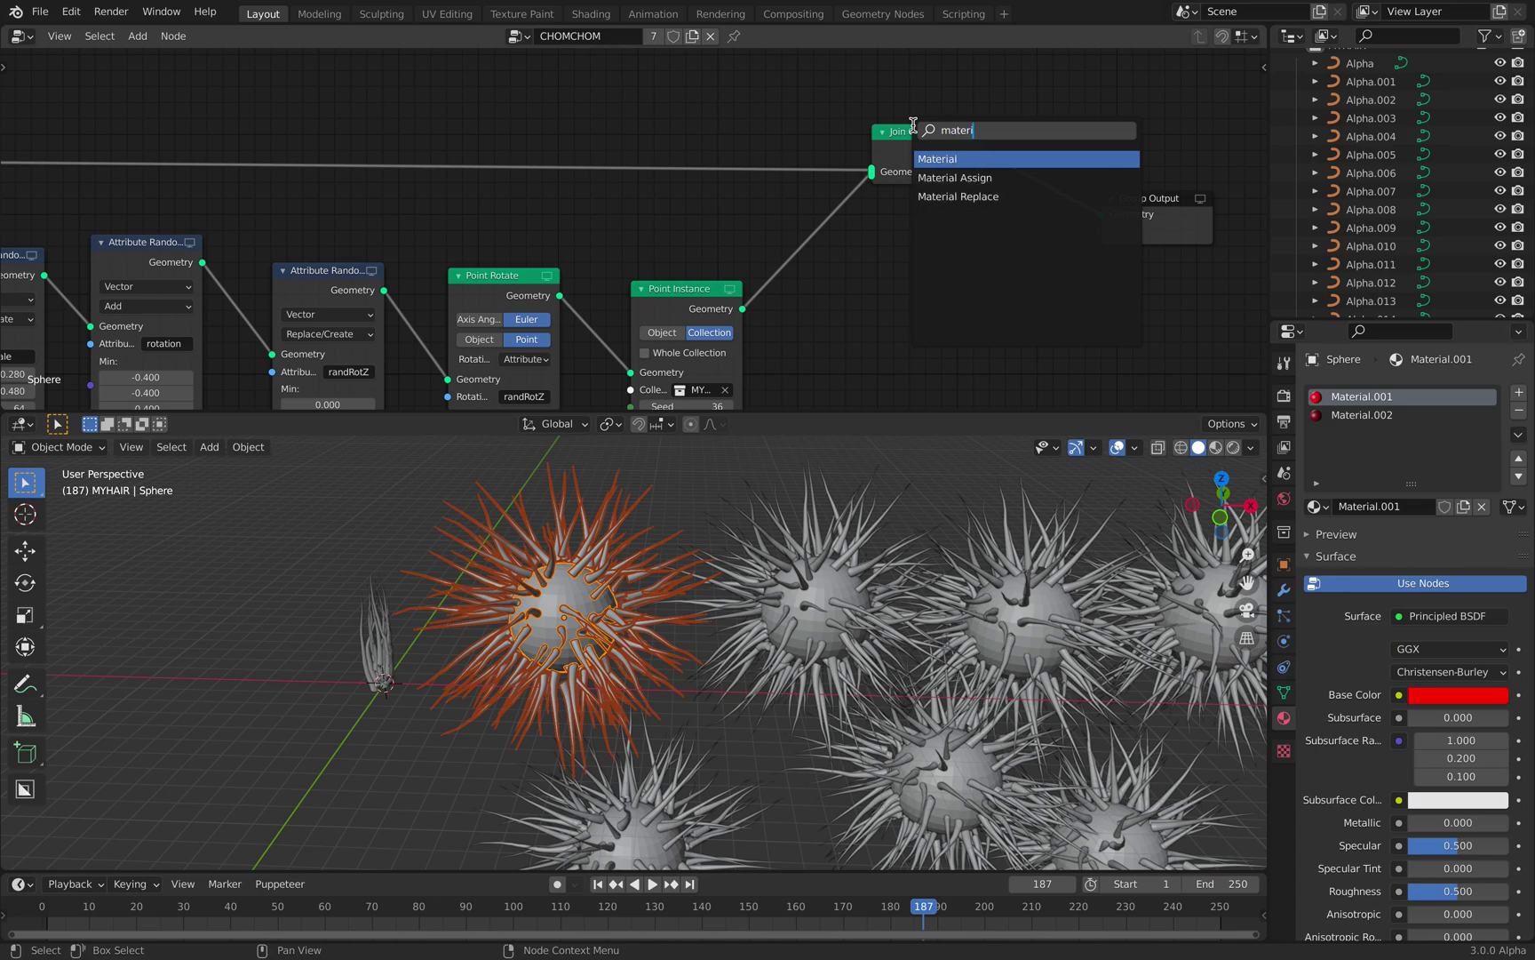
key("Down")
key("Return")
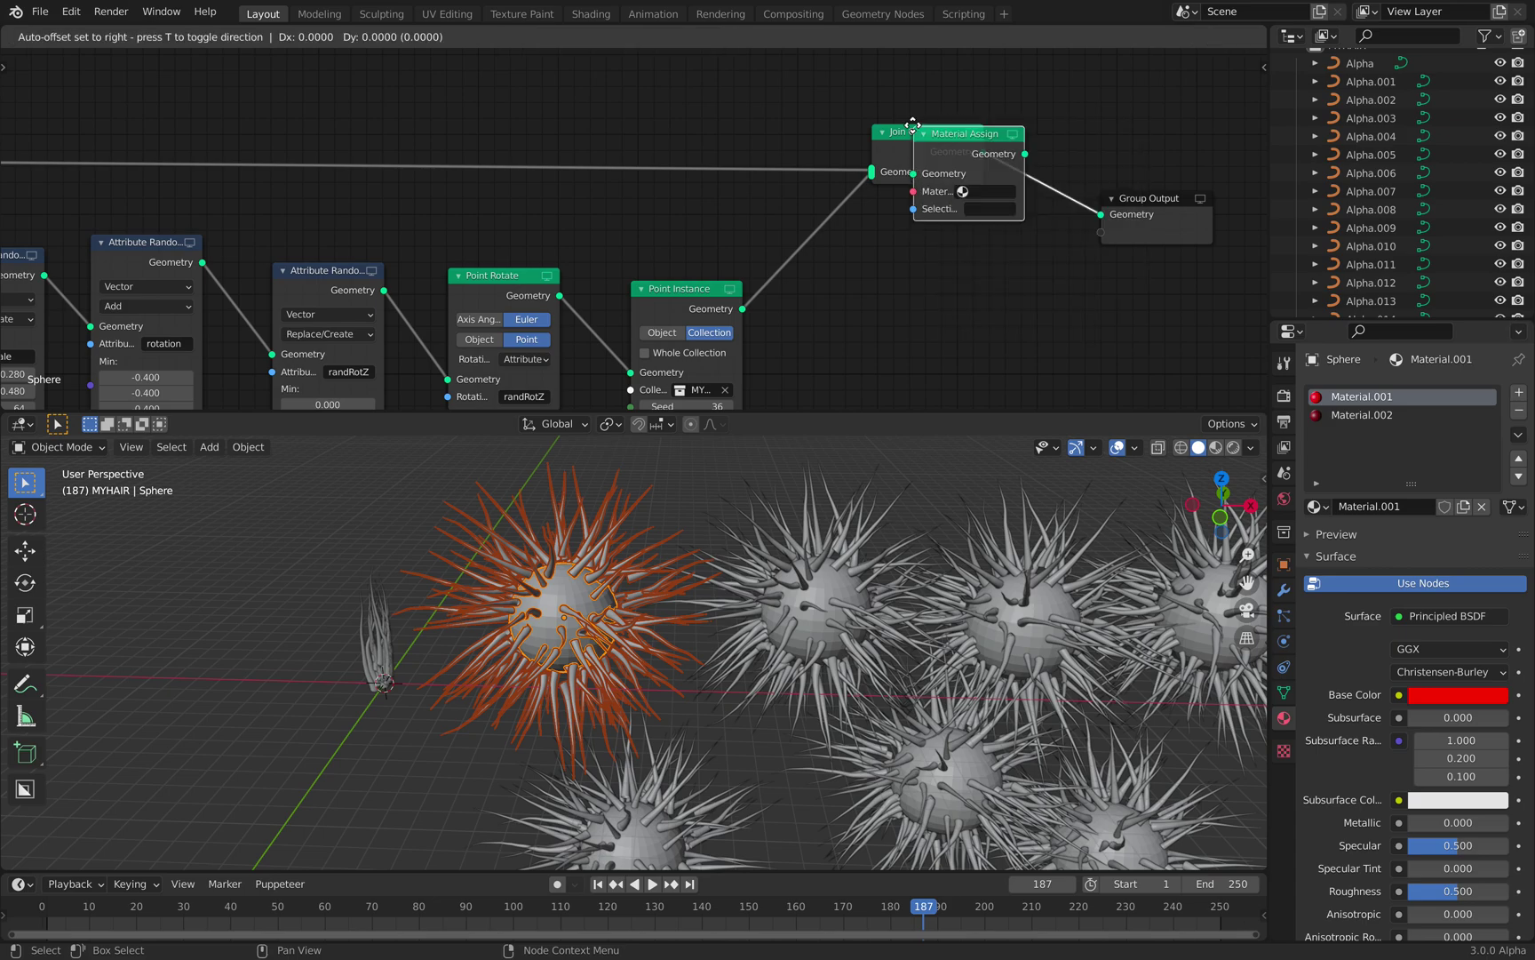
left_click(751, 151)
left_click(757, 165)
left_click(769, 204)
Duplicate the Material Assign node onto the link between Point Instance and Join Geometry and set its material to Material.002
key("shift+d")
left_click(867, 264)
left_click(882, 292)
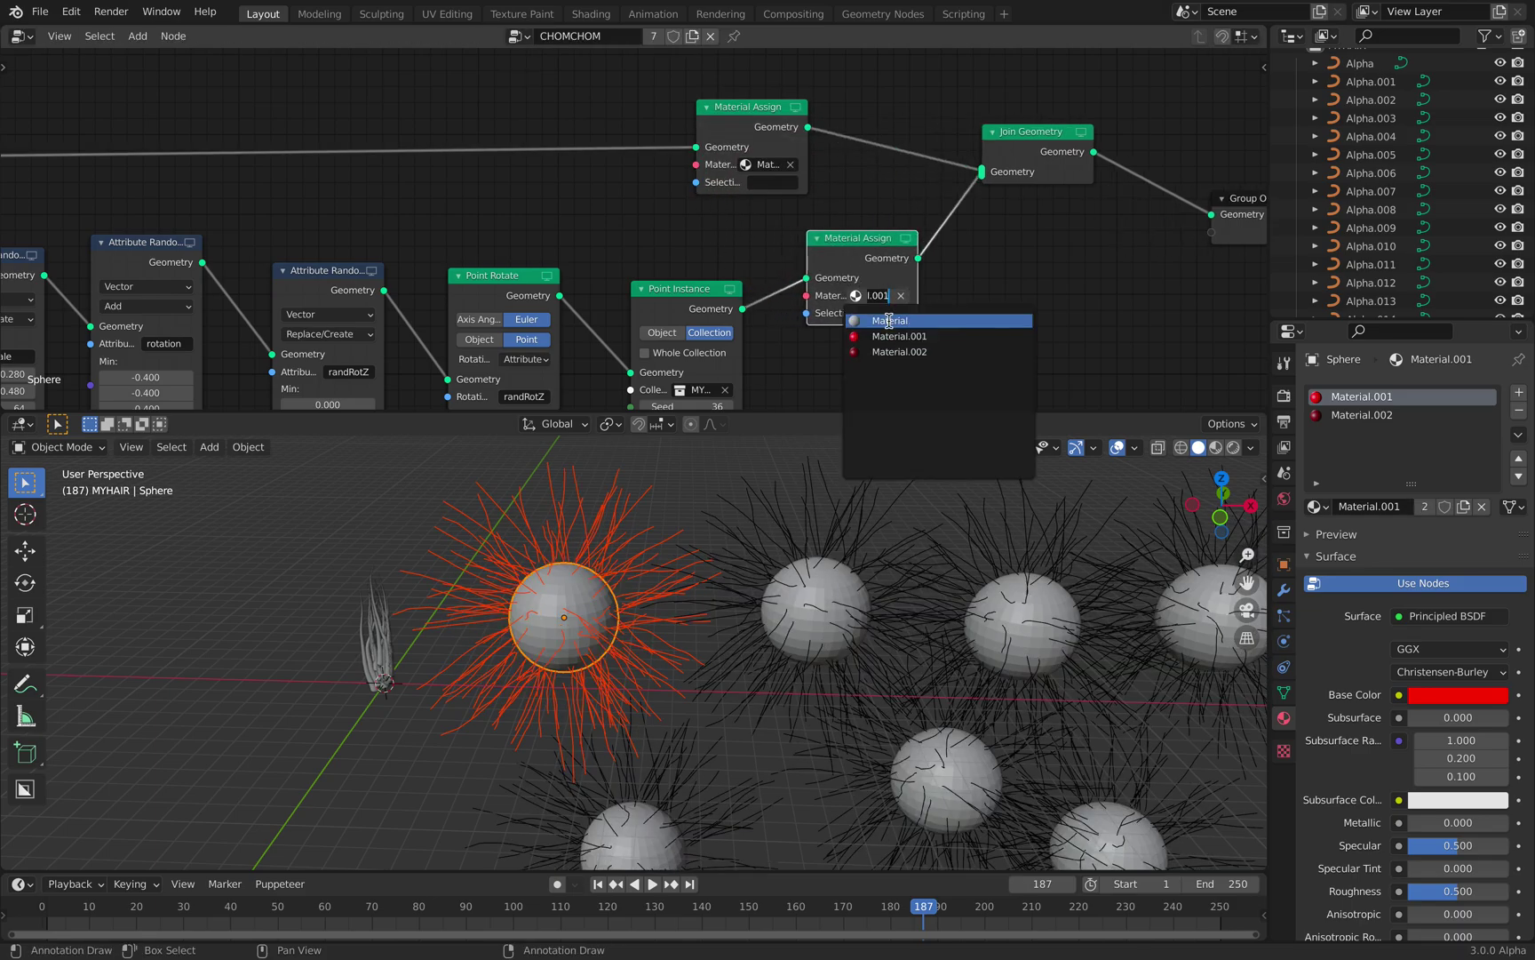
left_click(898, 351)
middle_click_drag(781, 539, 764, 541)
left_click(769, 537)
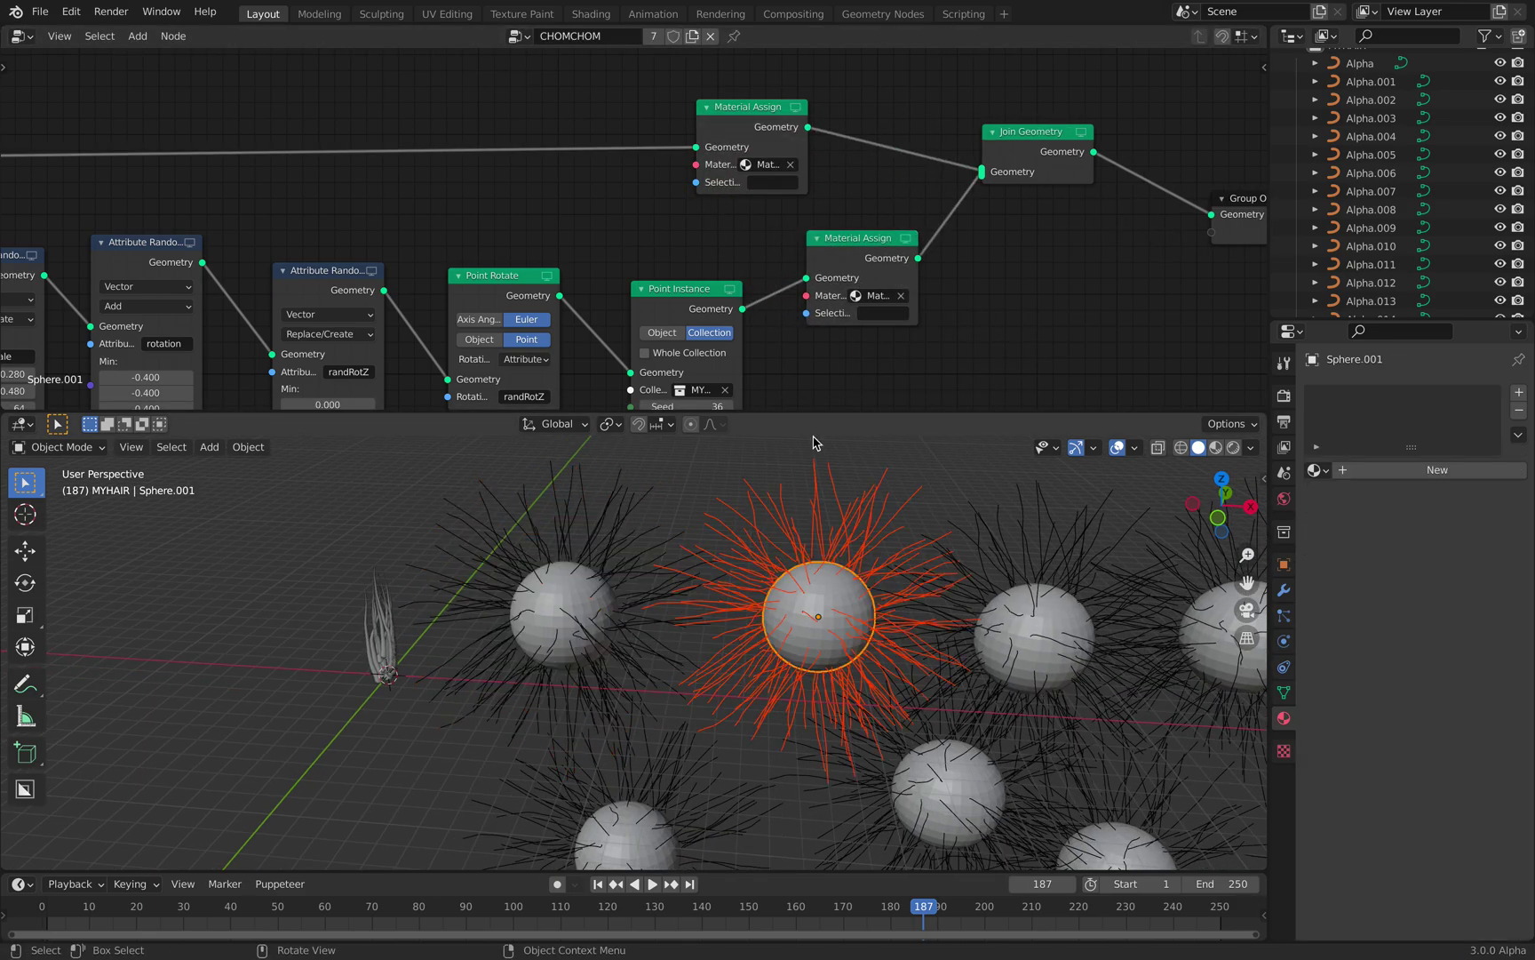
Link Point Instance directly to Join Geometry alongside the hair's Material Assign branch, spacing out the nodes
scroll(932, 349, "down", 2)
left_click_drag(806, 233, 832, 232)
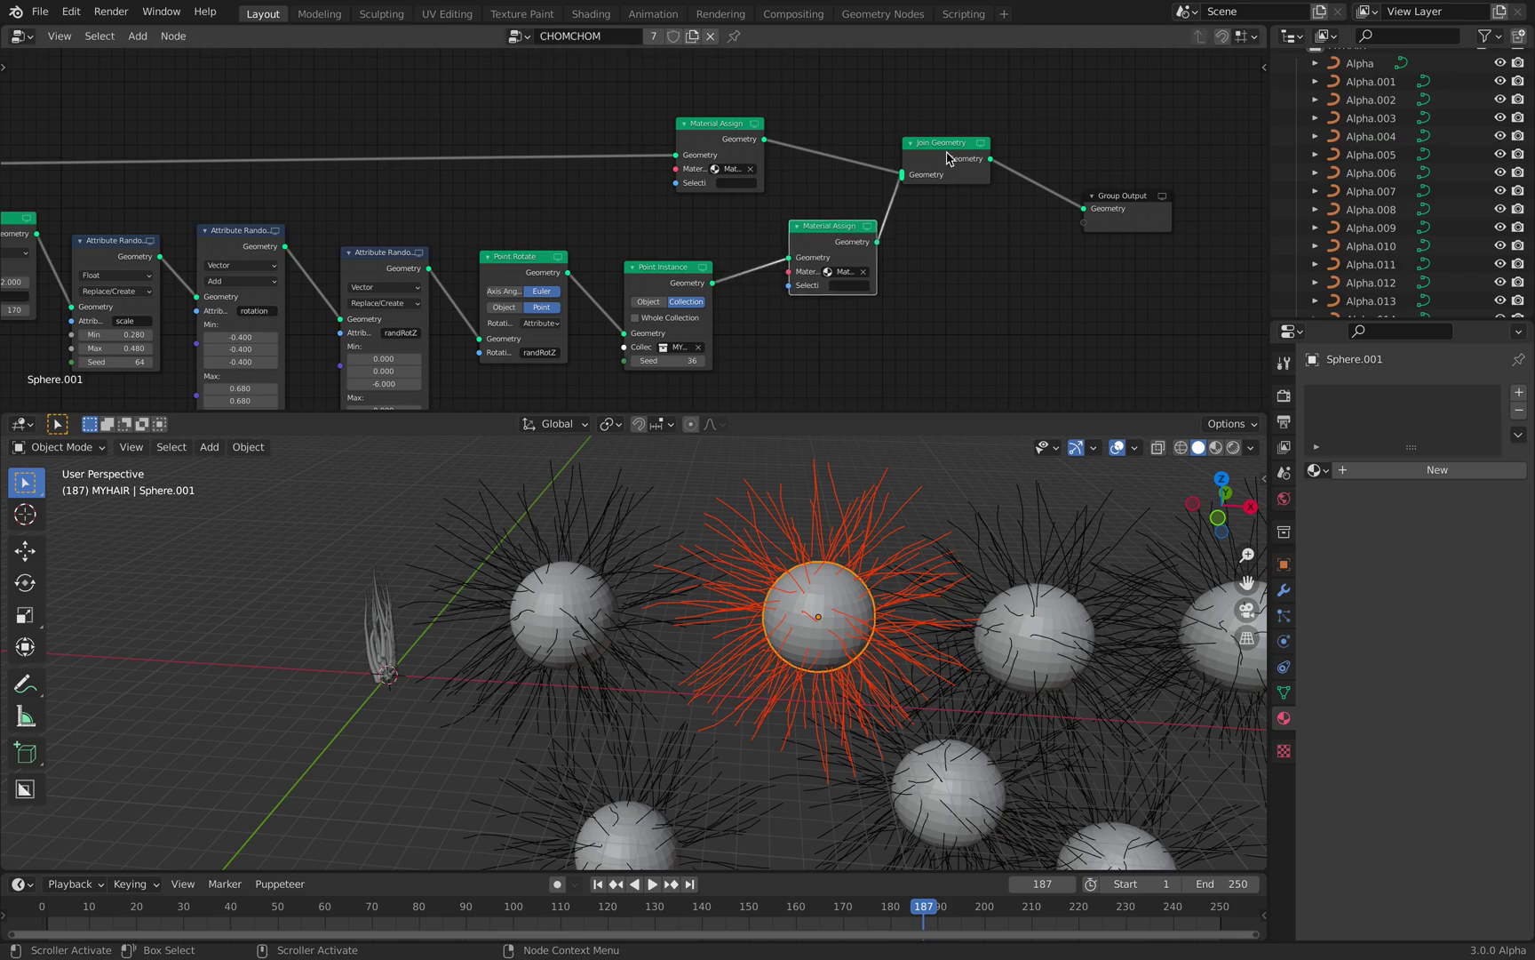
left_click_drag(947, 153, 972, 154)
key("space")
key("space")
left_click_drag(711, 282, 812, 231)
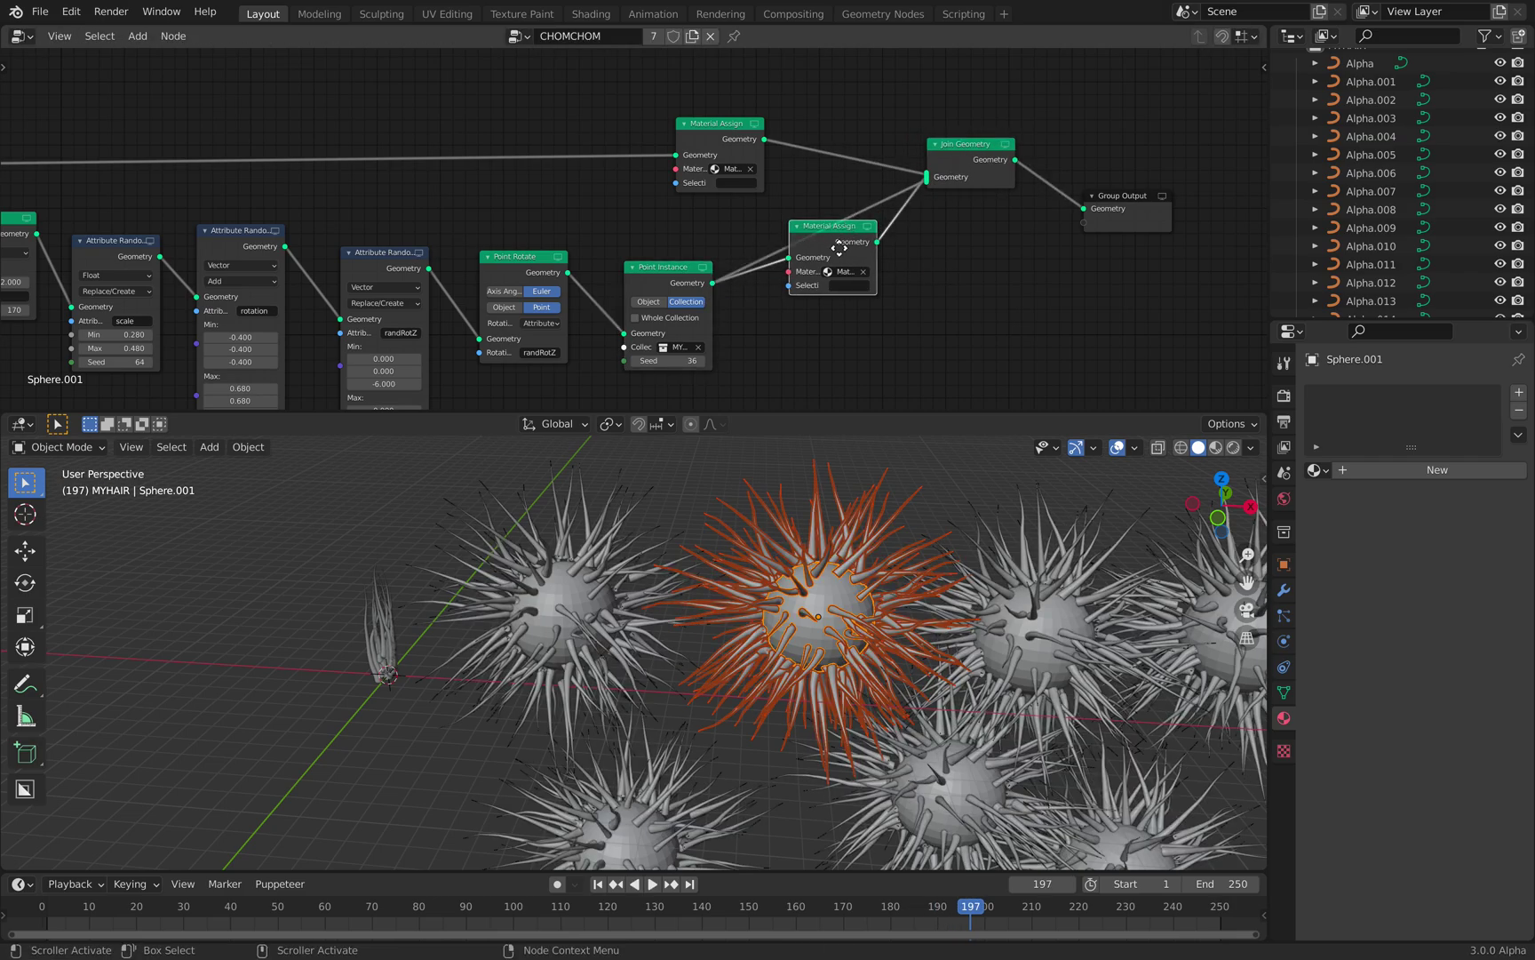
left_click_drag(850, 232, 847, 264)
middle_click_drag(763, 271, 783, 241)
left_click_drag(723, 244, 715, 236)
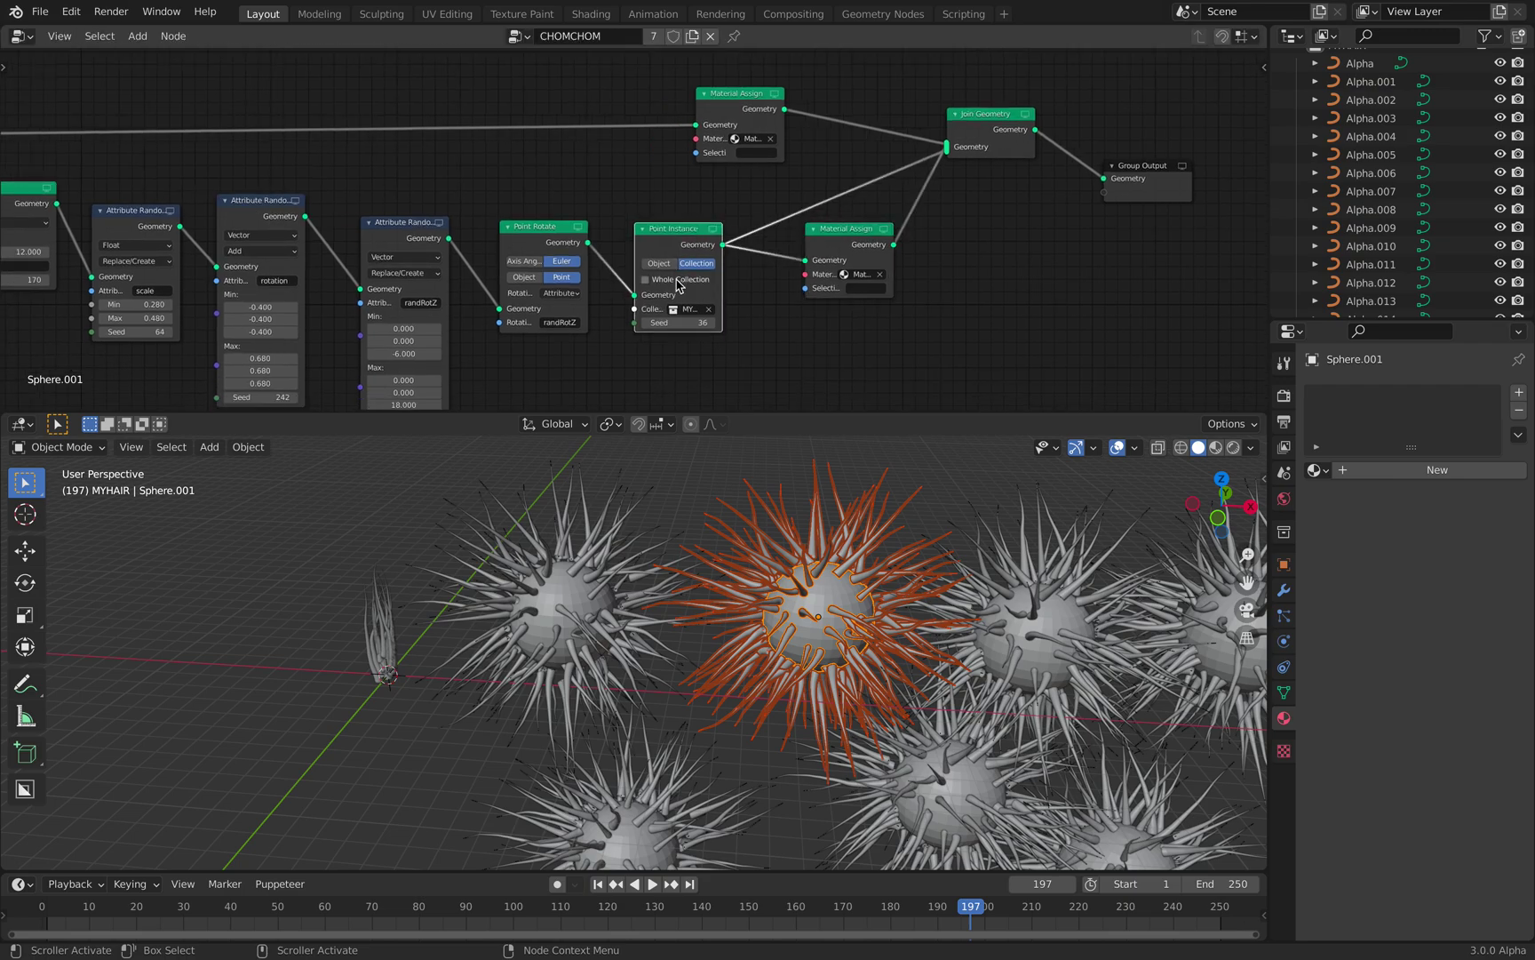
Save the file and move the hair's Material Assign node clear of the direct link to Join Geometry
left_click(668, 500)
key("ctrl+s")
middle_click_drag(635, 591, 596, 567)
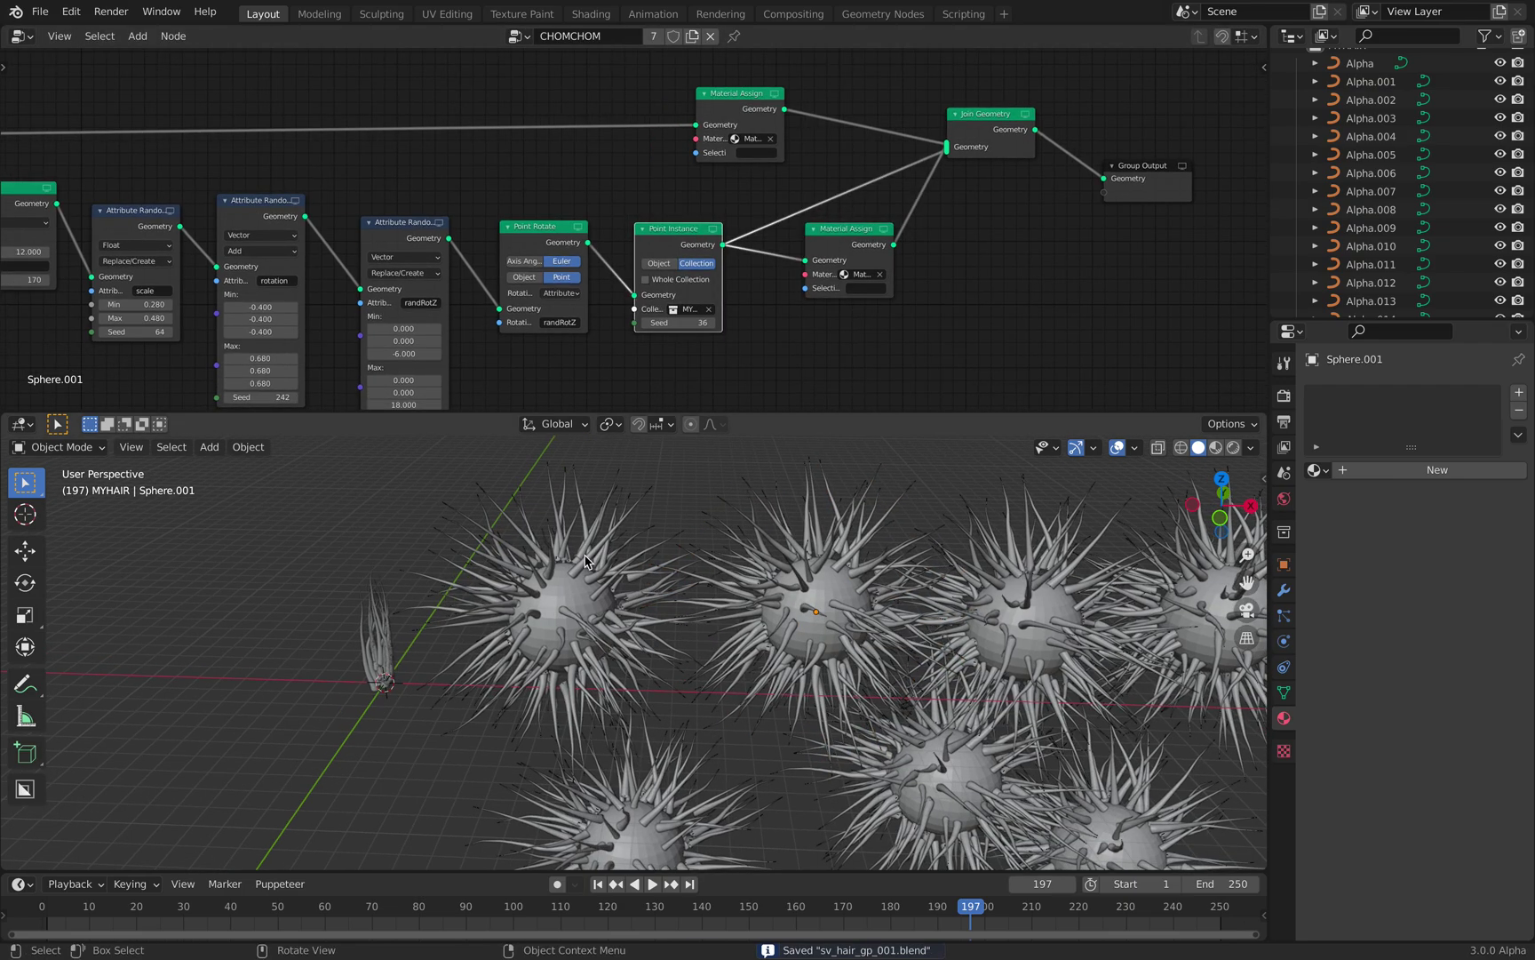
scroll(602, 583, "up", 2)
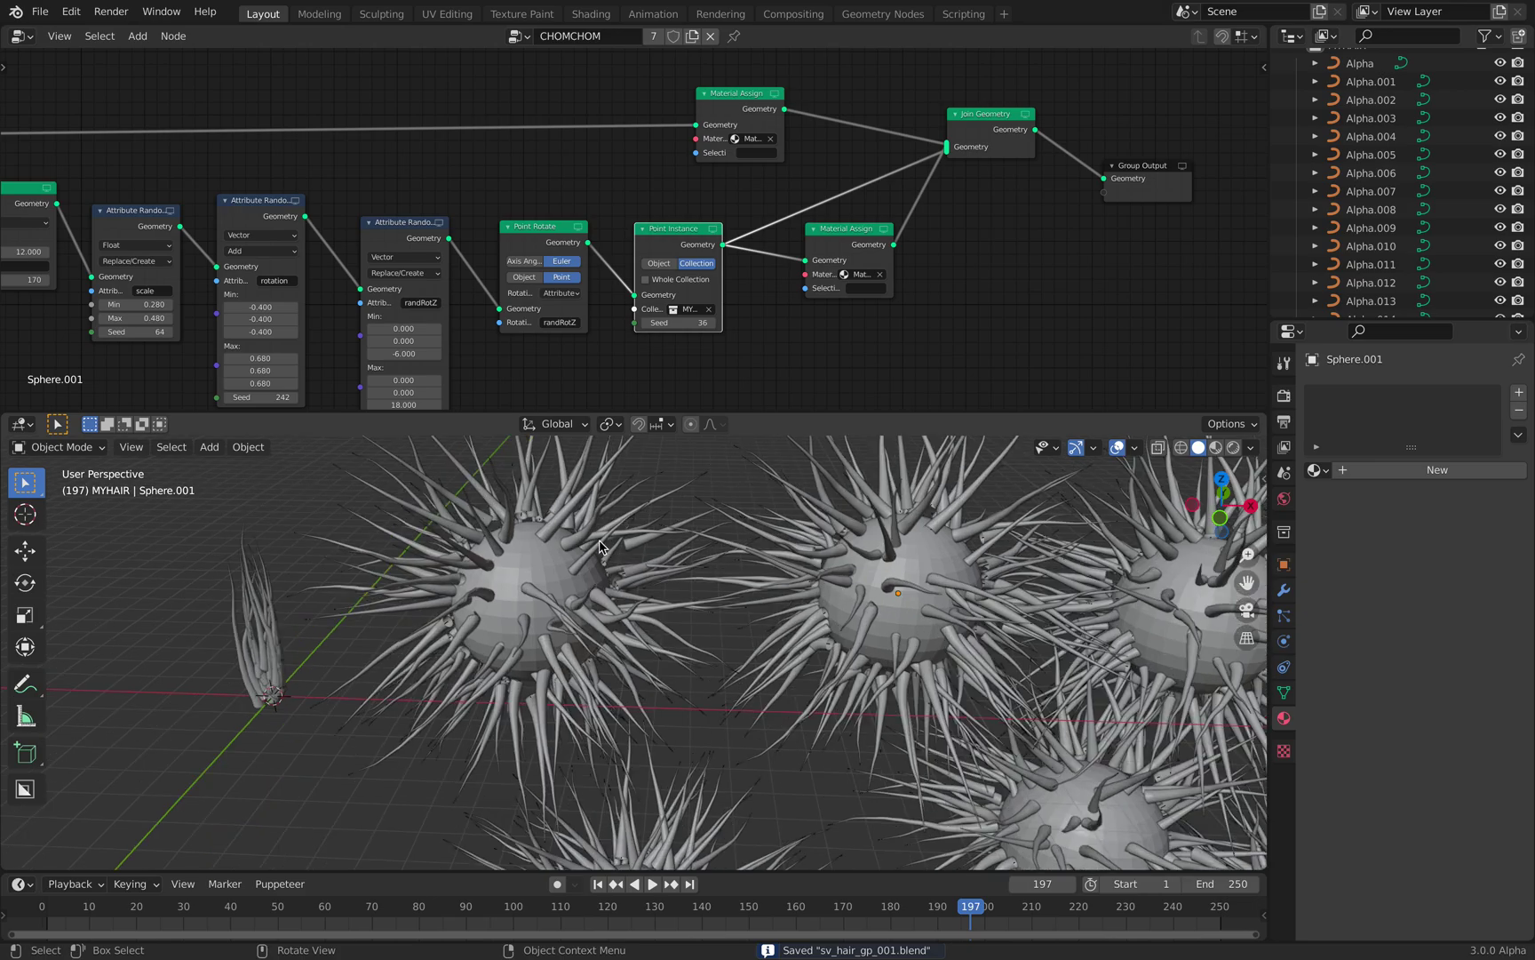
scroll(600, 548, "down", 2)
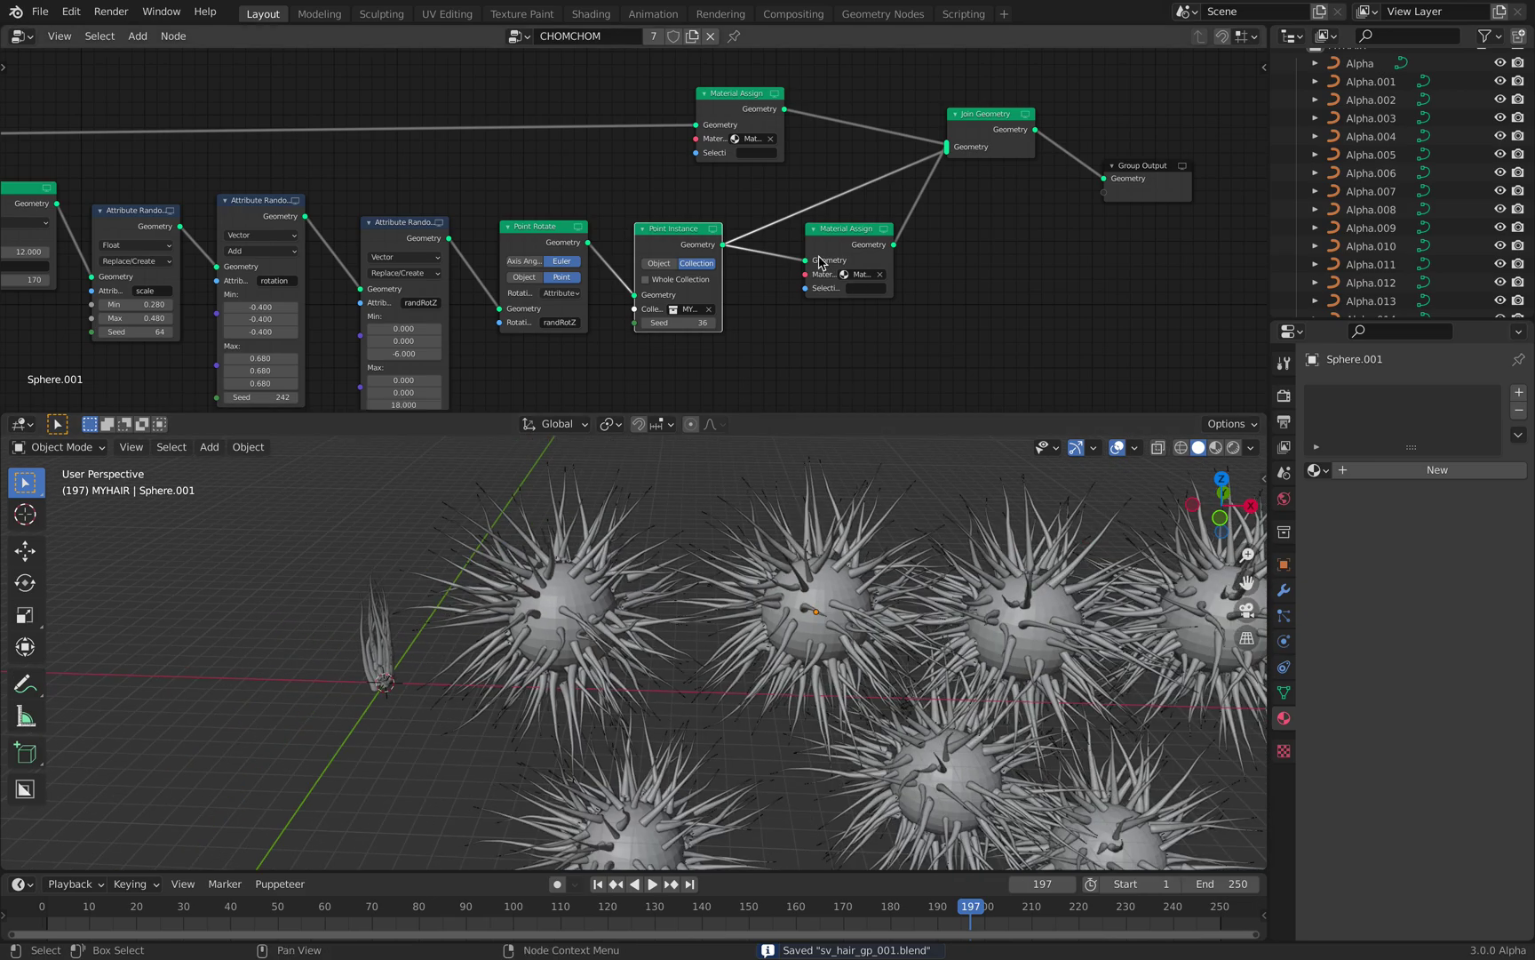
middle_click_drag(828, 260, 882, 246)
left_click_drag(902, 215, 919, 252)
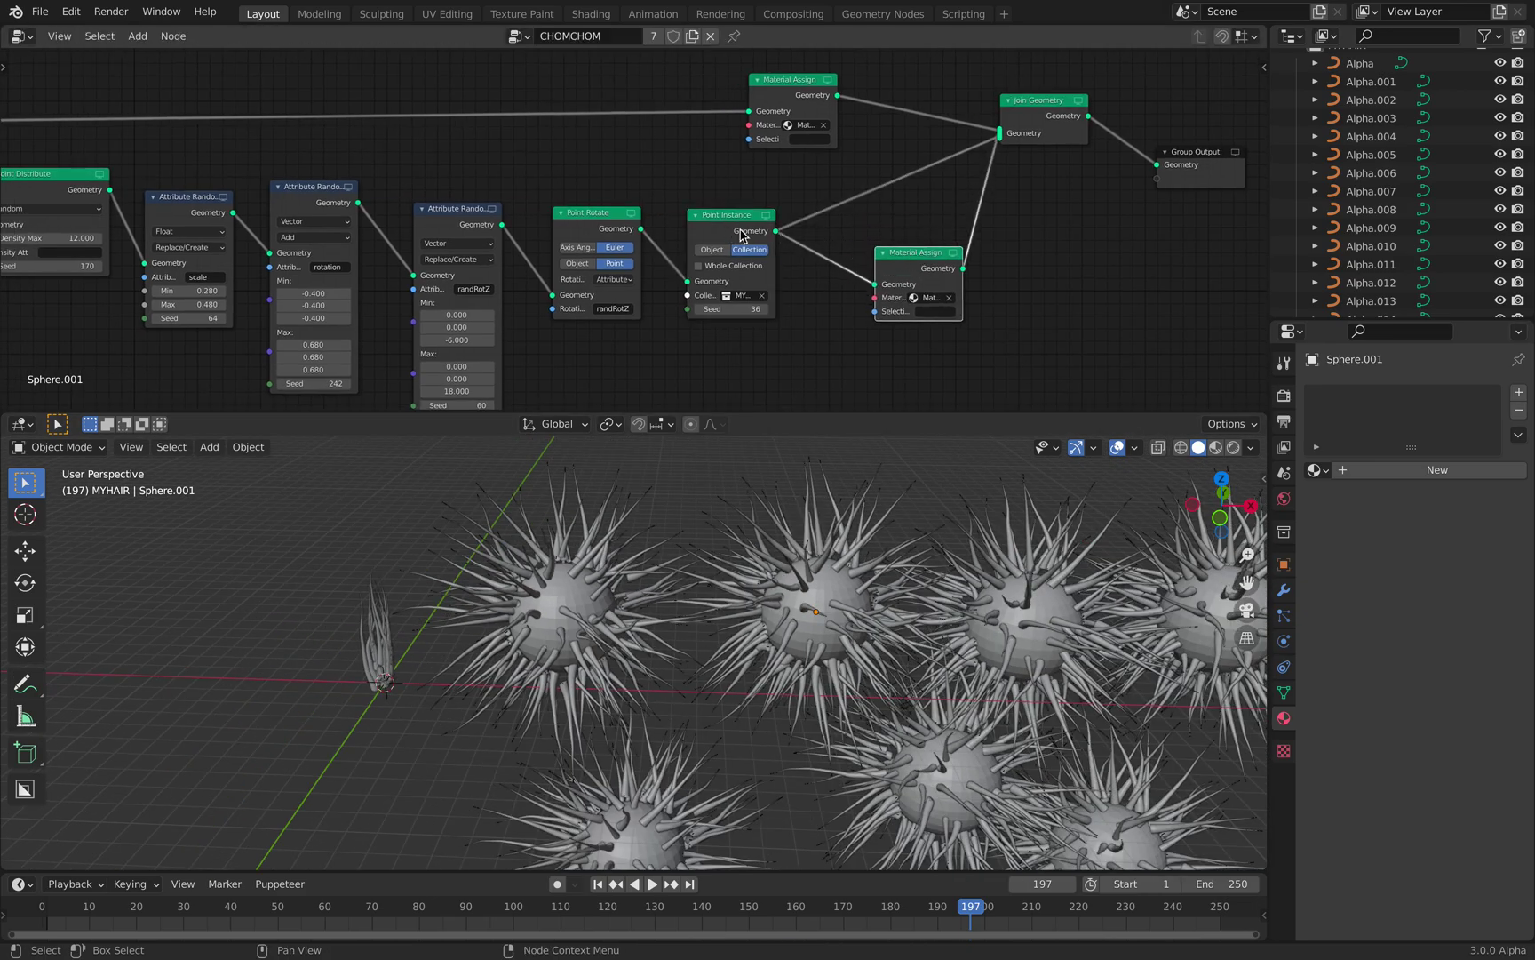
Set the Seed of Point Instance to 76 and the Seed of the scale Attribute Randomize node to 106
middle_click_drag(682, 517, 622, 544)
scroll(677, 573, "down", 2)
middle_click_drag(622, 544, 651, 572)
scroll(655, 586, "up", 1)
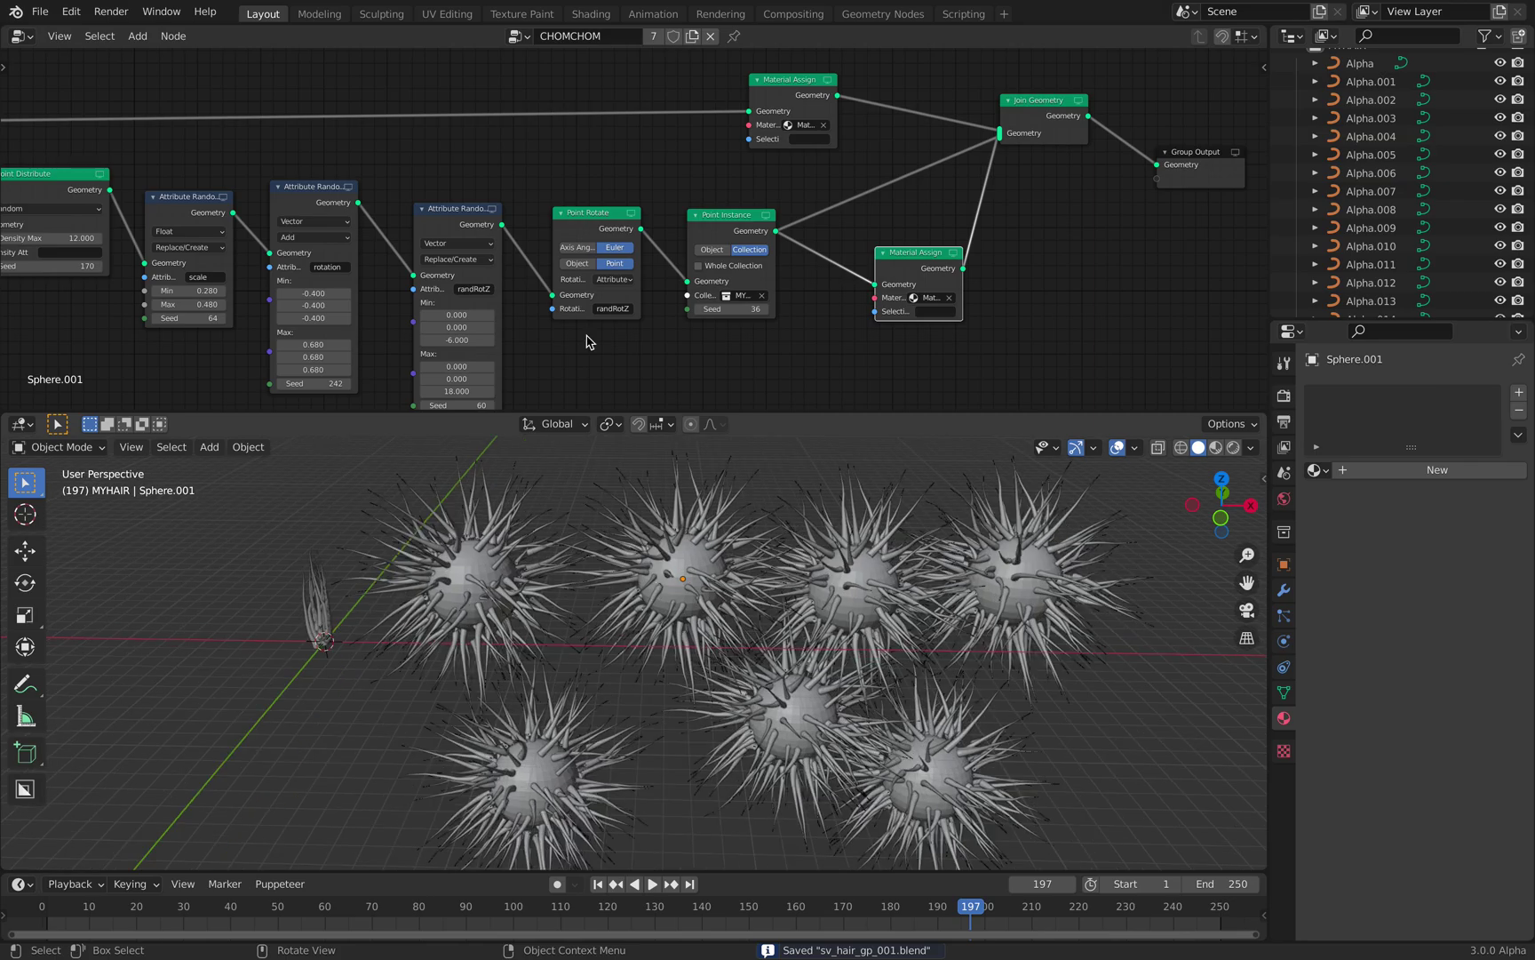
middle_click_drag(649, 259, 796, 241)
left_click_drag(862, 291, 933, 291)
scroll(800, 283, "down", 1)
middle_click_drag(766, 284, 903, 291)
left_click_drag(498, 304, 535, 304)
Expose one Seed on Group Input and link it to Point Distribute, all three Attribute Randomize nodes and Point Instance
middle_click_drag(490, 259, 581, 220)
left_click_drag(292, 82, 255, 95)
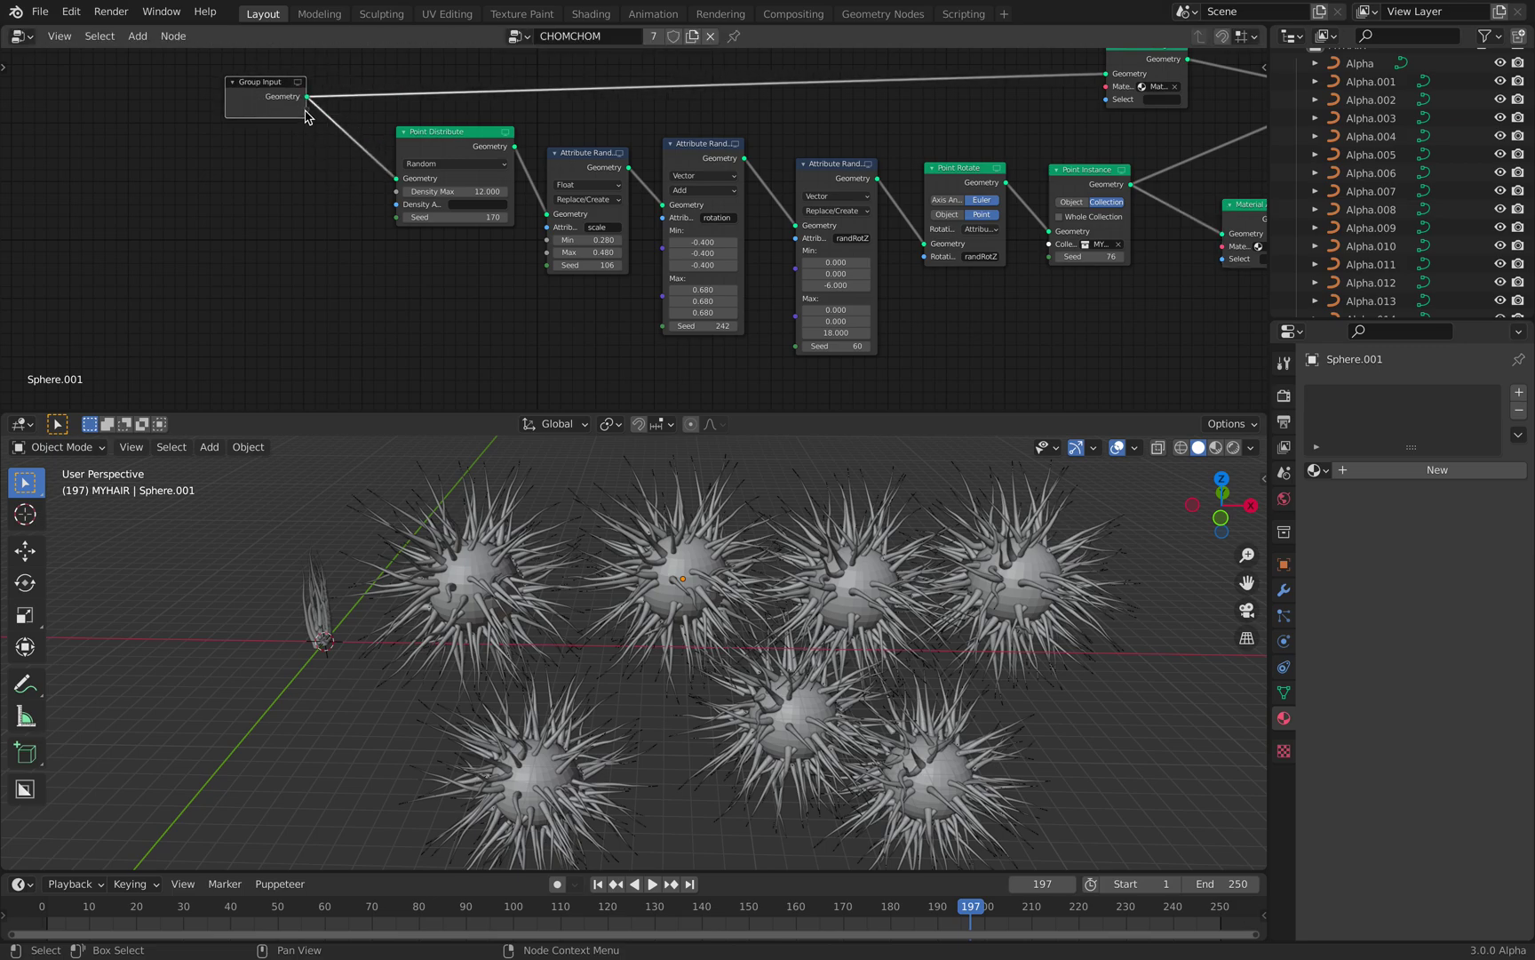
mouse_move(397, 217)
left_mouse_down()
mouse_move(367, 206)
mouse_move(396, 217)
left_mouse_up()
left_click_drag(308, 109, 545, 264)
left_click_drag(307, 109, 663, 326)
left_click_drag(795, 345, 1050, 257)
left_click_drag(251, 88, 155, 125)
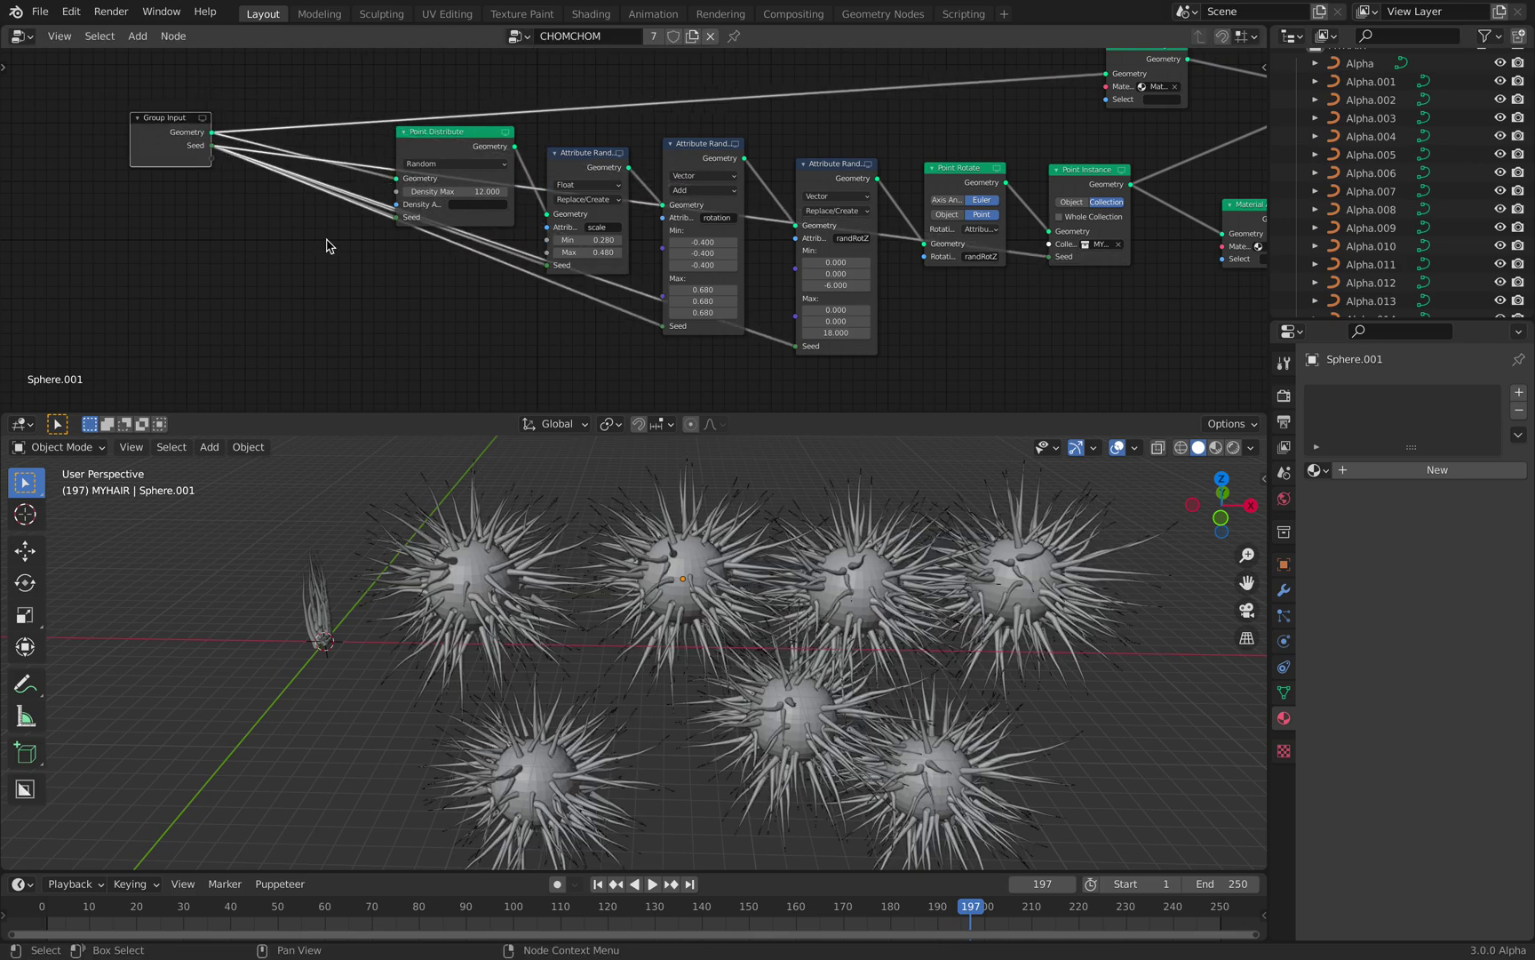
left_click_drag(1076, 182, 1062, 179)
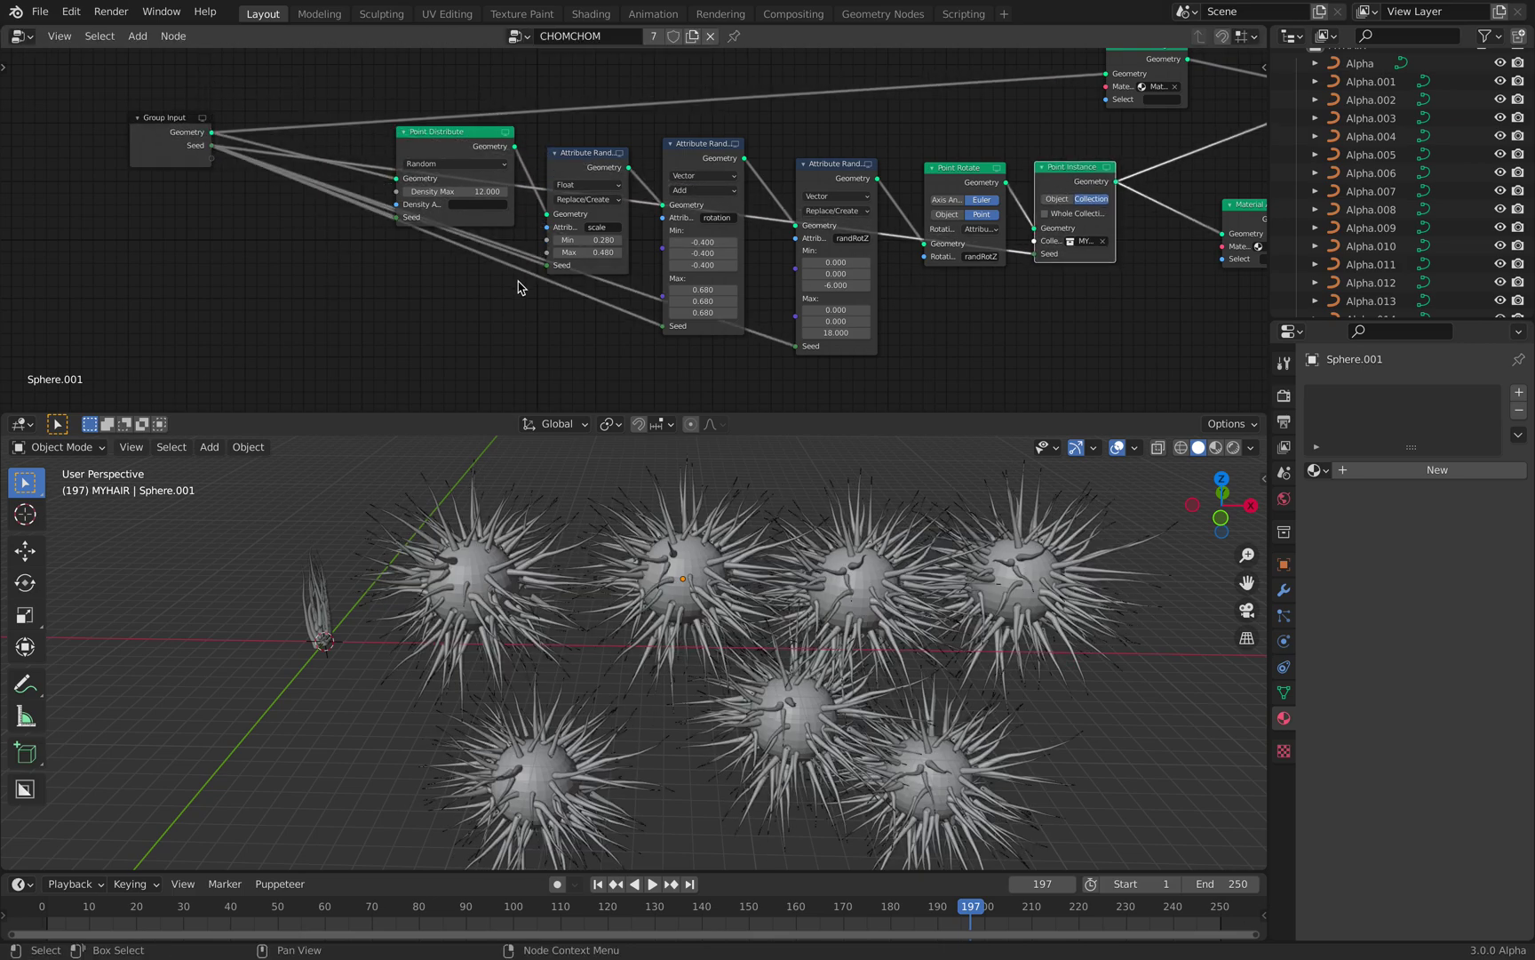
middle_click_drag(382, 217, 384, 204)
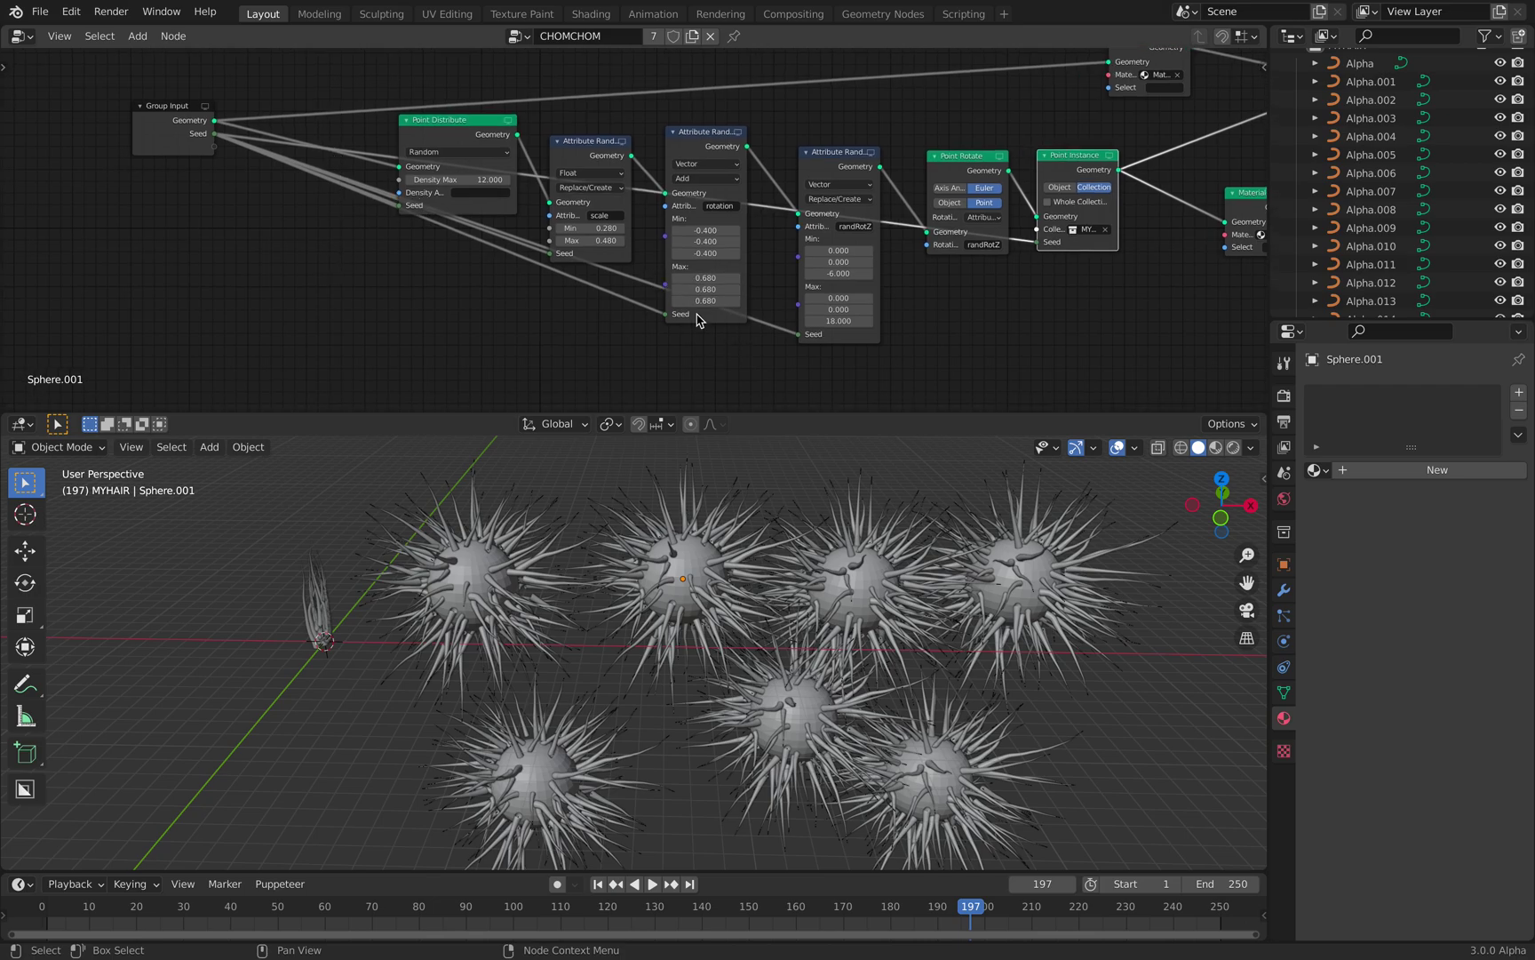
Give individual modifier Seeds to three spheres: 350 for Sphere.002, -384 for Sphere.006, and a different one for Sphere.003
left_click(844, 583)
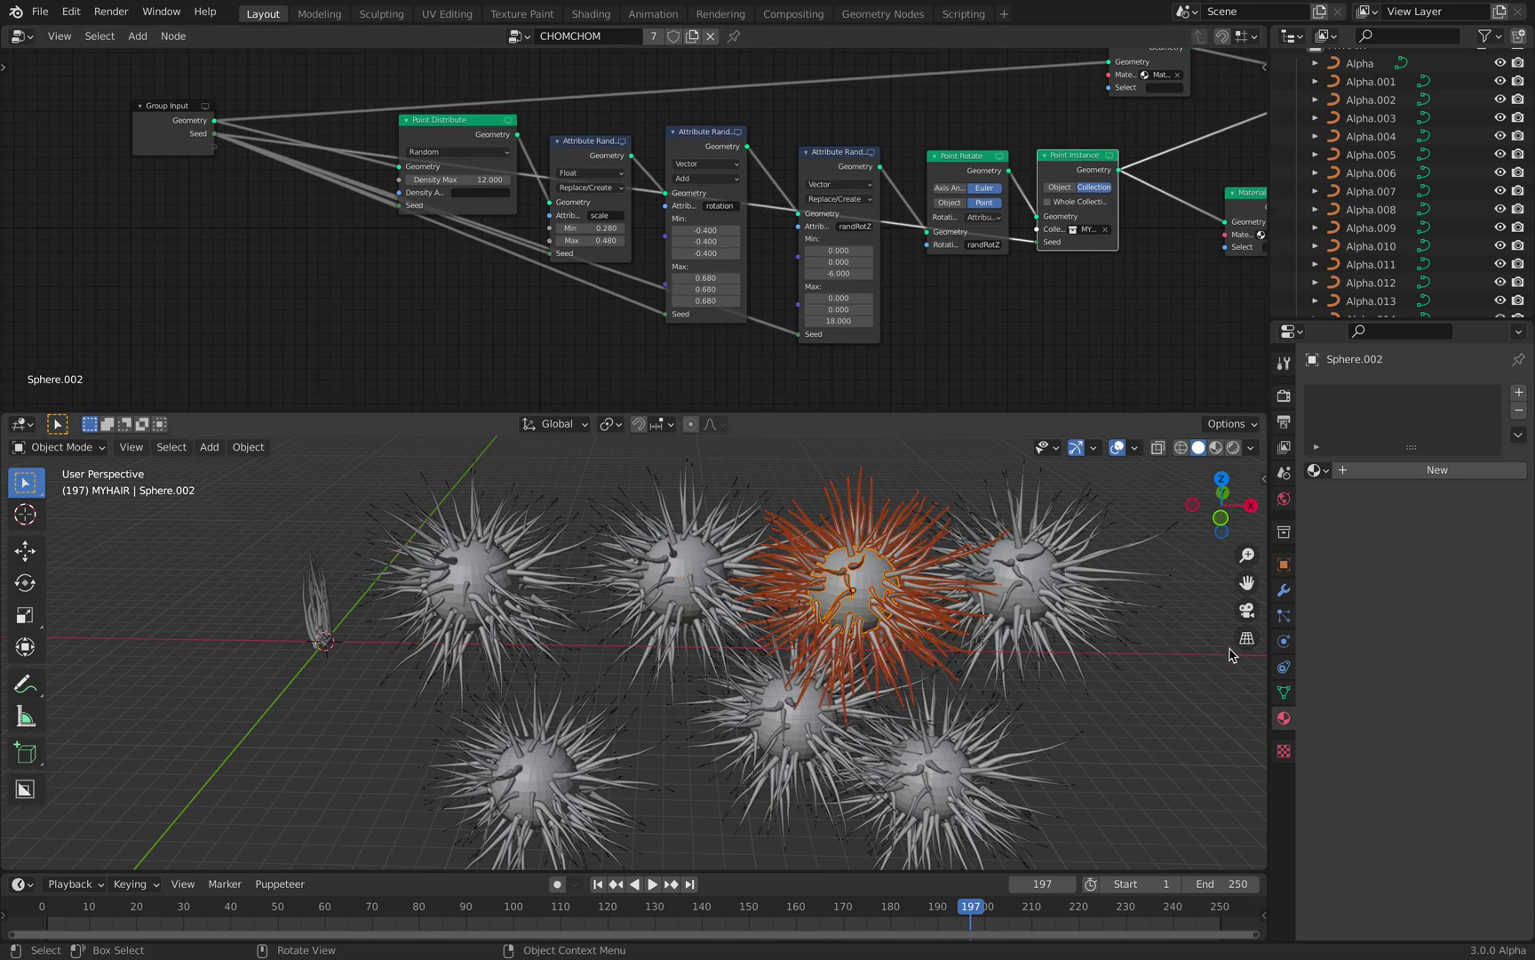
left_click(1285, 593)
left_click_drag(1419, 518, 1492, 518)
left_click(1038, 584)
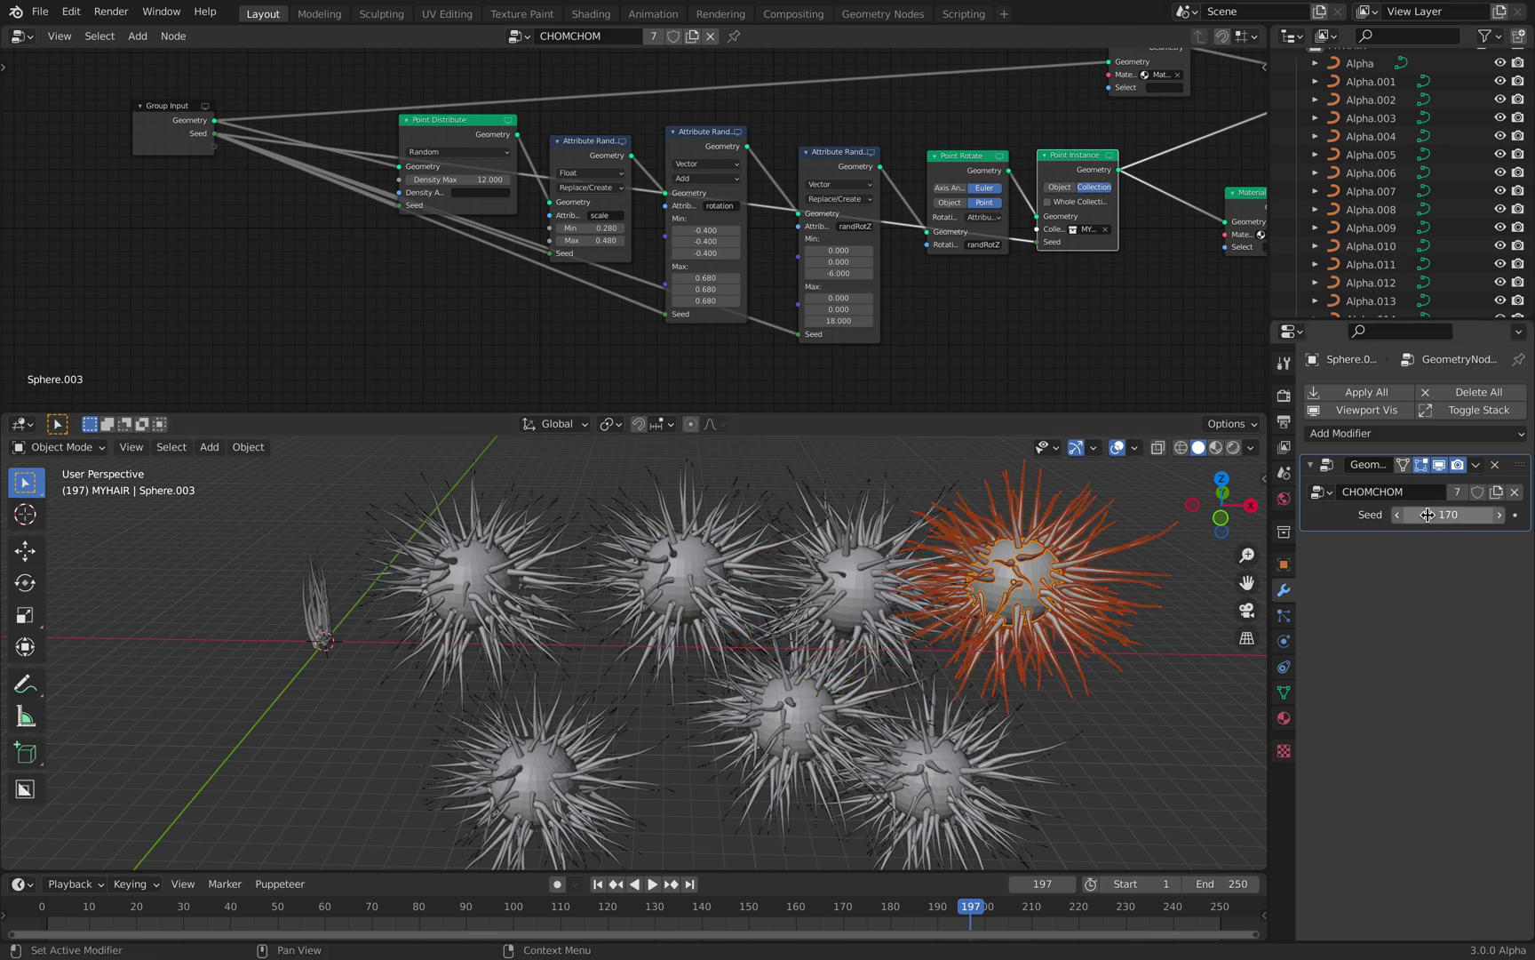
scroll(1404, 517, "up", 1, "ctrl")
left_click(944, 765)
scroll(1438, 517, "up", 1, "ctrl")
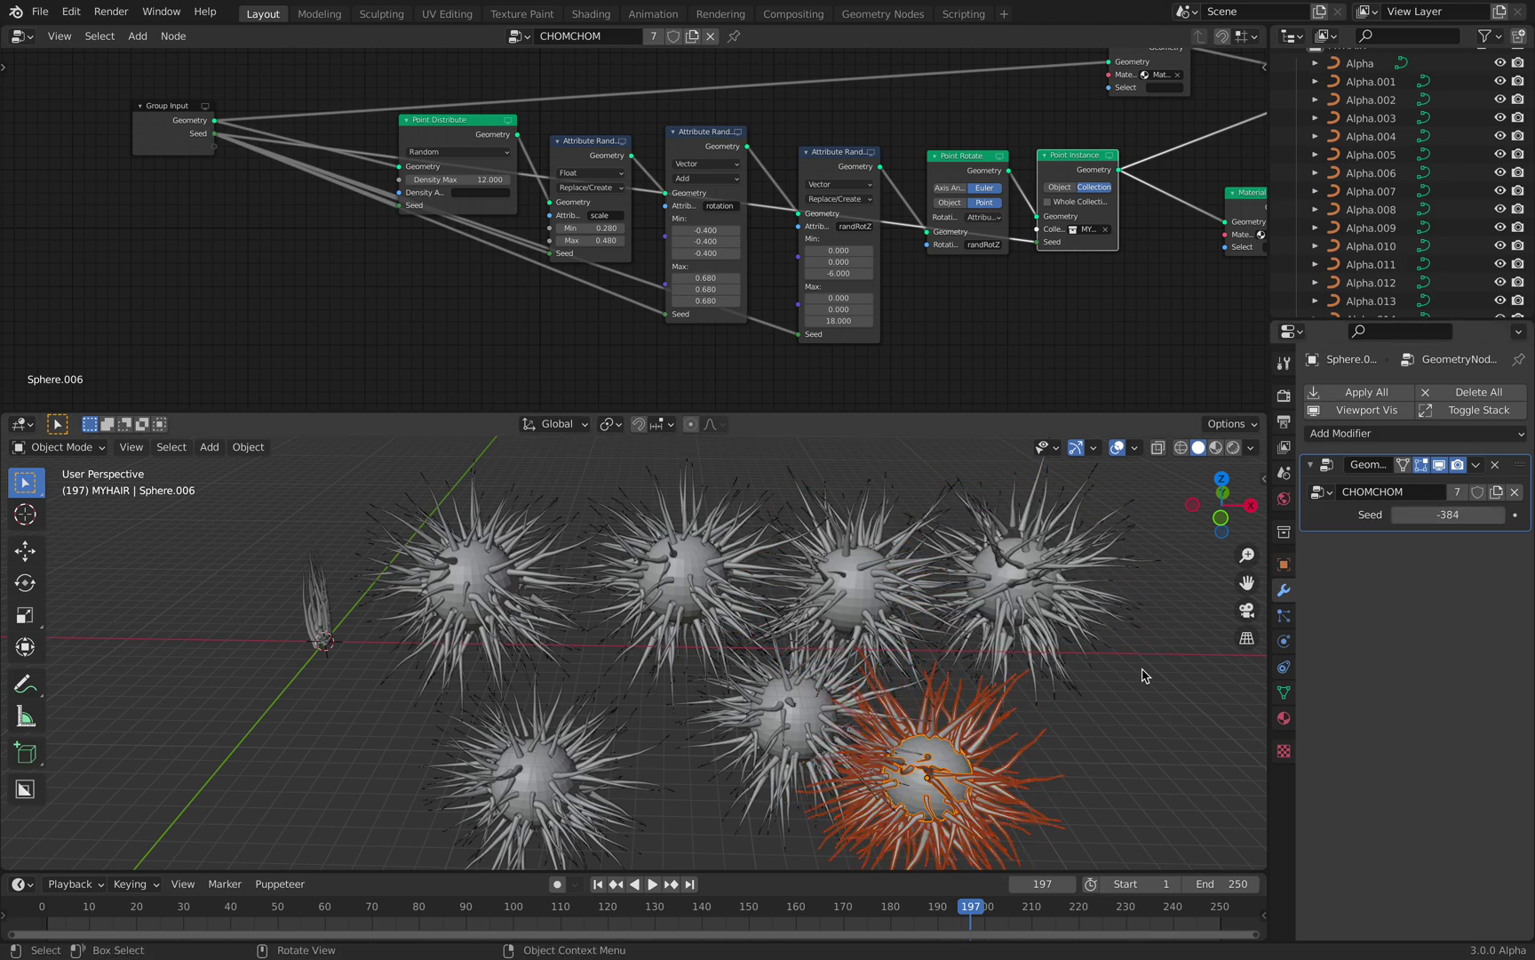
Vary the modifier Seed on the remaining spheres and set the original Sphere's Seed to 470
left_click(786, 711)
scroll(1440, 516, "up", 1, "ctrl")
left_click(684, 569)
left_click_drag(1447, 515, 1502, 513)
left_click(566, 770)
left_click(454, 562)
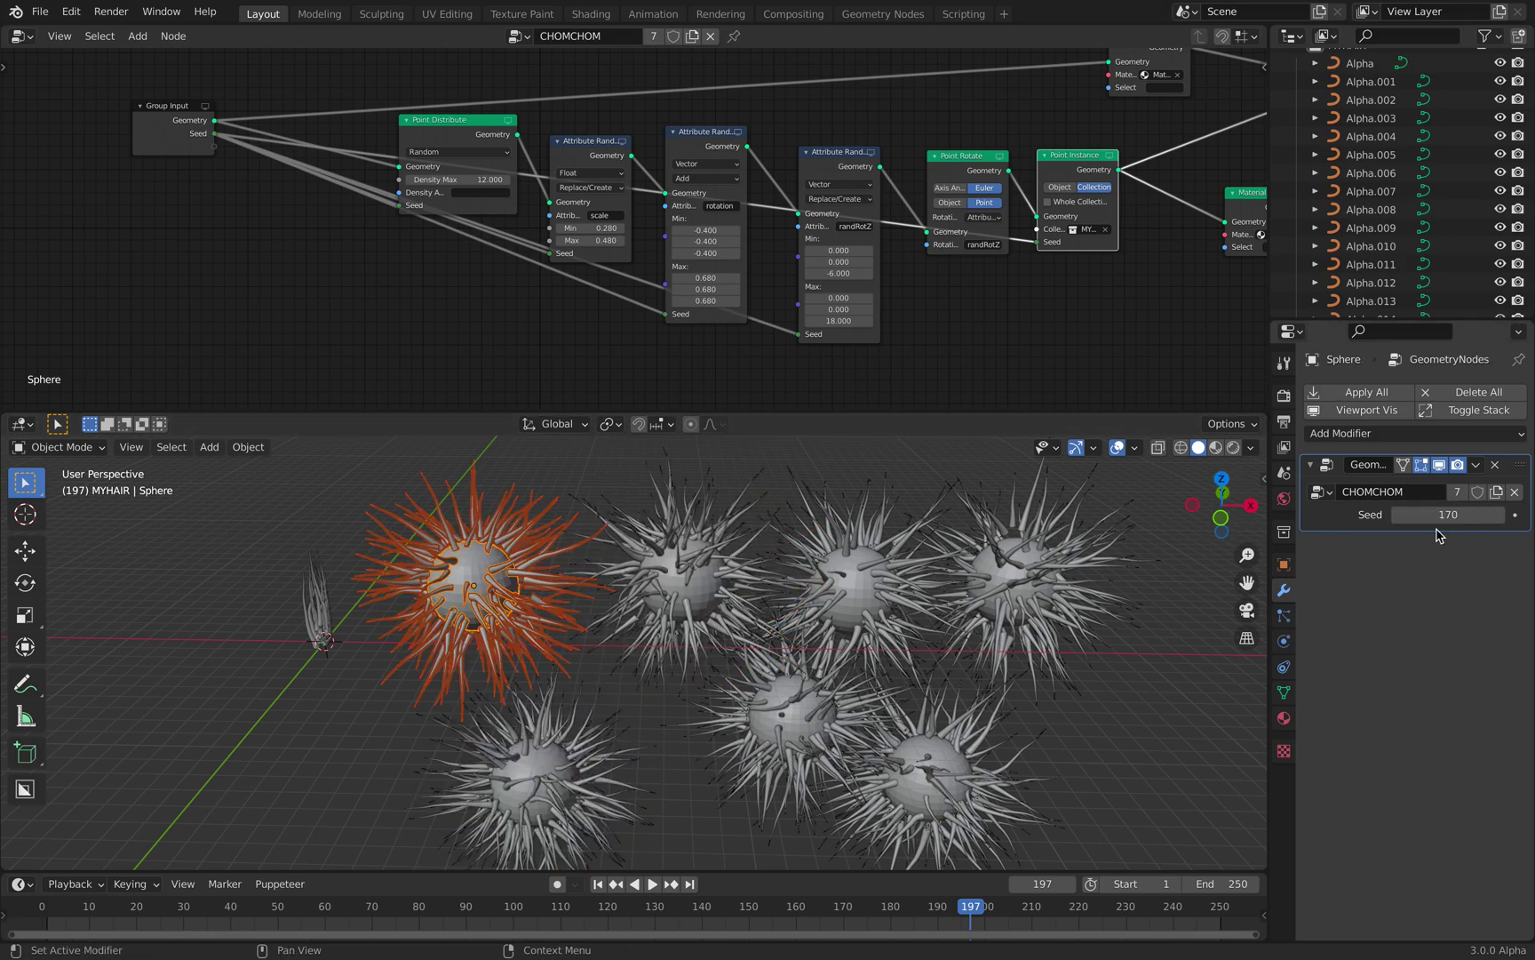
scroll(1439, 515, "up", 1, "ctrl")
Set the scale Attribute Randomize node's Min to 0.220 and Max to 0.500
scroll(722, 272, "up", 1)
scroll(608, 230, "up", 1)
left_click_drag(586, 227, 560, 227)
scroll(577, 244, "up", 2, "ctrl")
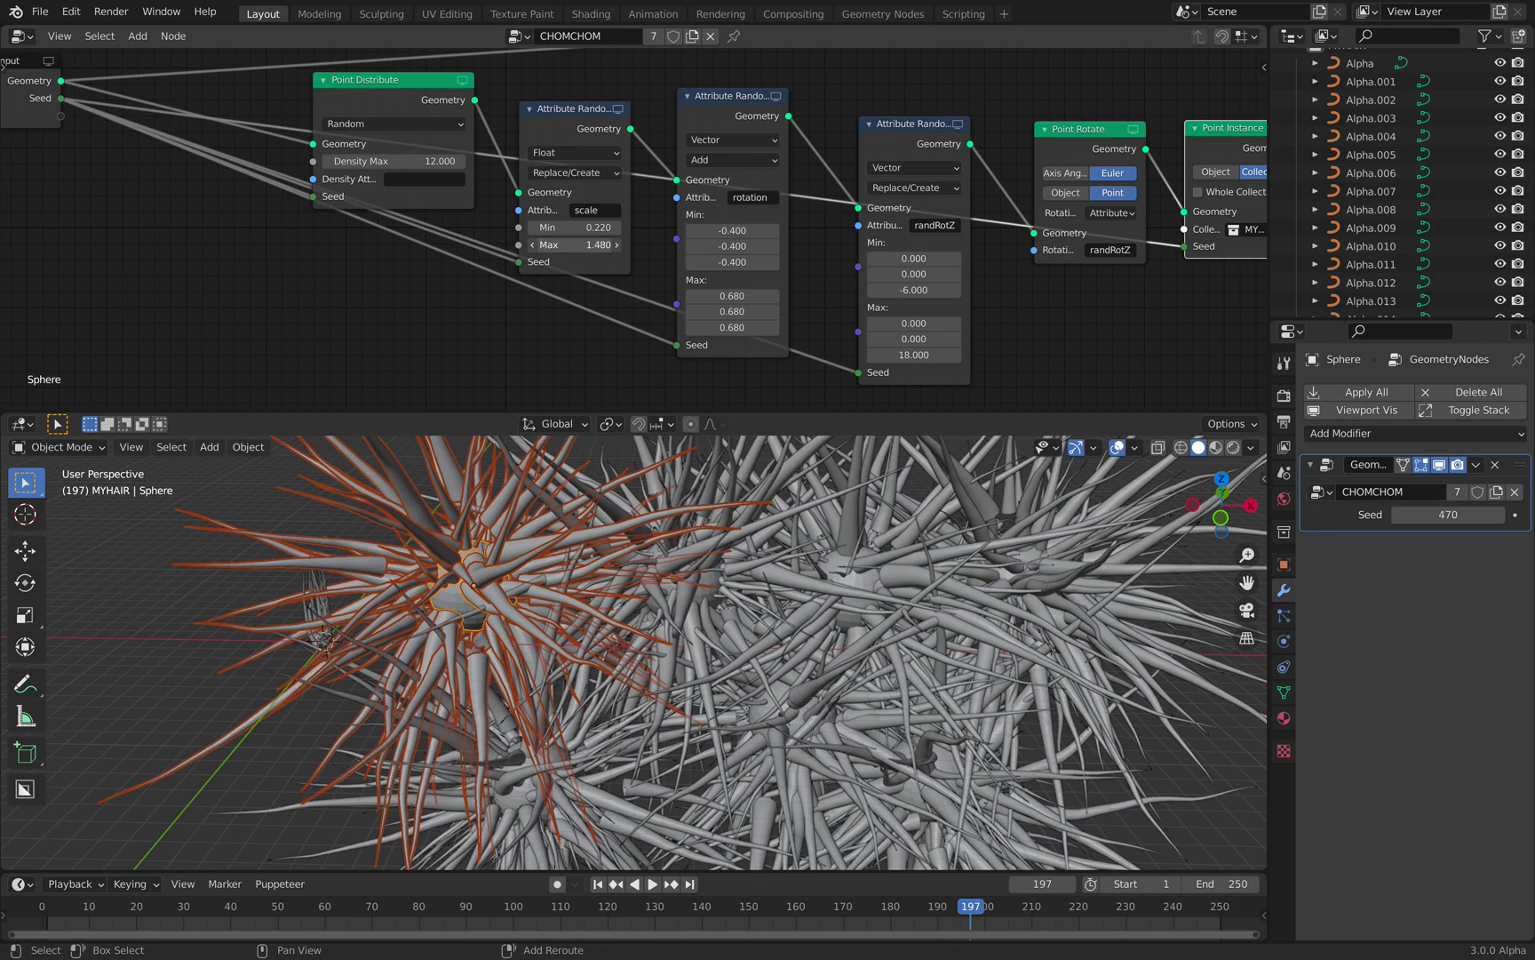
Try a Density Max of 63 on the Point Distribute node
left_click_drag(418, 161, 504, 161)
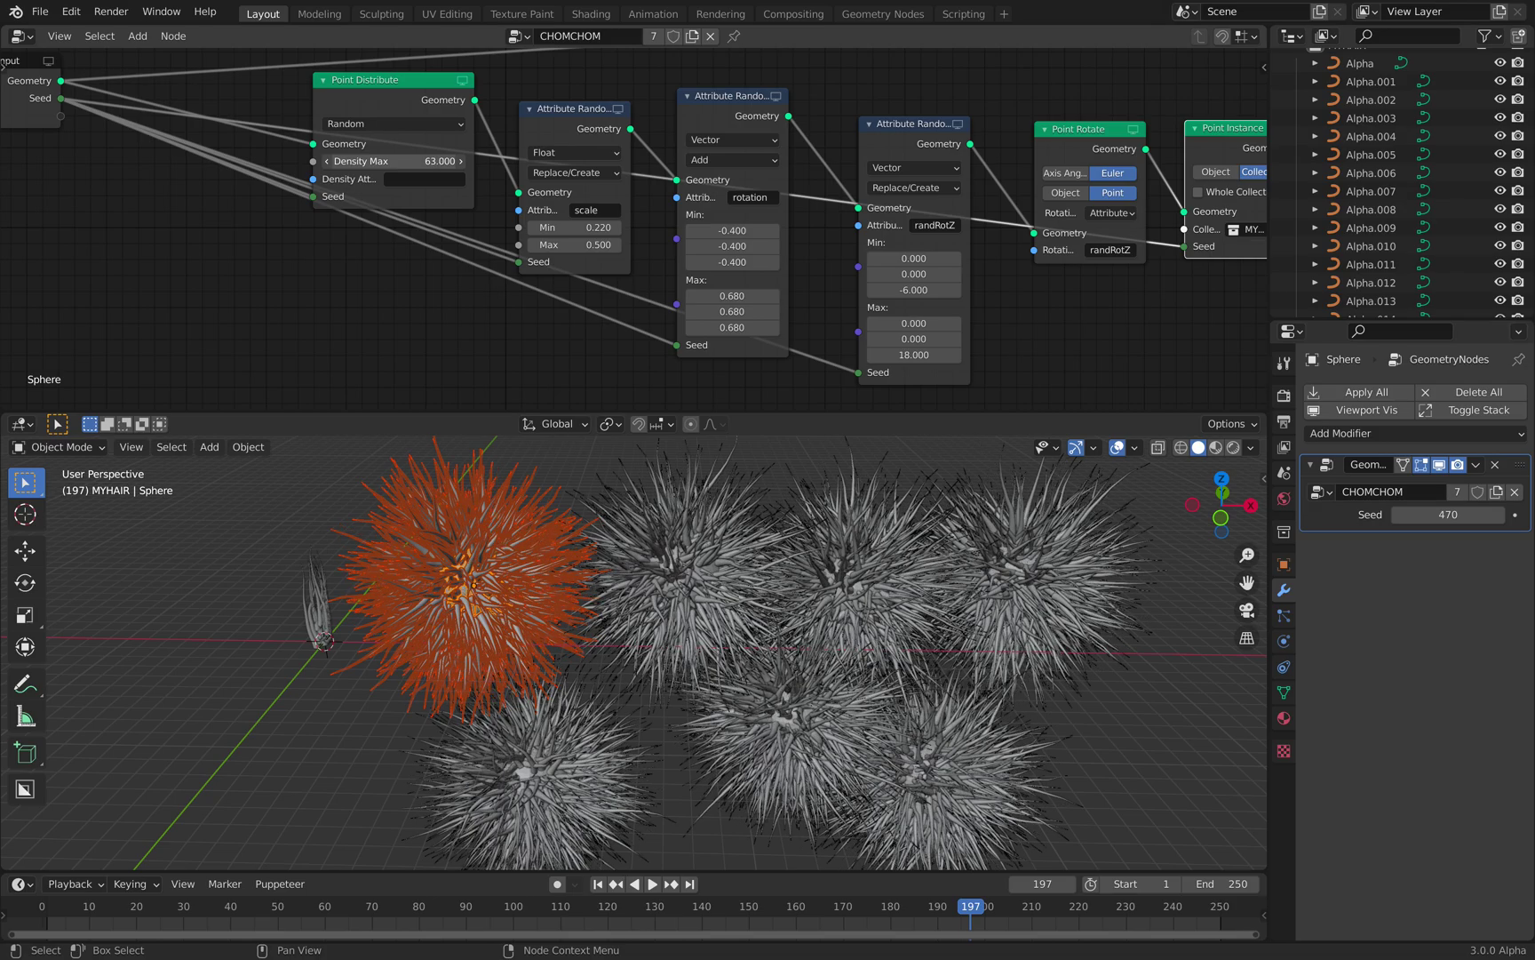
scroll(572, 388, "down", 2)
key("Return")
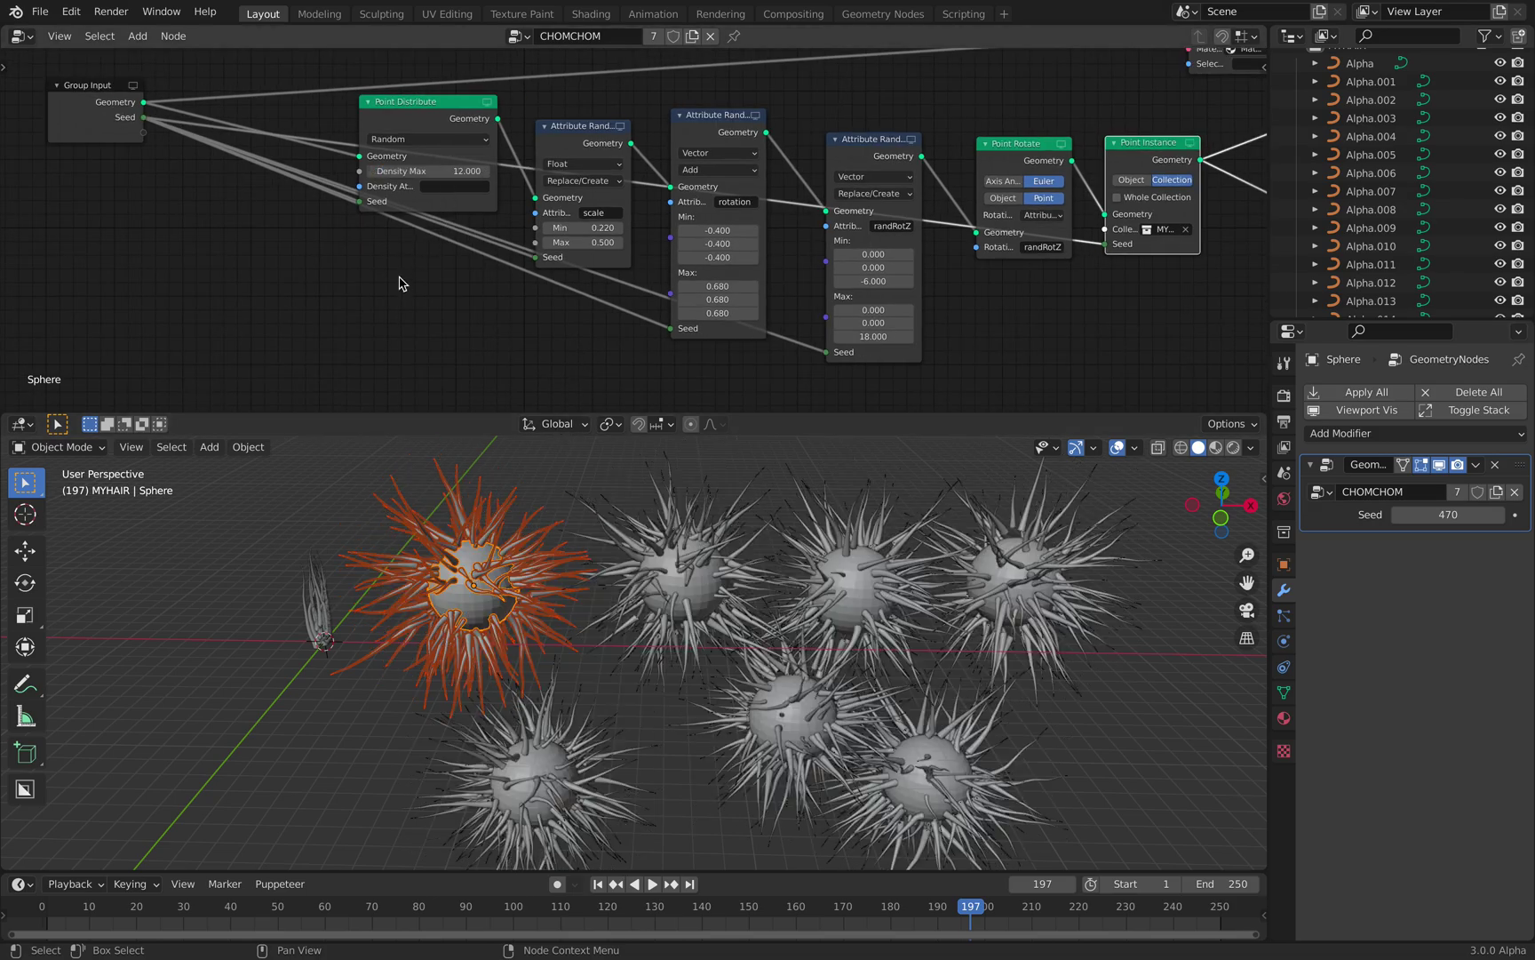
Switch Point Distribute to Poisson Disk with a Distance Min of 0.1 m and a Density Max of 45
scroll(382, 125, "up", 1)
left_click(382, 118)
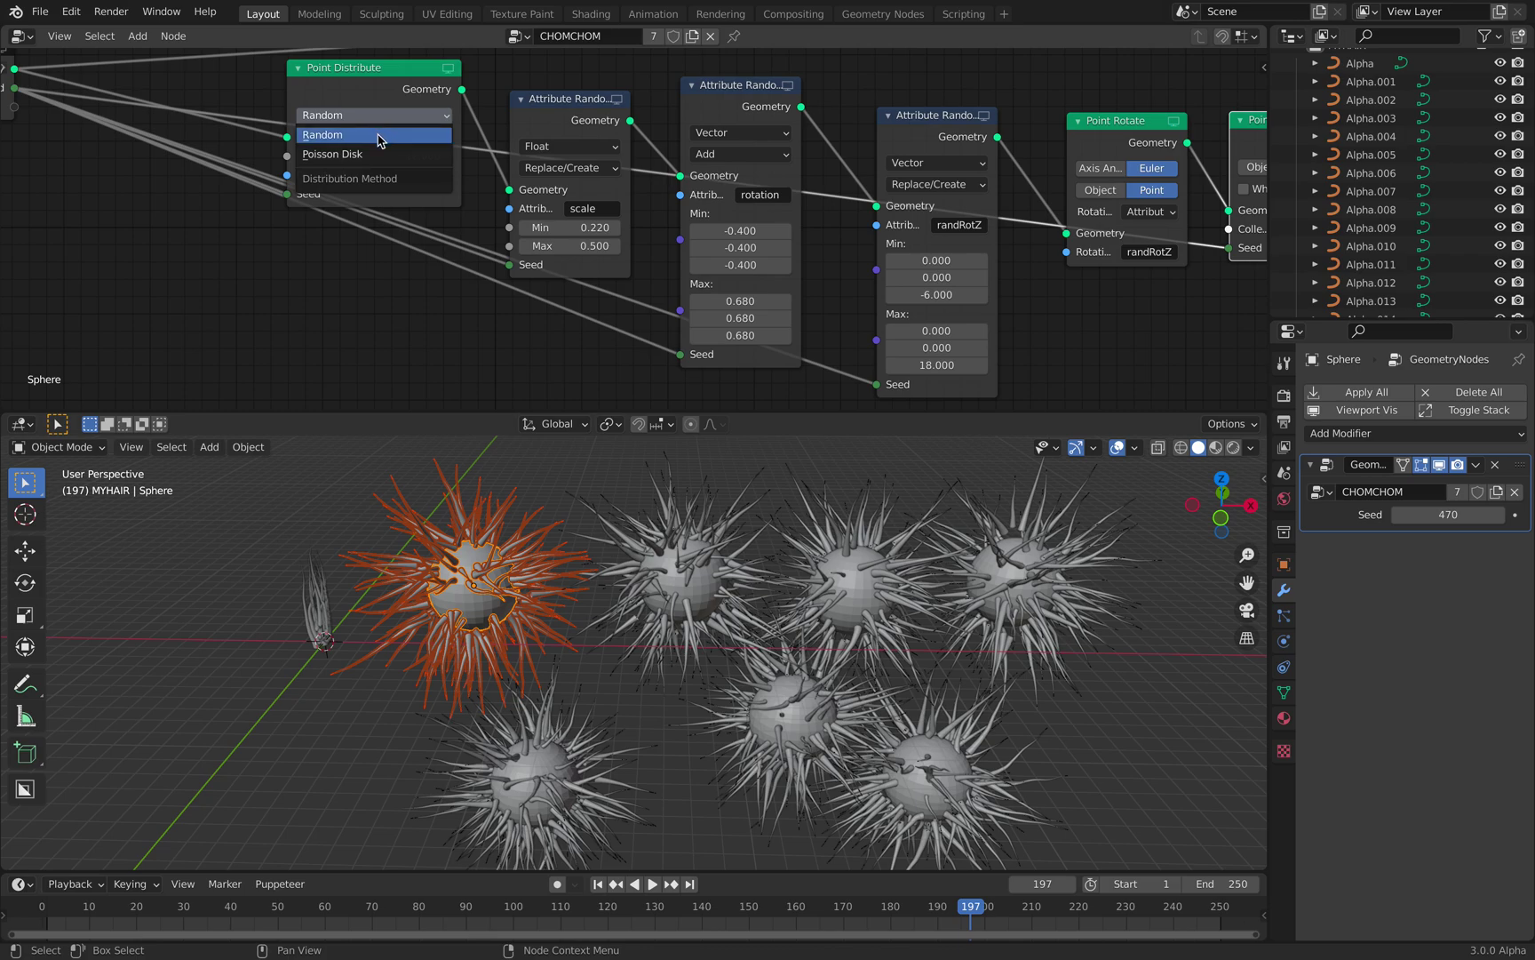
left_click(373, 154)
left_click_drag(375, 159, 444, 174)
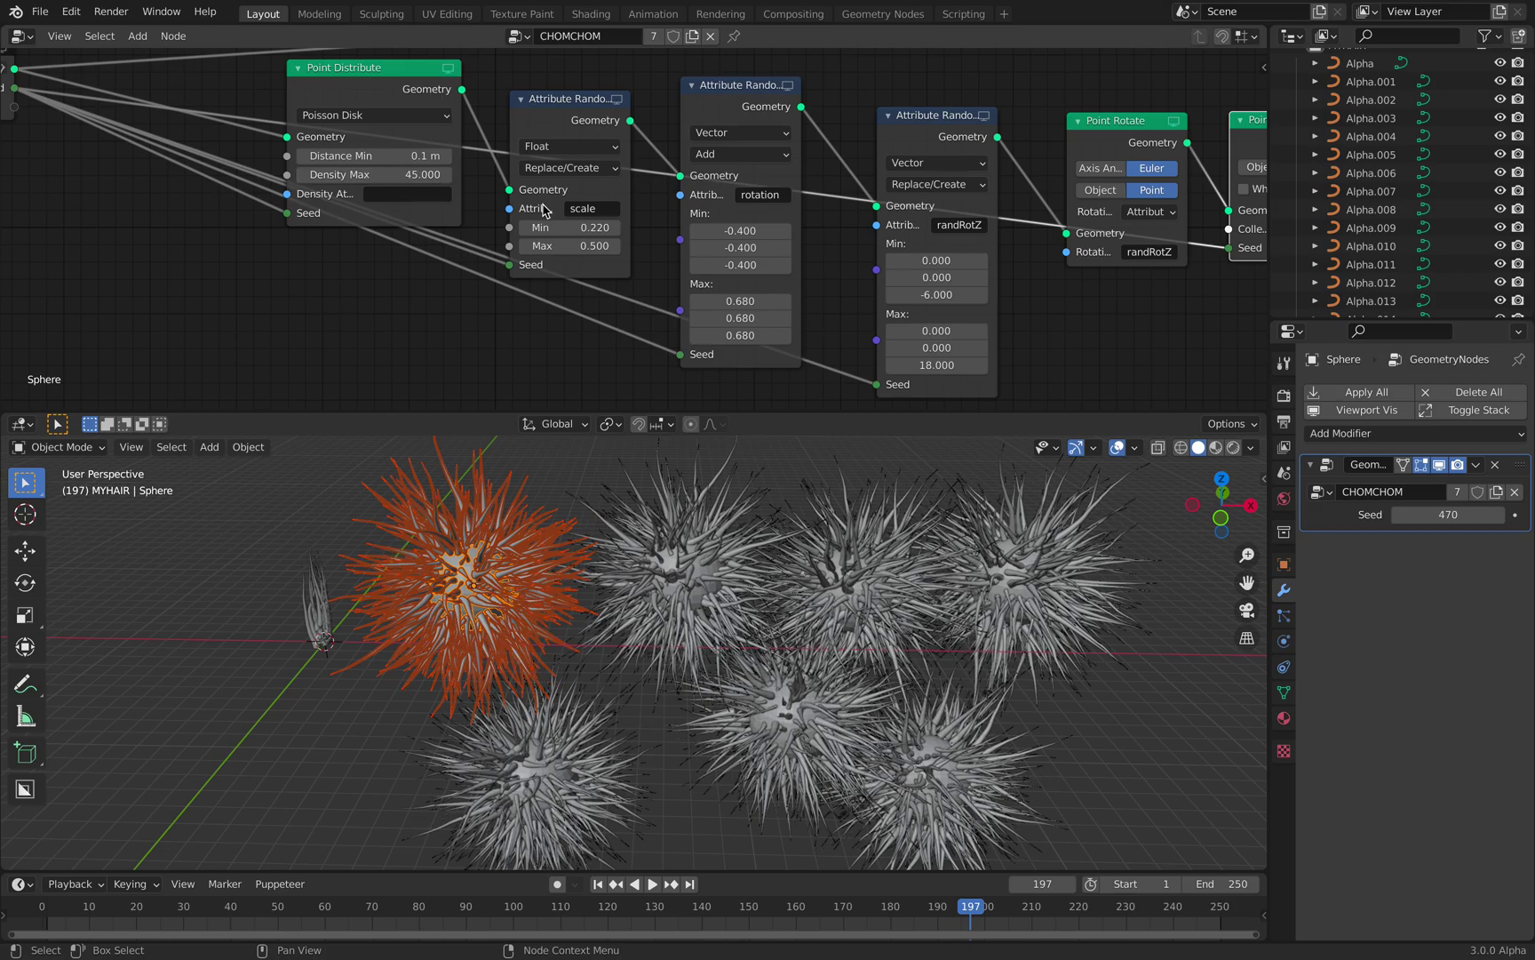
Set the rotation randomization range to -0.300 to 0.480 on all axes and the scale range to 0.140 to 0.260
middle_click_drag(698, 274, 689, 272)
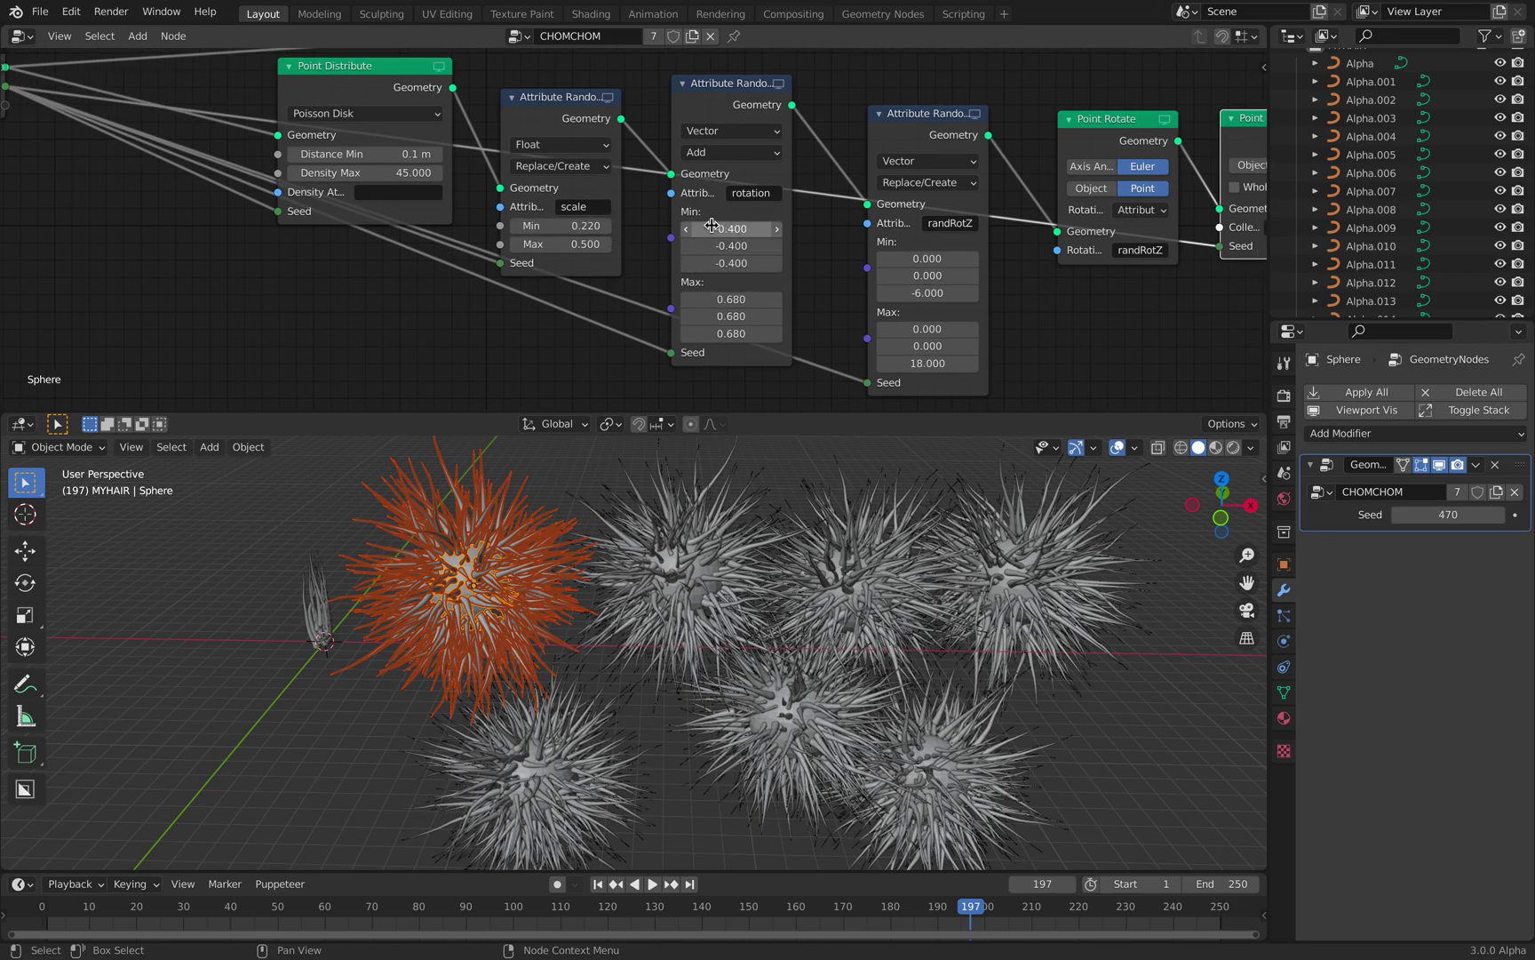
left_click_drag(718, 228, 704, 295, "shift")
left_click_drag(562, 226, 514, 244)
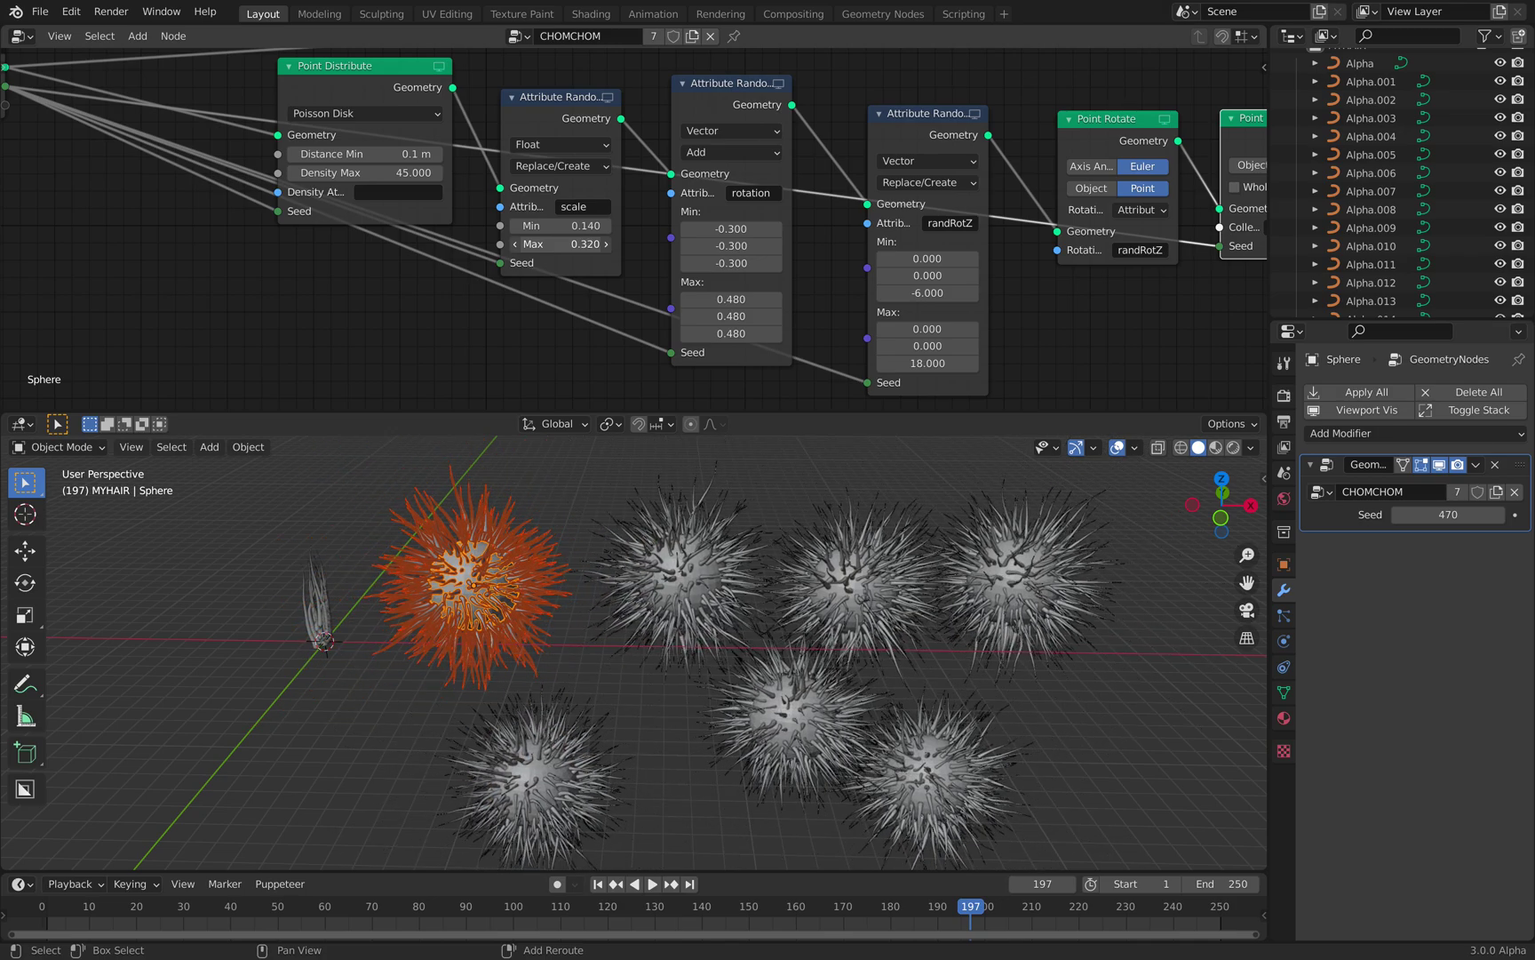
Save the file and switch the viewport to Material Preview shading
left_click(583, 507)
middle_click_drag(783, 562, 777, 563)
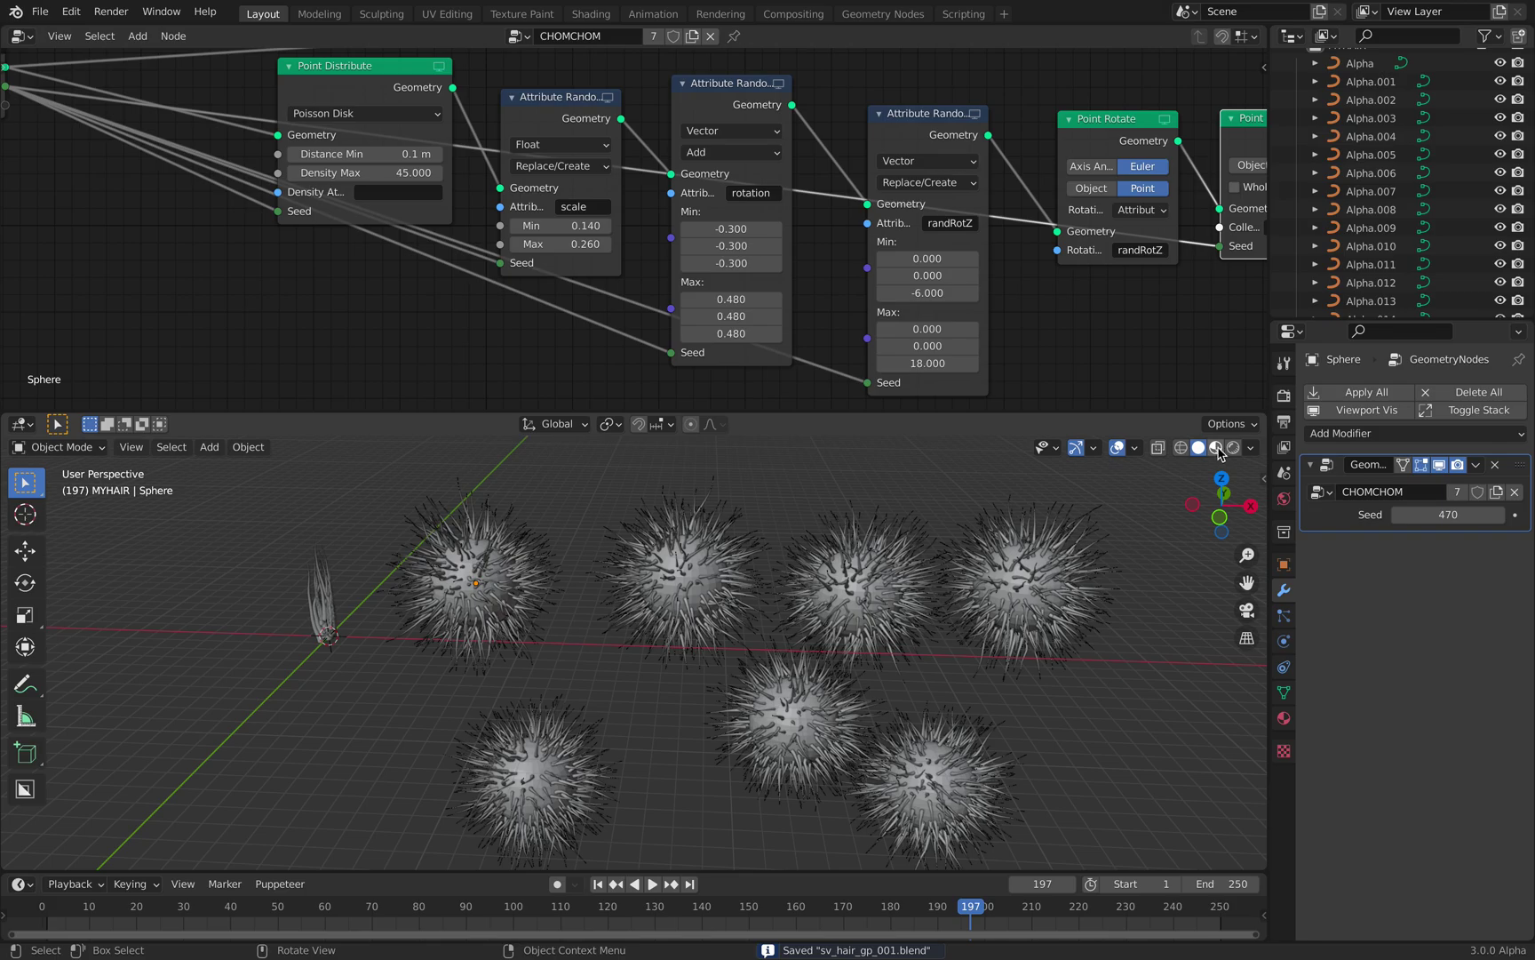
key("z")
middle_click_drag(859, 586, 613, 536)
scroll(861, 579, "down", 1)
Collapse the MYHAIR and Collection hierarchies in the Outliner and leave all spheres deselected
left_click(855, 586)
left_click_drag(524, 499, 929, 718)
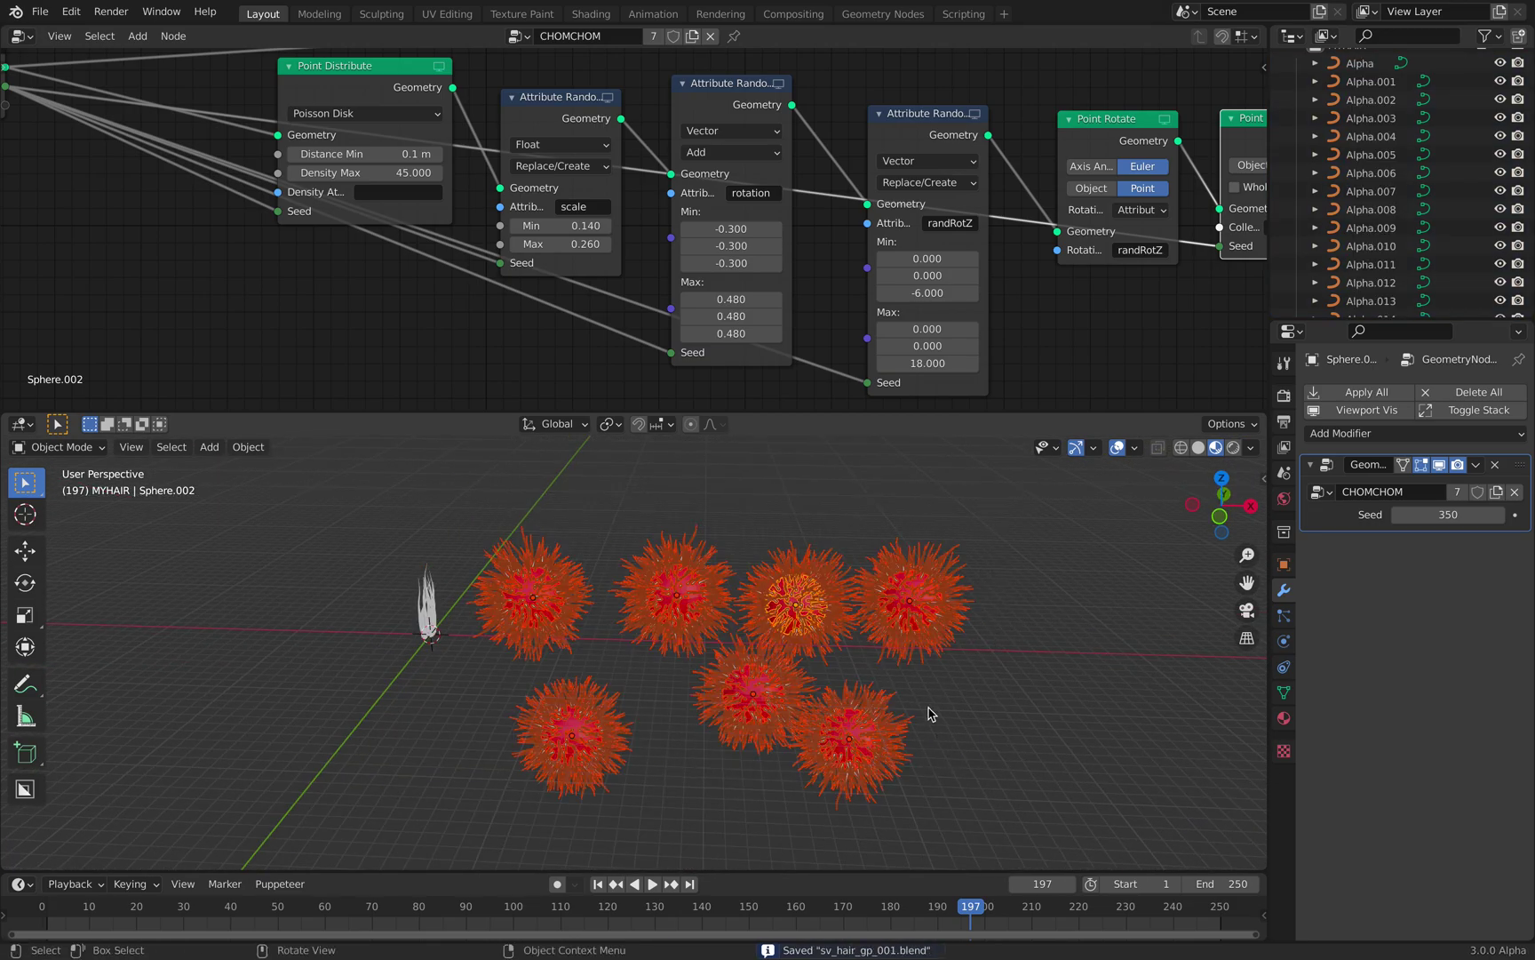
scroll(1423, 180, "down", 1)
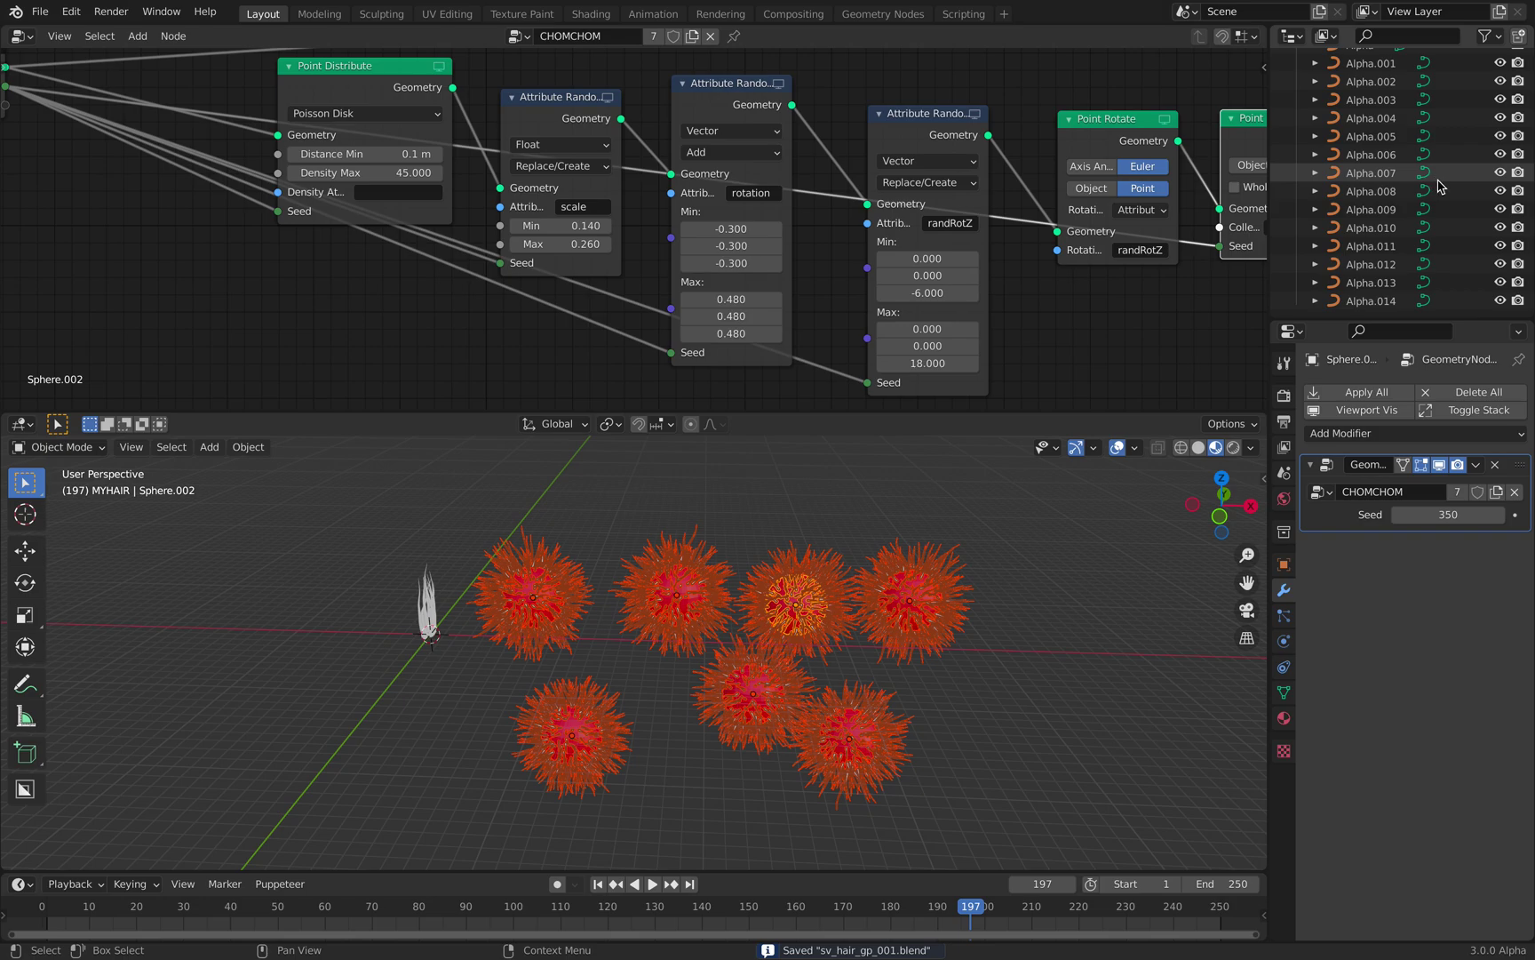
scroll(1421, 177, "up", 6)
left_click(1298, 228)
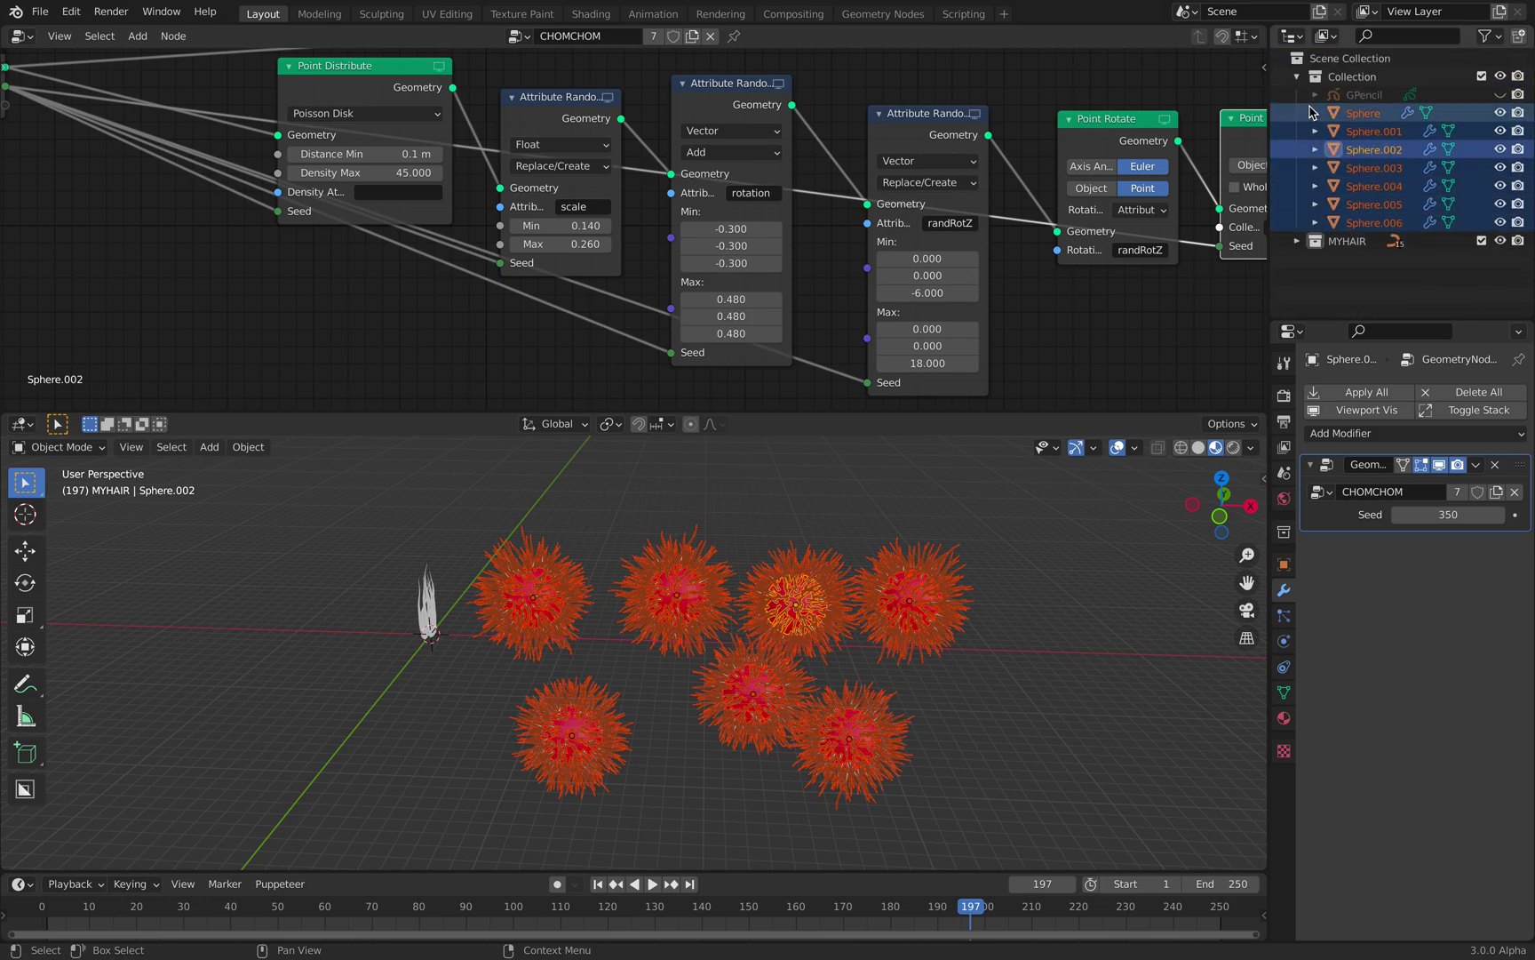
left_click(1296, 77)
left_click(1007, 552)
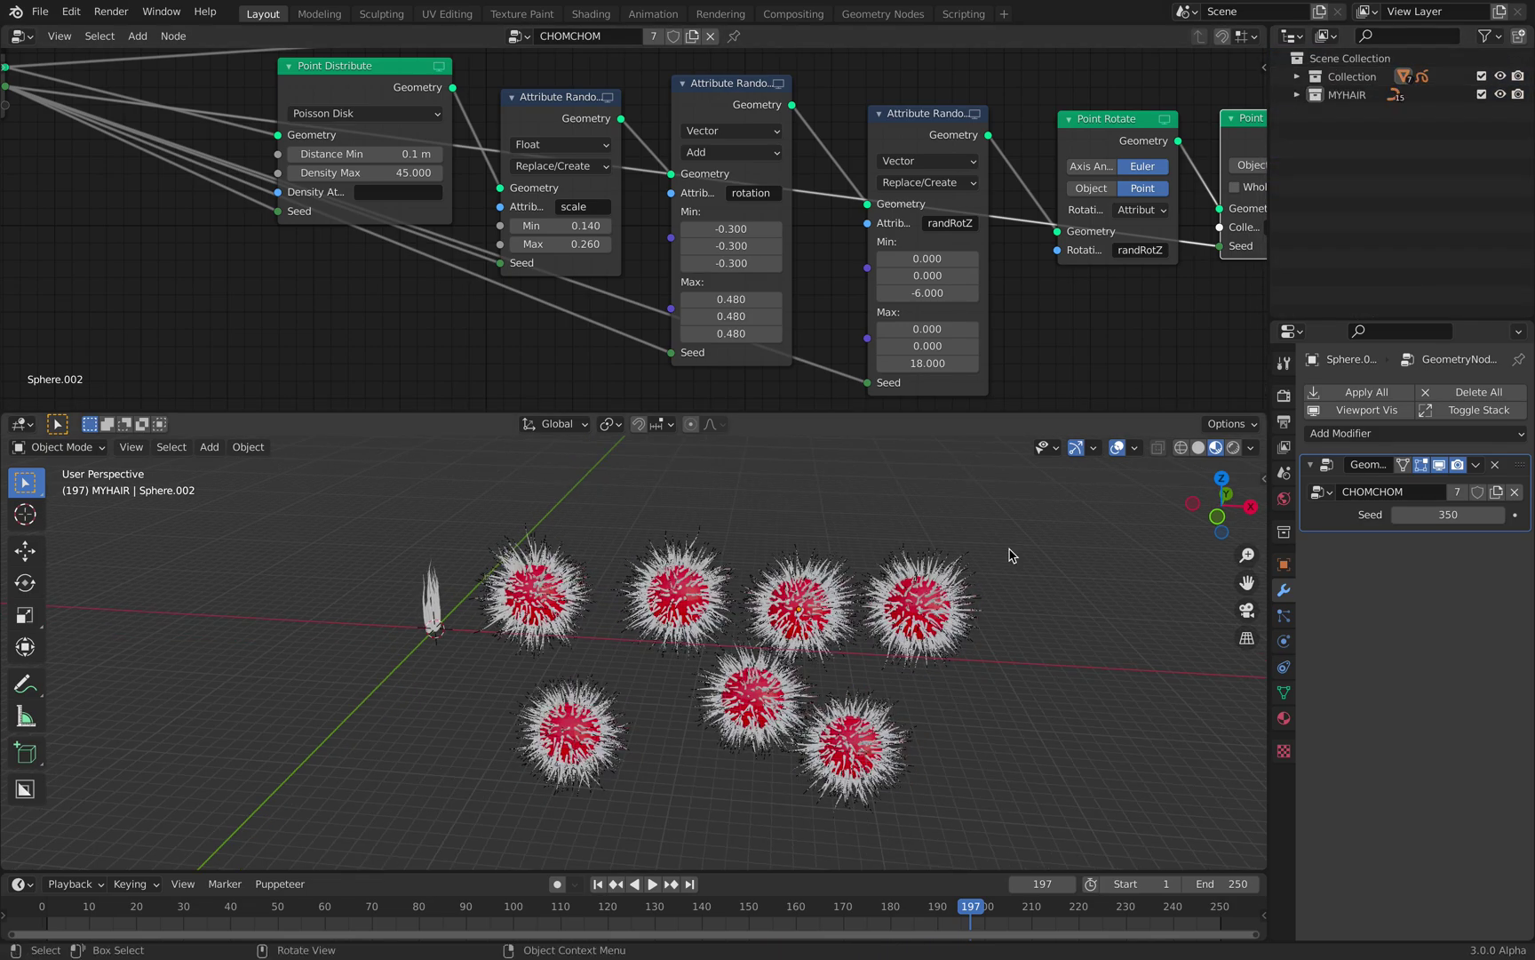
Expand Collection in the Outliner, then select the GPencil object and unhide it
scroll(437, 552, "up", 6)
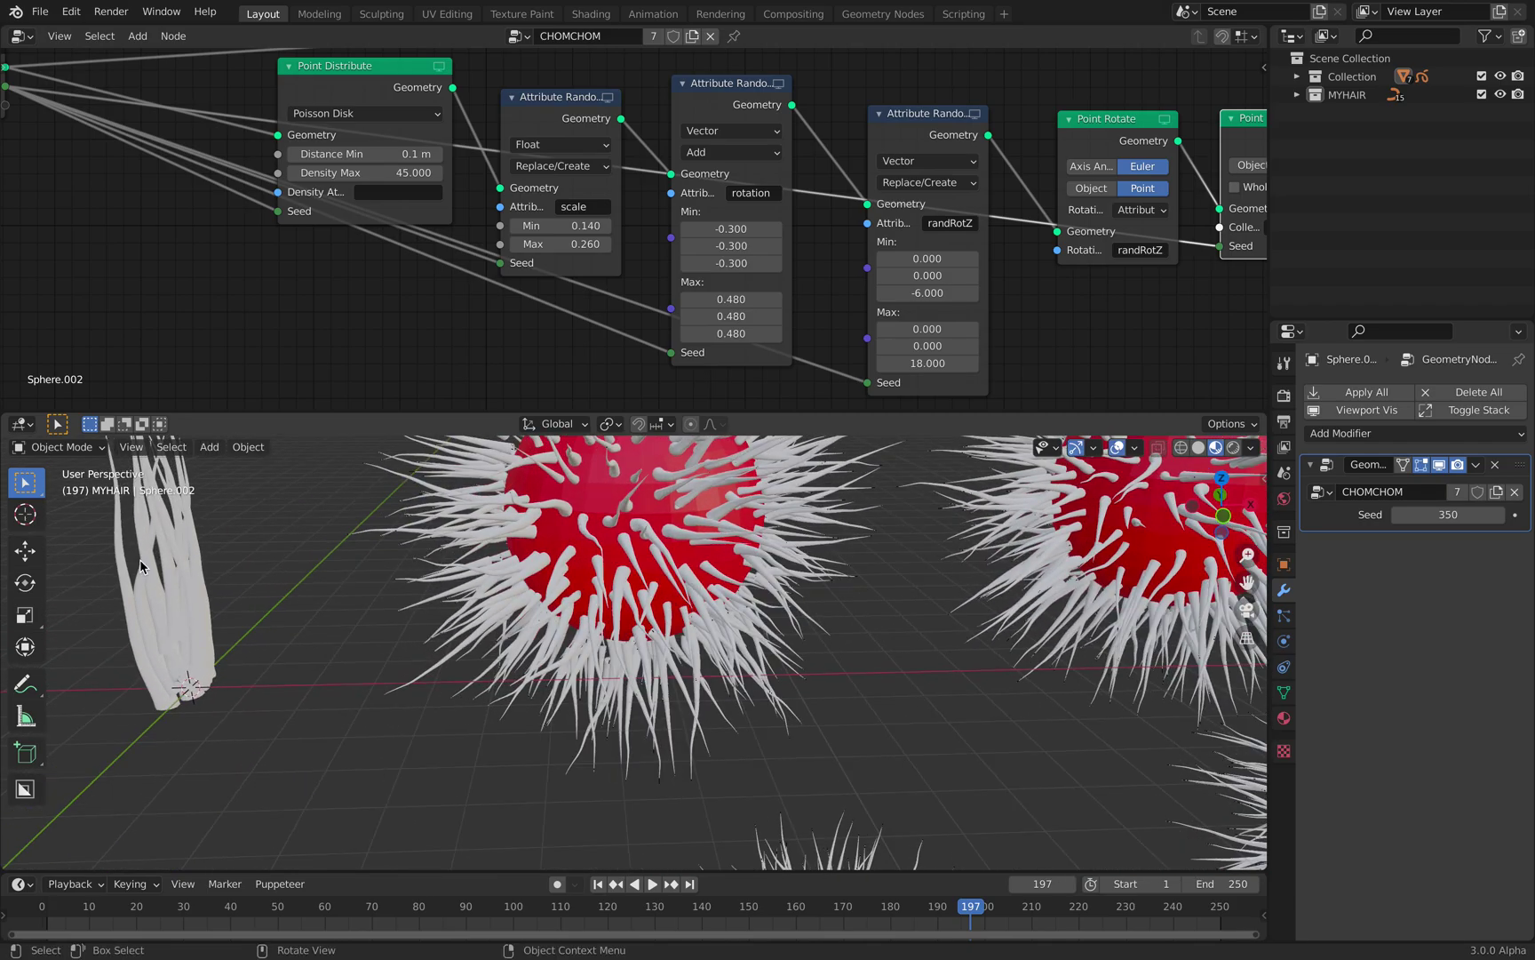
left_click(499, 632)
left_click(466, 558)
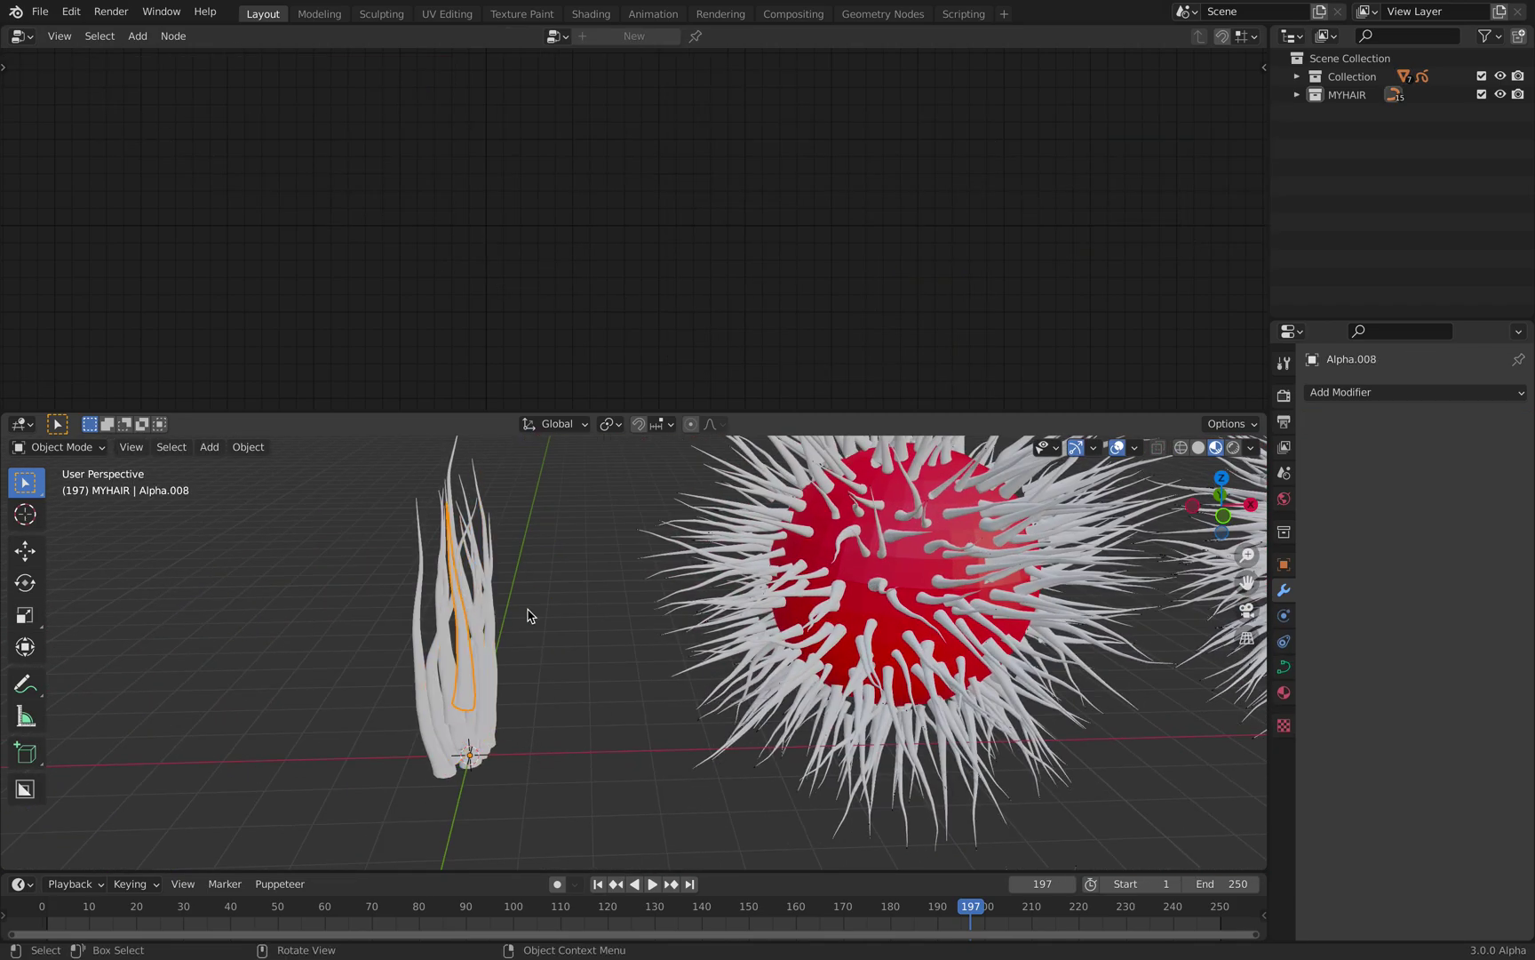
left_click(1296, 76)
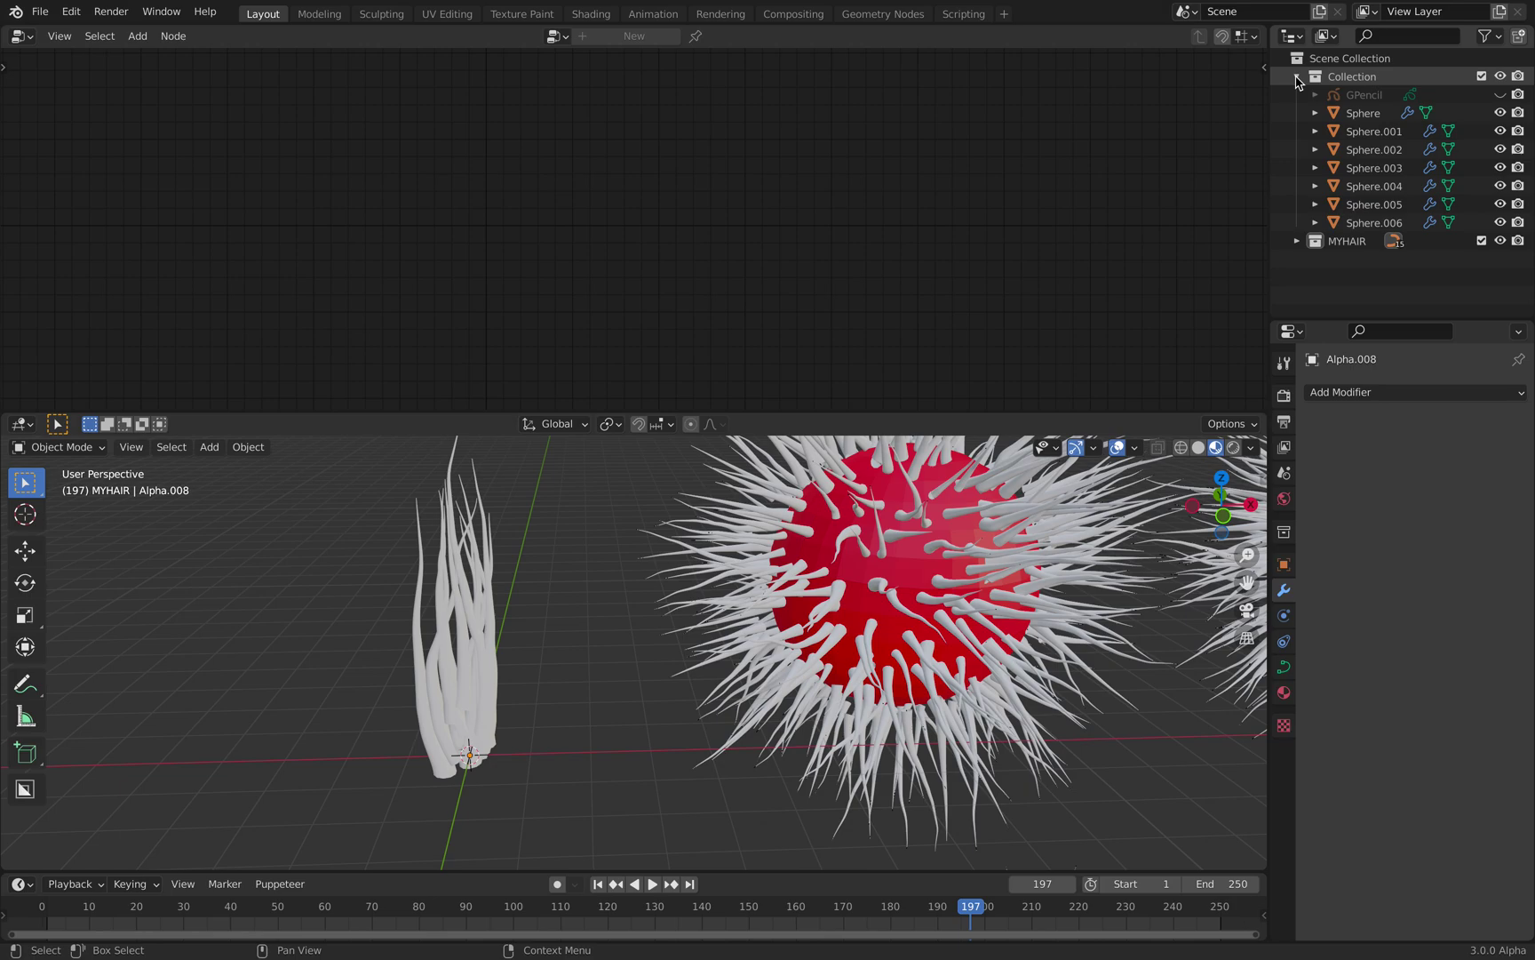
left_click(1363, 94)
left_click(1498, 95)
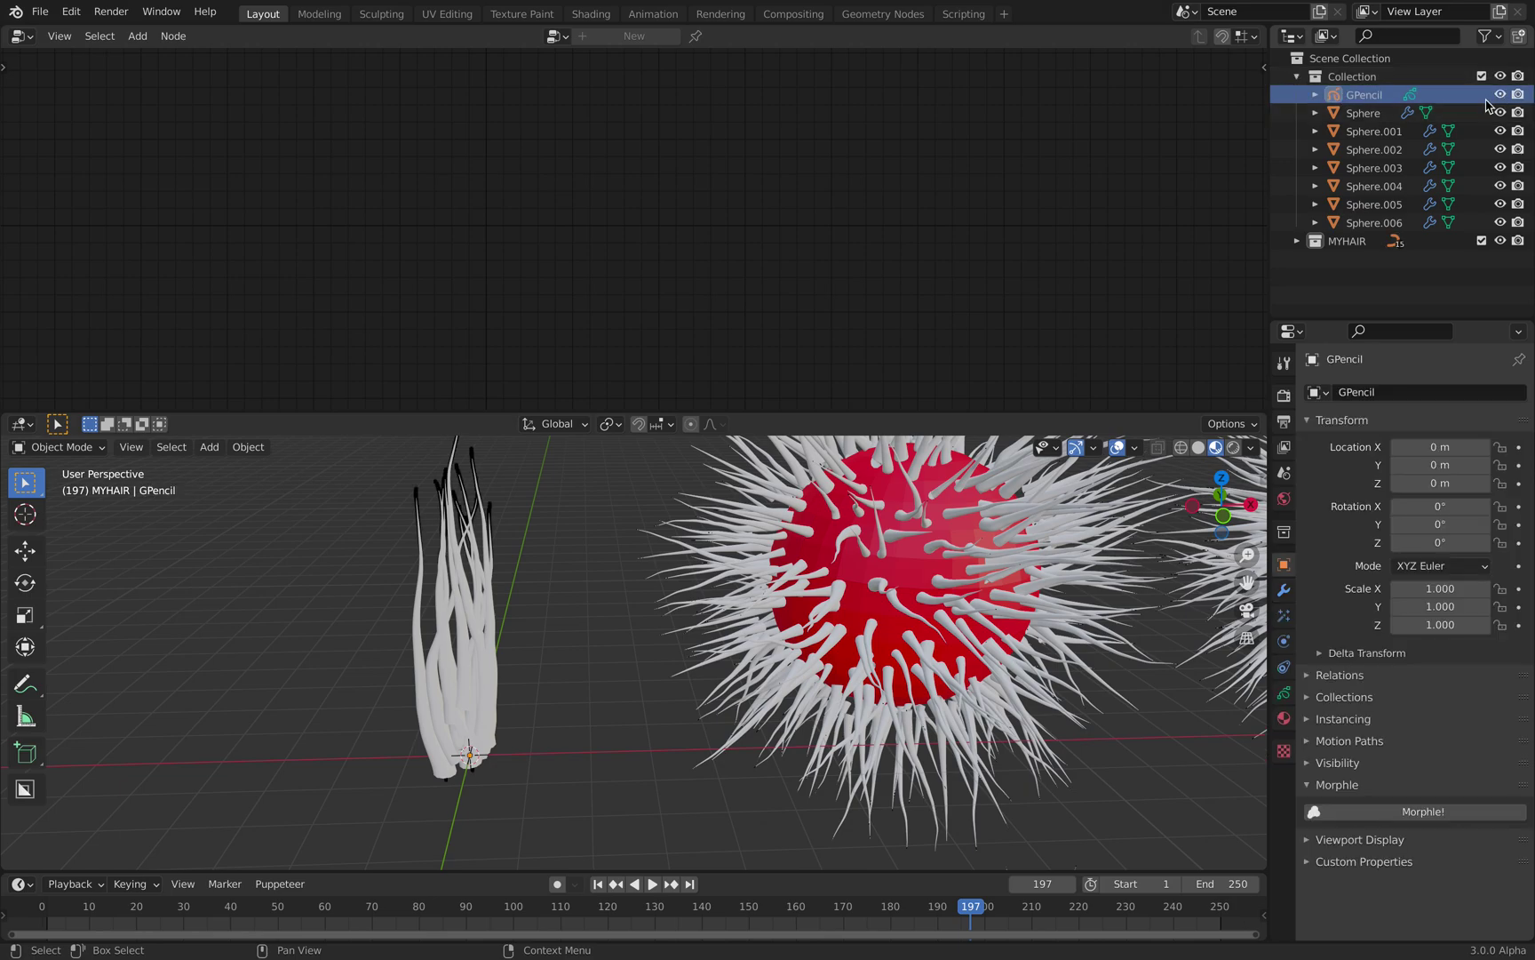
Move the GPencil object along the X axis to about -2.9 m, away from the hair bundle, and deselect everything
left_click(1410, 94)
scroll(575, 675, "down", 2)
key("g")
key("x")
left_click(562, 613)
key("alt+a")
scroll(729, 693, "up", 3)
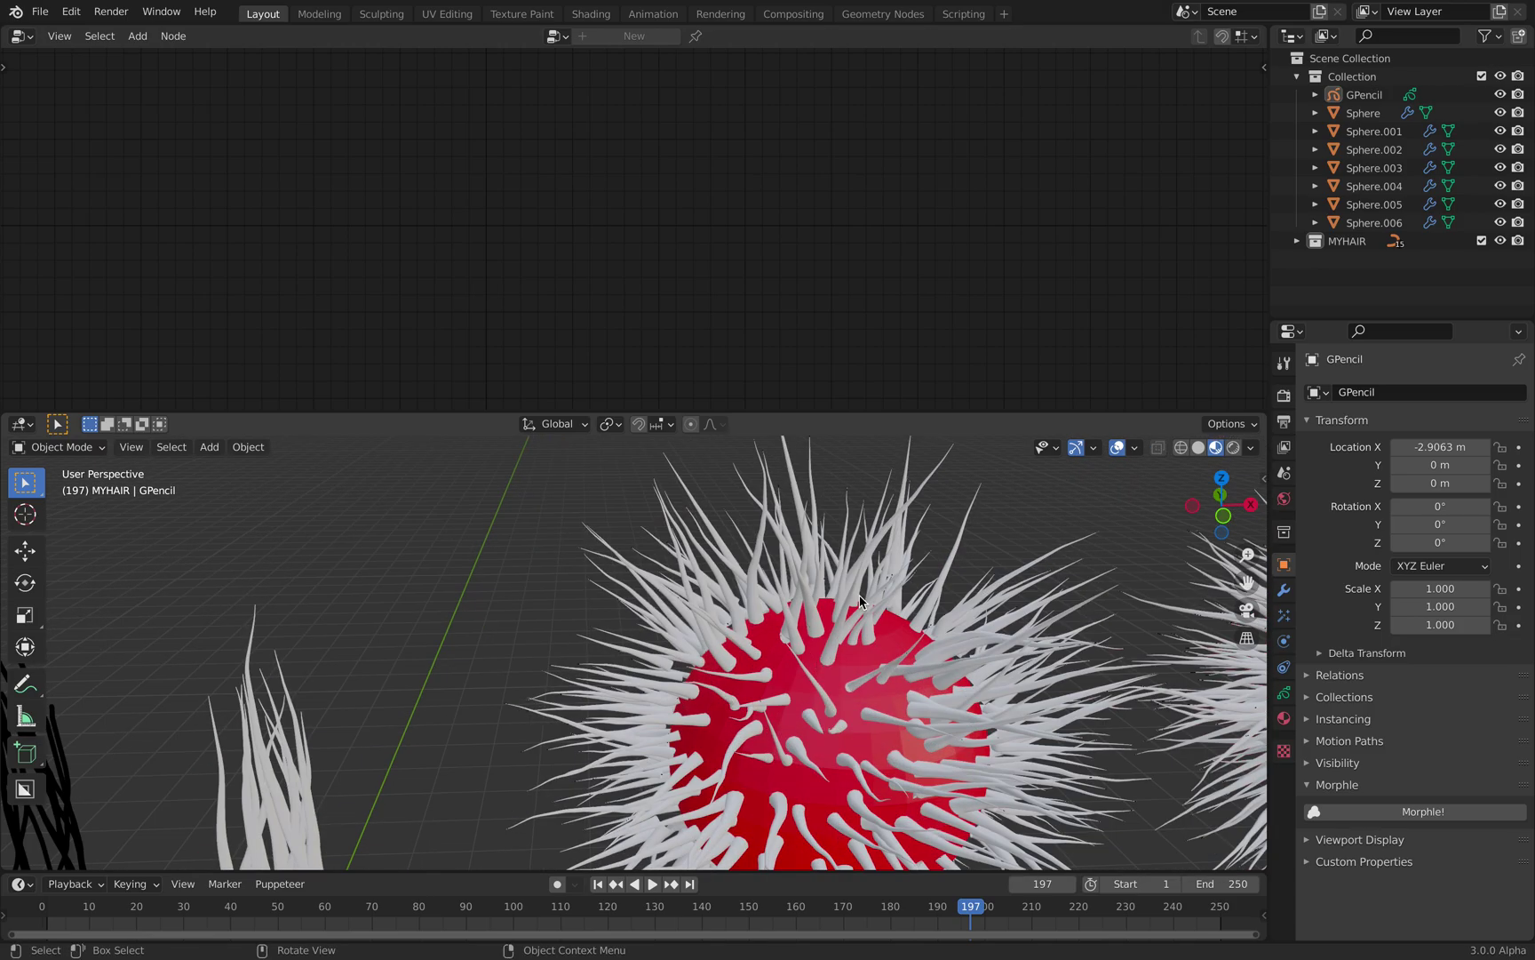
Select the outermost strand of the white hair bundle and save the file
scroll(853, 584, "down", 5)
left_click(424, 656)
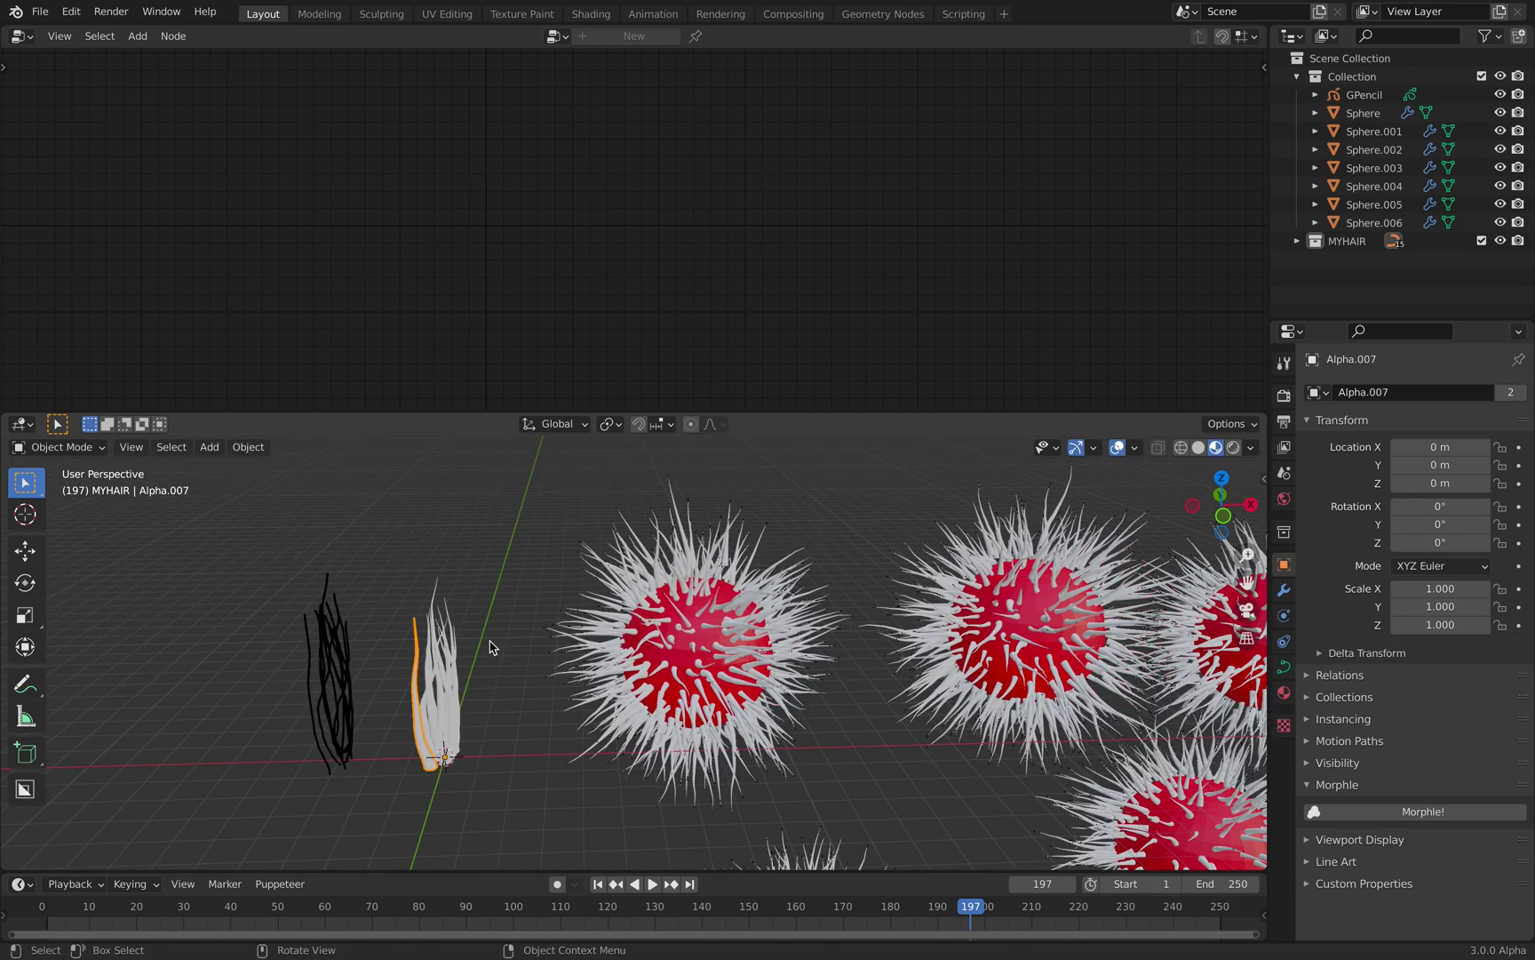
middle_click_drag(493, 646, 495, 619)
key("ctrl+s")
scroll(810, 645, "down", 6)
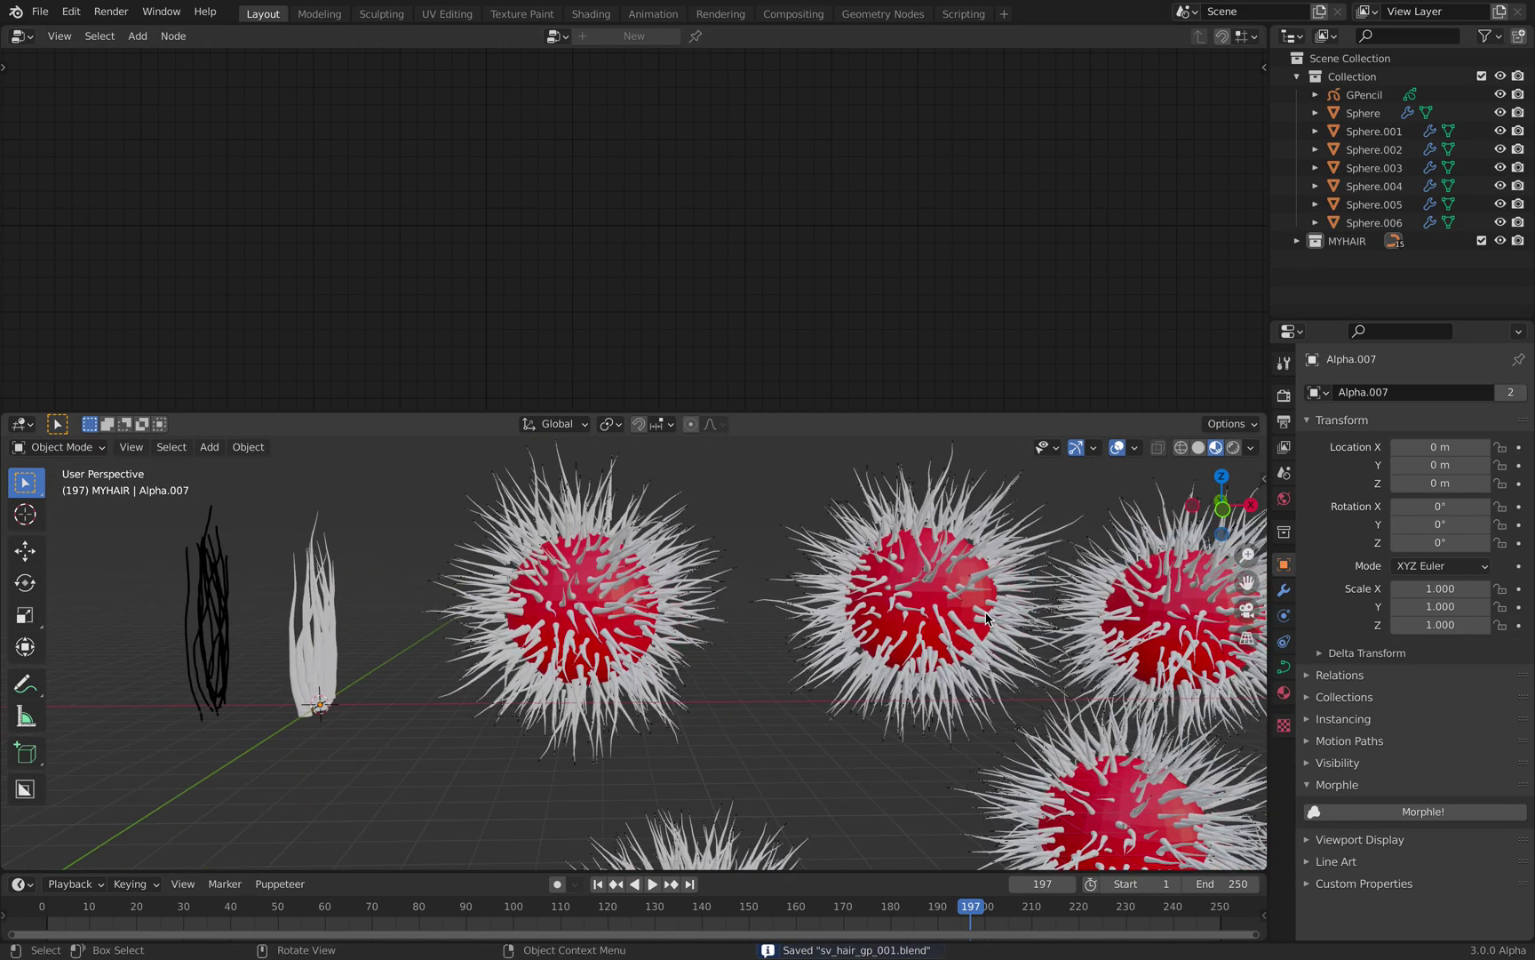
Add a torus mesh beyond the end of the sphere row at about X 47 m and scale it up to span over two spheres
middle_click_drag(809, 645, 809, 658)
scroll(728, 634, "up", 1)
left_click(675, 589)
middle_click_drag(727, 605, 622, 620, "shift")
left_click(953, 566)
key("shift+a")
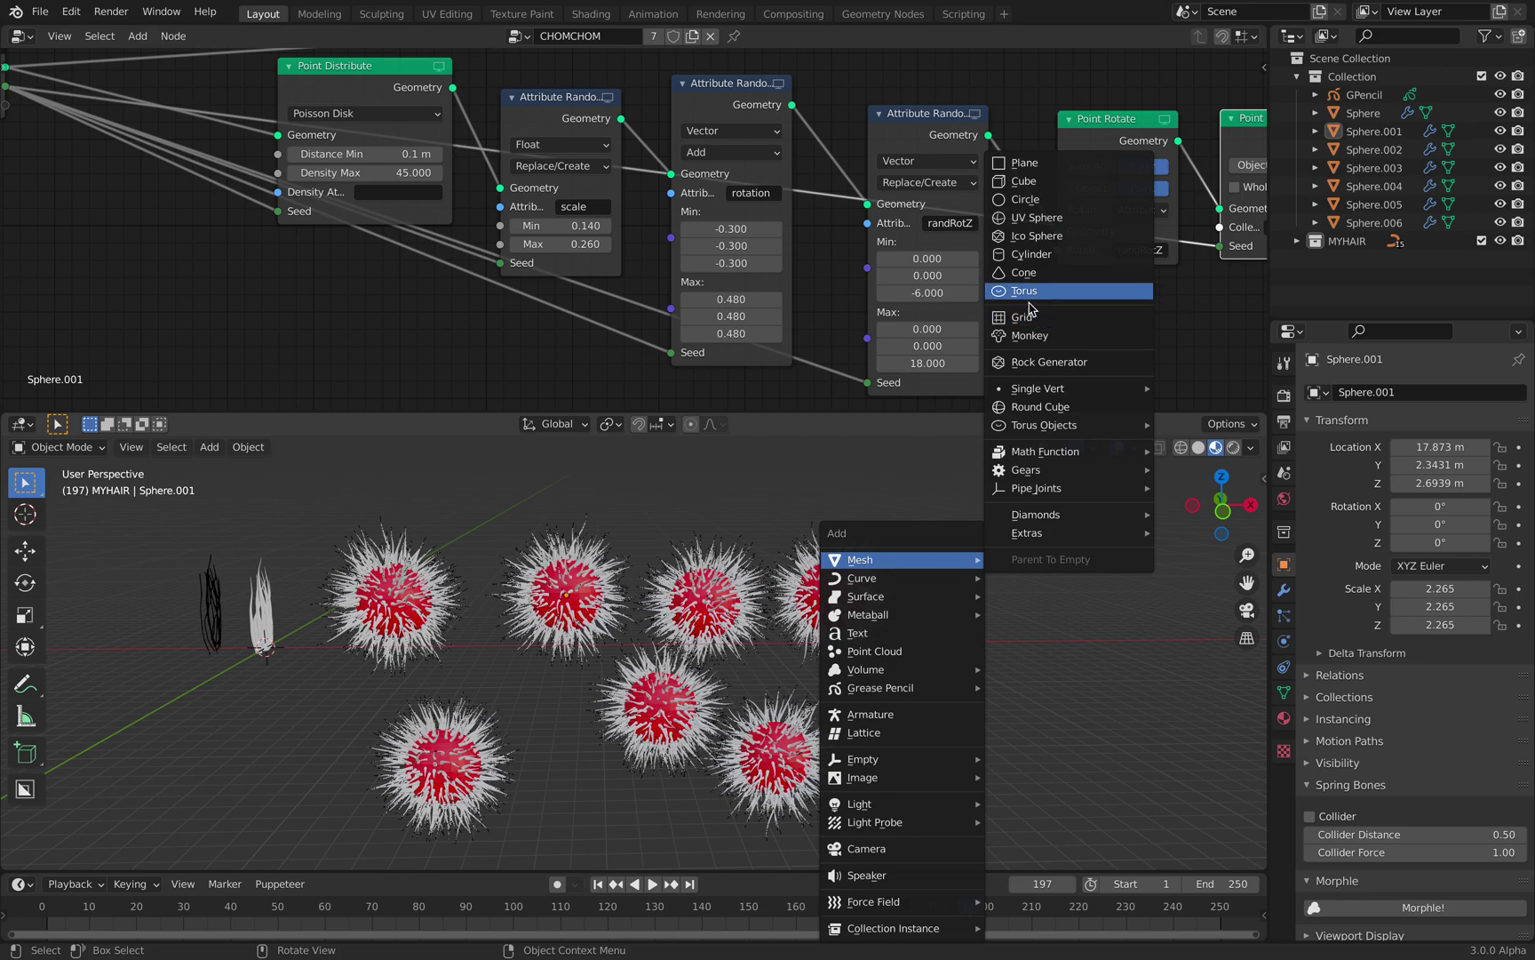
left_click(1041, 291)
key("g")
left_click(1144, 590)
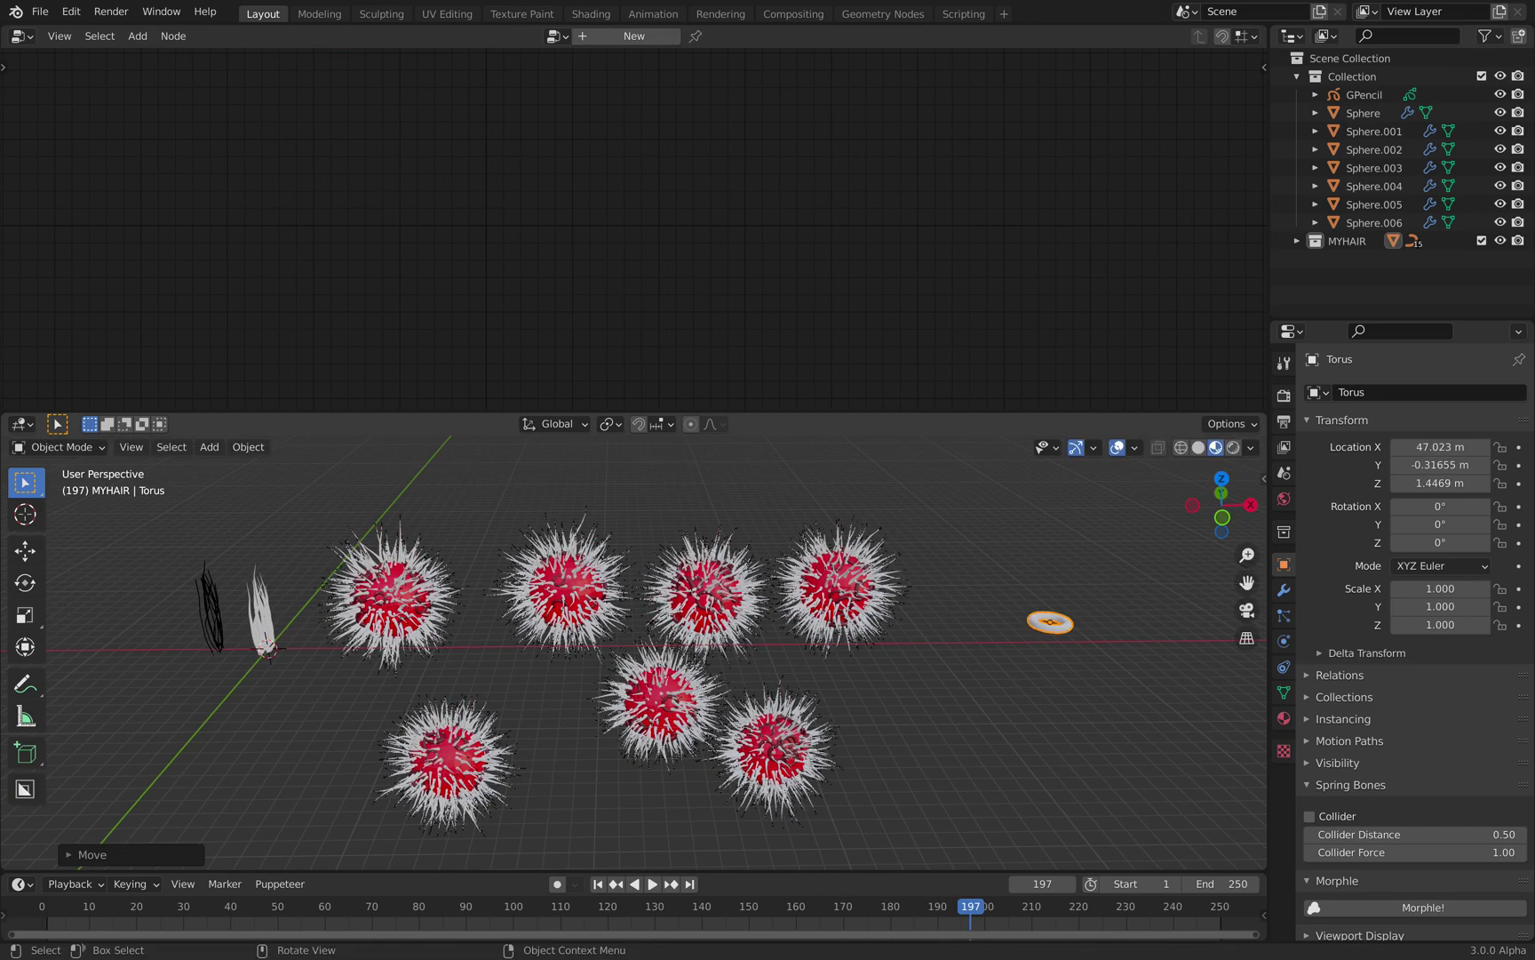
key("s")
left_click(1107, 737)
Add a Geometry Nodes modifier to the torus and try existing node groups on it, including Geometry Nodes.001
left_click(1283, 590)
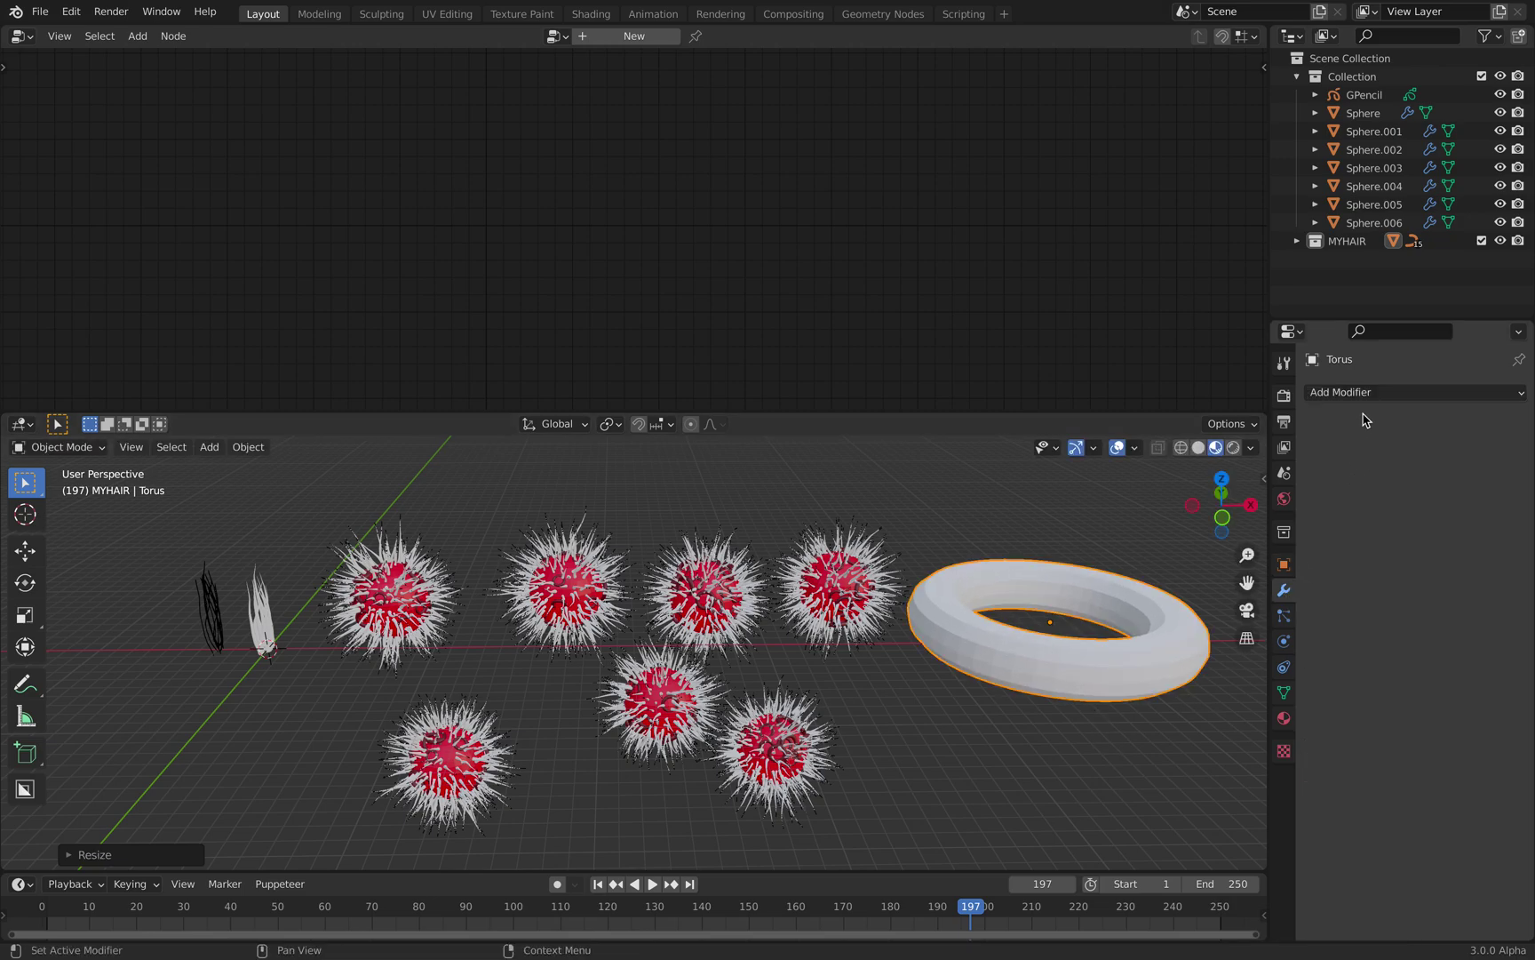
left_click(1348, 392)
left_click(1178, 565)
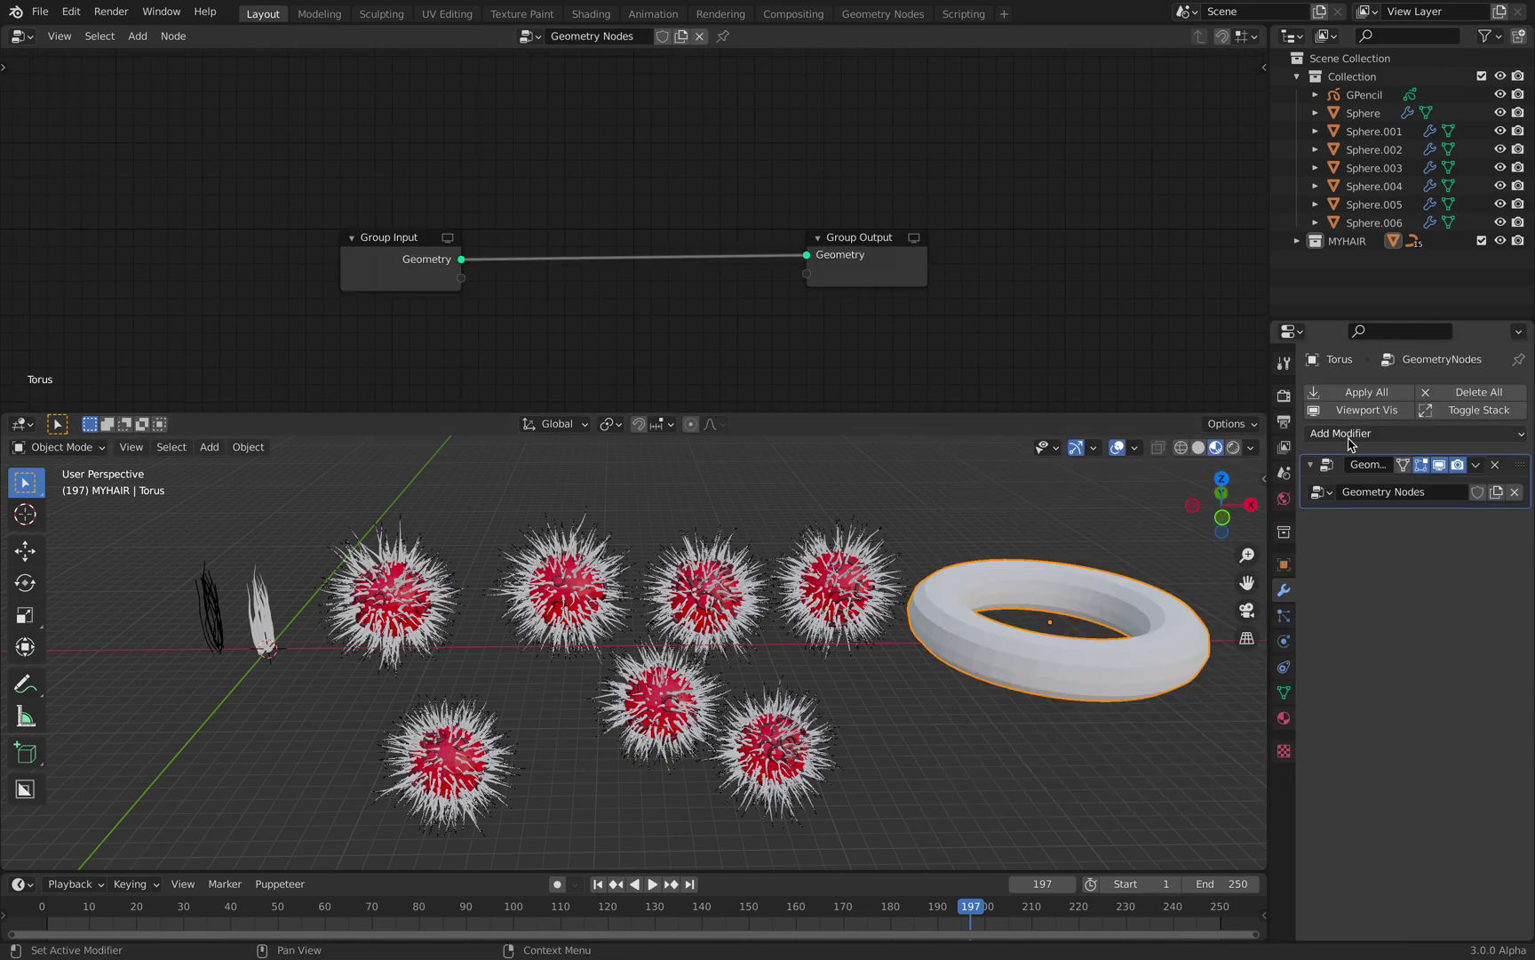
left_click(1325, 495)
left_click(1255, 548)
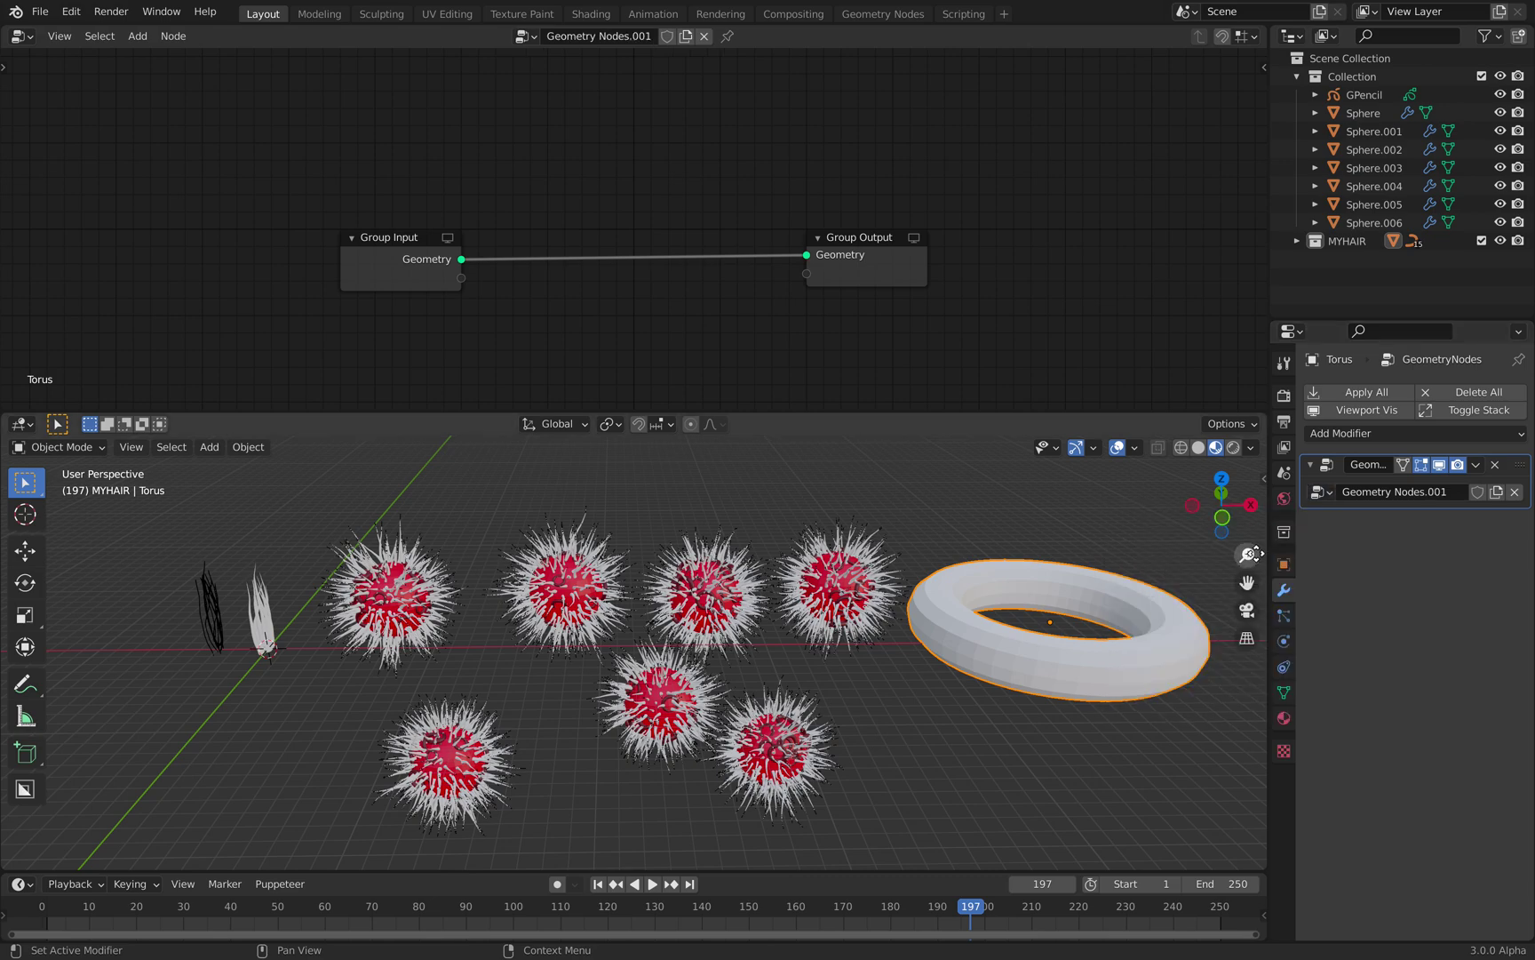
left_click(1319, 495)
left_click(1213, 537)
left_click(1319, 494)
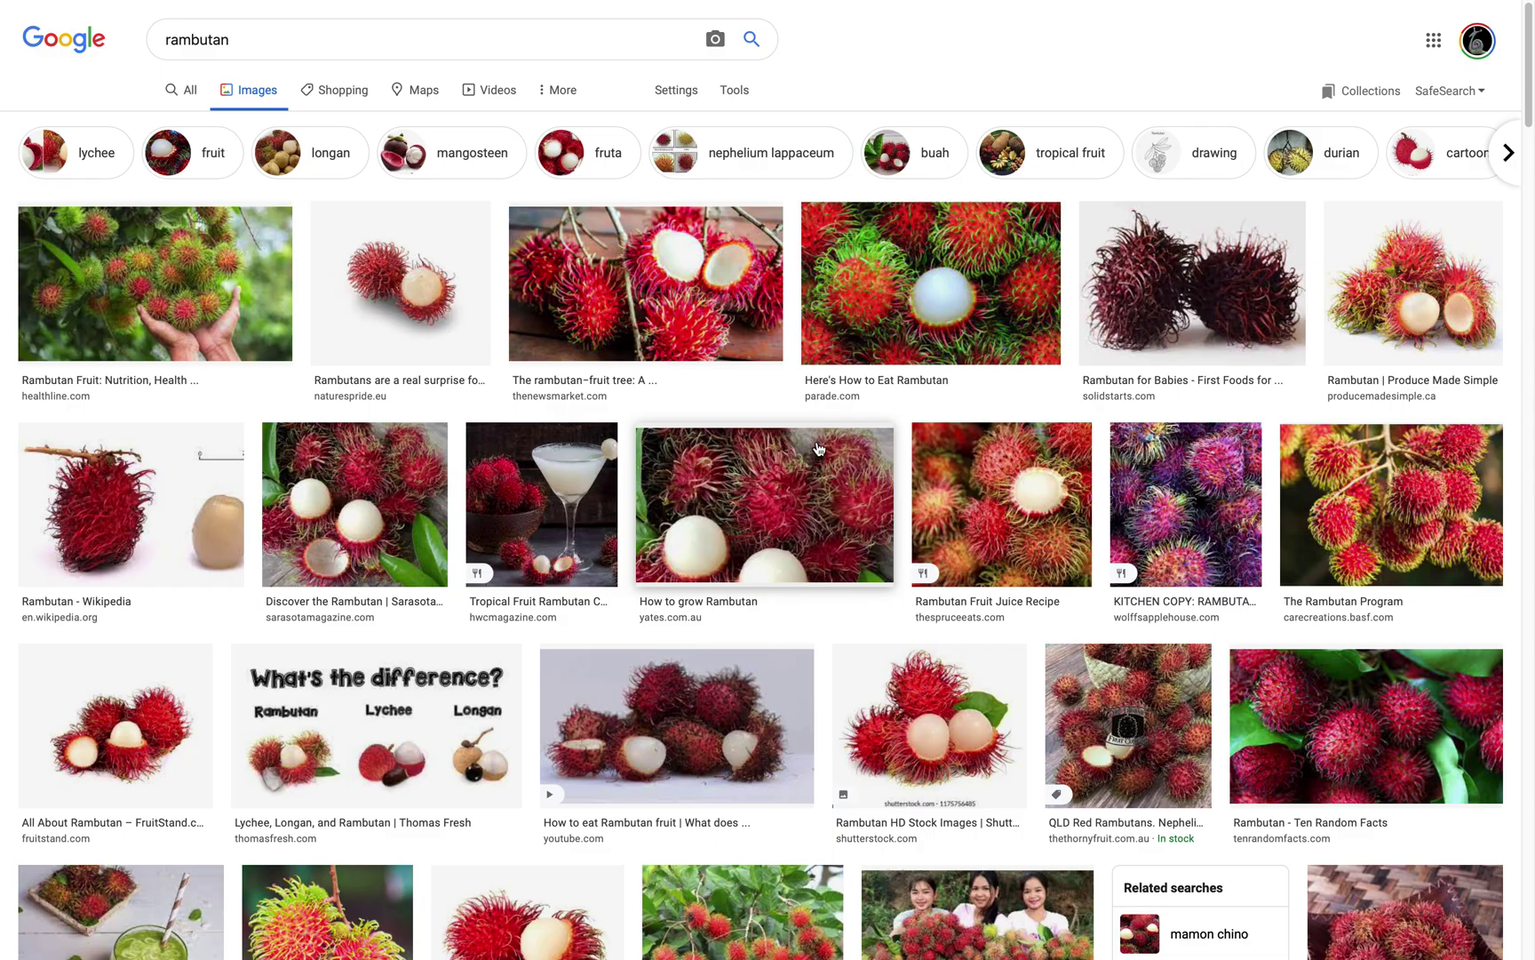
Switch to the desktop and launch Blender from the FLUID_monkey Finder window
key("ctrl+Left")
left_click_drag(1390, 103, 1182, 108)
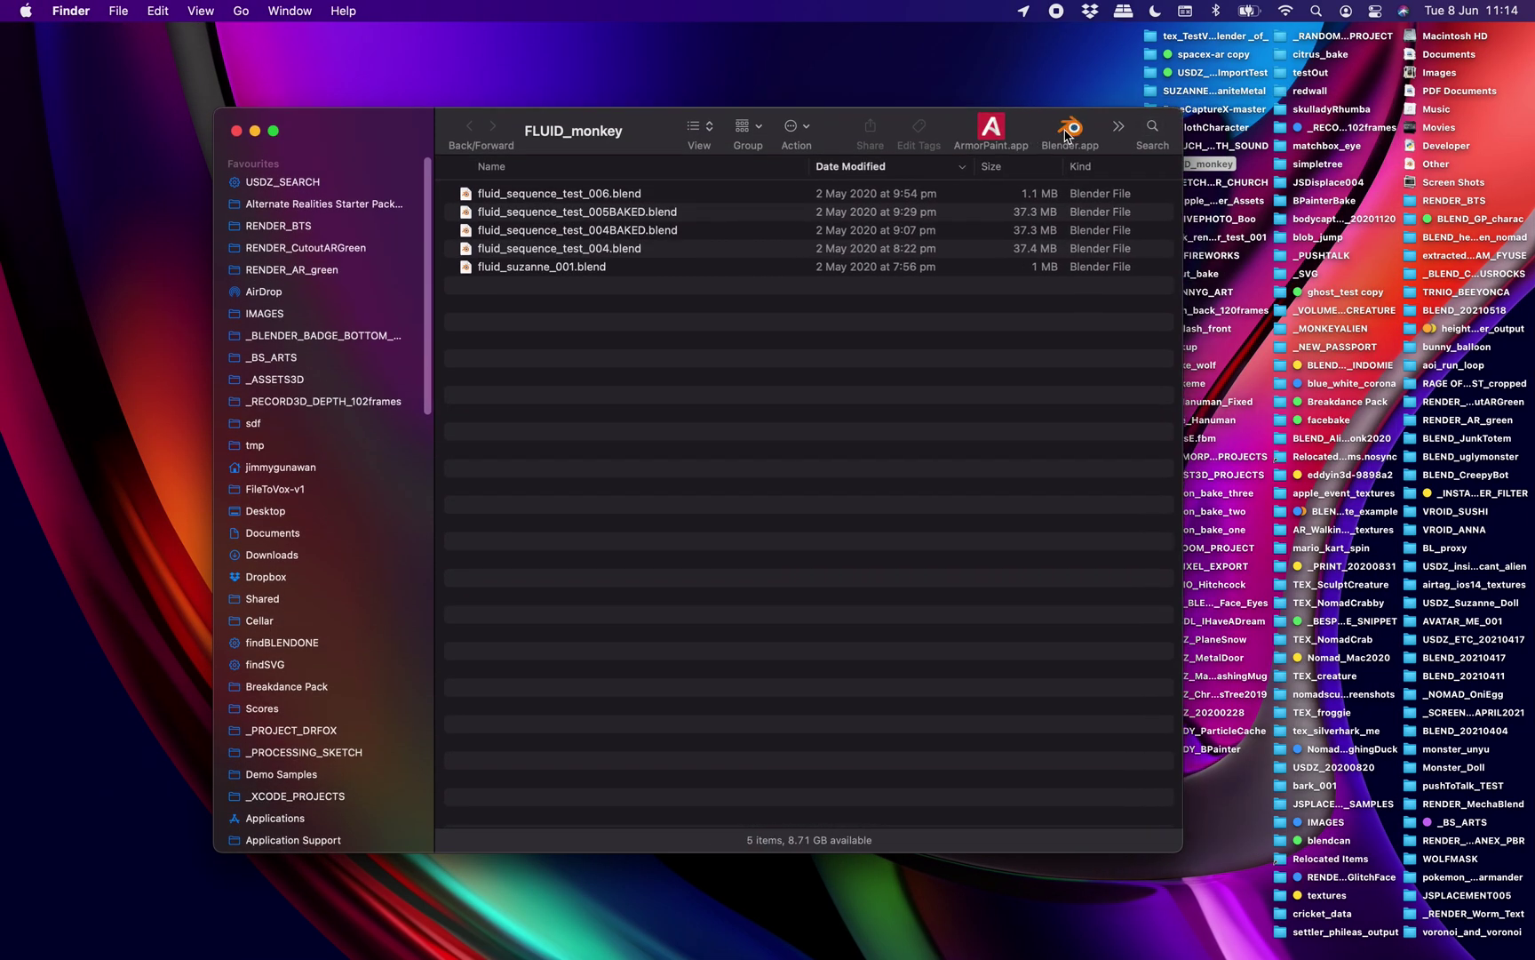
left_click(1070, 133)
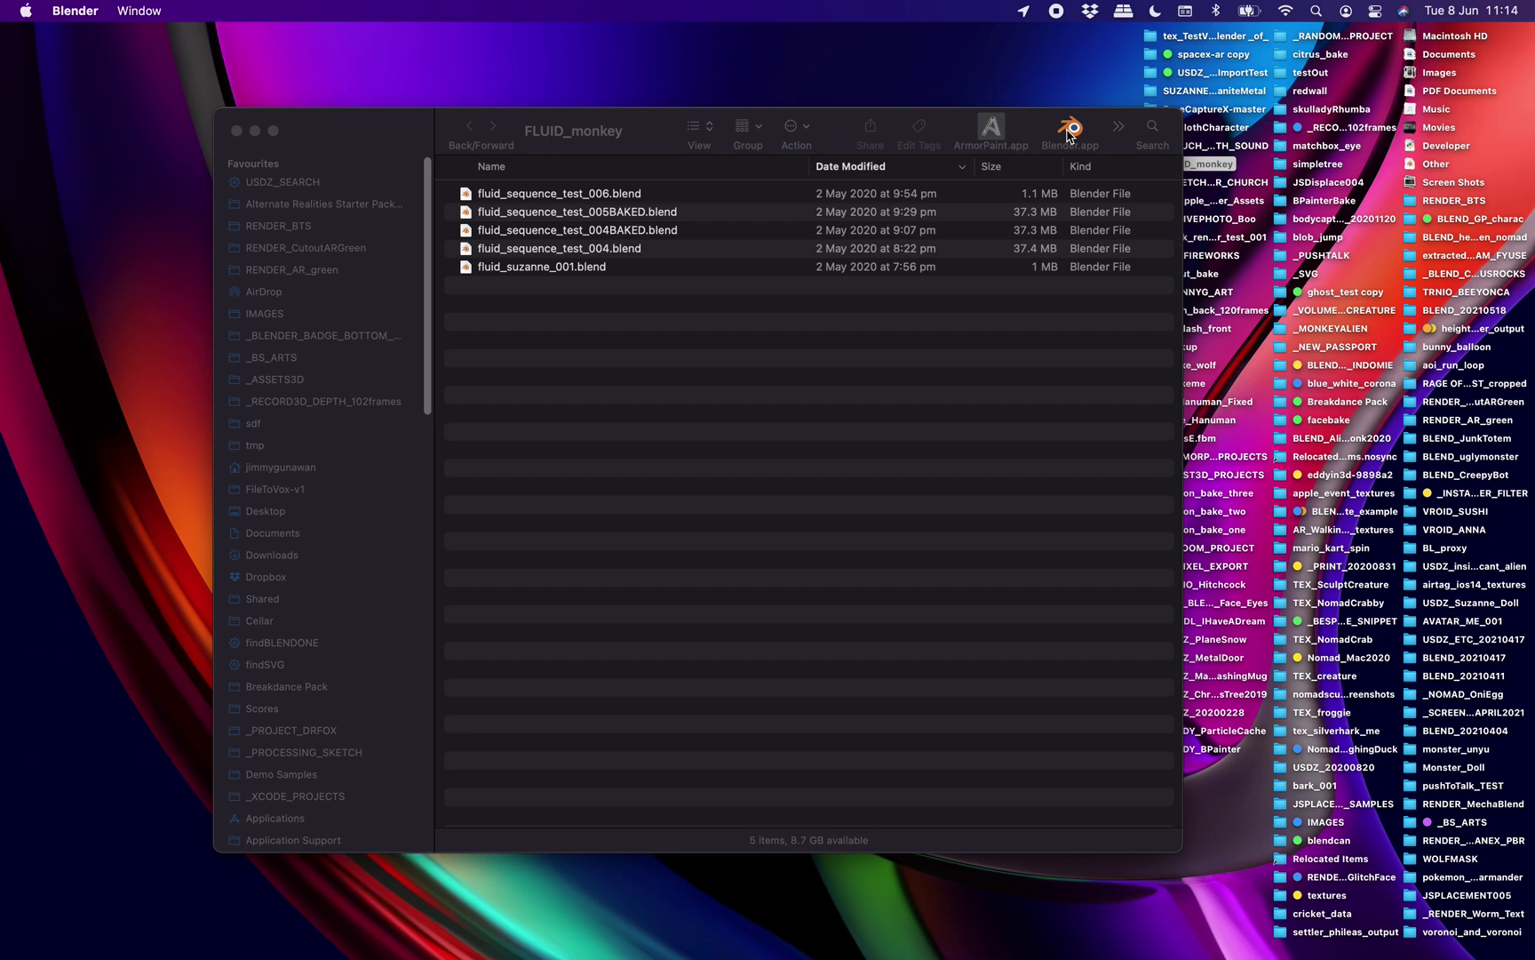